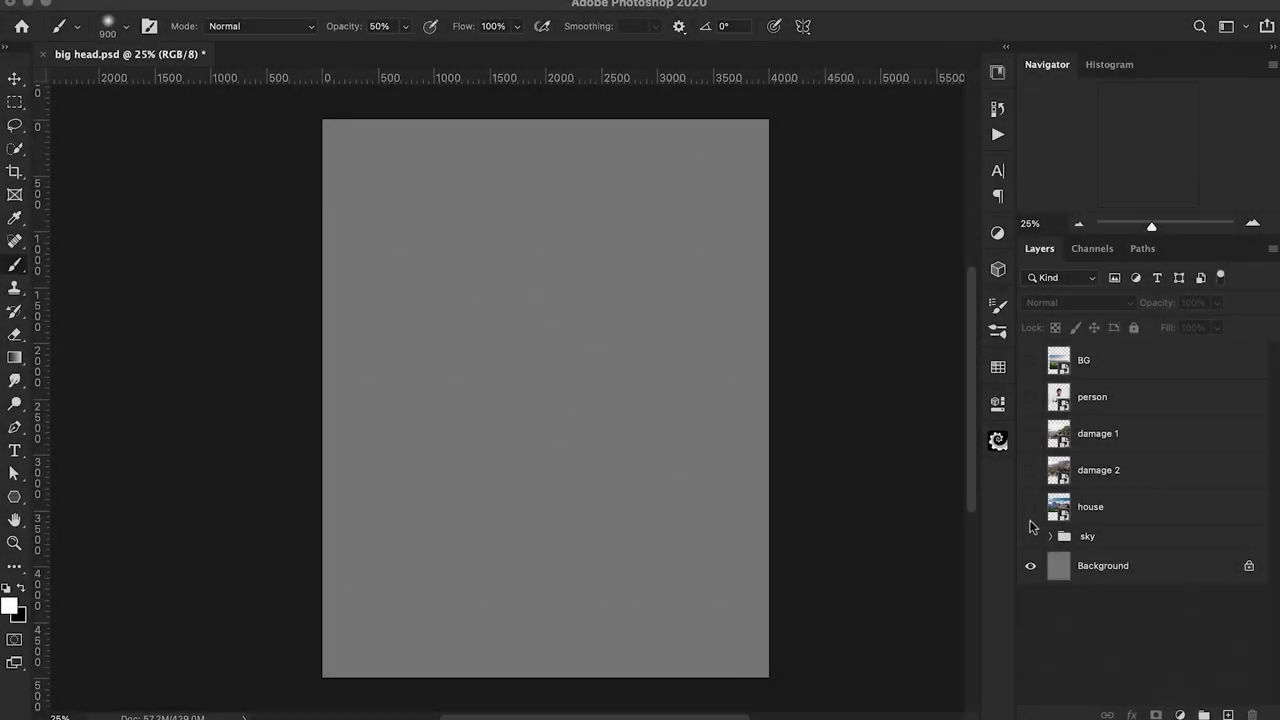
Show the house layer and add a layer mask to it
click(1031, 507)
click(1106, 510)
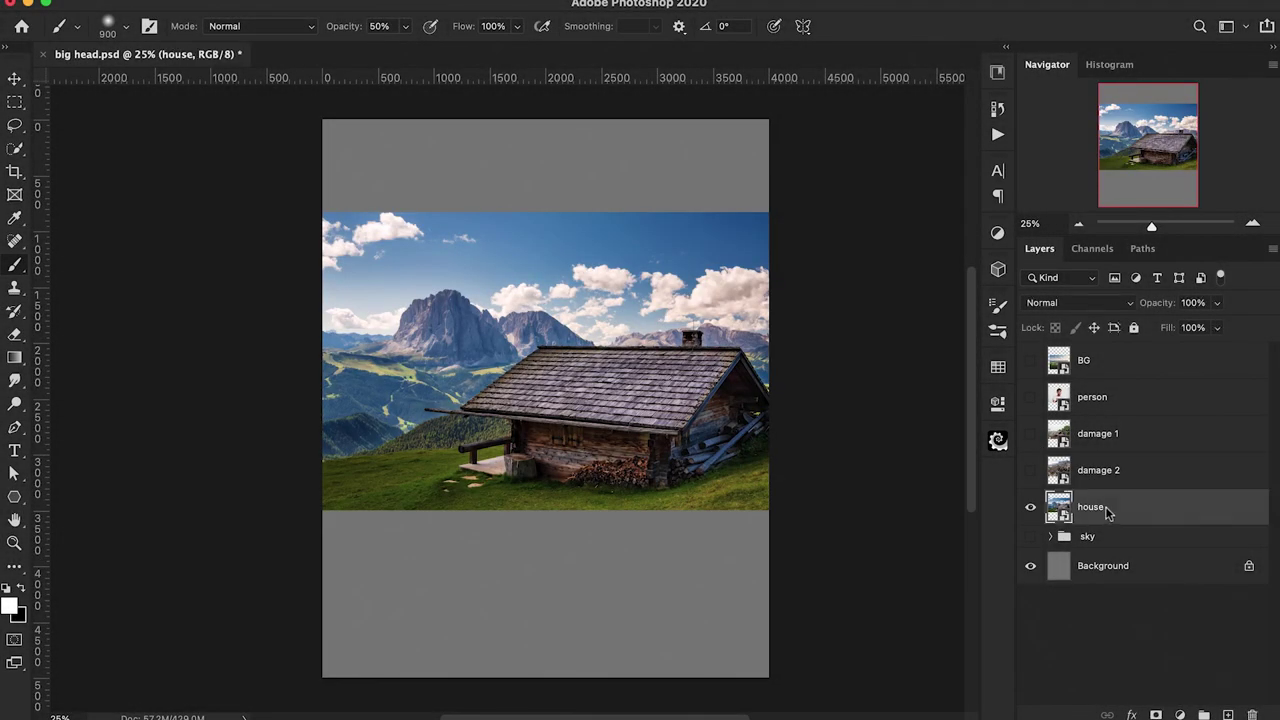
click(1156, 714)
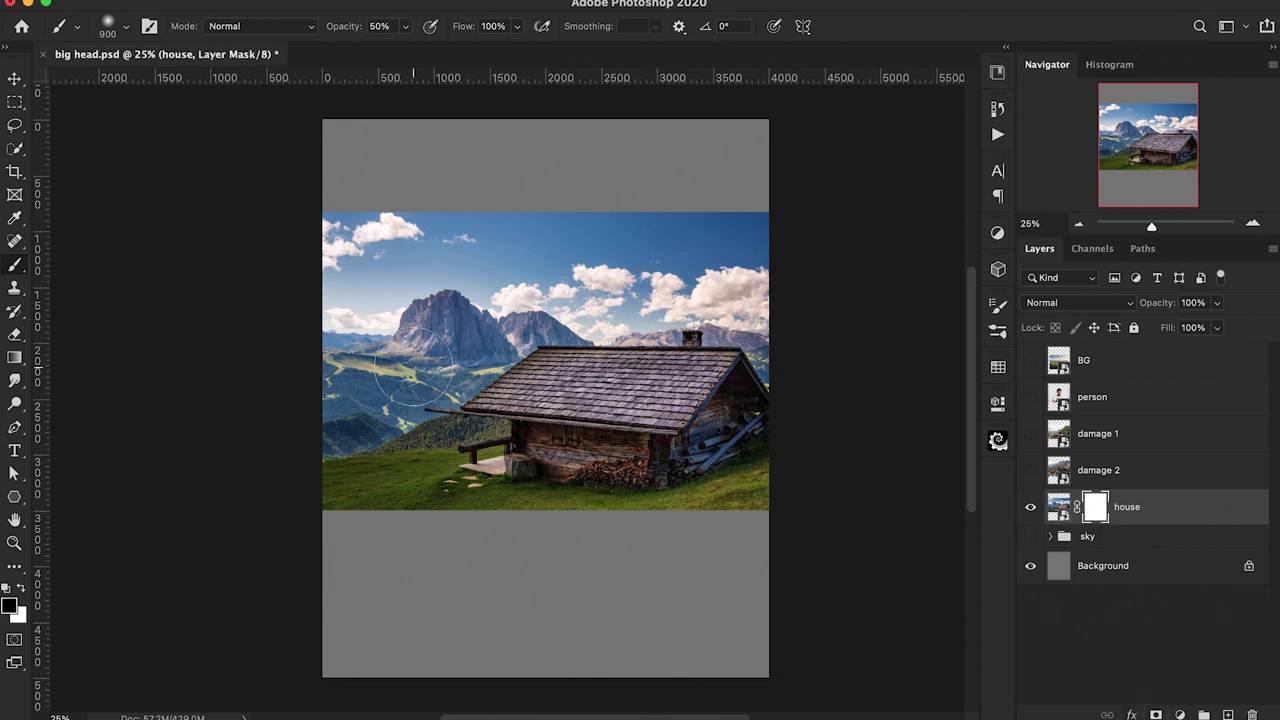
Quick-select the sky, mountains and valley behind the cabin and hide them on the house layer's mask
click(14, 148)
key(super+equal)
key(super+equal)
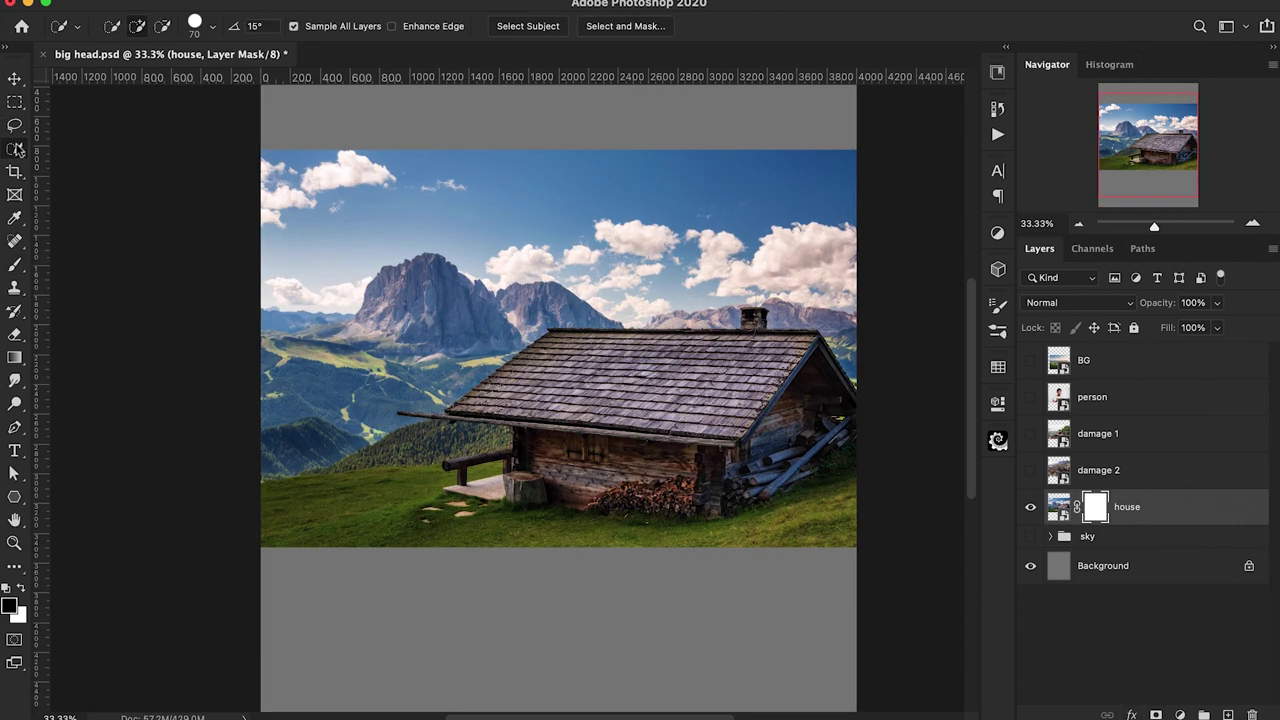
mouse_move(203, 455)
mouse_down()
mouse_move(338, 262)
mouse_move(424, 211)
mouse_move(512, 202)
mouse_up()
scroll(512, 202, right, 1)
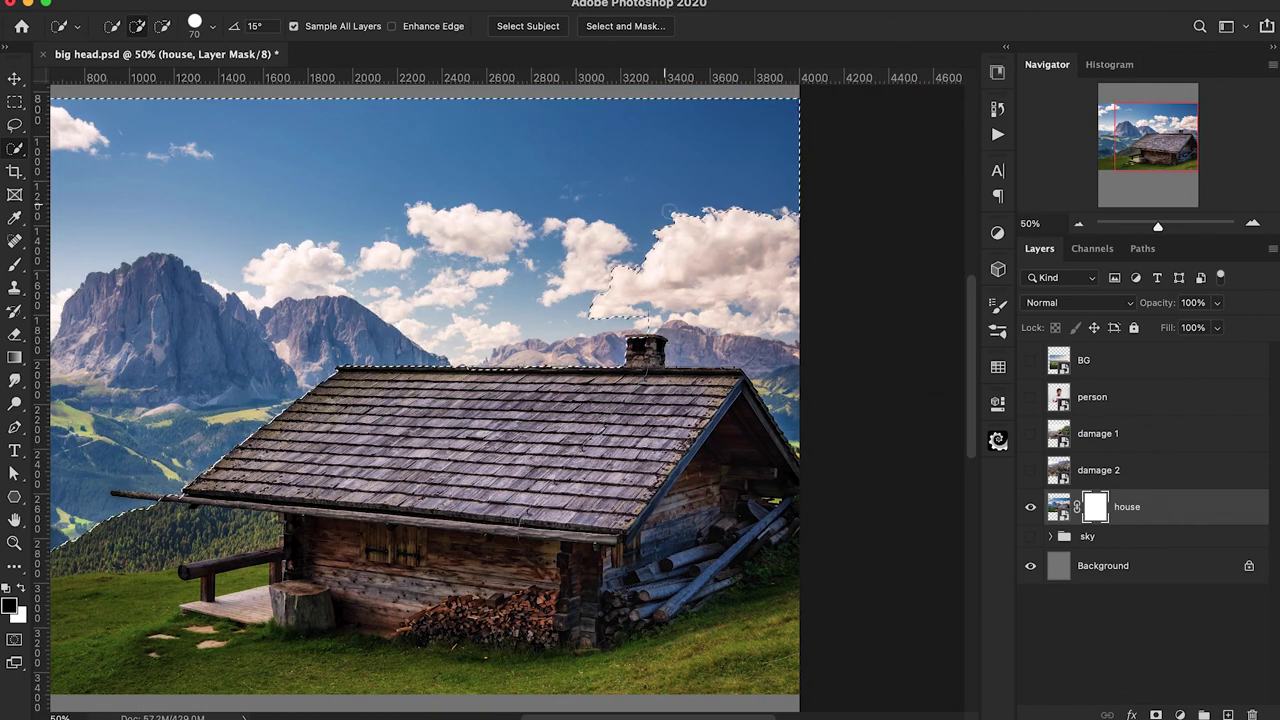
mouse_move(669, 211)
mouse_down()
mouse_move(703, 329)
mouse_move(742, 349)
mouse_up()
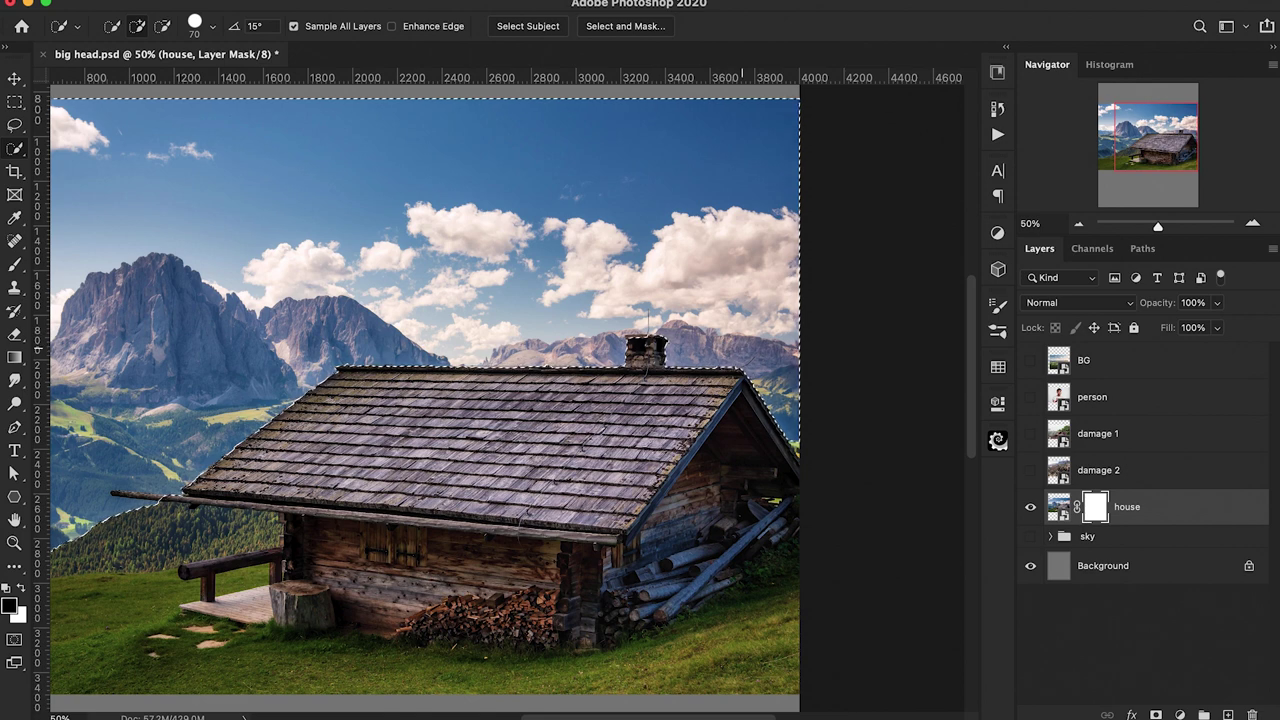
scroll(742, 349, left, 3)
scroll(517, 500, left, 2)
scroll(506, 524, up, 2)
click(450, 283)
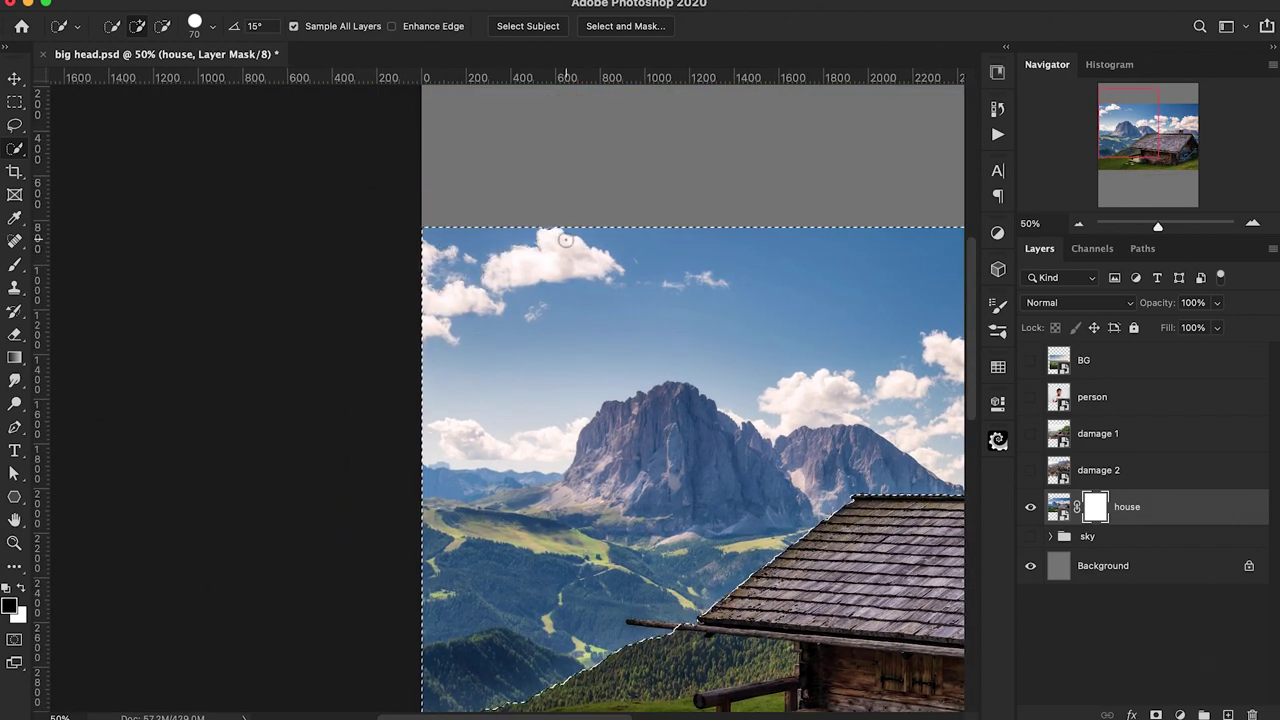
scroll(529, 310, right, 7)
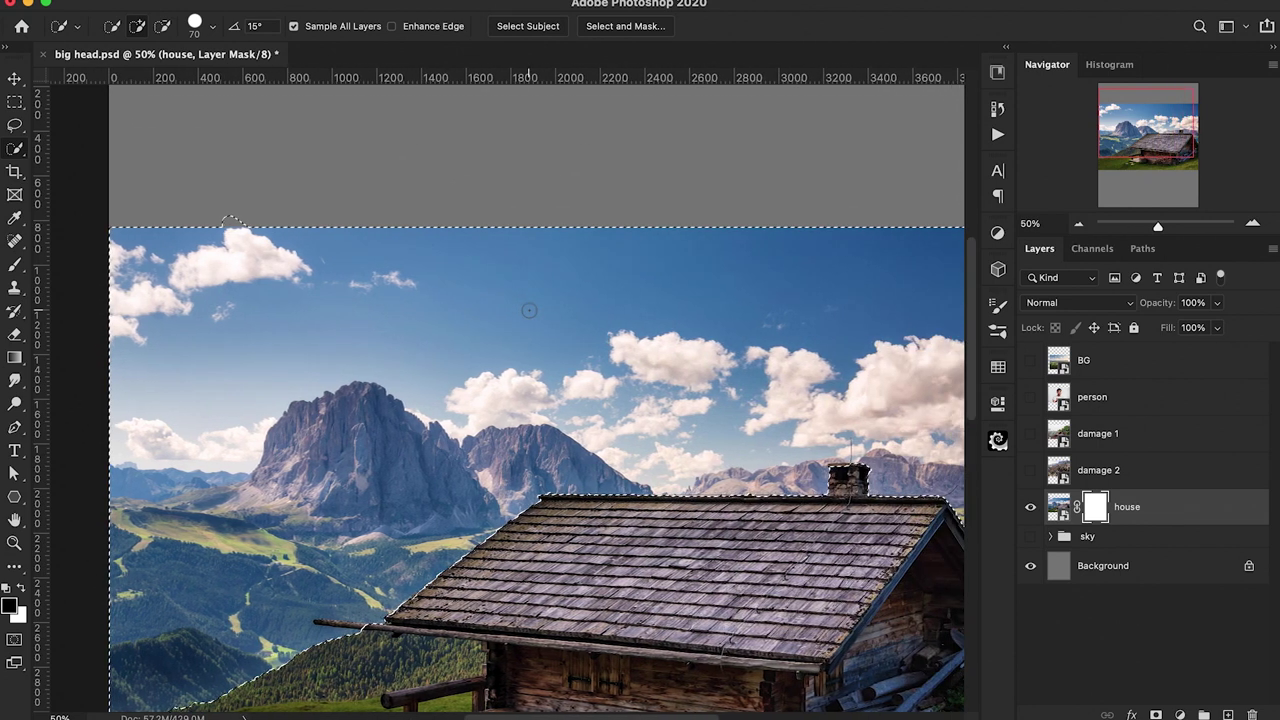
key(alt+BackSpace)
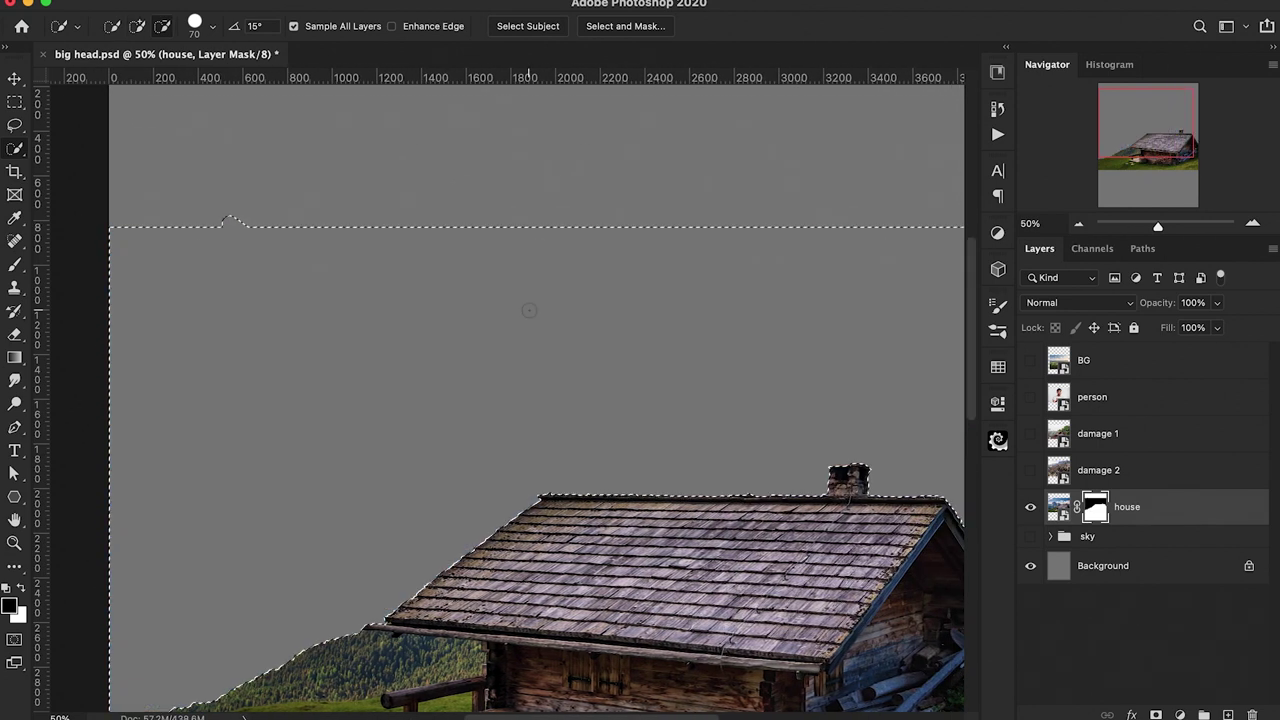
key(super+d)
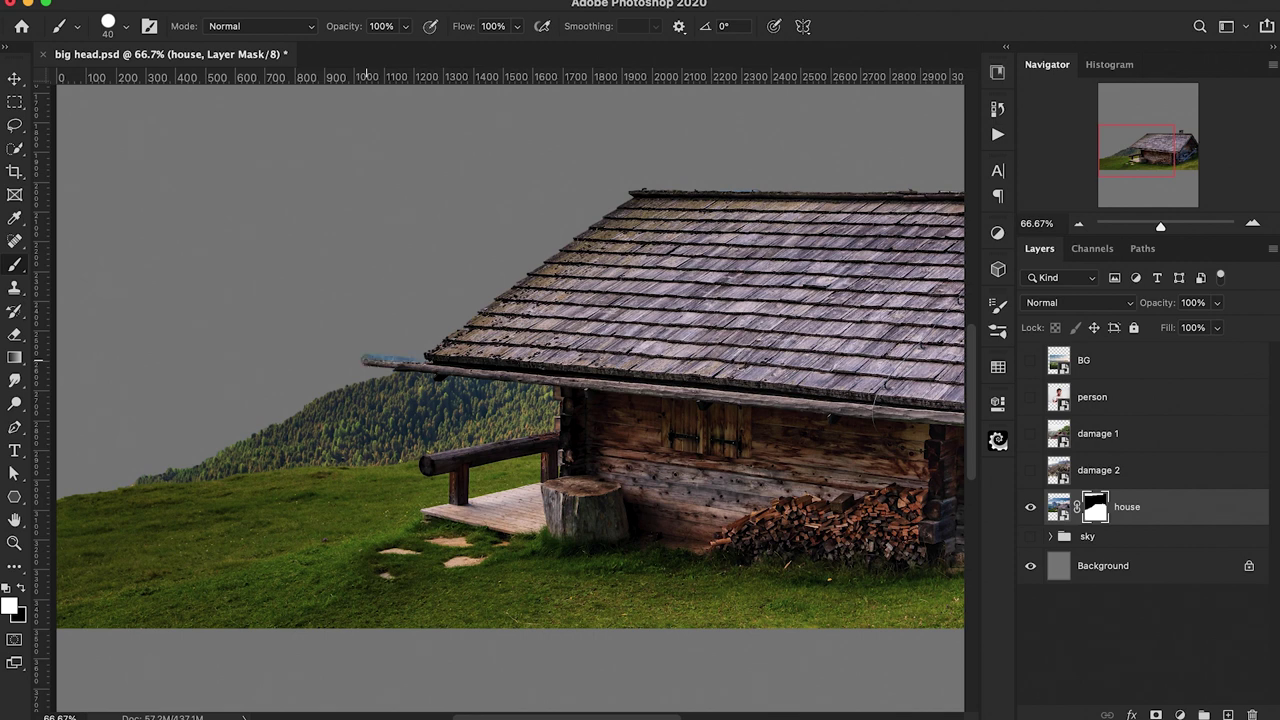
Paint the protruding roof beam back in on the house mask, and paint out the leftover sky around it in black
drag(300, 353, 383, 366)
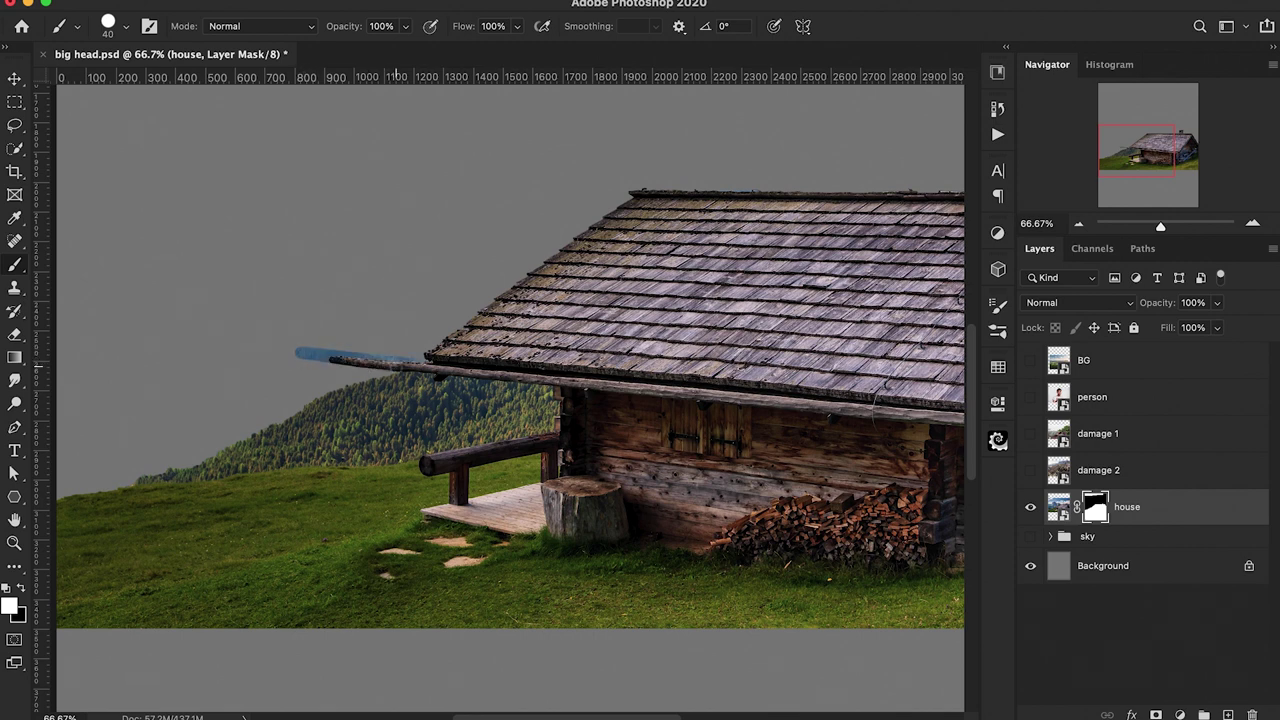
scroll(355, 372, up, 2)
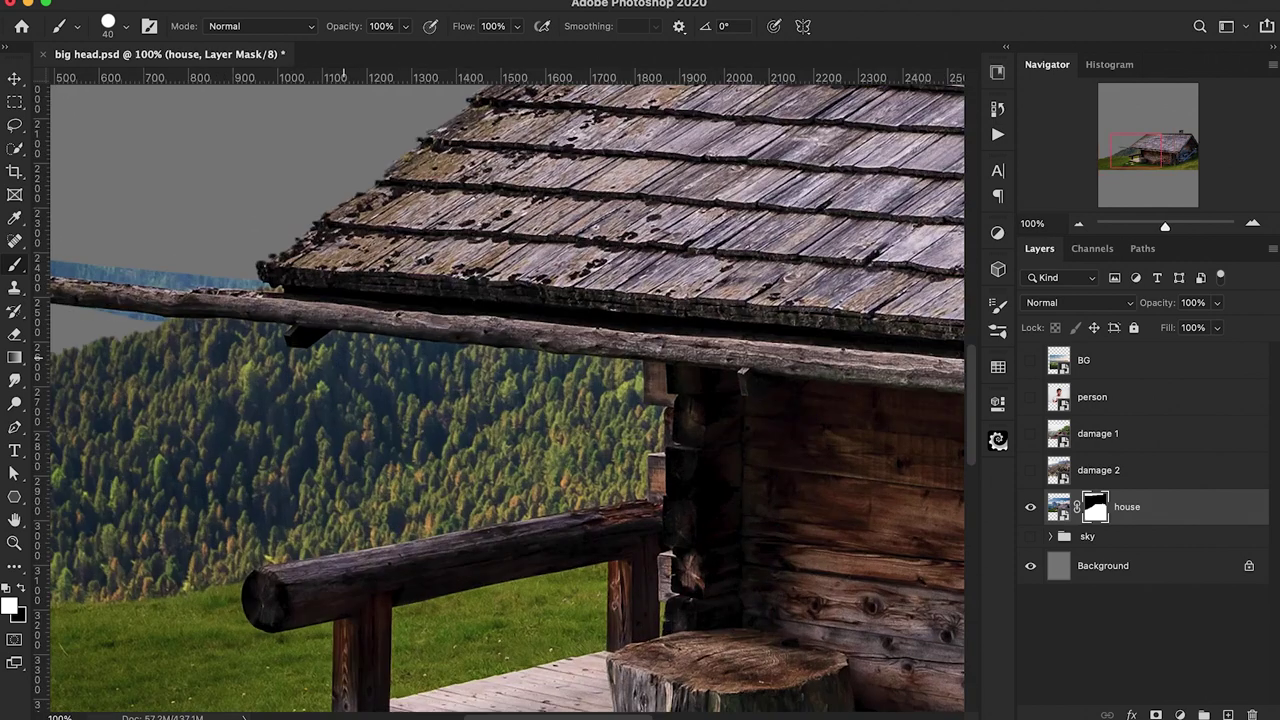
key(bracketleft)
key(bracketleft)
key(bracketleft)
key(x)
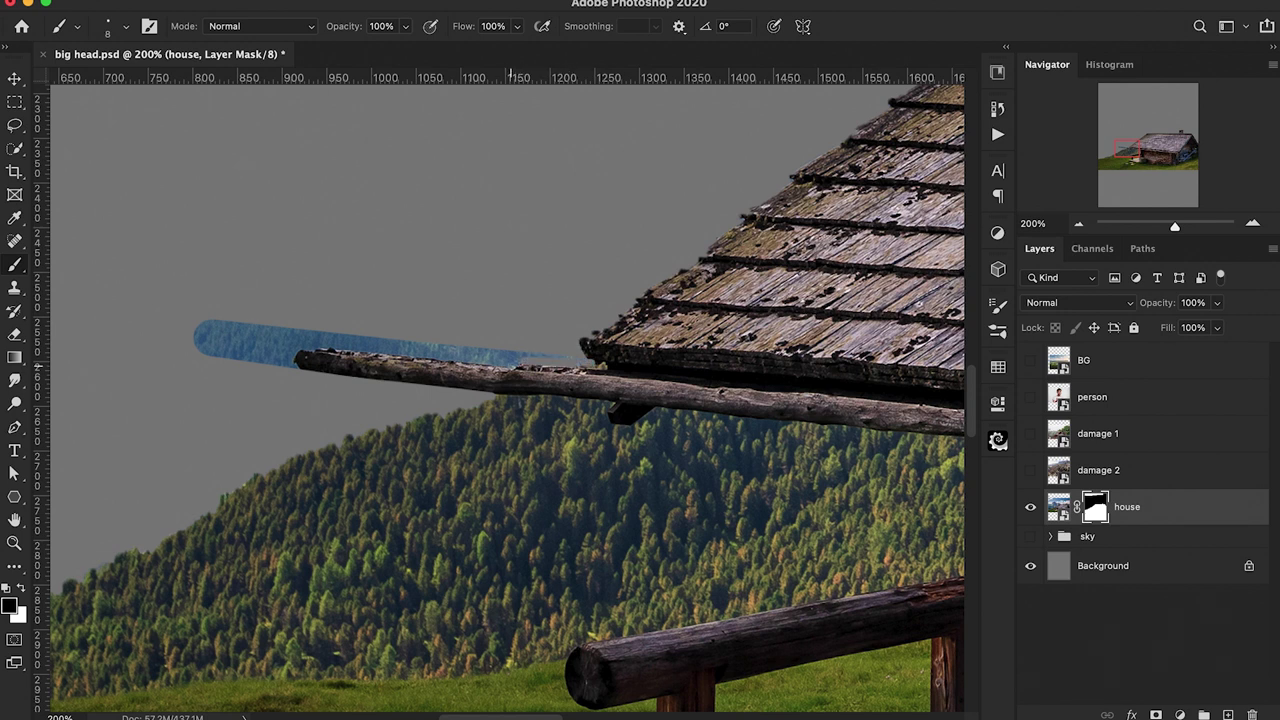
drag(505, 362, 375, 354)
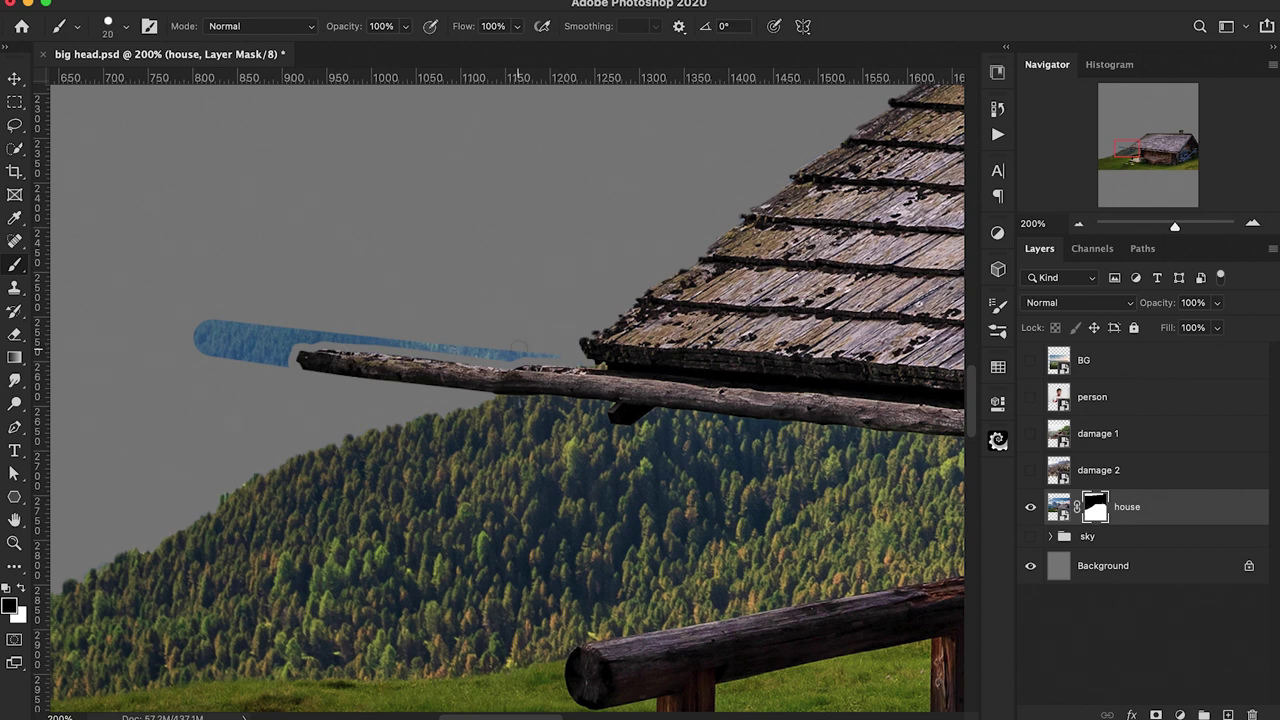
drag(396, 344, 355, 337)
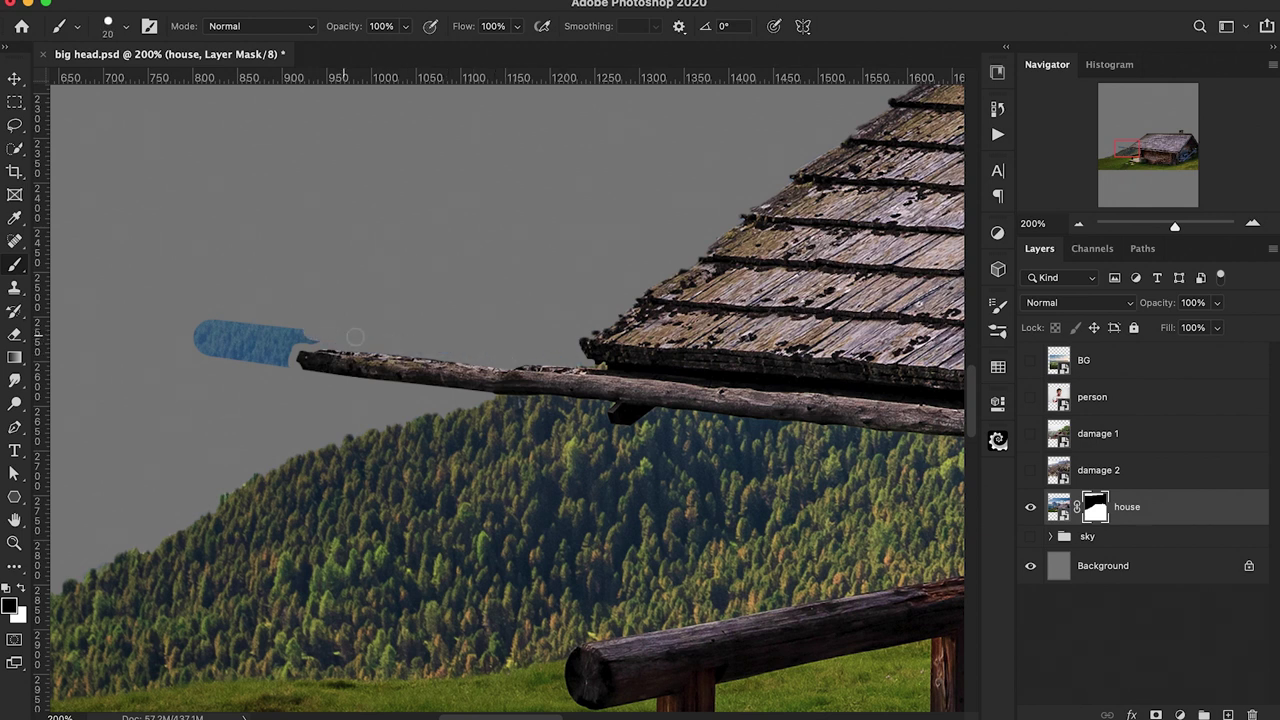
drag(268, 343, 200, 340)
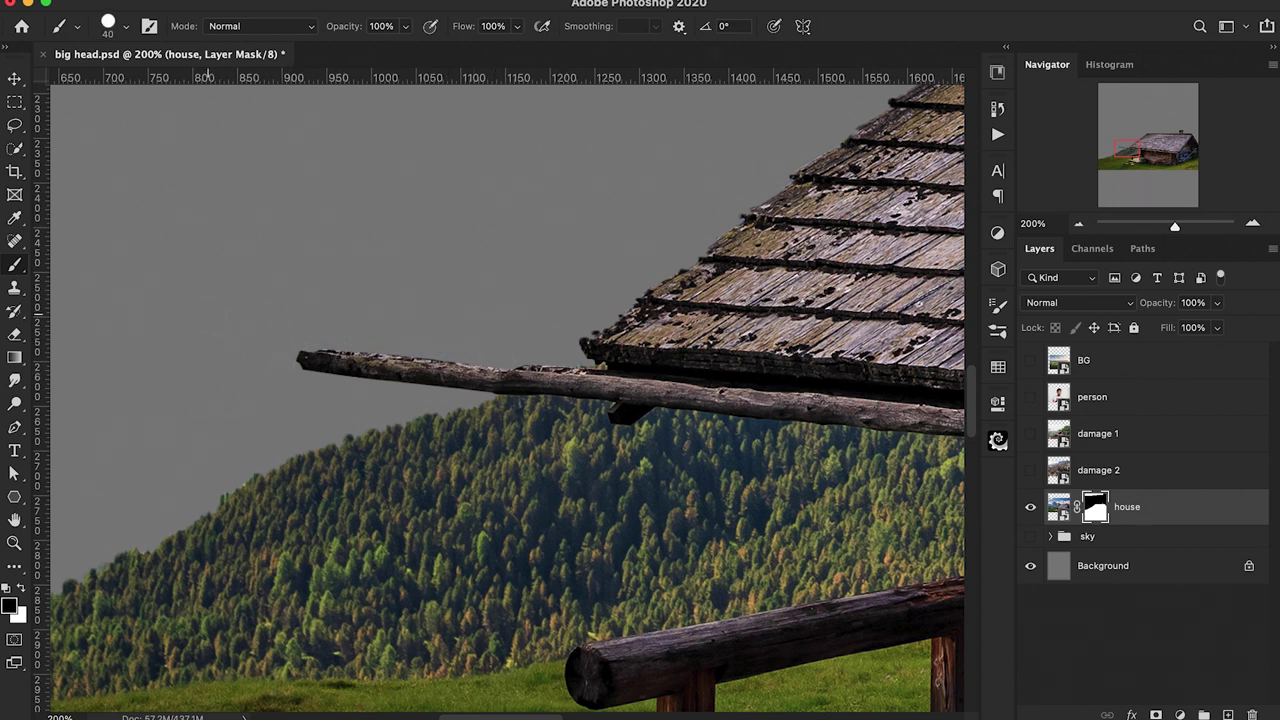
Enlarge the masked house layer and place it so the grass fills the bottom edge of the canvas
key(ctrl+minus)
key(ctrl+minus)
key(ctrl+minus)
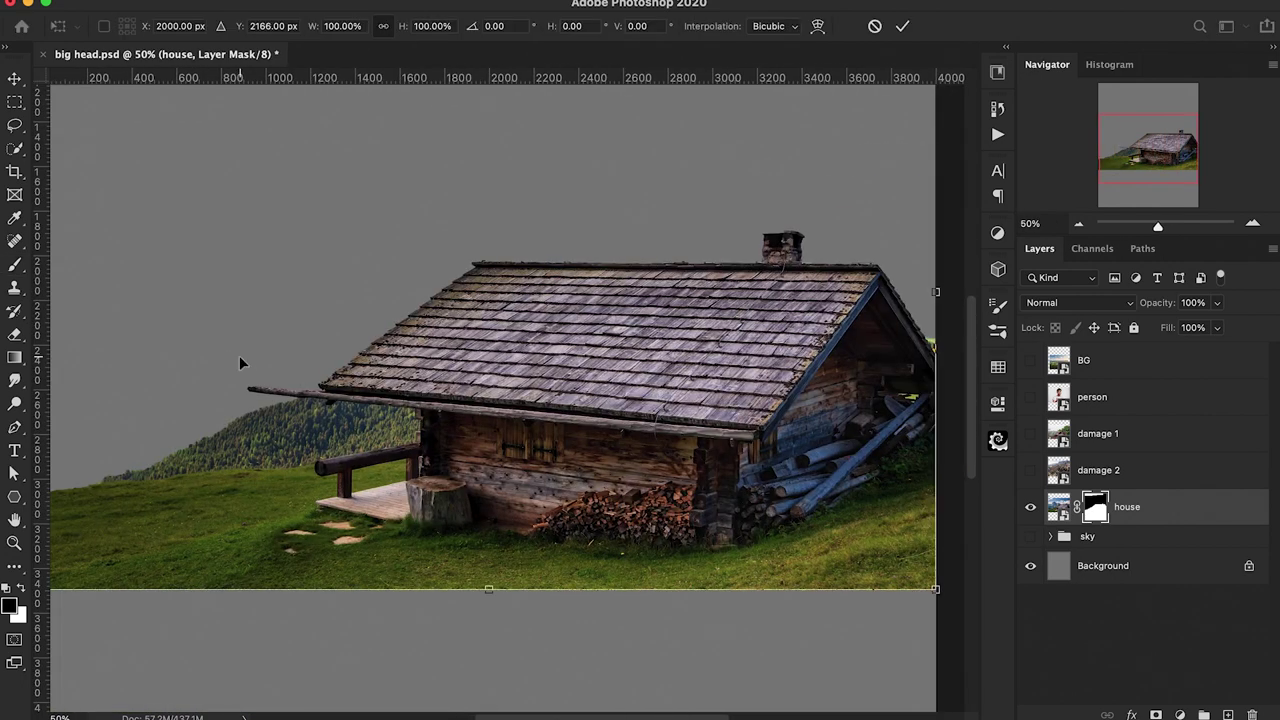
key(ctrl+minus)
key(ctrl+t)
drag(494, 523, 494, 654)
drag(561, 573, 494, 648)
key(ctrl+minus)
drag(76, 173, 109, 194)
mouse_move(294, 269)
mouse_down()
mouse_move(349, 308)
mouse_move(361, 295)
mouse_up()
key(Return)
key(b)
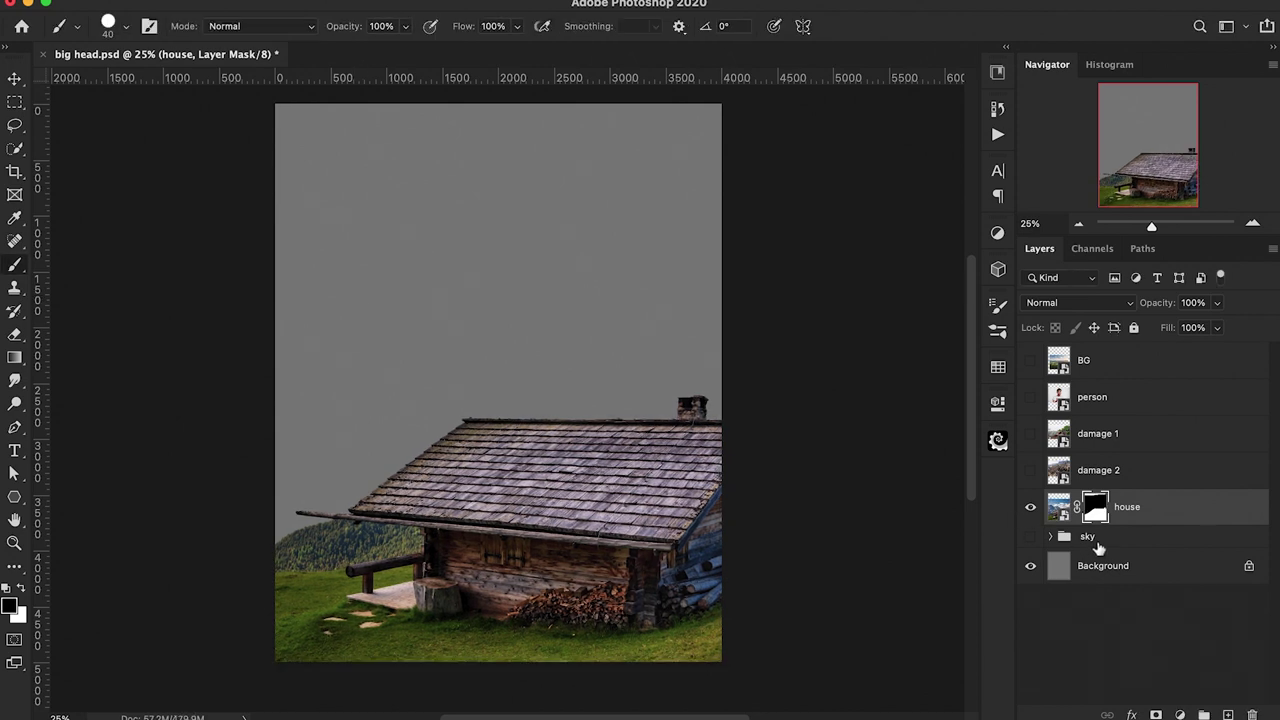
Move the BG layer directly below the house layer and make it visible
drag(1135, 362, 1128, 522)
click(1031, 510)
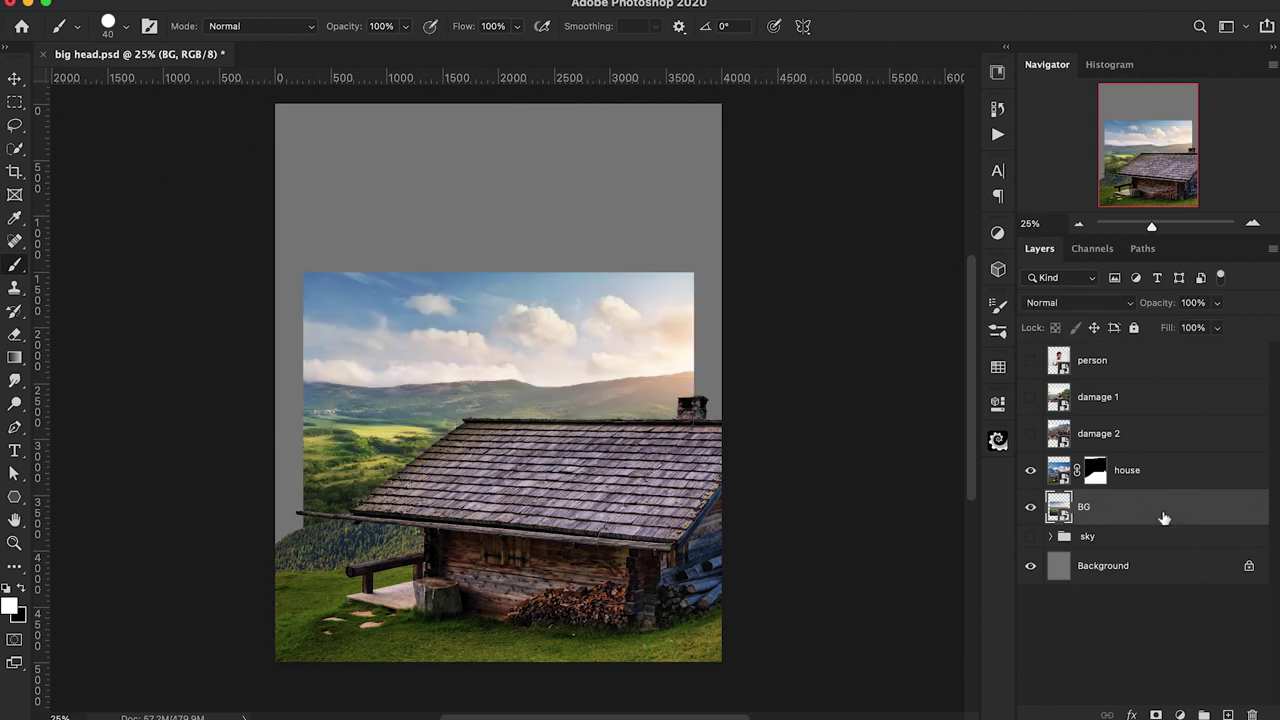
key(ctrl+t)
key(Return)
Add a layer mask to BG and hide its quick-selected sky, leaving only the hills
click(1156, 715)
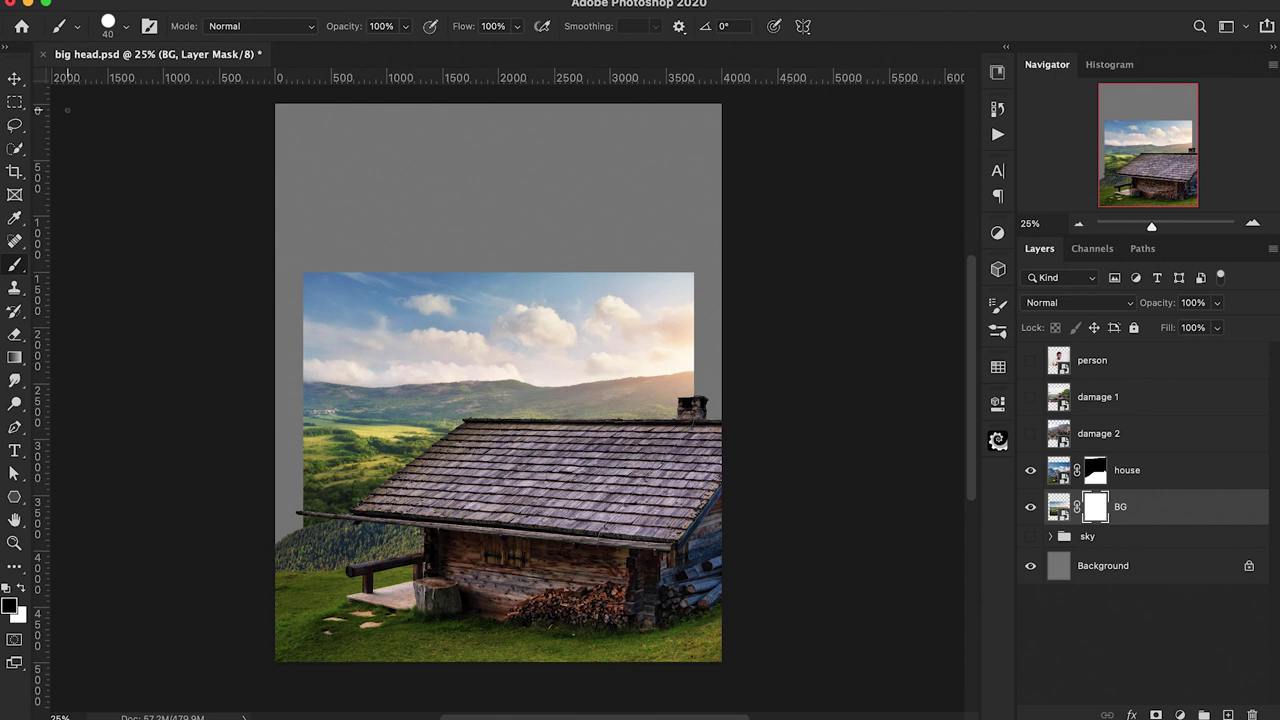
click(15, 149)
drag(316, 250, 425, 302)
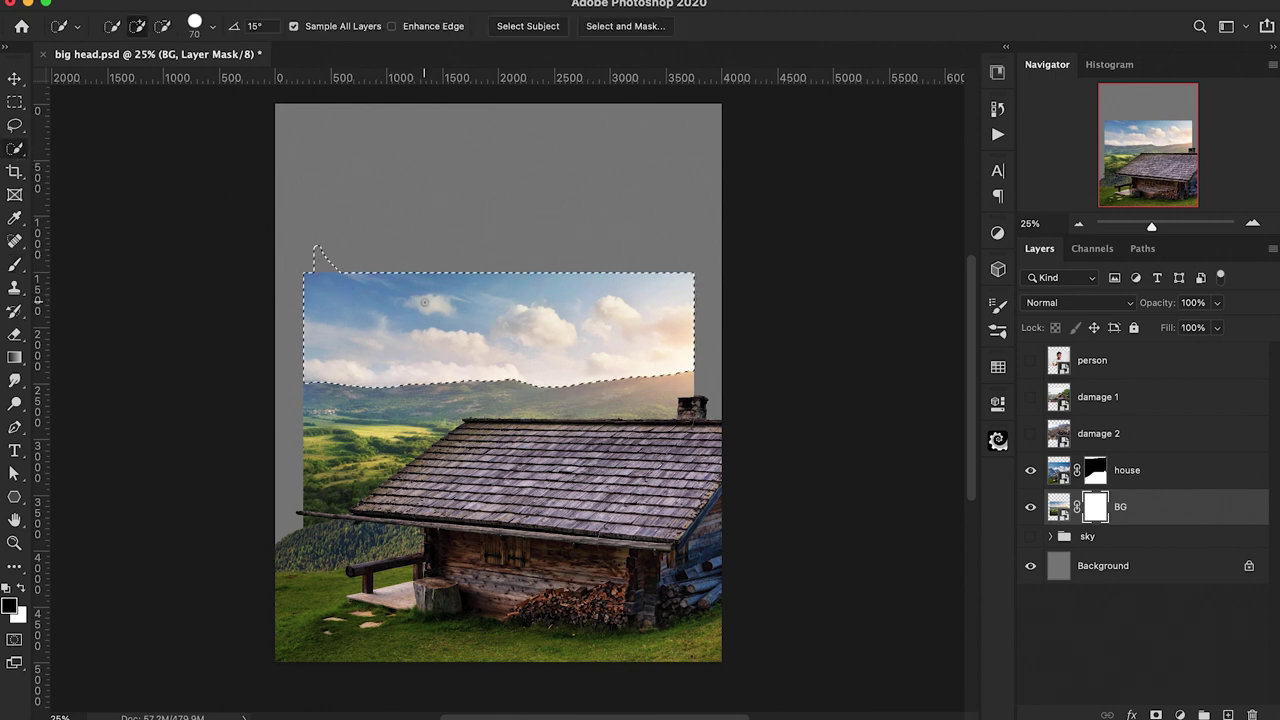
key(alt+BackSpace)
key(super+d)
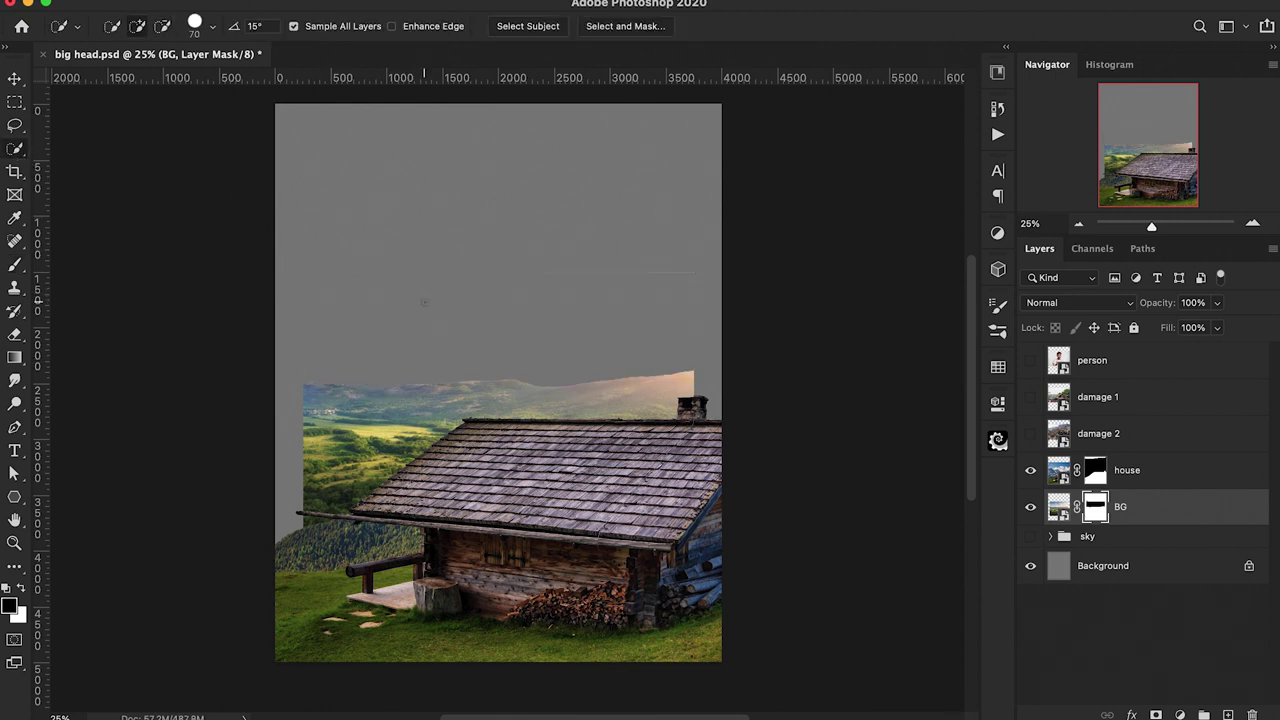
key(b)
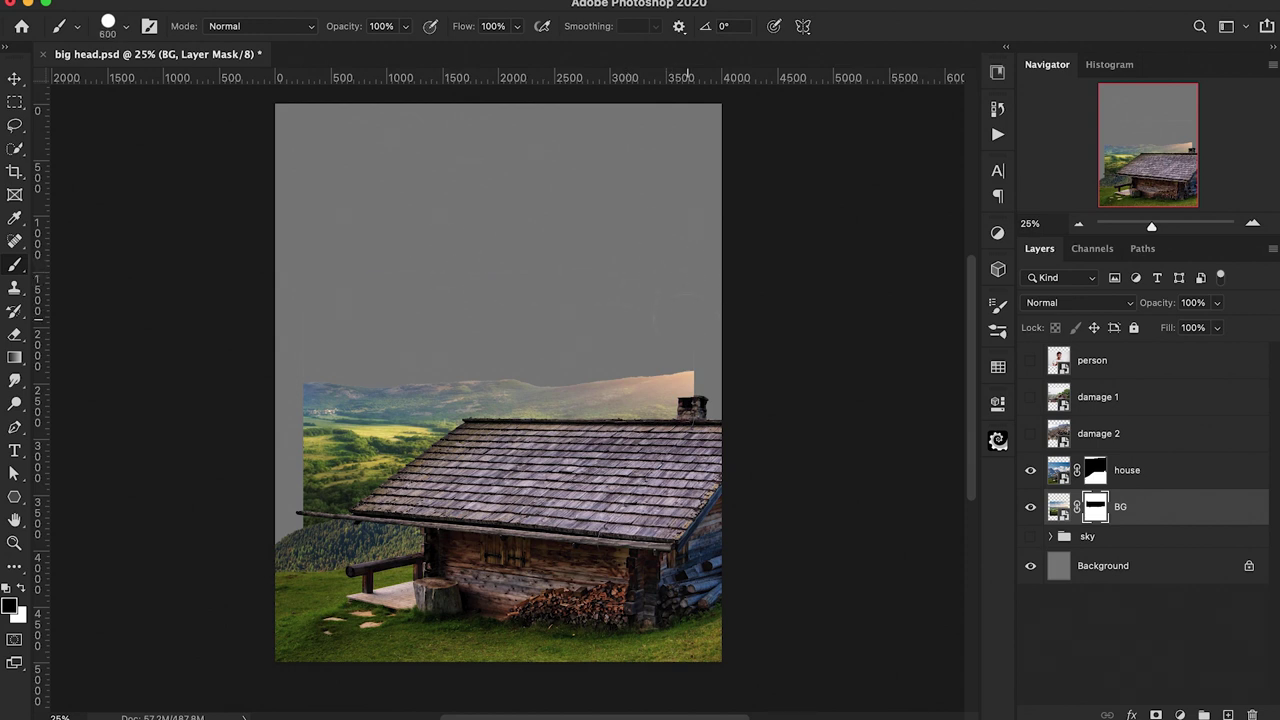
Scale the BG image to 149.40%, rotate it 0.49° and shift it to span the full canvas width behind the cabin
click(1058, 506)
key(super+t)
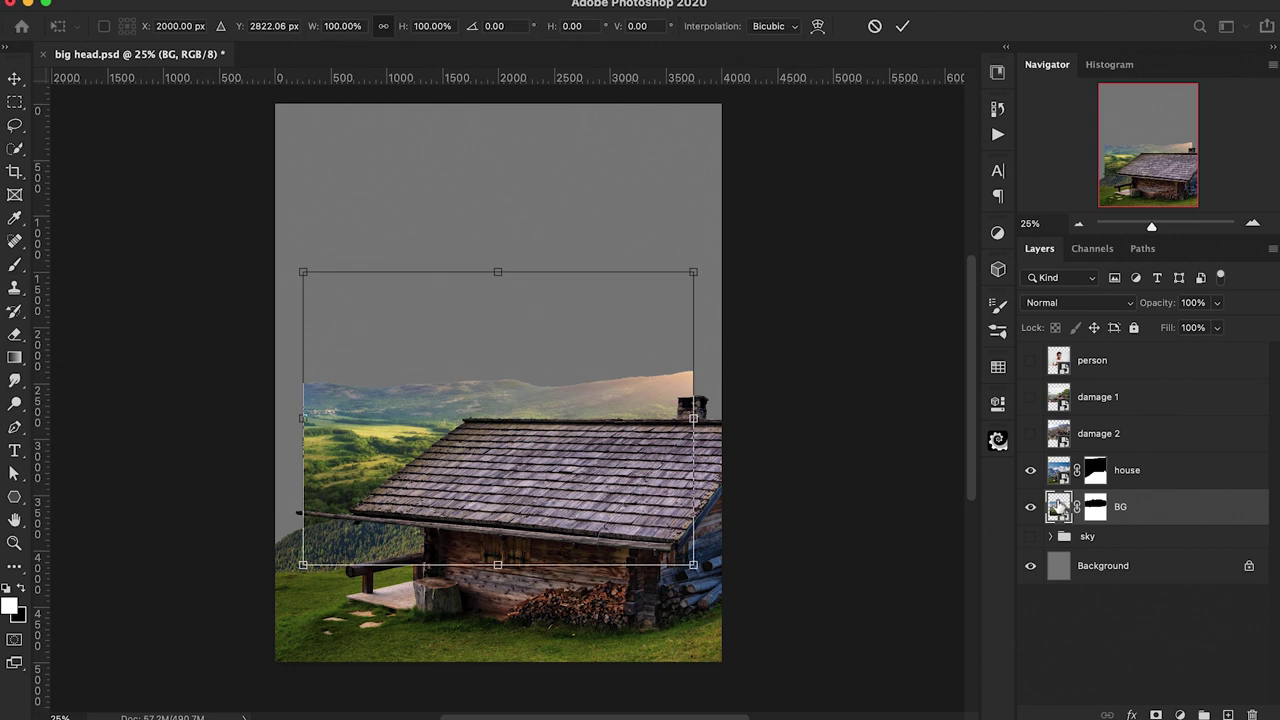
drag(691, 271, 790, 200)
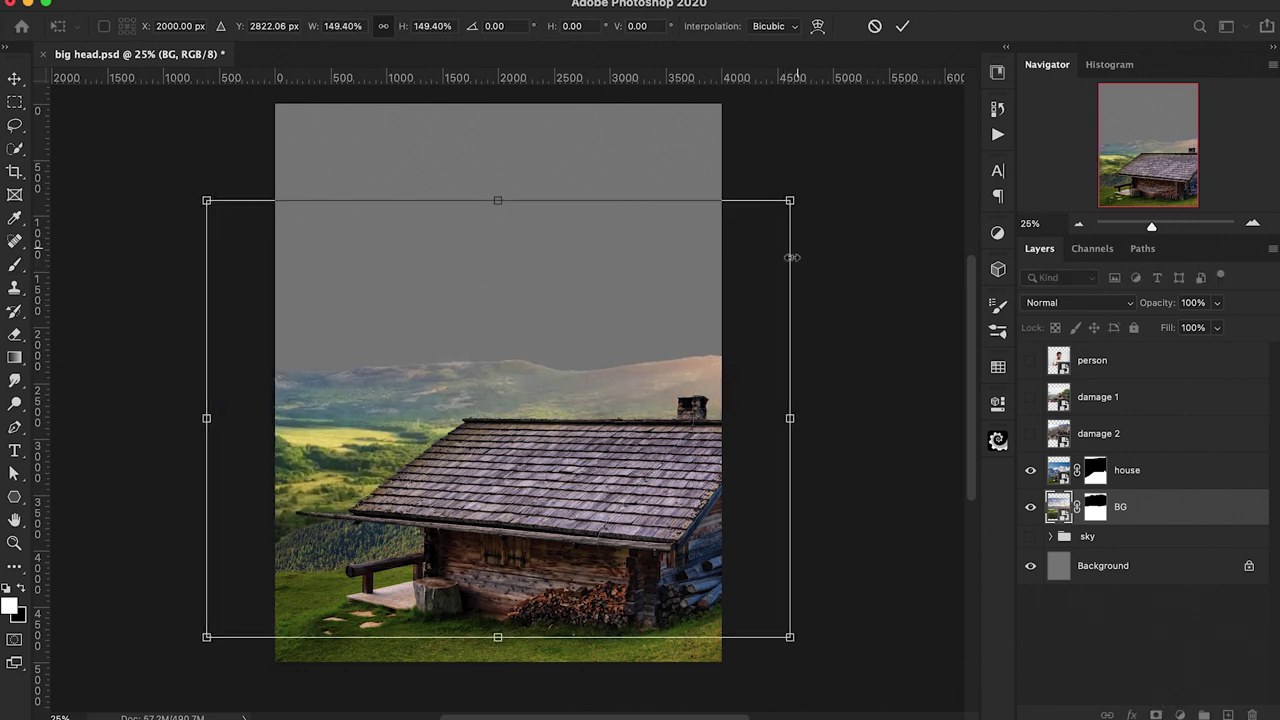
drag(707, 305, 772, 287)
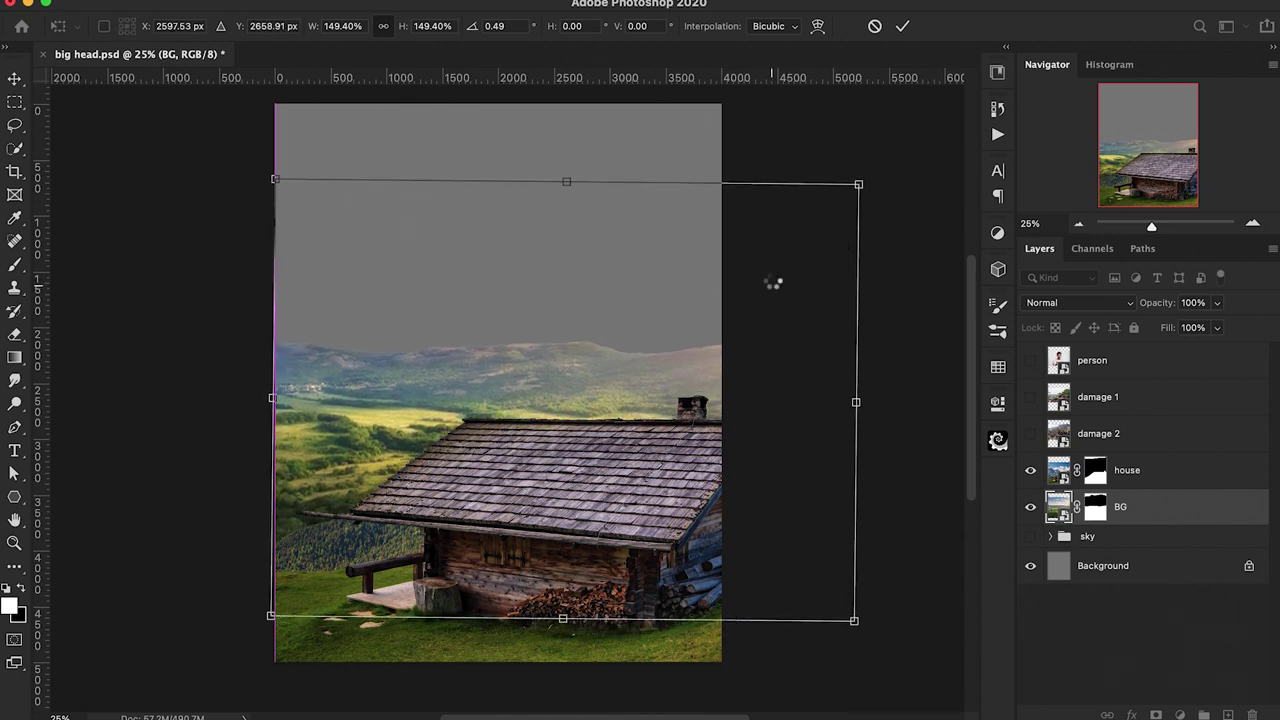
key(Return)
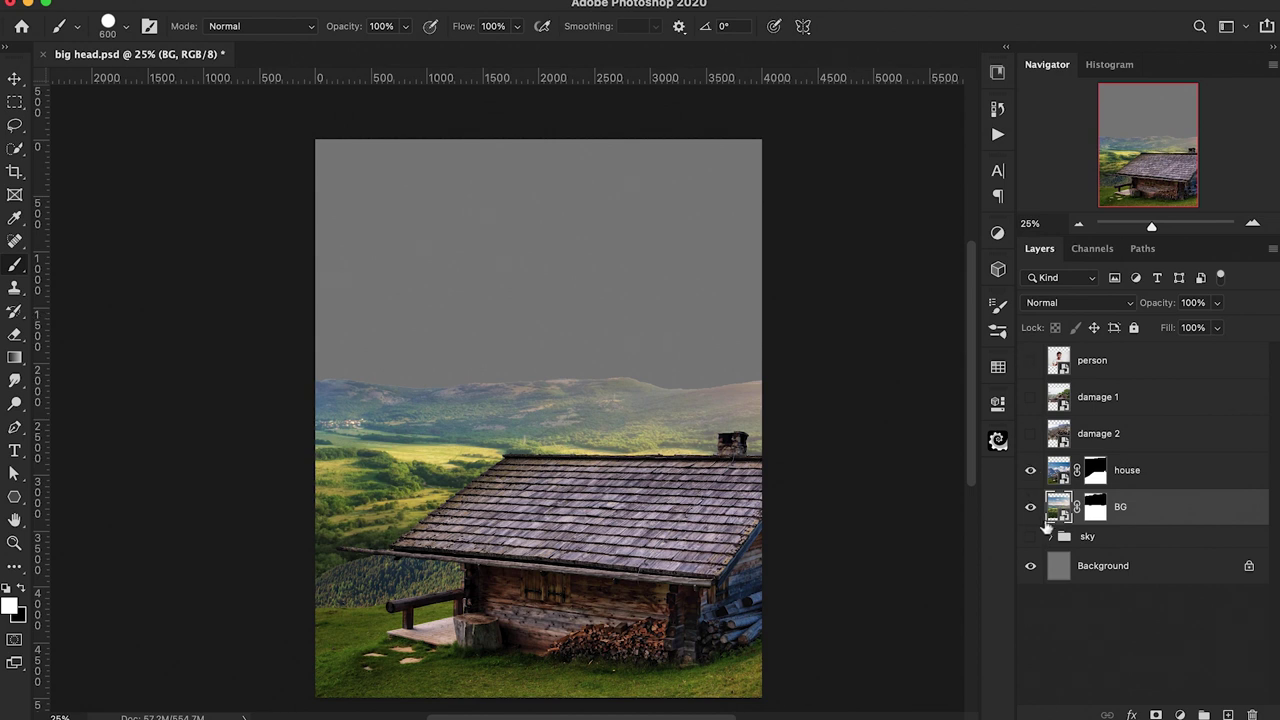
Show the sky layer inside the sky group, enlarge it and move it up to fill the area above the hills
click(1050, 537)
scroll(1135, 615, down, 2)
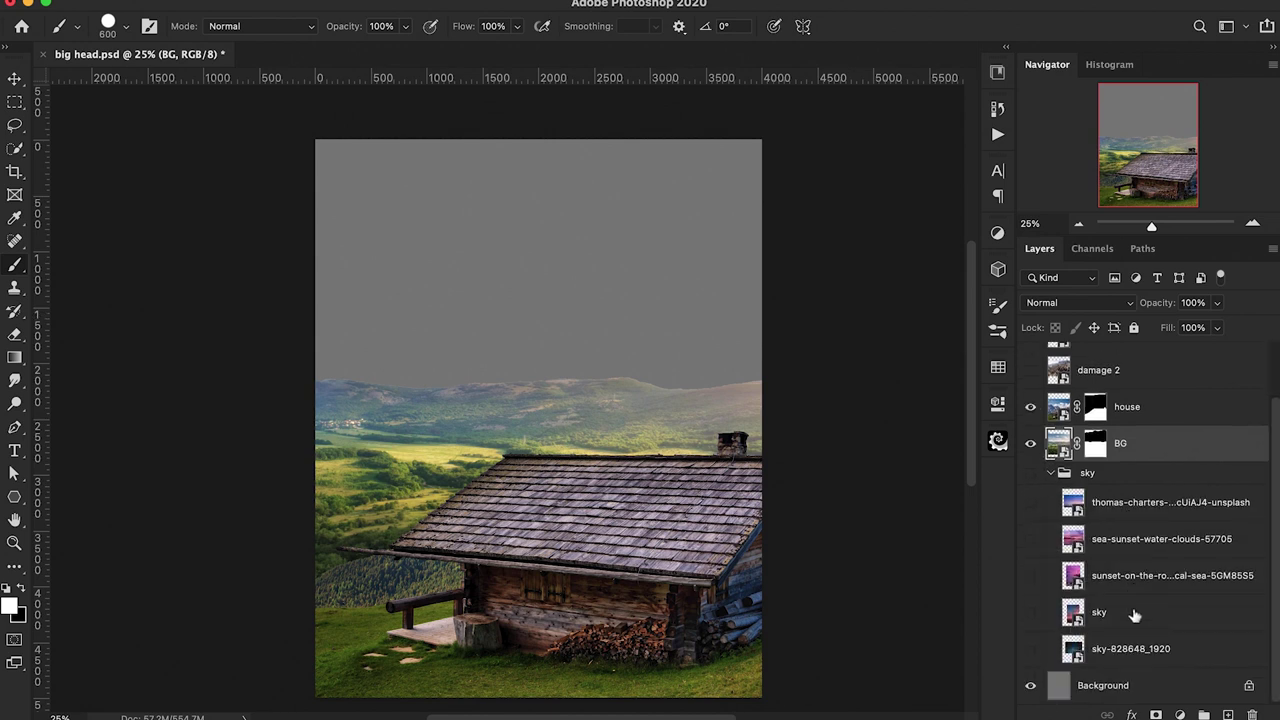
click(1031, 612)
click(1112, 618)
key(ctrl+t)
drag(663, 453, 761, 453)
drag(655, 423, 656, 358)
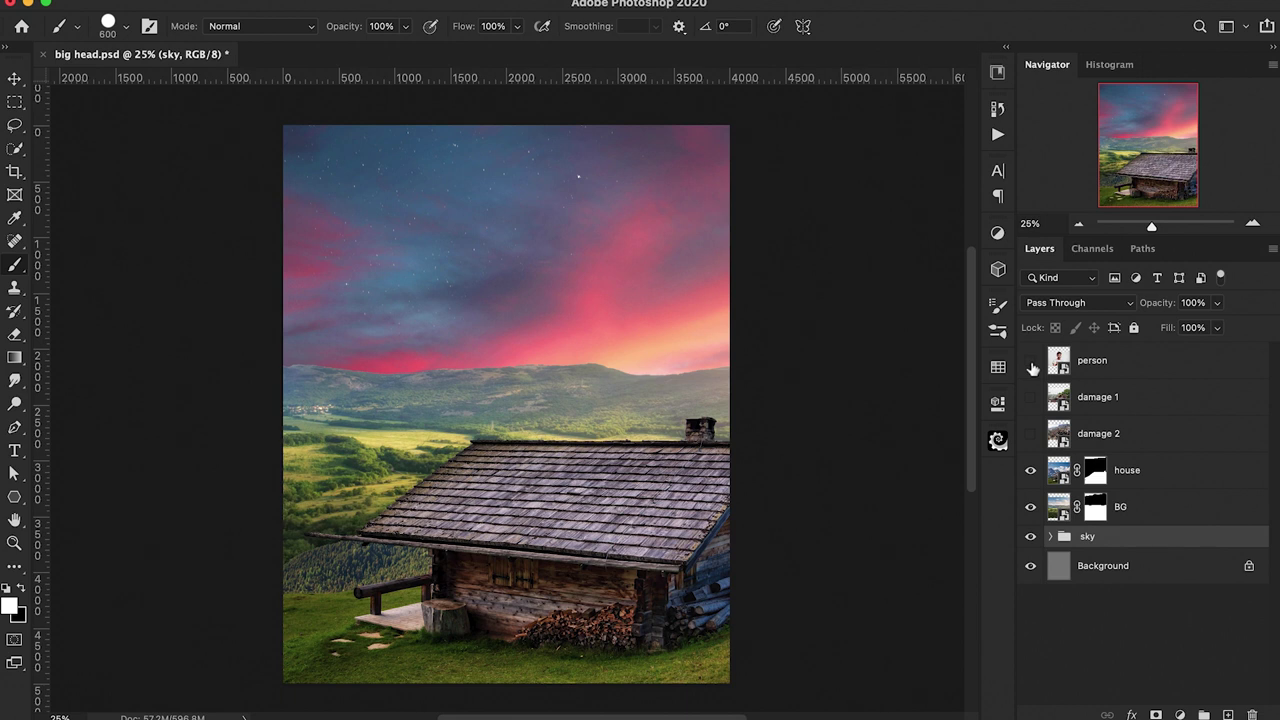
Show the person layer and move it straight up to about Y 1615 px, keeping it horizontally centred
click(1031, 361)
click(1108, 363)
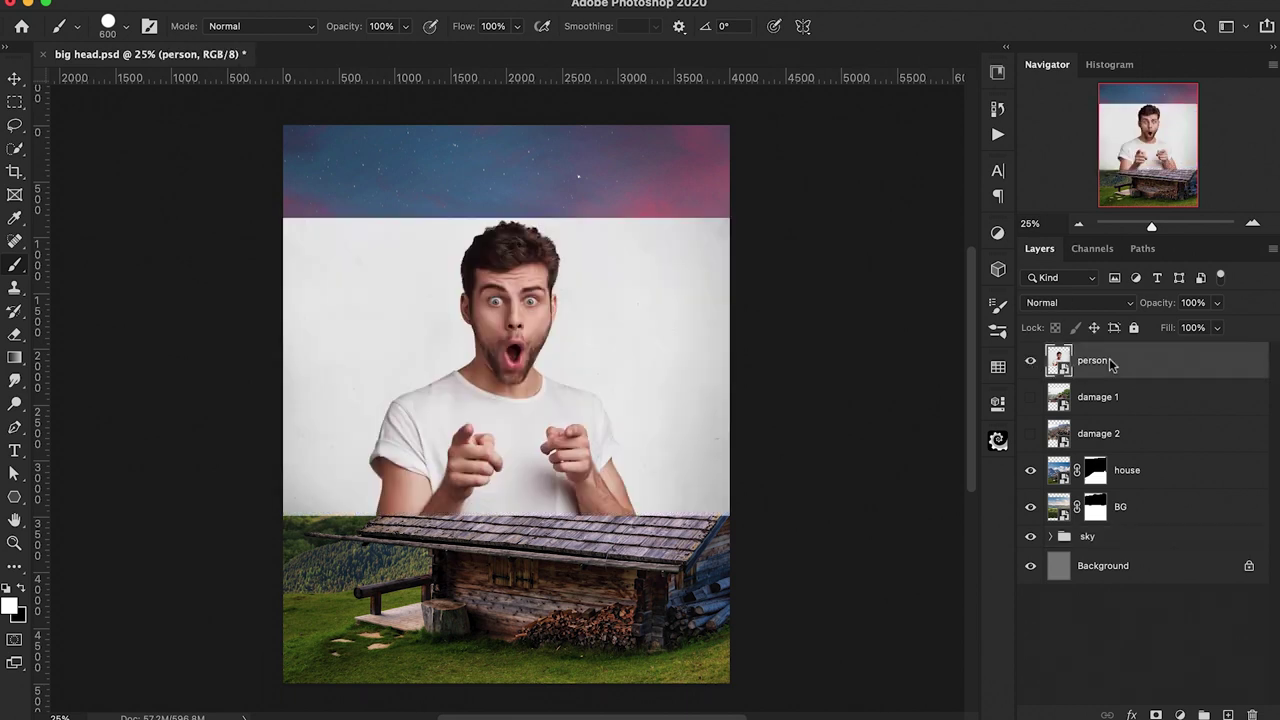
key(ctrl+t)
drag(657, 408, 661, 345)
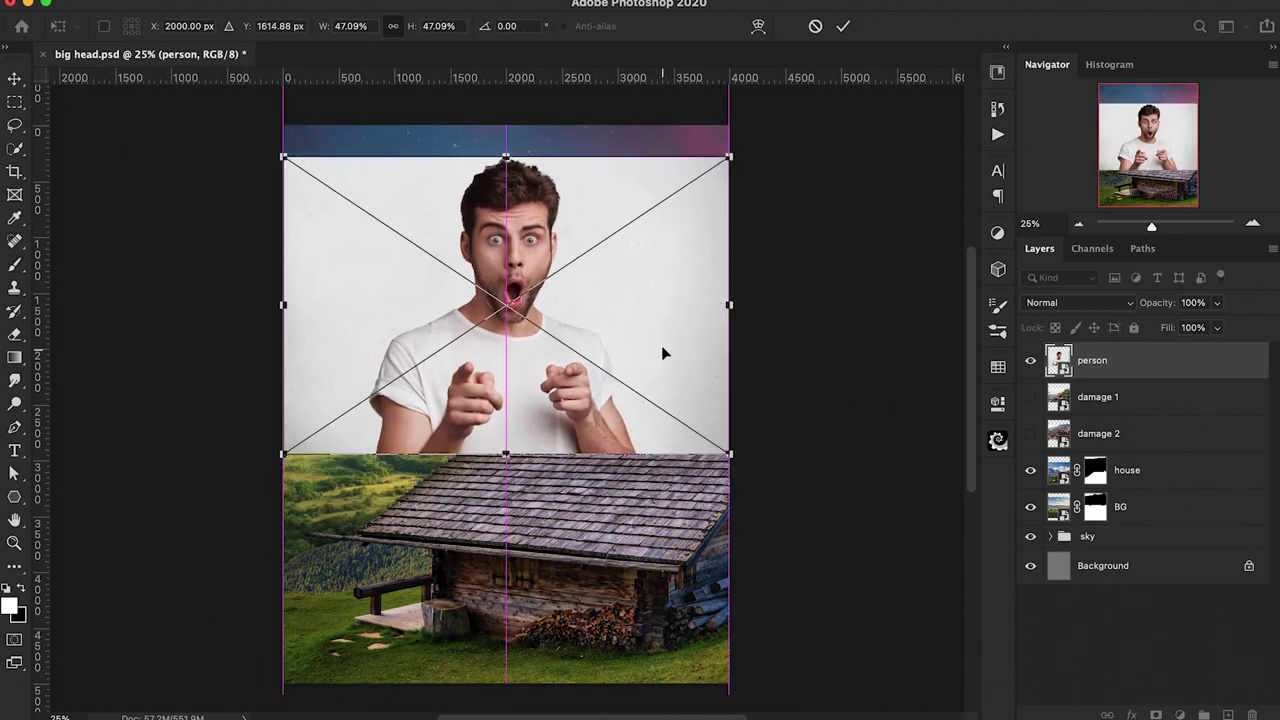
key(Return)
key(b)
Add a layer mask to the person layer and hide the quick-selected white background around the man
click(1156, 714)
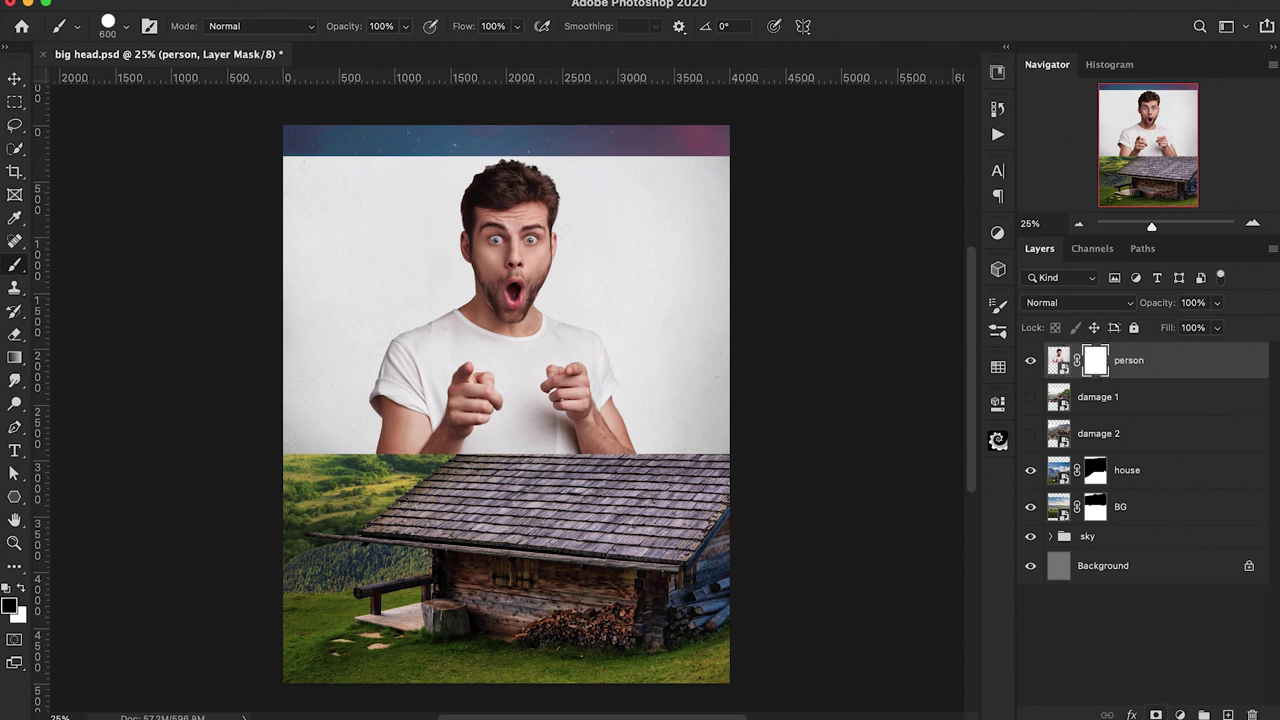
click(15, 149)
drag(321, 432, 321, 332)
drag(650, 302, 620, 177)
mouse_move(591, 340)
mouse_down()
mouse_move(605, 402)
mouse_move(549, 410)
mouse_up()
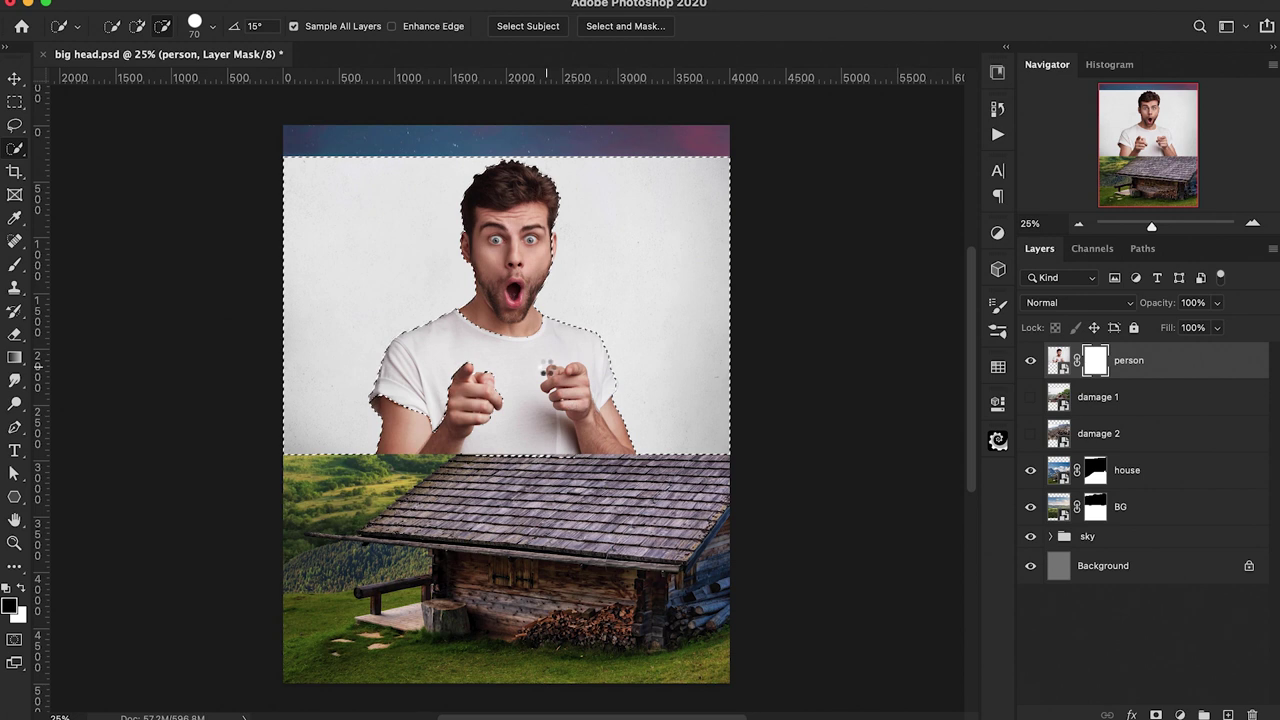
alt+click(434, 408)
click(542, 264)
drag(530, 240, 535, 292)
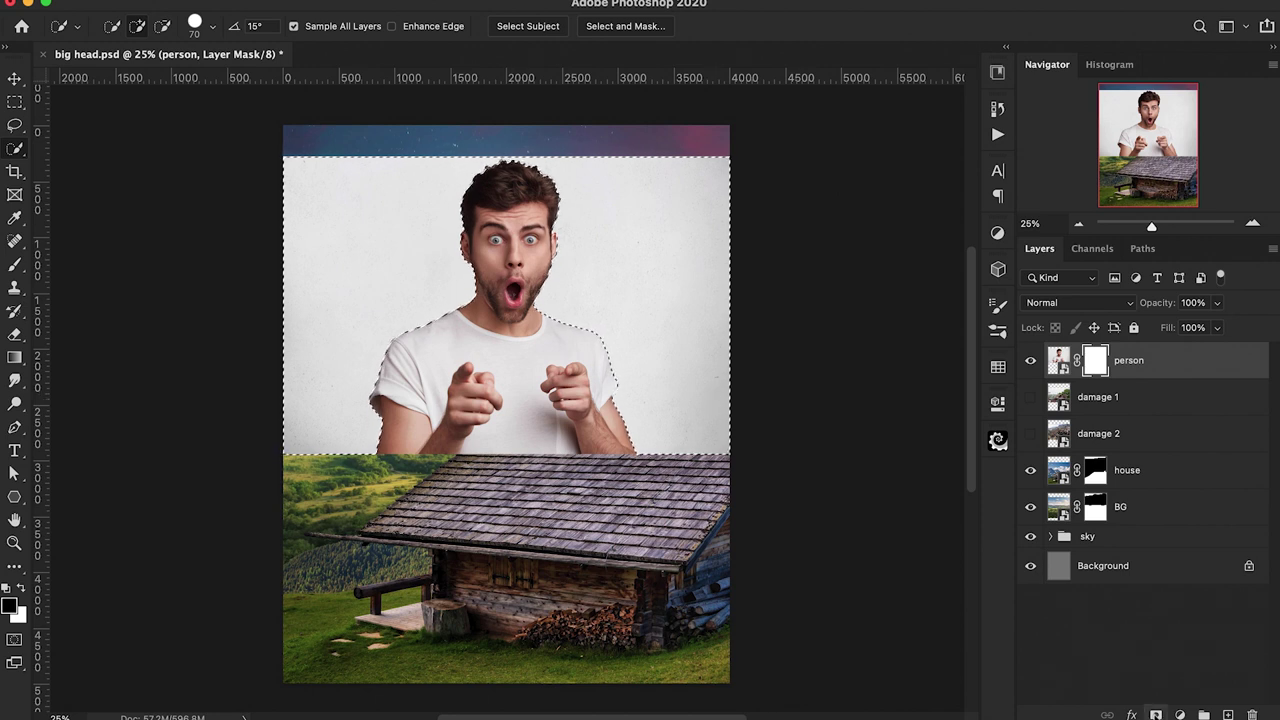
key(alt+BackSpace)
key(ctrl+d)
key(b)
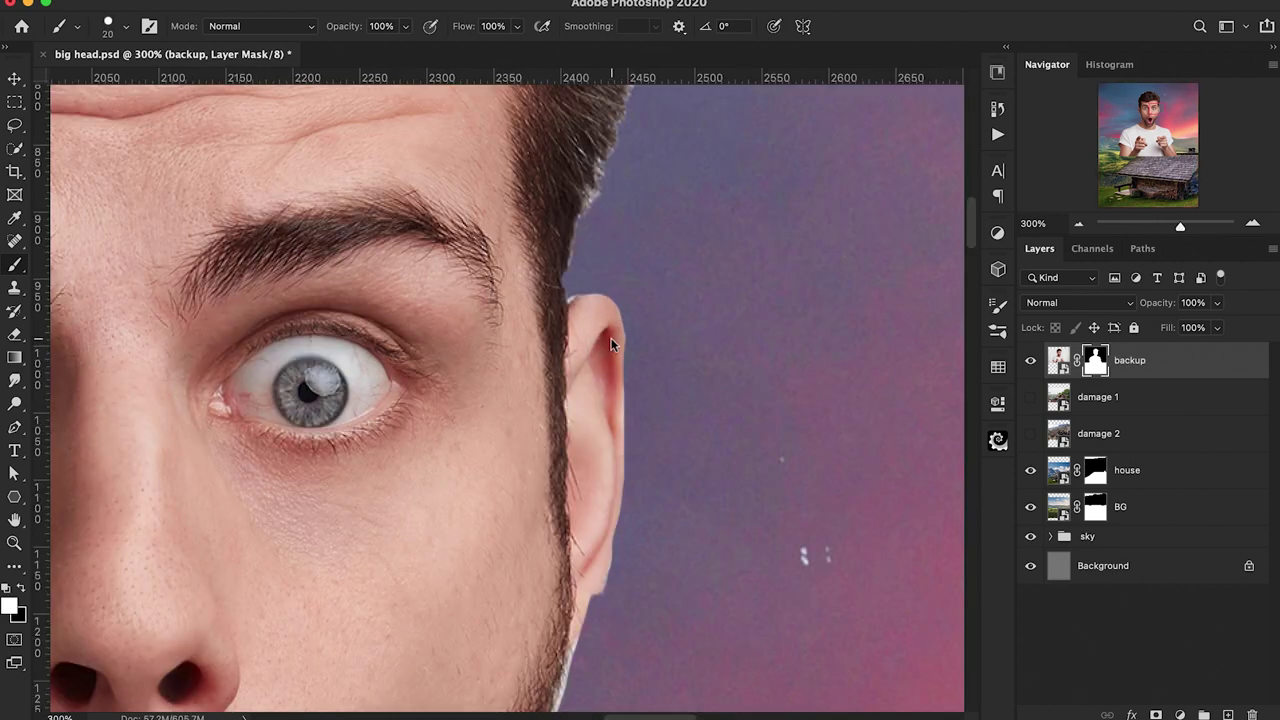
Refine the person's mask by painting the ear back in and hiding the white fringe around its outline
mouse_move(611, 338)
mouse_down()
mouse_move(630, 500)
mouse_move(600, 620)
mouse_move(620, 450)
mouse_up()
key(x)
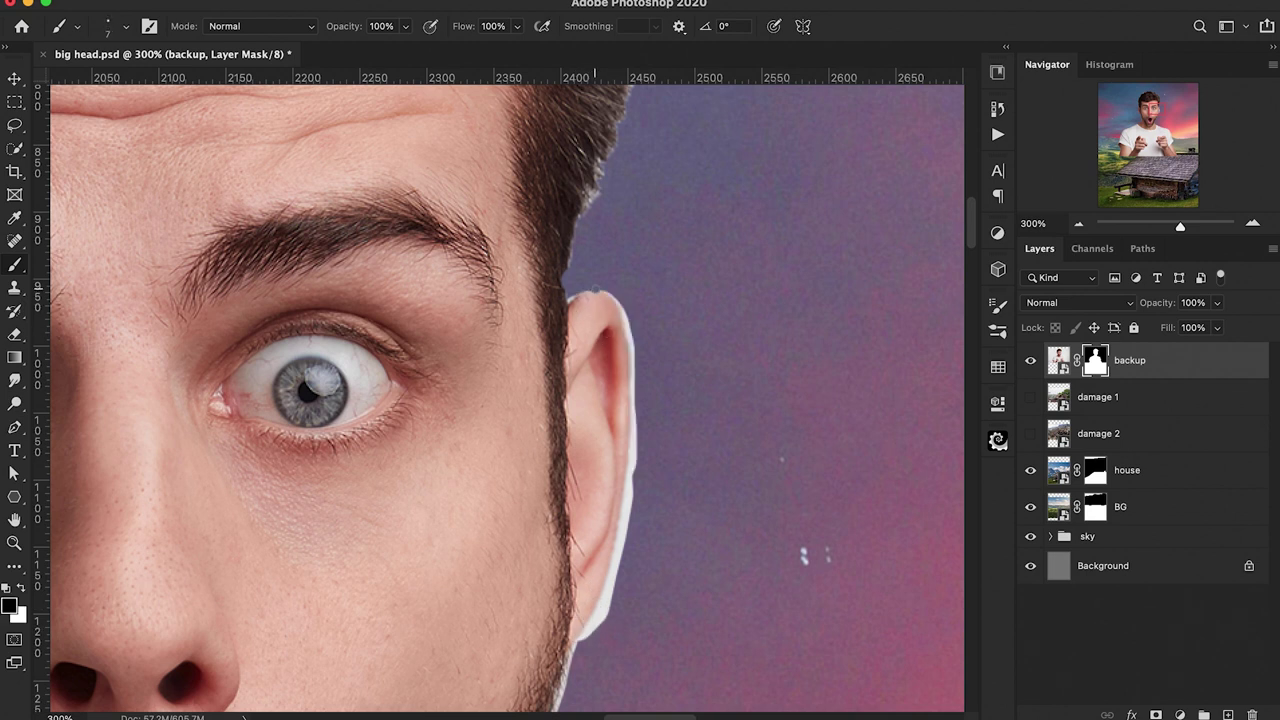
mouse_move(631, 368)
mouse_down()
mouse_move(608, 586)
mouse_move(680, 519)
mouse_move(600, 652)
mouse_up()
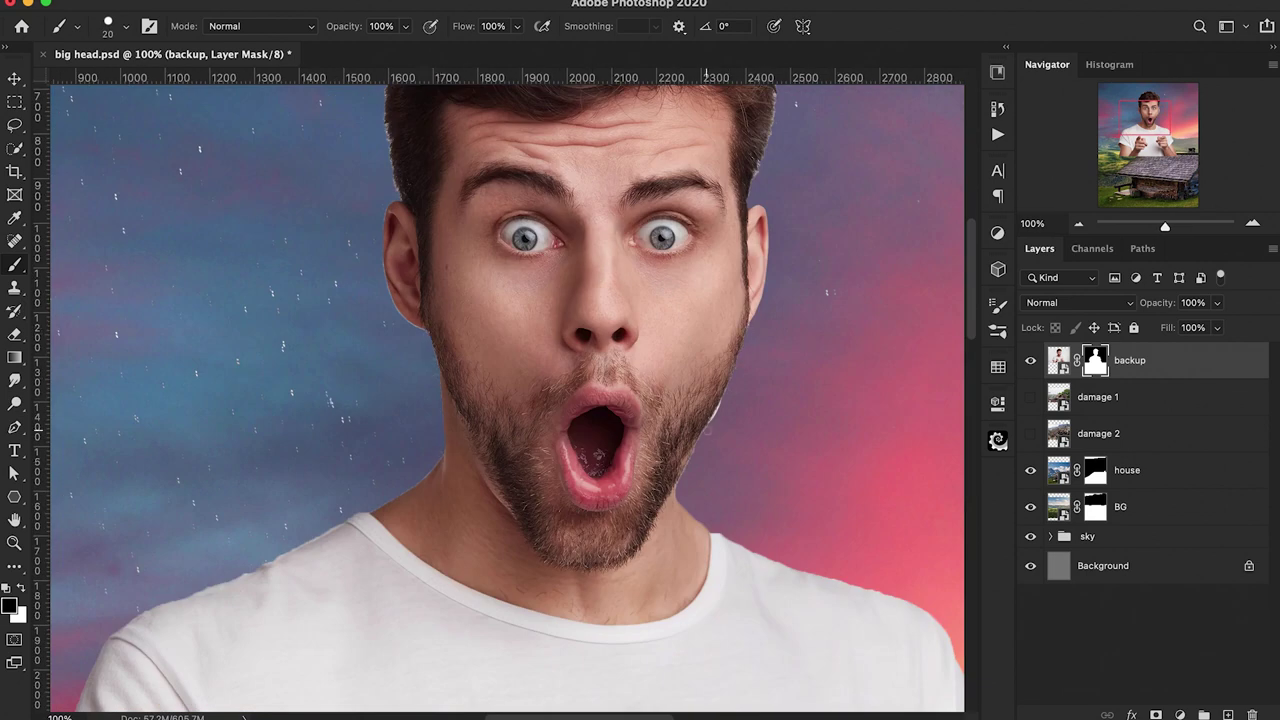
scroll(358, 202, up, 4)
mouse_move(435, 508)
mouse_down()
mouse_move(485, 599)
mouse_move(531, 636)
mouse_up()
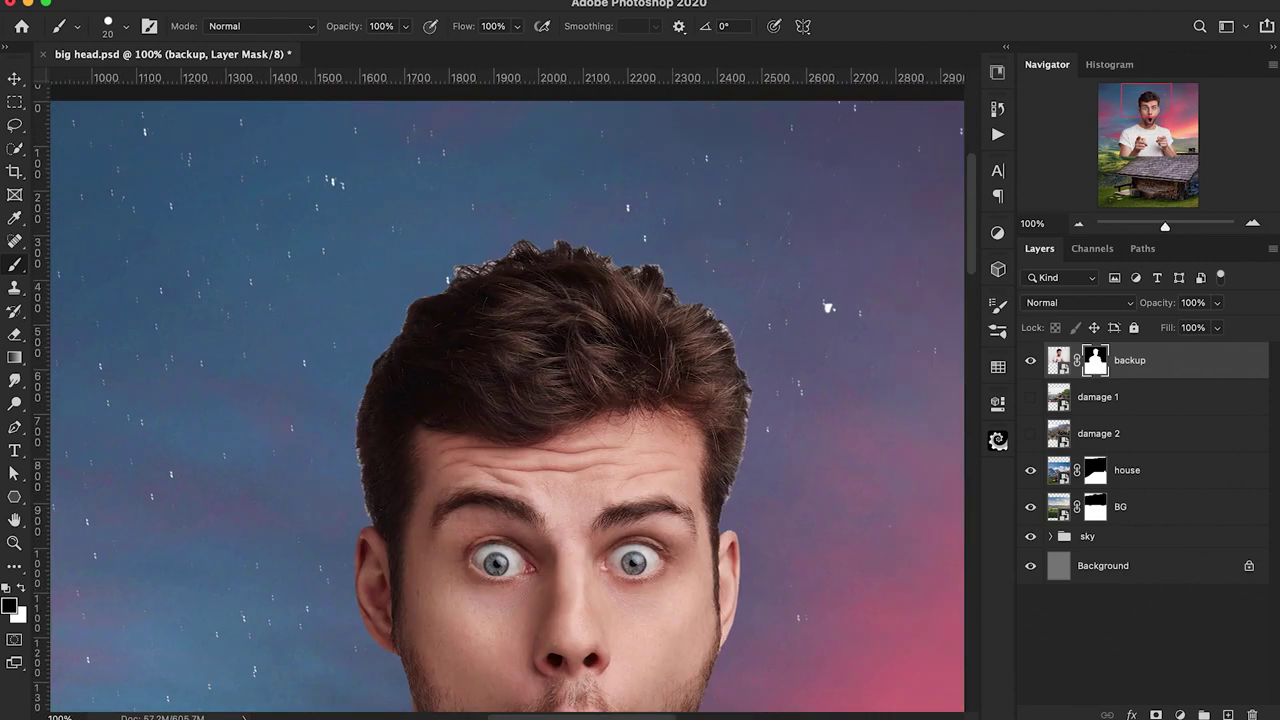
Add a layer clipped to the backup layer and paint sampled dark hair colour at 60% opacity over the light fringe around the hair
key(ctrl+shift+alt+n)
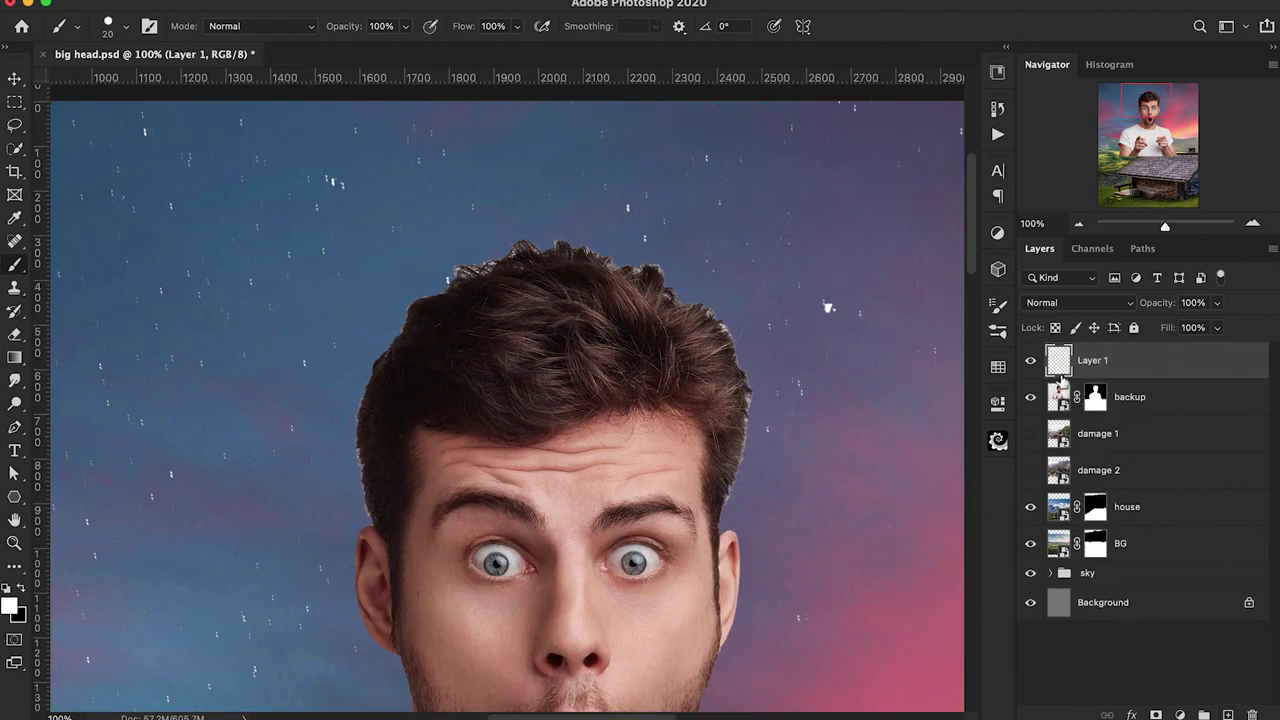
alt+click(1062, 378)
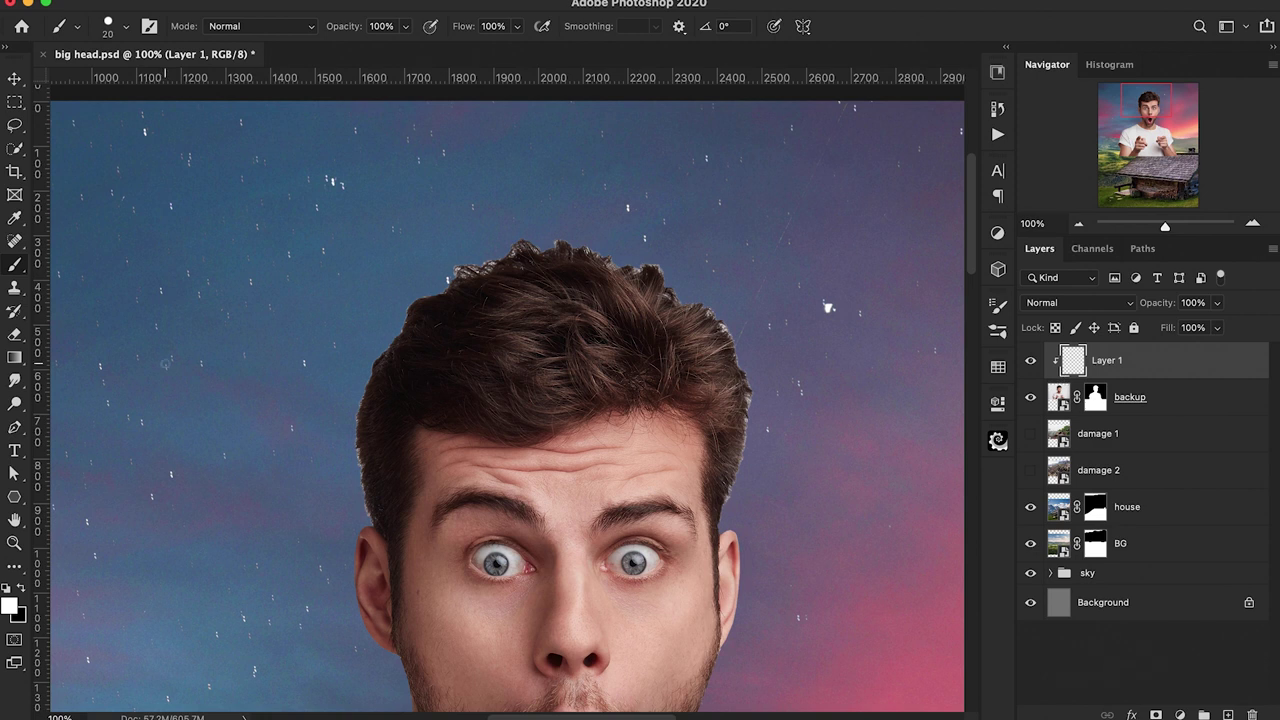
key(i)
click(497, 274)
key(b)
click(108, 26)
click(141, 232)
key(Return)
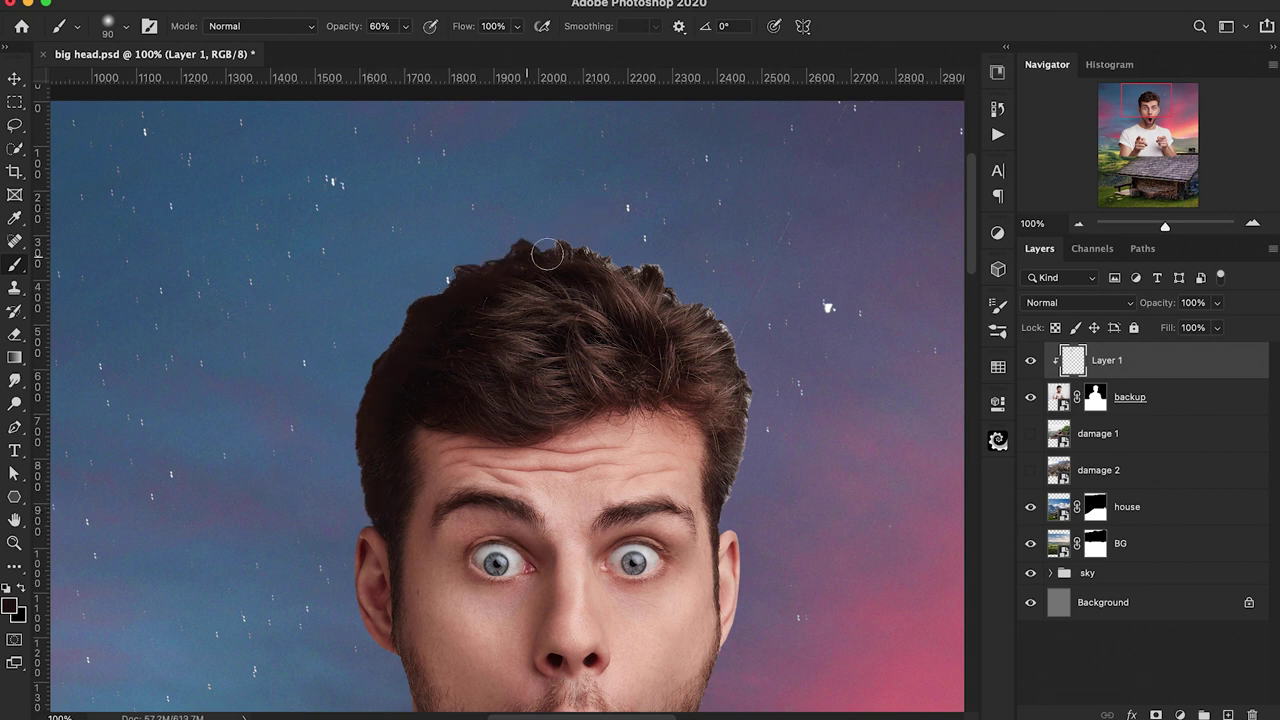
scroll(766, 289, right, 5)
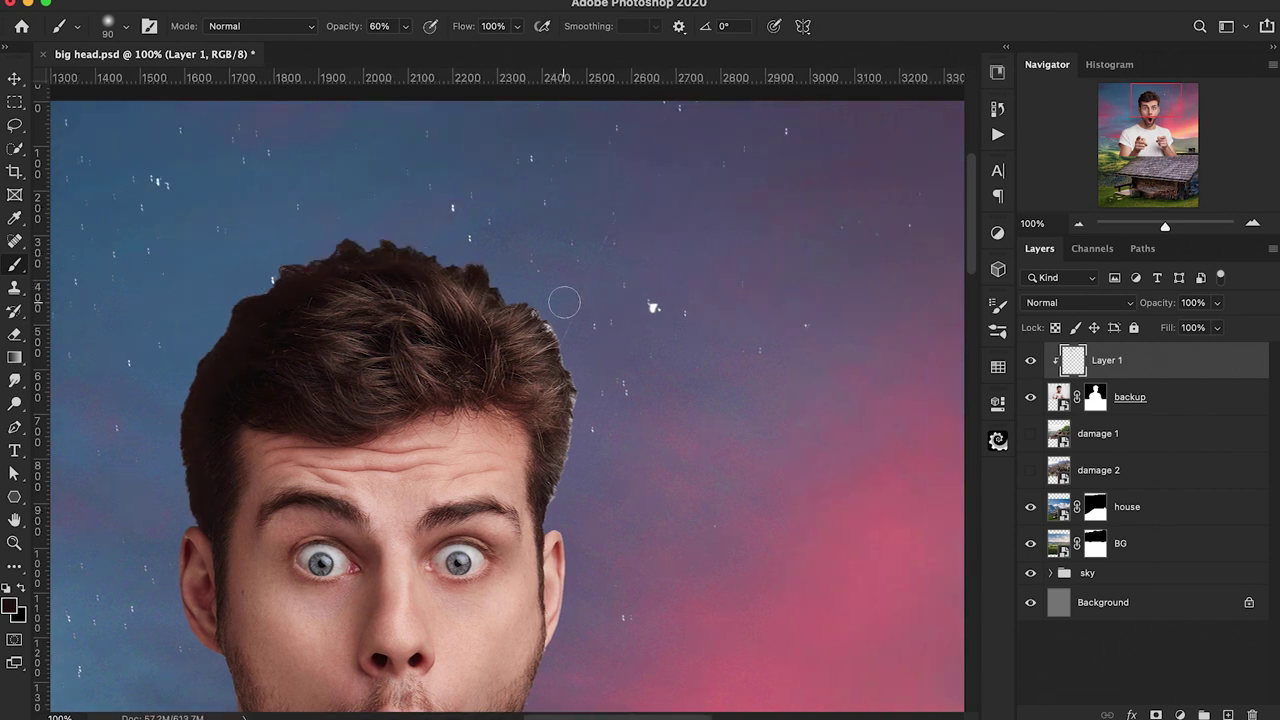
mouse_move(539, 306)
mouse_down()
mouse_move(623, 417)
mouse_move(582, 375)
mouse_move(573, 453)
mouse_up()
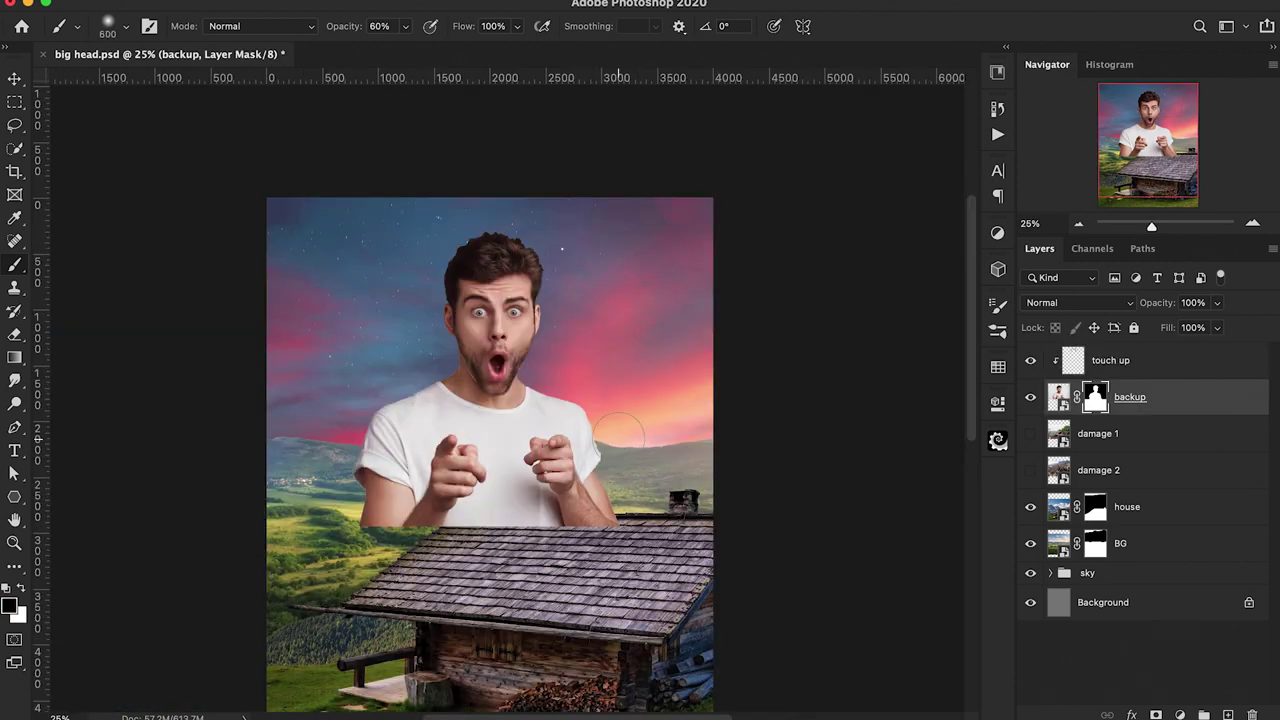
Mask out the man's arms, hands and lower torso with a 600 px brush, keeping the head, neck and upper shirt
mouse_move(583, 420)
mouse_down()
mouse_move(570, 497)
mouse_move(385, 525)
mouse_up()
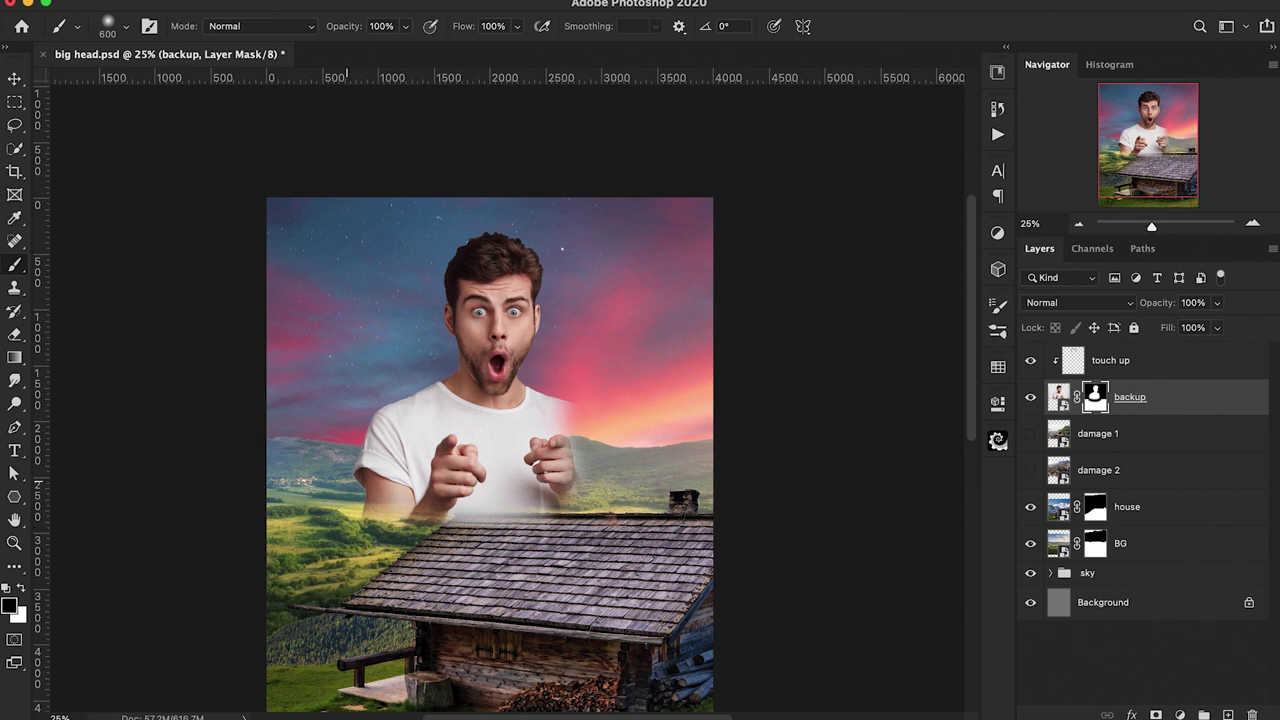
click(124, 27)
double_click(368, 234)
mouse_move(373, 394)
mouse_down()
mouse_move(396, 477)
mouse_move(513, 515)
mouse_move(606, 443)
mouse_up()
mouse_move(587, 385)
mouse_down()
mouse_move(581, 427)
mouse_move(539, 467)
mouse_move(465, 497)
mouse_move(340, 429)
mouse_move(372, 391)
mouse_move(393, 441)
mouse_move(577, 478)
mouse_up()
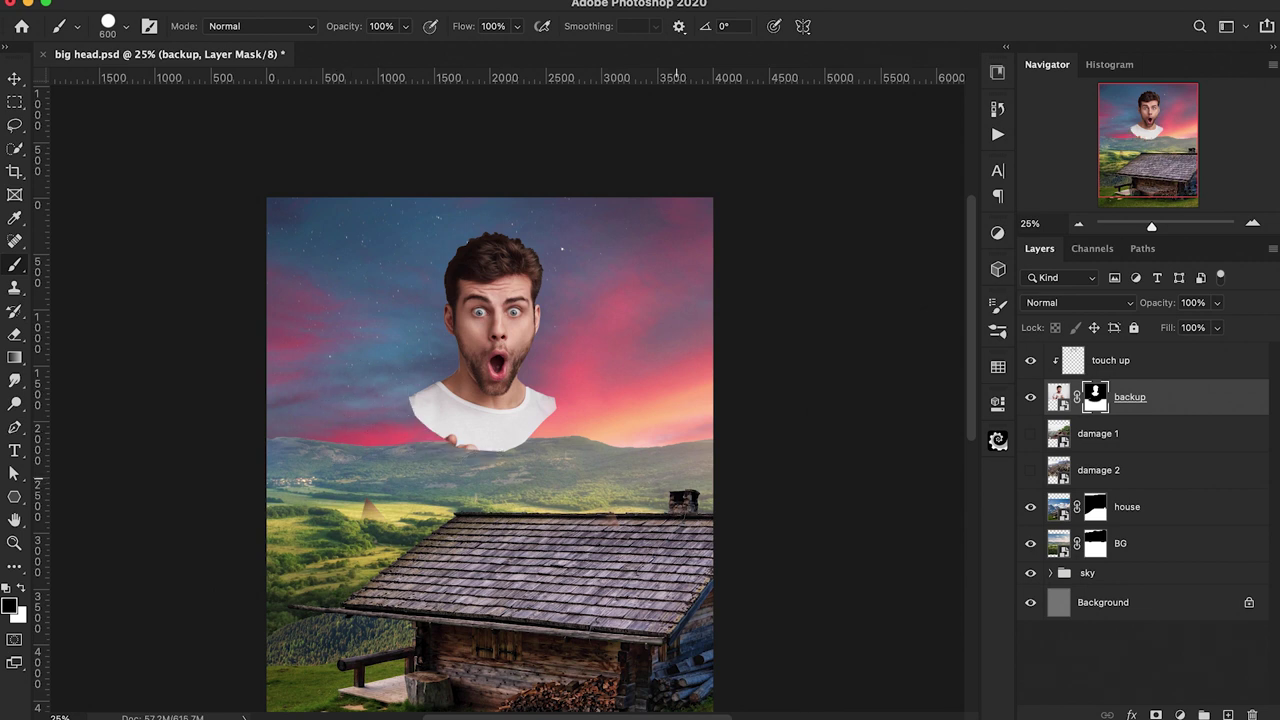
drag(417, 459, 480, 450)
Group the backup and touch up layers, scale the group to 155.58% and place it over the cabin roof
scroll(590, 400, right, 2)
shift+click(1110, 360)
key(super+g)
key(super+t)
drag(680, 356, 806, 367)
drag(580, 326, 646, 470)
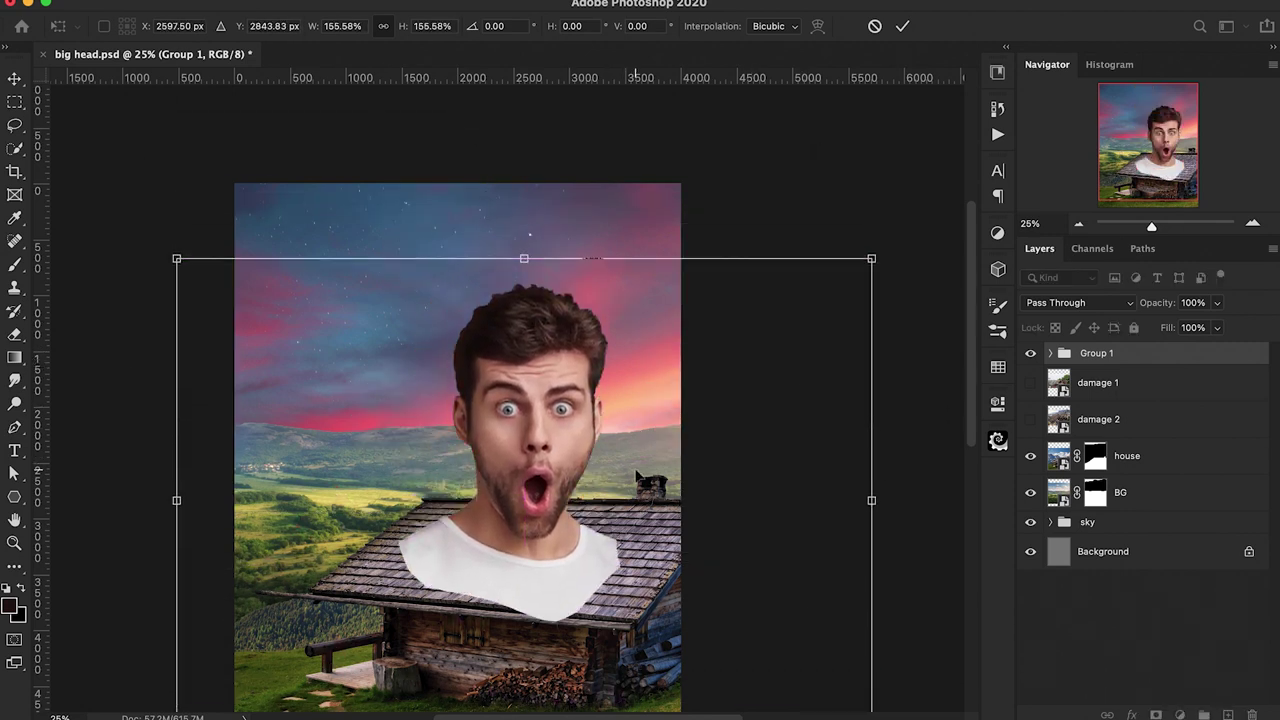
Enlarge the head group further, rotate it to about -3.36° and position the neck over the cabin roof
key(super+minus)
drag(747, 465, 799, 465)
drag(837, 423, 836, 401)
drag(628, 447, 594, 492)
key(shift+Up)
key(shift+Up)
key(shift+Up)
key(shift+Up)
key(shift+Up)
key(shift+Up)
key(shift+Up)
drag(516, 496, 521, 490)
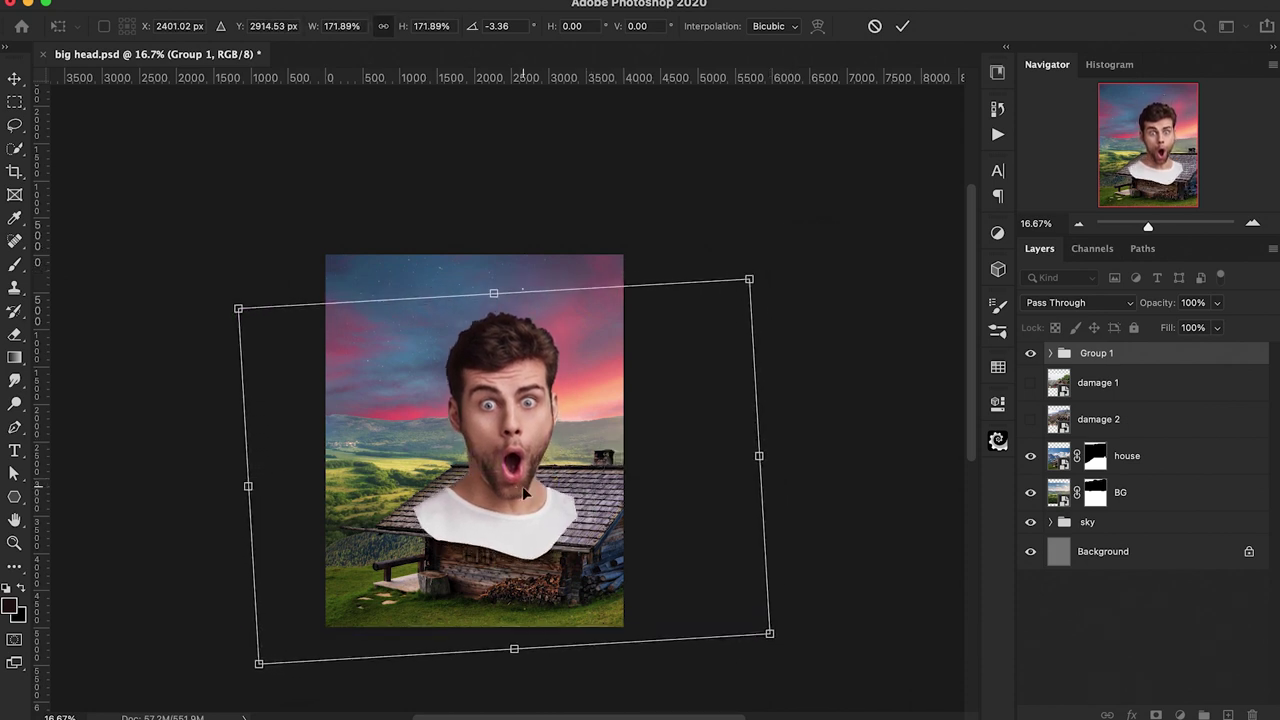
drag(751, 279, 770, 262)
drag(573, 453, 573, 453)
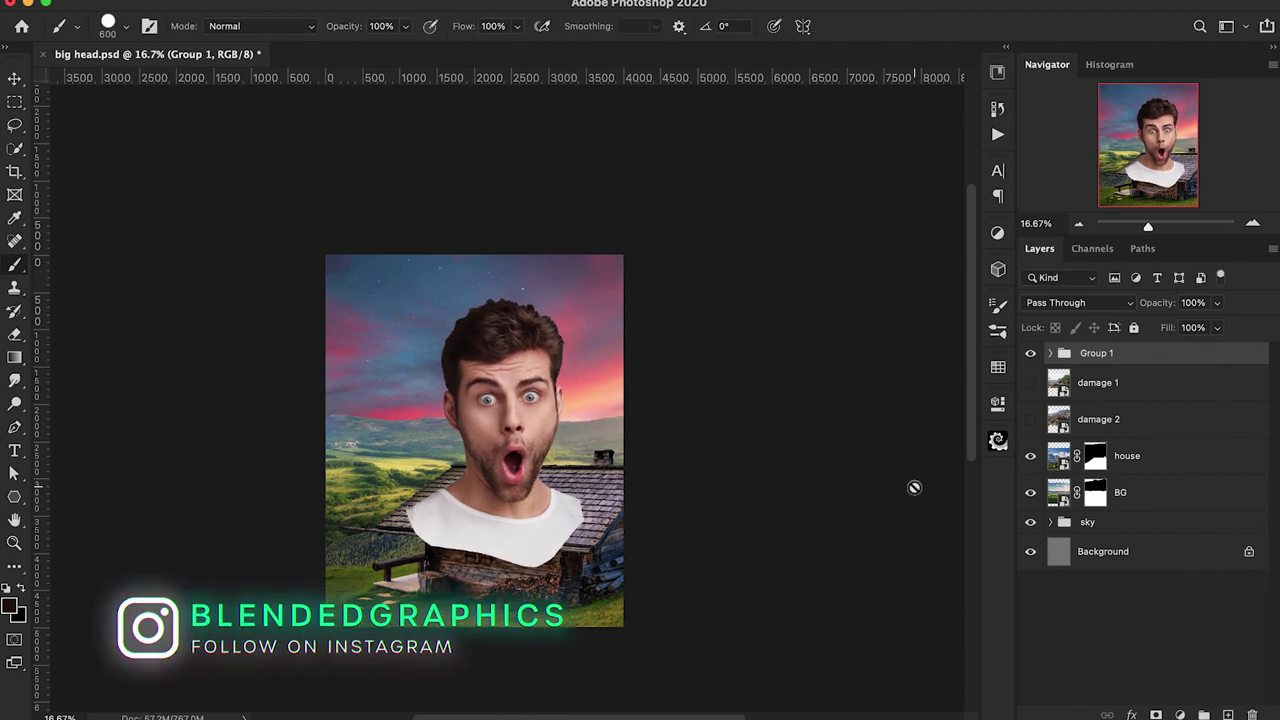
Duplicate the head group and store the original, renamed backup person, hidden below the sky group
key(ctrl+j)
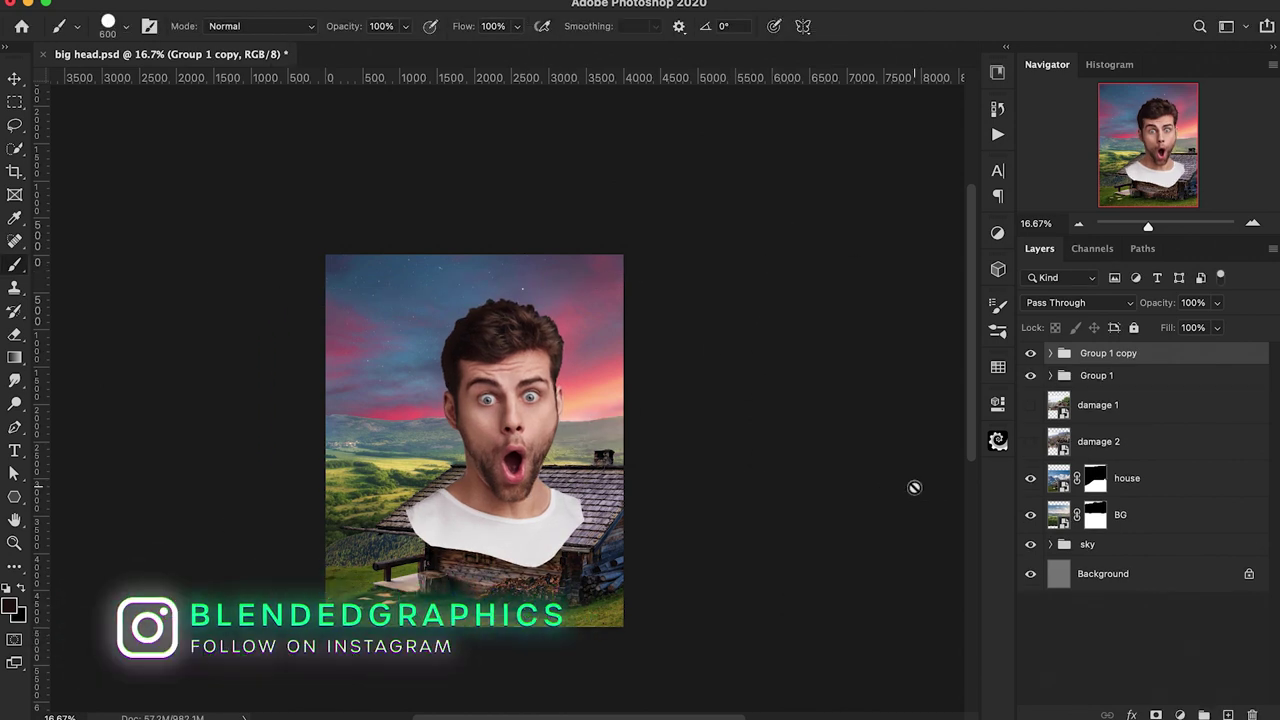
double_click(1096, 375)
text(backup person)
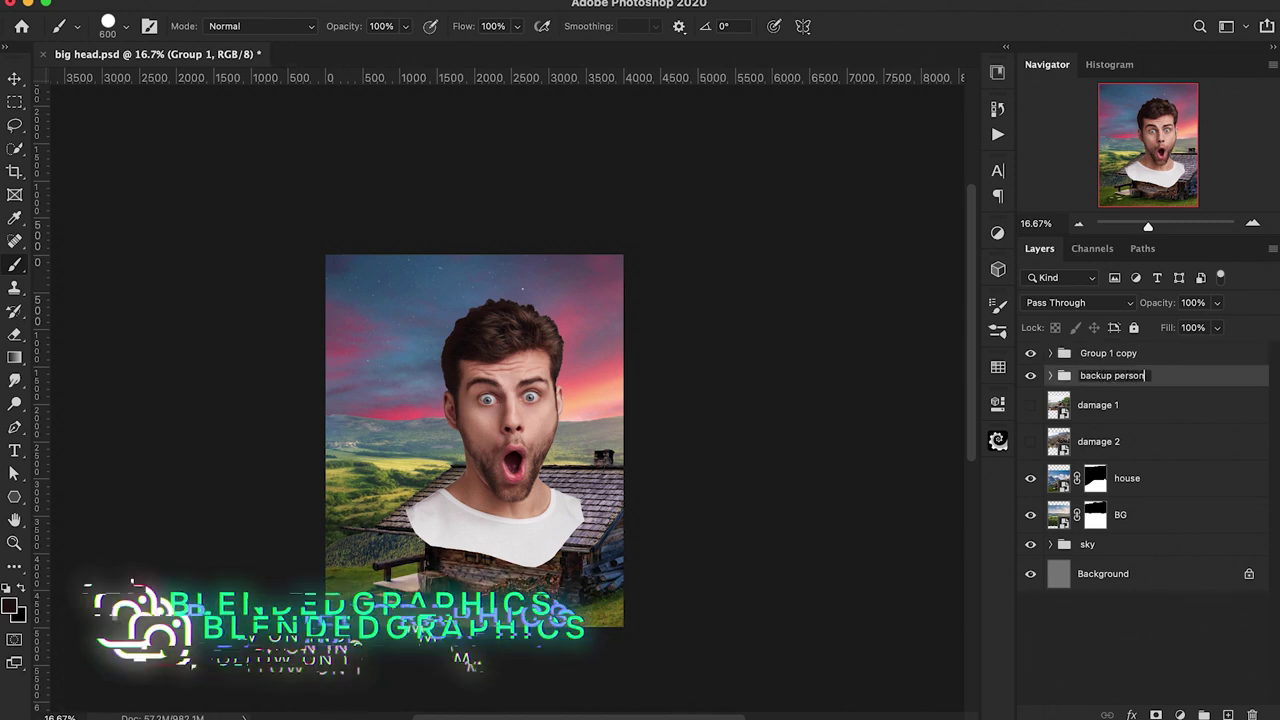
key(Return)
click(1030, 375)
drag(1128, 388, 1115, 556)
Convert the duplicated head group to a smart object and rename it Head
right_click(1120, 360)
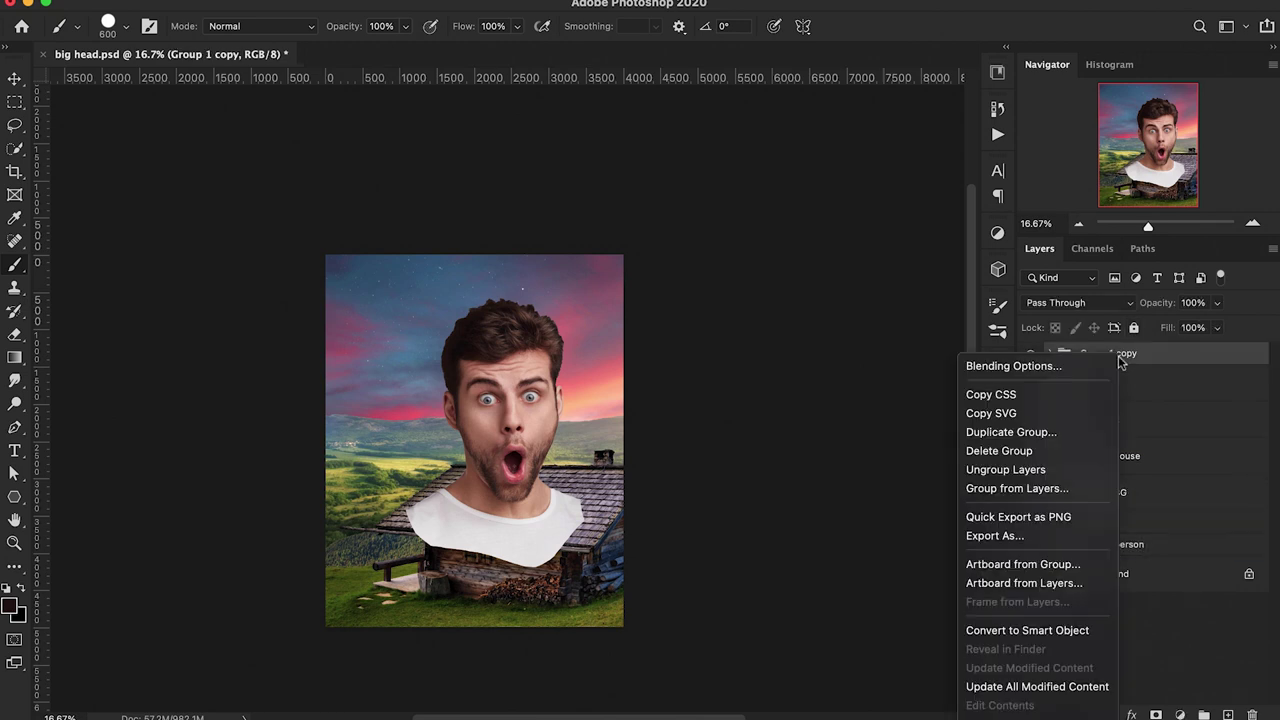
click(1038, 630)
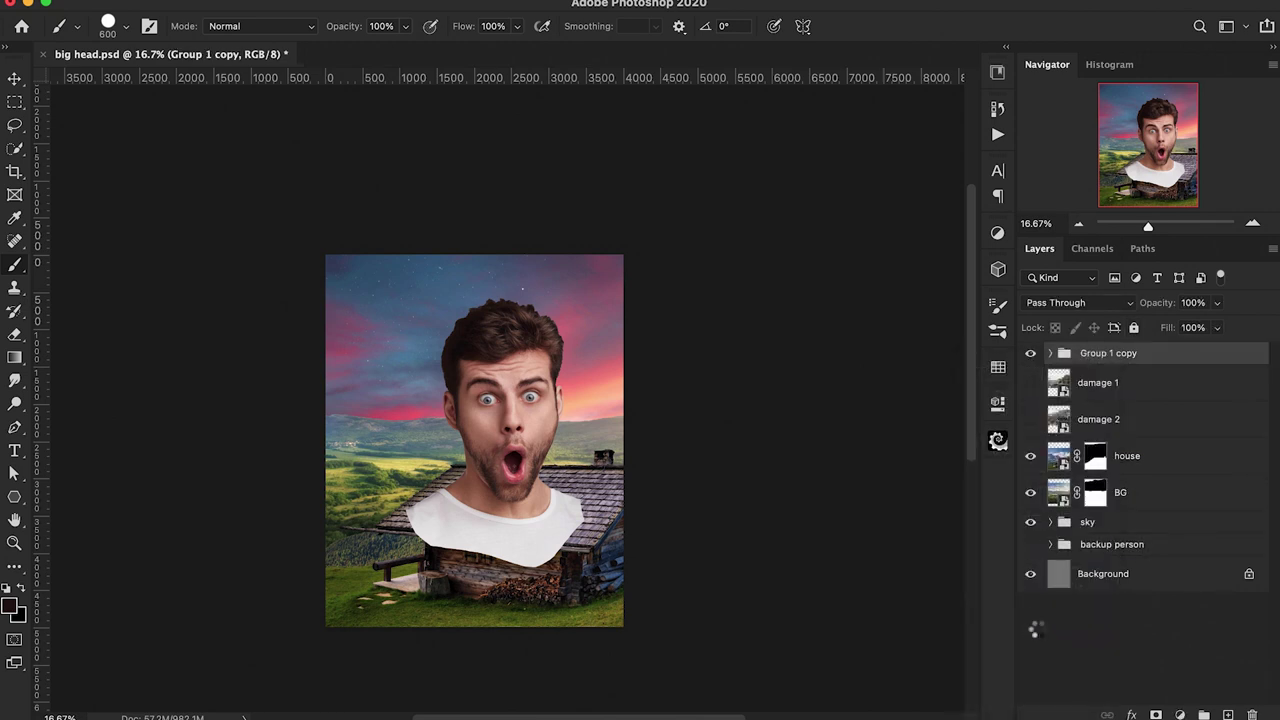
double_click(1103, 362)
text(Head)
key(Return)
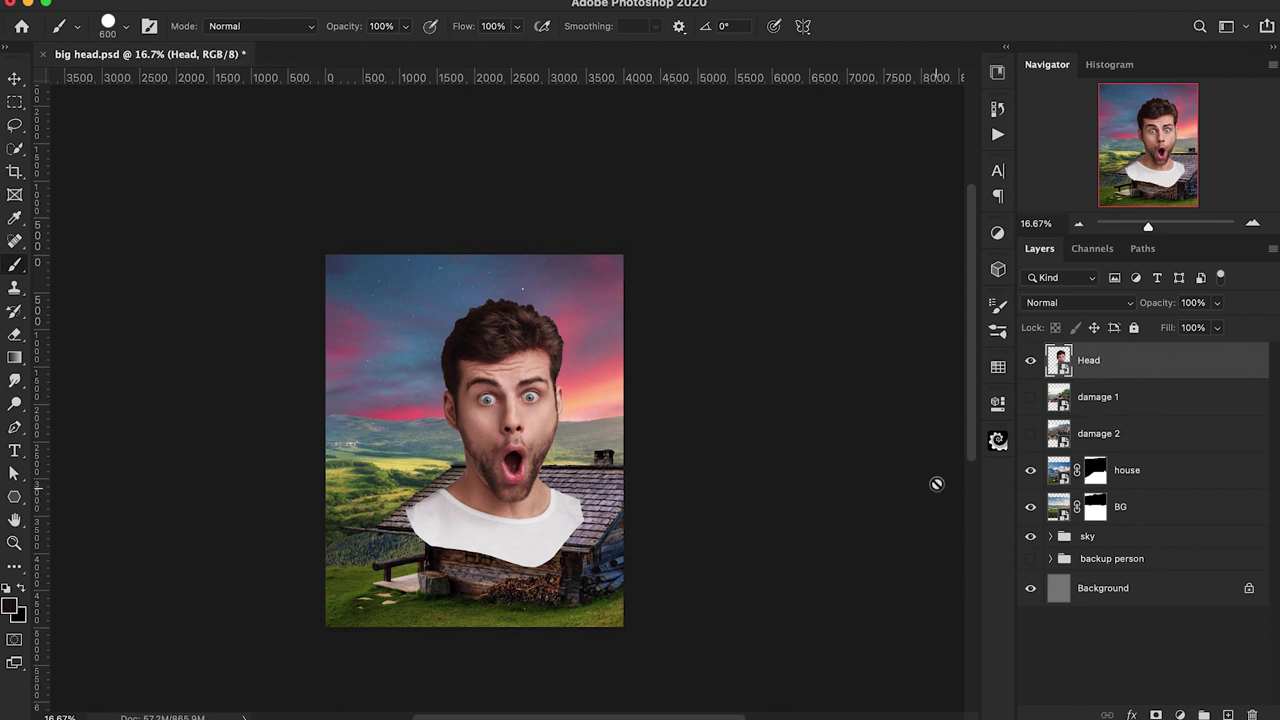
Lower the Head layer's opacity, paint a red guide curve around the neck on a new layer and hide Head
drag(1160, 313, 1115, 328)
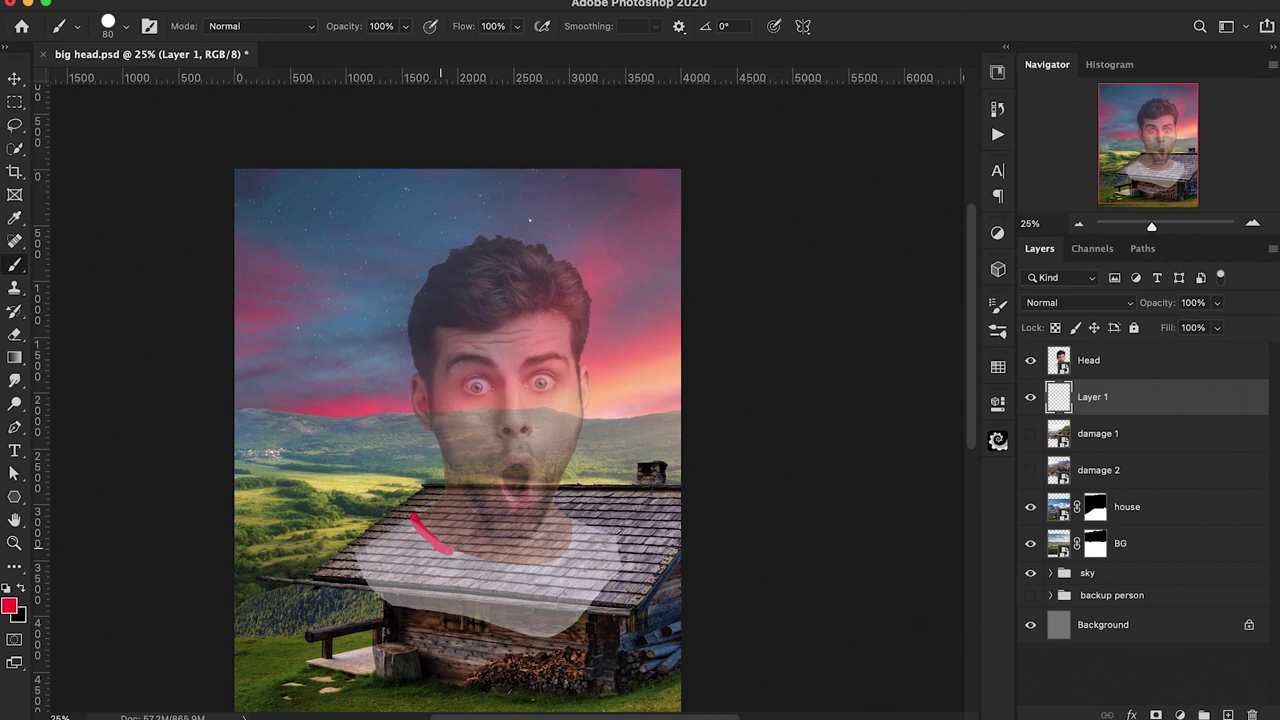
drag(450, 552, 538, 566)
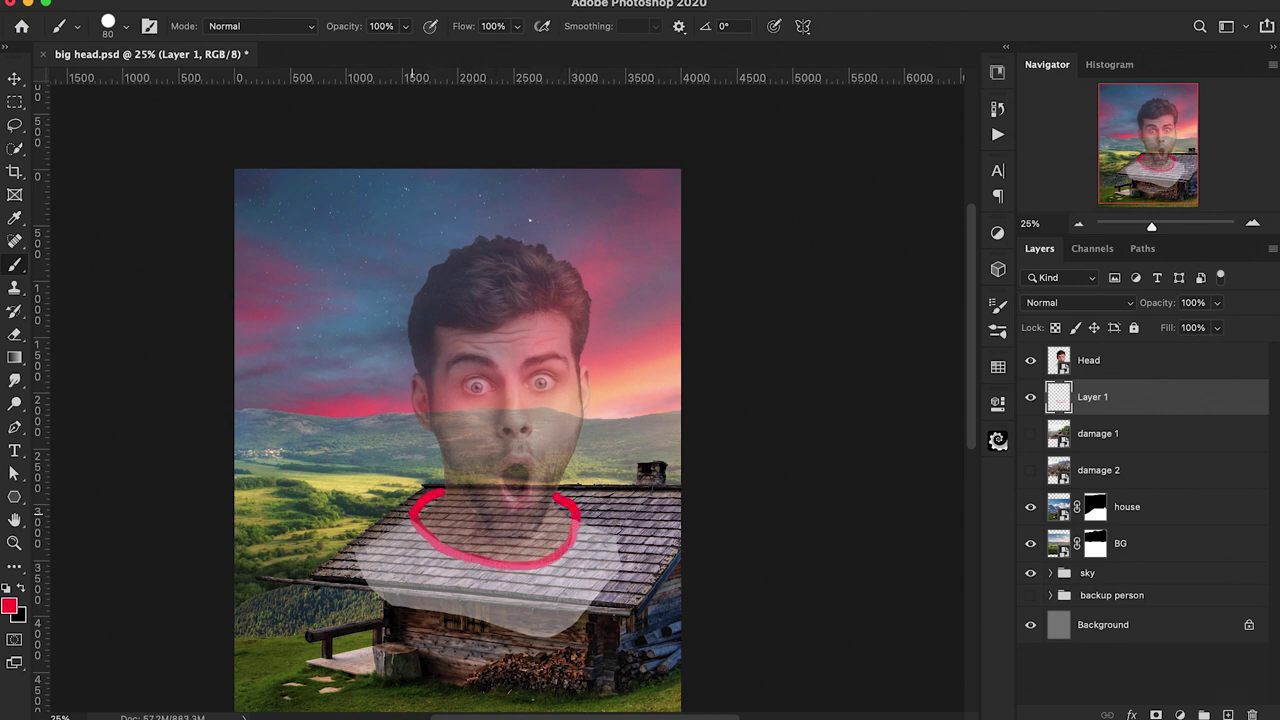
click(1030, 362)
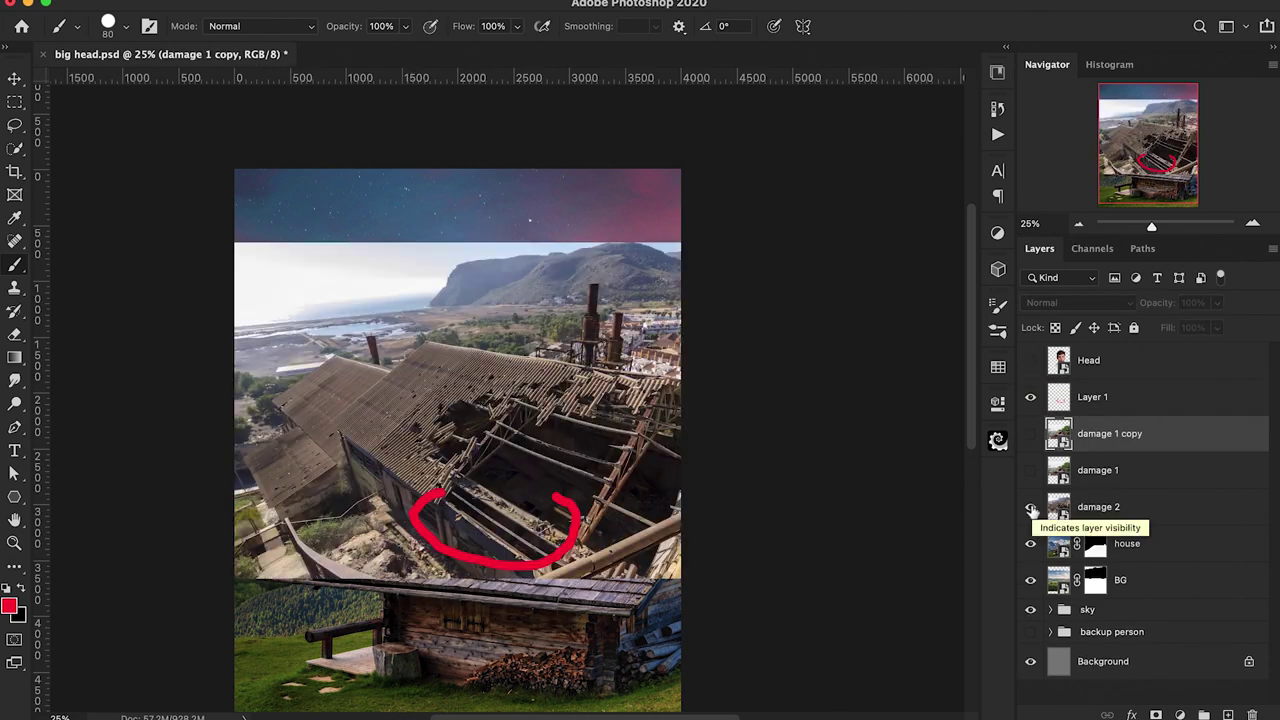
Duplicate the damage 2 layer and reduce the copy's opacity to 71% while transforming it
click(1100, 507)
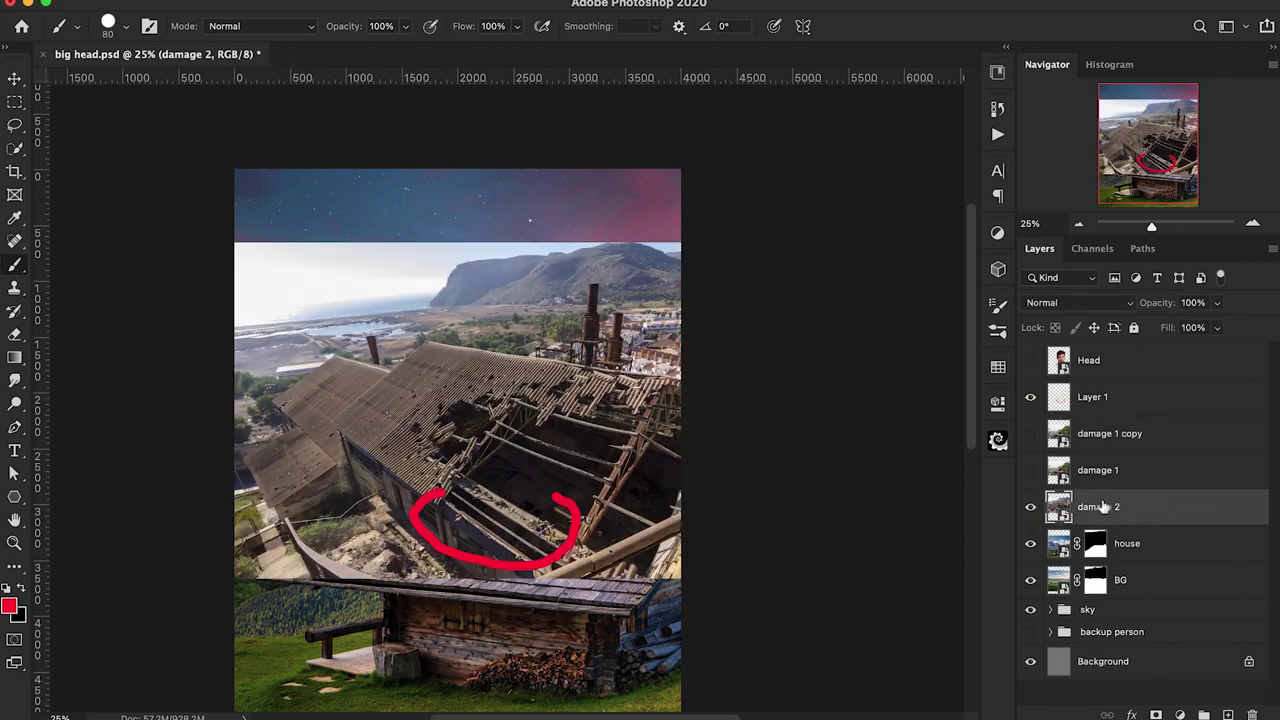
key(ctrl+j)
key(ctrl+t)
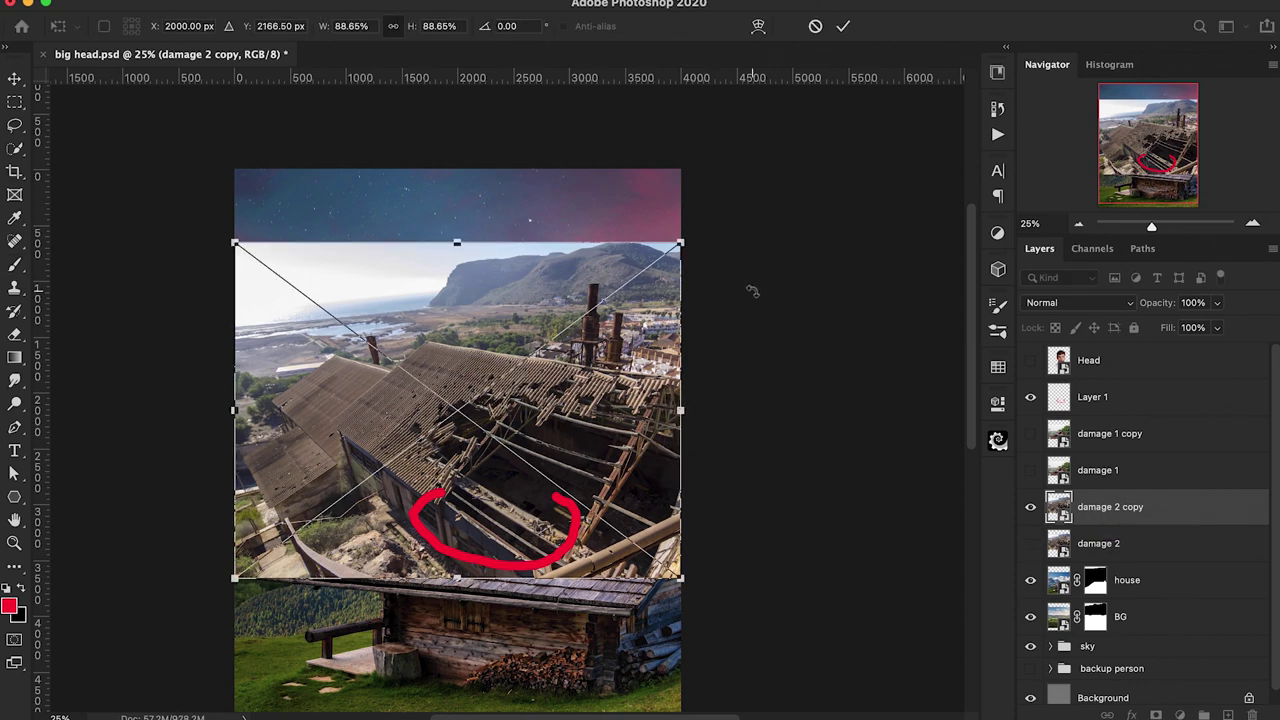
drag(755, 291, 756, 221)
drag(1163, 310, 1134, 316)
Rotate the damage 2 copy to about -15.75° and position its broken roof opening over the red guide curve
drag(515, 390, 492, 485)
drag(723, 485, 710, 450)
drag(518, 525, 484, 521)
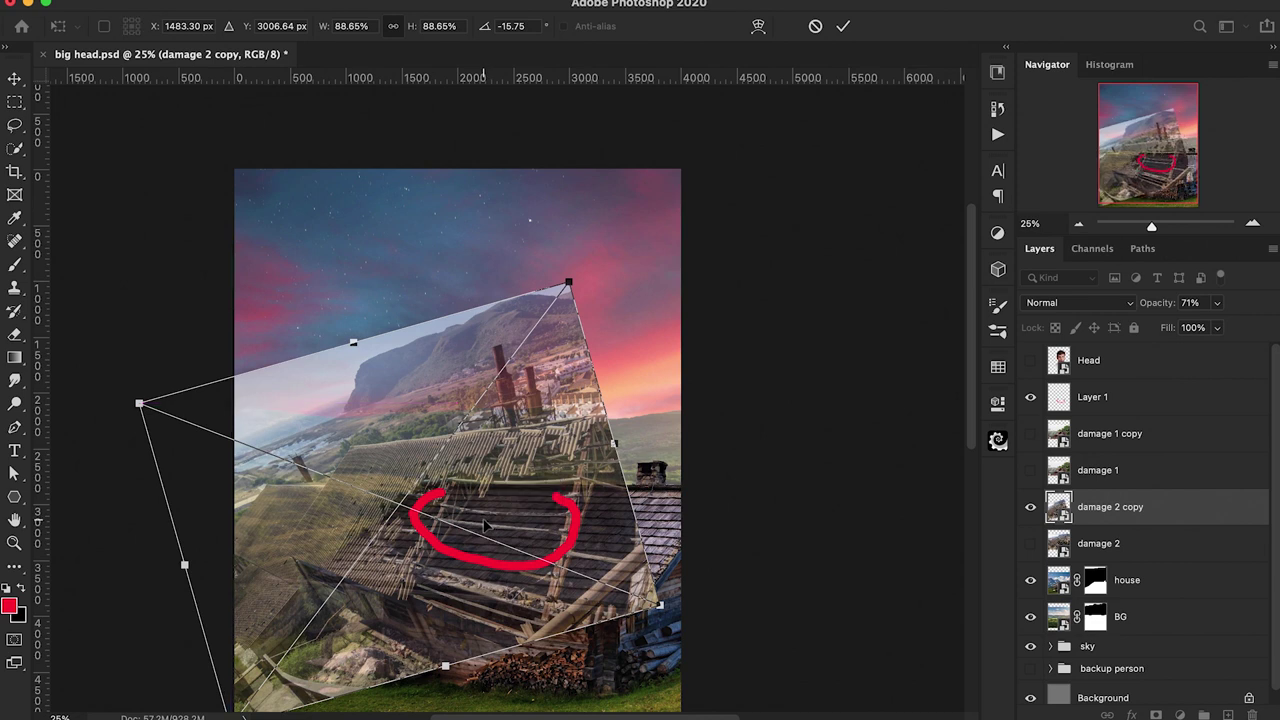
key(Return)
key(b)
key(ctrl+t)
drag(483, 520, 484, 518)
click(843, 26)
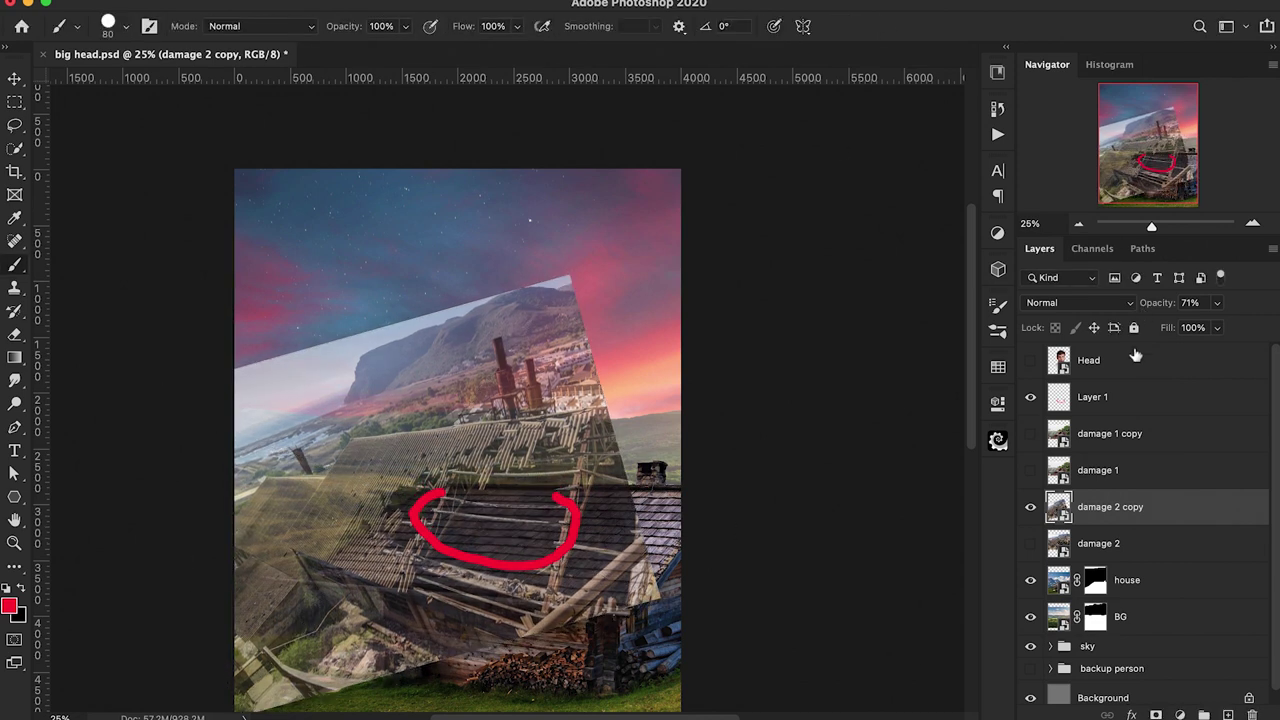
Restore the damage 2 copy to 100% opacity and mask it so only the hole inside the red guide curve shows
click(1156, 714)
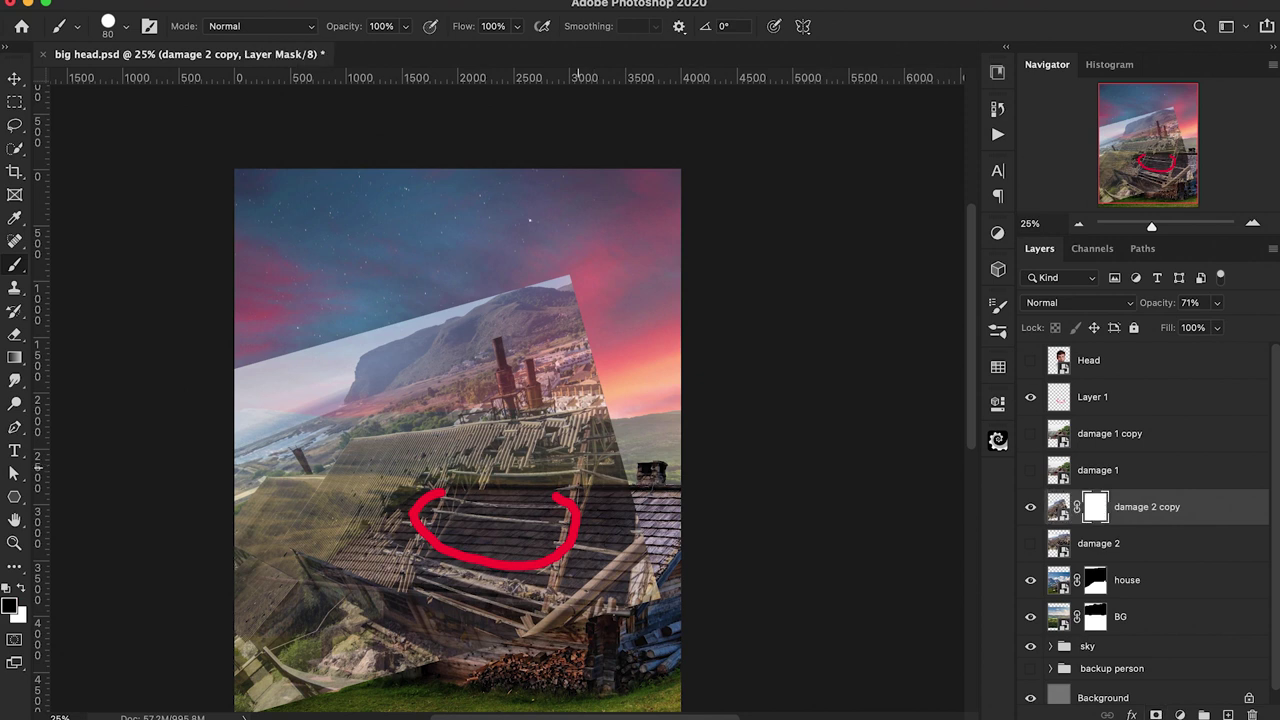
drag(1158, 305, 1277, 304)
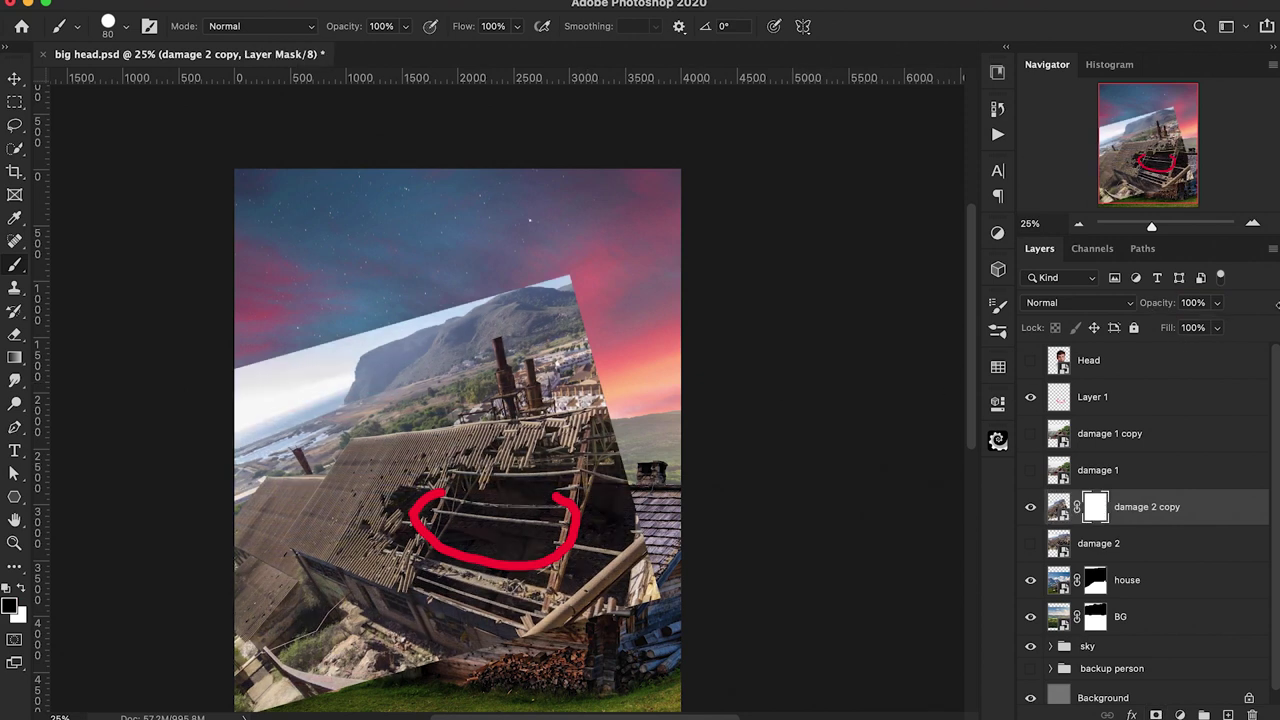
key(ctrl+i)
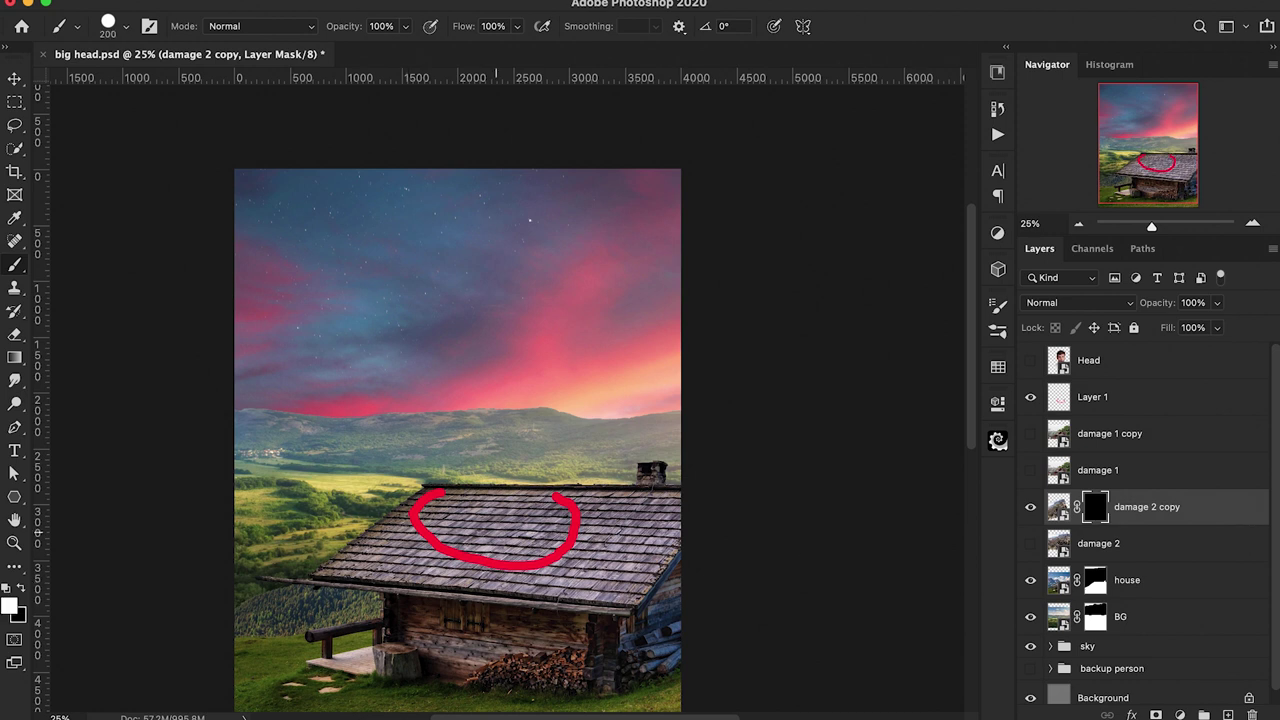
mouse_move(546, 496)
mouse_down()
mouse_move(562, 538)
mouse_move(498, 552)
mouse_move(425, 518)
mouse_move(468, 502)
mouse_move(535, 525)
mouse_move(467, 540)
mouse_up()
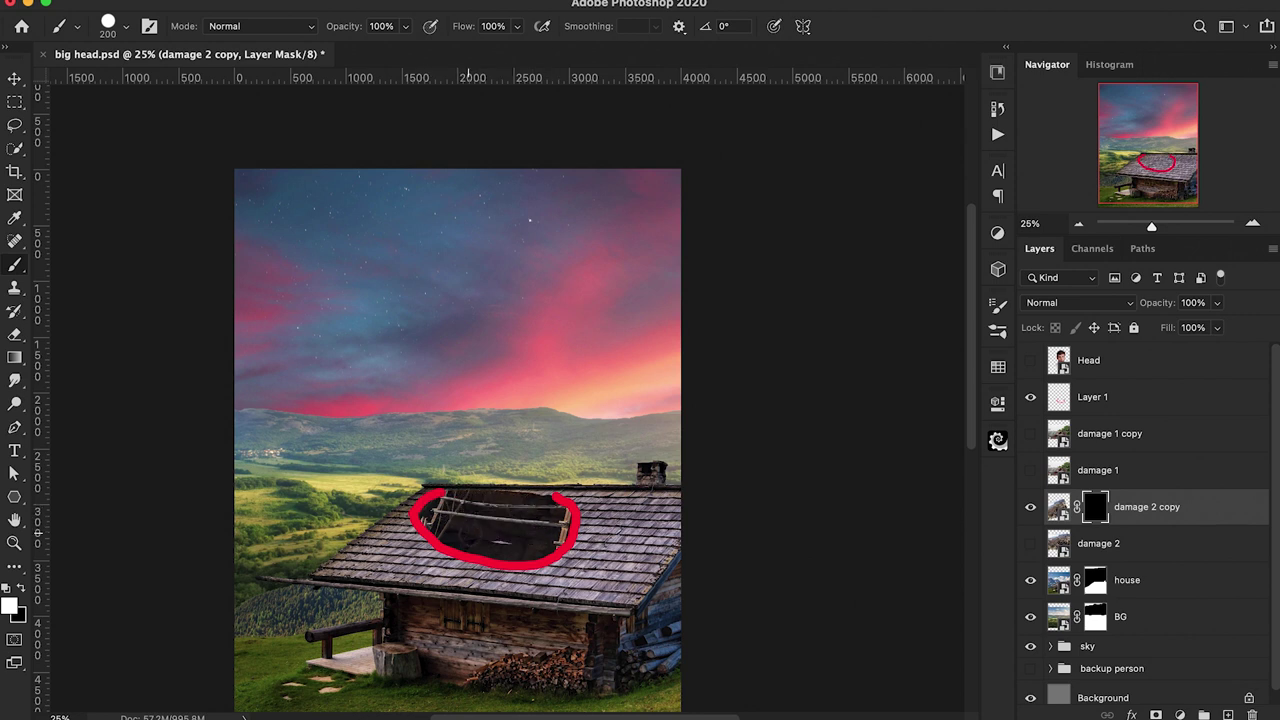
Rename the masked damage 2 copy layer as hole 1
double_click(1135, 508)
text(hole 1)
key(Return)
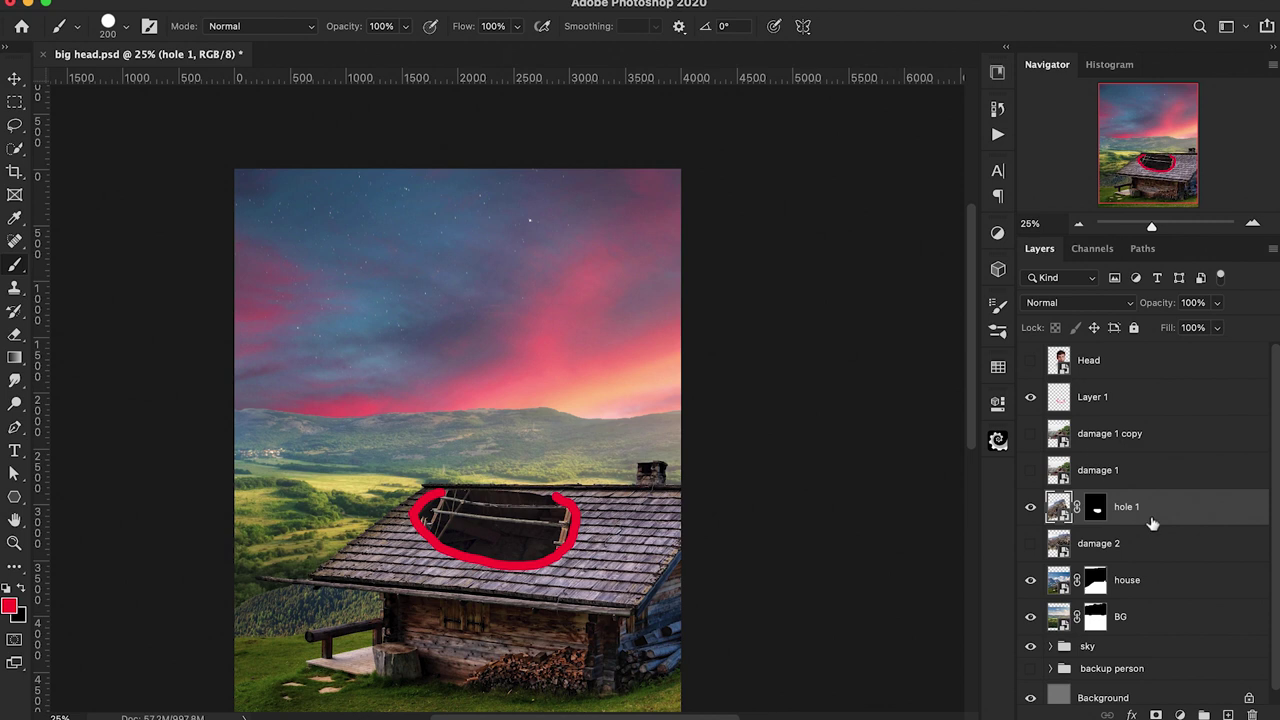
Show the damage 1 copy layer, duplicate damage 1 once more and reduce damage 1 copy's opacity
click(1030, 433)
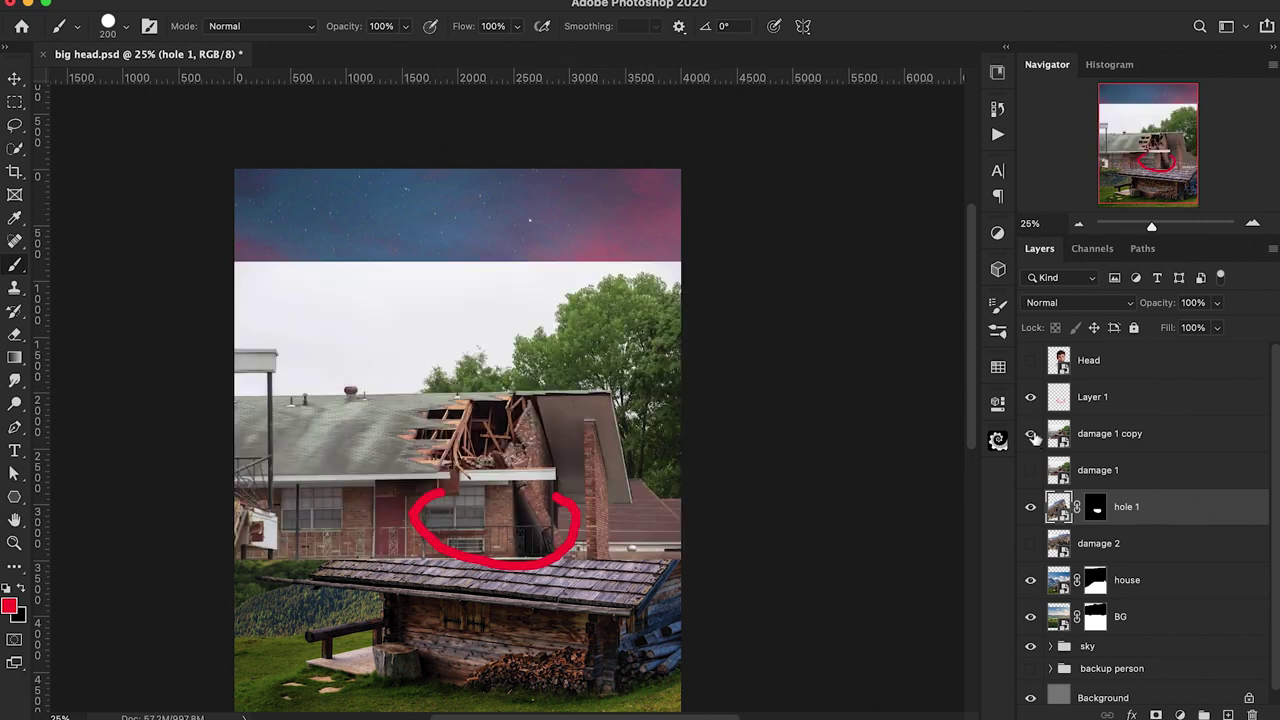
drag(1098, 470, 1100, 459)
click(1110, 435)
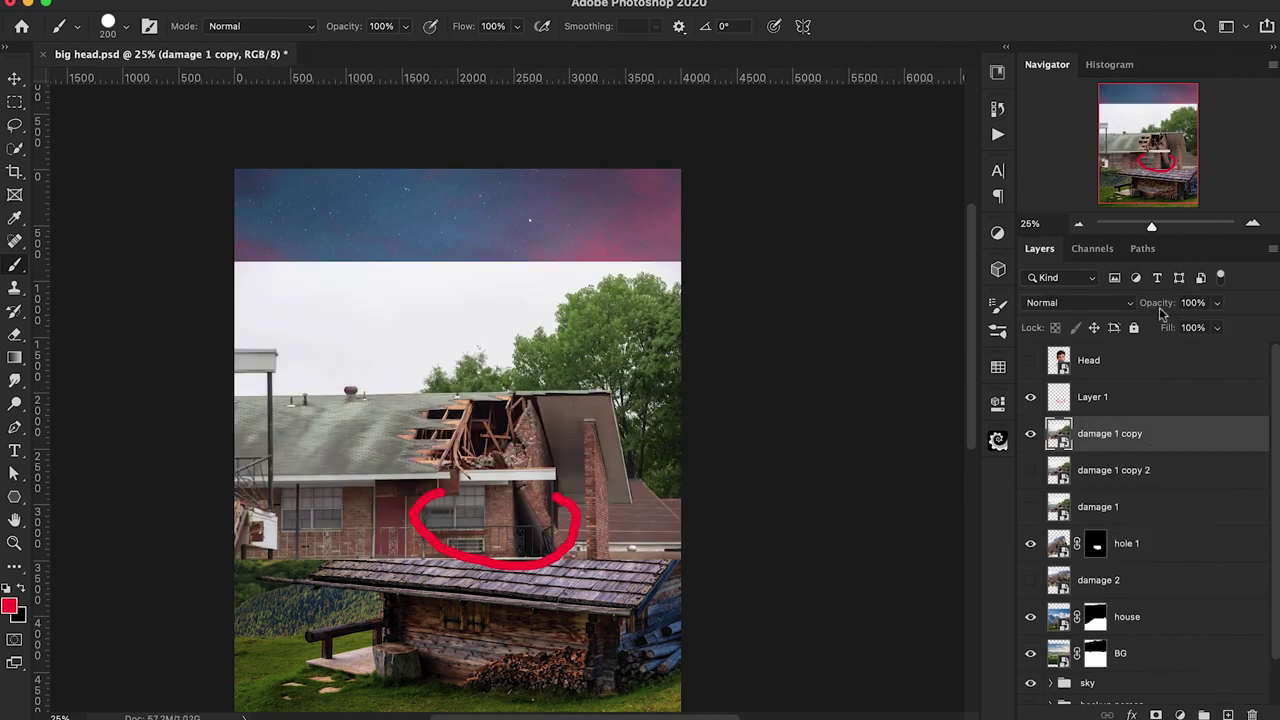
drag(1154, 310, 1129, 312)
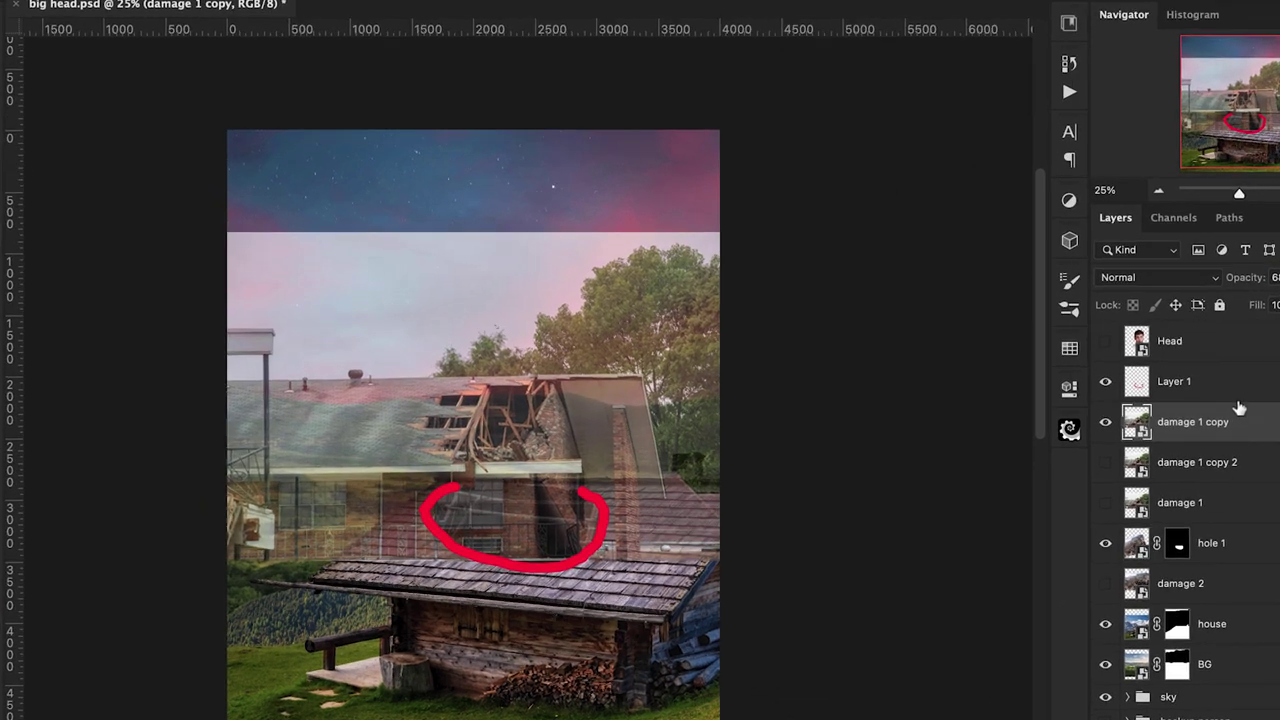
Move, rotate and distort the damage 1 copy so its broken roof opening lines up with the red guide curve
key(super+t)
drag(528, 463, 507, 558)
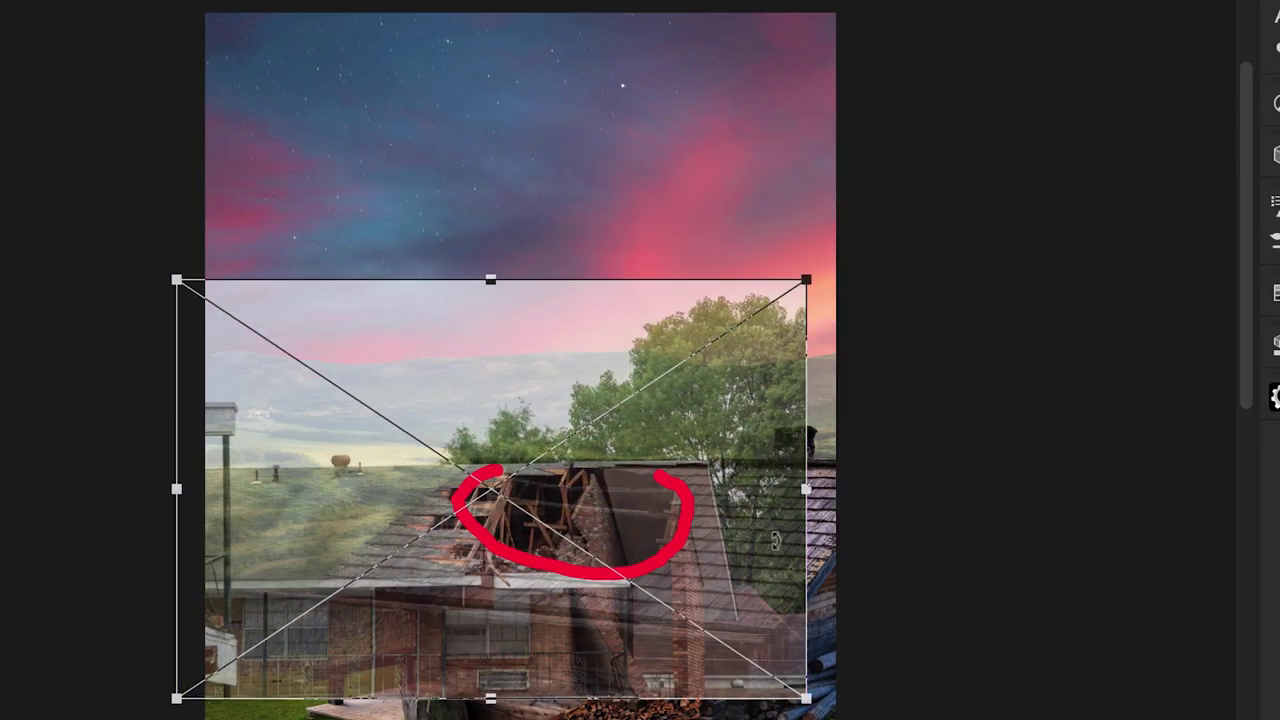
drag(860, 543, 857, 568)
drag(491, 511, 519, 508)
drag(219, 259, 220, 328)
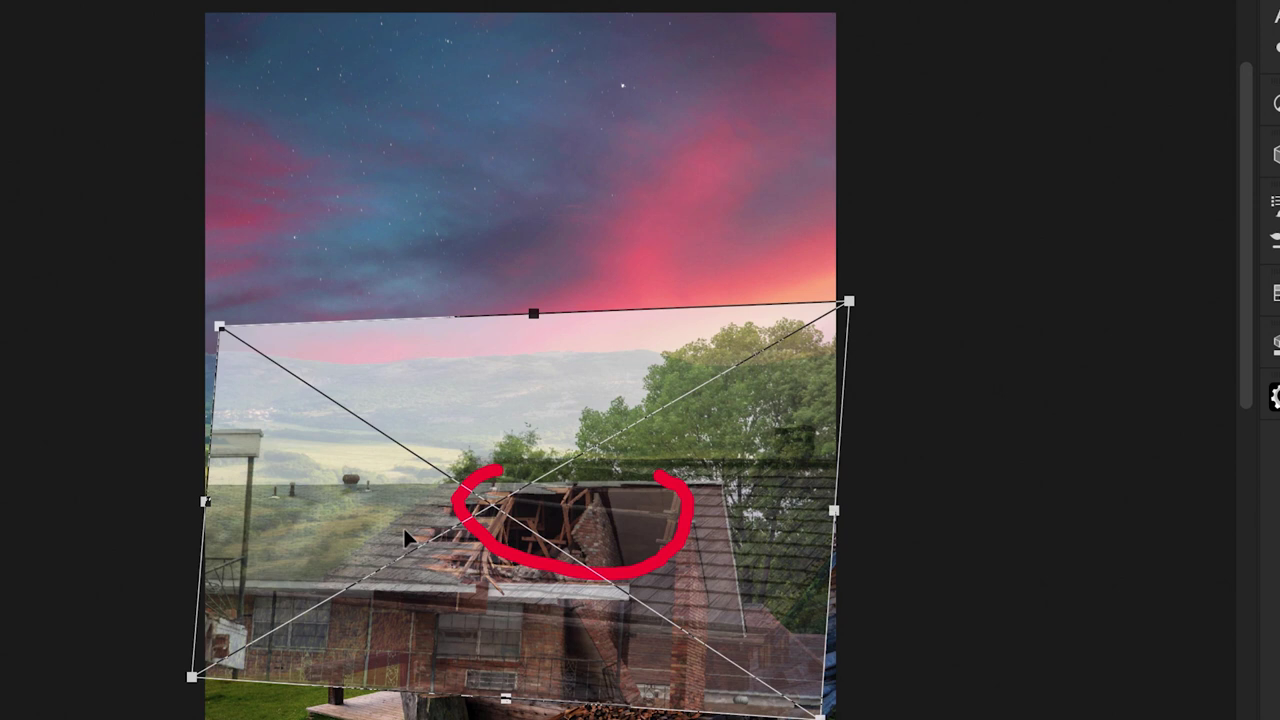
drag(405, 530, 420, 512)
drag(1019, 537, 1014, 583)
drag(704, 572, 716, 567)
key(Return)
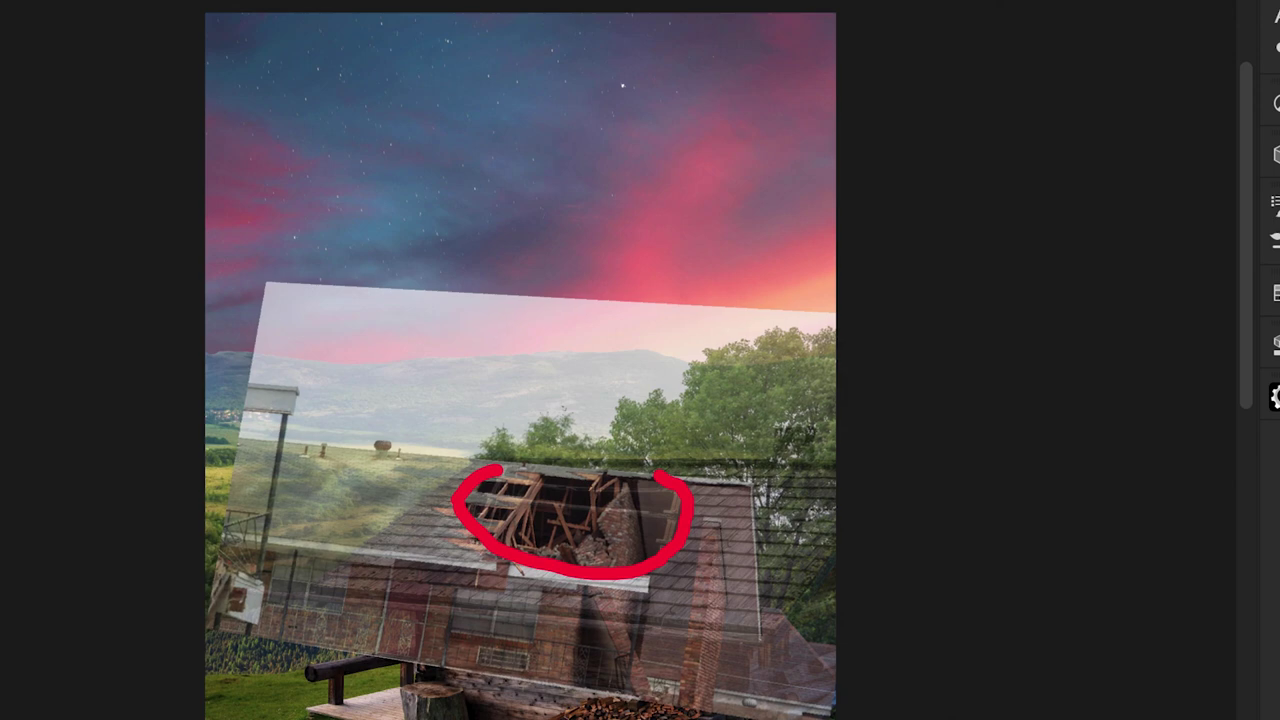
Restore the damage 1 copy to 100% opacity and mask it with a soft 200 px brush so only splintered edges left of the hole show
key(0)
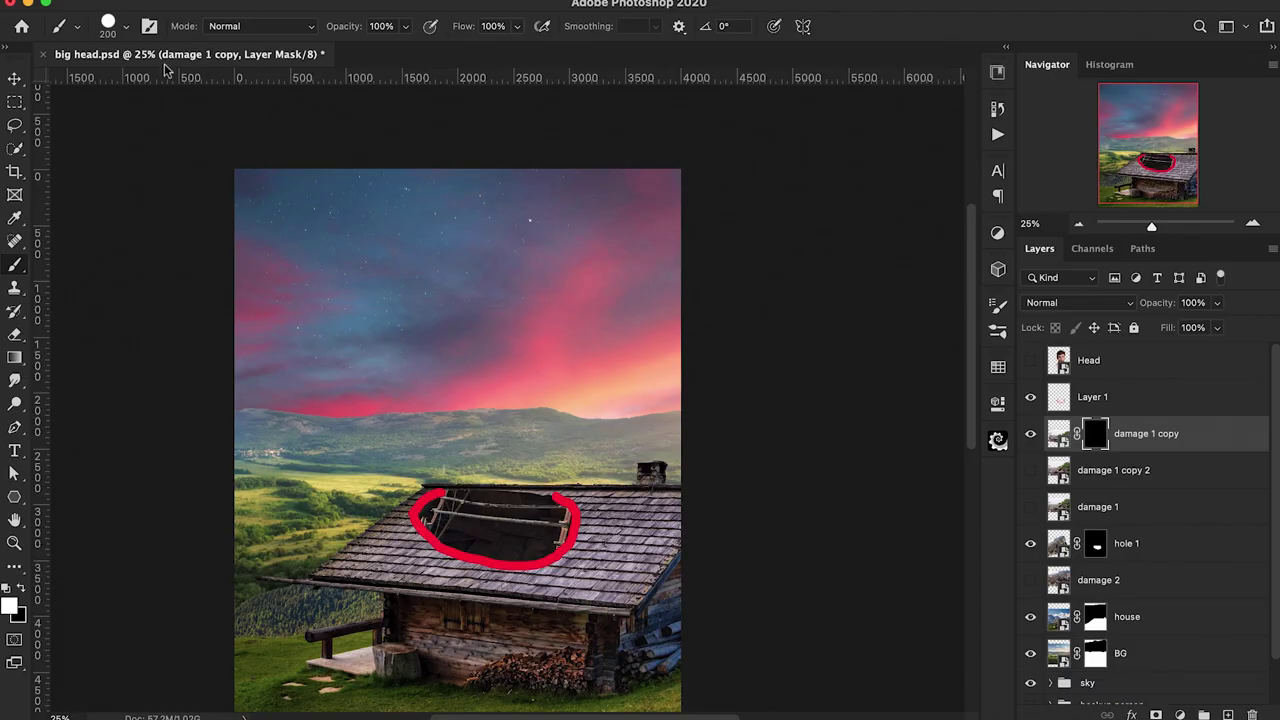
click(112, 28)
click(158, 224)
key(Return)
key(5)
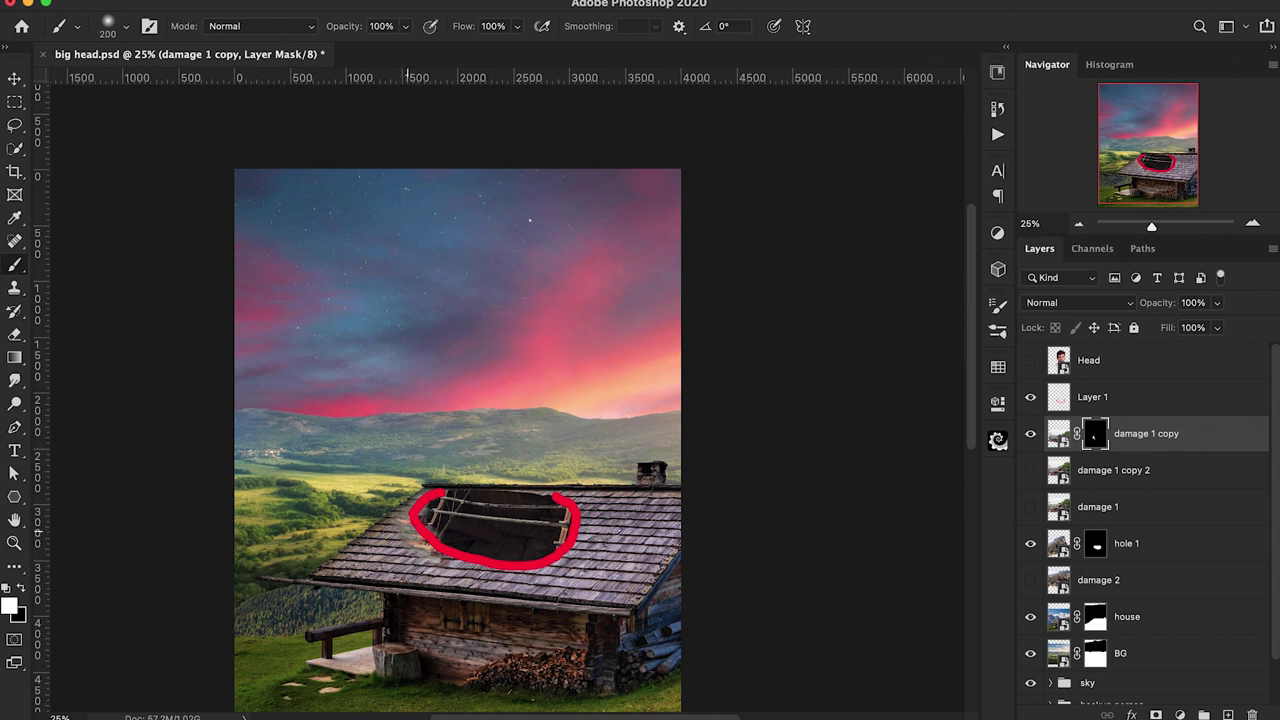
key(x)
click(1030, 397)
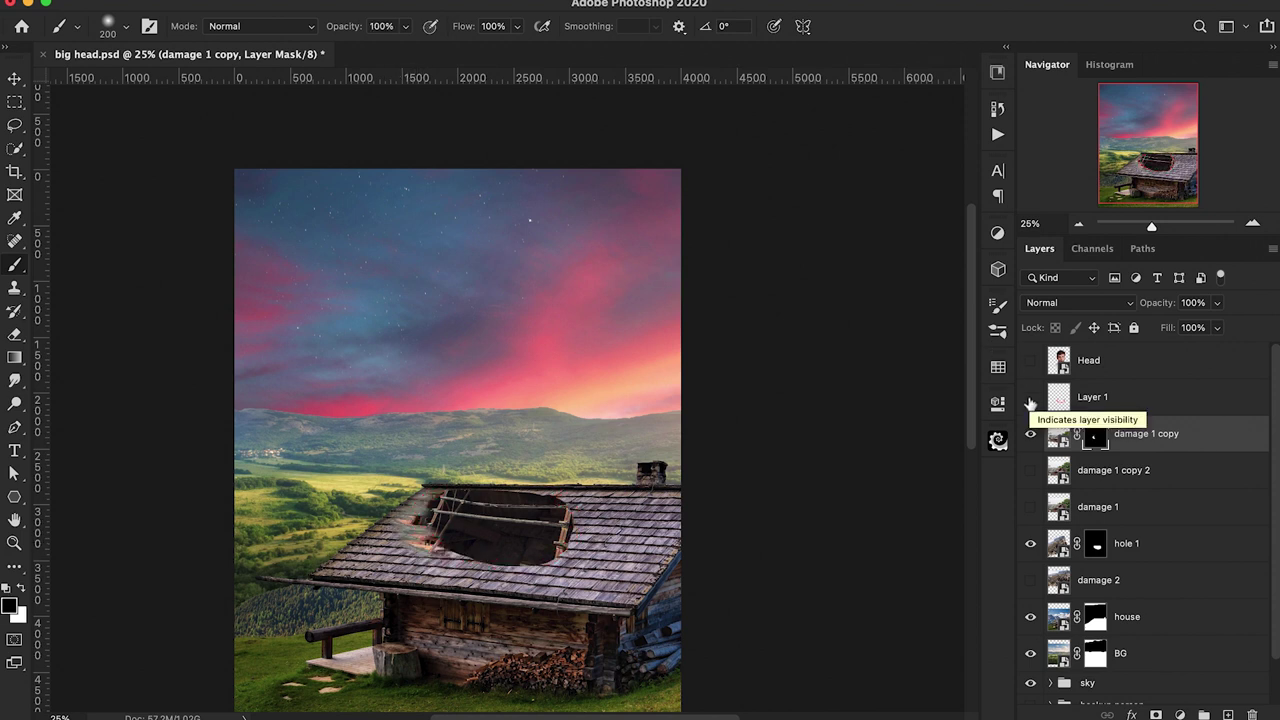
click(1030, 398)
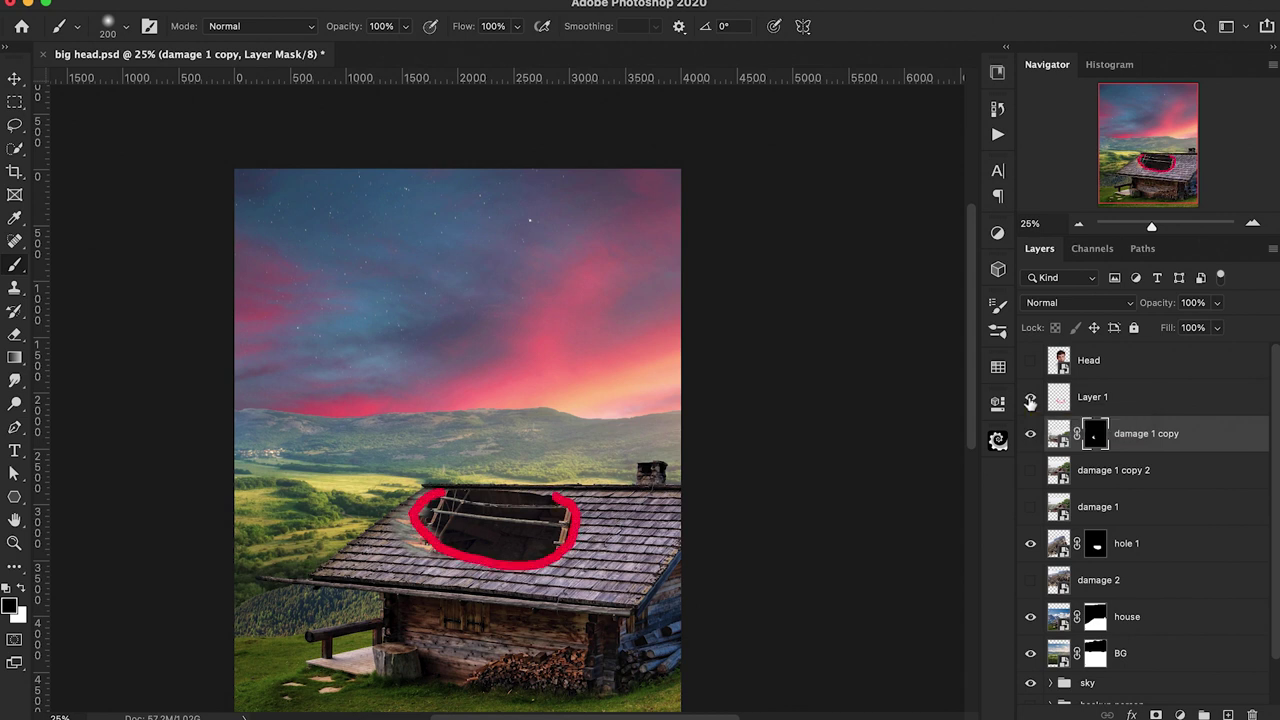
Show the damage 1 copy 2 layer and flip it horizontally
click(1030, 470)
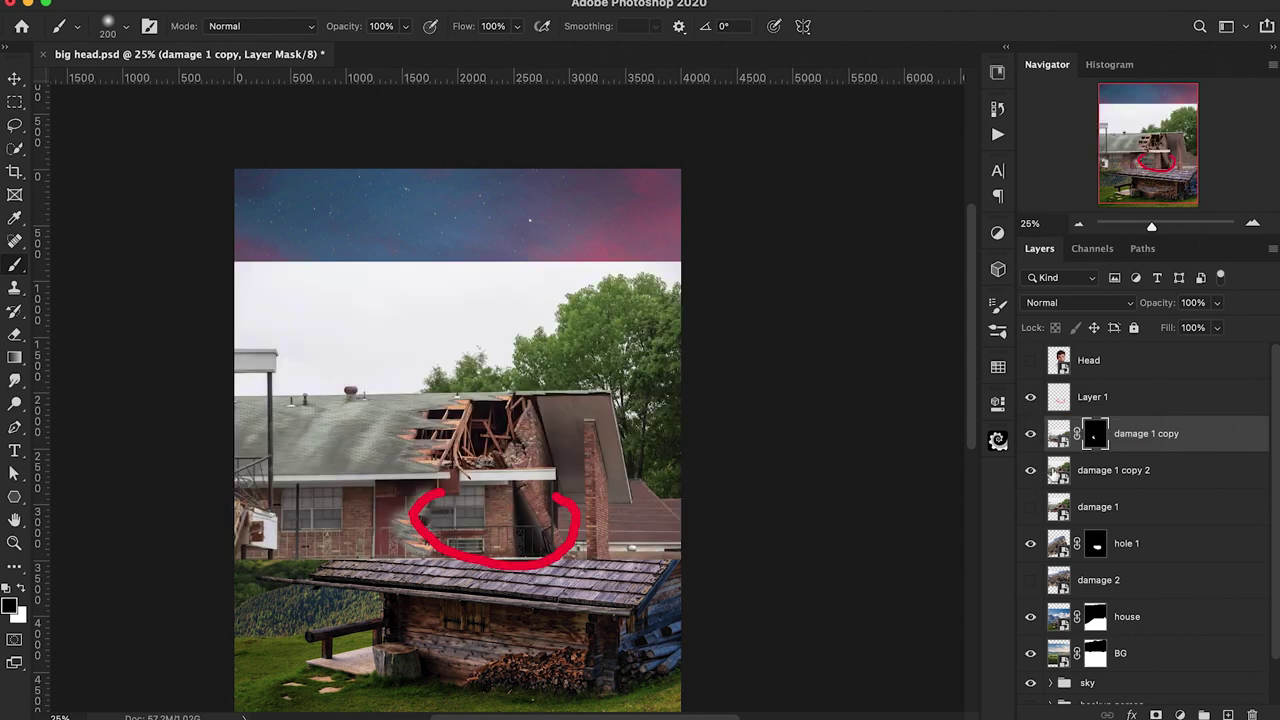
click(1058, 470)
key(super+t)
right_click(453, 420)
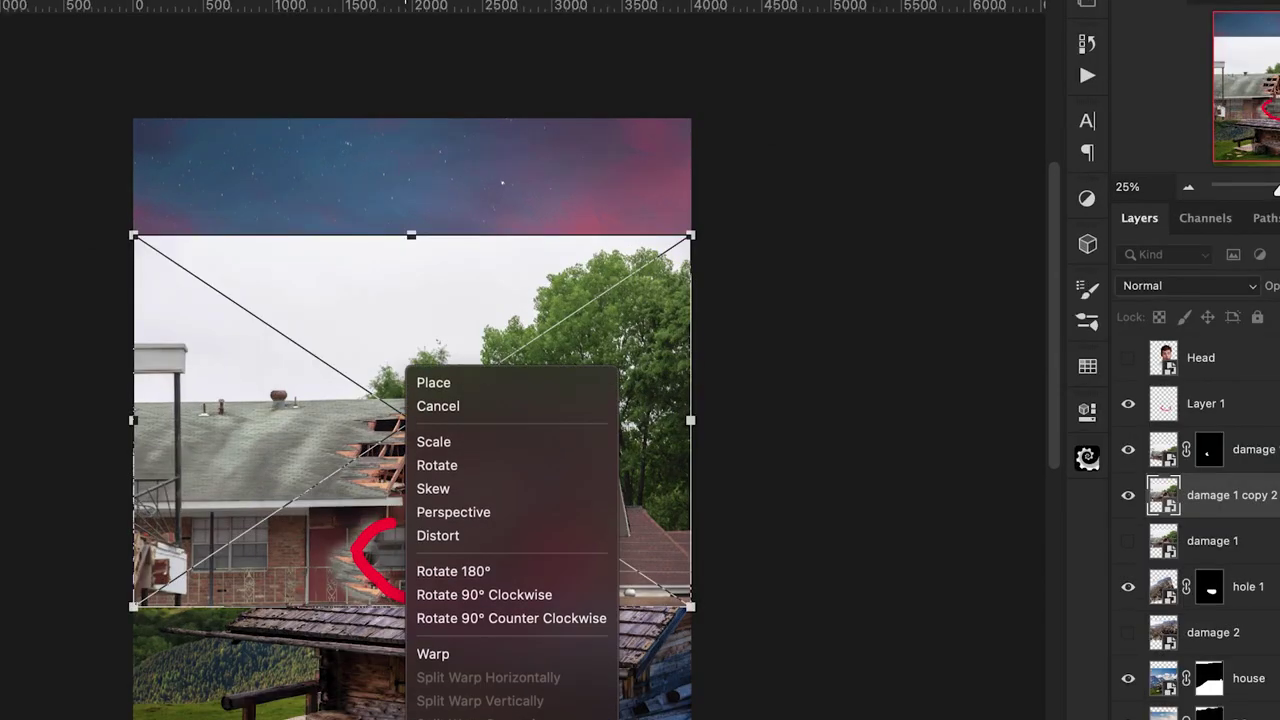
click(470, 719)
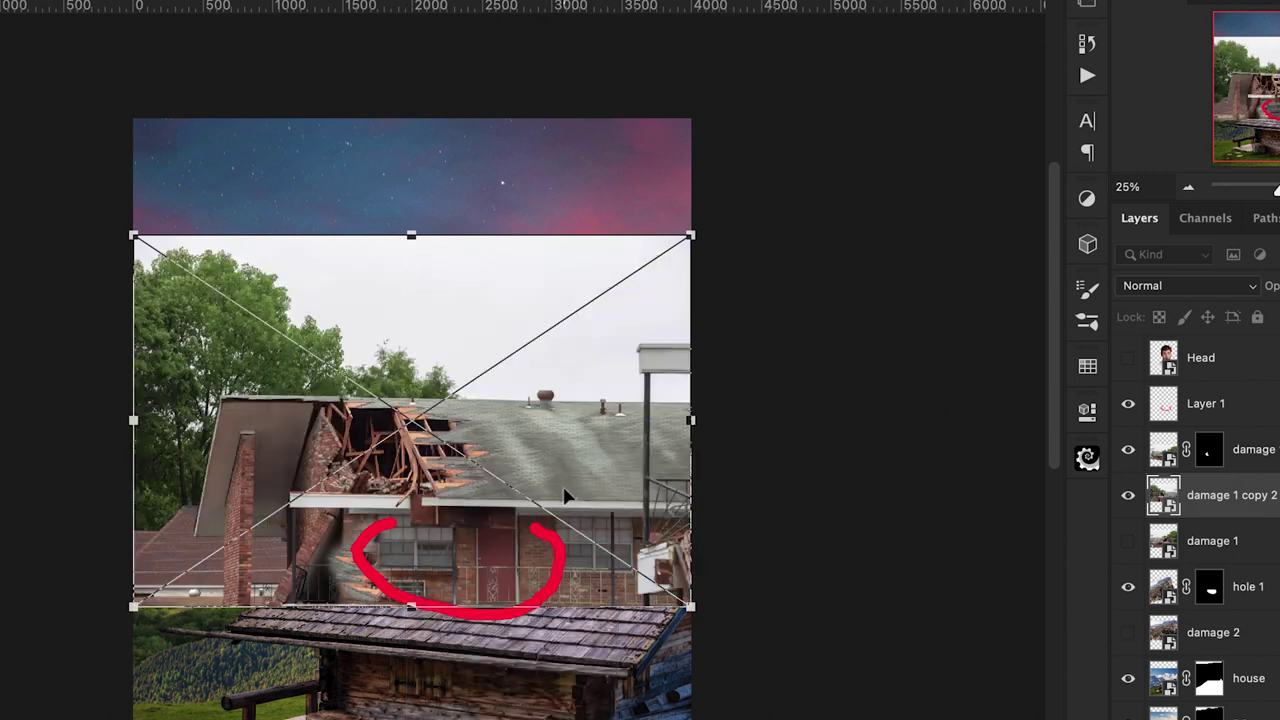
Enlarge, fade and distort damage 1 copy 2 so its broken roof lines up with the right side of the red guide curve
drag(598, 496, 714, 604)
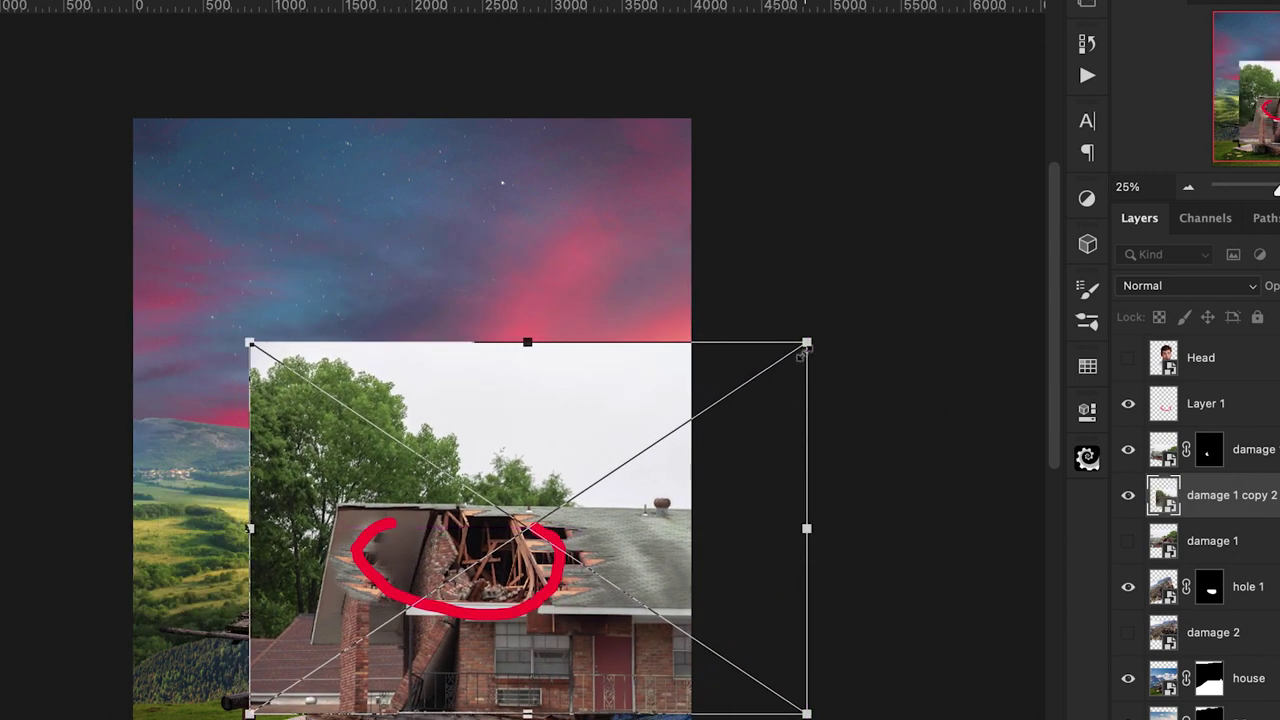
drag(808, 343, 887, 289)
drag(1275, 288, 1247, 320)
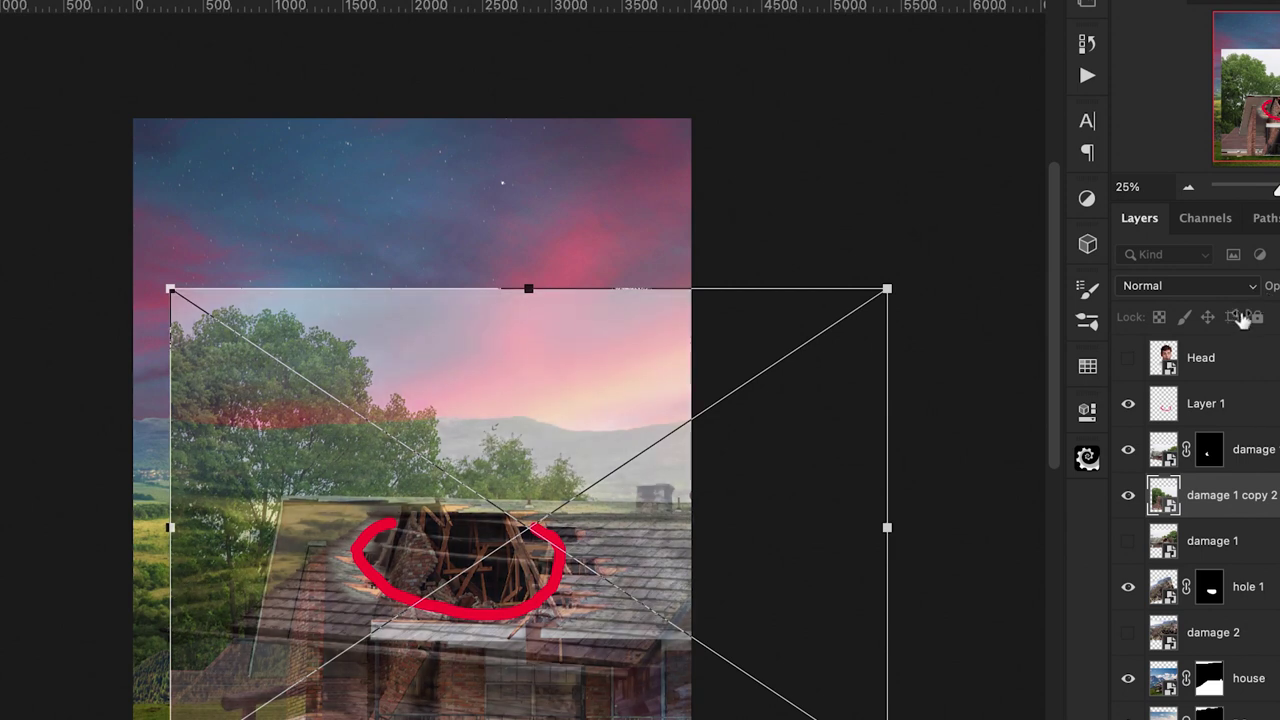
mouse_move(843, 438)
mouse_down()
mouse_move(866, 450)
mouse_move(891, 391)
mouse_move(868, 440)
mouse_move(849, 434)
mouse_up()
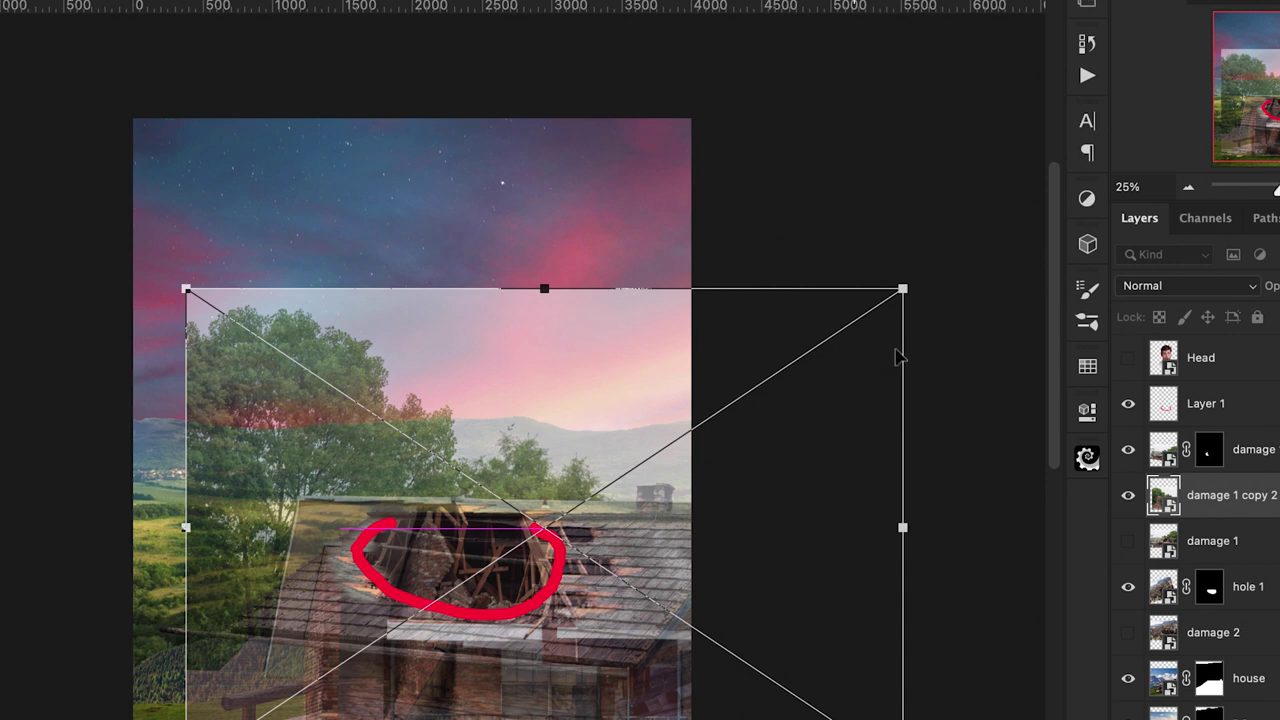
drag(184, 292, 297, 328)
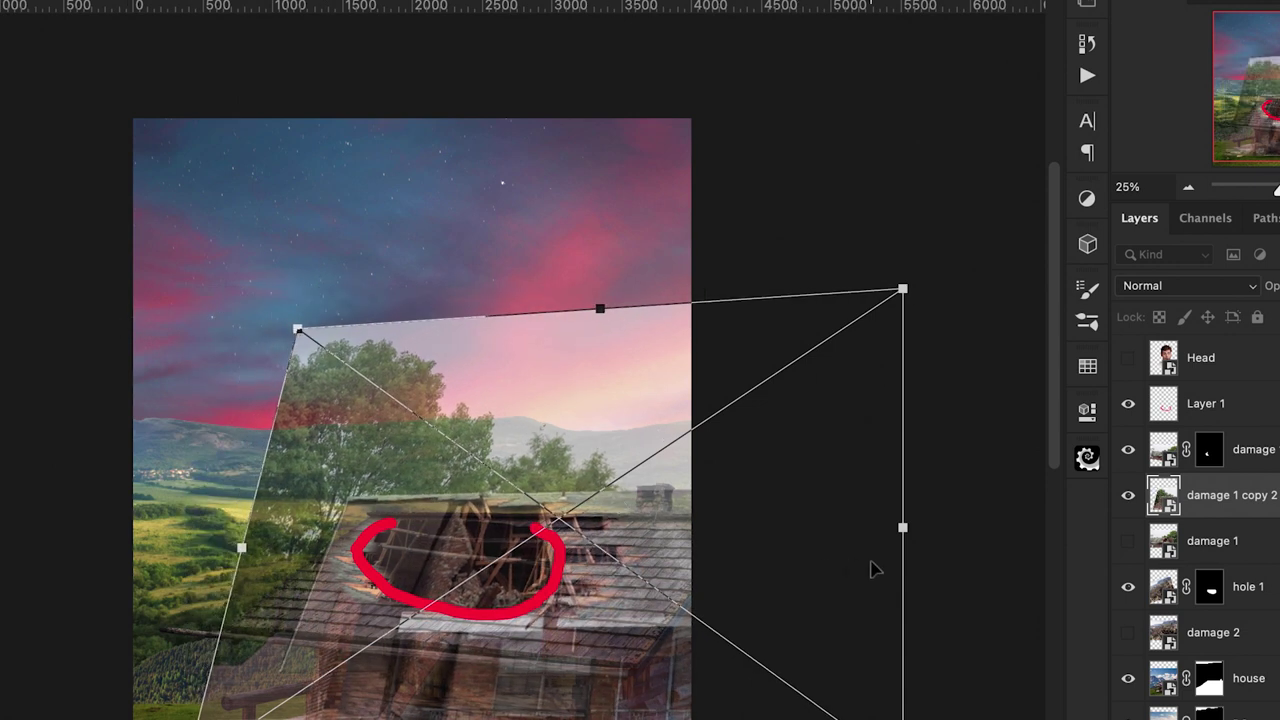
drag(905, 530, 847, 572)
mouse_move(634, 600)
mouse_down()
mouse_move(620, 589)
mouse_move(627, 598)
mouse_up()
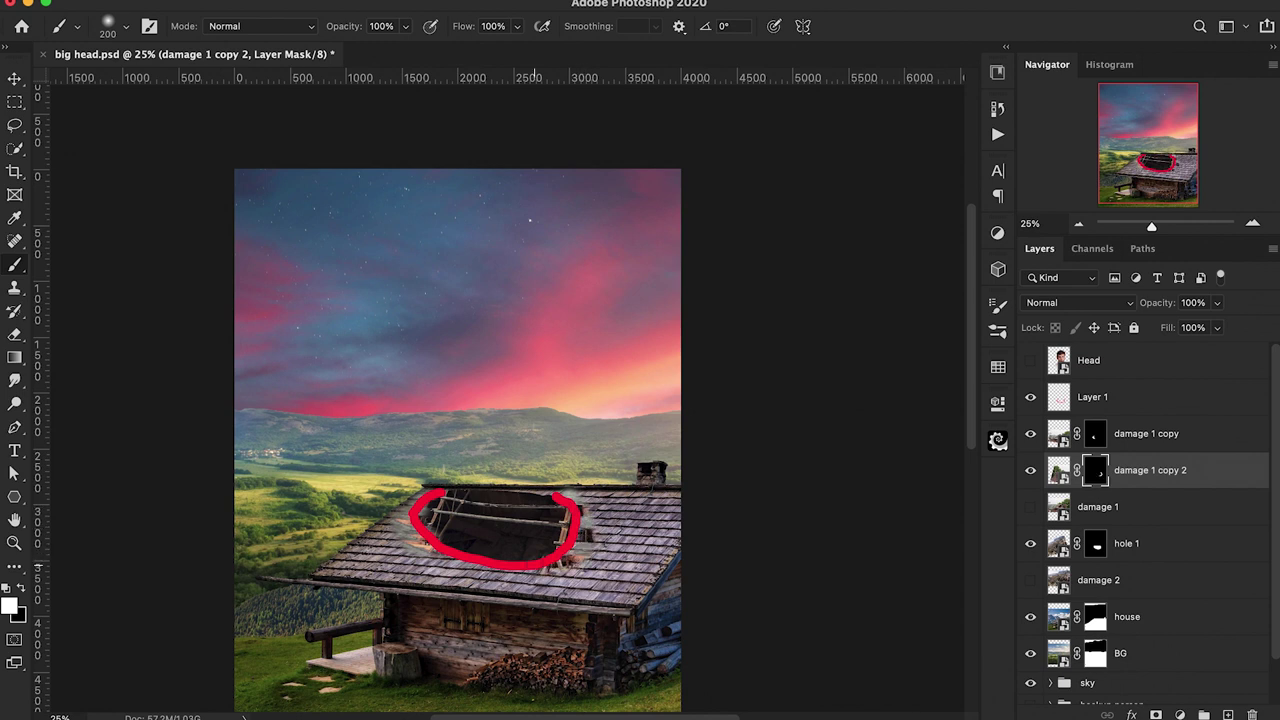
Reveal damage 1 copy 2's broken edges along the hole's right and lower rim on its mask, and hide the red guide in Layer 1
drag(578, 540, 594, 536)
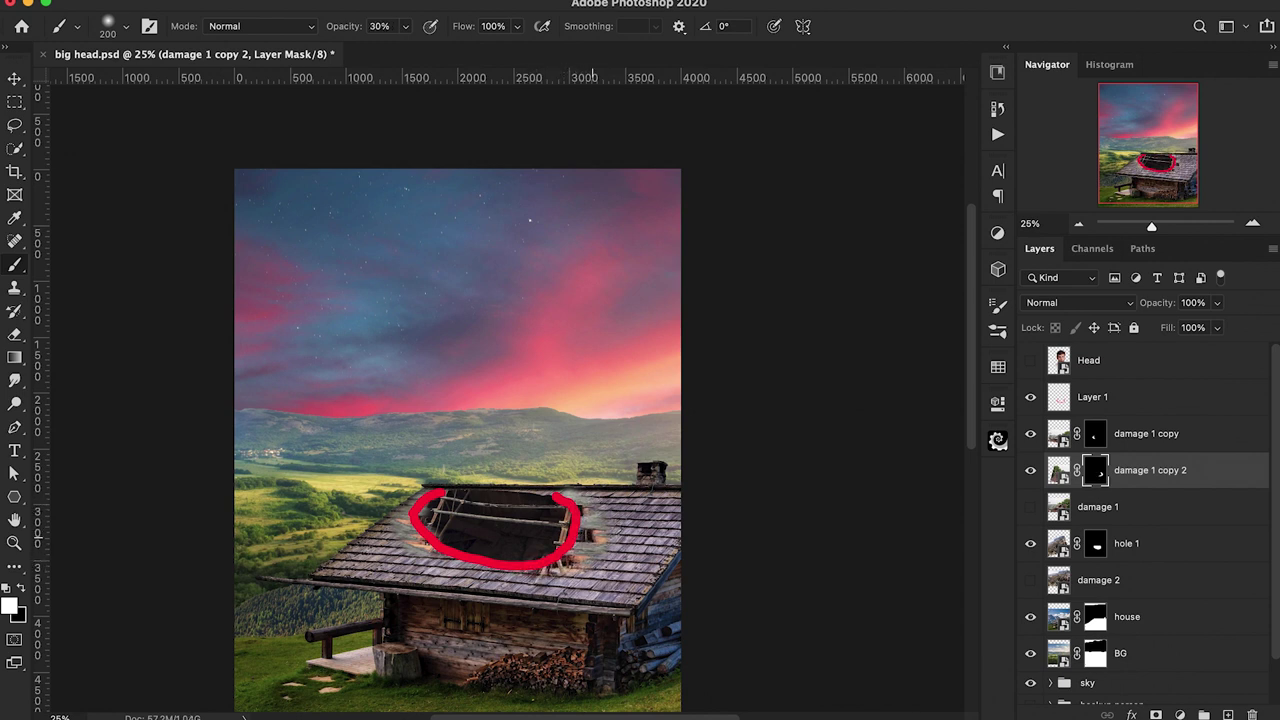
drag(531, 498, 563, 500)
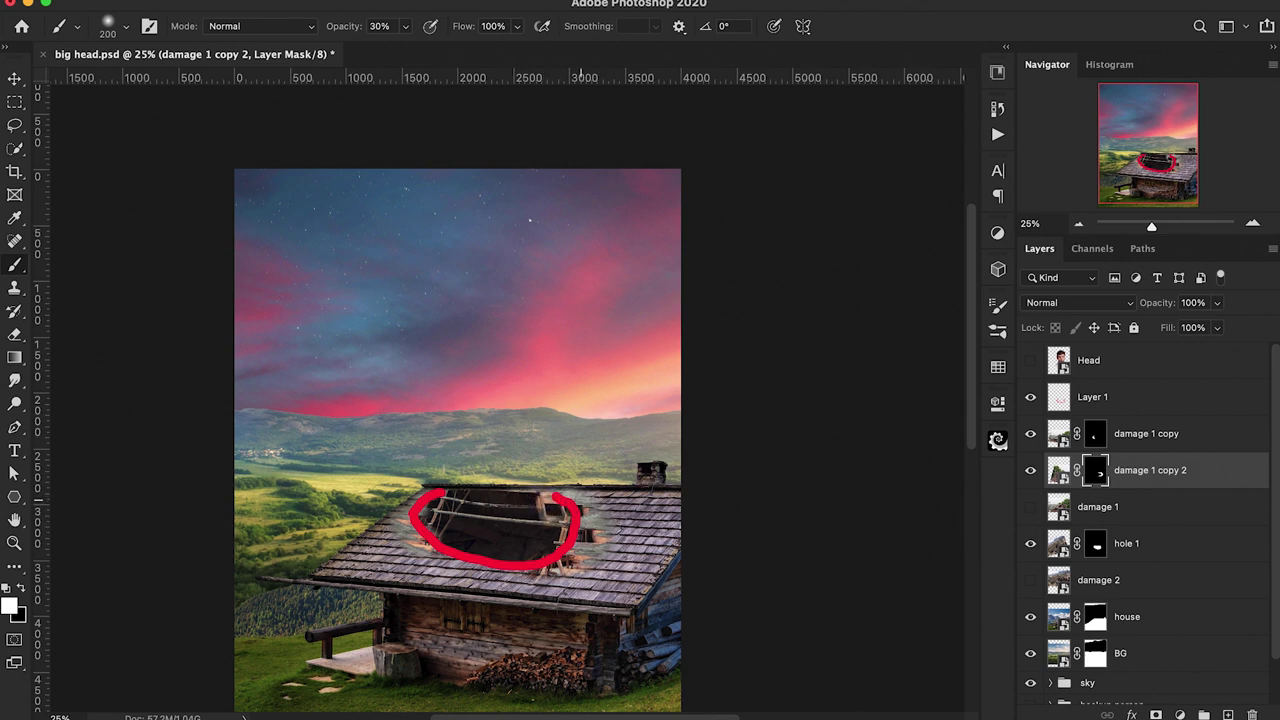
scroll(456, 514, left, 2)
mouse_move(477, 556)
mouse_down()
mouse_move(554, 562)
mouse_move(514, 566)
mouse_move(551, 578)
mouse_up()
click(1030, 397)
key(x)
key(6)
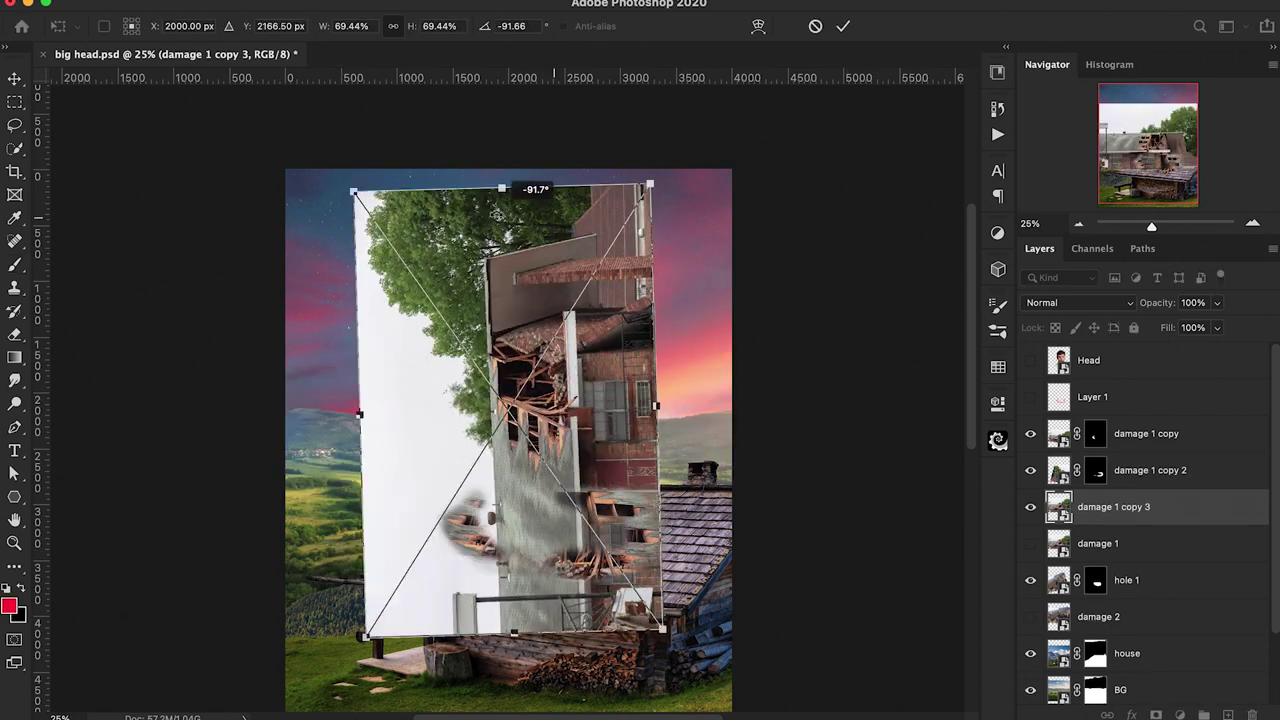
Rotate damage 1 copy 3 to about -66°, distort it and position its broken planks over the hole's lower edge
mouse_move(547, 399)
mouse_down()
mouse_move(541, 565)
mouse_move(541, 532)
mouse_move(460, 385)
mouse_up()
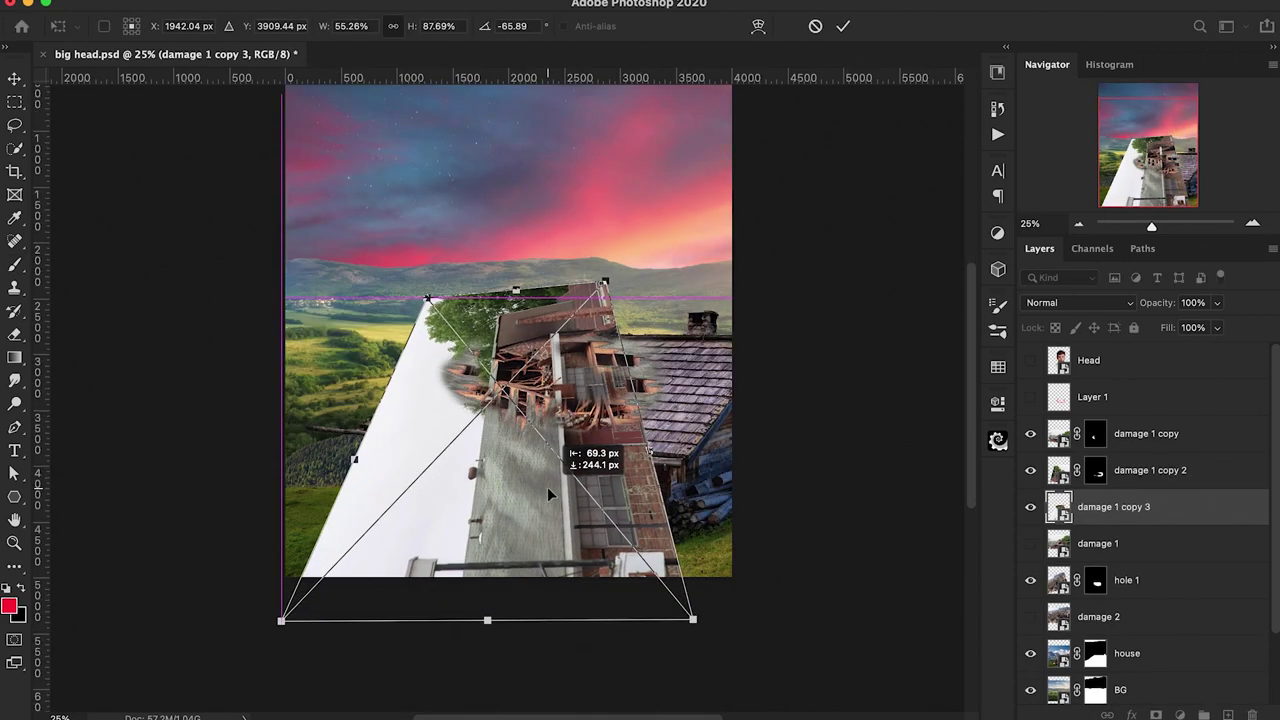
key(Return)
key(b)
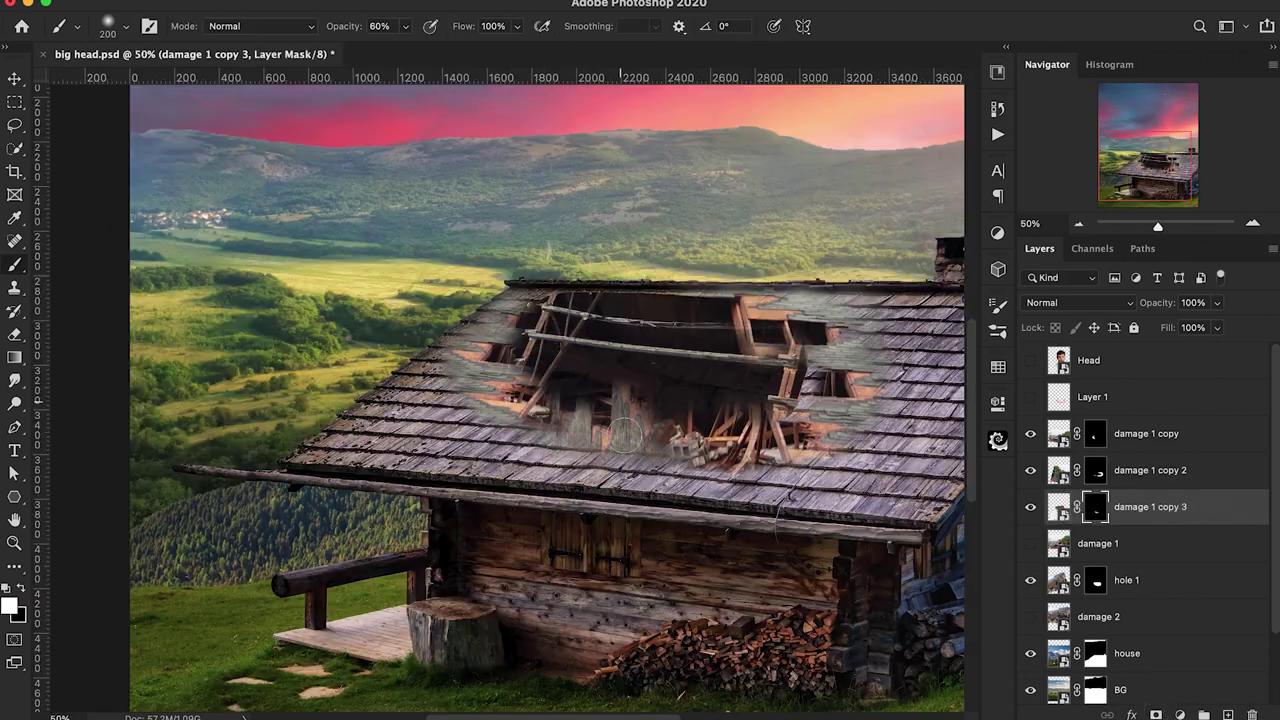
Reveal damage 1 copy 3's planks below the hole at 60% brush opacity and move the layer above damage 1 copy
mouse_move(520, 440)
mouse_down()
mouse_move(600, 370)
mouse_move(660, 420)
mouse_up()
drag(1113, 506, 1113, 455)
click(1095, 470)
key(d)
key(x)
drag(692, 397, 683, 462)
drag(1183, 470, 1183, 436)
click(1095, 433)
Trim the outer edges of the damage 1 copy 3 planks on its mask with a hard brush at 100% opacity
key(0)
key([)
key(shift+])
key(shift+])
key(shift+])
key(shift+])
drag(516, 341, 503, 418)
drag(530, 466, 655, 476)
Paint back upright plank pieces on the damage 1 copy 3 mask with a hard 40 px brush
key(super+plus)
key([)
key([)
key([)
key([)
key([)
key([)
key([)
key(x)
drag(662, 356, 662, 408)
drag(804, 388, 801, 433)
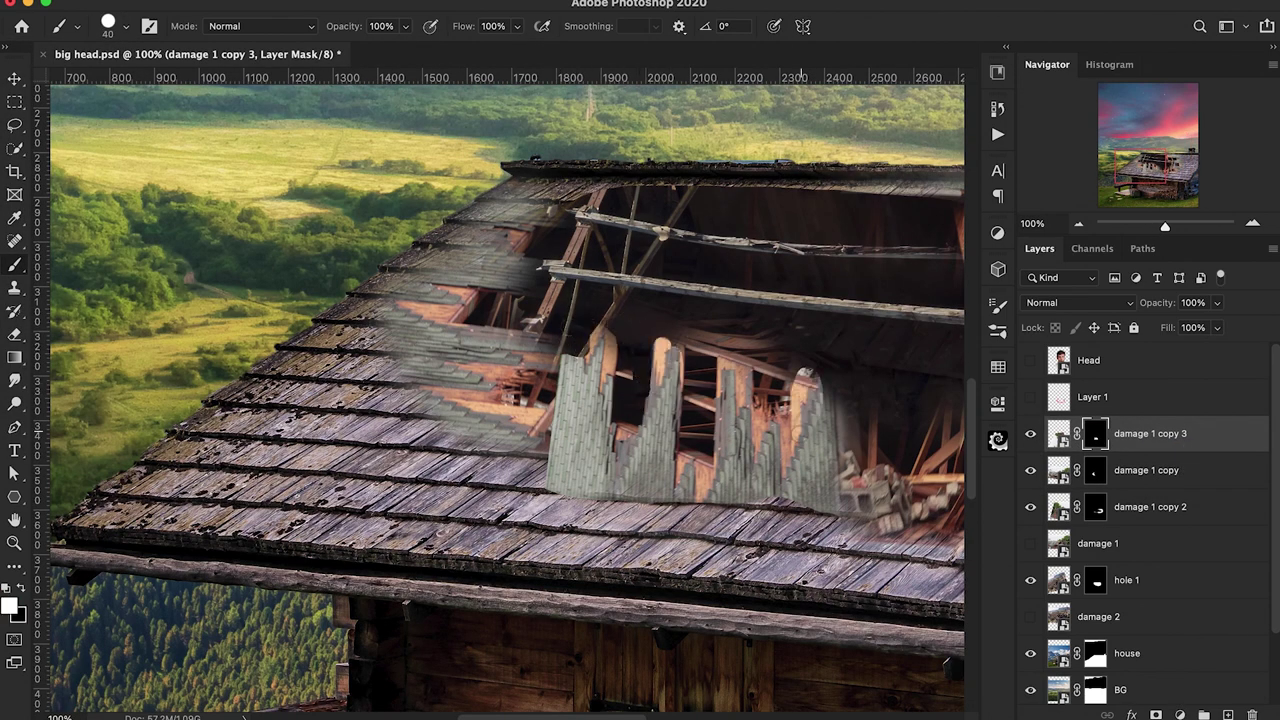
Carve jagged tips and gaps into the left planks on the damage 1 copy 3 mask with a small hard brush
key(x)
key(bracketleft)
key(bracketleft)
key(bracketleft)
key(super+equal)
mouse_move(645, 312)
mouse_down()
mouse_move(676, 258)
mouse_move(701, 260)
mouse_move(728, 318)
mouse_move(739, 303)
mouse_move(748, 354)
mouse_up()
key(bracketright)
key(bracketright)
scroll(703, 277, right, 3)
mouse_move(743, 309)
mouse_down()
mouse_move(703, 240)
mouse_move(735, 372)
mouse_up()
Carve the remaining right-hand planks on the damage 1 copy 3 mask into separate pointed splinters
scroll(735, 330, right, 3)
mouse_move(752, 282)
mouse_down()
mouse_move(534, 277)
mouse_move(540, 294)
mouse_move(560, 274)
mouse_up()
key(bracketleft)
key(bracketleft)
key(bracketleft)
mouse_move(635, 328)
mouse_down()
mouse_move(686, 345)
mouse_move(738, 445)
mouse_move(862, 358)
mouse_up()
key(bracketright)
key(bracketright)
mouse_move(780, 420)
mouse_down()
mouse_move(742, 355)
mouse_move(620, 301)
mouse_move(692, 335)
mouse_up()
Split damage 1 copy 3's warp grid near the base of the splinters and spread the base outward over the shingles
key(super+minus)
key(super+minus)
right_click(543, 428)
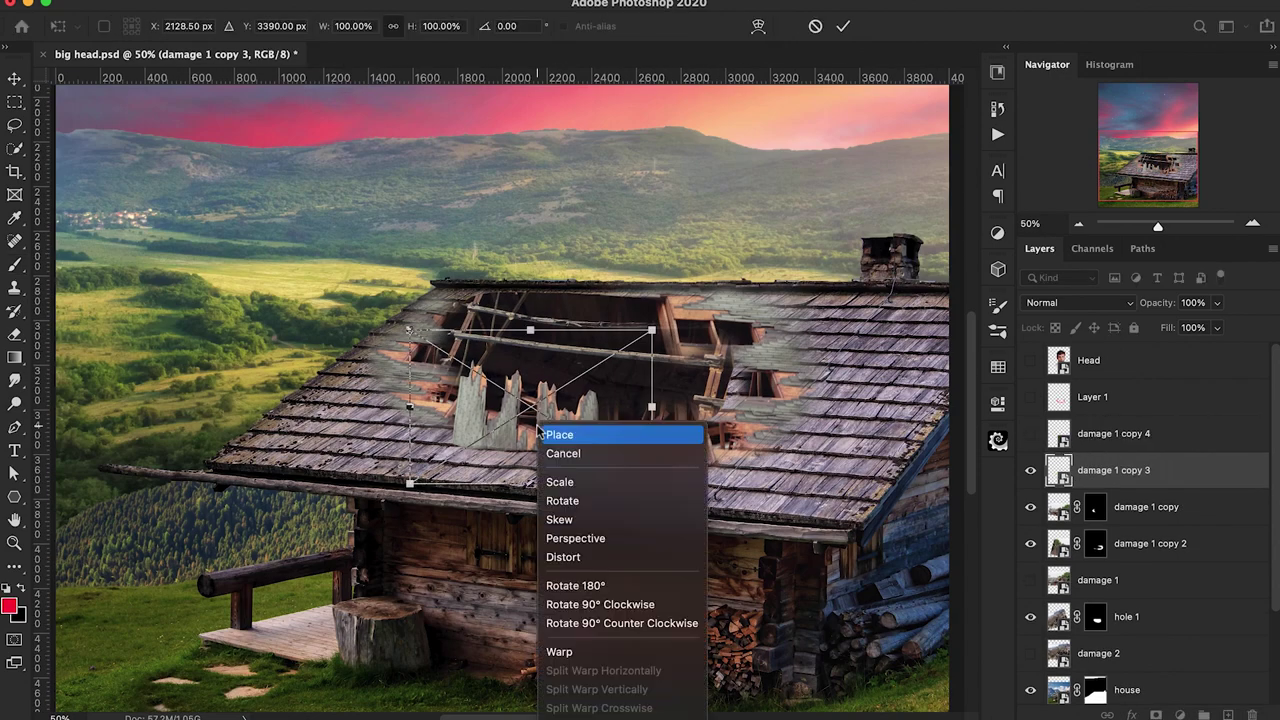
click(560, 651)
key(ctrl+plus)
key(ctrl+plus)
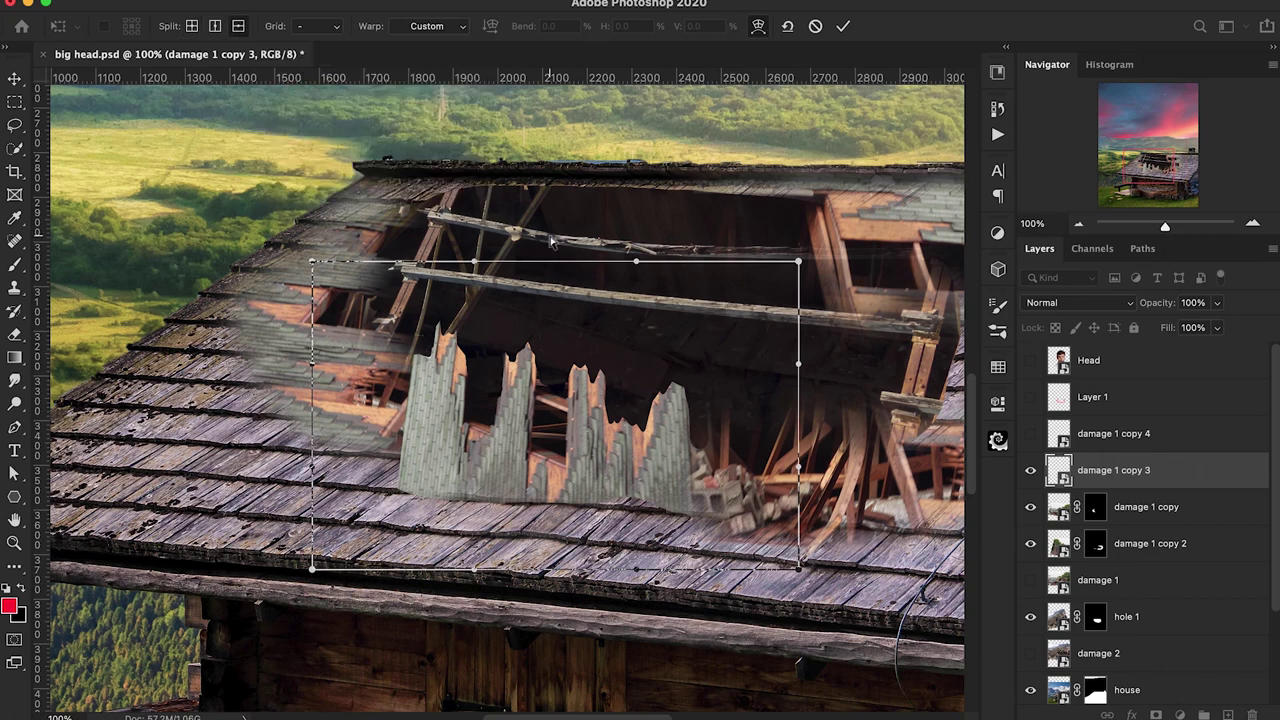
click(552, 452)
alt+click(552, 452)
drag(652, 512, 676, 518)
drag(452, 486, 421, 474)
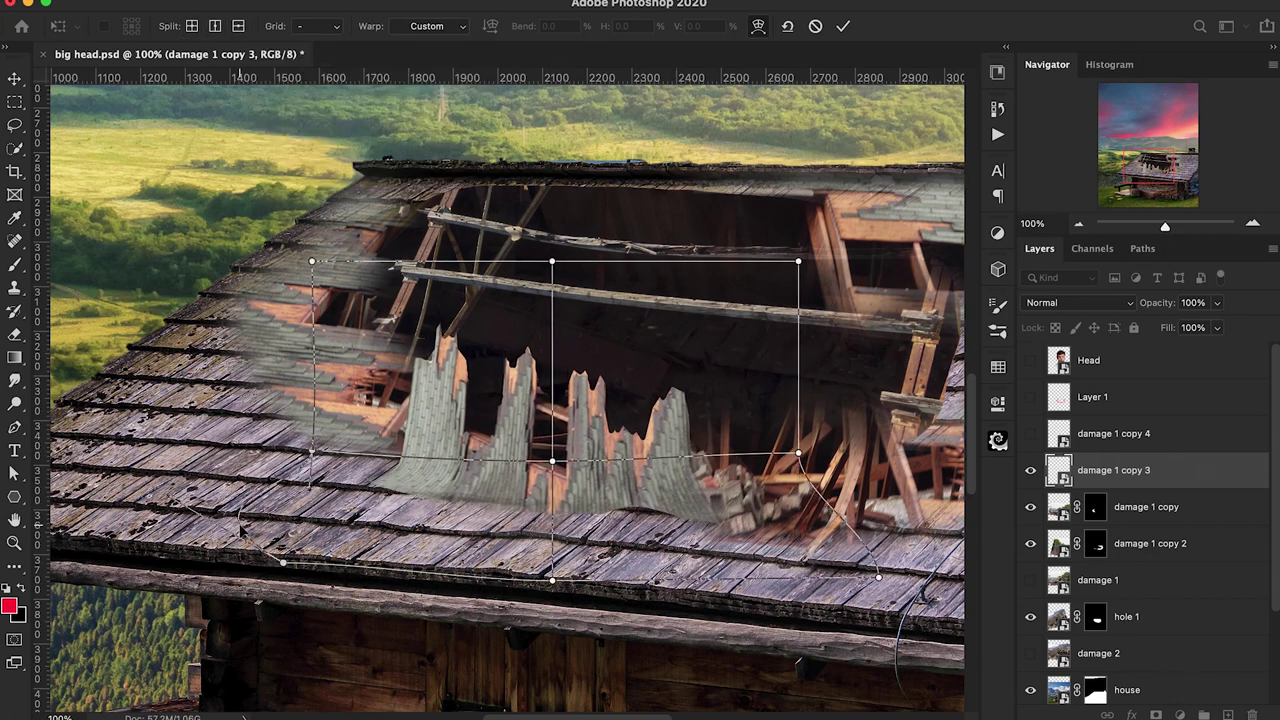
Adjust damage 1 copy 3's remaining warp points so the splinters lean and curve out of the roof
drag(626, 500, 662, 520)
drag(706, 454, 710, 487)
drag(313, 450, 332, 458)
drag(331, 268, 393, 277)
drag(552, 261, 595, 291)
drag(557, 453, 562, 453)
drag(563, 497, 521, 457)
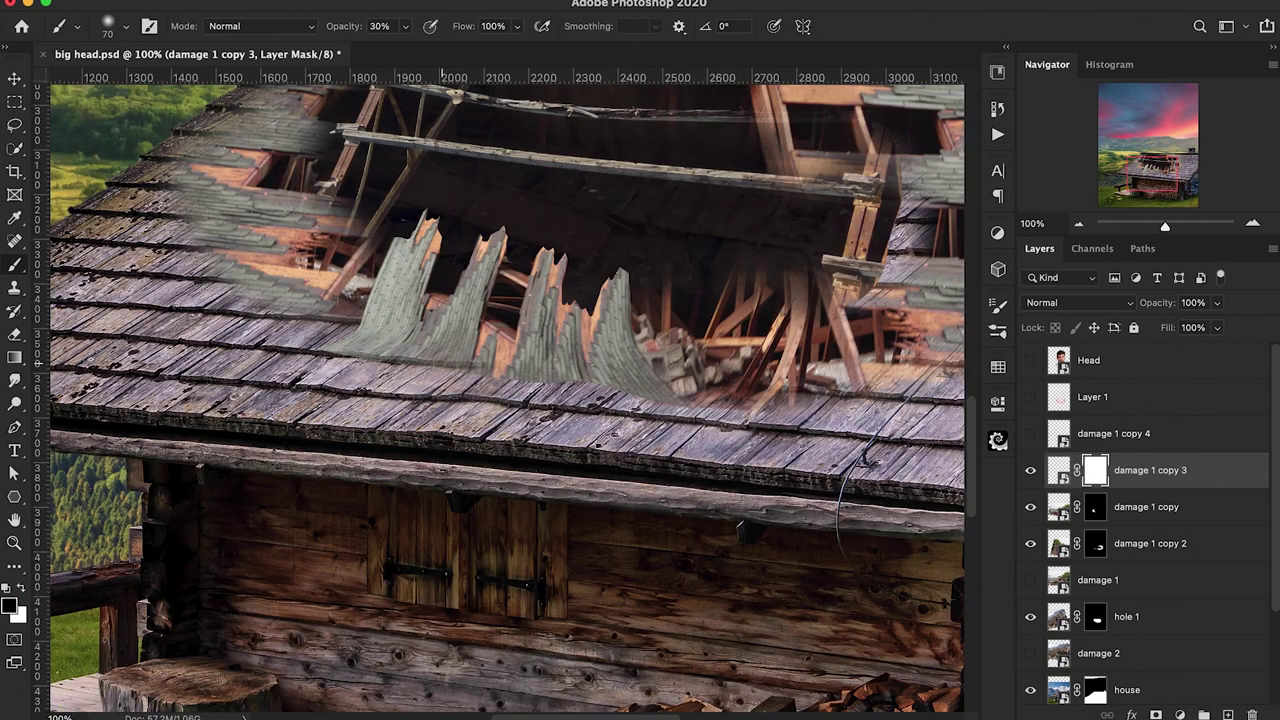
Blend the splinters' base on the damage 1 copy 3 mask at 30% and 60% opacity, and hide debris below the hole on damage 1 copy 2's mask
mouse_move(443, 370)
mouse_down()
mouse_move(540, 368)
mouse_move(650, 405)
mouse_up()
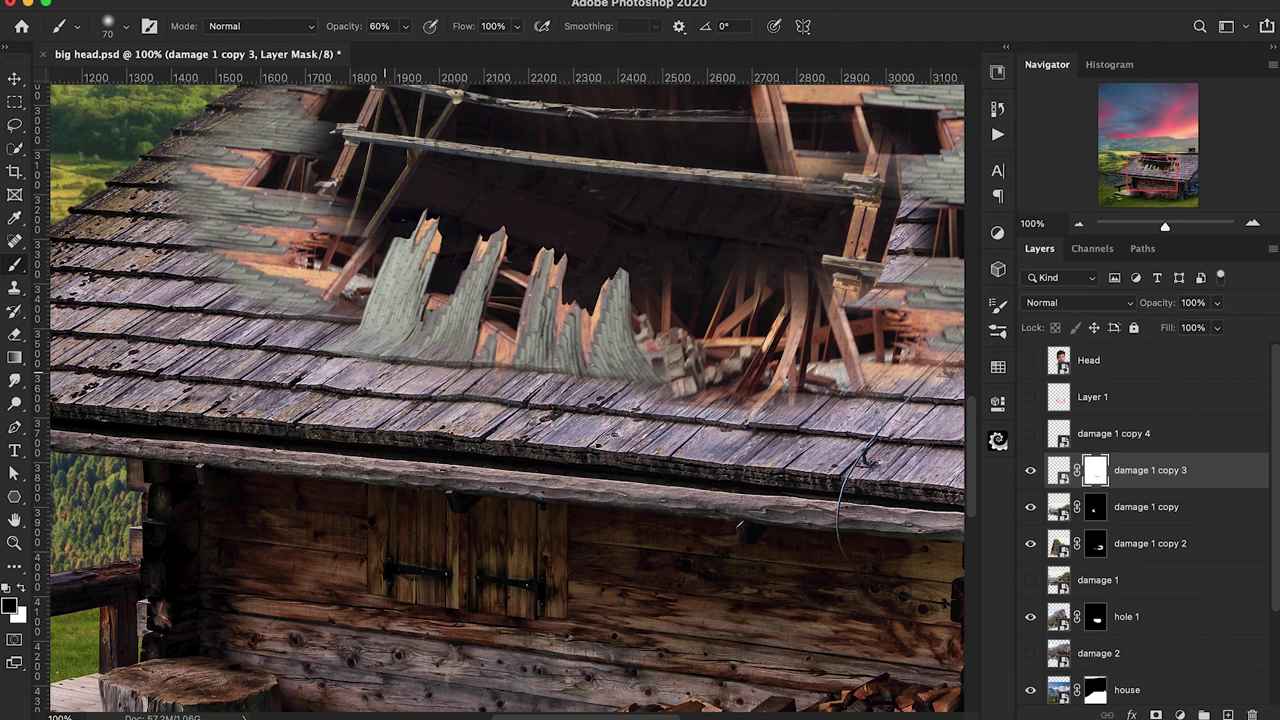
drag(413, 353, 630, 380)
key(x)
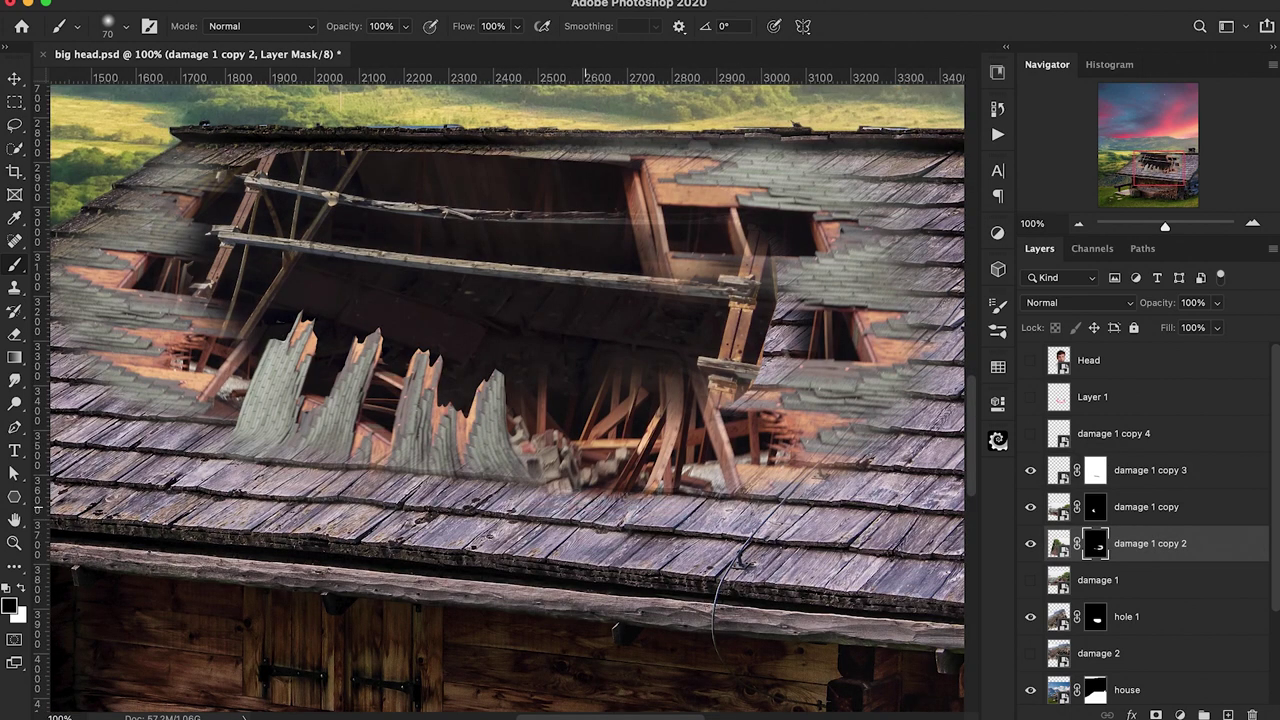
mouse_move(560, 490)
mouse_down()
mouse_move(800, 484)
mouse_move(560, 478)
mouse_move(710, 466)
mouse_up()
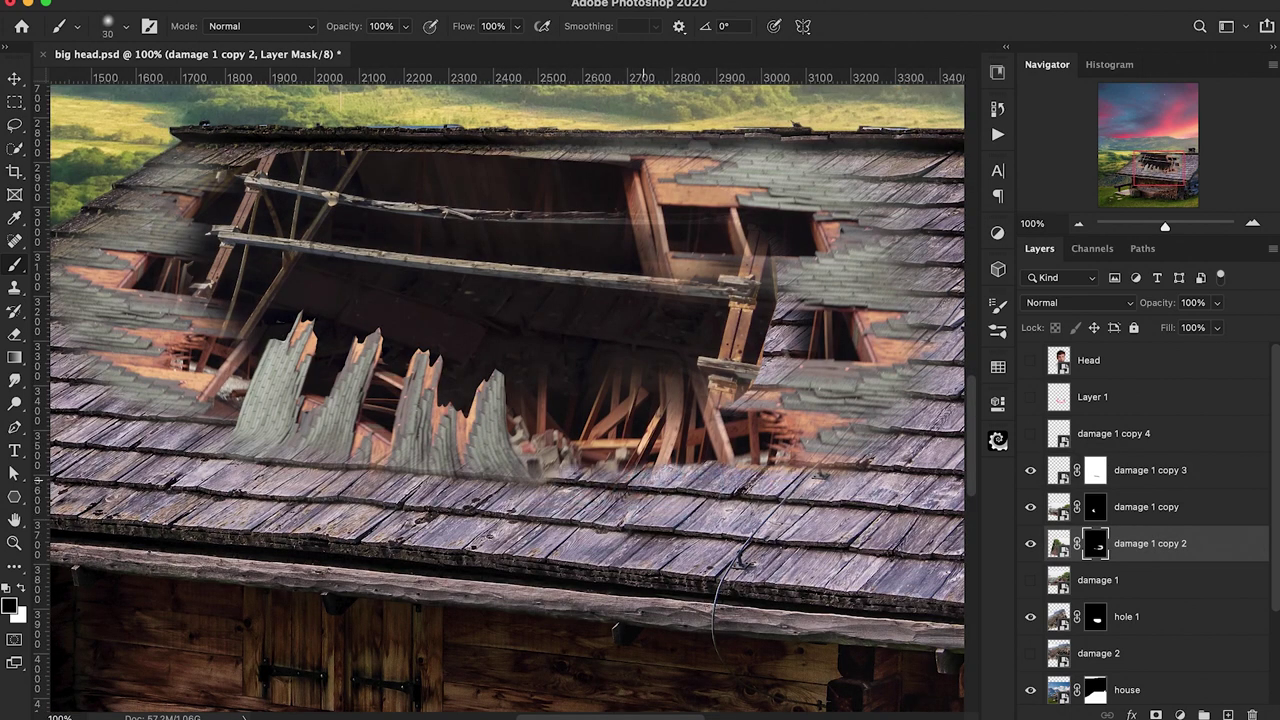
key(x)
Reposition damage 1 copy 5 and reveal its broken shingles along the hole's lower edge on a black mask with a 30–45 px brush
key(super+minus)
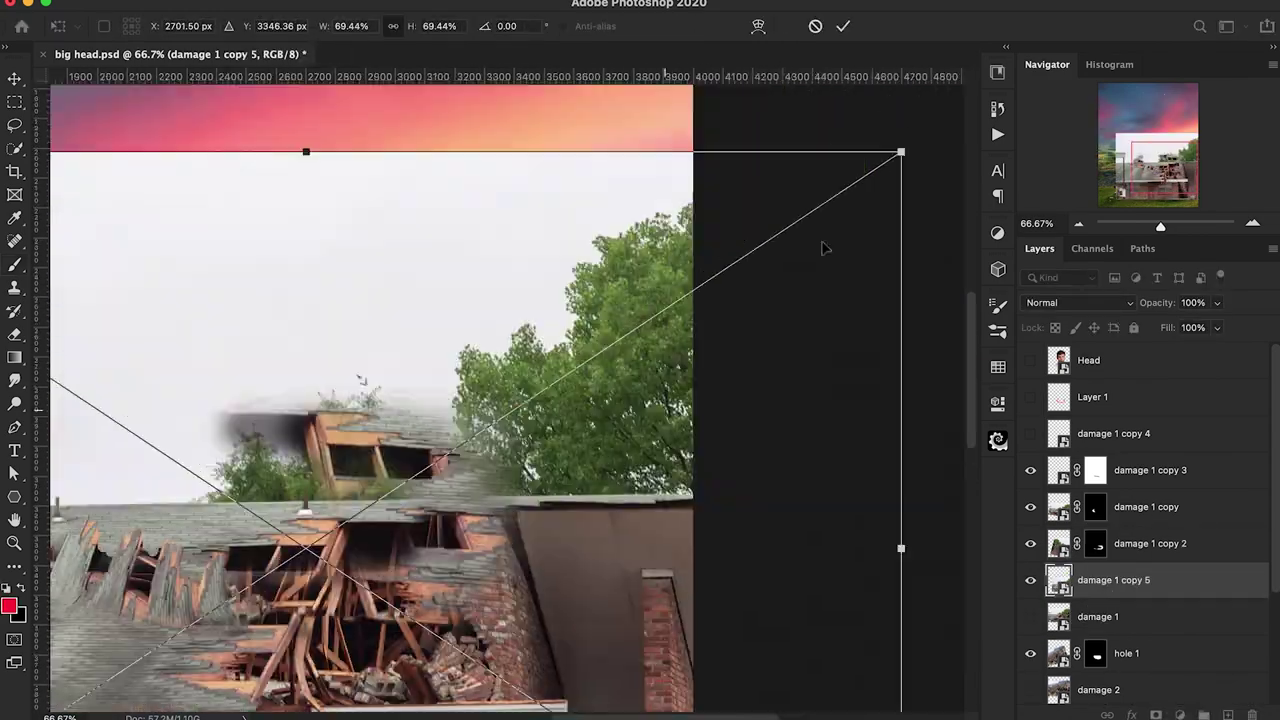
drag(823, 246, 648, 353)
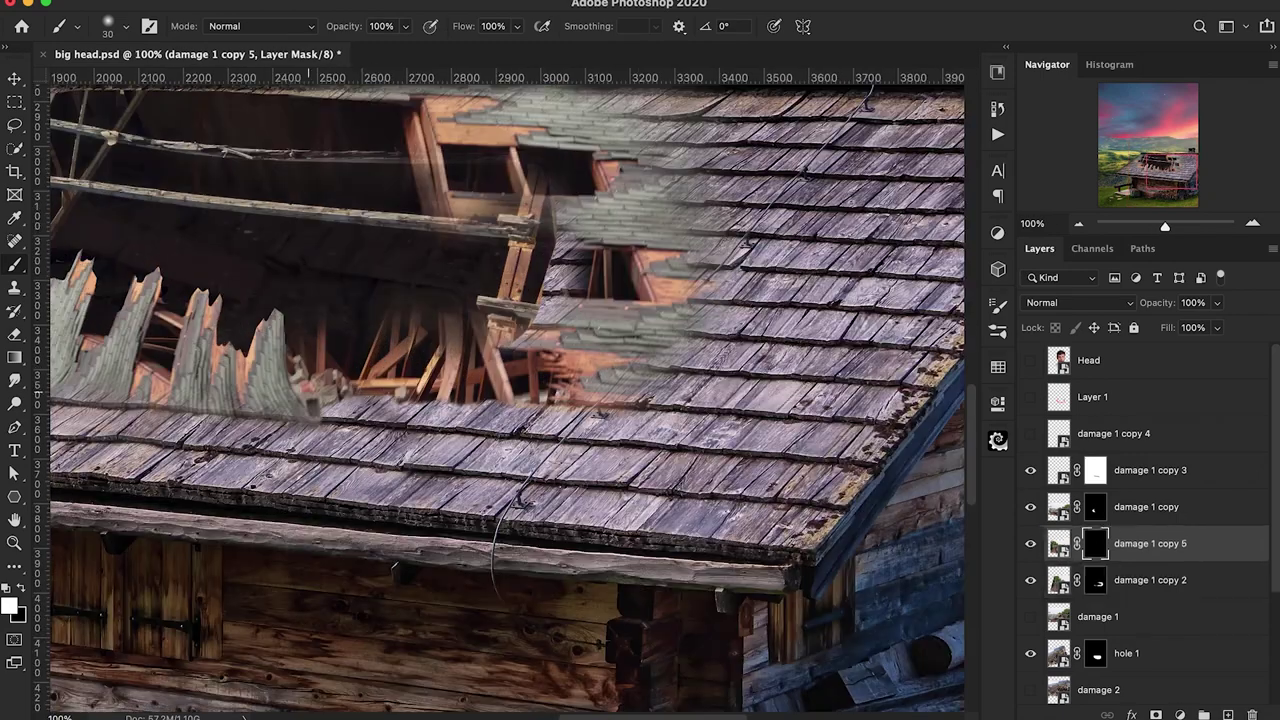
mouse_move(315, 398)
mouse_down()
mouse_move(625, 404)
mouse_move(406, 394)
mouse_move(542, 420)
mouse_up()
key(bracketright)
key(bracketright)
key(bracketright)
drag(445, 405, 590, 412)
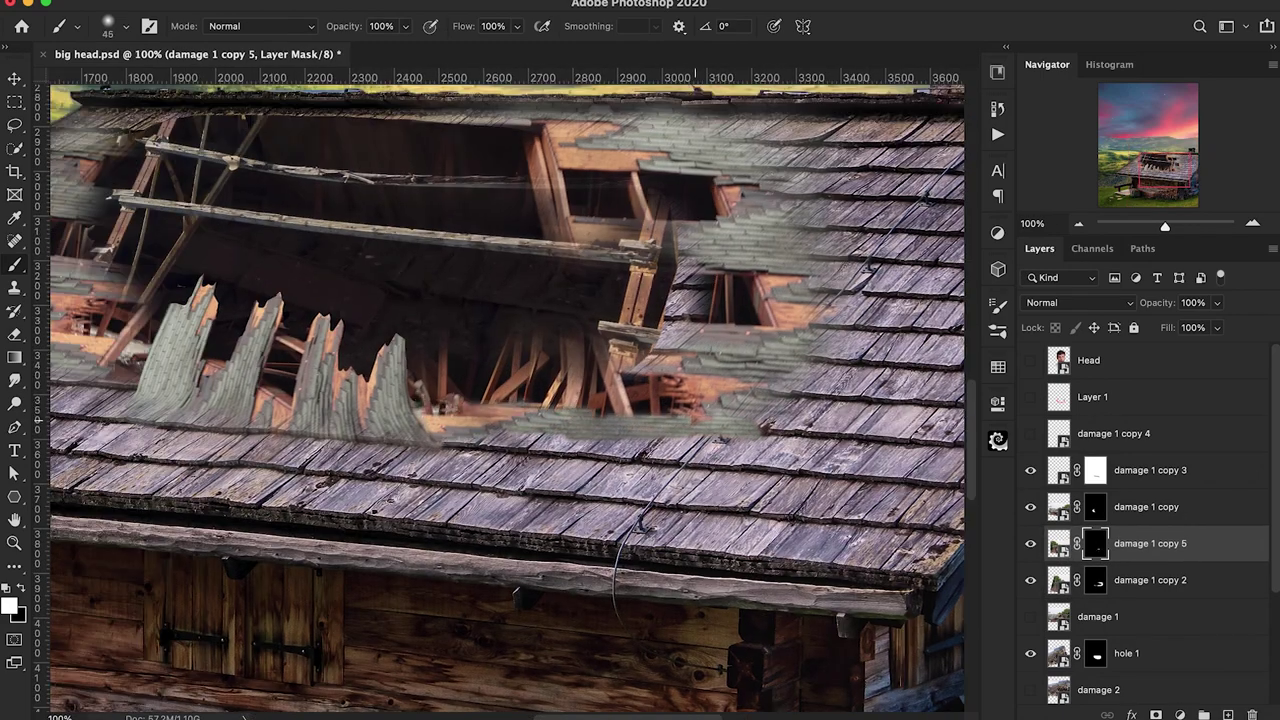
Fade the lower right edge of the damage on the damage 1 copy 2 mask with a 70% opacity brush
key(x)
key(3)
key(alt+bracketleft)
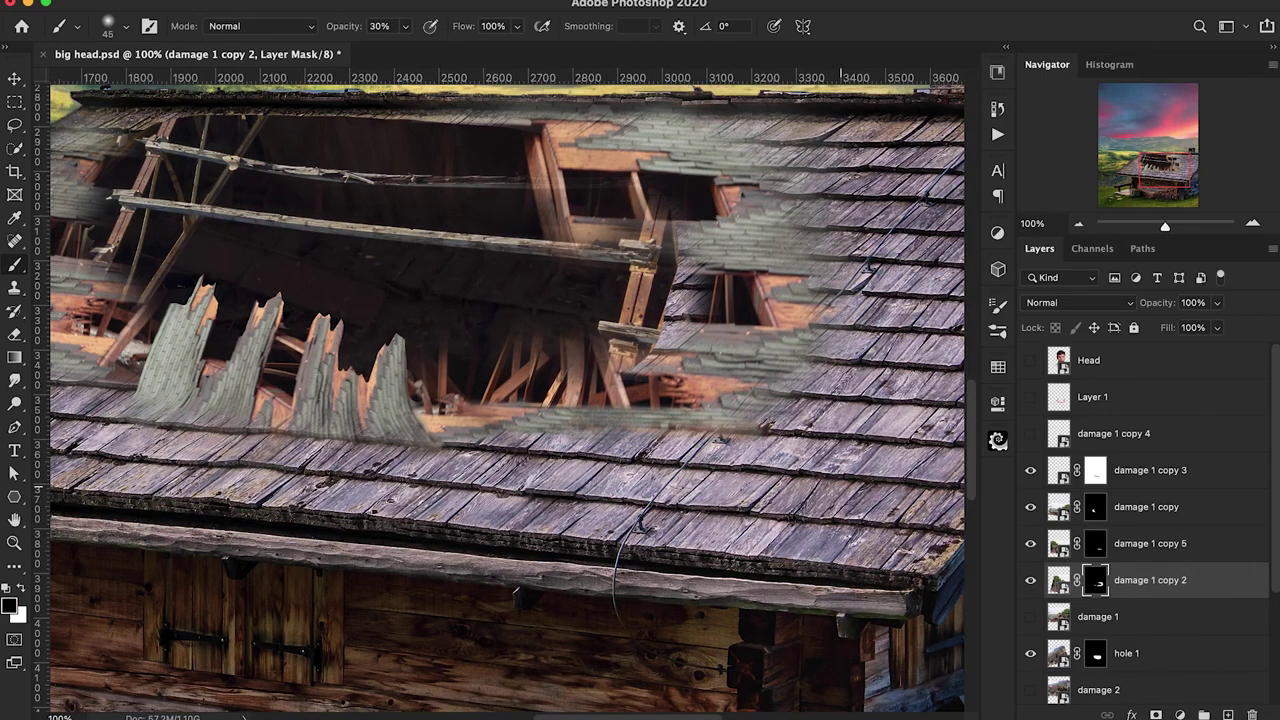
key(7)
drag(760, 432, 686, 432)
key(super+minus)
drag(743, 466, 834, 550)
Clean the leftover blue fringe along the roof ridge on the house mask with a hard brush at 100% opacity
scroll(1095, 567, down, 5)
click(1095, 567)
key(shift+bracketright)
key(shift+bracketright)
key(shift+bracketright)
key(shift+bracketright)
key(super+plus)
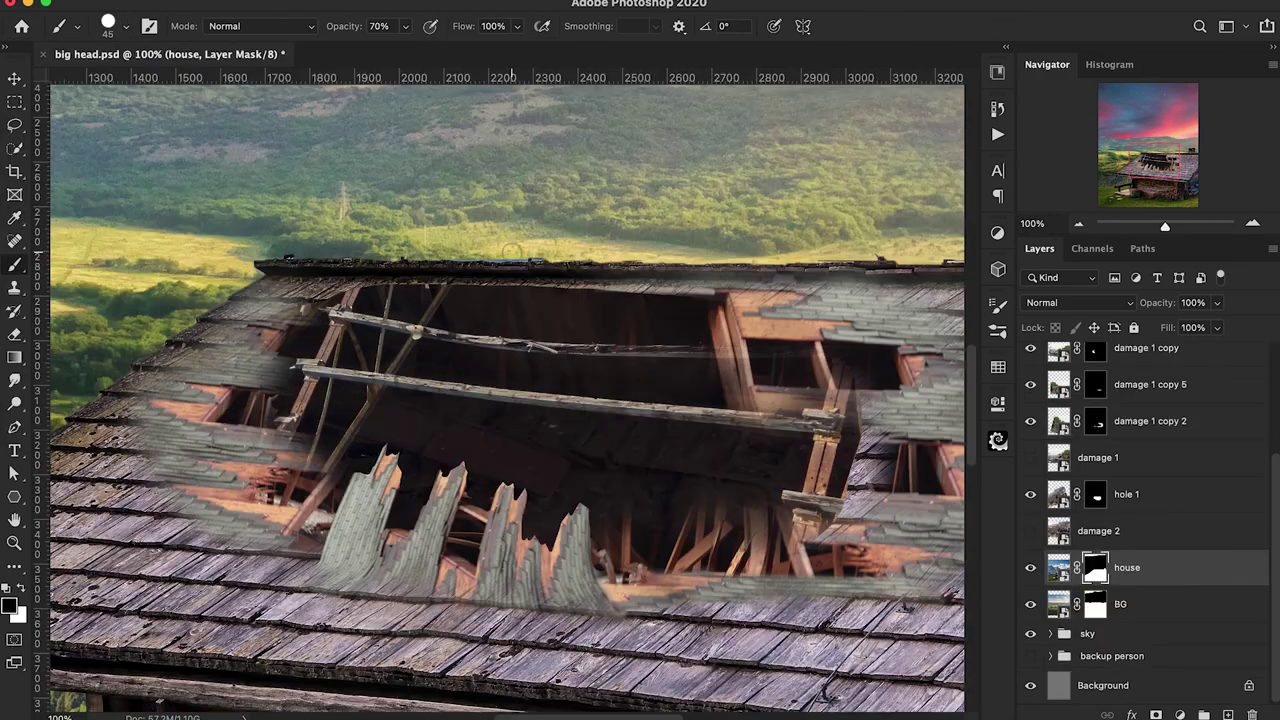
key(0)
drag(548, 254, 396, 255)
key(x)
drag(726, 262, 521, 279)
key(x)
Clean the remaining fringe along the roof ridge and around the chimney on the house mask with a small brush at 100% opacity
key(super+plus)
key(super+plus)
drag(900, 150, 368, 424)
key(bracketleft)
key(bracketleft)
key(bracketleft)
key(bracketleft)
key(bracketleft)
key(bracketleft)
key(bracketleft)
key(bracketleft)
key(bracketleft)
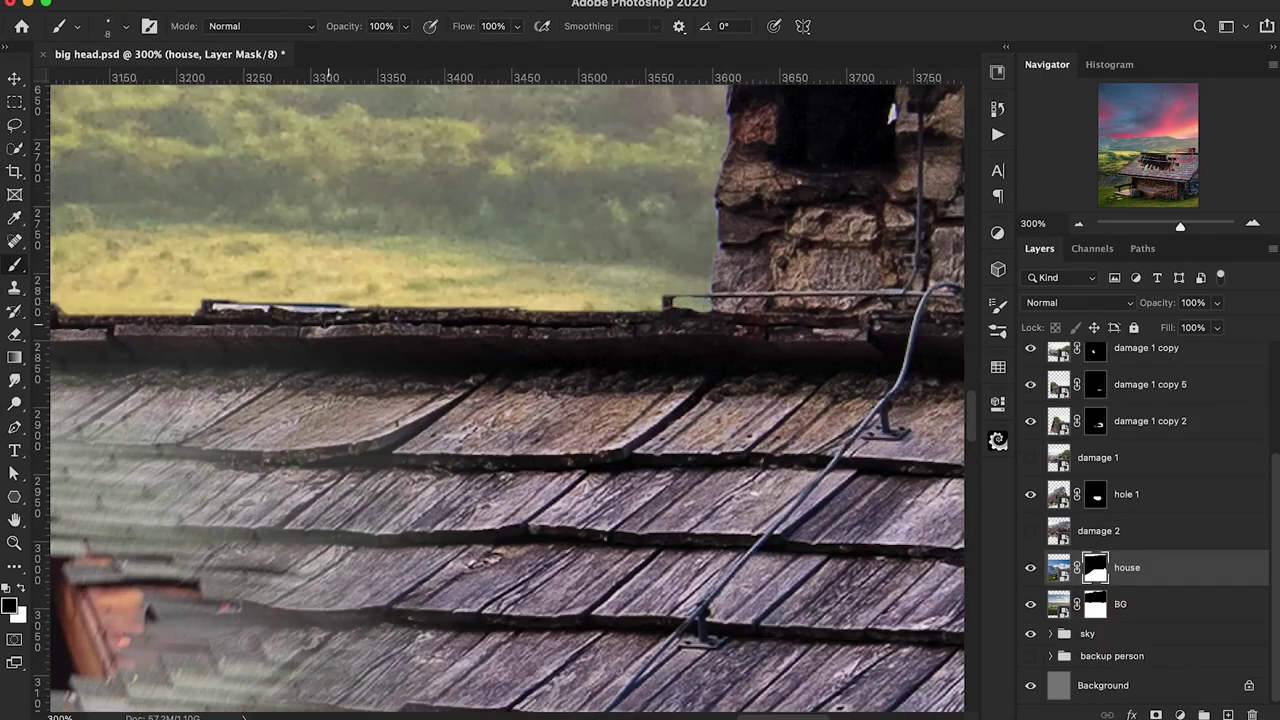
scroll(500, 400, right, 5)
scroll(425, 400, up, 3)
key(bracketright)
key(bracketright)
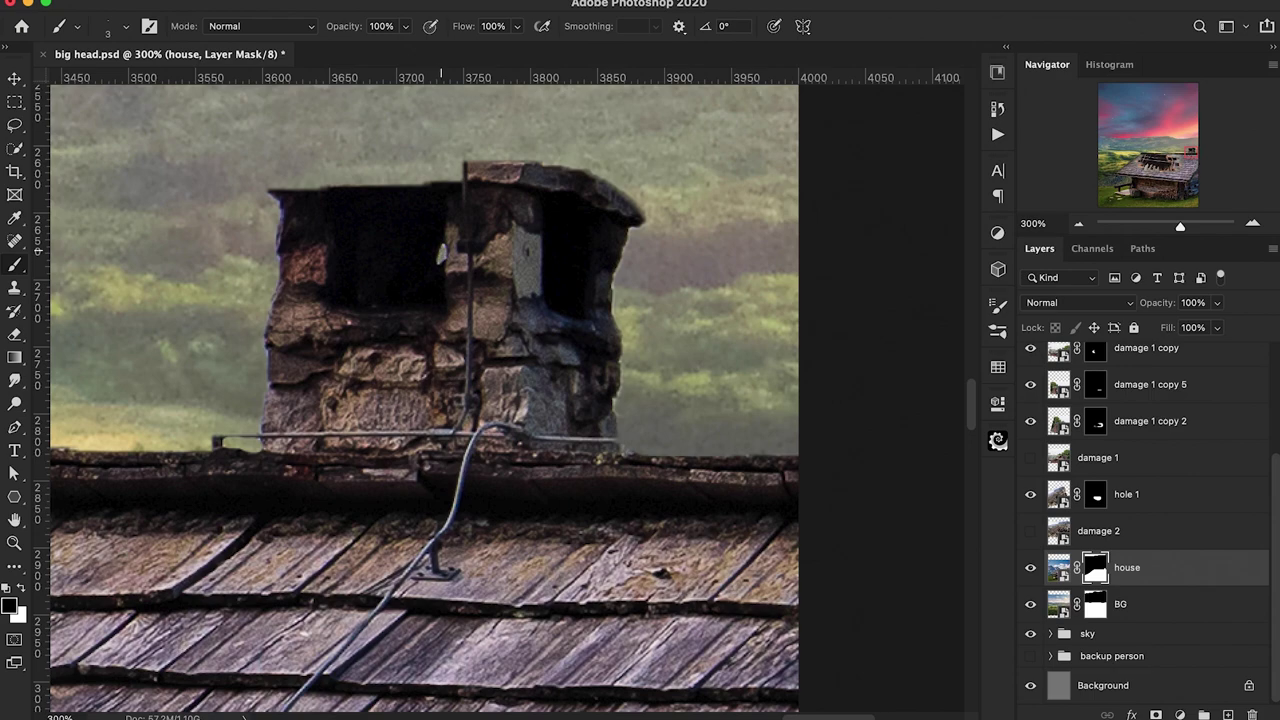
Hide the tall orange post at the hole's upper right on the damage 1 copy 2 mask with a roughly 60 px brush
scroll(626, 409, left, 6)
key(super+minus)
key(super+minus)
key(super+minus)
scroll(1095, 567, up, 2)
click(1095, 577)
key(bracketright)
key(bracketright)
key(bracketright)
key(bracketright)
key(bracketright)
key(bracketright)
key(bracketright)
key(bracketright)
key(bracketright)
key(bracketright)
key(bracketright)
key(bracketright)
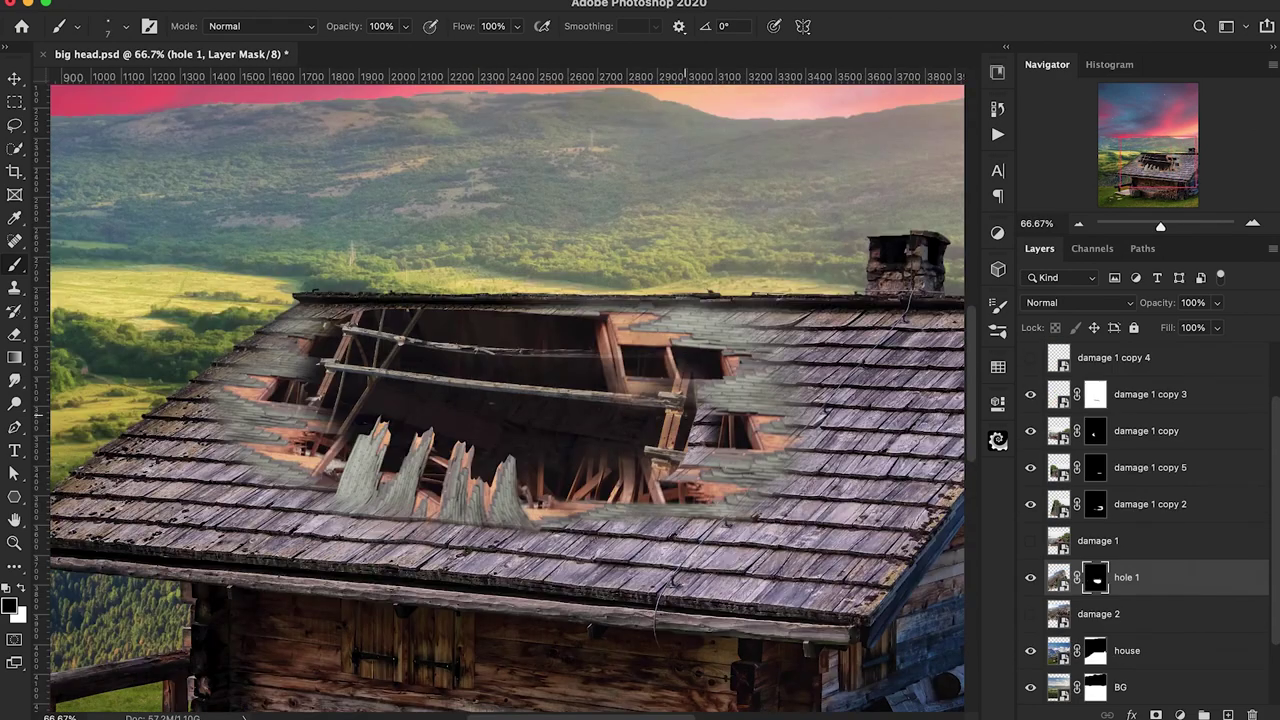
key(x)
click(1095, 504)
key(x)
key(bracketright)
key(bracketright)
key(bracketright)
key(bracketright)
key(bracketright)
key(bracketright)
drag(650, 386, 583, 341)
key(bracketleft)
key(bracketleft)
key(bracketleft)
key(bracketleft)
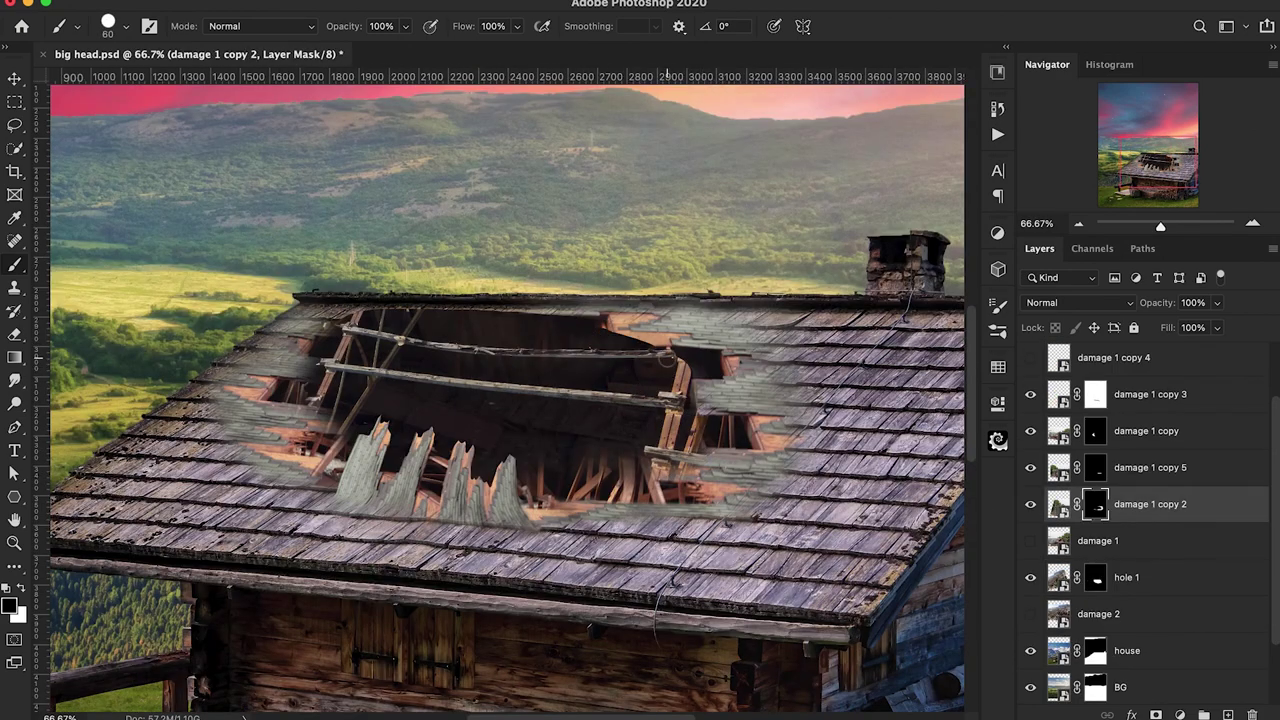
Reveal the wooden posts and dark interior beyond the beam ends at the hole's right side on the hole 1 mask
click(1095, 577)
key(x)
drag(688, 357, 700, 369)
key(bracketleft)
key(bracketleft)
key(bracketleft)
key(bracketleft)
key(bracketleft)
key(bracketleft)
scroll(732, 380, up, 2)
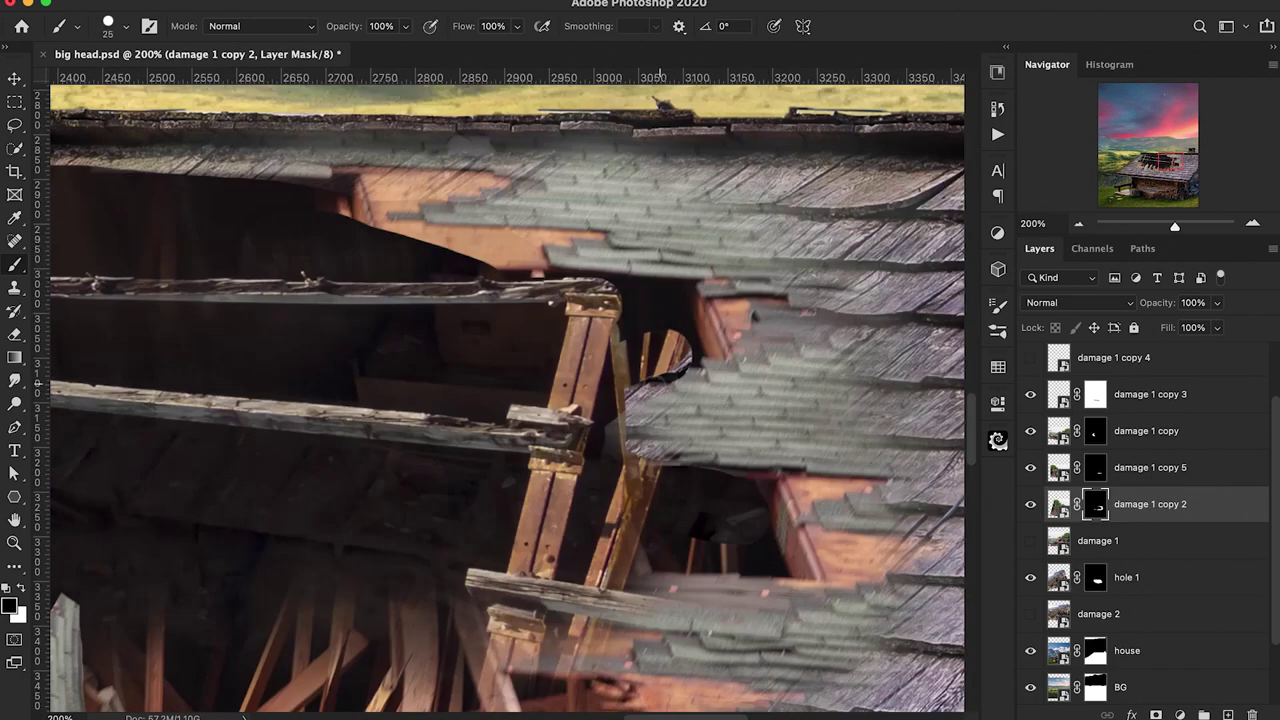
Reveal the broken shingles jutting toward the lower beam's end on the damage 1 copy 2 mask, and undo the last stroke
key(x)
drag(676, 432, 612, 427)
click(591, 435)
scroll(640, 410, up, 2)
key(x)
key(x)
mouse_move(716, 413)
mouse_down()
mouse_move(630, 418)
mouse_move(626, 430)
mouse_move(646, 438)
mouse_up()
key(bracketright)
key(bracketright)
key(super+z)
Hide the leftover damage around the slanted post's upper end on the damage 1 copy 2 mask, comparing with that layer switched off
key(x)
click(1050, 580)
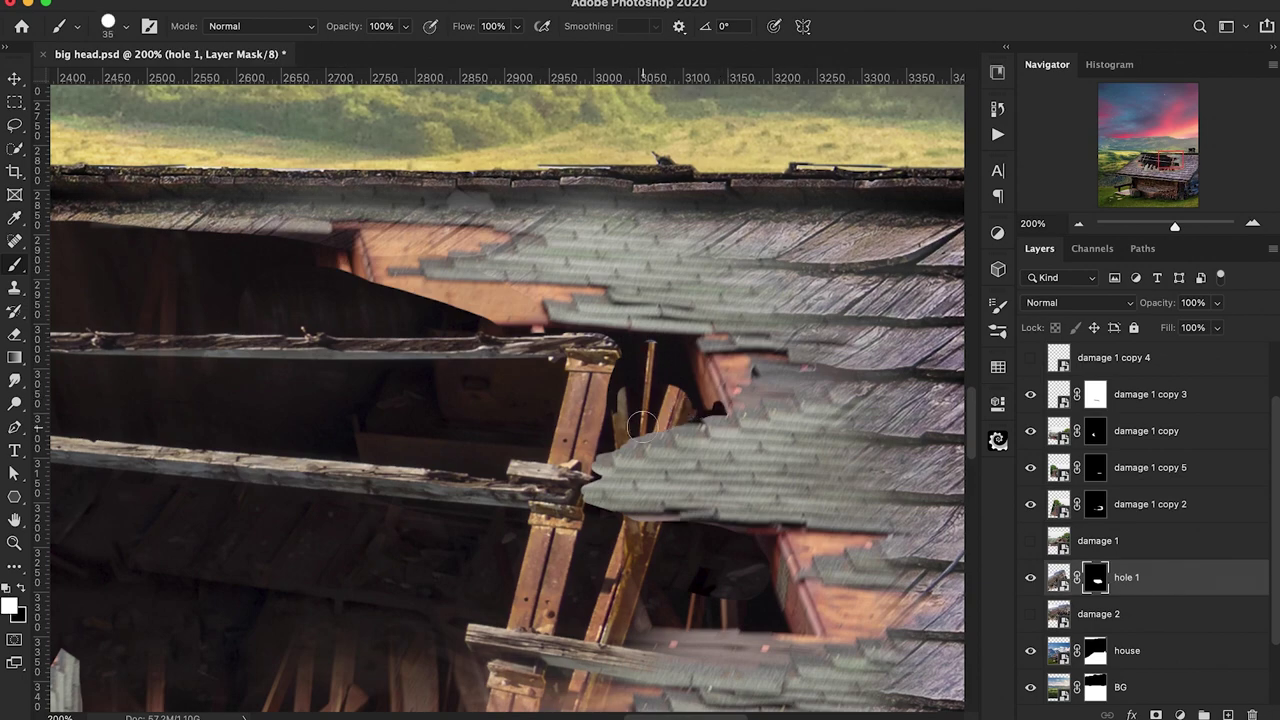
click(1031, 504)
double_click(1031, 504)
click(1031, 504)
click(1095, 504)
key(x)
mouse_move(686, 398)
mouse_down()
mouse_move(683, 348)
mouse_move(699, 327)
mouse_up()
key(x)
click(1031, 504)
click(1031, 504)
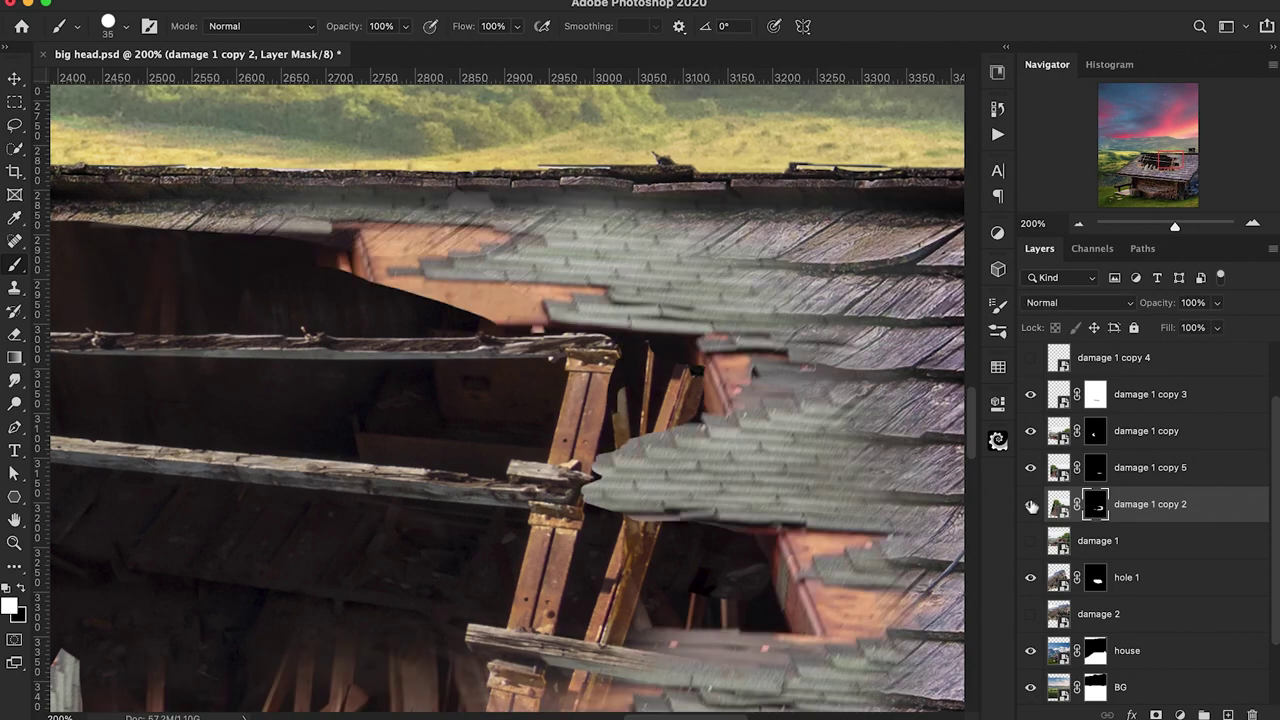
click(1031, 504)
Paint more of the wooden framing at the hole's right side into view on the hole 1 mask, comparing without damage 1 copy 2
click(1095, 577)
key(super+minus)
drag(586, 418, 620, 466)
scroll(617, 479, left, 3)
double_click(1030, 505)
click(1030, 505)
Hide the broken sticks along the bottom of the hole on the damage 1 copy 2 mask with a larger brush
click(1095, 504)
key(x)
key(bracketright)
key(bracketright)
key(bracketright)
key(bracketright)
key(bracketright)
key(bracketright)
mouse_move(594, 545)
mouse_down()
mouse_move(546, 571)
mouse_move(468, 565)
mouse_up()
click(1030, 504)
click(1030, 504)
Mask out the damage 1 copy 2 debris inside the hole's lower right opening to expose the posts and dark interior
drag(636, 550, 776, 506)
key(bracketleft)
key(bracketleft)
key(bracketleft)
key(bracketleft)
key(bracketleft)
mouse_move(786, 485)
mouse_down()
mouse_move(783, 512)
mouse_move(674, 568)
mouse_move(698, 572)
mouse_up()
key(x)
key(x)
Refine the edges of the shingles and debris around the lower posts on the damage 1 copy 2 mask with a 6–8 px brush
key(super+plus)
key(super+plus)
key(bracketleft)
key(bracketleft)
key(bracketleft)
key(bracketleft)
key(bracketleft)
key(bracketleft)
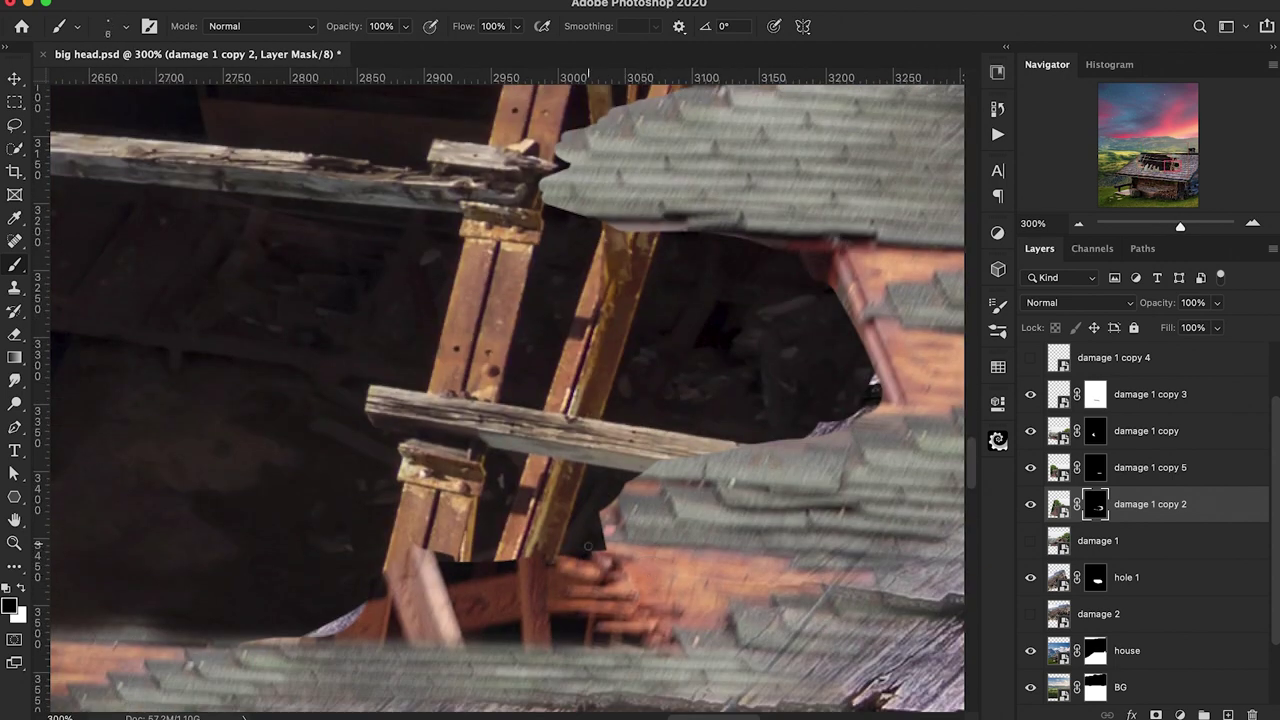
key(x)
scroll(508, 400, left, 2)
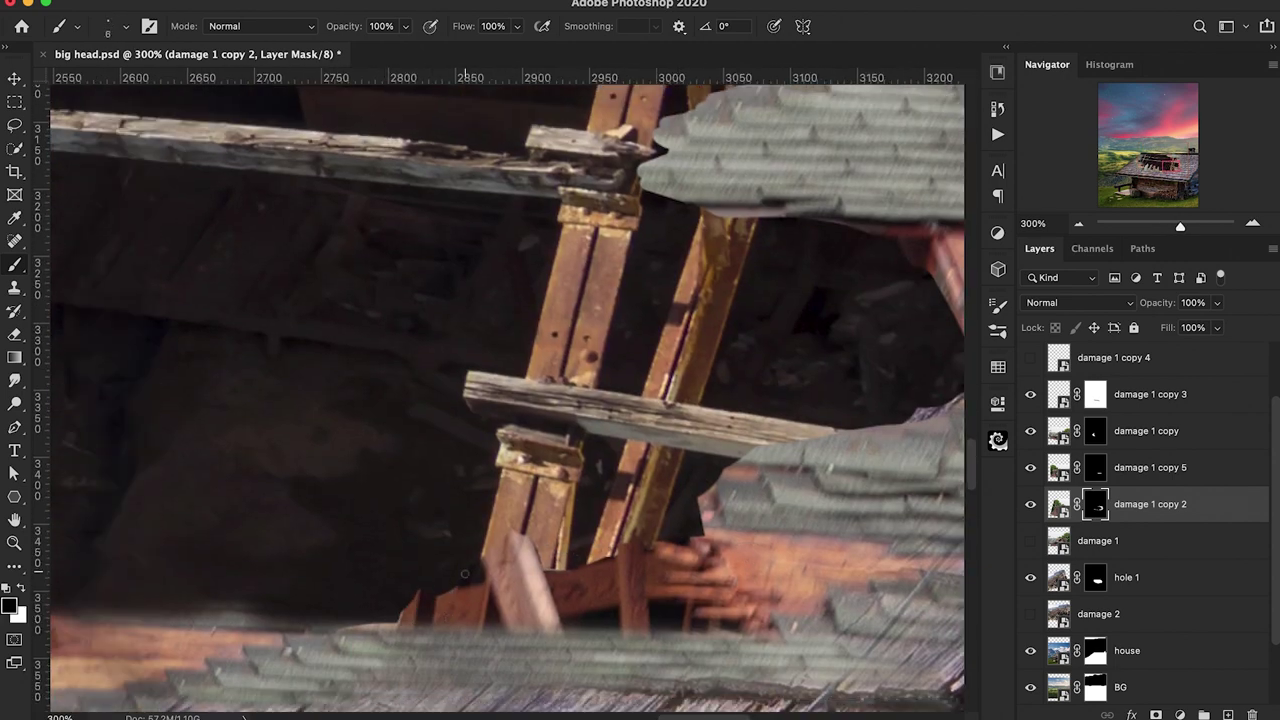
scroll(478, 572, down, 2)
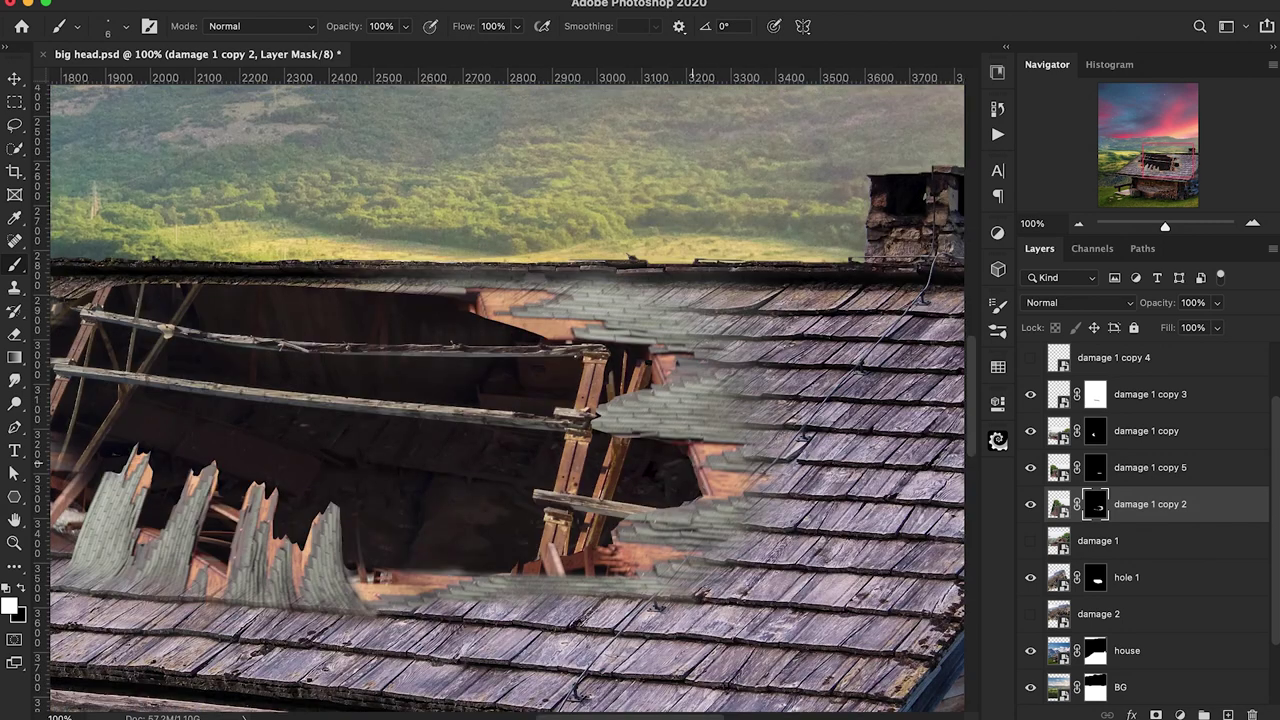
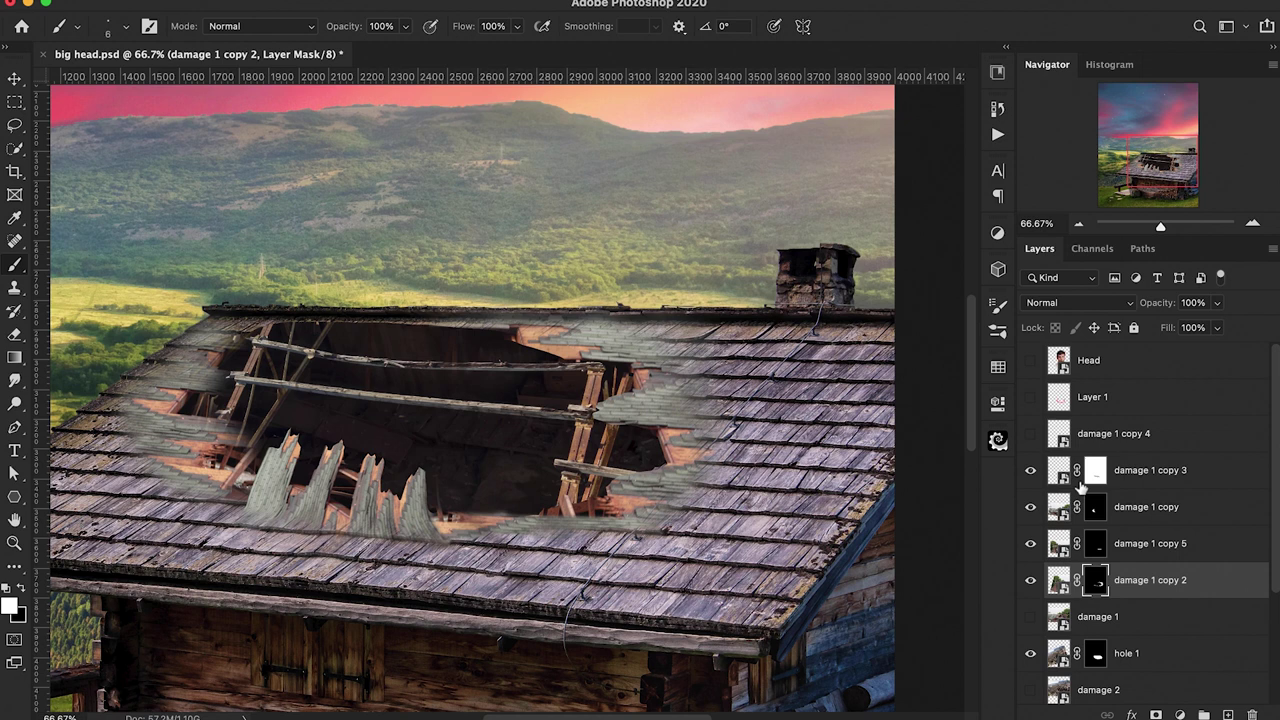
Show the Head layer and move it slightly lower over the roof hole with Free Transform
click(1031, 360)
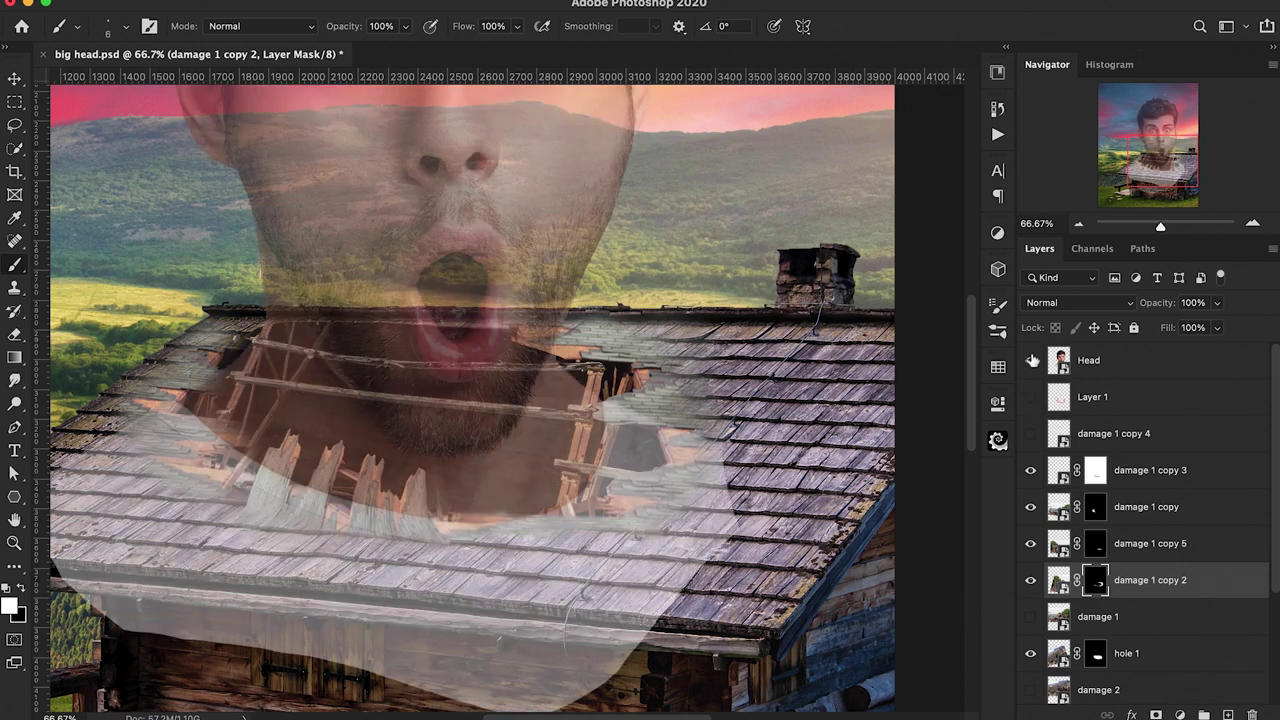
click(1092, 361)
key(ctrl+t)
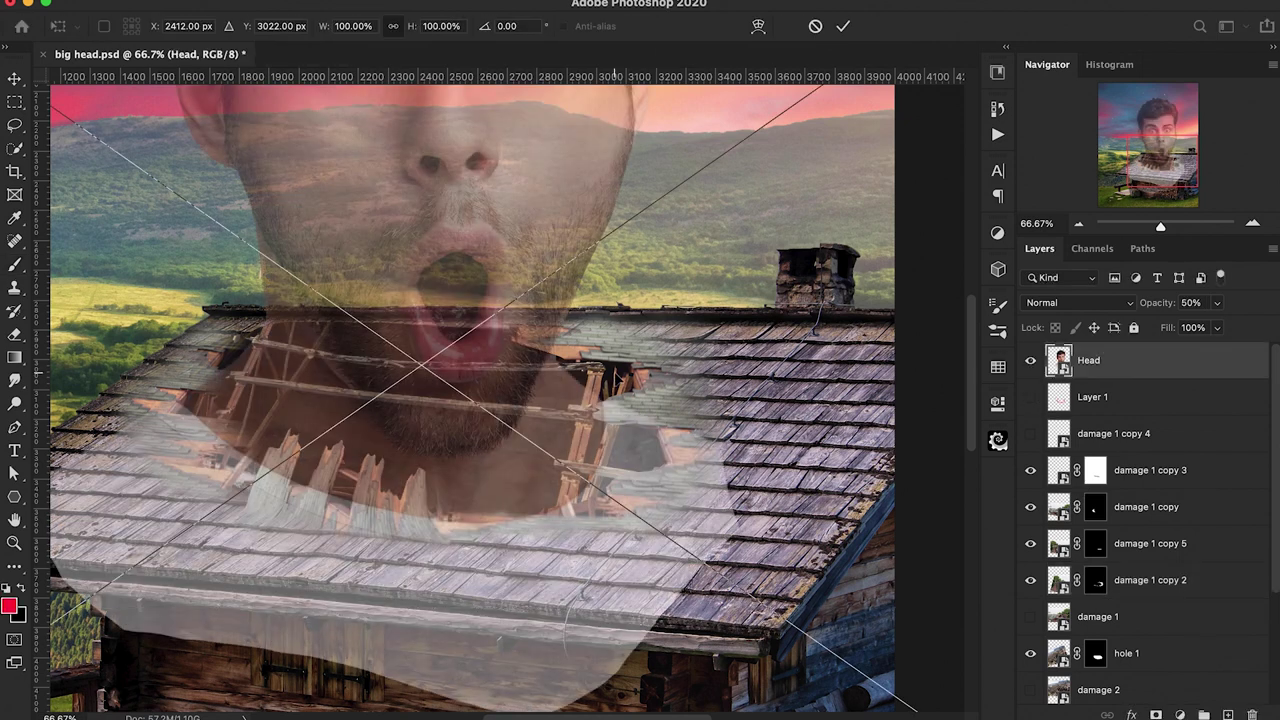
drag(615, 360, 614, 389)
key(ctrl+minus)
key(ctrl+minus)
key(ctrl+minus)
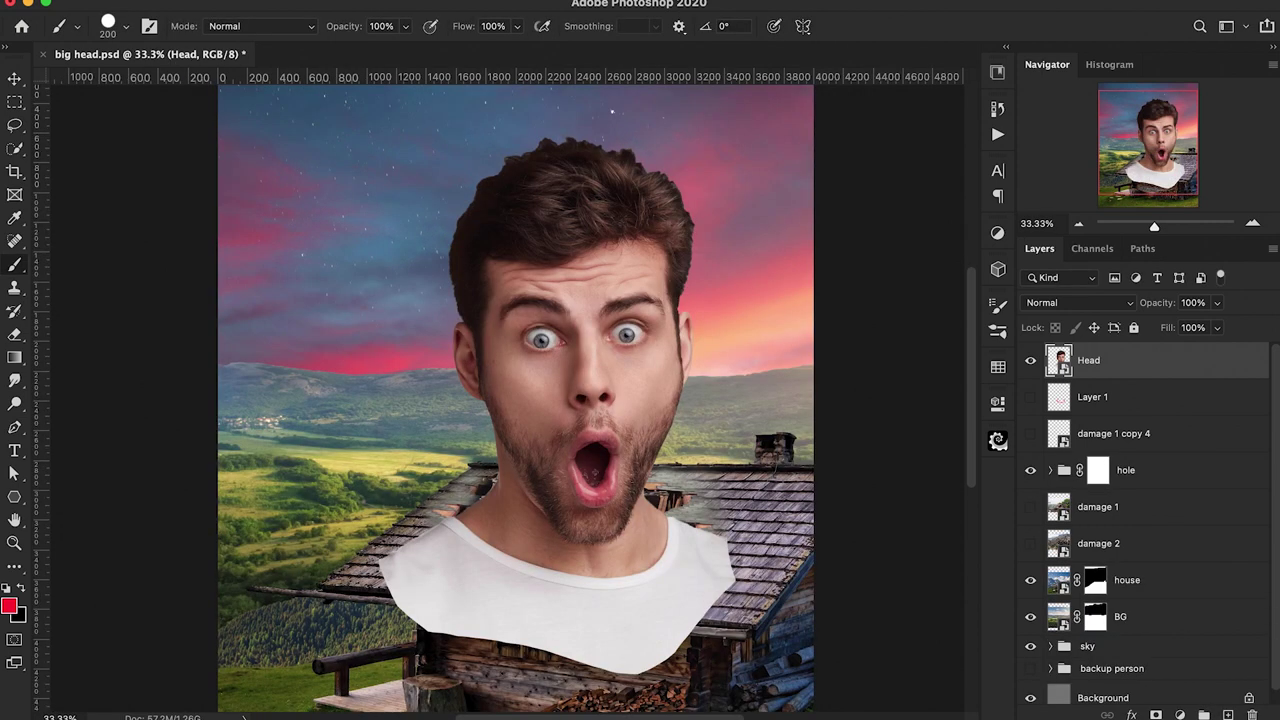
Add a layer mask to the Head layer and lower the layer's opacity to 54%
click(1156, 714)
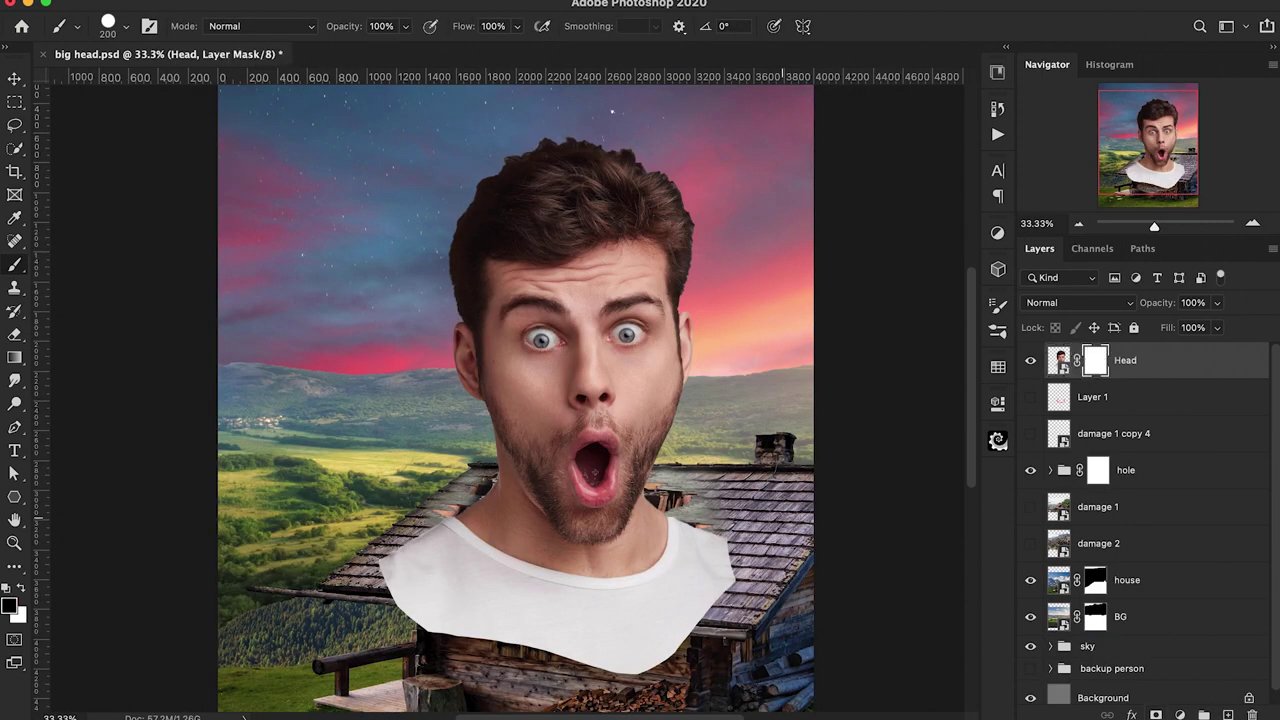
drag(1160, 303, 1120, 309)
key(super+plus)
key(super+plus)
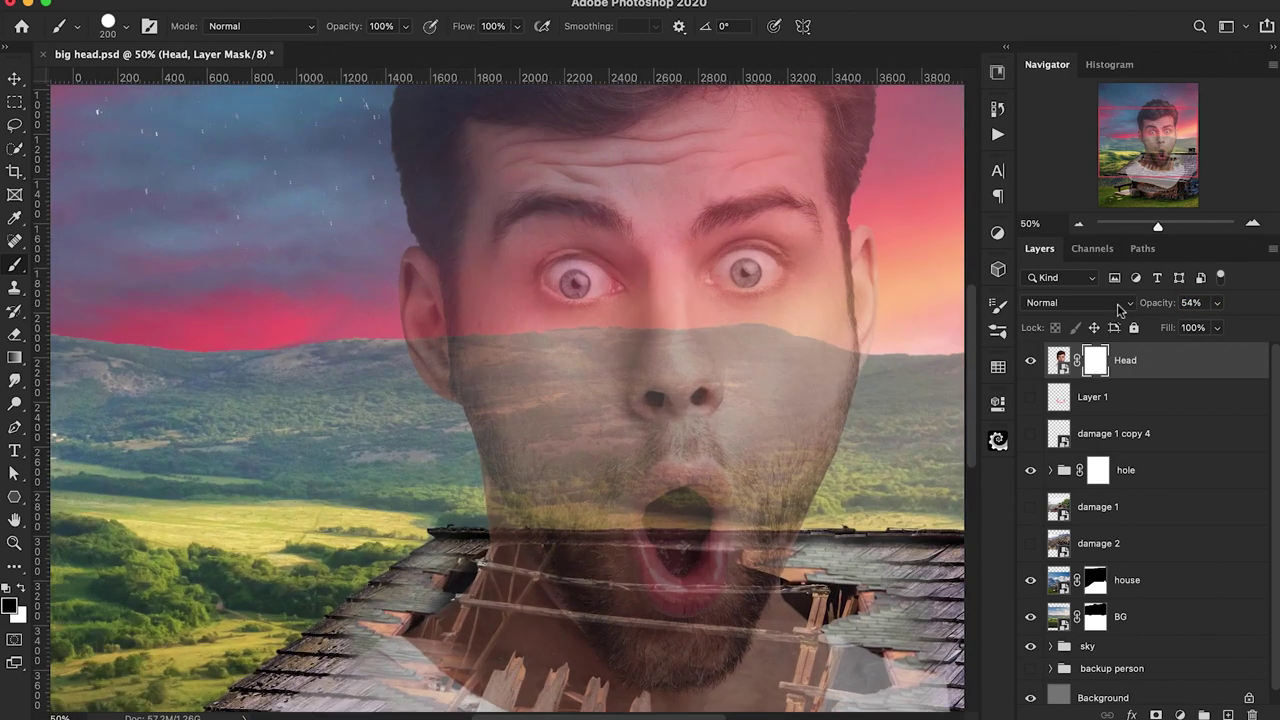
Hide the shirt below the roof hole and the parts covering the upright splinters on the Head mask with 90 and 15 px brushes
scroll(246, 352, down, 5)
key(bracketleft)
key(bracketleft)
key(bracketleft)
key(bracketleft)
key(bracketleft)
key(bracketleft)
key(bracketleft)
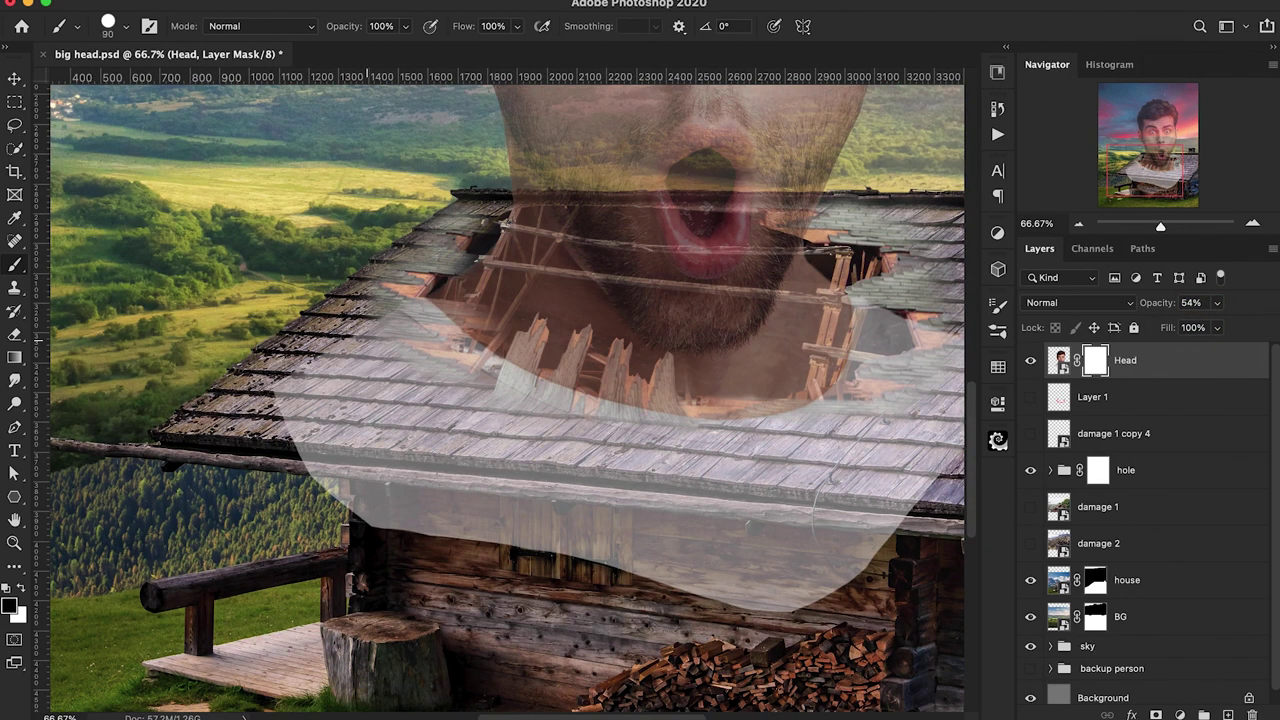
mouse_move(398, 313)
mouse_down()
mouse_move(461, 320)
mouse_move(419, 330)
mouse_move(469, 355)
mouse_move(482, 380)
mouse_move(527, 380)
mouse_move(520, 410)
mouse_move(550, 398)
mouse_up()
drag(550, 398, 572, 410)
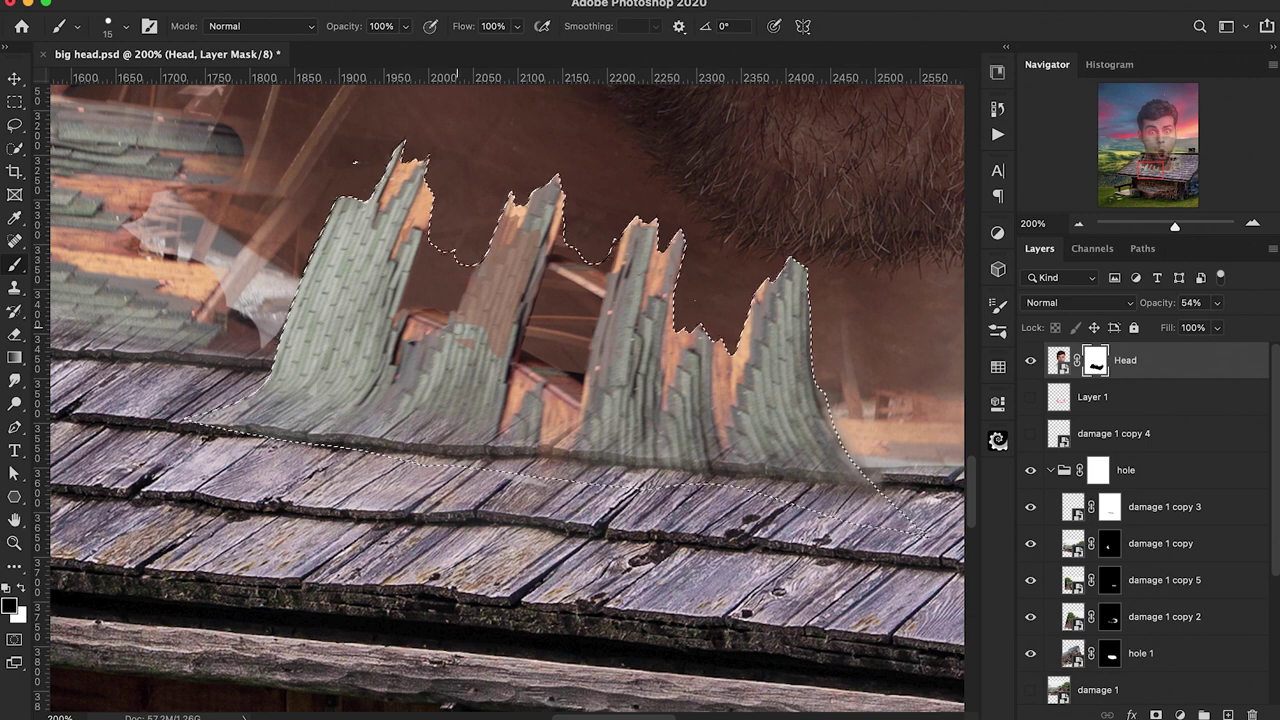
mouse_move(462, 292)
mouse_down()
mouse_move(490, 352)
mouse_move(515, 235)
mouse_up()
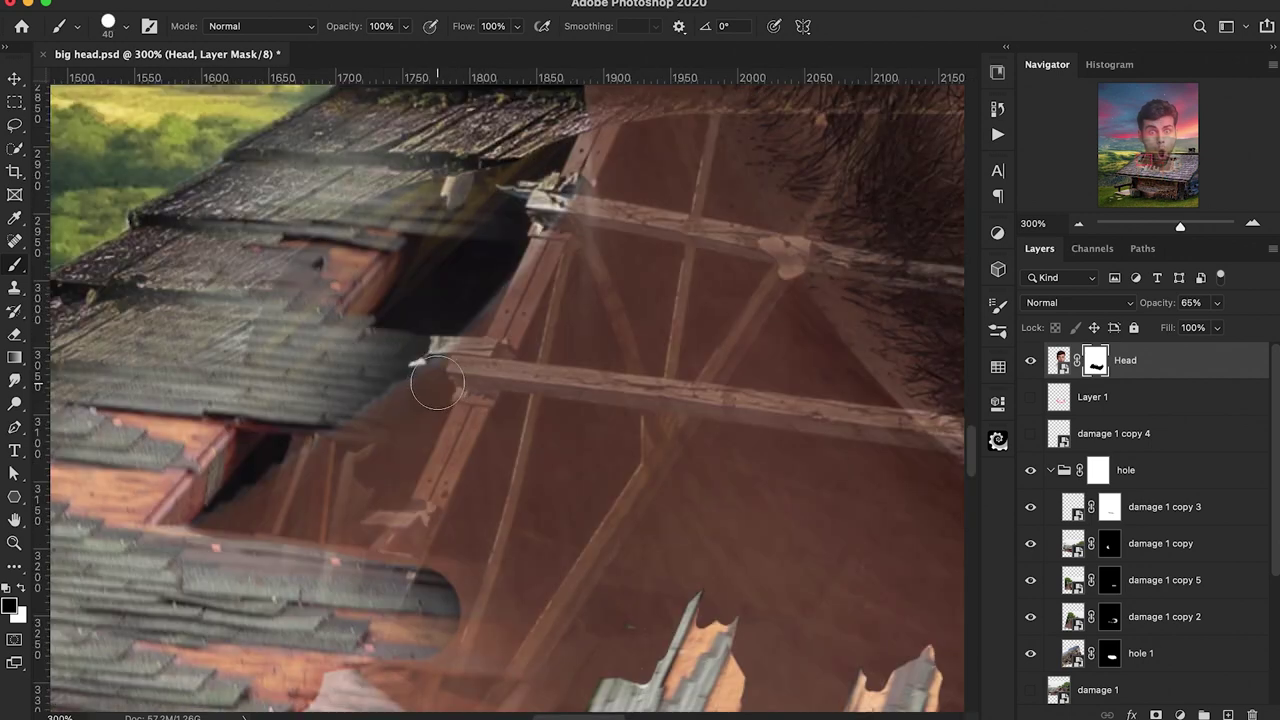
Hide the head over the wooden posts and crossbeam ends at the roof hole's left side on the Head mask
mouse_move(425, 345)
mouse_down()
mouse_move(505, 355)
mouse_move(435, 500)
mouse_move(376, 528)
mouse_move(474, 374)
mouse_move(493, 407)
mouse_move(452, 389)
mouse_move(635, 347)
mouse_up()
key([)
key([)
key(x)
key(x)
Uncover the jagged shingle edges and post base at the hole's lower left on the Head mask with a 9 px brush
key(super+plus)
key(super+plus)
key(])
key(])
key(])
key(])
scroll(660, 303, up, 4)
scroll(660, 303, right, 4)
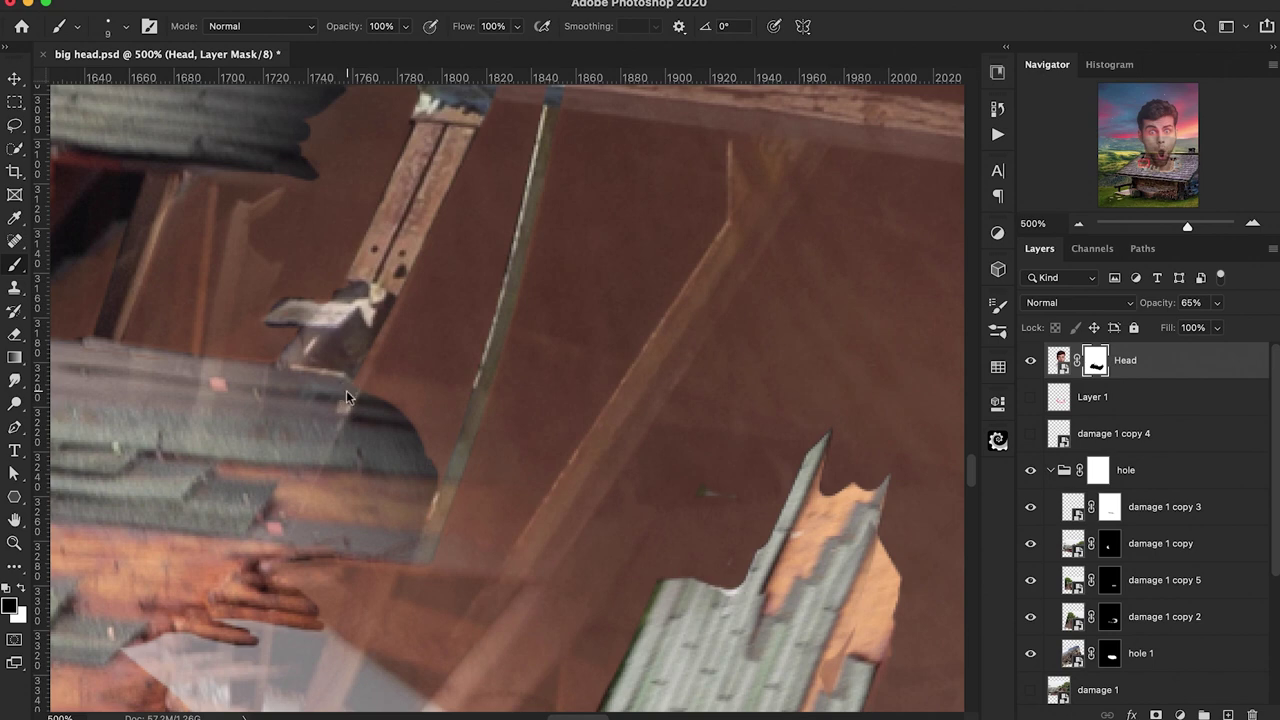
drag(349, 399, 438, 455)
Restore the head over the thin pole beside the left posts and touch up the mask around the broken plank with a 9 px brush
scroll(448, 457, up, 5)
scroll(448, 457, right, 4)
key(super+minus)
key(super+minus)
key(super+minus)
key(super+minus)
key(super+plus)
key(super+plus)
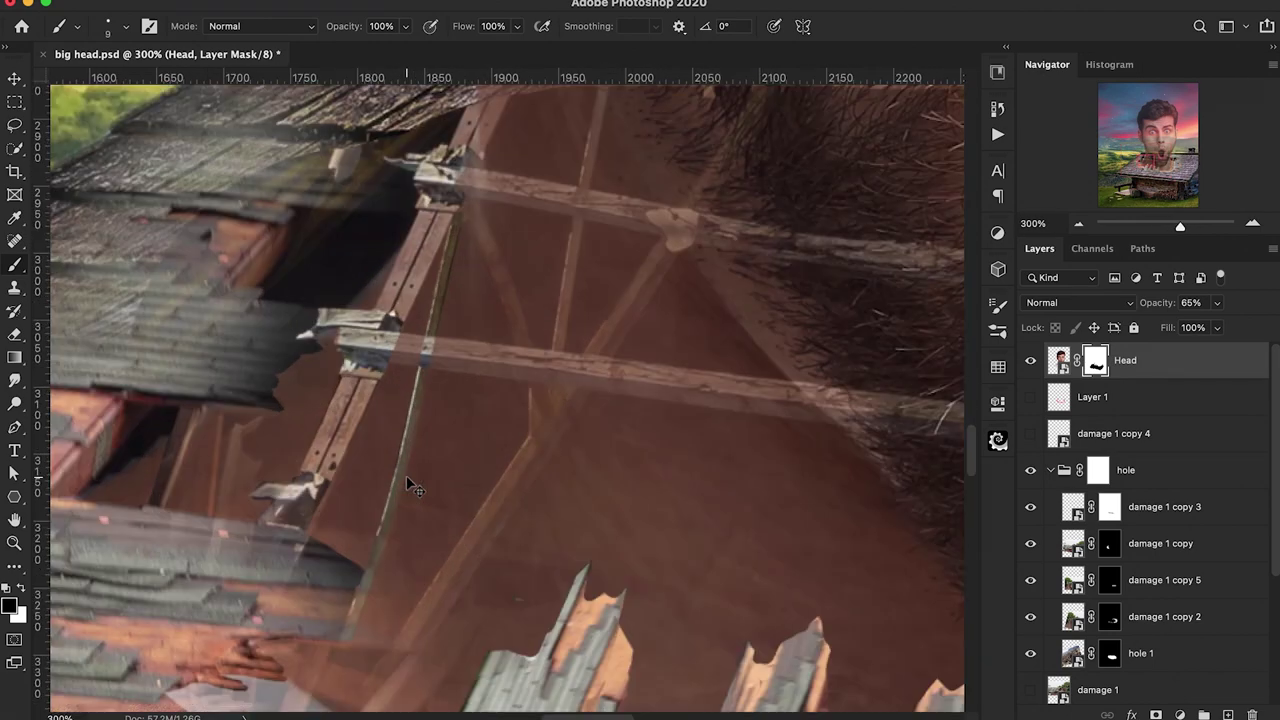
scroll(406, 480, down, 2)
scroll(406, 480, left, 2)
key(x)
mouse_move(419, 467)
mouse_down()
mouse_move(401, 454)
mouse_move(384, 495)
mouse_move(395, 529)
mouse_move(371, 534)
mouse_move(396, 520)
mouse_move(385, 490)
mouse_up()
key(bracketright)
key(bracketright)
key(bracketright)
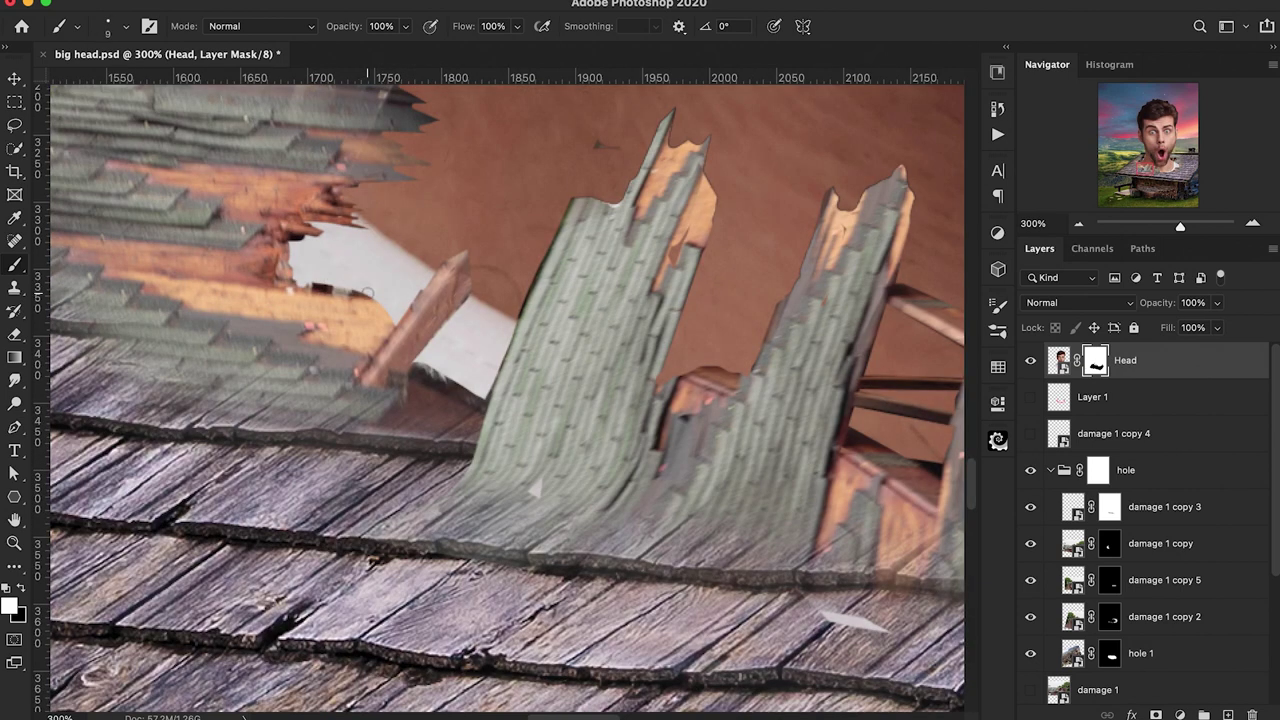
drag(368, 293, 310, 290)
mouse_move(420, 360)
mouse_down()
mouse_move(480, 406)
mouse_move(510, 322)
mouse_up()
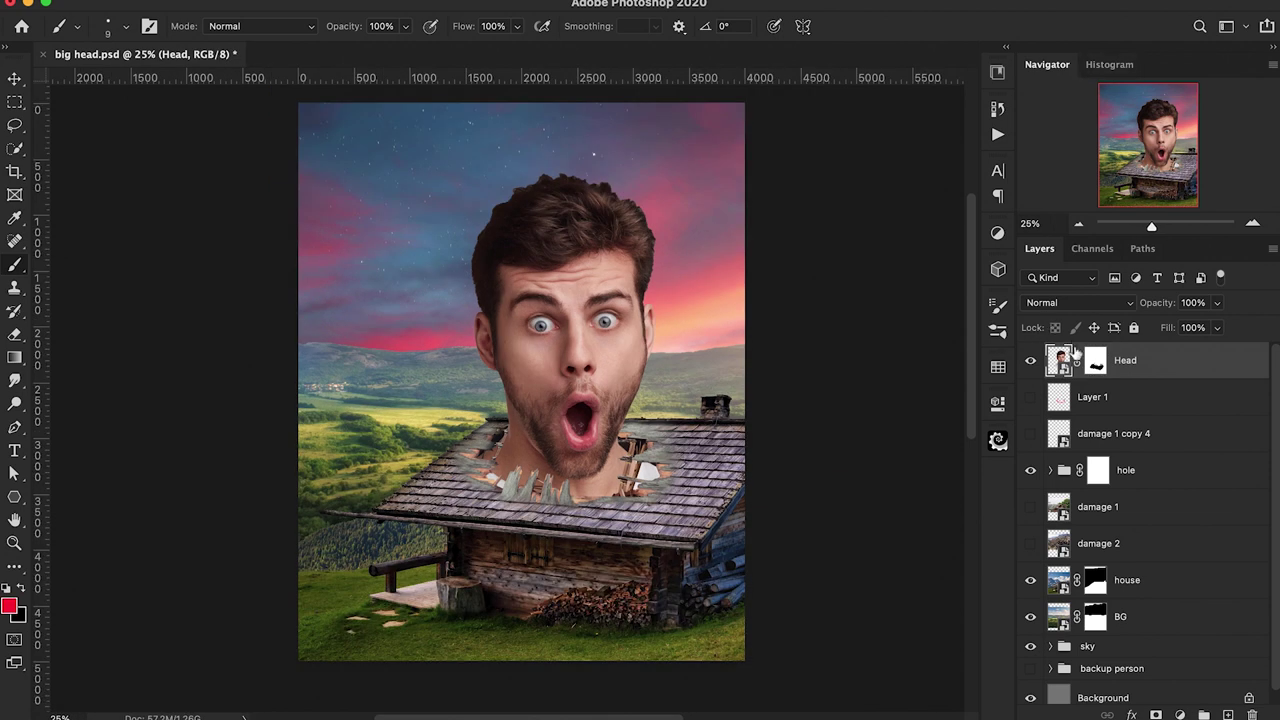
Tilt the head slightly counterclockwise with Free Transform, leaving its mask in place
key(ctrl+t)
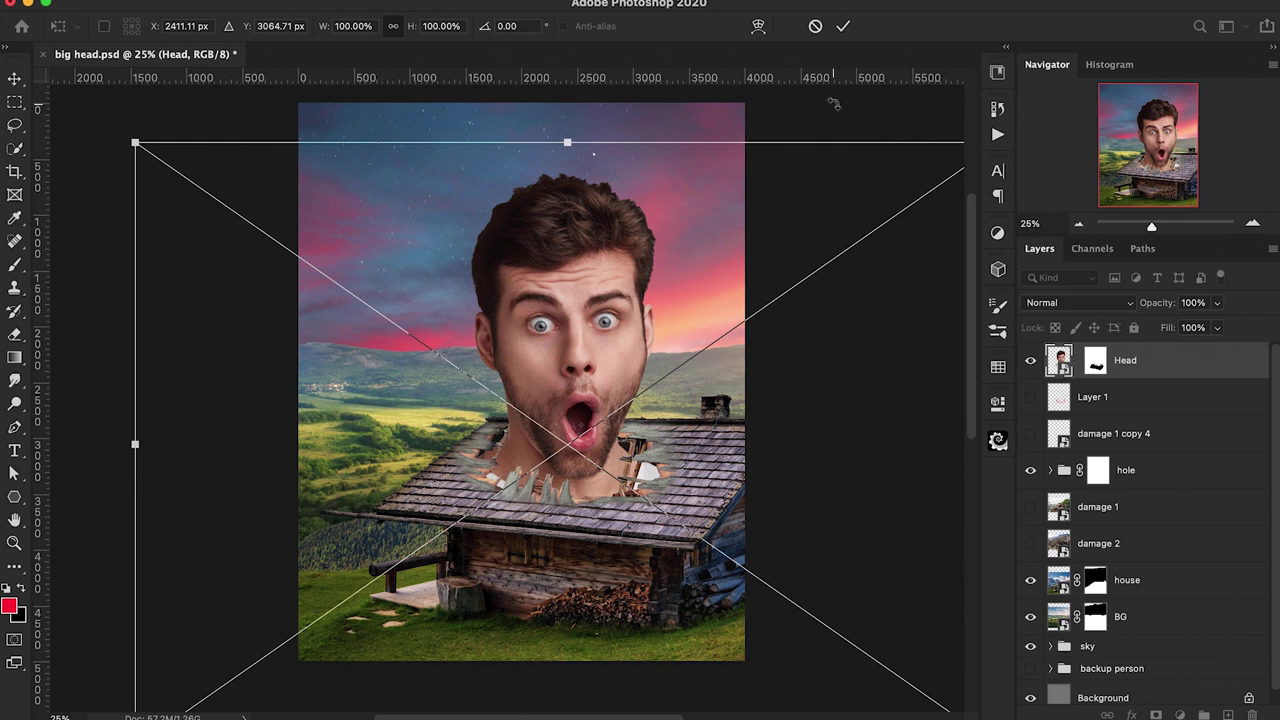
drag(834, 104, 749, 125)
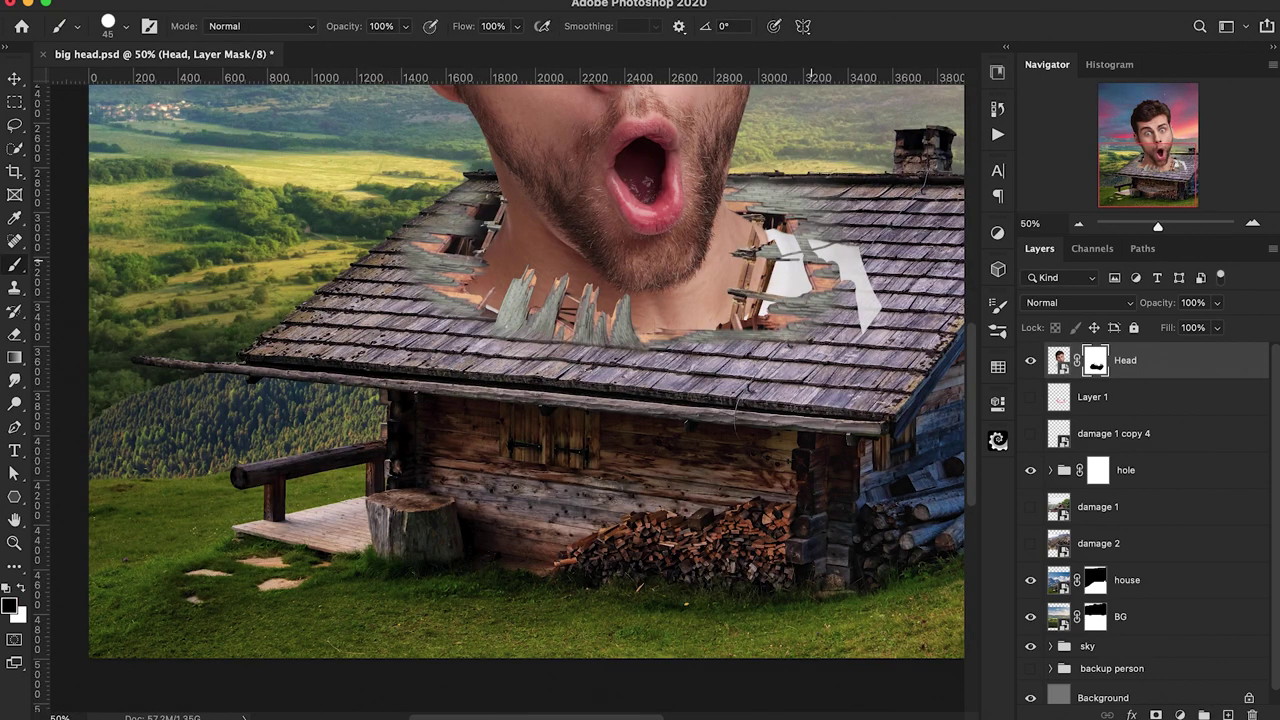
Hide the white shirt covering the roof to the right of the hole on the Head mask with an 80 px brush
key(bracketright)
key(bracketright)
key(bracketright)
key(bracketright)
mouse_move(820, 250)
mouse_down()
mouse_move(862, 318)
mouse_move(850, 262)
mouse_move(441, 607)
mouse_up()
key(super+plus)
key(super+plus)
drag(620, 438, 657, 462)
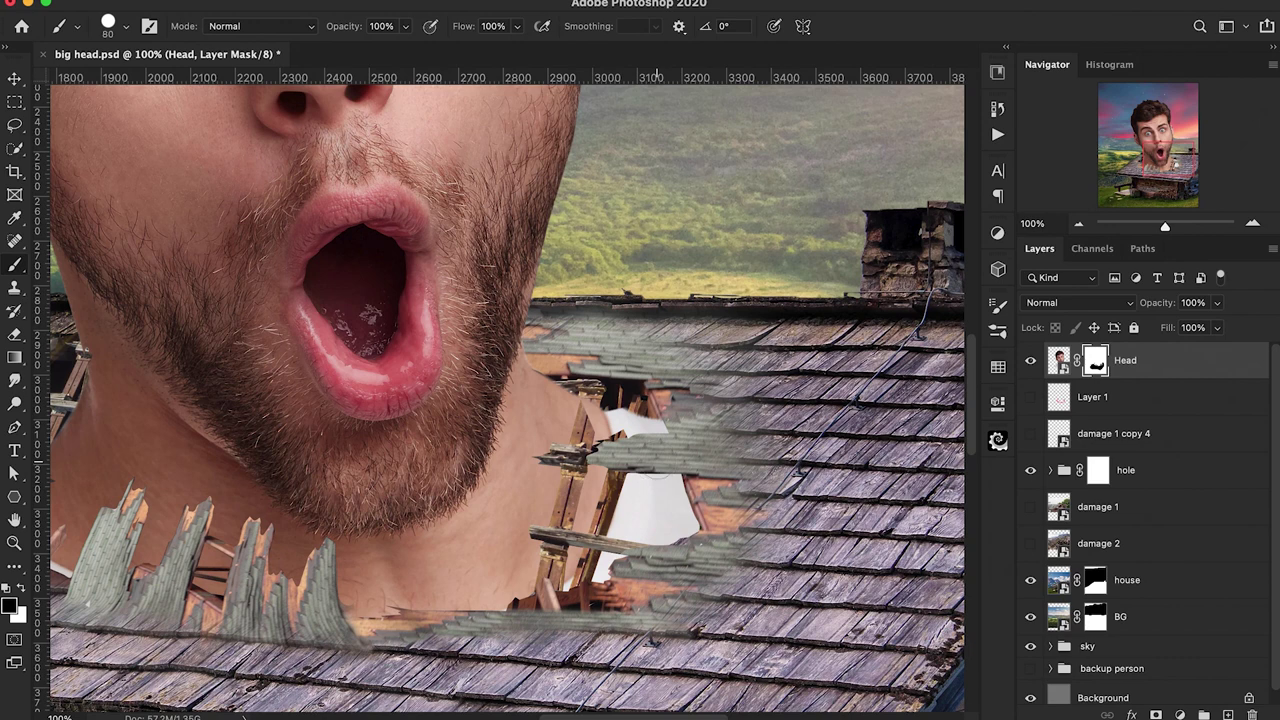
Hide the shirt in the upper gap behind the right-hand posts on the Head mask with a 25 px brush
key(bracketleft)
key(bracketleft)
key(bracketleft)
key(bracketleft)
key(bracketleft)
key(bracketleft)
key(bracketleft)
key(bracketleft)
key(x)
key(x)
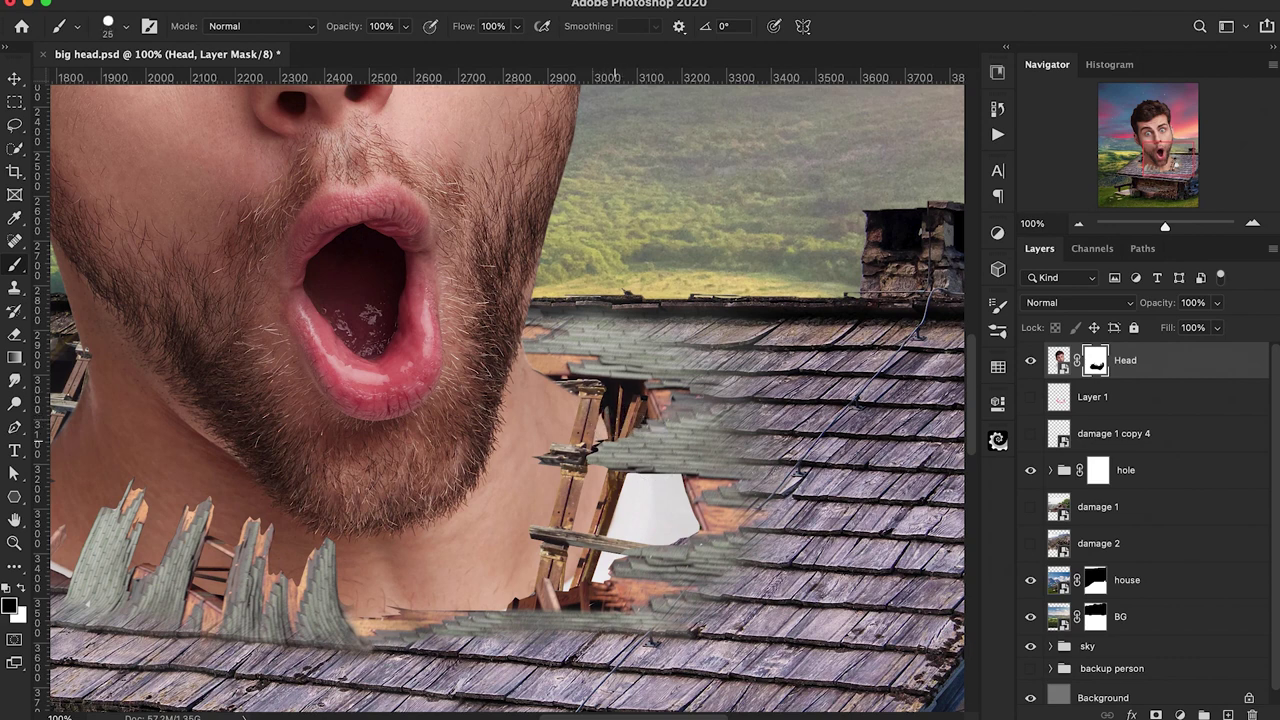
Refine the Head mask where the neck meets the right-hand posts and shingles with 6 and 3 px brushes
scroll(610, 437, up, 3)
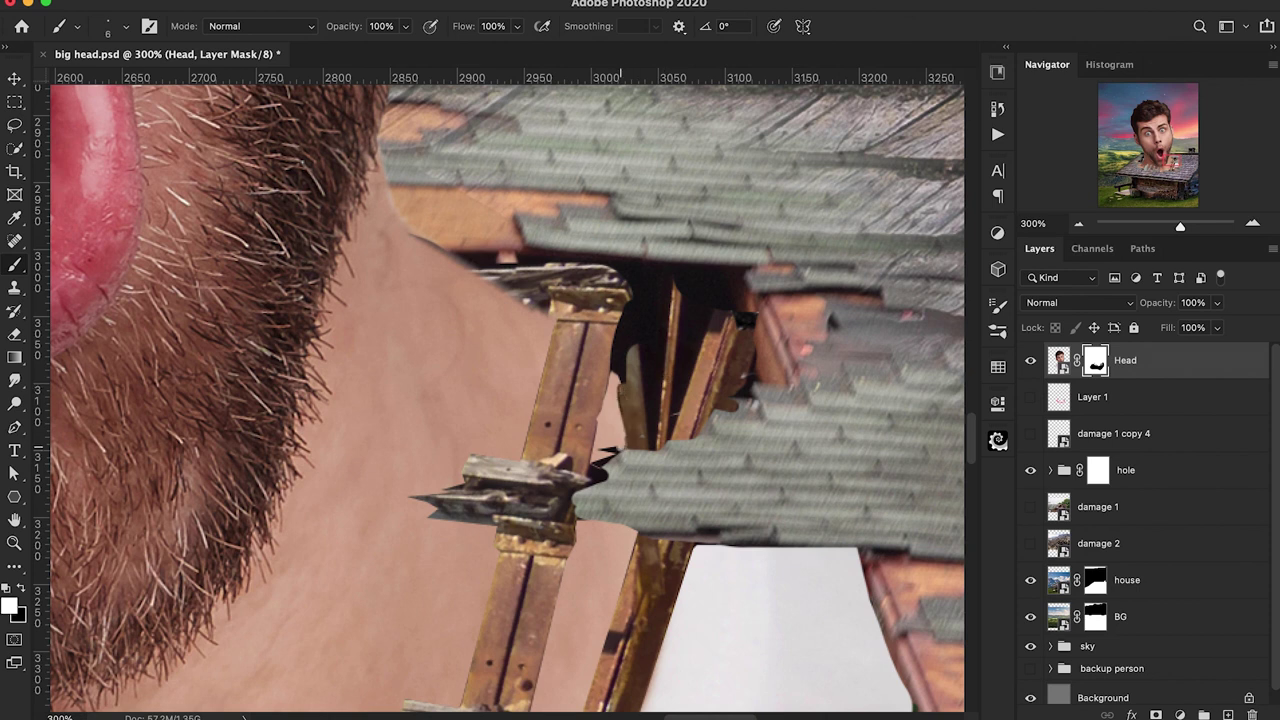
mouse_move(620, 447)
mouse_down()
mouse_move(616, 404)
mouse_move(620, 436)
mouse_move(616, 365)
mouse_move(601, 431)
mouse_move(614, 372)
mouse_move(639, 437)
mouse_move(613, 342)
mouse_up()
key(x)
key(x)
drag(594, 466, 604, 484)
key(bracketleft)
key(bracketleft)
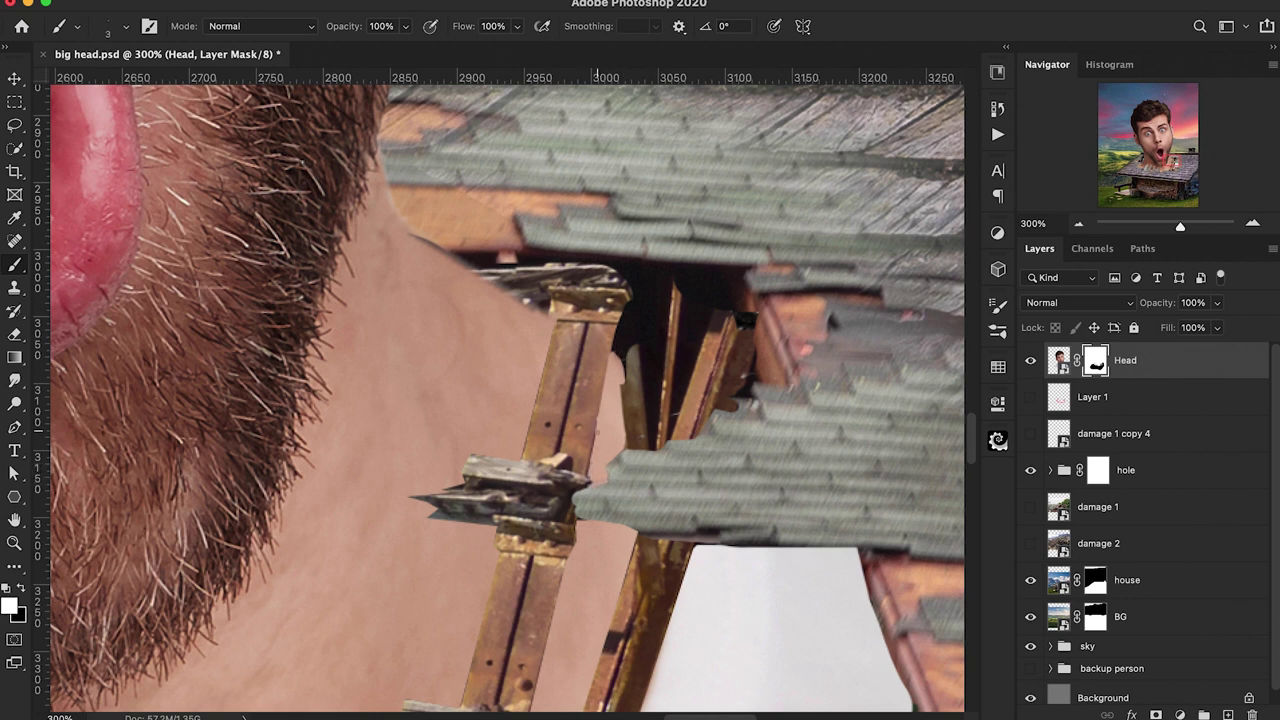
mouse_move(698, 546)
mouse_down()
mouse_move(777, 547)
mouse_move(719, 545)
mouse_up()
key(ctrl+minus)
key(ctrl+minus)
key(ctrl+minus)
key(ctrl+minus)
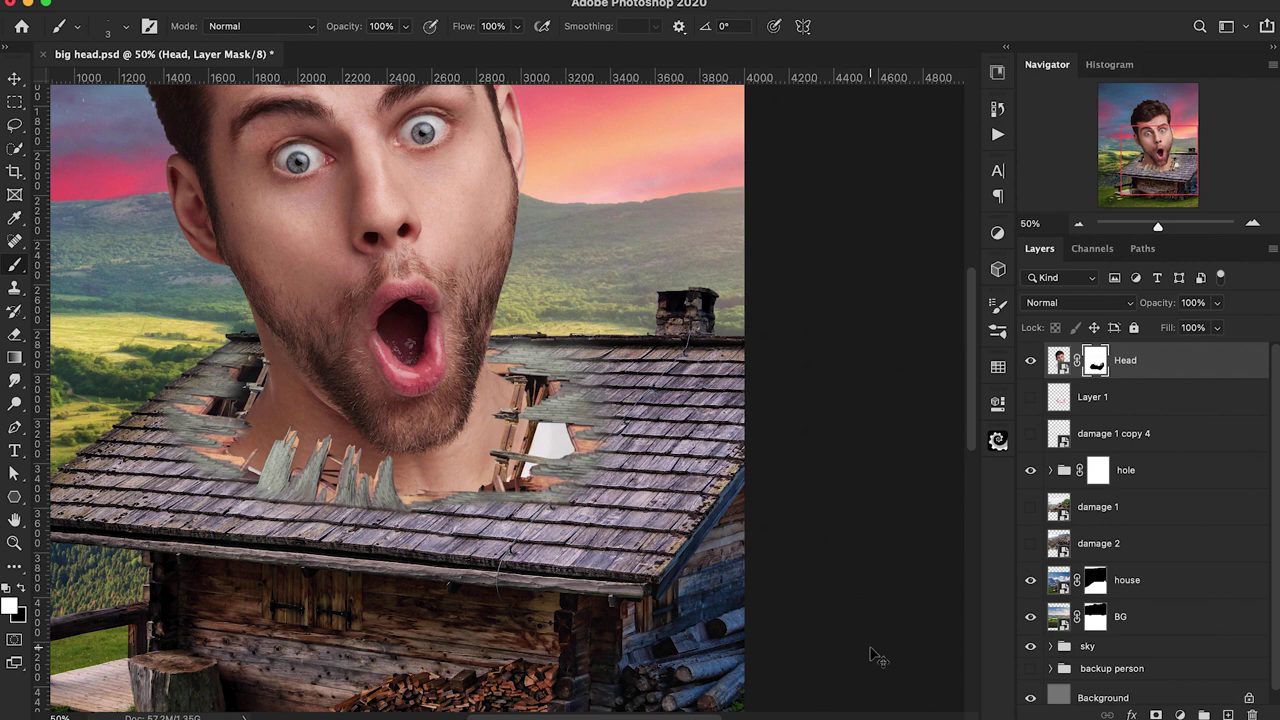
key(super+minus)
scroll(750, 531, up, 3)
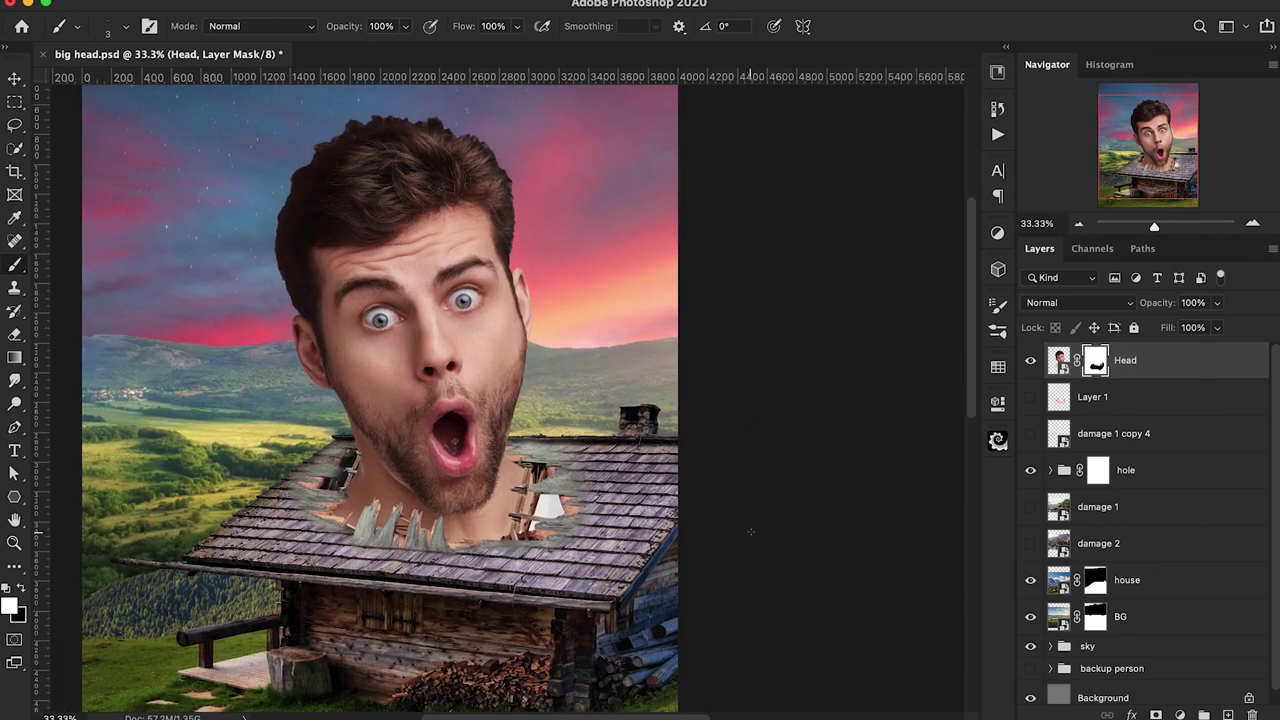
scroll(751, 531, left, 5)
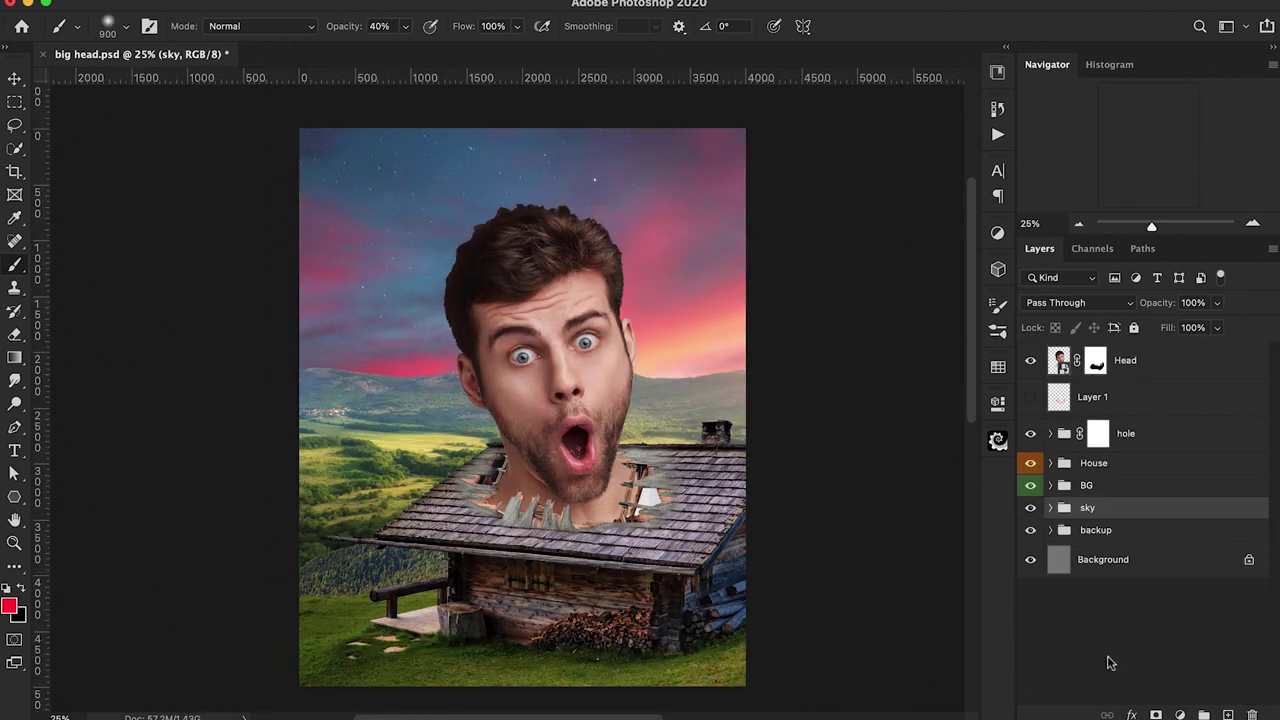
Duplicate the sky layer twice inside the sky group and hide the lower copy
click(1050, 508)
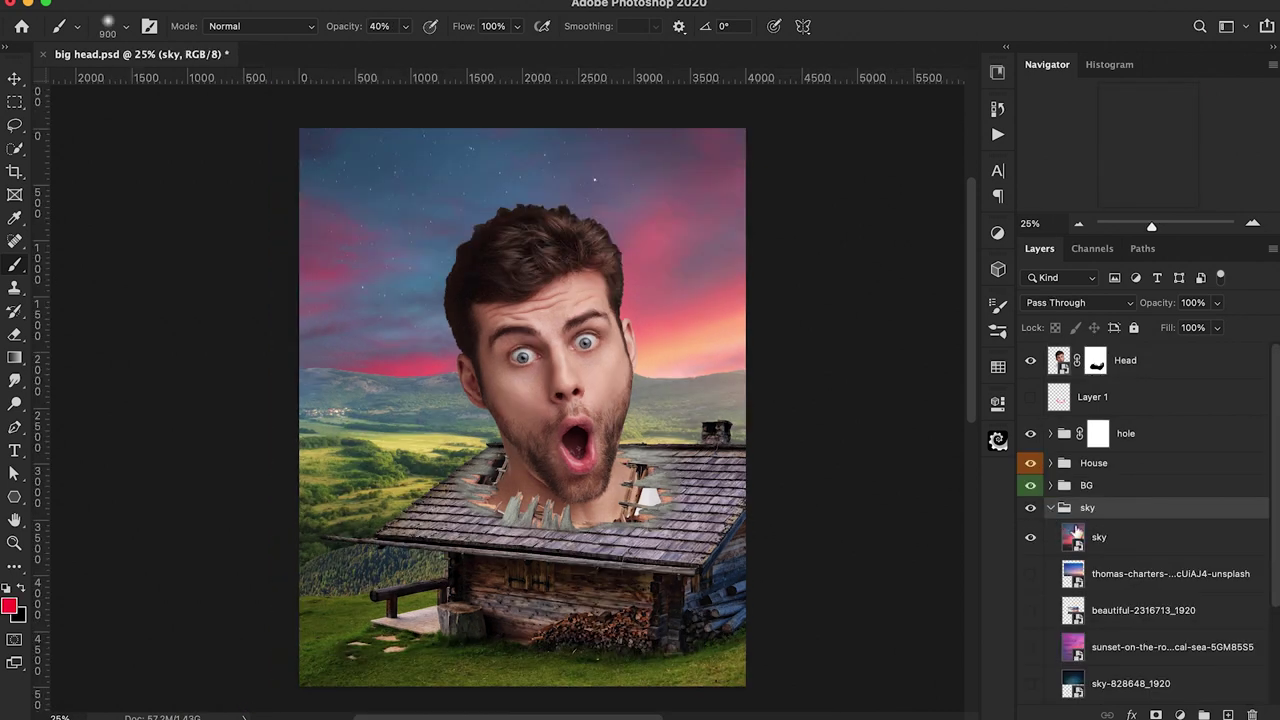
click(1110, 539)
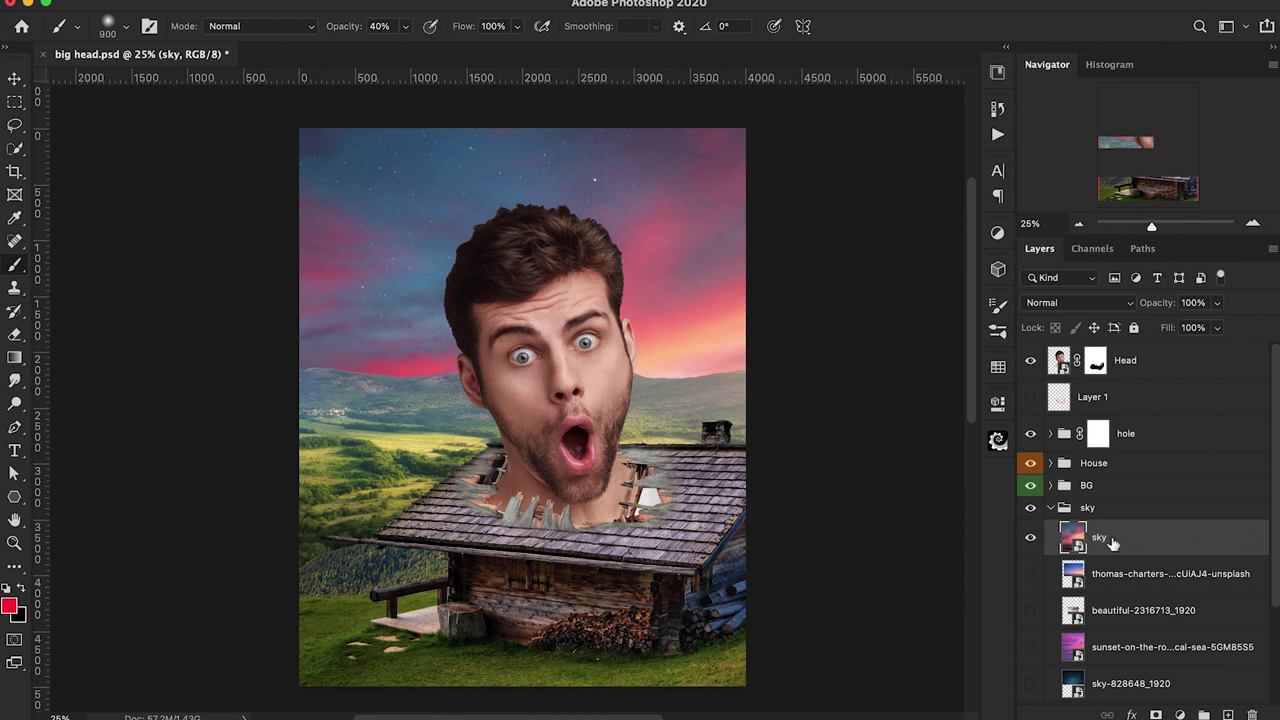
key(super+j)
key(super+j)
click(1030, 574)
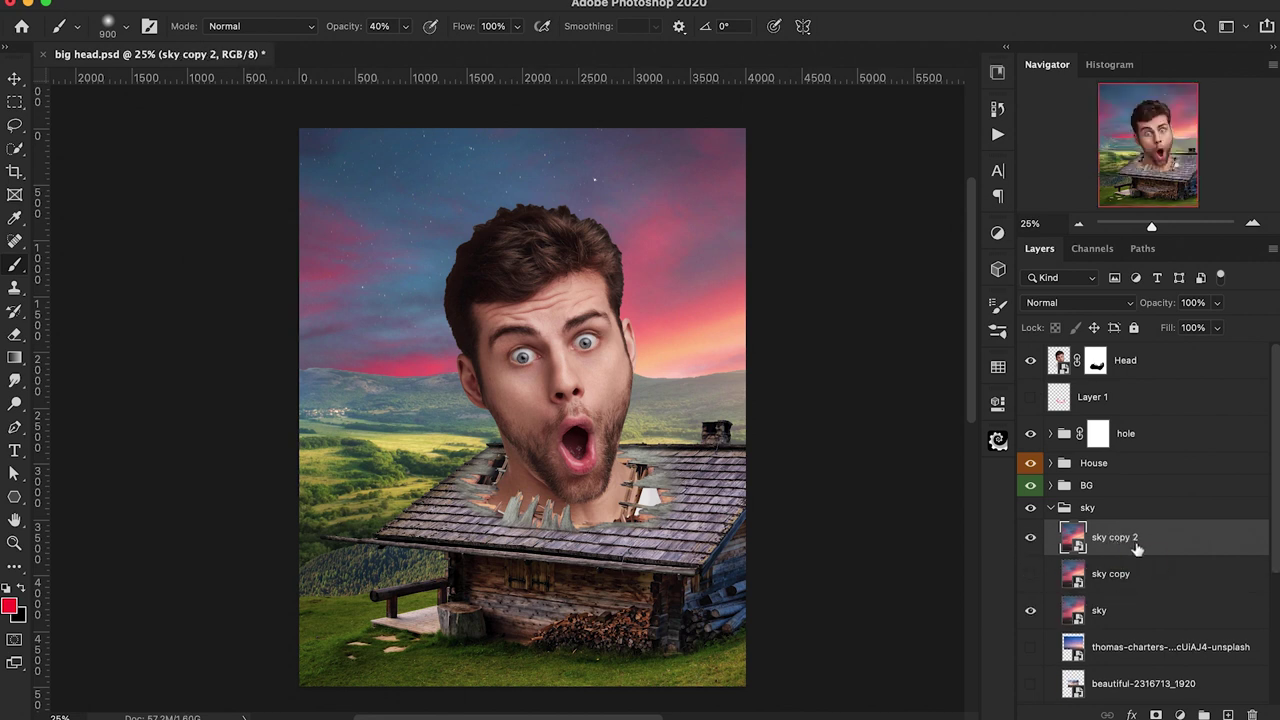
Squash the sky copy 2 layer to 15.61% height with Free Transform, move it down behind the hills and set its rotation to 0
key(super+t)
drag(522, 695, 516, 425)
drag(634, 229, 637, 290)
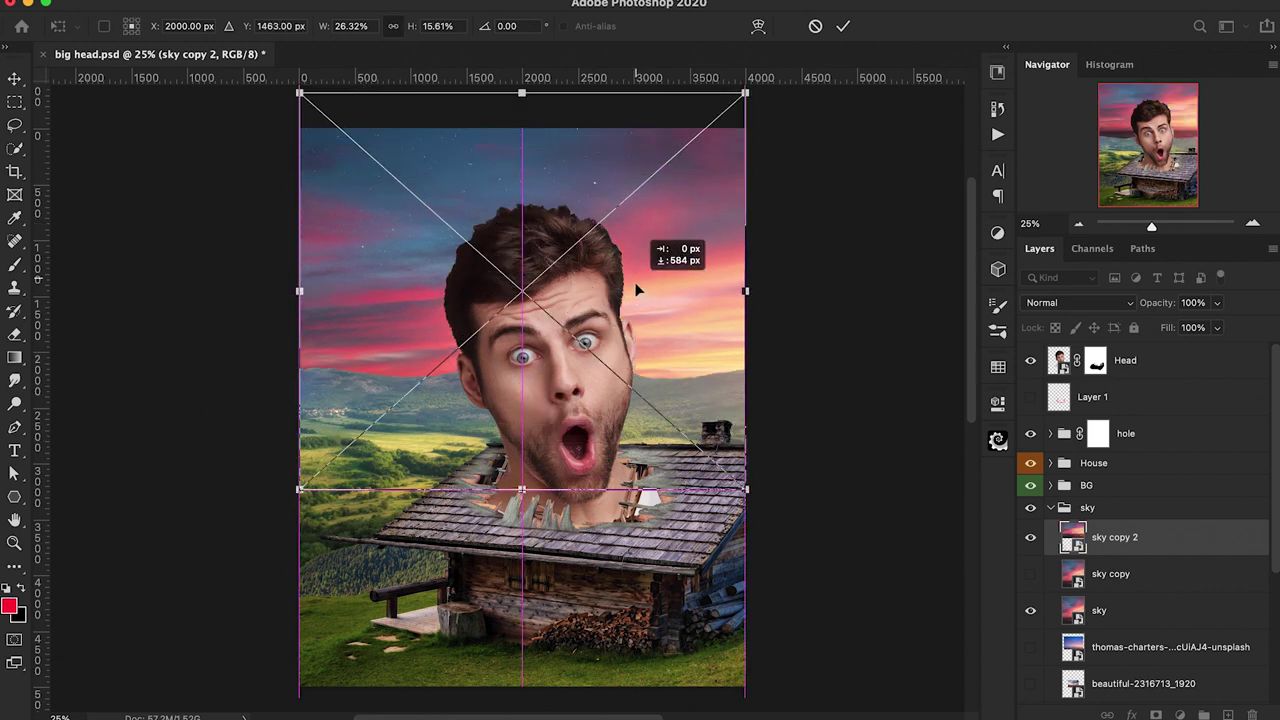
mouse_move(852, 275)
mouse_down()
mouse_move(900, 263)
mouse_move(852, 285)
mouse_up()
drag(680, 268, 680, 300)
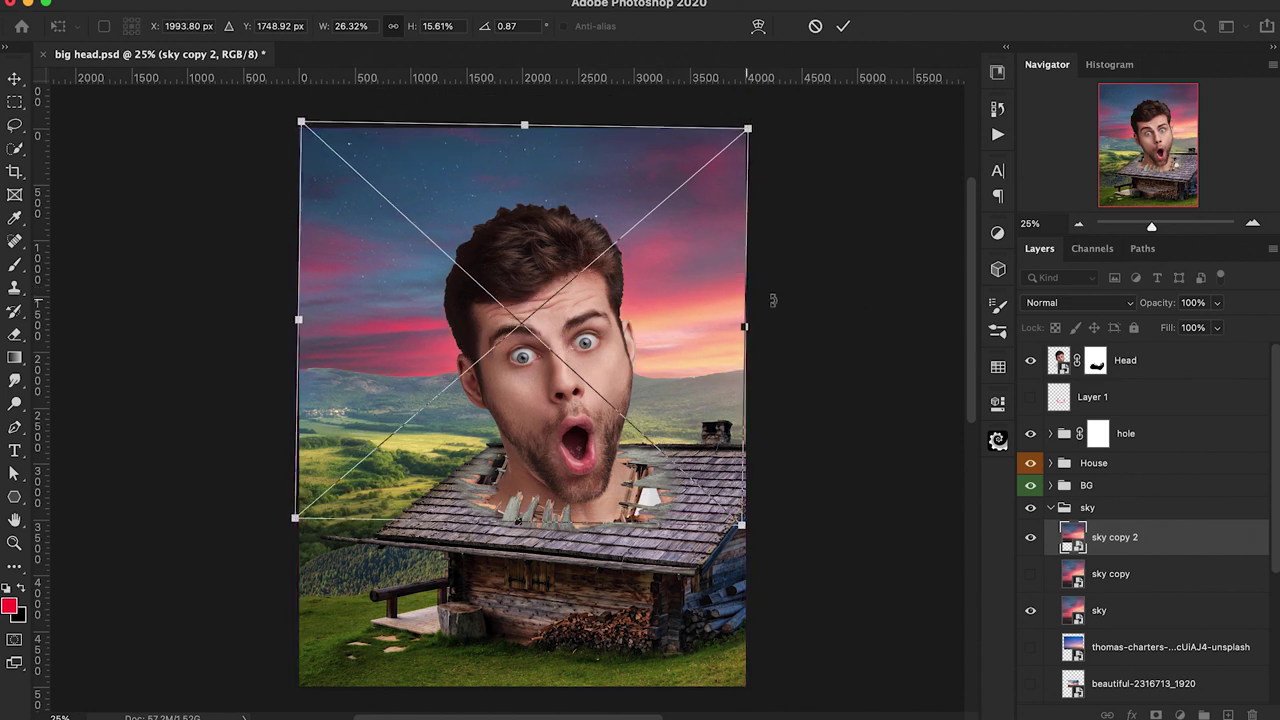
double_click(510, 26)
text(00)
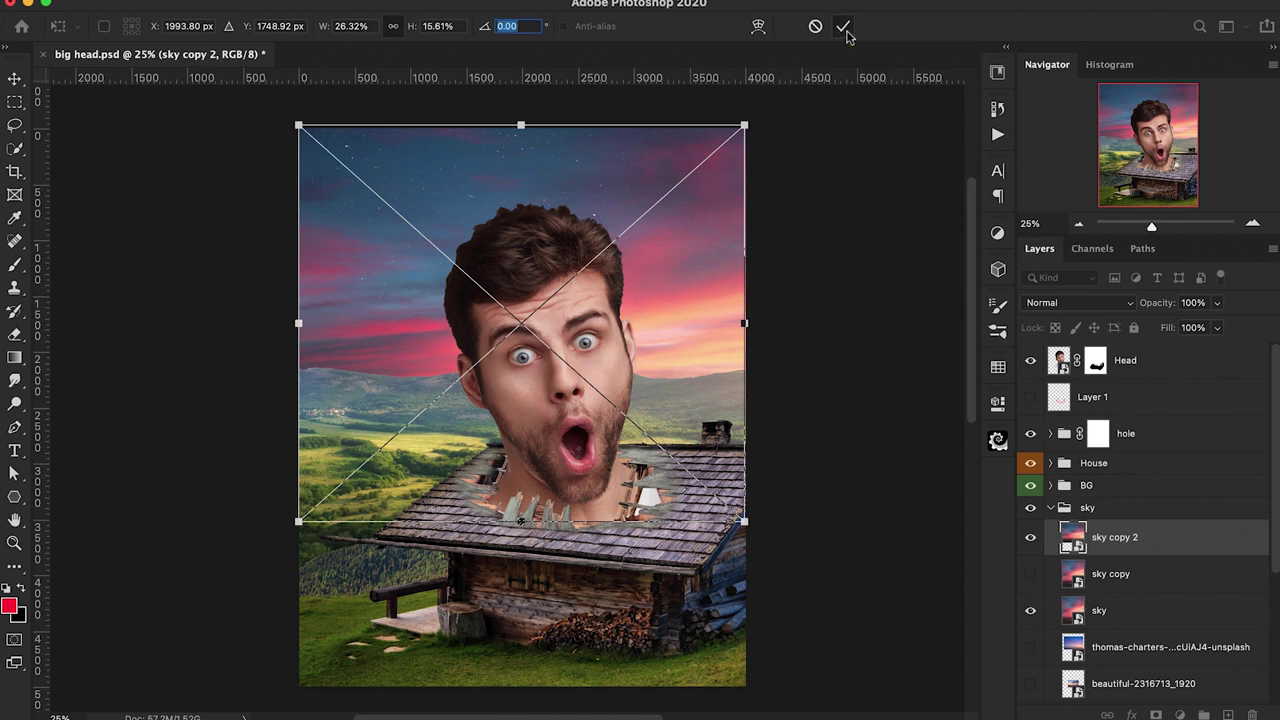
click(845, 28)
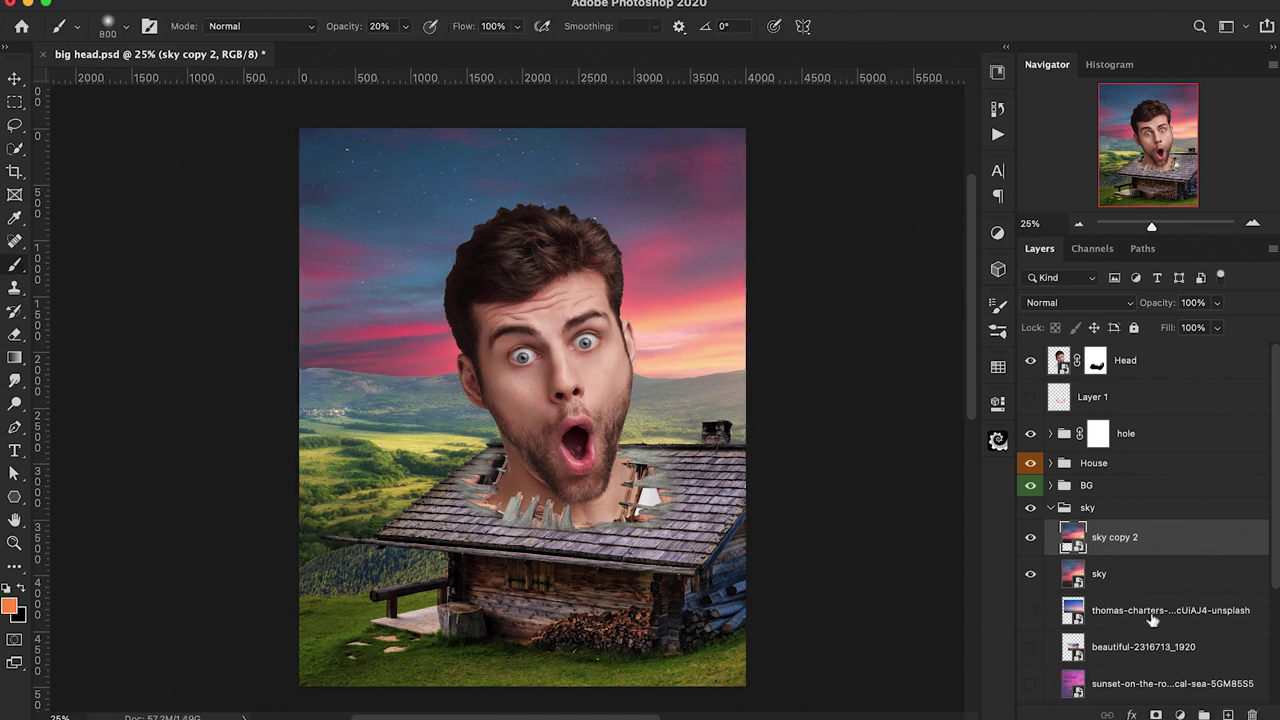
Place the sea-sunset-water-clouds-57705 copy layer at the top of the sky group and show it
scroll(1152, 620, down, 3)
drag(1143, 645, 1033, 388)
click(1031, 386)
Scale the sea sunset layer to 51.19%, rotate it -1.20° and position it over the left half of the sky
key(super+t)
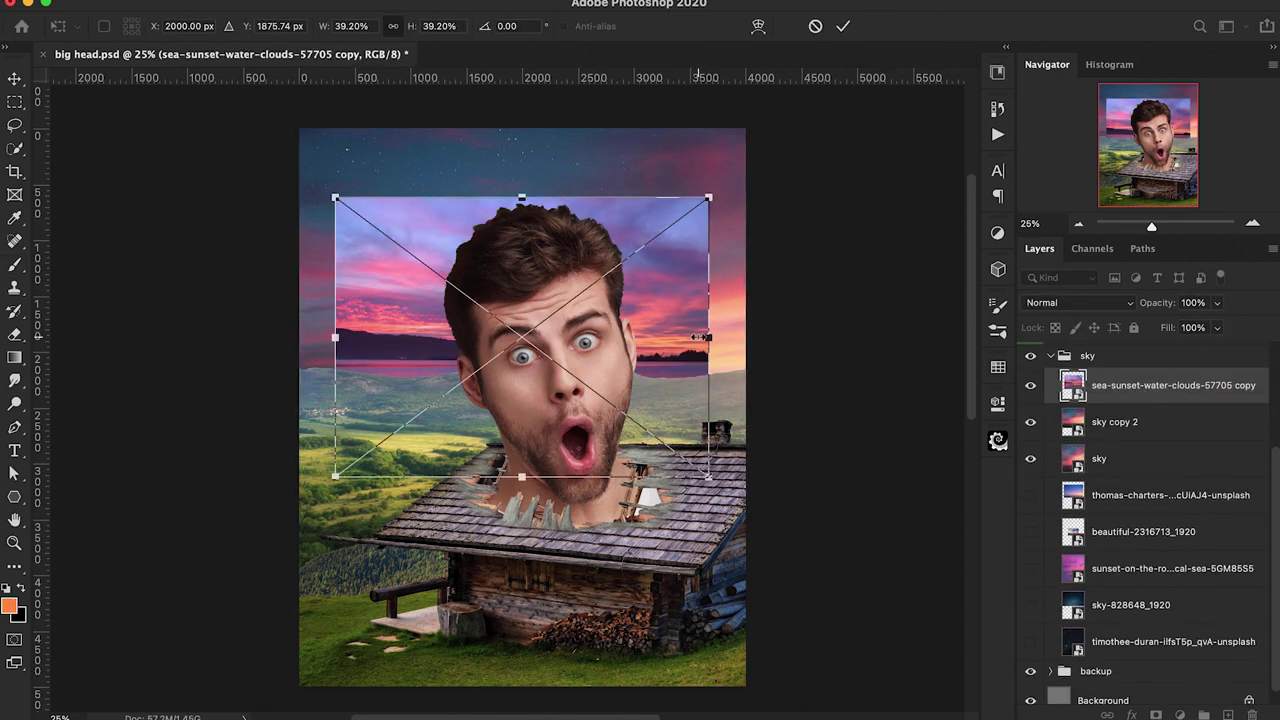
drag(705, 337, 759, 338)
drag(621, 341, 629, 388)
drag(805, 303, 804, 296)
drag(580, 373, 360, 362)
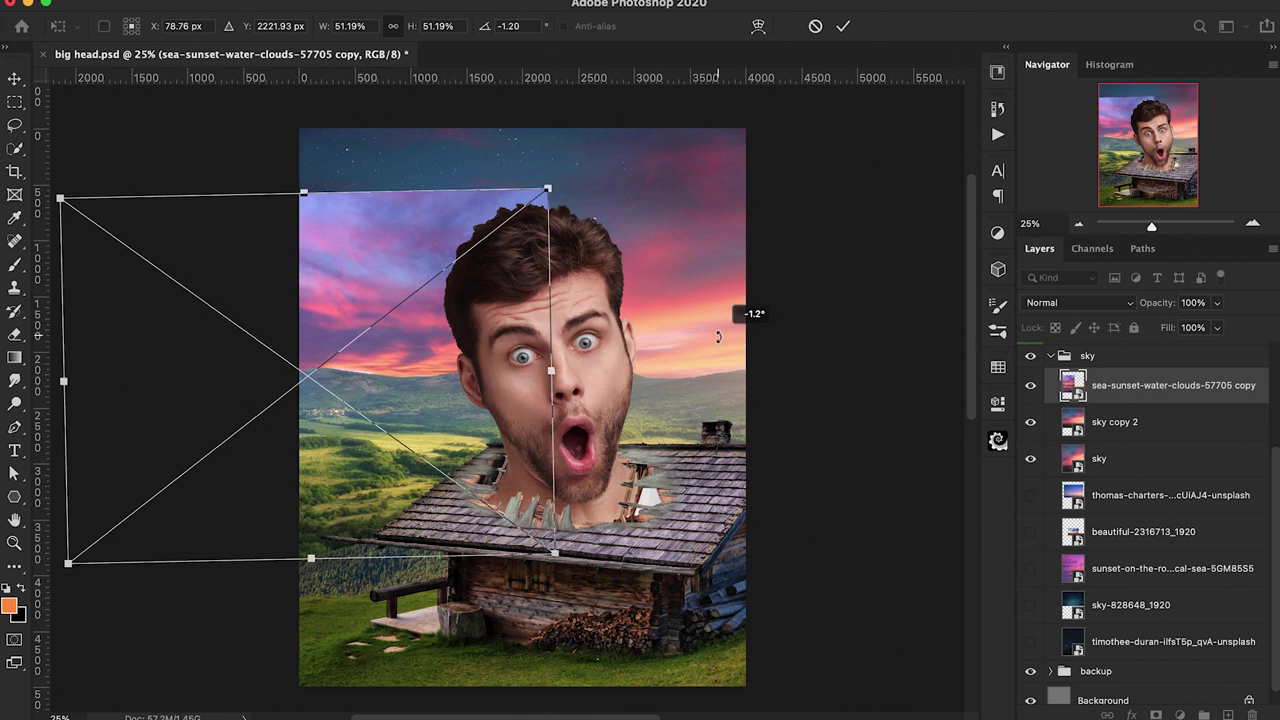
click(843, 26)
Add a layer mask to the sea sunset layer and hide its hard upper edge with an 800 px brush at 100% opacity
key(b)
click(1156, 715)
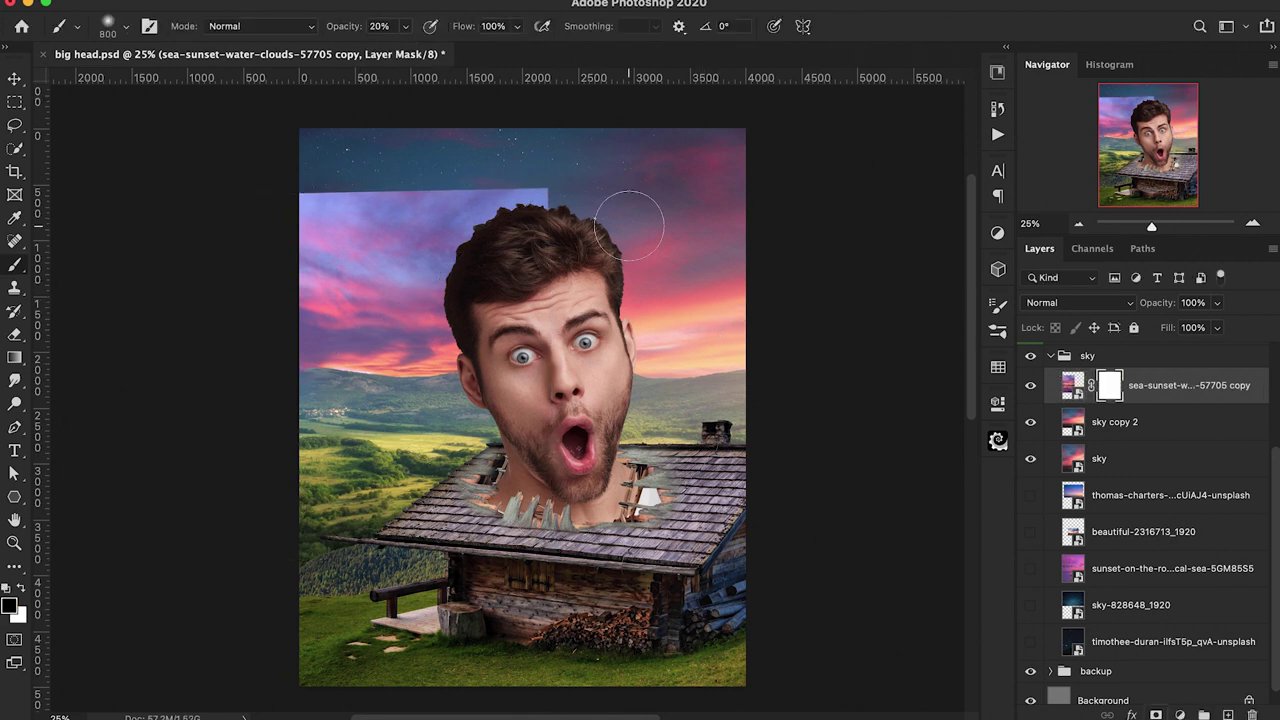
key(d)
key(x)
key(0)
mouse_move(486, 171)
mouse_down()
mouse_move(541, 187)
mouse_move(541, 255)
mouse_move(495, 273)
mouse_move(579, 245)
mouse_move(466, 280)
mouse_move(291, 267)
mouse_move(301, 228)
mouse_move(509, 194)
mouse_up()
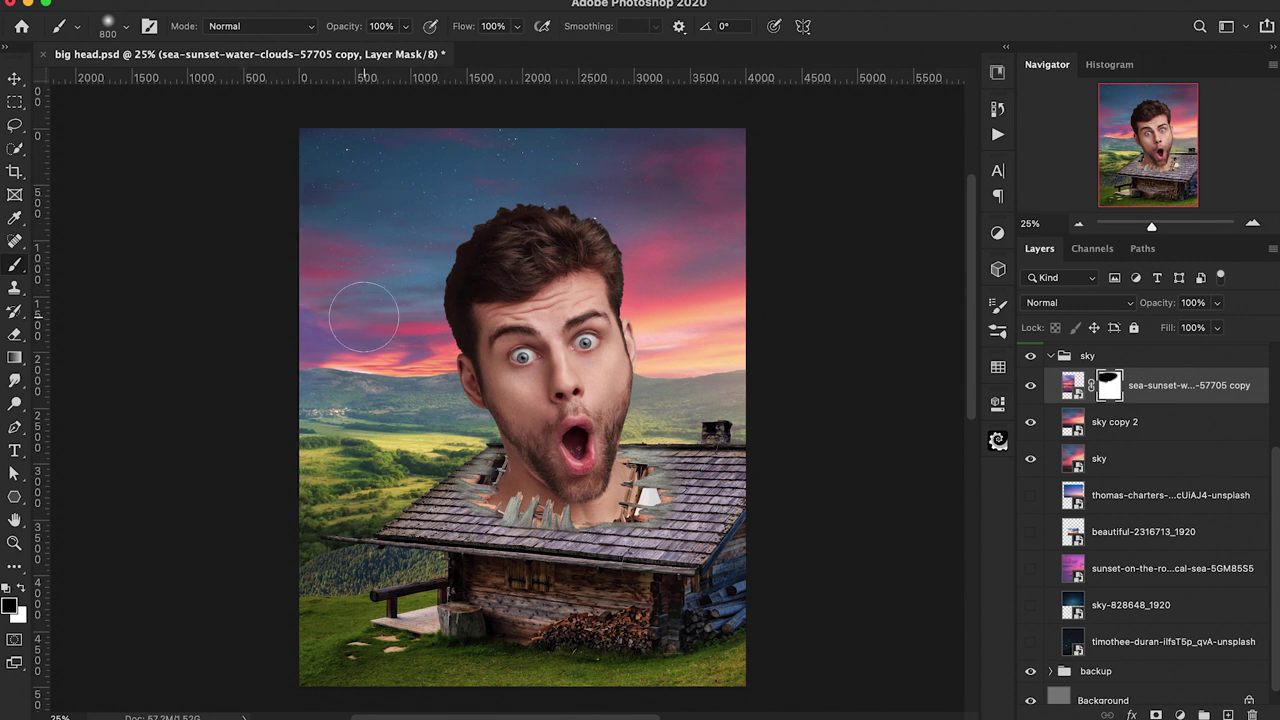
Fade the purple area at the sea sunset layer's left side on its mask, lowering the 800 px brush to 30% opacity
drag(360, 317, 229, 334)
key(3)
drag(317, 342, 274, 342)
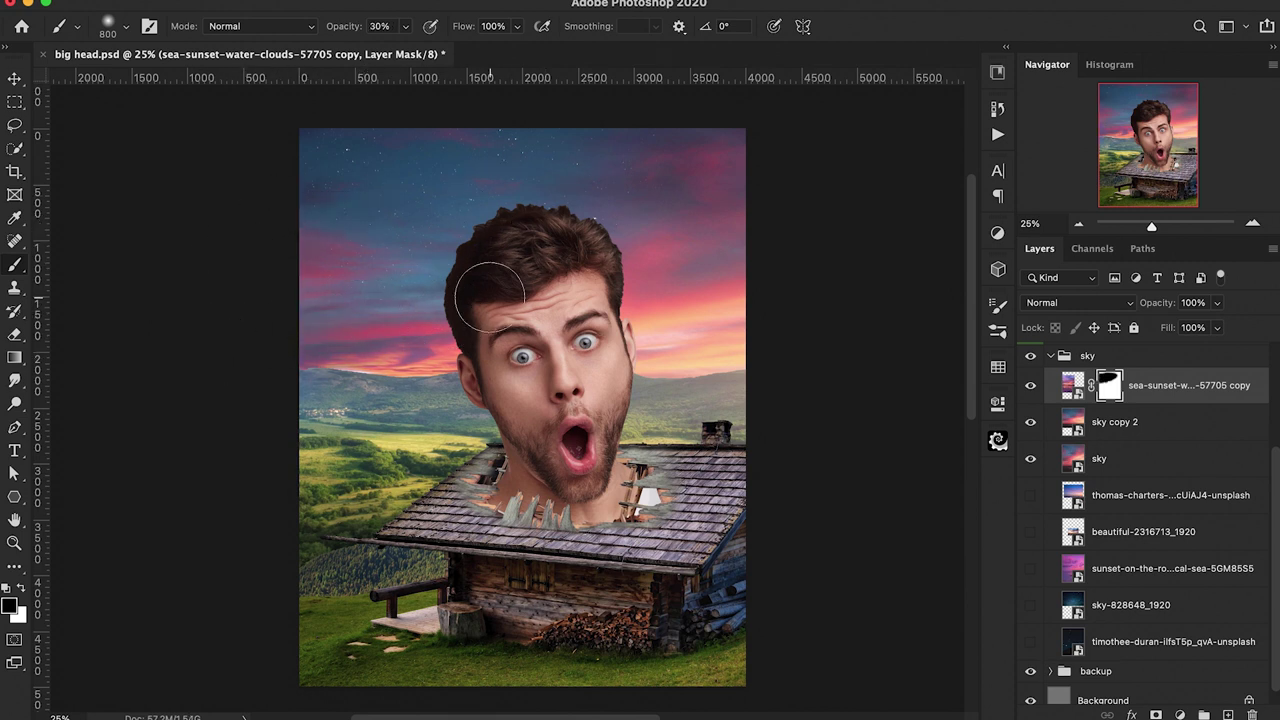
Blend the sea sunset mask along the left horizon using a 175 px brush at 80% and 40% opacity and a 400 px brush at 20%
key(bracketleft)
key(bracketleft)
key(bracketleft)
key(bracketleft)
key(bracketleft)
key(bracketleft)
key(bracketleft)
key(bracketleft)
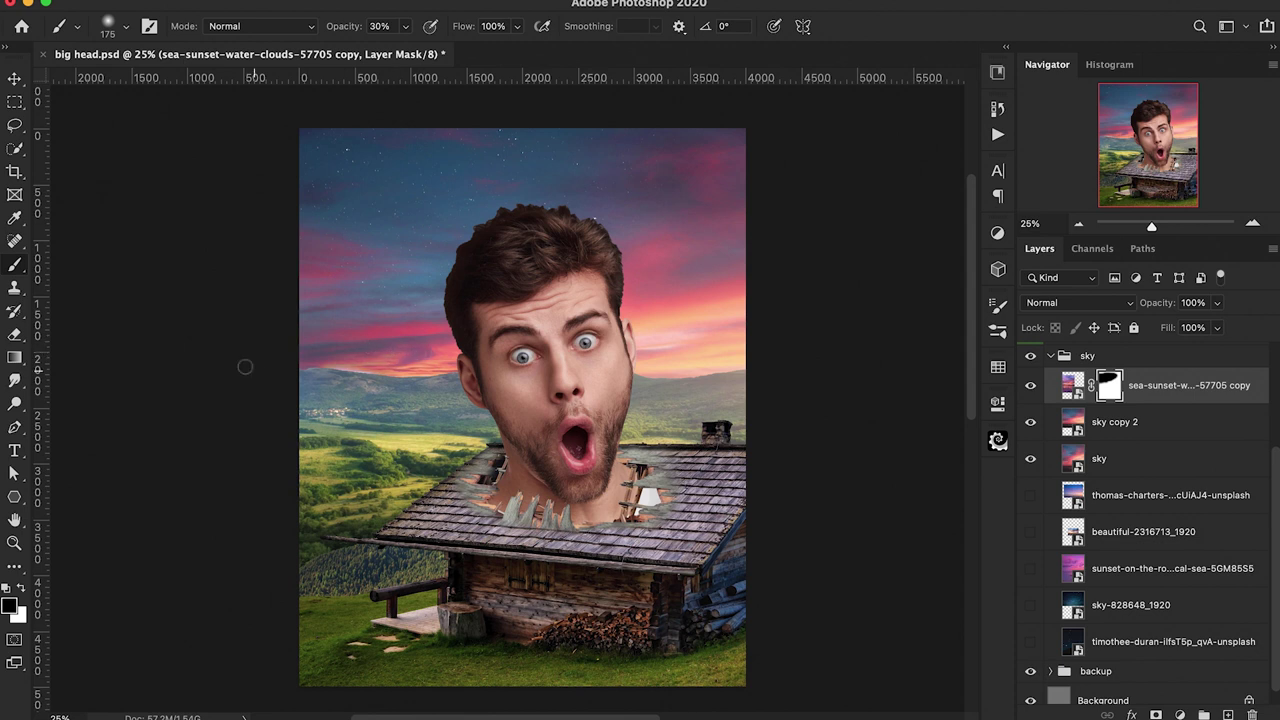
key(x)
key(8)
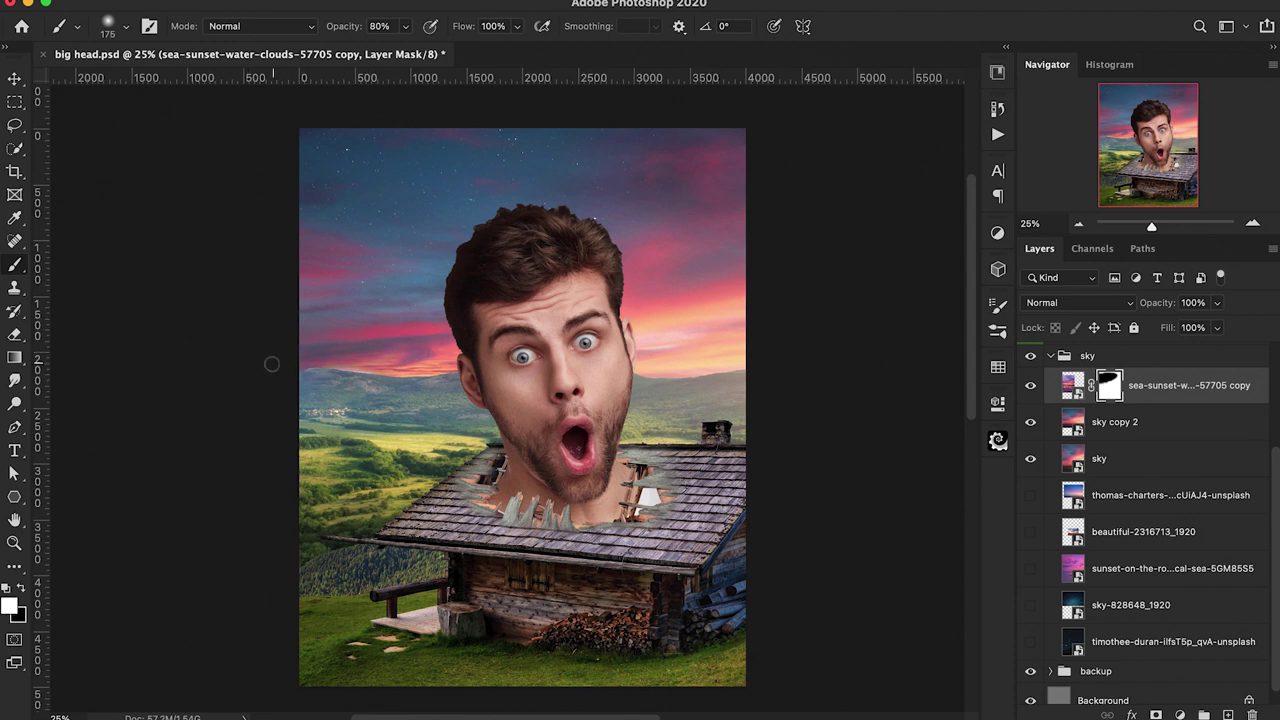
key(x)
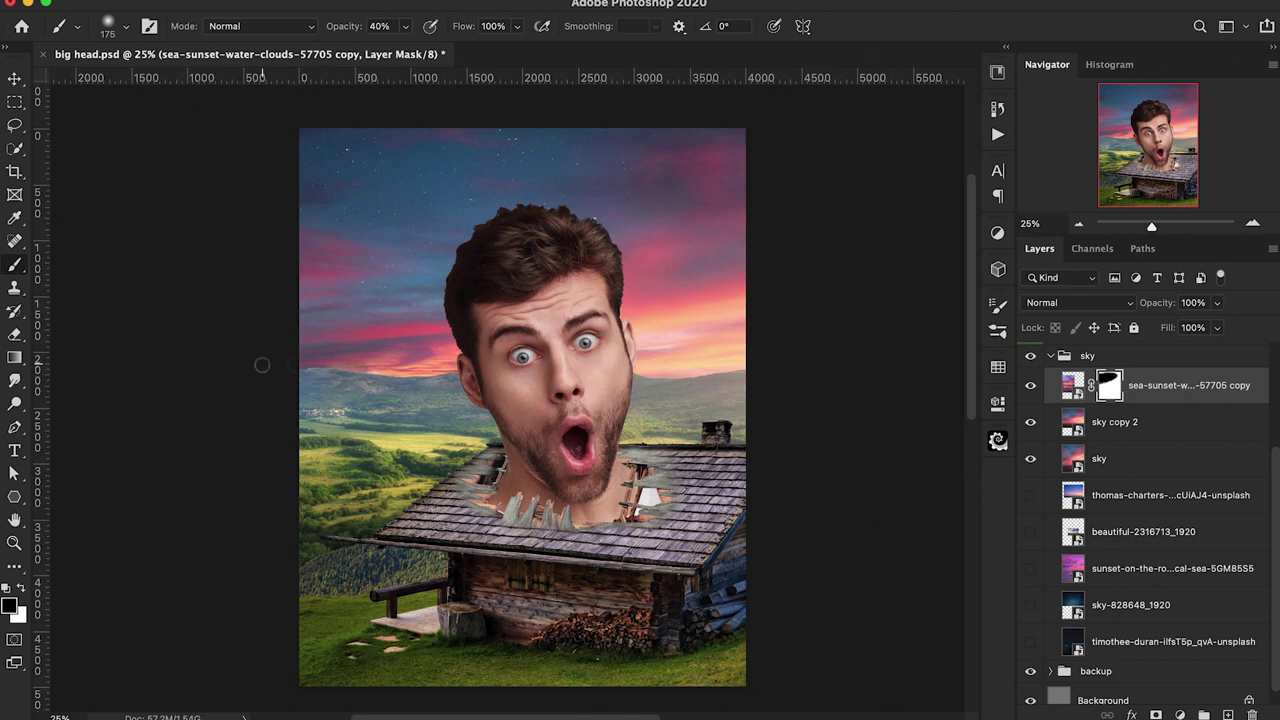
key(x)
key(])
key(])
key(])
key(])
key(])
key(2)
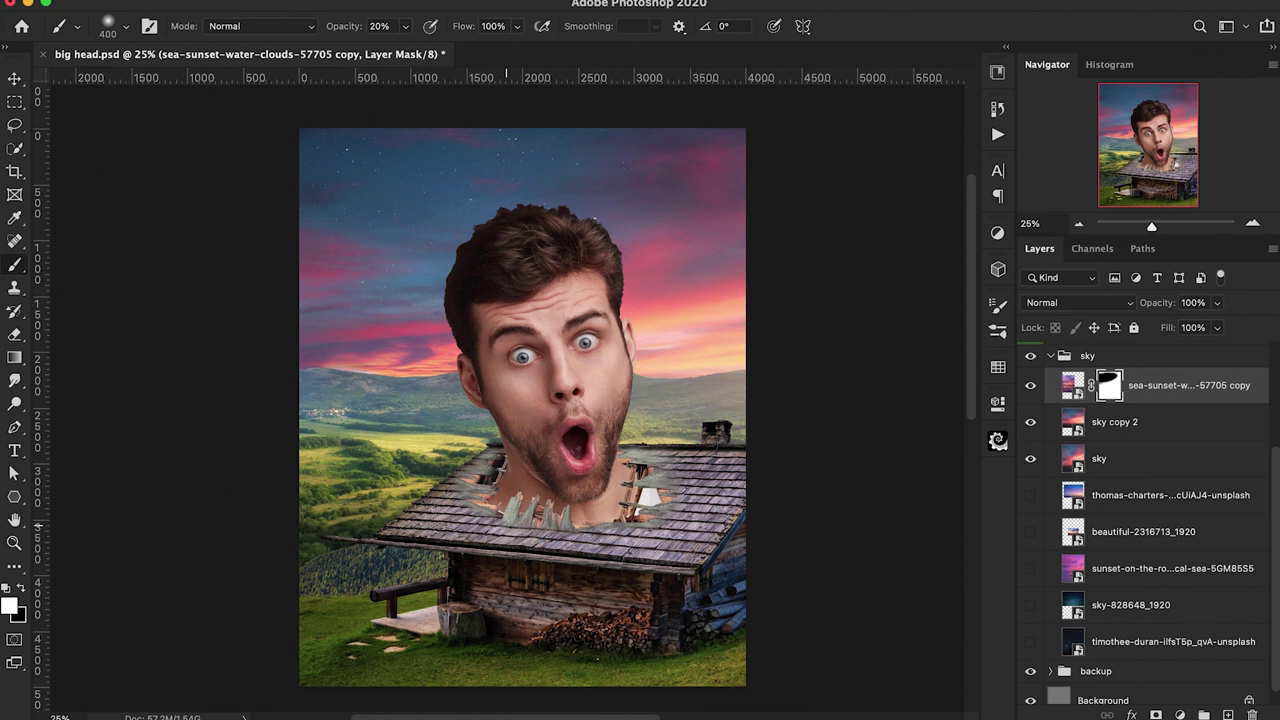
Group the three visible sky layers and move the new group out above the sky group
shift+click(1175, 458)
key(ctrl+g)
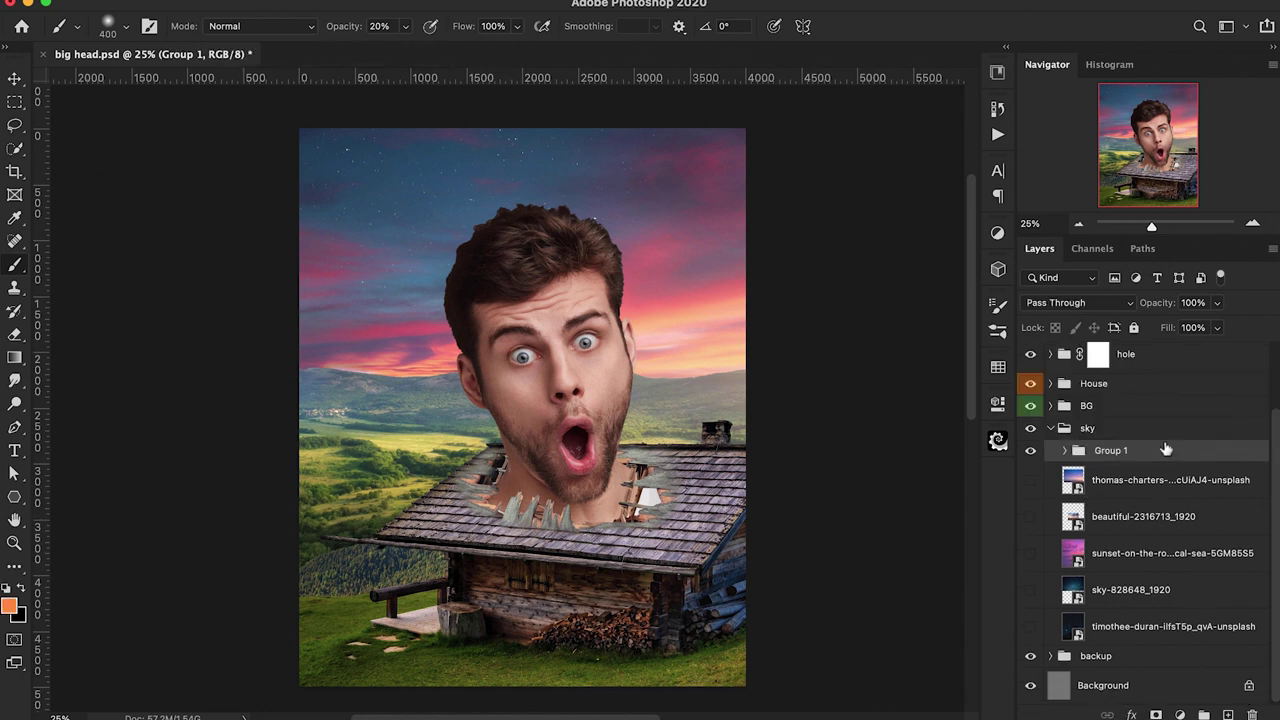
drag(1168, 451, 1161, 425)
click(1050, 451)
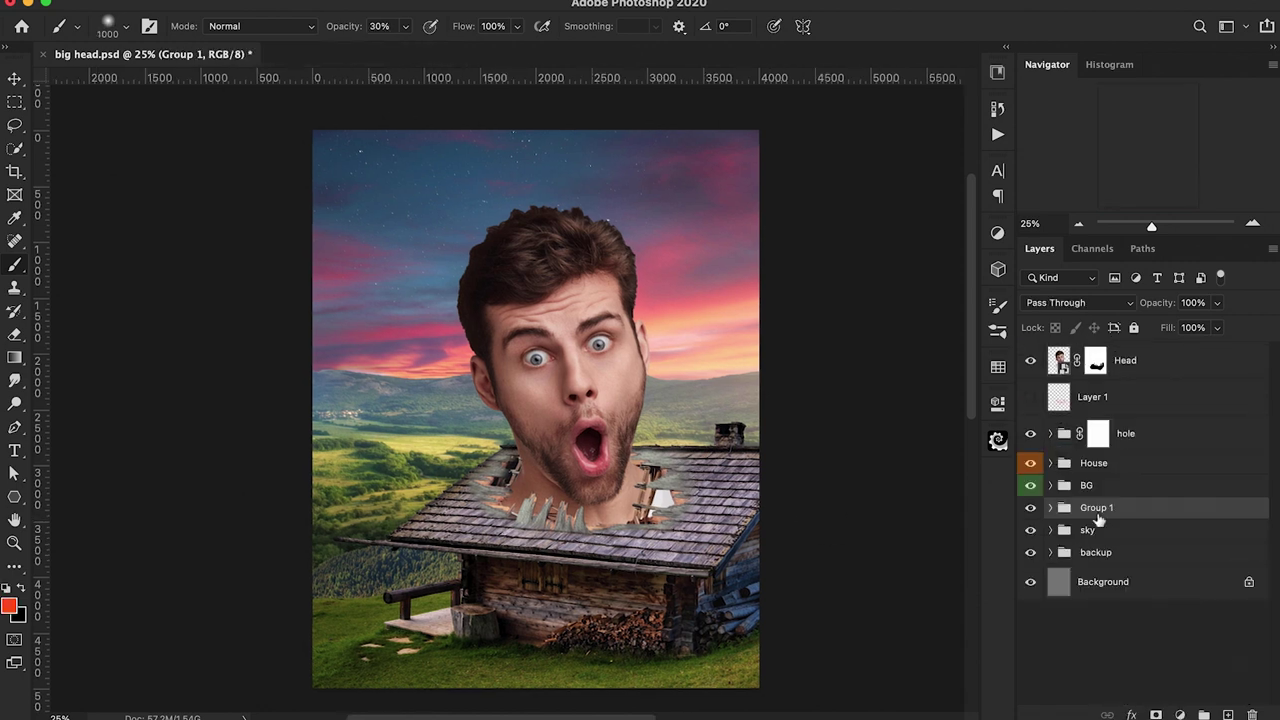
Rename Group 1 as sky
double_click(1096, 507)
text(sky)
key(Return)
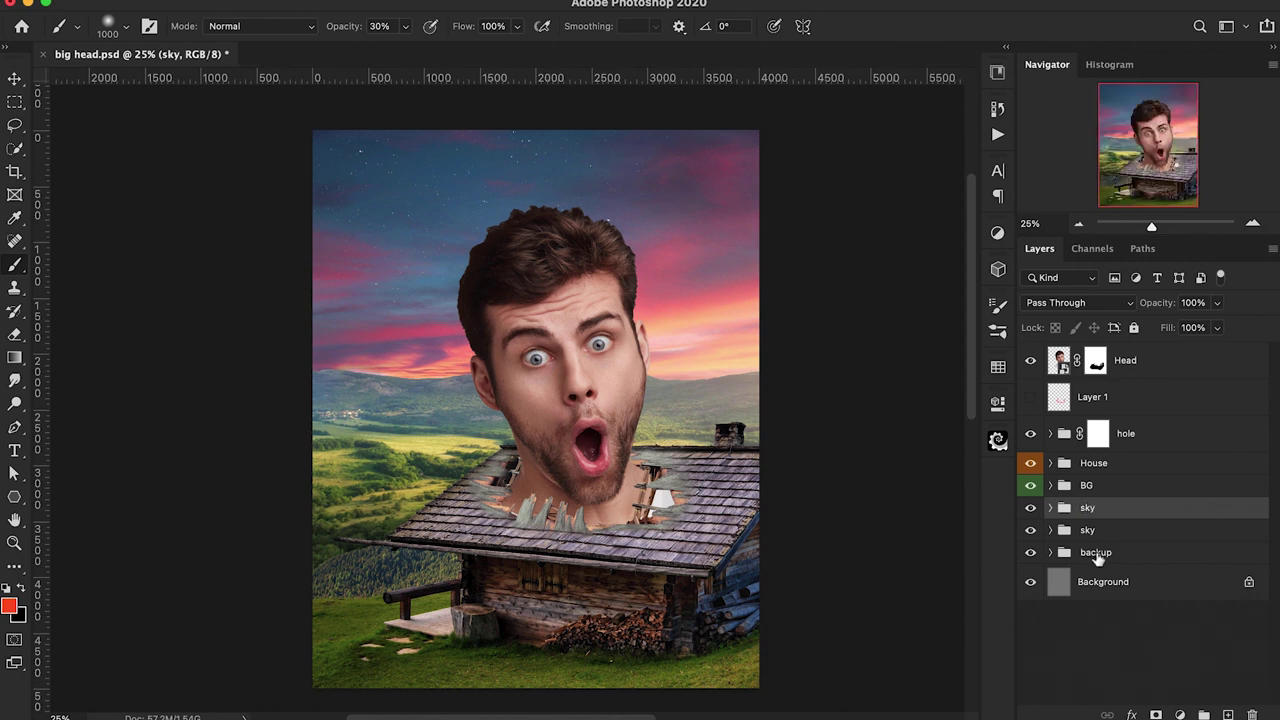
Rename the old sky group as sky backups and hide it
double_click(1088, 530)
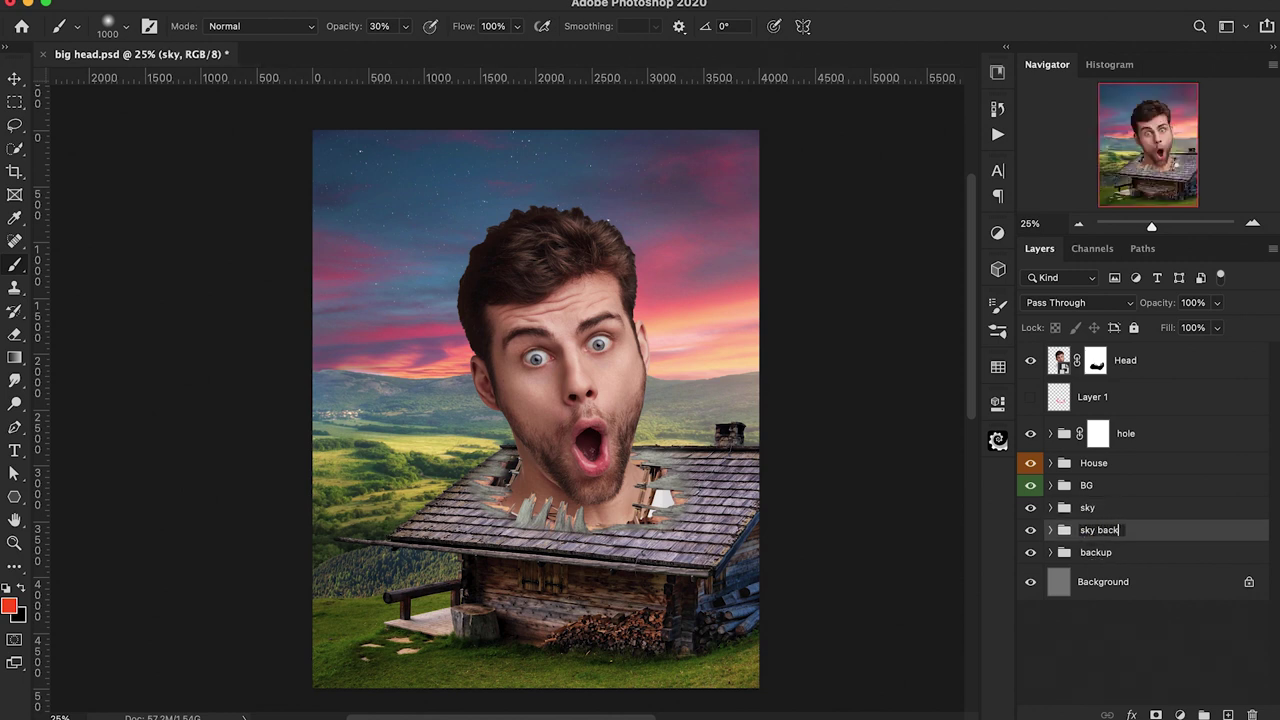
text(sky backups)
key(Return)
click(1031, 530)
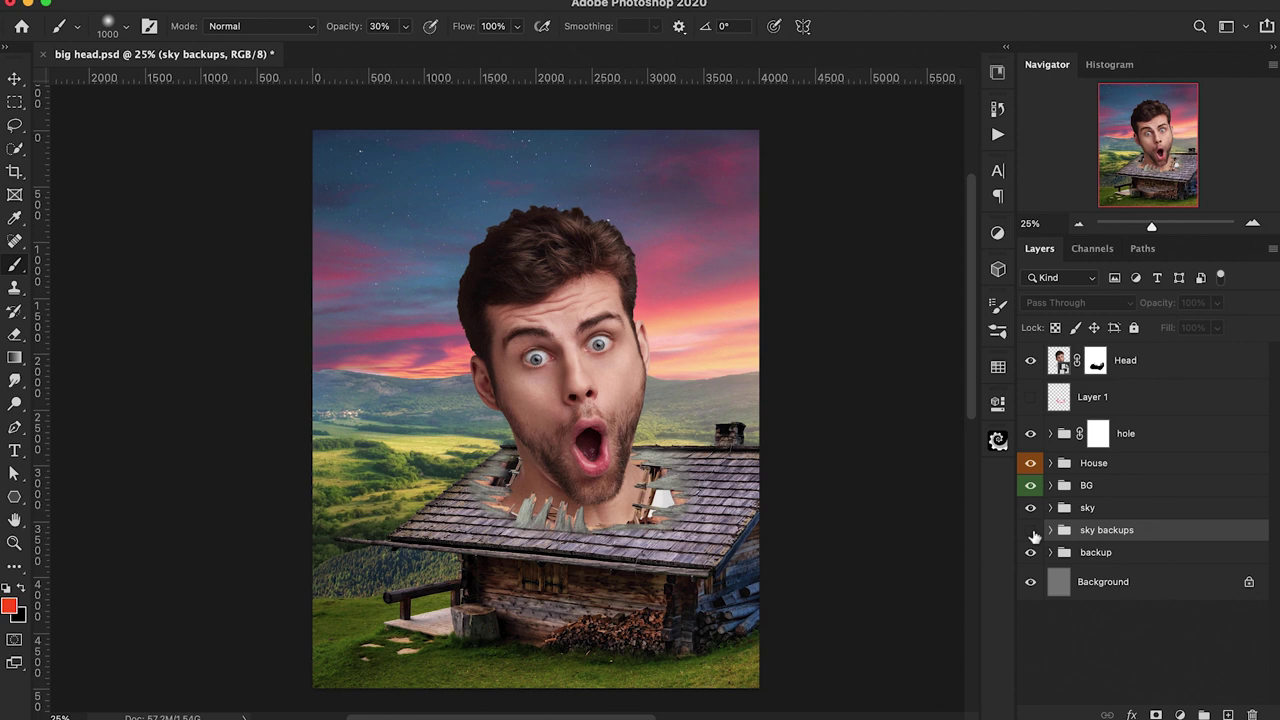
Add a Color Balance adjustment clipped to the sky group, with midtones at red +41 and blue about +32
click(1108, 511)
click(1180, 714)
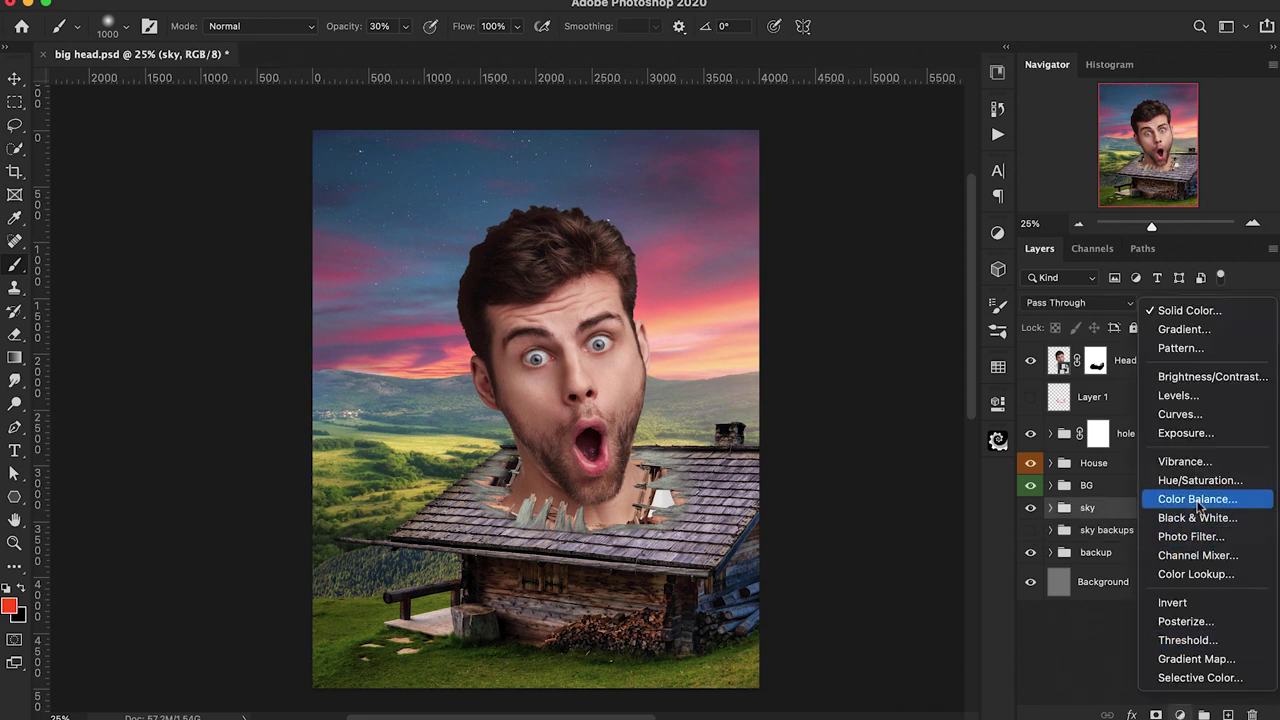
click(1170, 502)
alt+click(1055, 532)
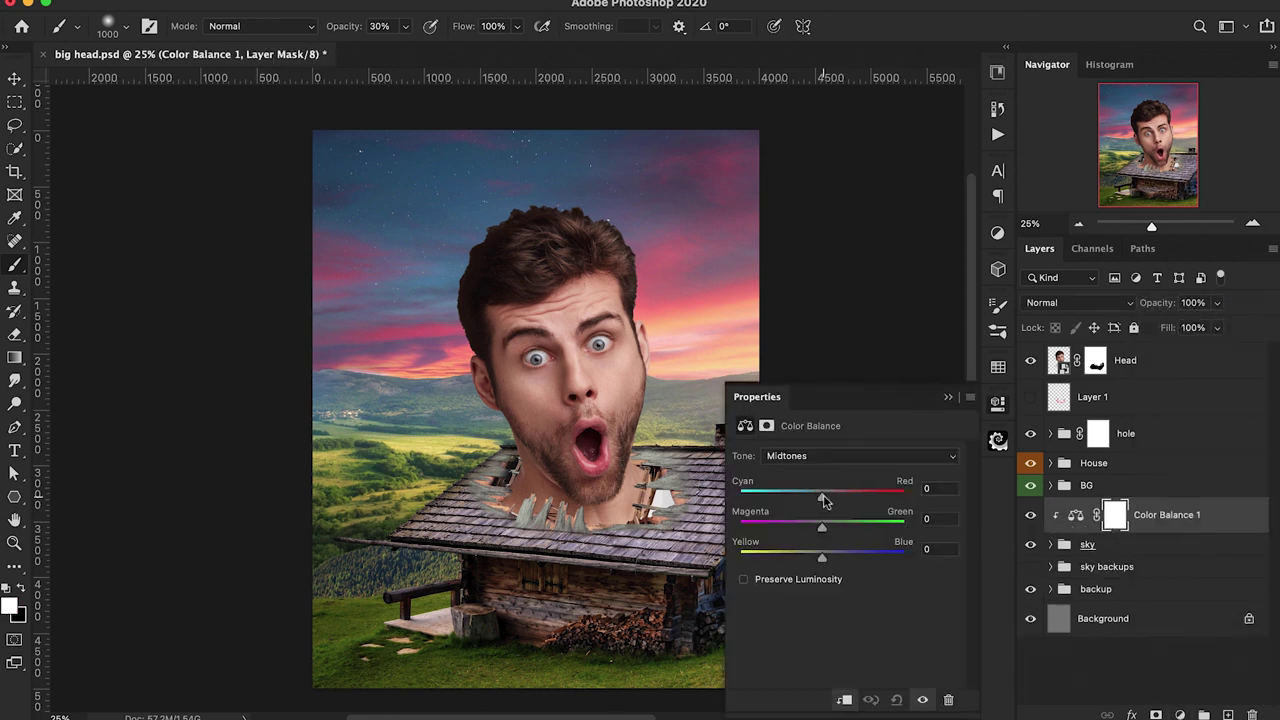
drag(822, 497, 855, 497)
drag(821, 557, 840, 565)
click(855, 496)
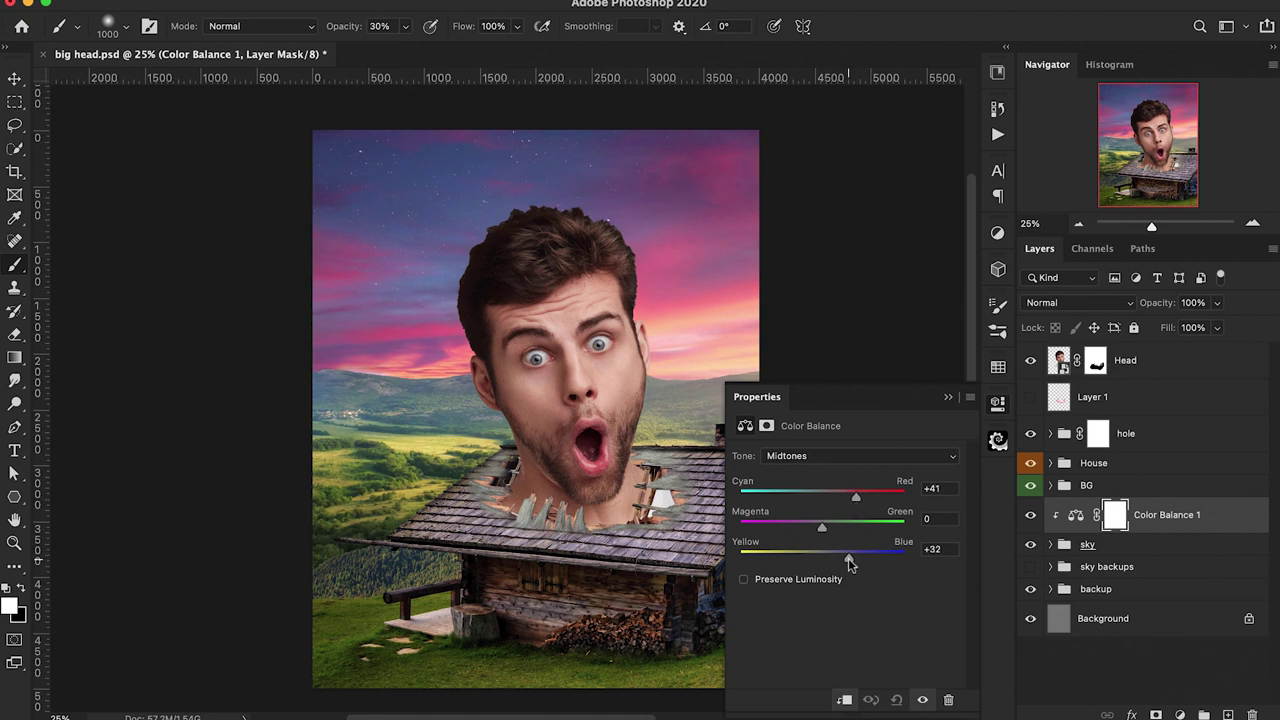
drag(849, 564, 821, 531)
click(948, 398)
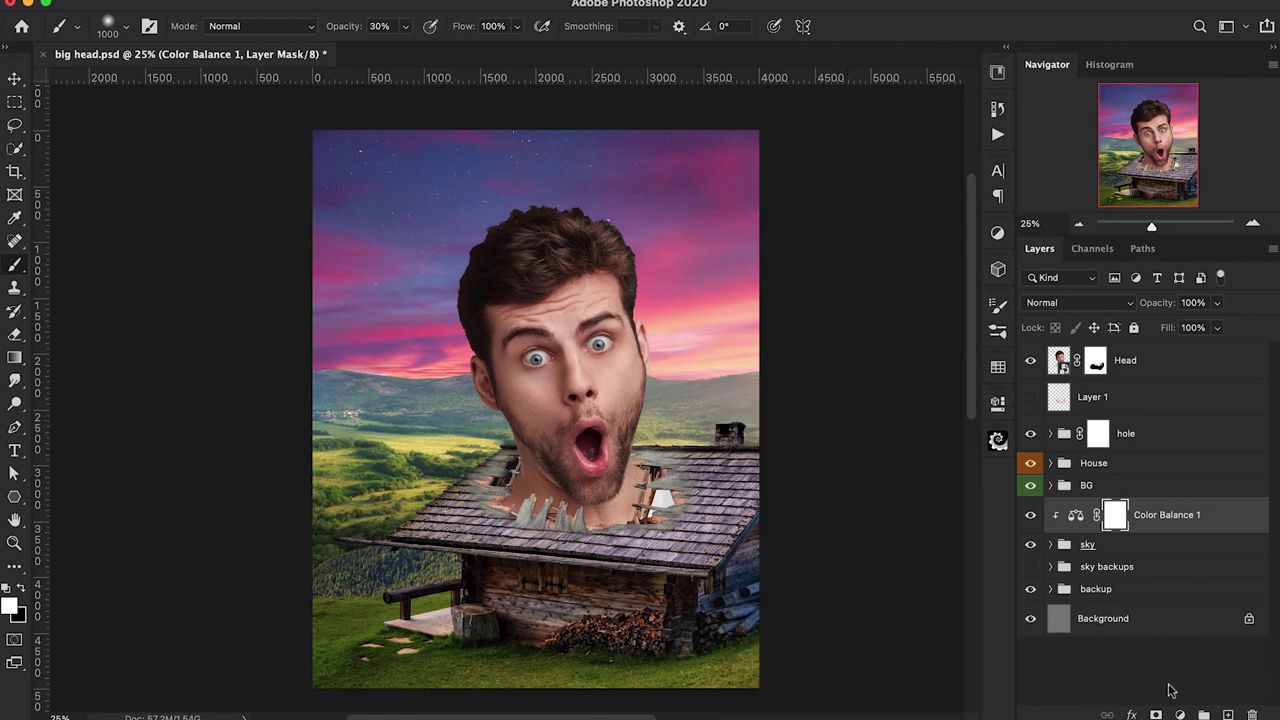
Add a clipped Levels adjustment directly above the sky group and raise its black input level slightly
click(1151, 549)
click(1180, 714)
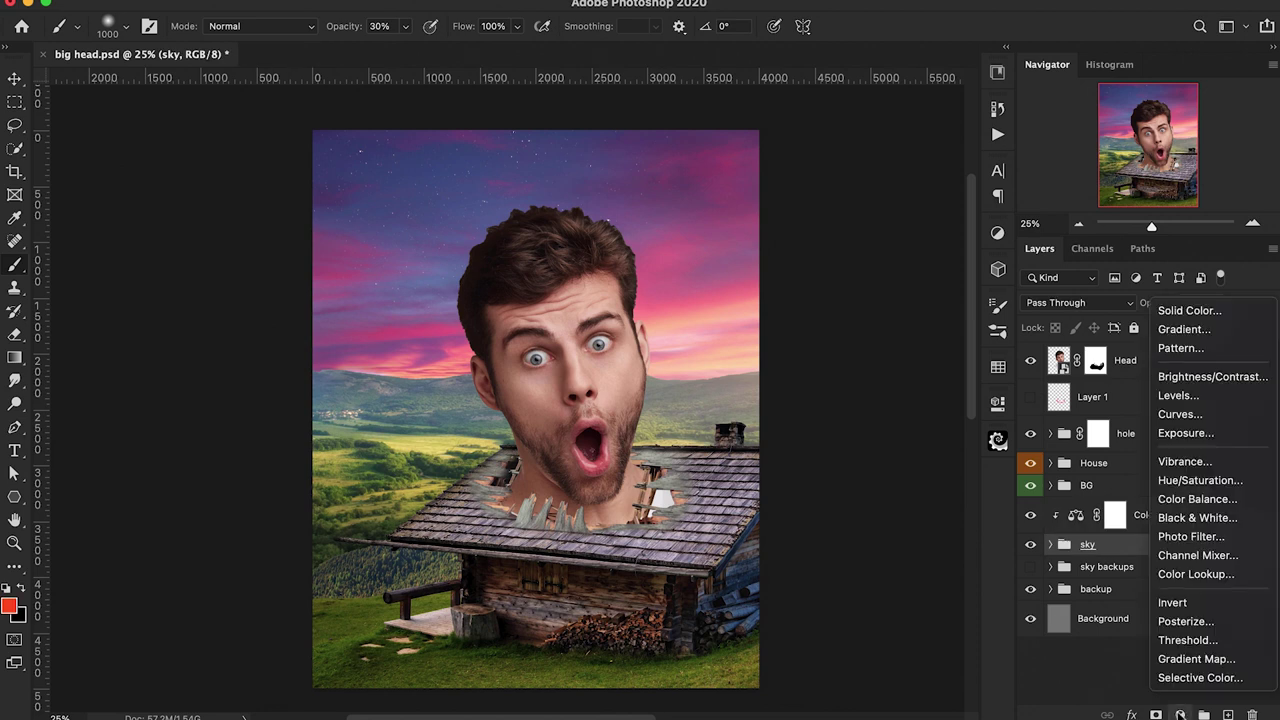
click(1176, 398)
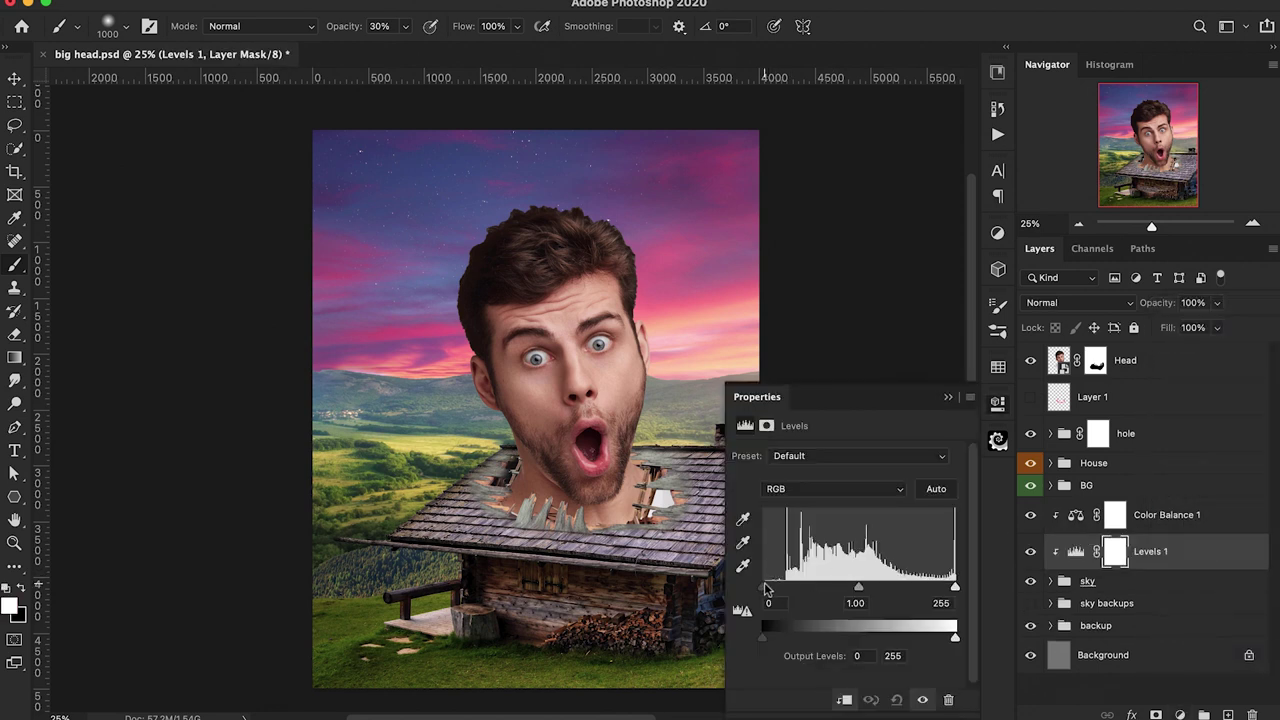
drag(766, 588, 771, 593)
click(967, 398)
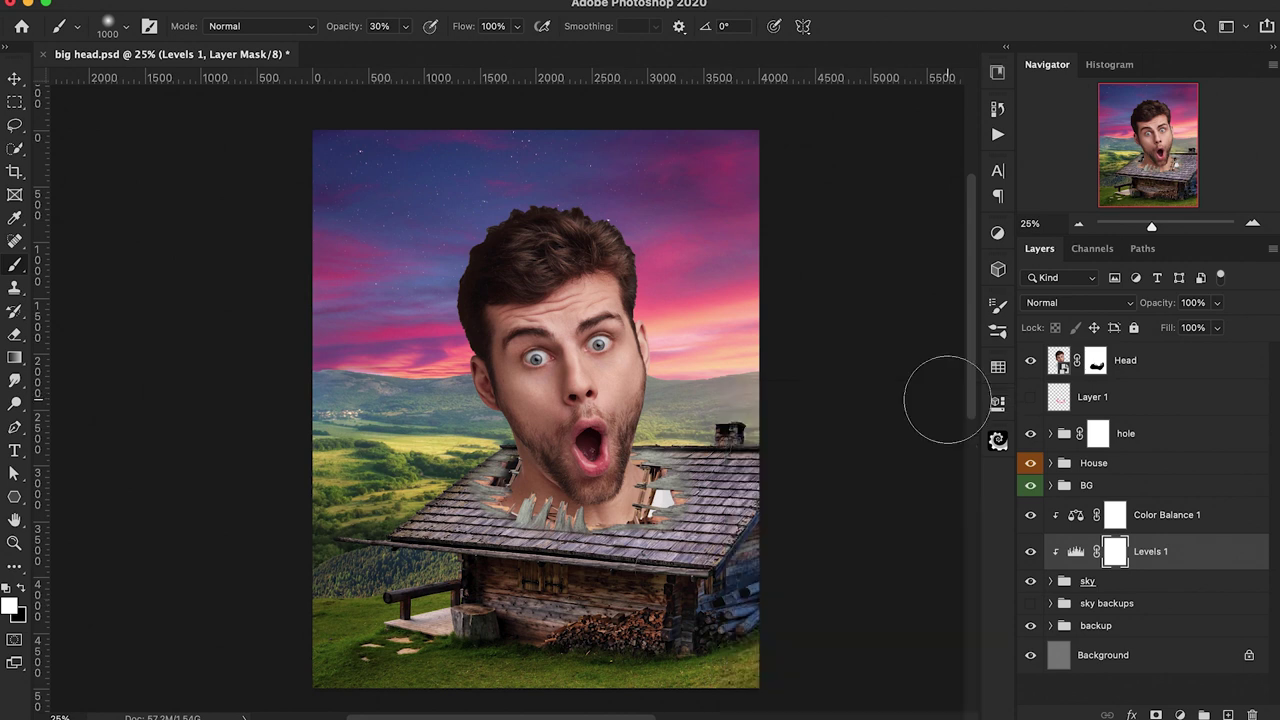
Paint black at 70% opacity on the sky Color Balance mask along both sides of the horizon
click(1115, 514)
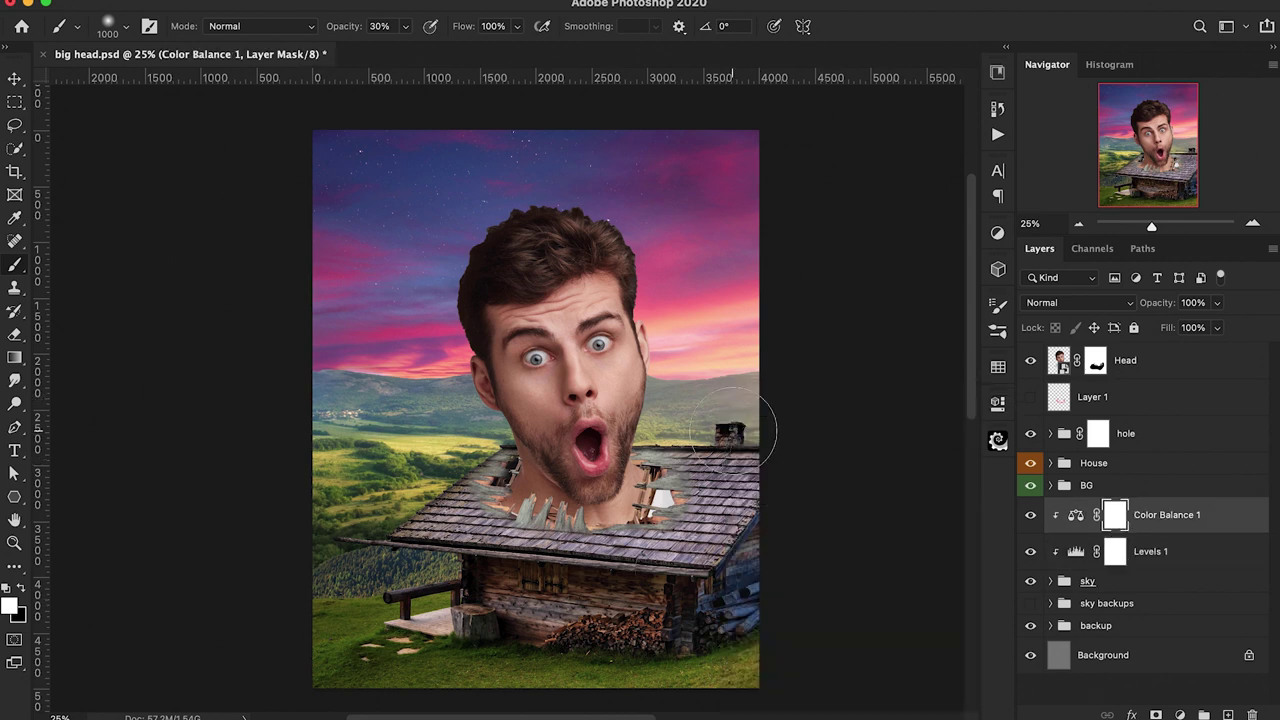
key(x)
key(7)
mouse_move(742, 389)
mouse_down()
mouse_move(660, 387)
mouse_move(768, 333)
mouse_up()
drag(472, 392, 355, 427)
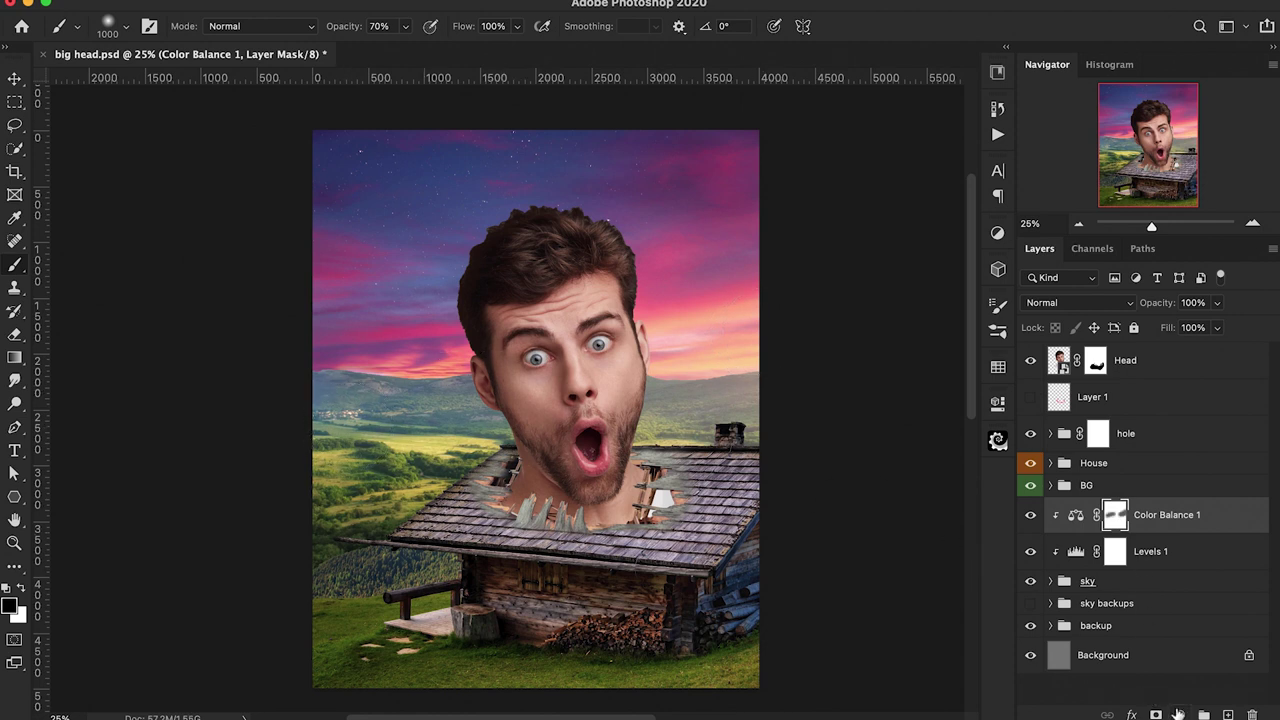
Clip a second Color Balance to the sky, with highlights at red +13 and blue +29, and compare the sky with and without it
click(1178, 713)
click(1108, 491)
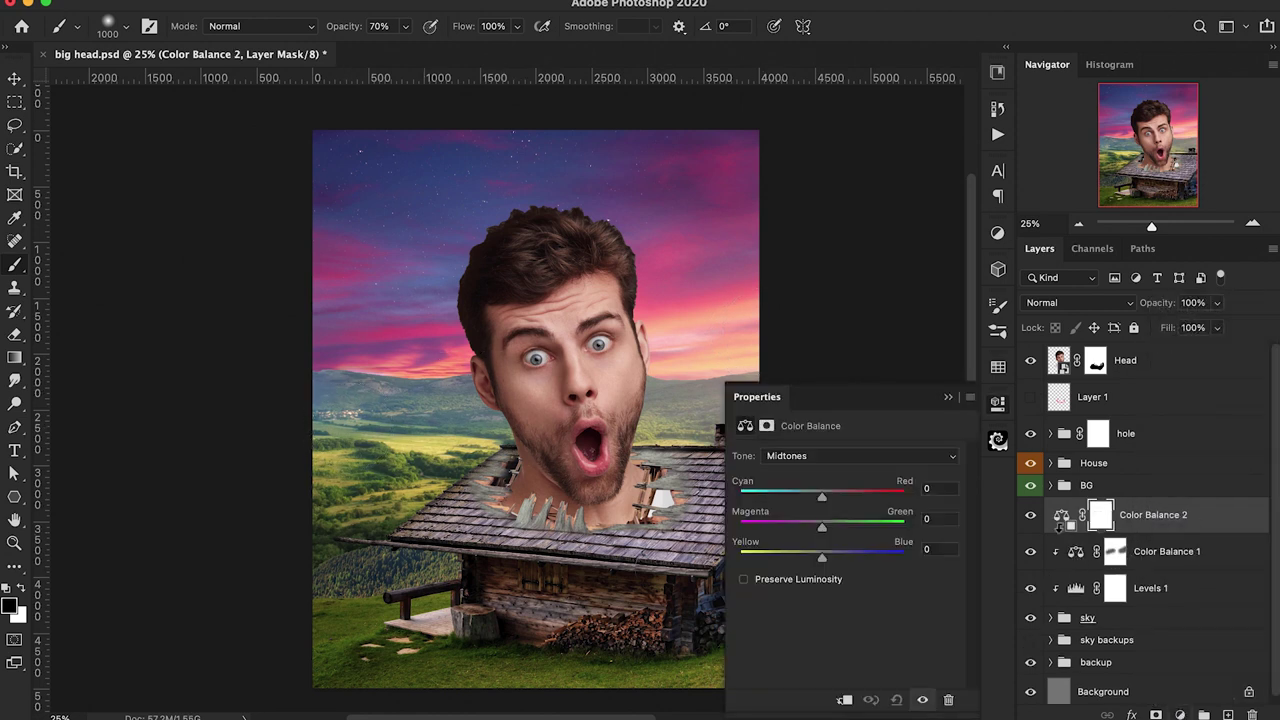
alt+click(1062, 527)
scroll(570, 582, right, 3)
drag(821, 557, 847, 562)
click(847, 457)
click(845, 474)
drag(822, 500, 831, 505)
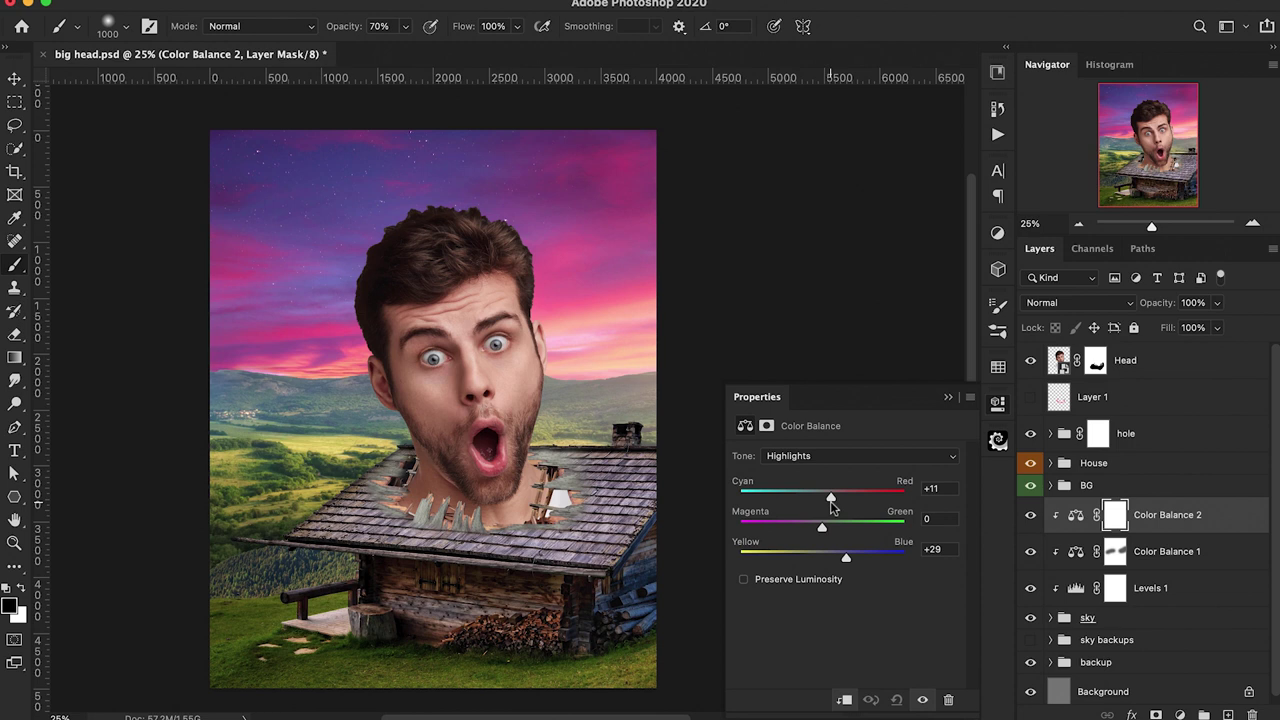
click(847, 456)
click(800, 455)
click(1031, 515)
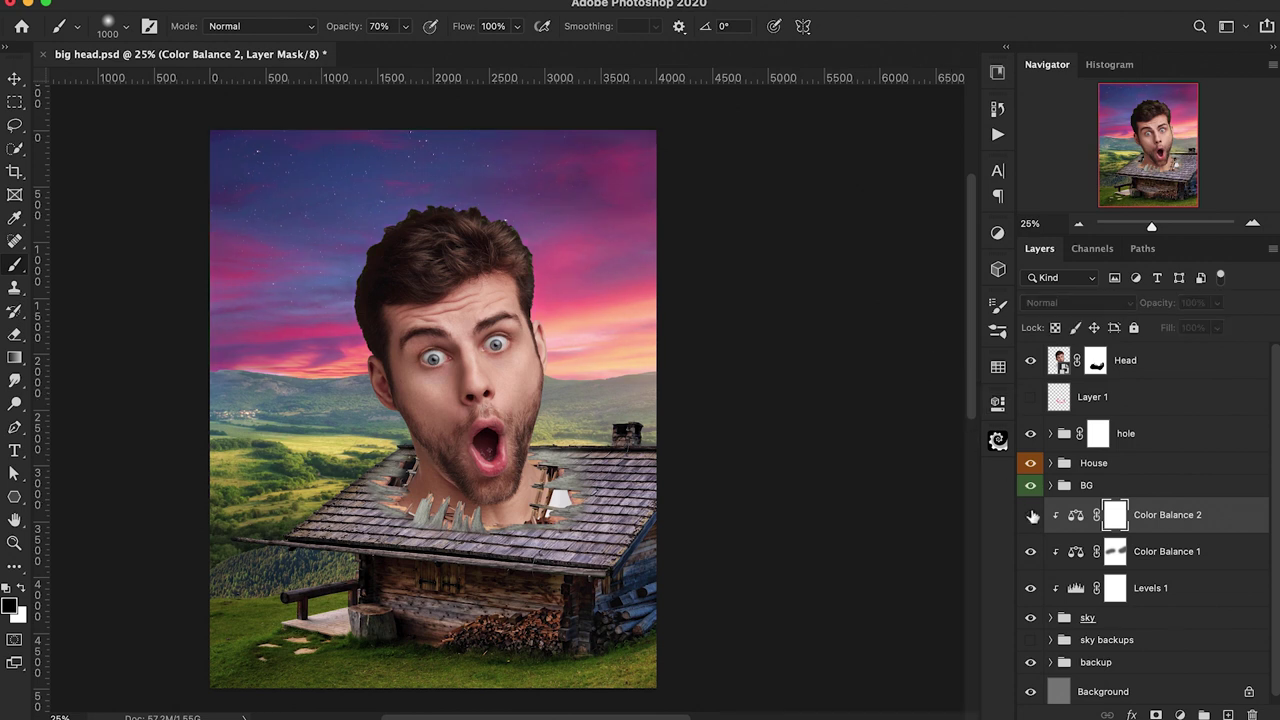
click(1031, 515)
Mask the second Color Balance off the upper sky with a 1300 px black brush at 70% opacity
key(])
key(])
key(])
mouse_move(600, 207)
mouse_down()
mouse_move(546, 154)
mouse_move(182, 298)
mouse_up()
key(x)
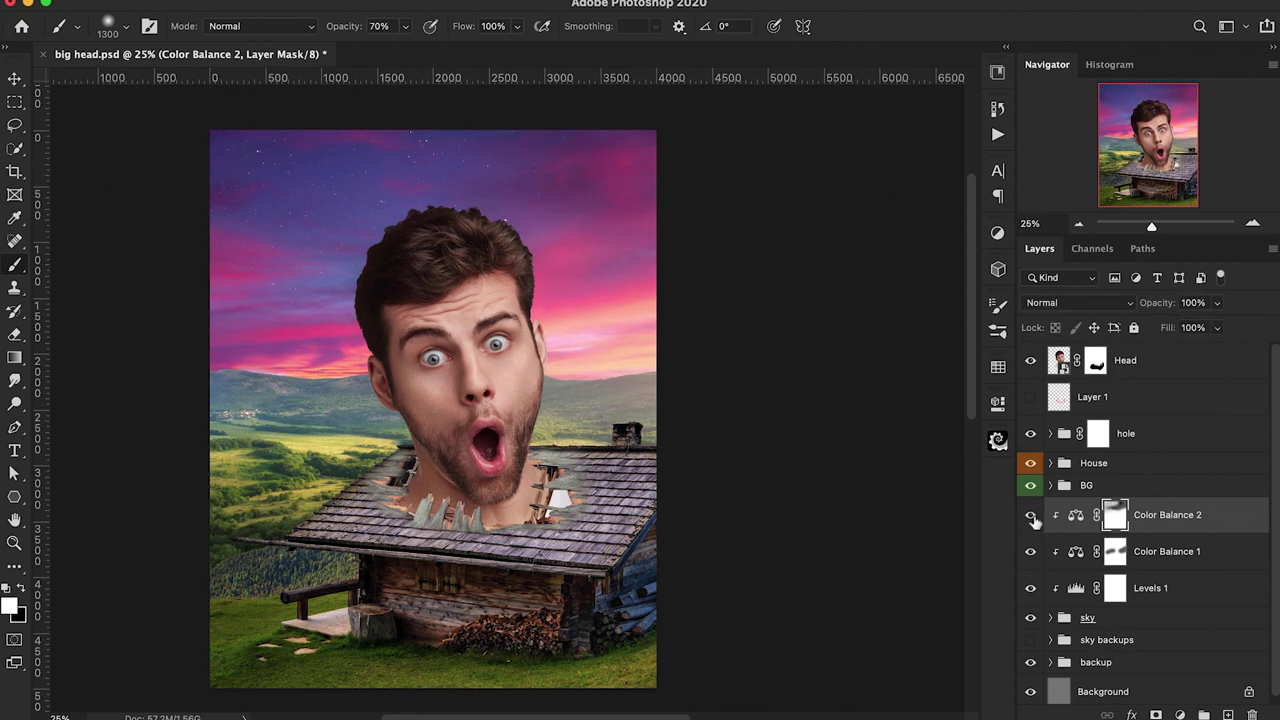
Refine the second sky Color Balance, setting its midtones to red +31 and blue -18
double_click(1075, 517)
click(817, 456)
click(815, 473)
click(814, 458)
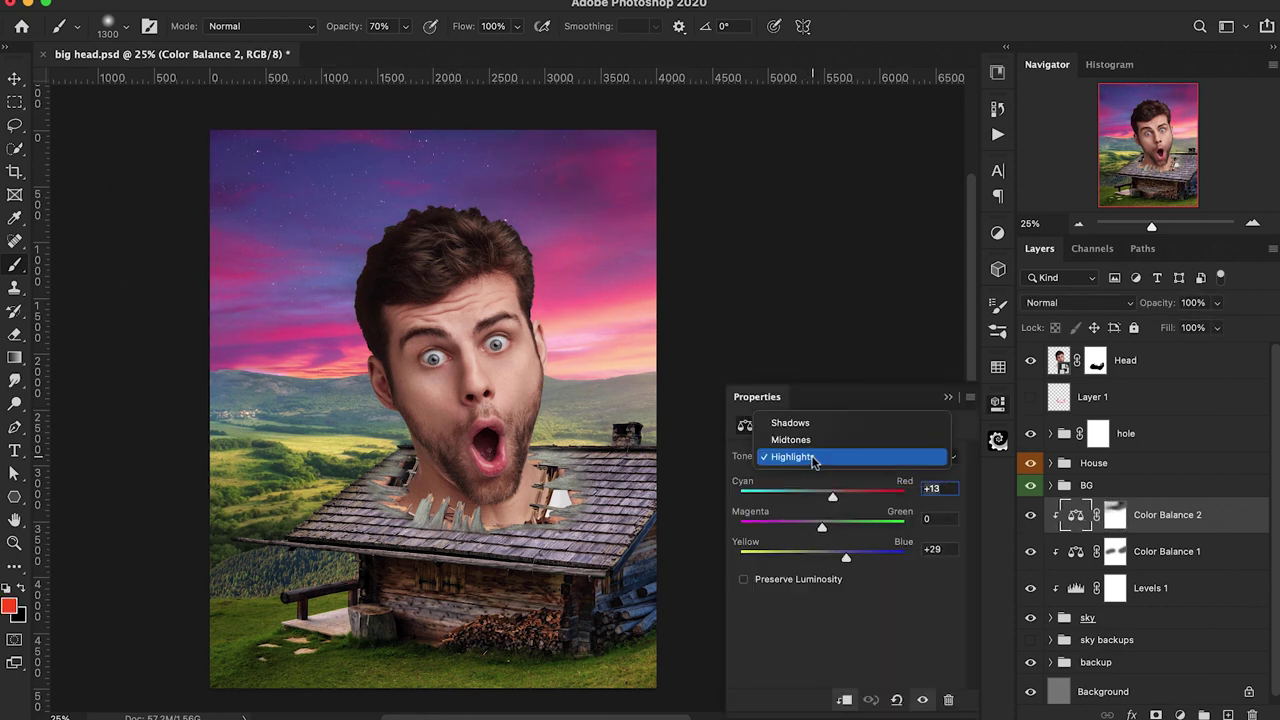
click(812, 441)
click(812, 455)
click(808, 558)
mouse_move(808, 558)
mouse_down()
mouse_move(859, 560)
mouse_move(823, 565)
mouse_move(902, 583)
mouse_move(795, 574)
mouse_up()
drag(822, 527, 801, 527)
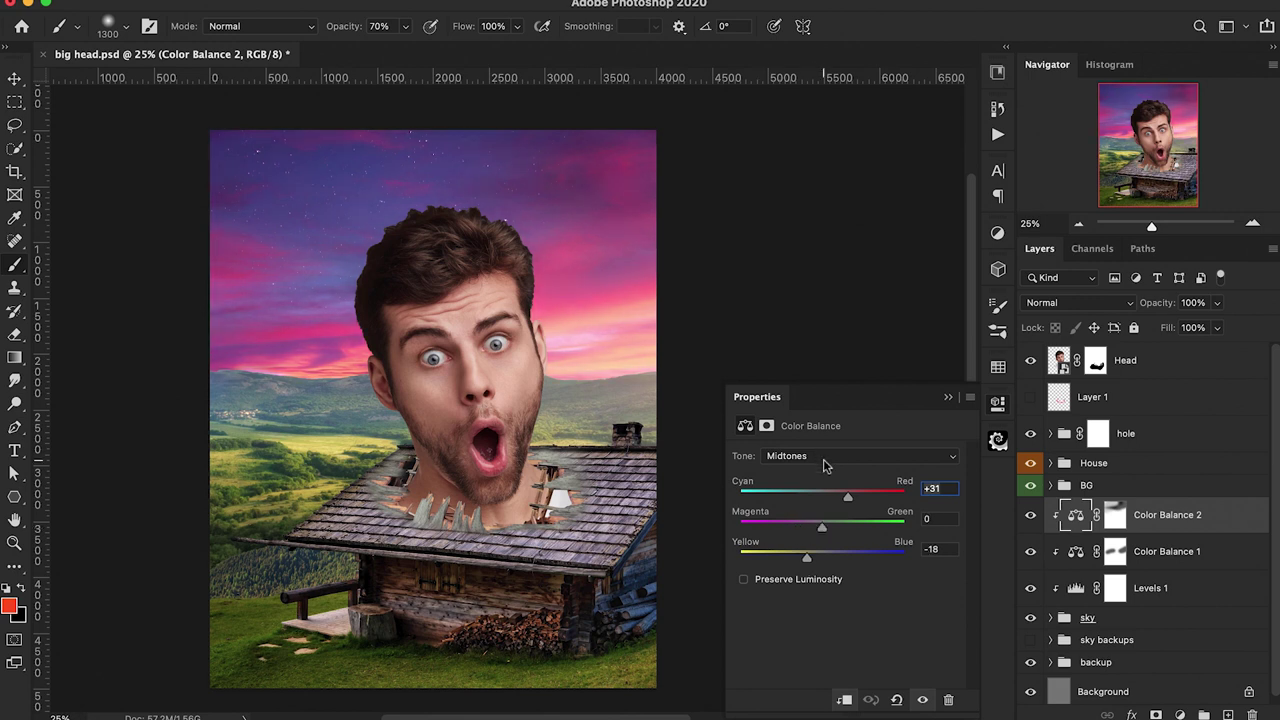
click(948, 397)
click(1180, 714)
Group the sky group with its three adjustment layers, name the new group sky and label it blue
click(1115, 514)
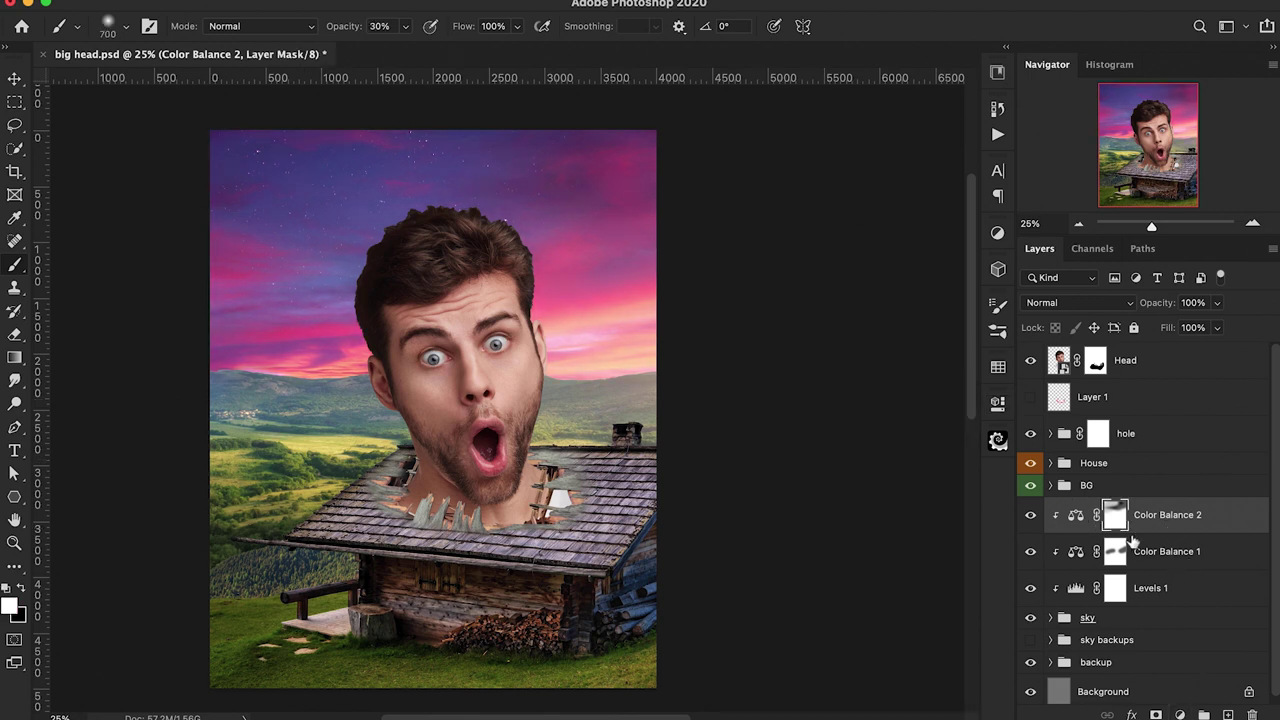
shift+click(1180, 625)
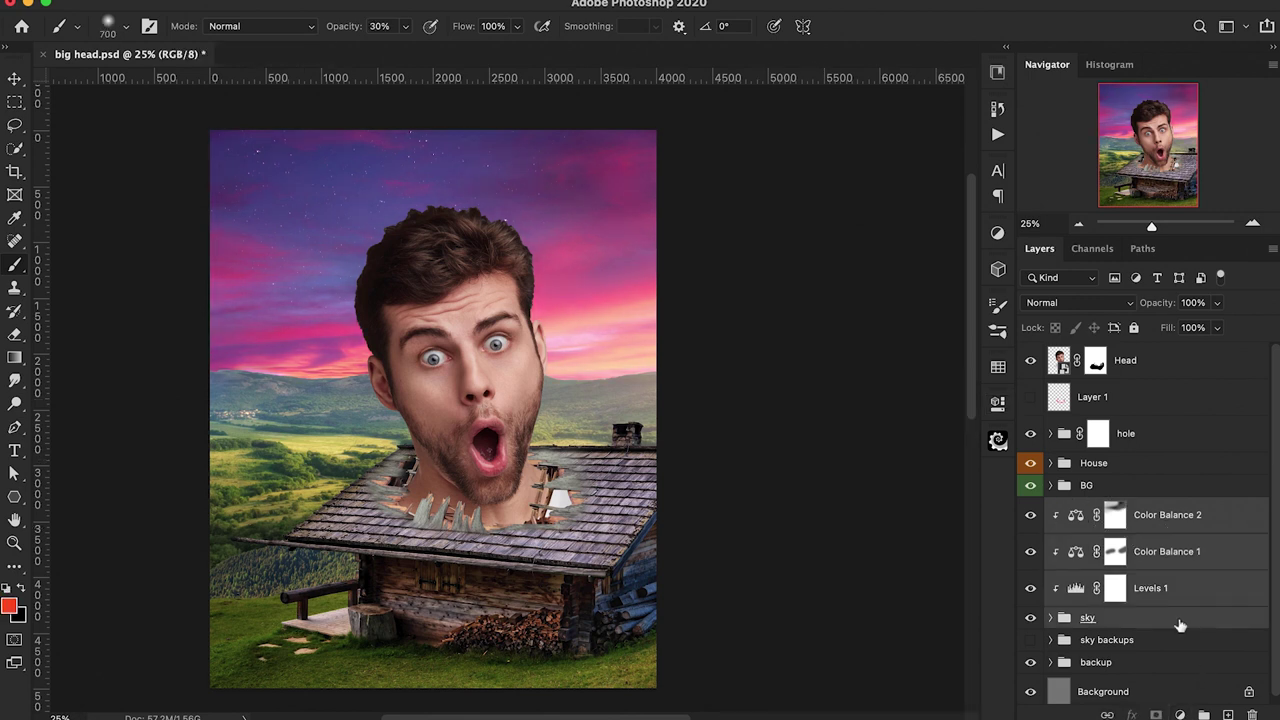
key(super+g)
double_click(1090, 507)
text(s)
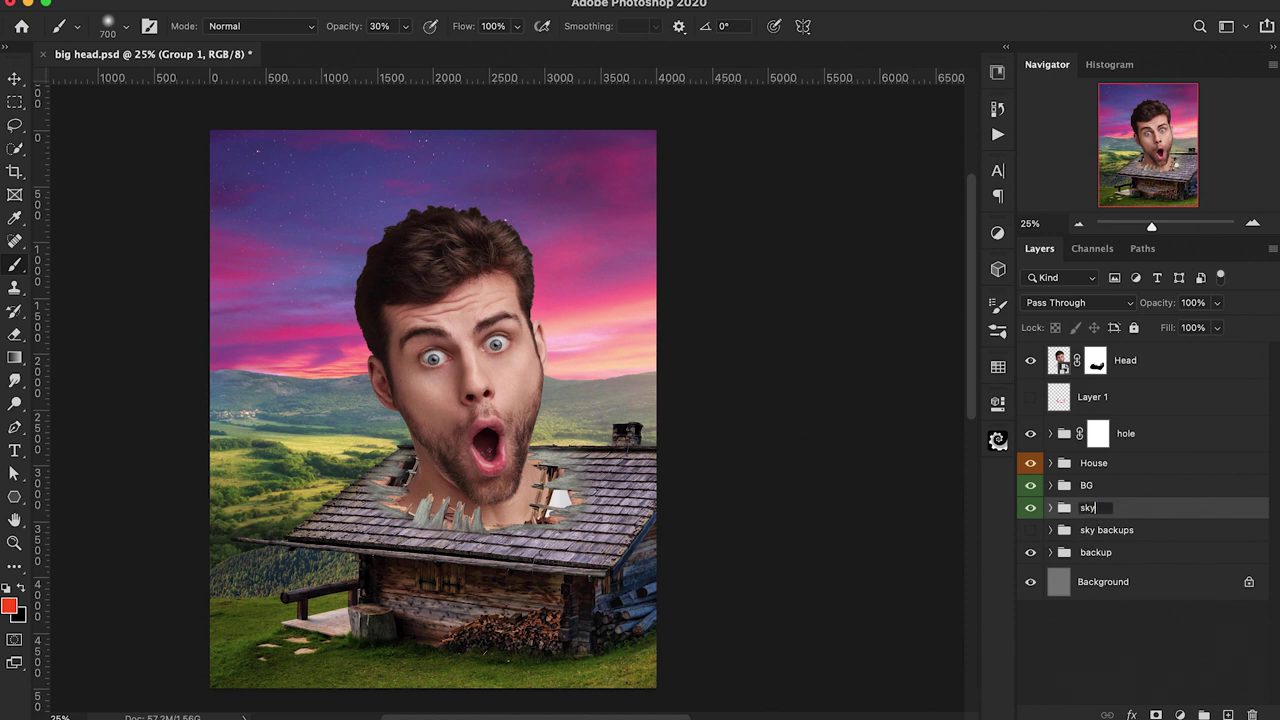
text(ky)
key(Return)
right_click(1031, 507)
click(1080, 651)
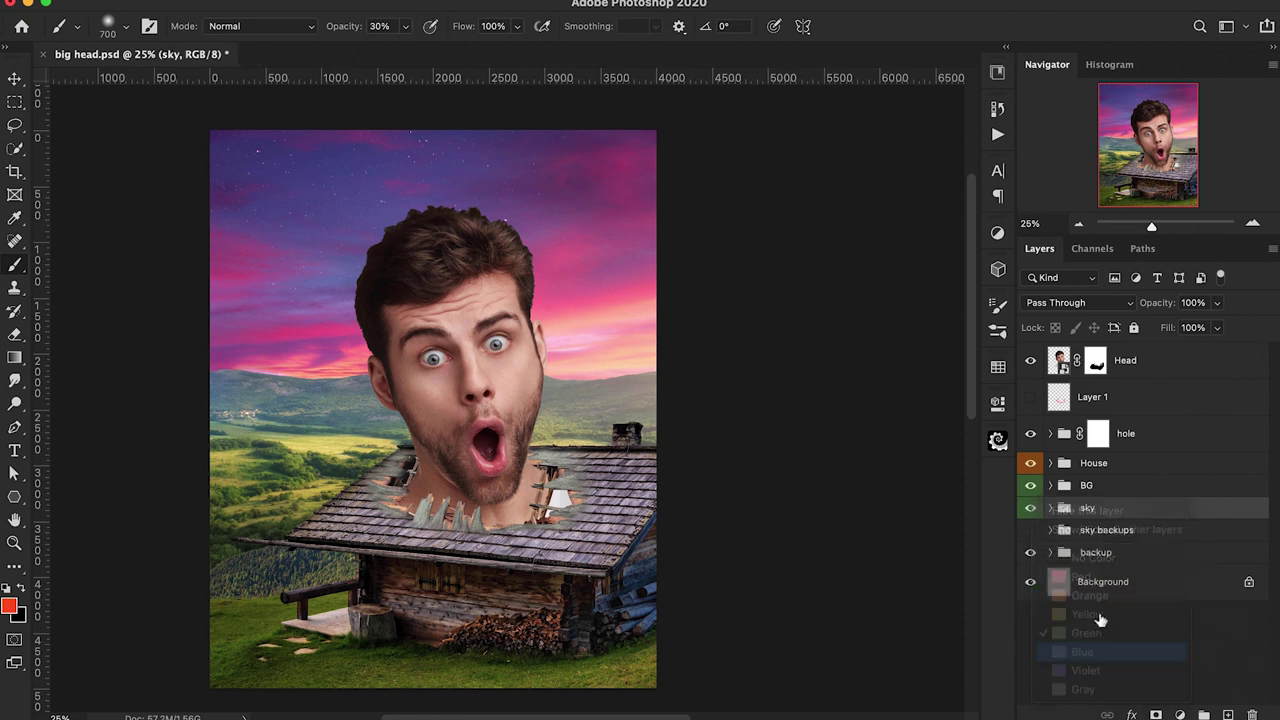
Add a Color Balance adjustment clipped to the BG group, shifting its midtones toward red and slightly toward yellow
click(1130, 487)
click(1180, 715)
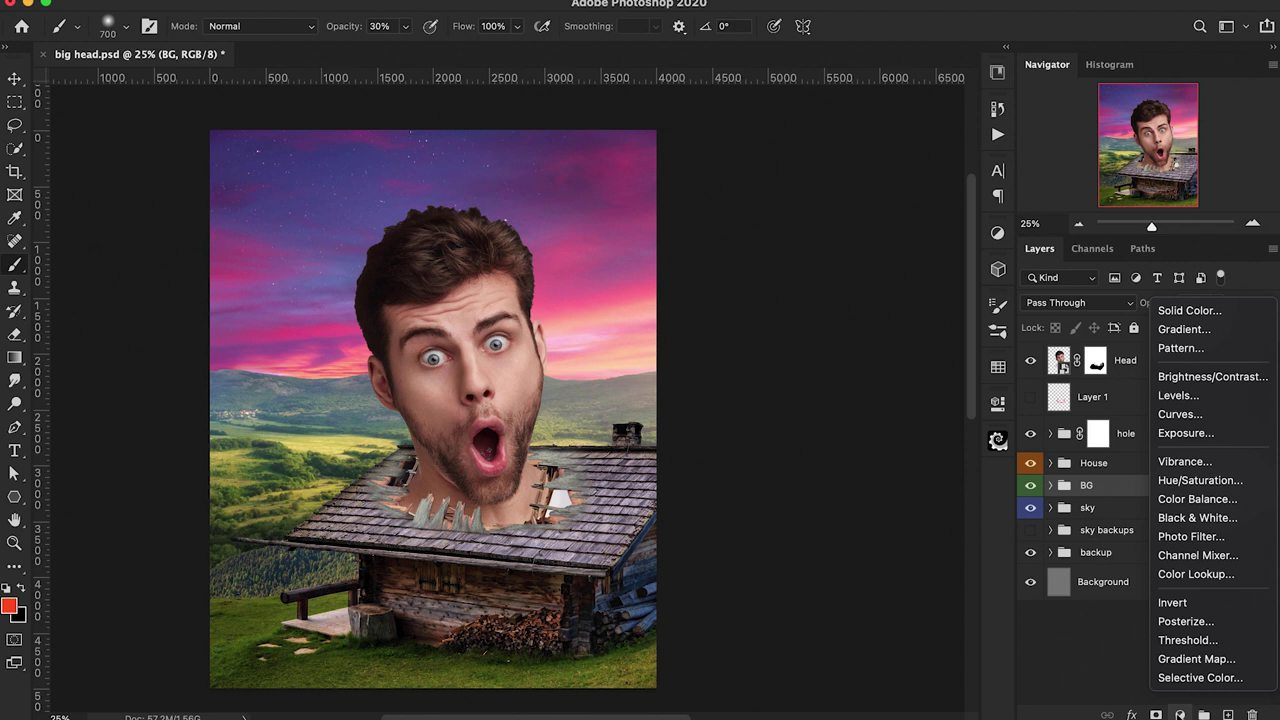
click(1178, 500)
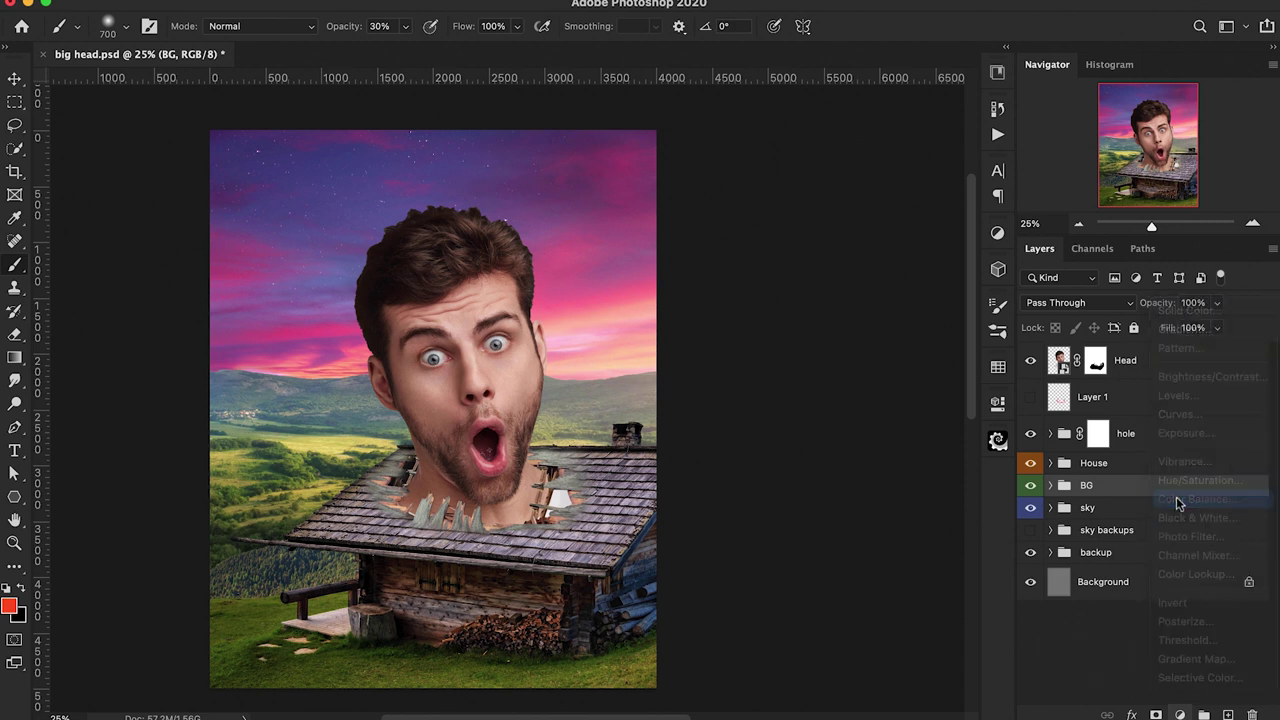
alt+click(1062, 508)
scroll(660, 503, right, 2)
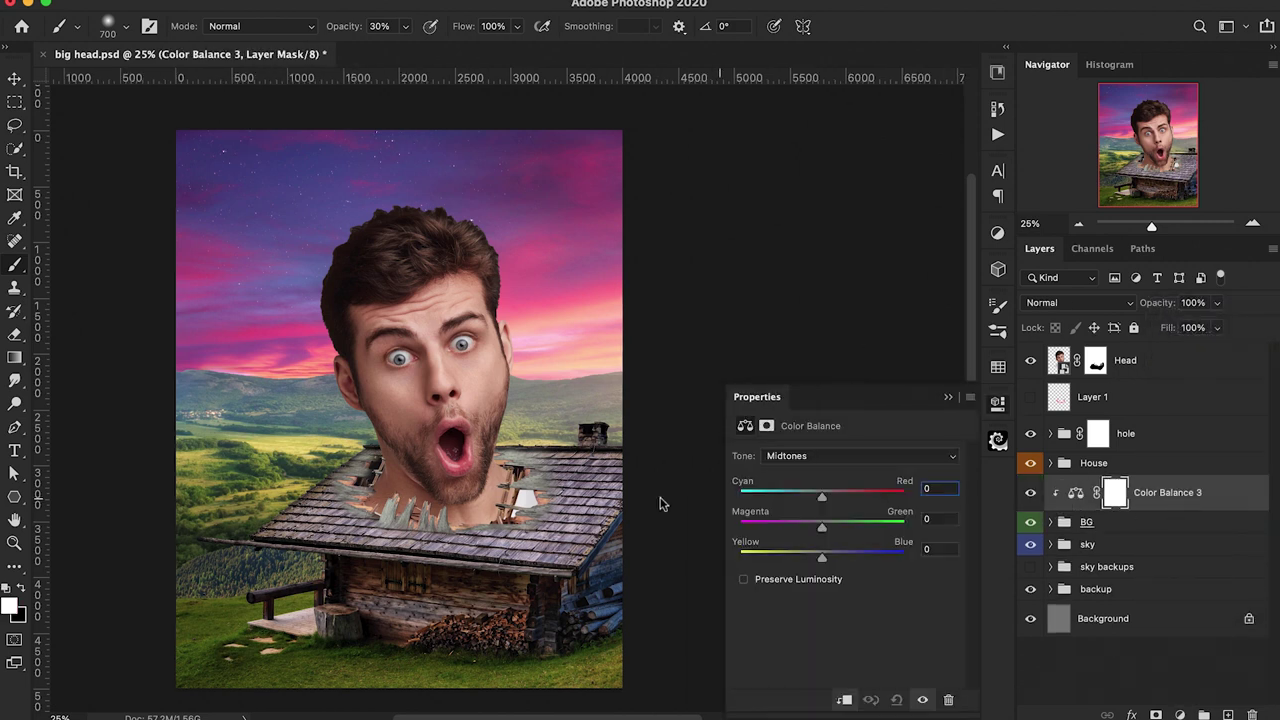
drag(822, 556, 819, 556)
drag(822, 497, 850, 497)
Shift the BG Color Balance's shadows toward yellow and set its highlights to red +10 and blue -13
click(815, 452)
click(815, 440)
drag(822, 557, 811, 557)
click(837, 456)
click(820, 489)
drag(822, 499, 830, 498)
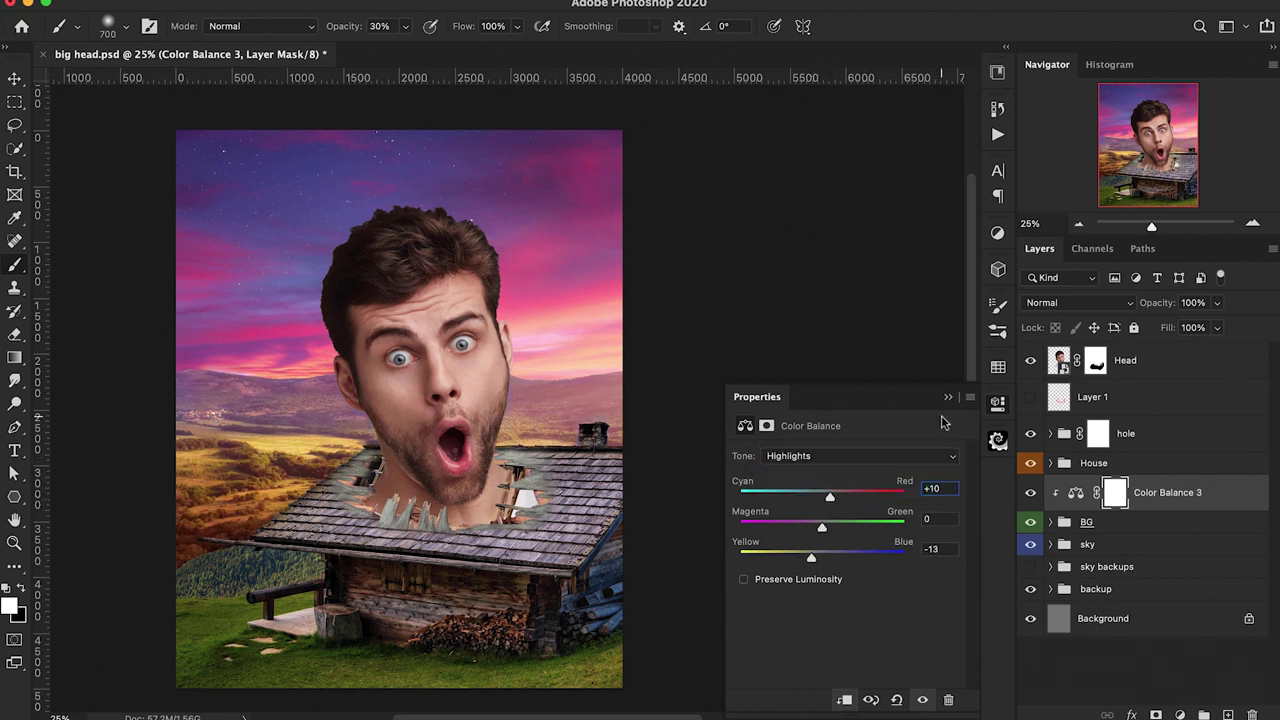
click(950, 396)
Invert the BG Color Balance mask and paint the effect back along the horizon hills with an 1100 px white brush
key(ctrl+i)
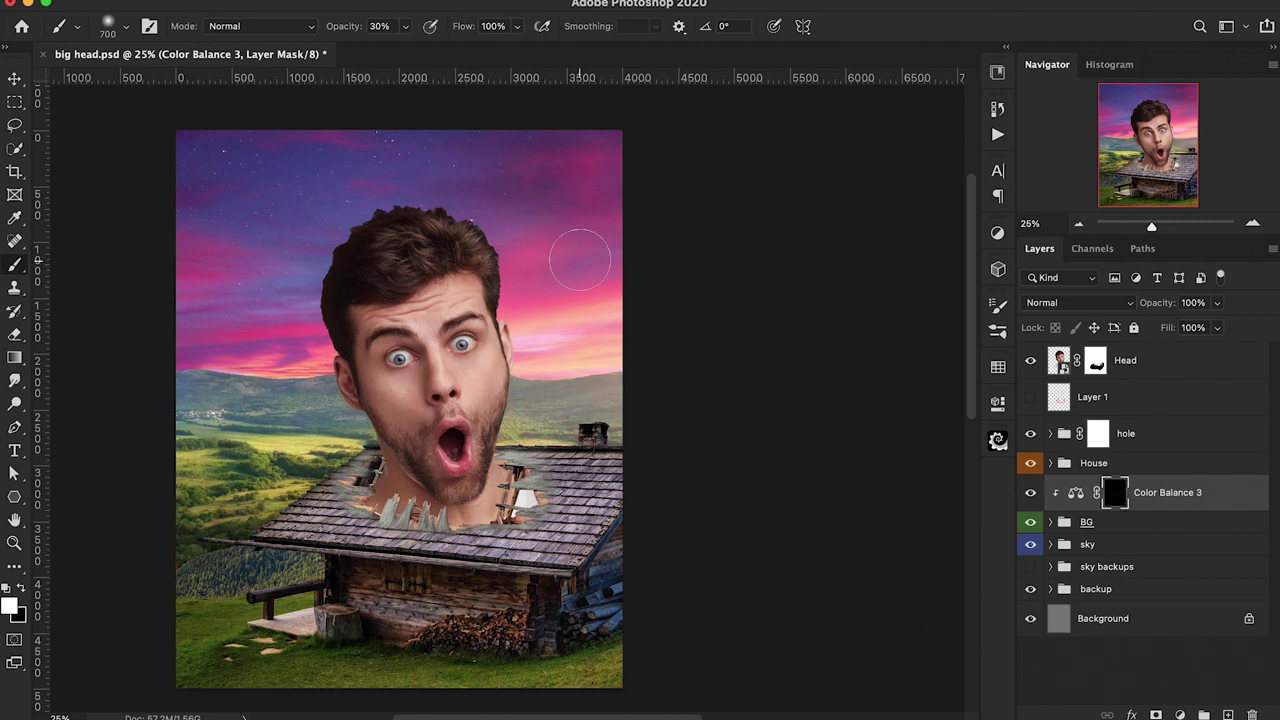
key(bracketright)
key(bracketright)
key(bracketright)
key(bracketright)
drag(125, 355, 290, 335)
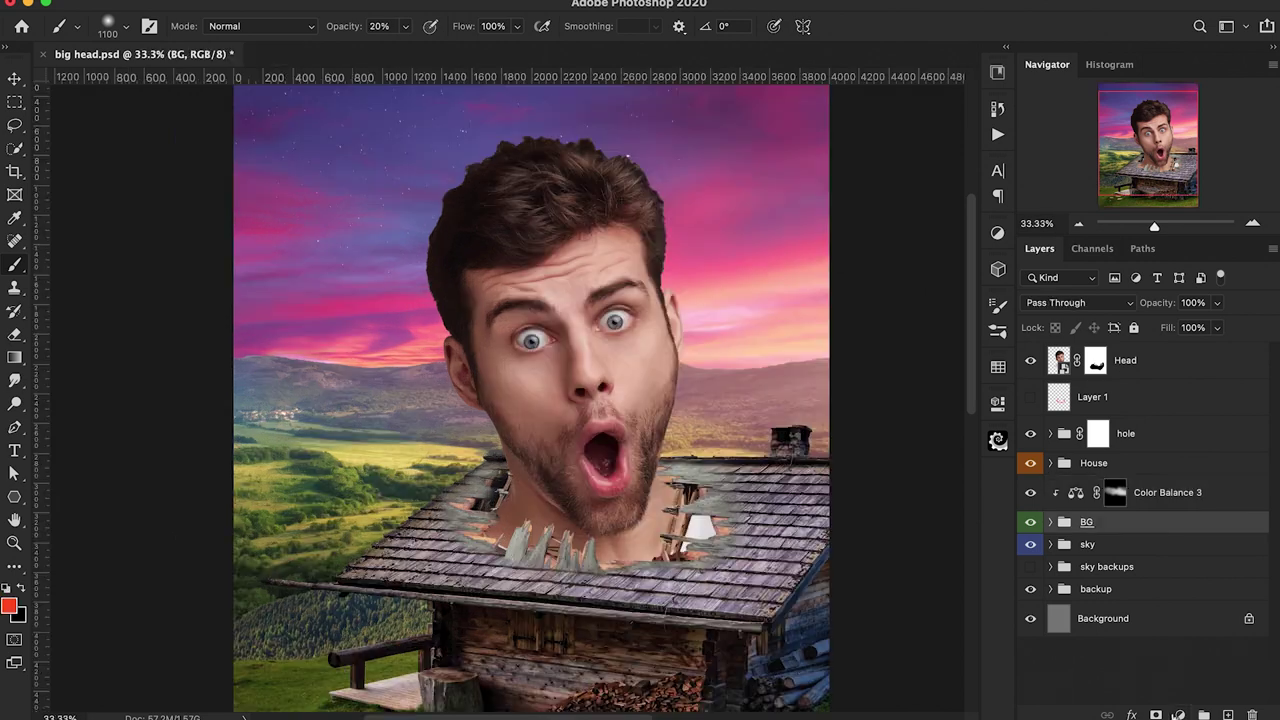
Add a clipped Levels adjustment directly above the BG group and darken it by lowering the white output level
click(1180, 714)
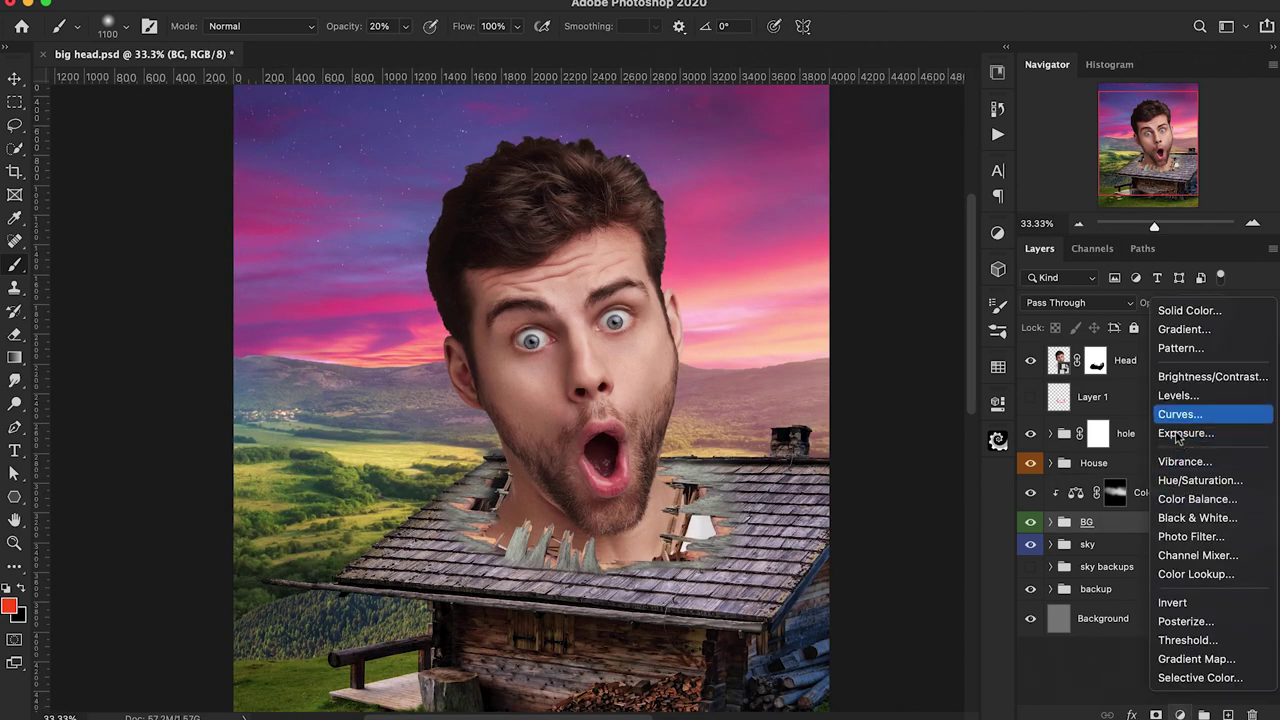
click(1175, 396)
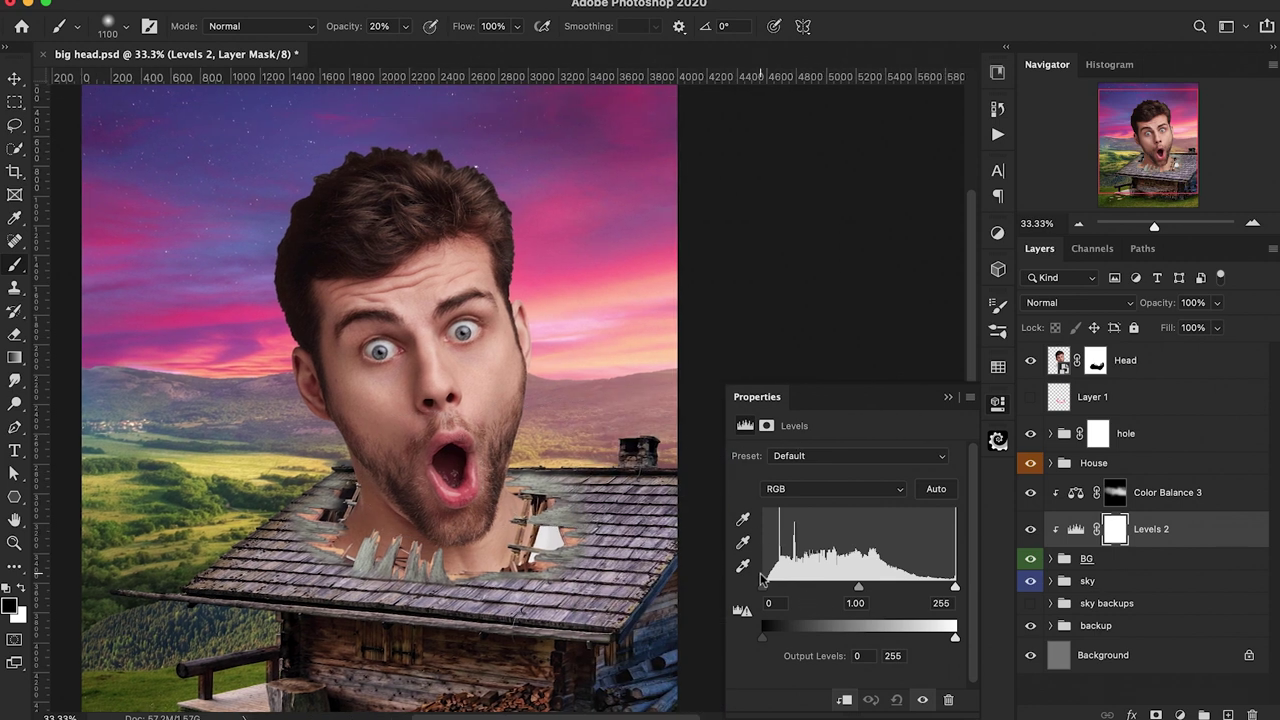
drag(955, 640, 872, 642)
click(949, 399)
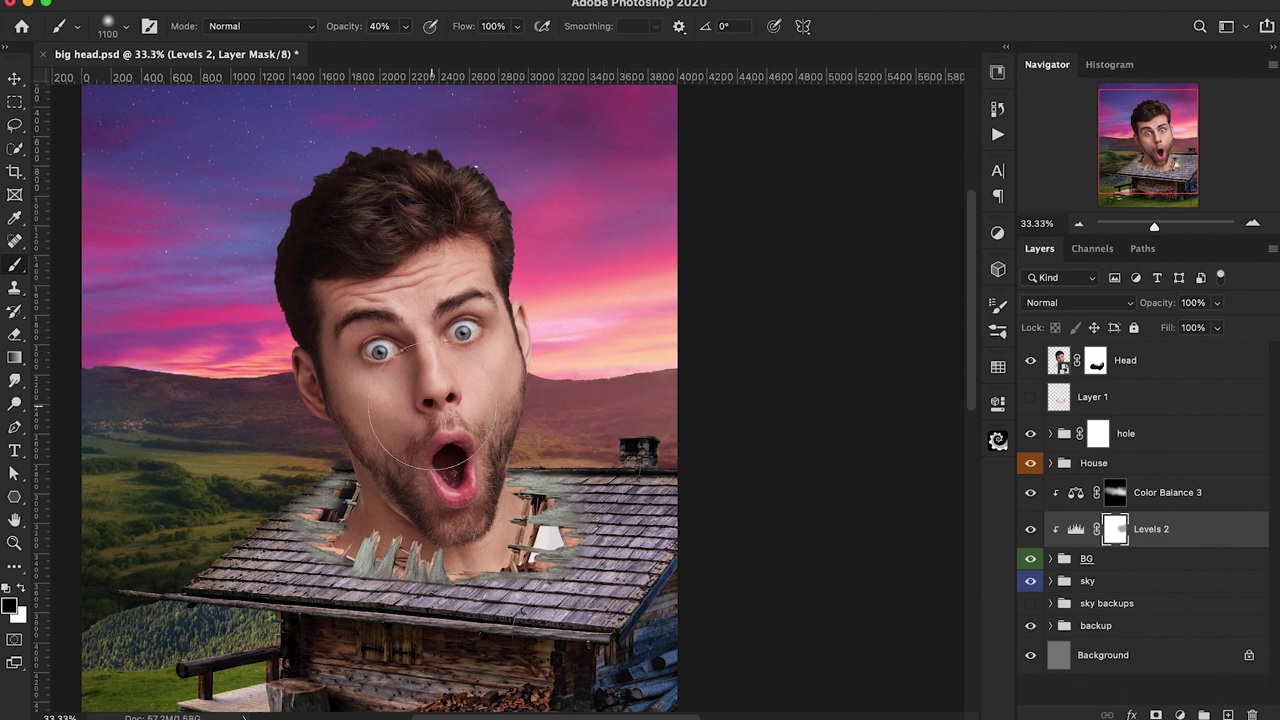
Paint black on the BG Levels mask over the hills and left meadow with an 1100 px brush at 40% and 10% opacity
drag(432, 468, 222, 515)
key(1)
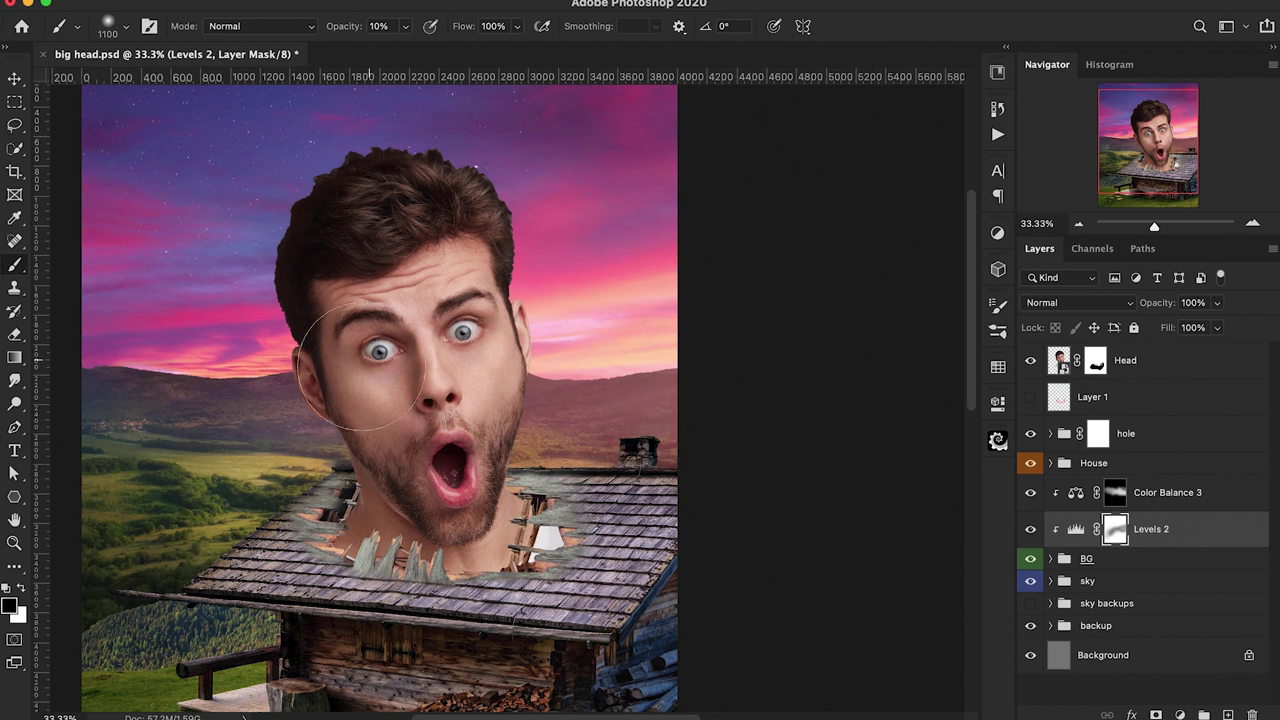
mouse_move(162, 481)
mouse_down()
mouse_move(153, 513)
mouse_move(285, 516)
mouse_move(200, 554)
mouse_move(243, 559)
mouse_move(95, 599)
mouse_move(290, 577)
mouse_move(140, 589)
mouse_move(114, 532)
mouse_up()
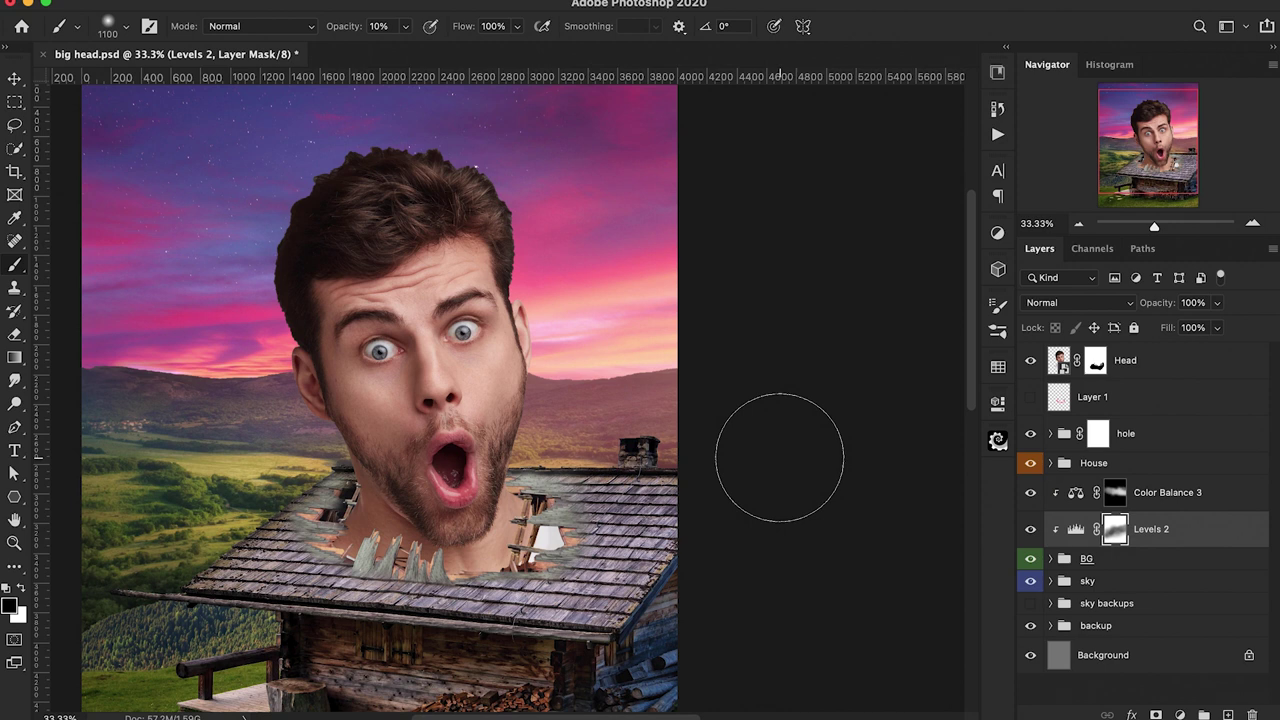
Add another clipped Color Balance above the BG Levels layer and set its midtones to red +71
click(1179, 713)
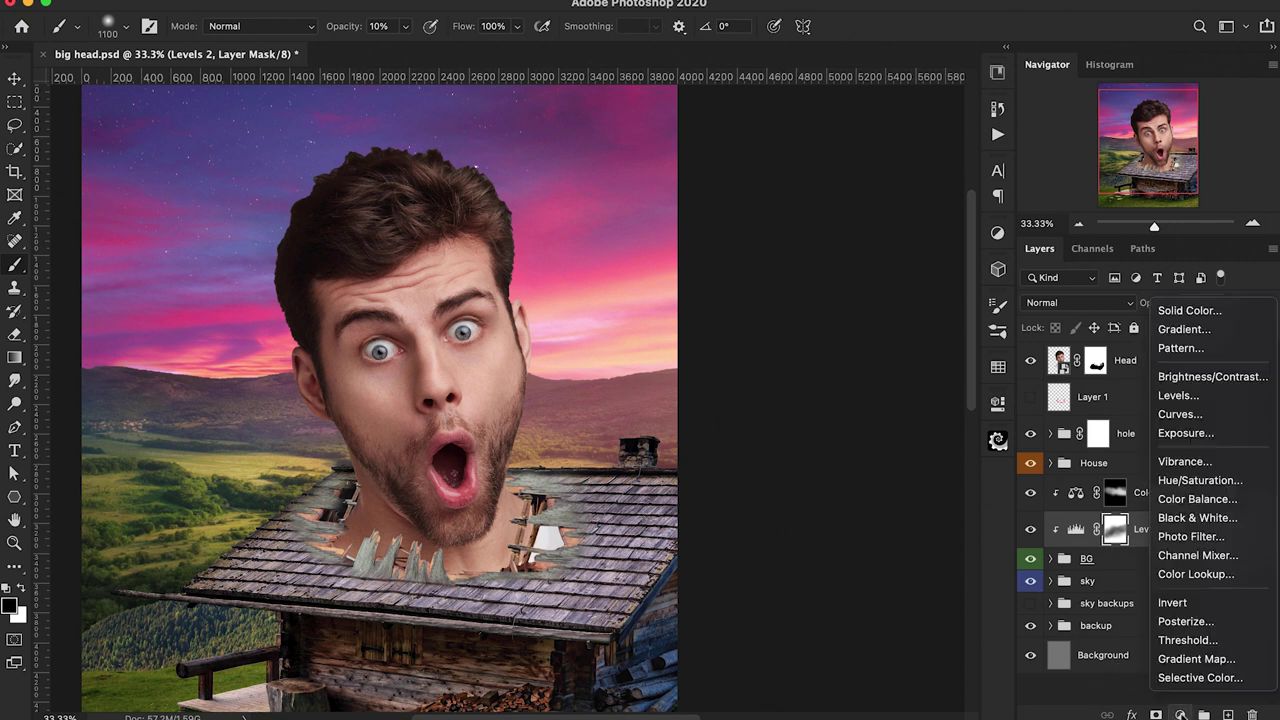
click(1199, 503)
drag(822, 496, 883, 496)
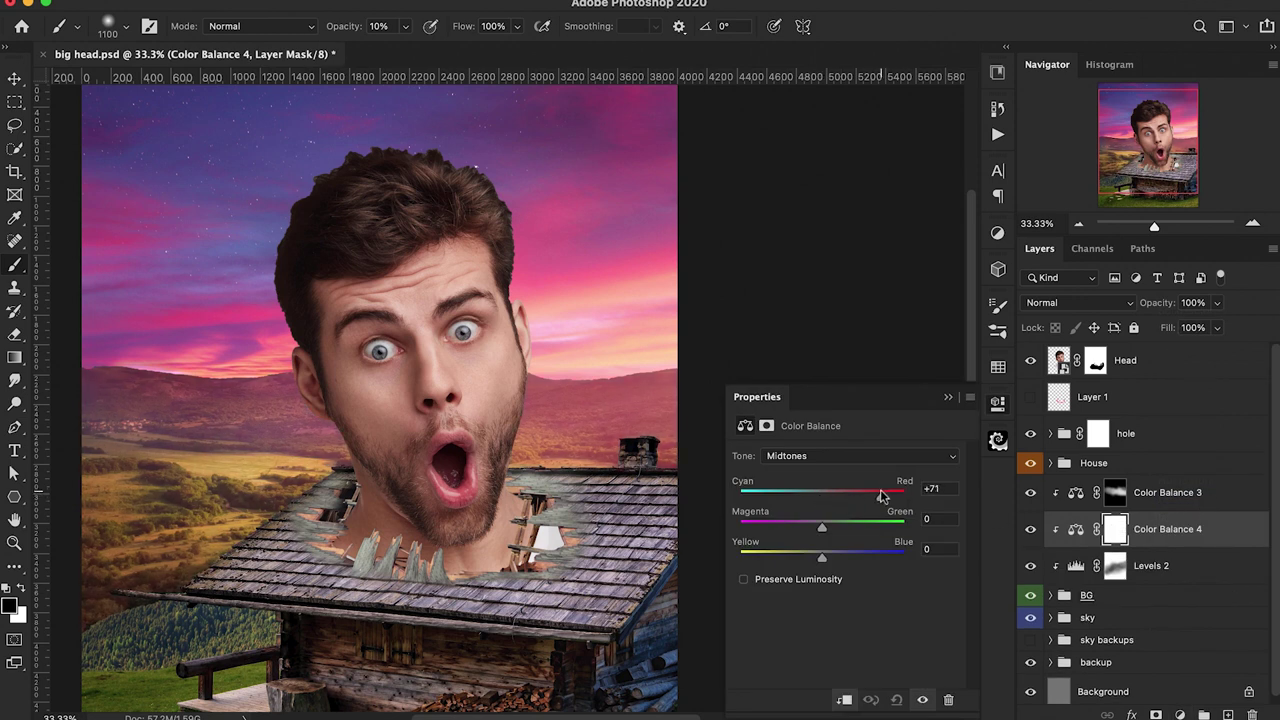
drag(822, 528, 812, 566)
Set the new BG Color Balance's shadows to red +16, green +9, blue -12 and its highlights to red +12, blue -12
click(820, 458)
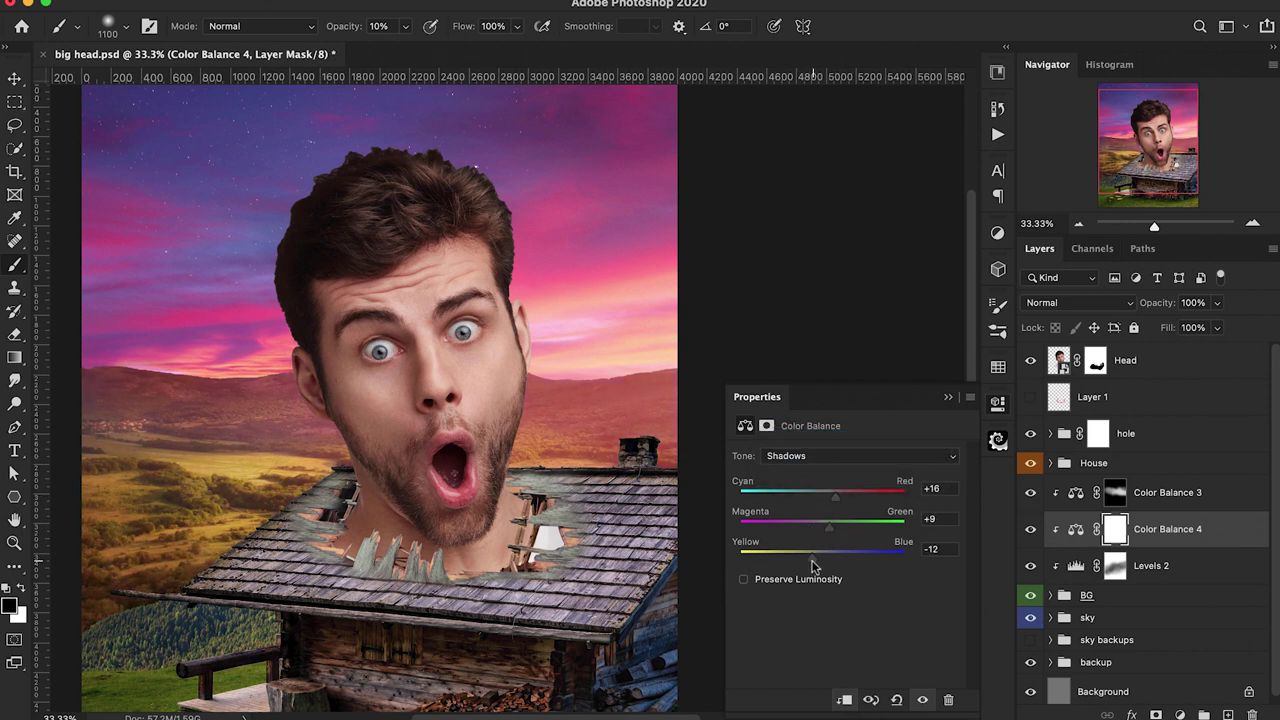
click(797, 456)
click(800, 494)
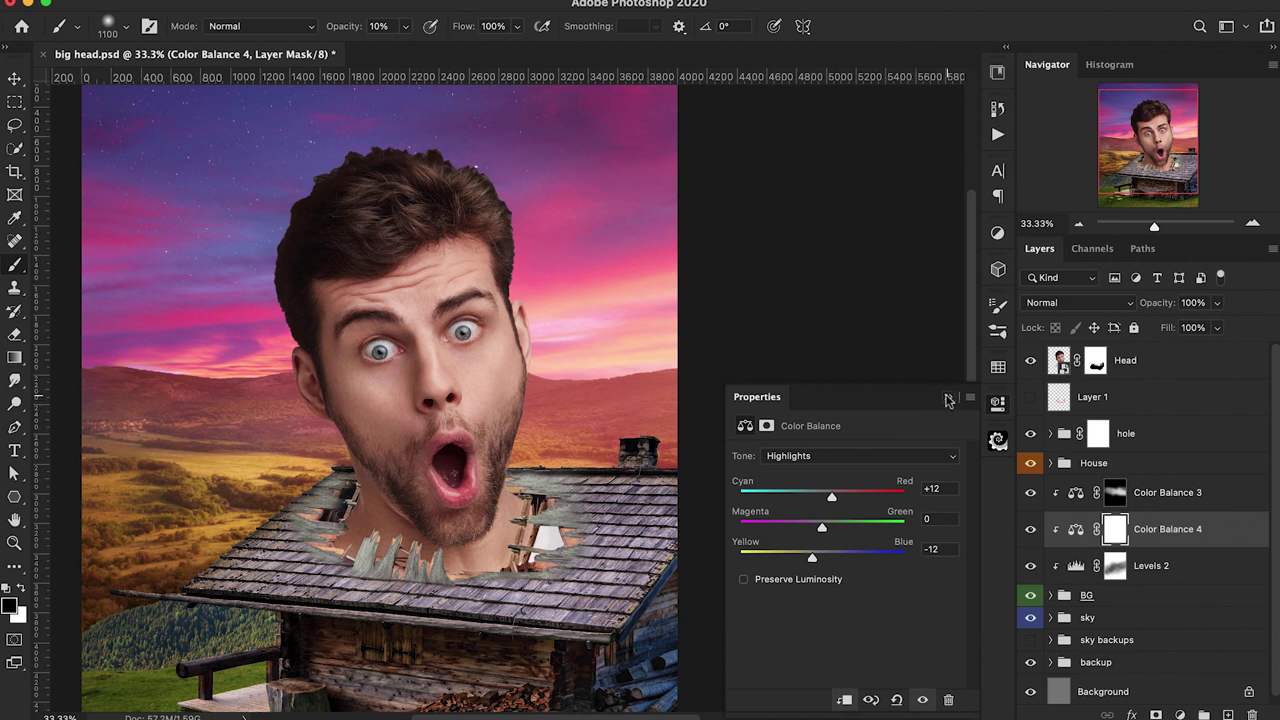
click(949, 399)
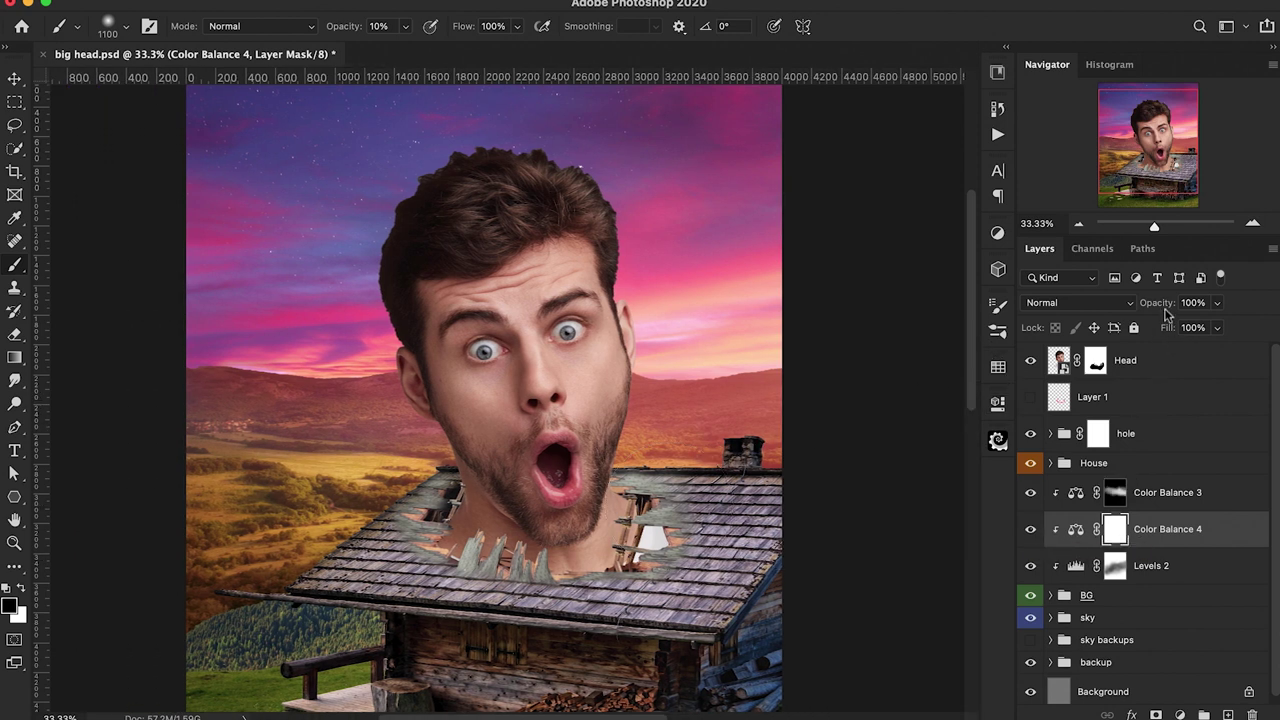
Reduce the opacity of the Color Balance 4 layer to 51% and toggle its visibility to compare the landscape
drag(1157, 305, 1103, 310)
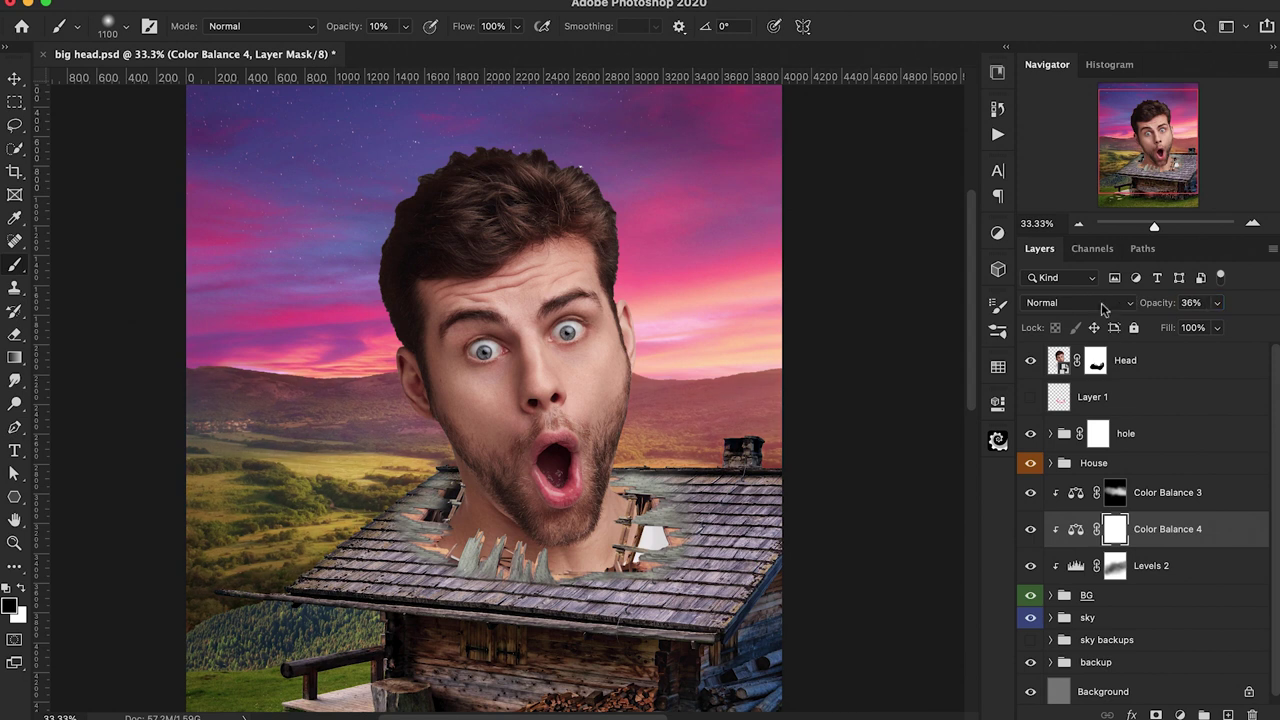
drag(1149, 312, 1167, 306)
click(1031, 529)
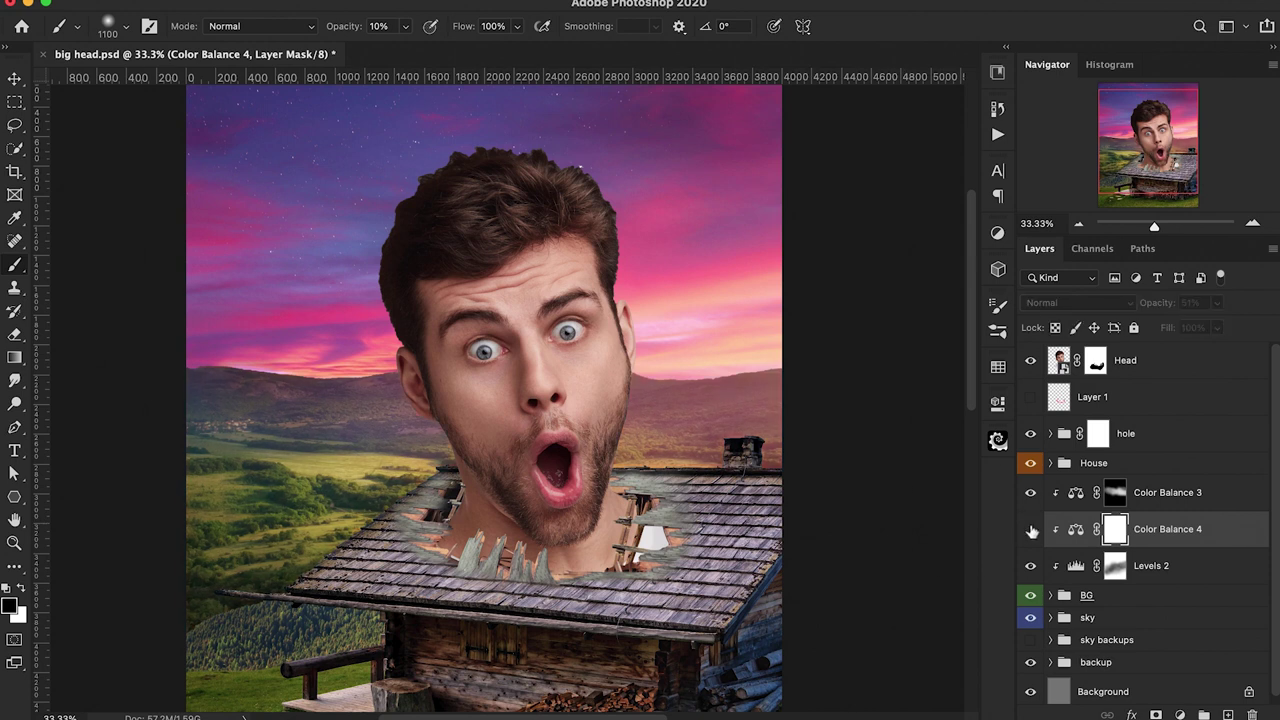
click(1031, 529)
Add a clipped Color Balance above Color Balance 3 and set its midtones to red -11 with a shift toward yellow
click(1167, 496)
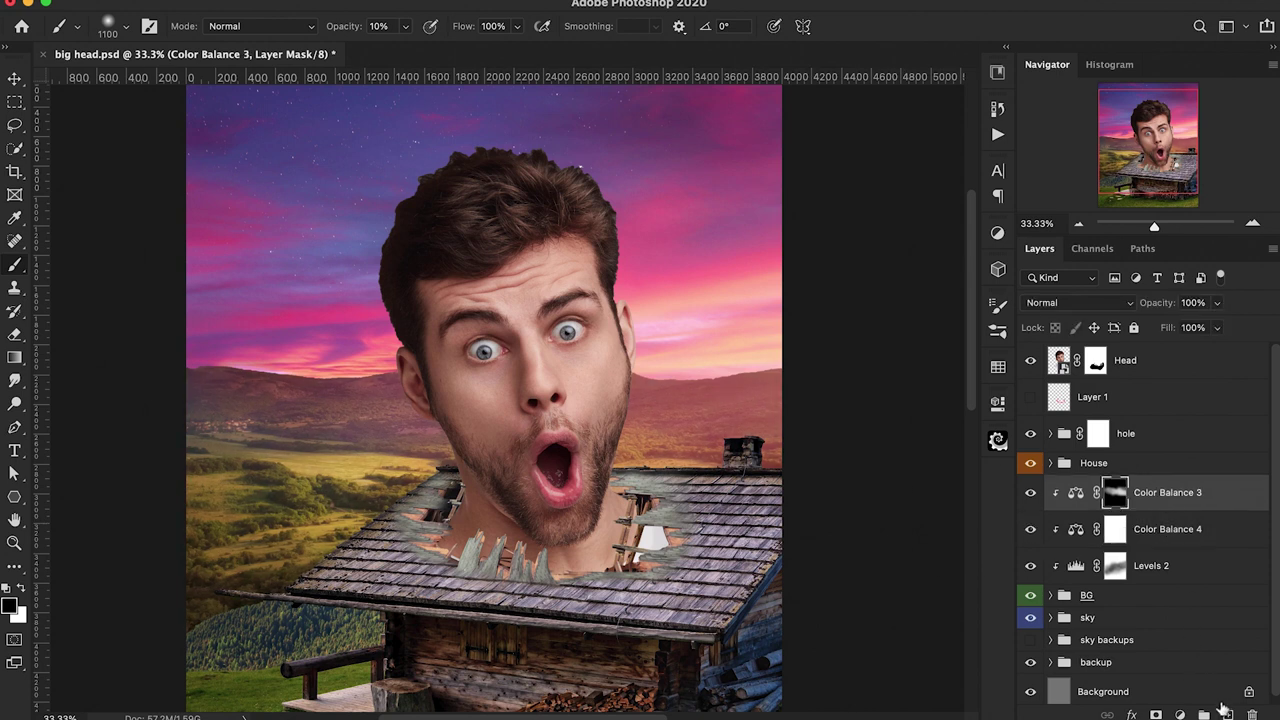
click(1180, 716)
click(1105, 497)
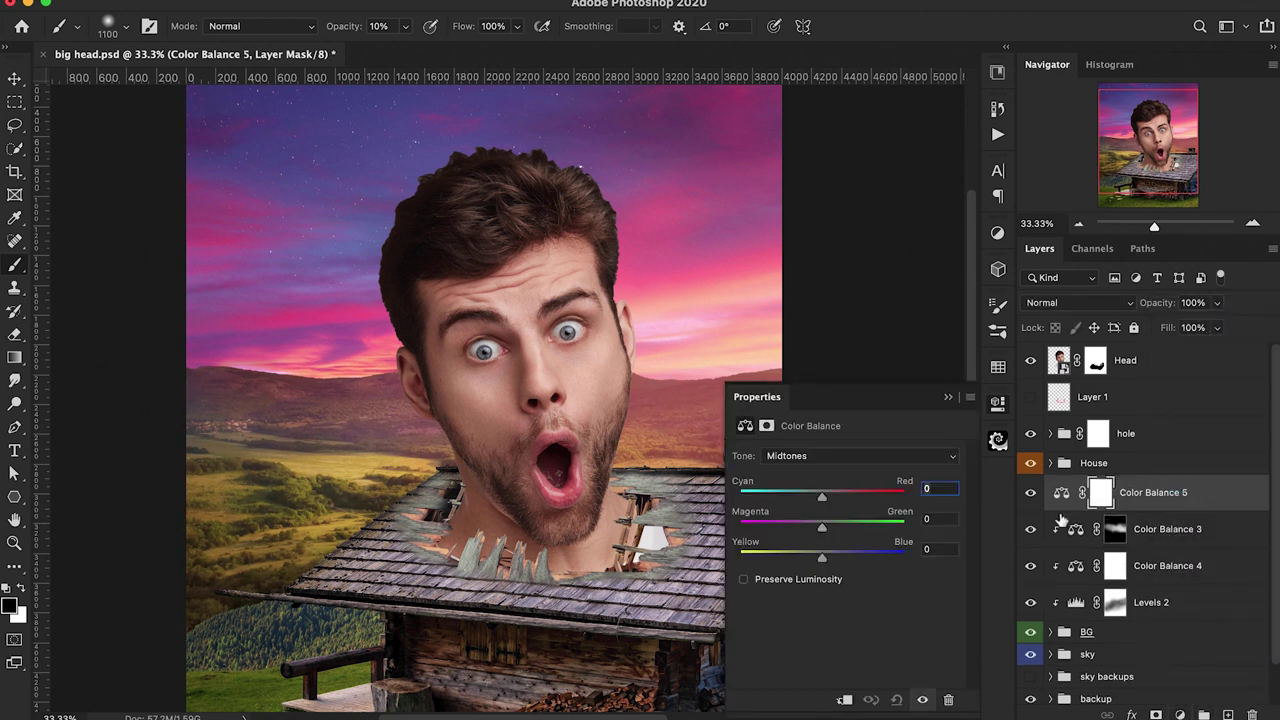
alt+click(1062, 503)
drag(822, 497, 813, 497)
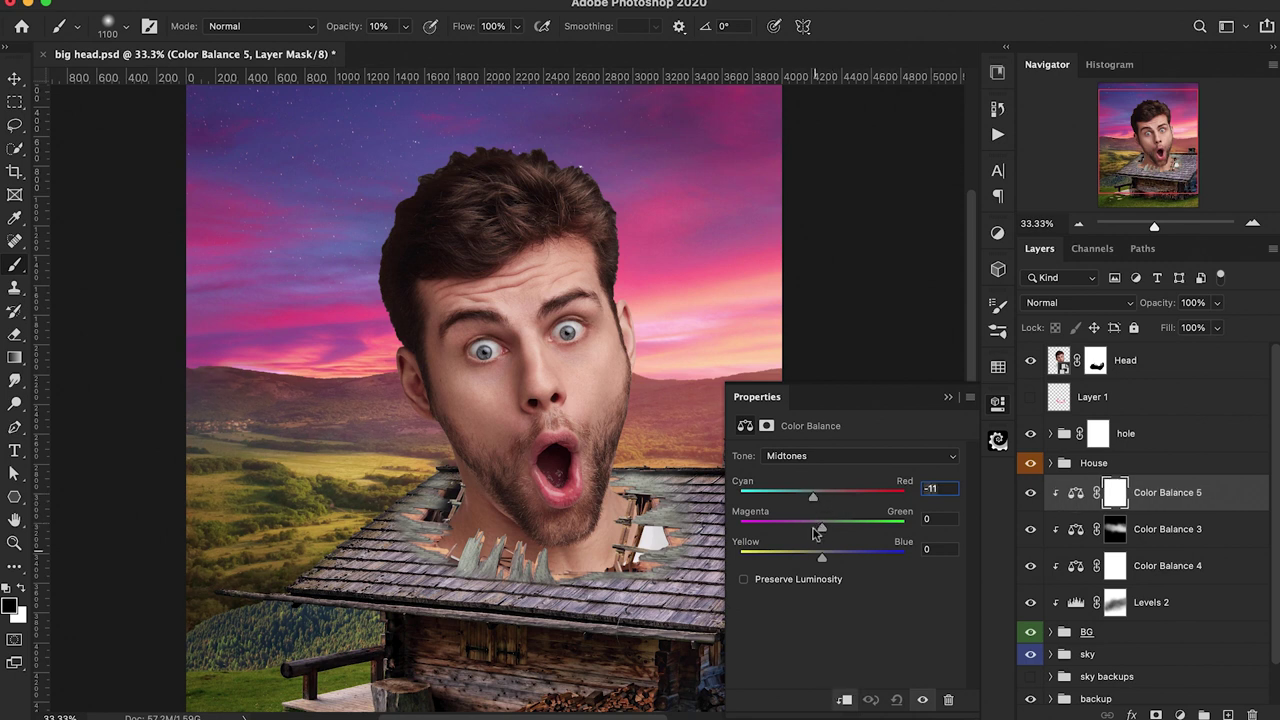
mouse_move(822, 557)
mouse_down()
mouse_move(848, 557)
mouse_move(815, 530)
mouse_move(805, 558)
mouse_up()
Shift the new Color Balance's highlights toward red and set its shadows to red +18, green +4, blue +11
click(858, 456)
click(858, 477)
mouse_move(822, 498)
mouse_down()
mouse_move(836, 498)
mouse_move(824, 529)
mouse_move(838, 507)
mouse_up()
click(826, 456)
click(826, 414)
drag(822, 557, 831, 557)
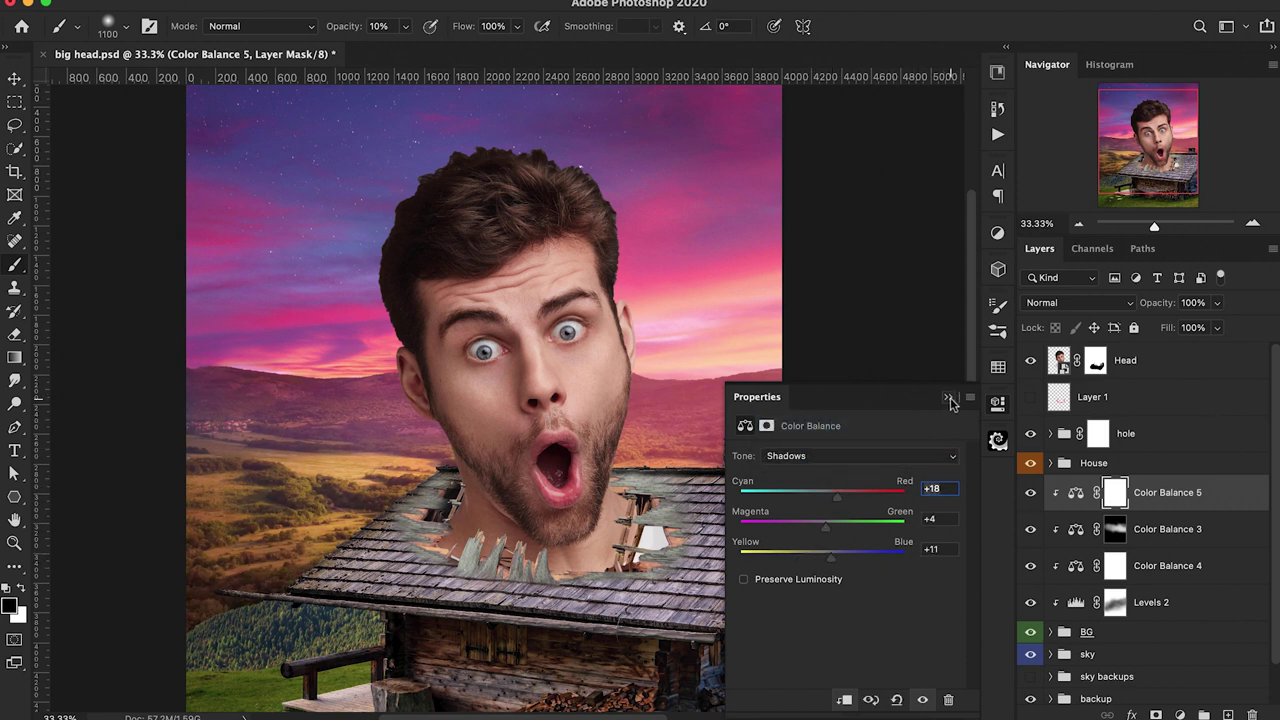
click(948, 397)
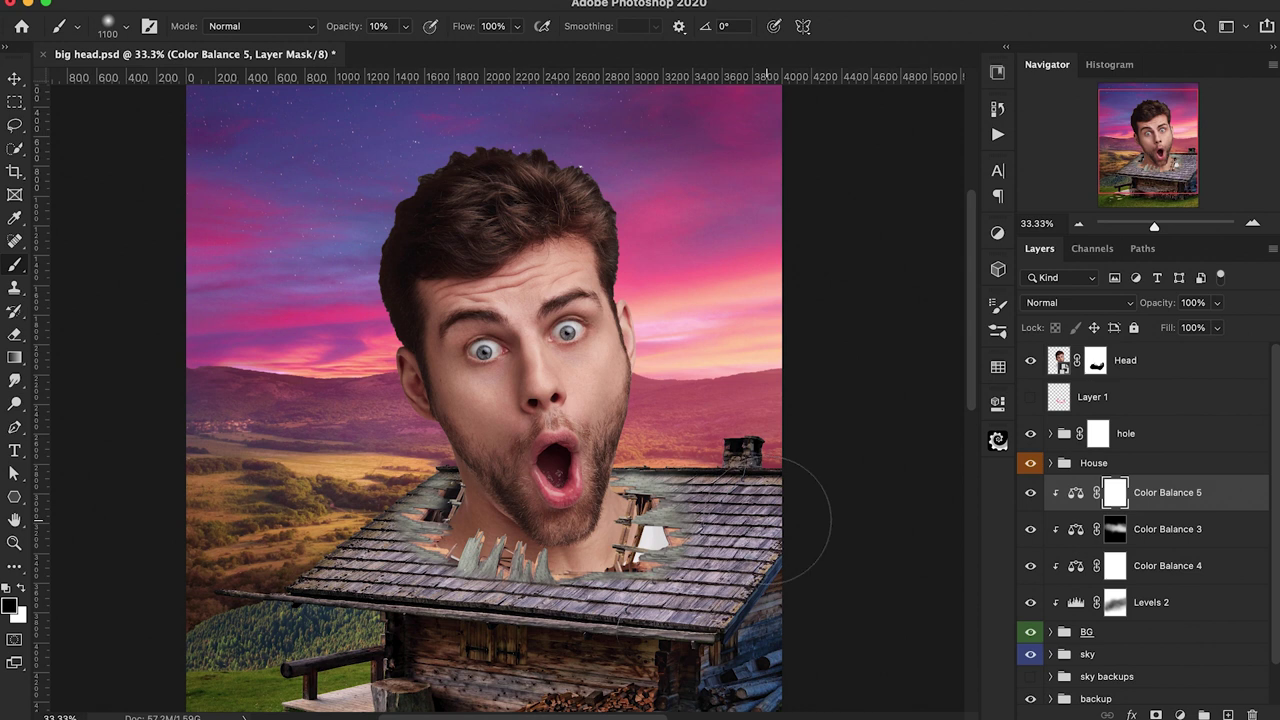
Invert the Color Balance 5 mask and paint white at 70% opacity across the hills and distant meadow
key(super+i)
key(x)
key(7)
mouse_move(325, 457)
mouse_down()
mouse_move(231, 389)
mouse_move(359, 421)
mouse_up()
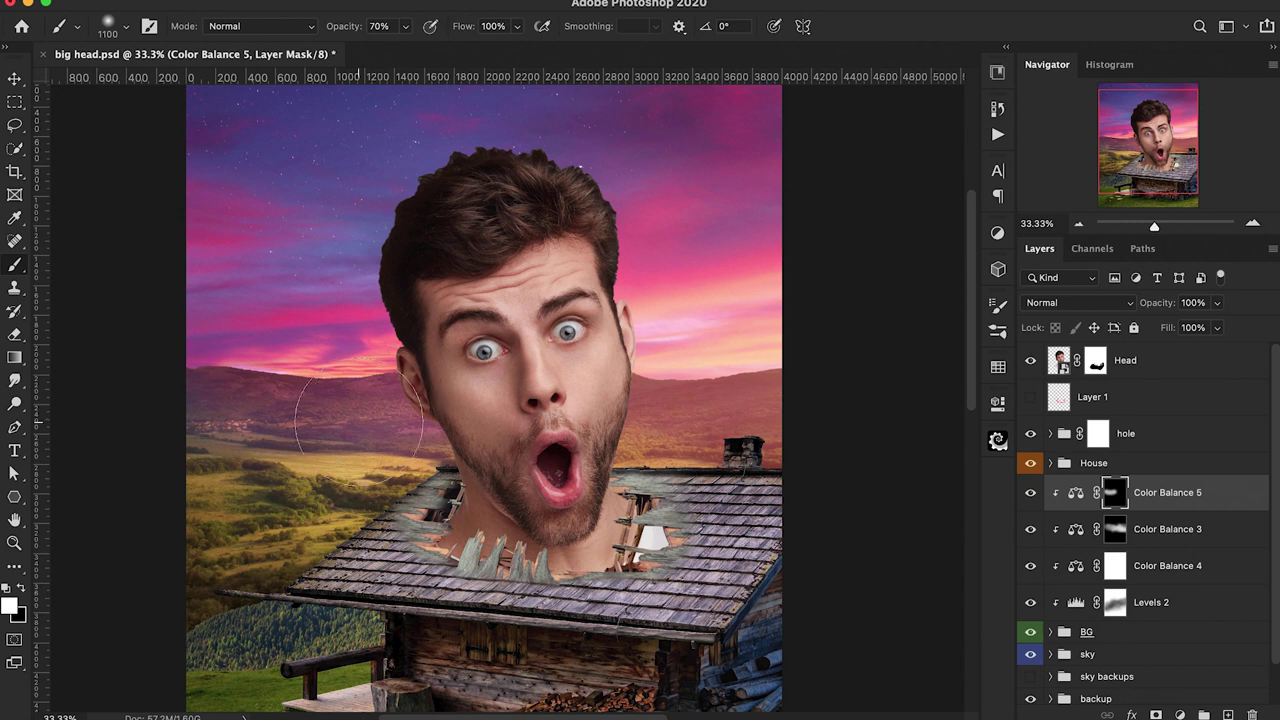
drag(583, 418, 830, 441)
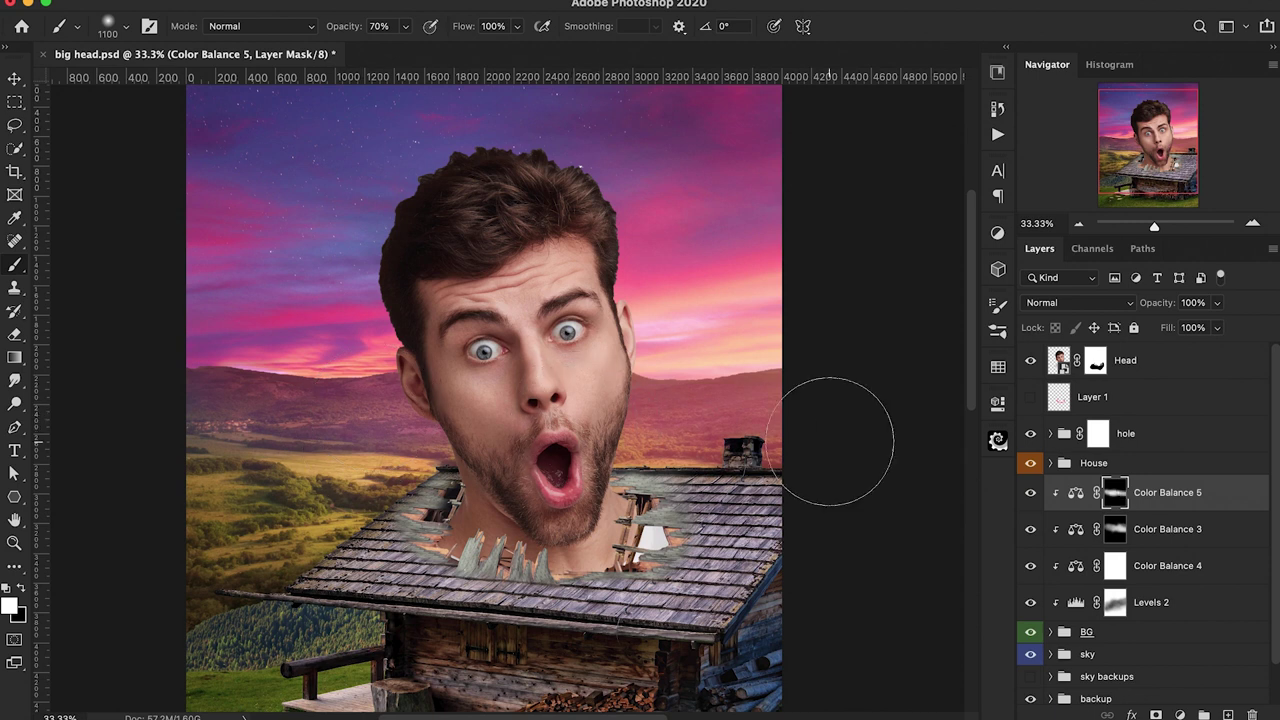
Add a clipped Selective Color adjustment above Color Balance 5 and lower the yellow amount in its greens
scroll(823, 449, right, 2)
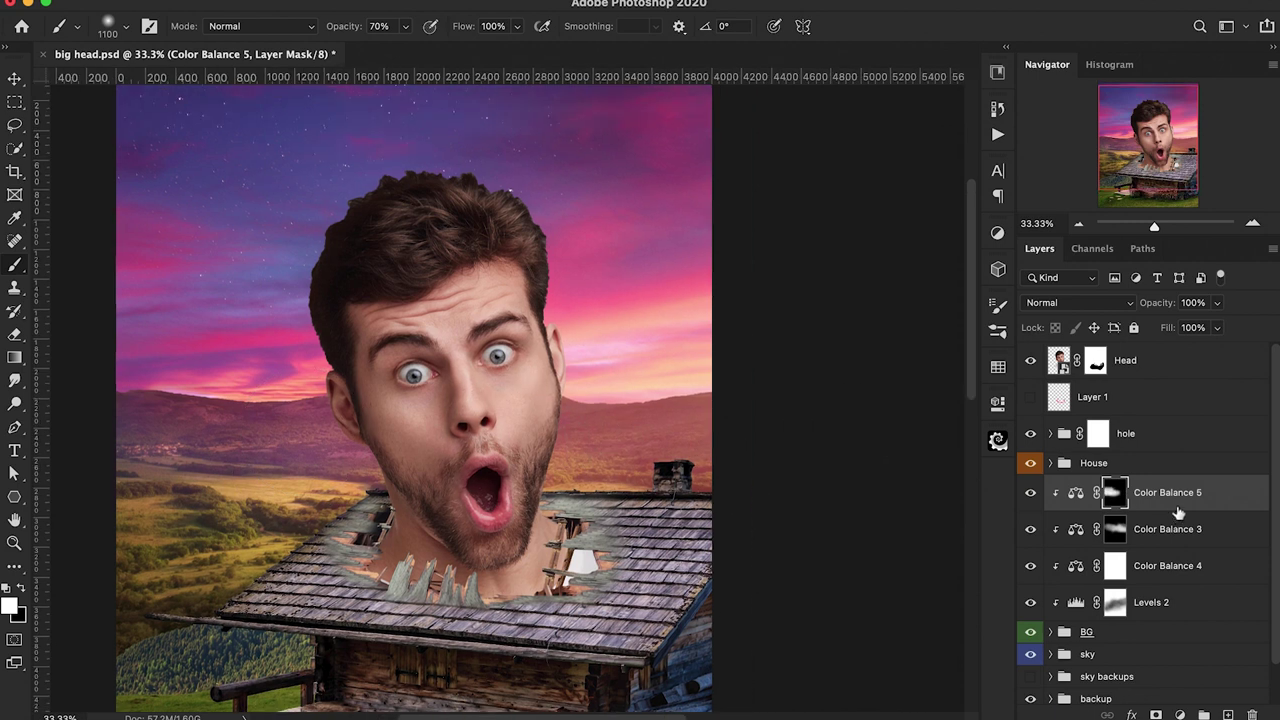
click(1180, 715)
click(1199, 677)
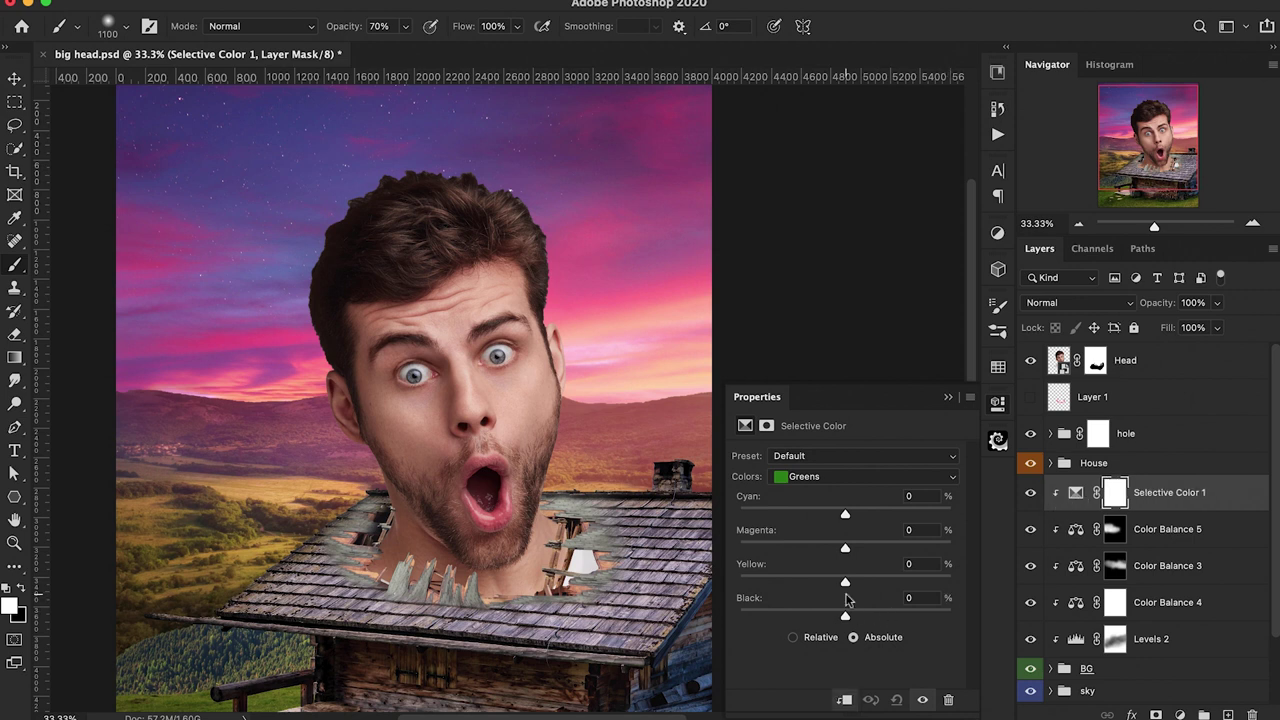
mouse_move(845, 585)
mouse_down()
mouse_move(796, 590)
mouse_move(823, 593)
mouse_up()
Set the Selective Color's yellows to cyan -8, magenta +13 and yellow about -22, and compare the landscape with it off
click(818, 481)
click(820, 462)
drag(845, 550, 837, 520)
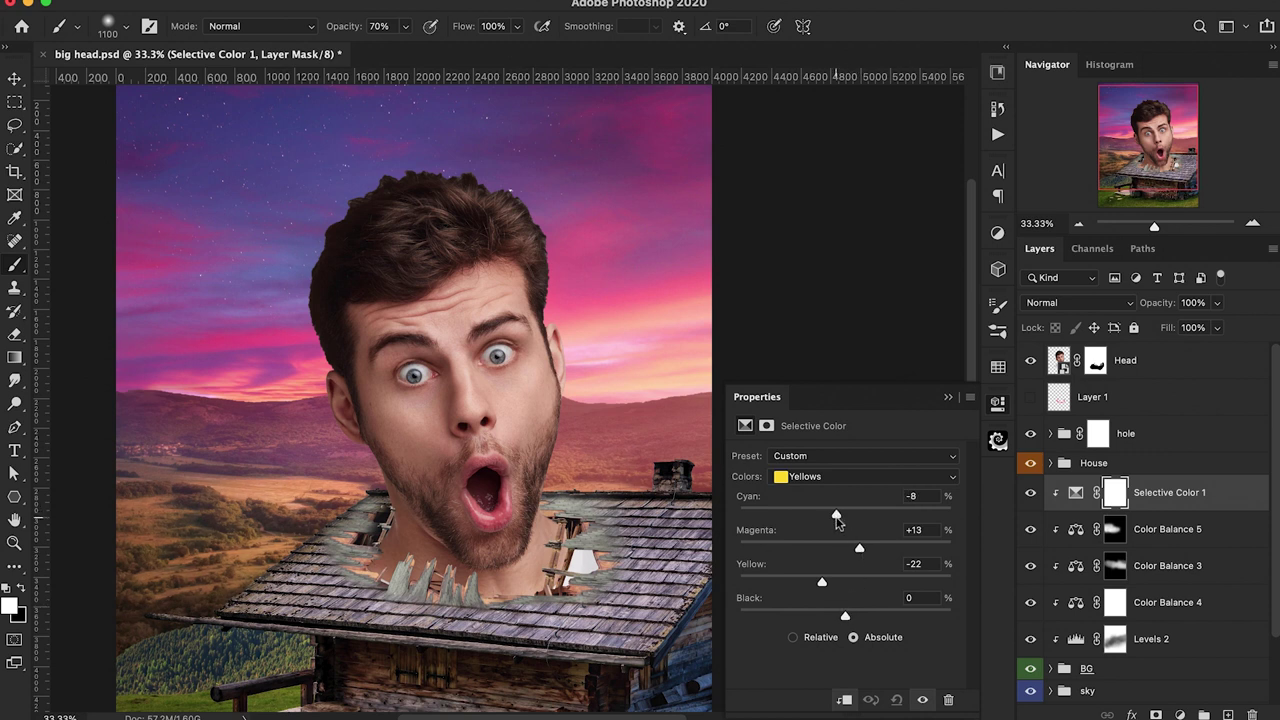
mouse_move(822, 585)
mouse_down()
mouse_move(850, 588)
mouse_move(821, 591)
mouse_up()
scroll(690, 460, right, 2)
click(947, 398)
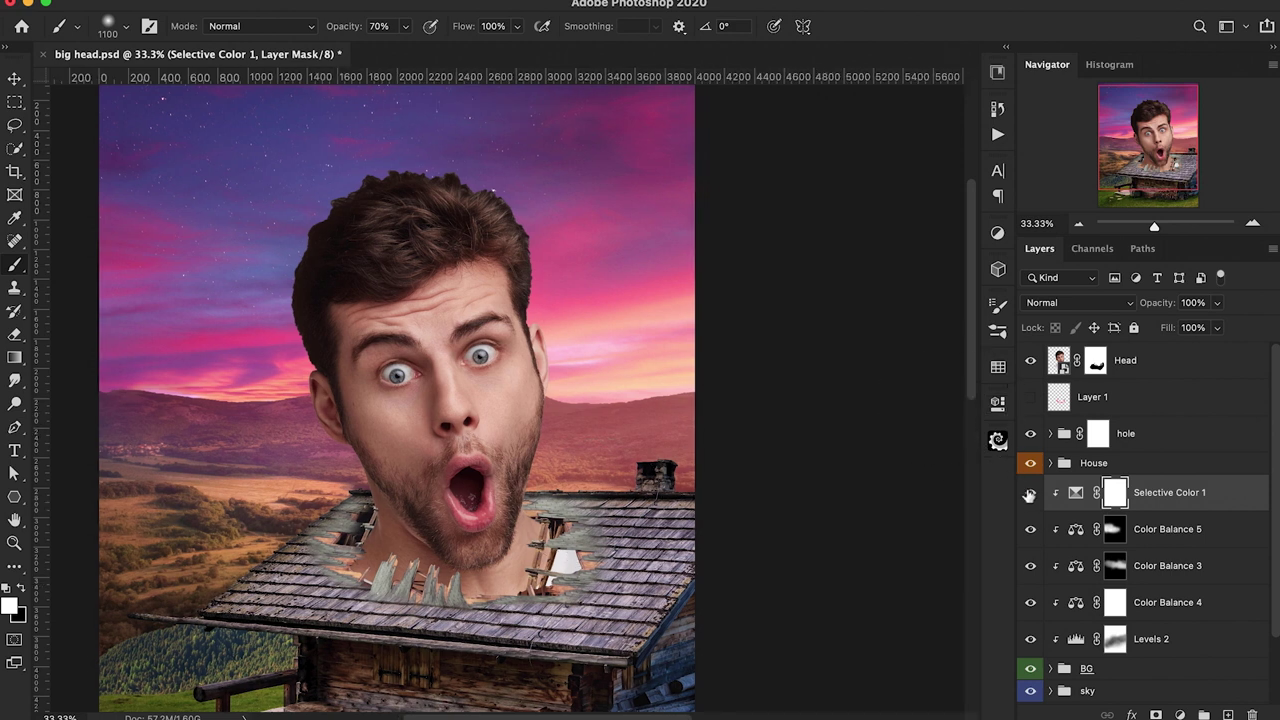
click(1031, 493)
click(1031, 493)
Group the BG group with its clipped adjustments, name the new group BG, and give it a green colour label
scroll(871, 443, left, 3)
scroll(871, 443, down, 3)
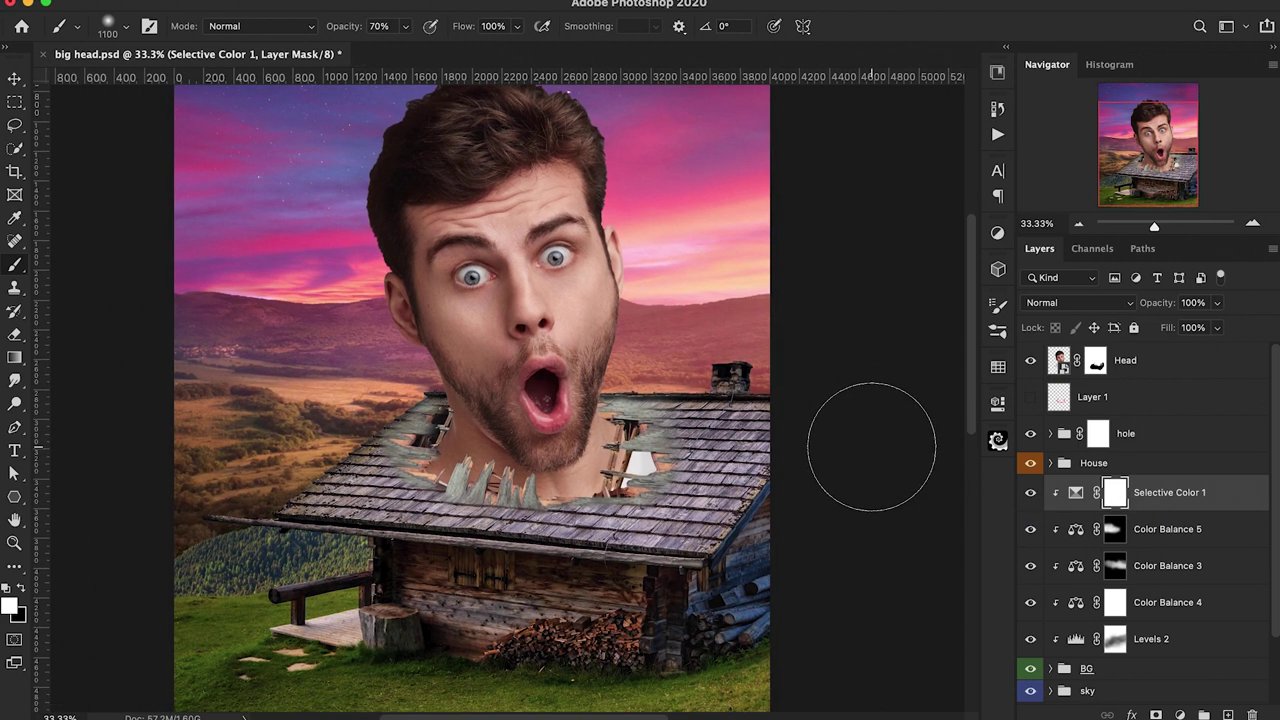
shift+click(1171, 669)
key(super+g)
double_click(1095, 485)
text(BG)
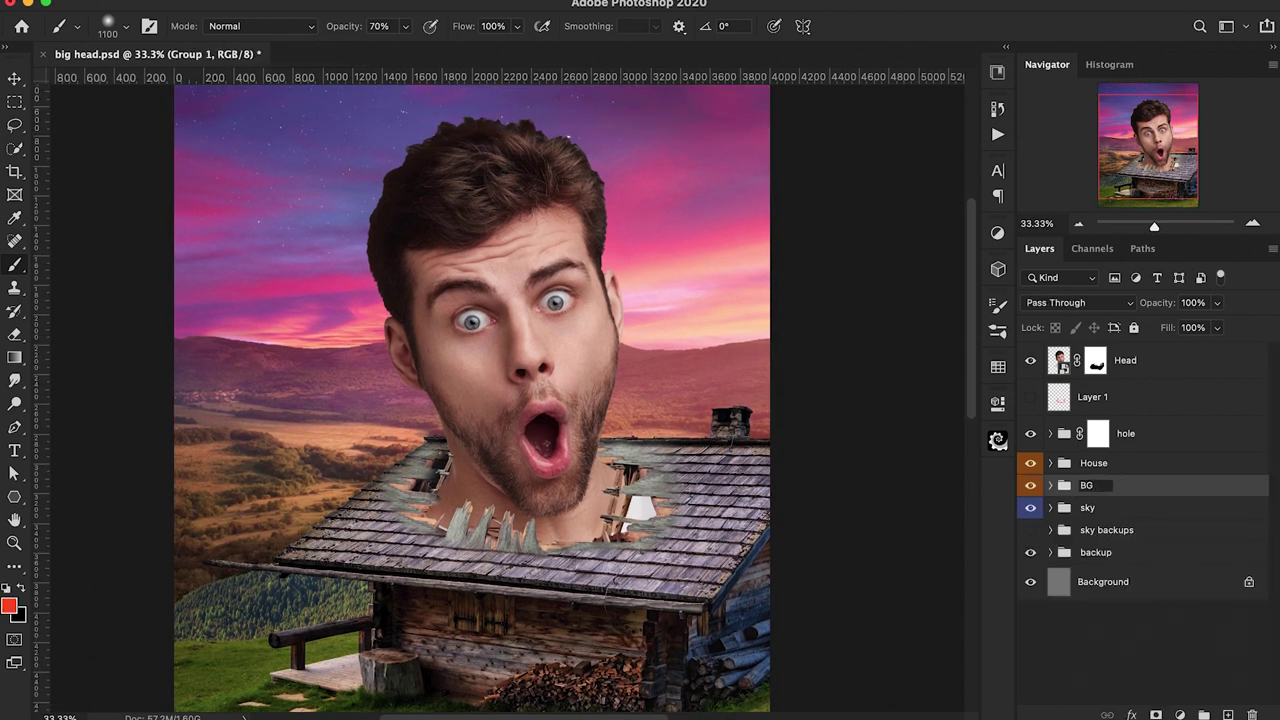
key(Return)
right_click(1030, 485)
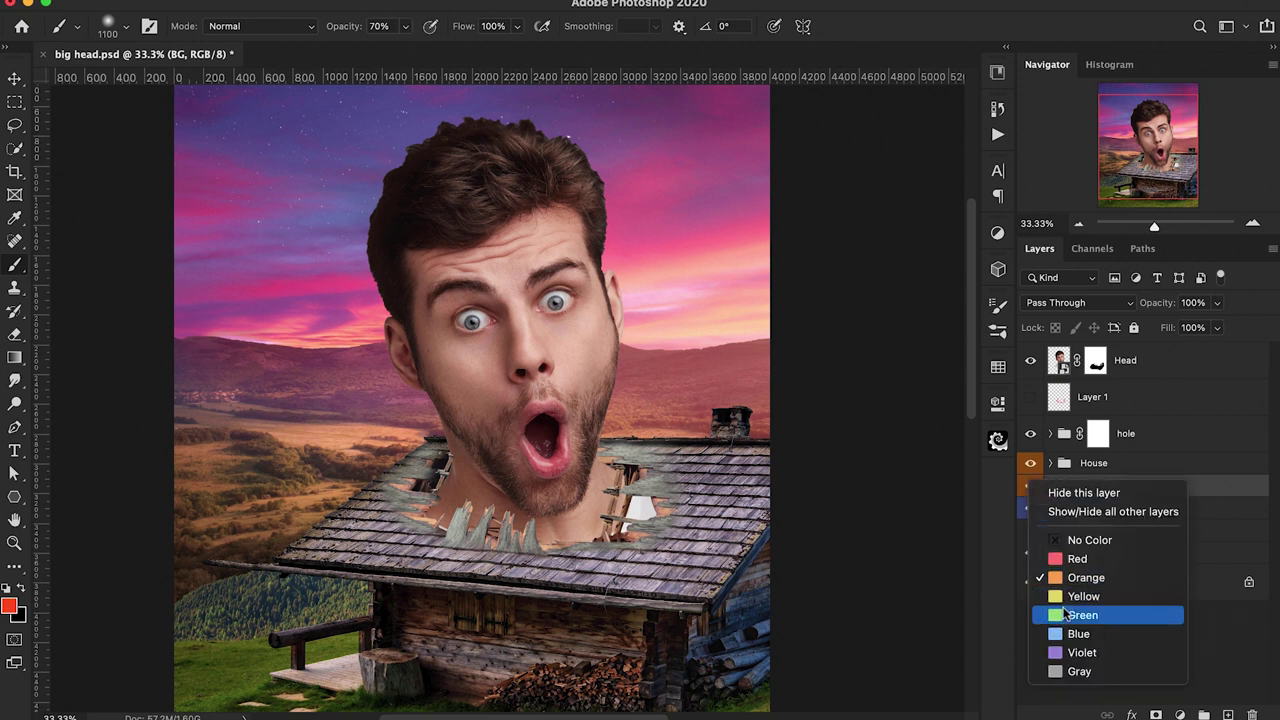
click(1075, 609)
Expand the House group and add a Levels adjustment clipped to the house layer
click(1050, 463)
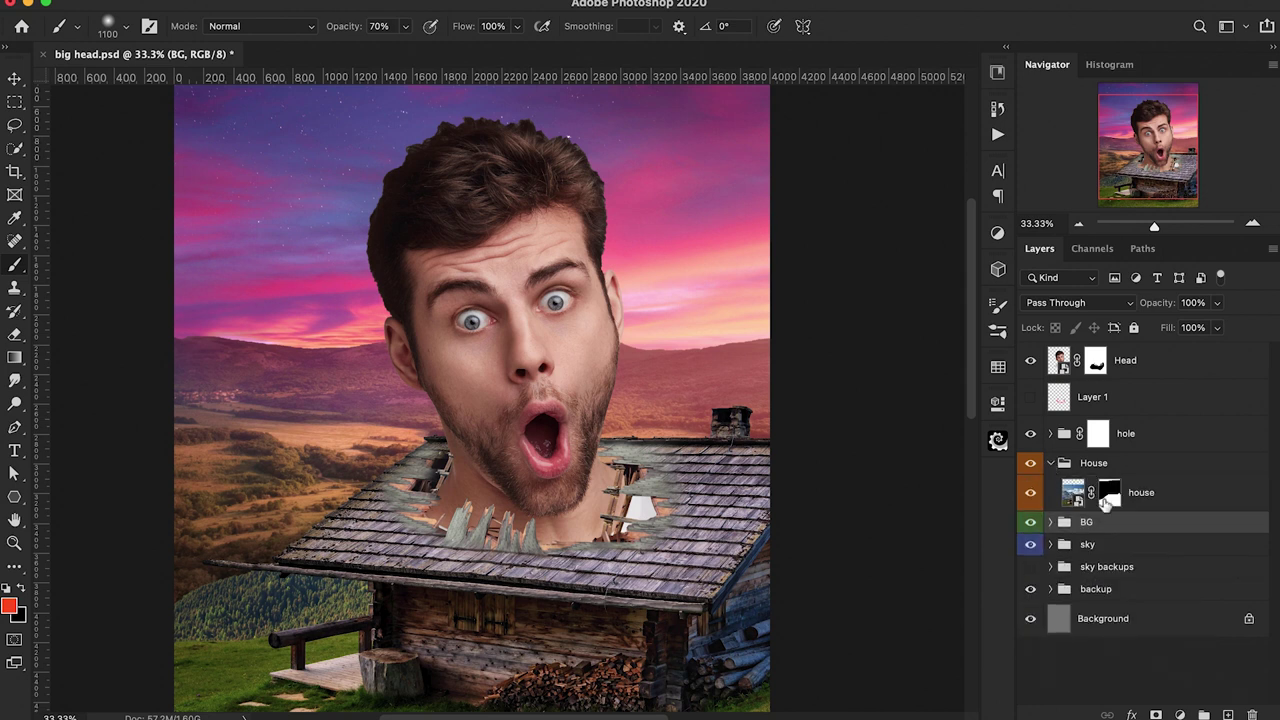
click(1155, 497)
scroll(660, 446, down, 5)
scroll(662, 446, up, 3)
scroll(662, 446, left, 2)
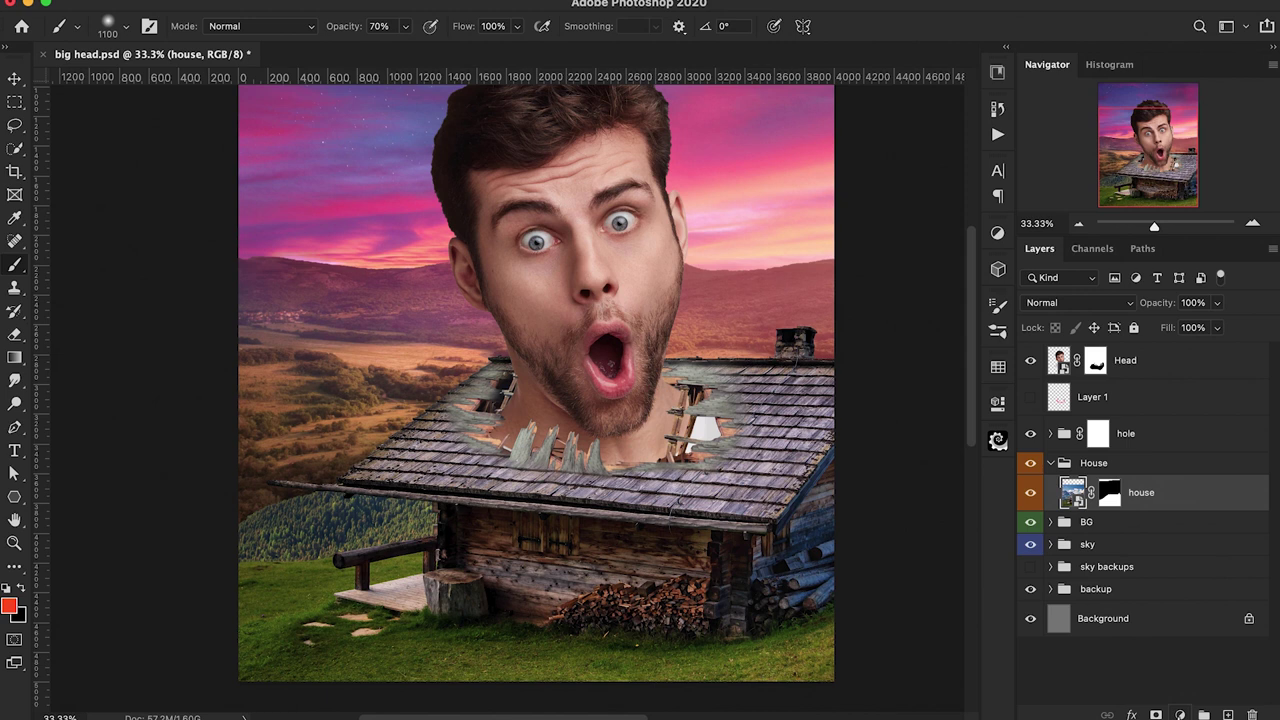
click(1180, 714)
click(1162, 397)
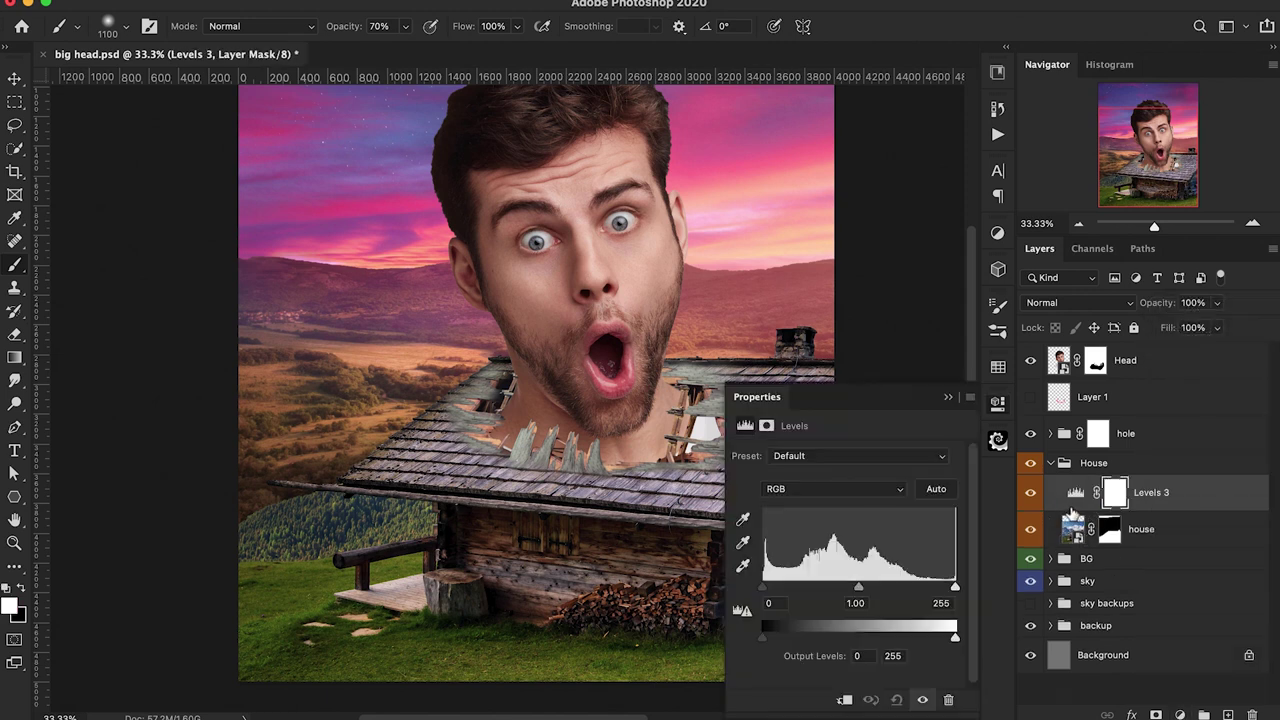
alt+click(1070, 508)
scroll(700, 500, right, 3)
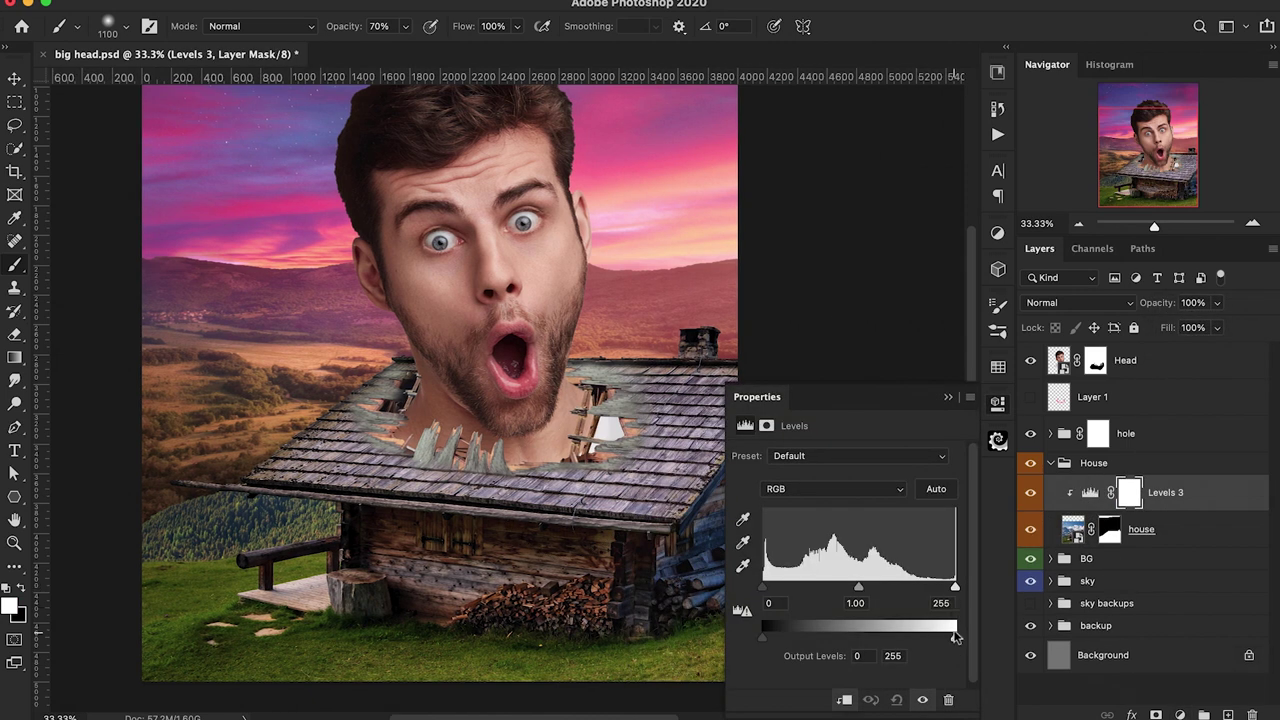
Darken the house Levels to output levels 7 and 145, with black input 2 and midtones 1.07
drag(956, 637, 873, 640)
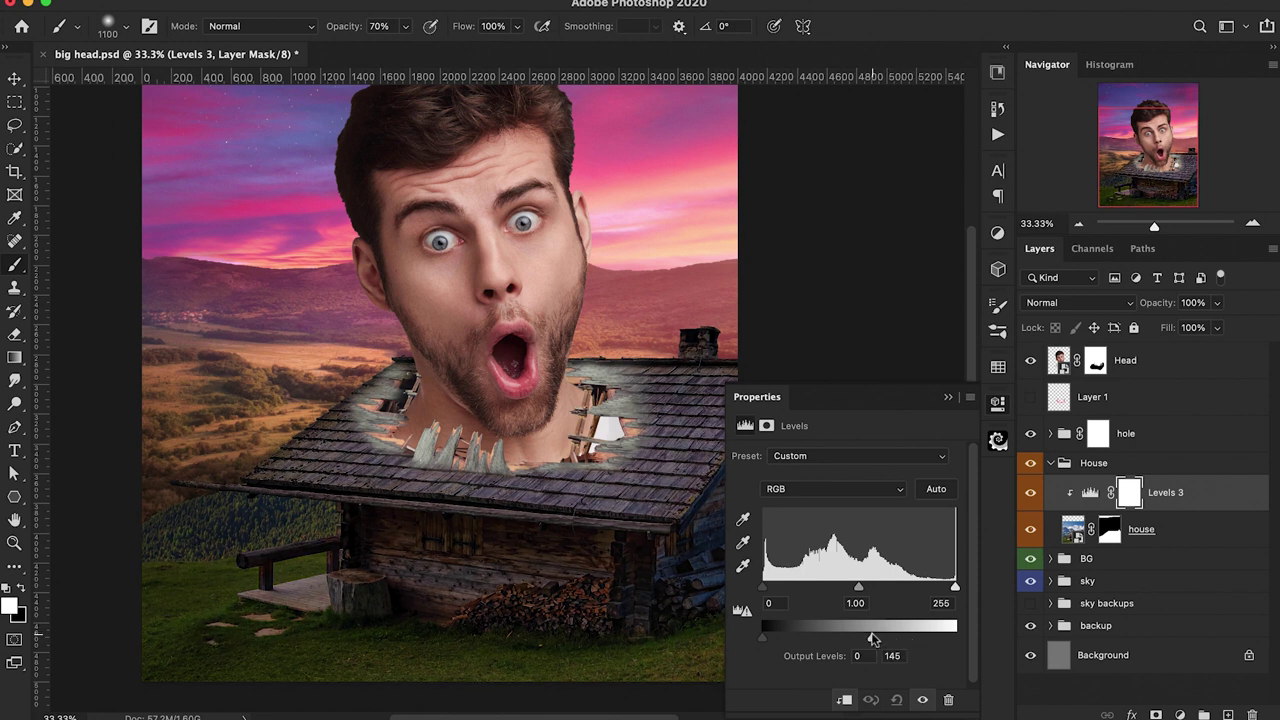
drag(761, 639, 727, 646)
drag(855, 592, 861, 592)
scroll(550, 580, right, 3)
drag(763, 637, 775, 637)
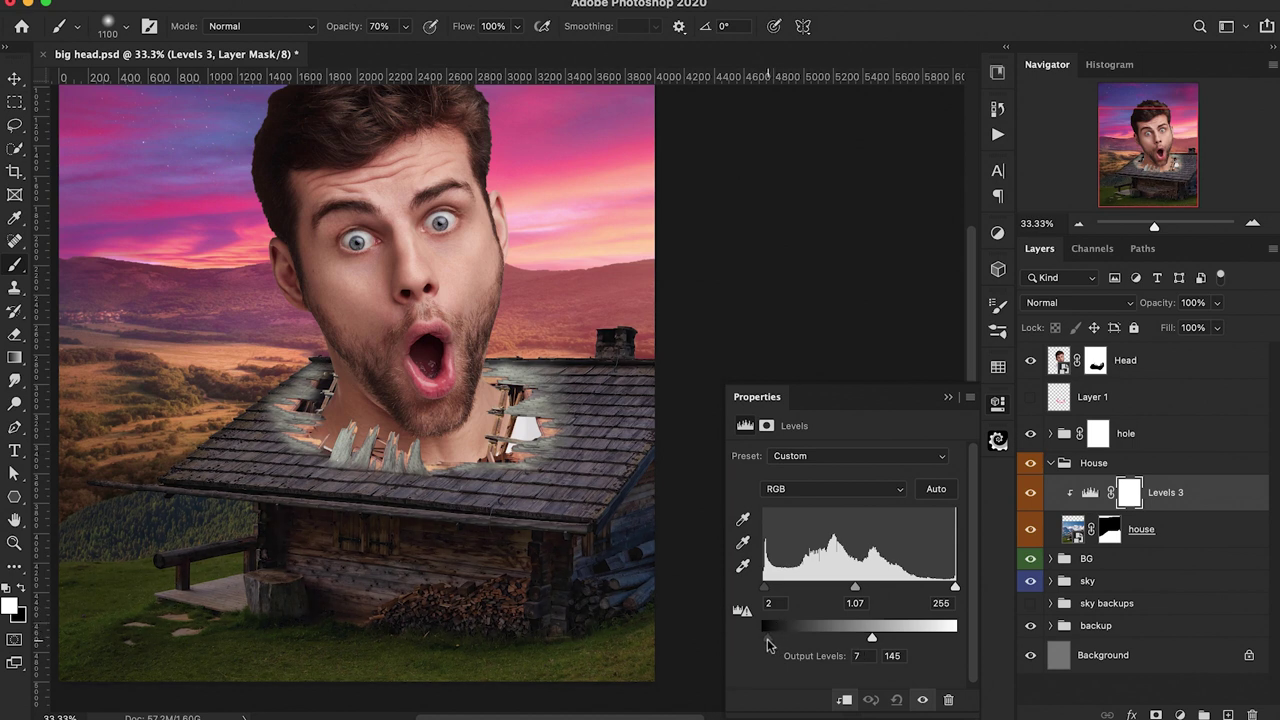
click(948, 397)
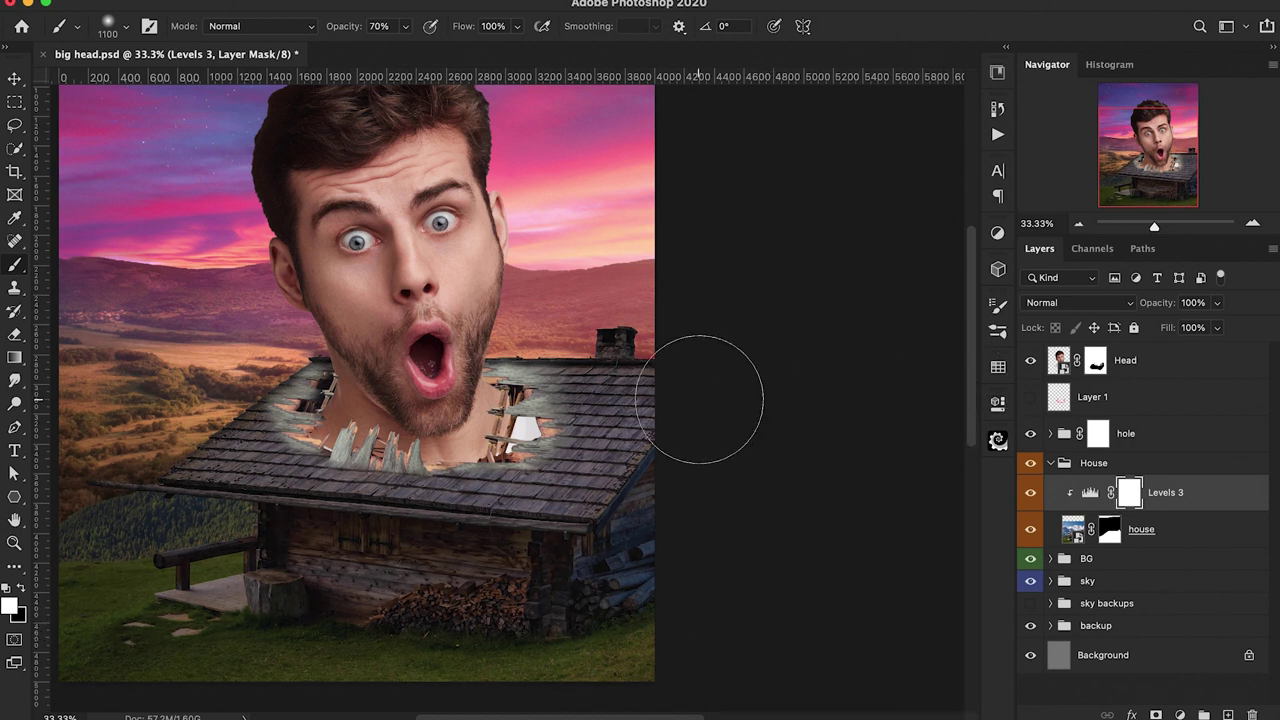
Paint black at 20% opacity on the house Levels mask across the roof around the hole
key(x)
mouse_move(699, 400)
mouse_down()
mouse_move(651, 366)
mouse_move(677, 371)
mouse_move(500, 360)
mouse_move(310, 413)
mouse_up()
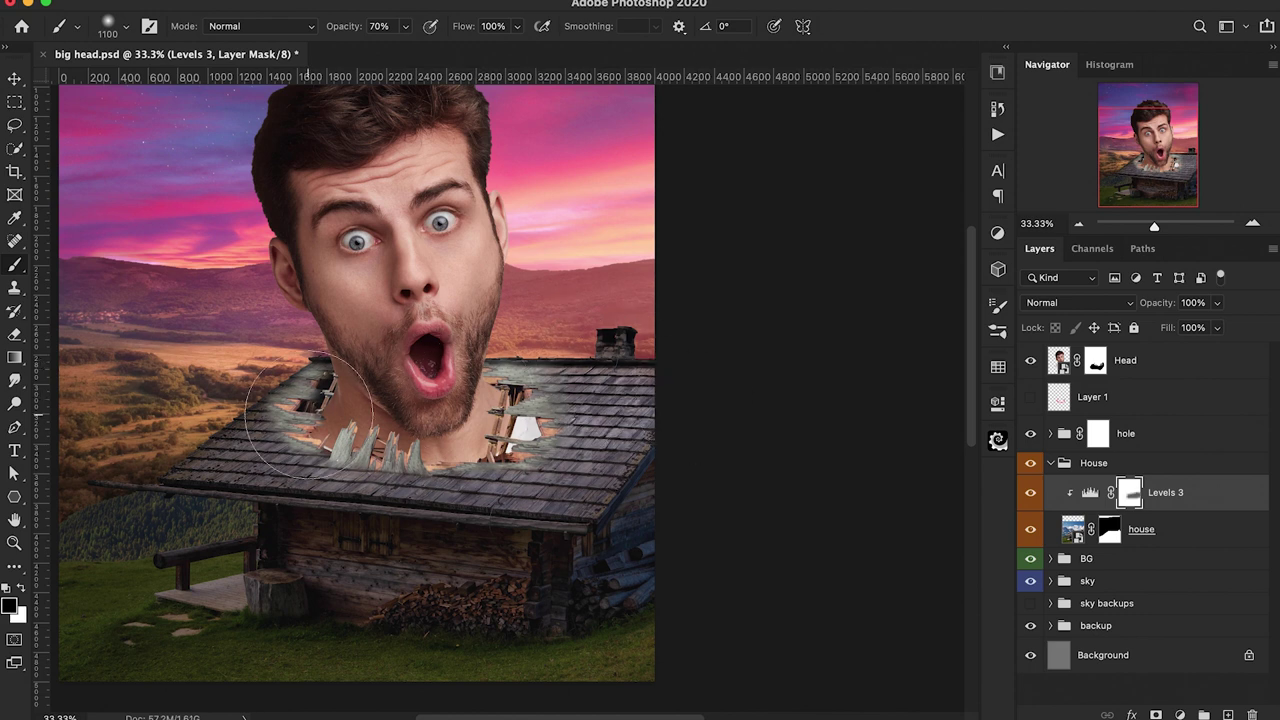
key(super+z)
key(2)
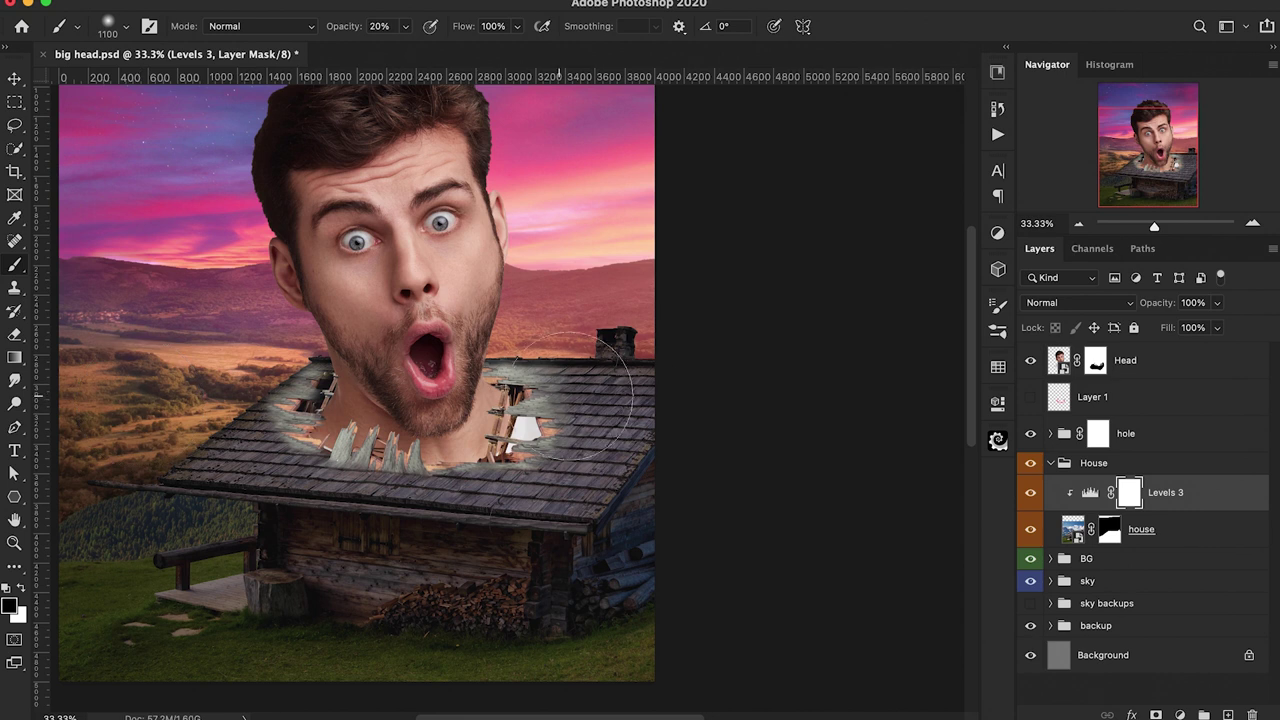
mouse_move(586, 428)
mouse_down()
mouse_move(516, 459)
mouse_move(238, 439)
mouse_up()
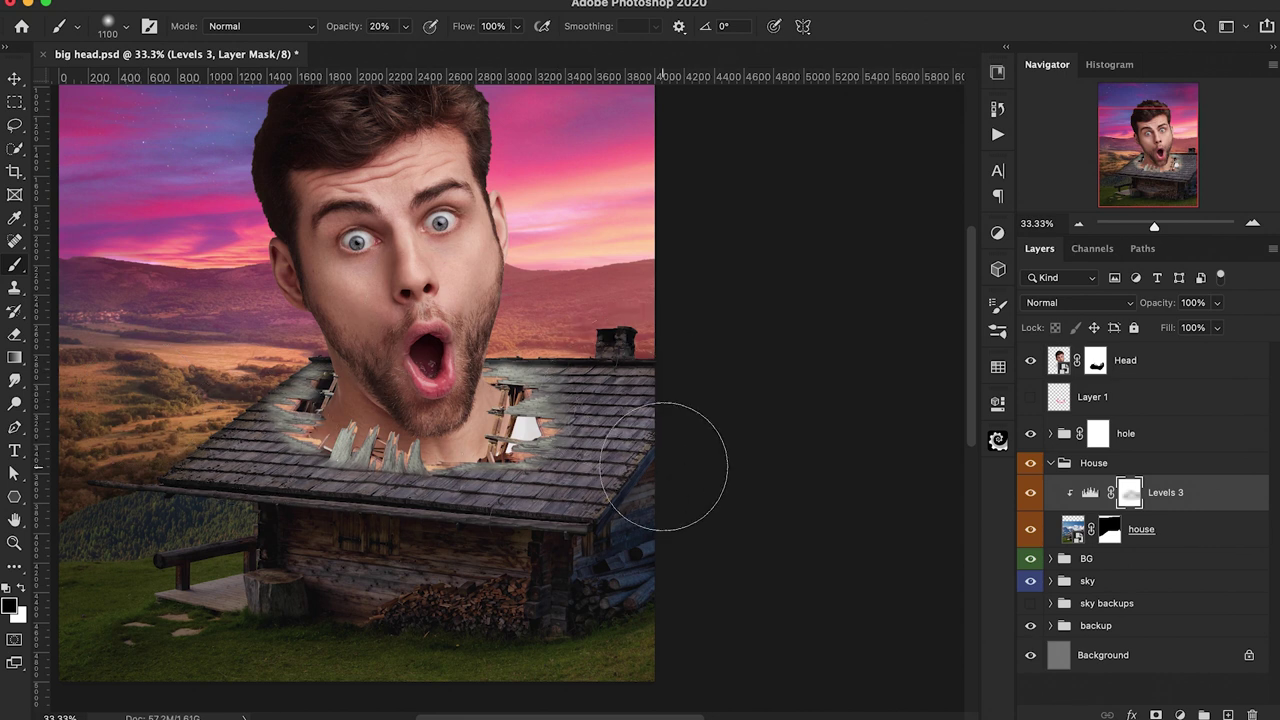
Add a clipped Color Balance above the house Levels and adjust its midtones along the yellow-blue range
click(1180, 714)
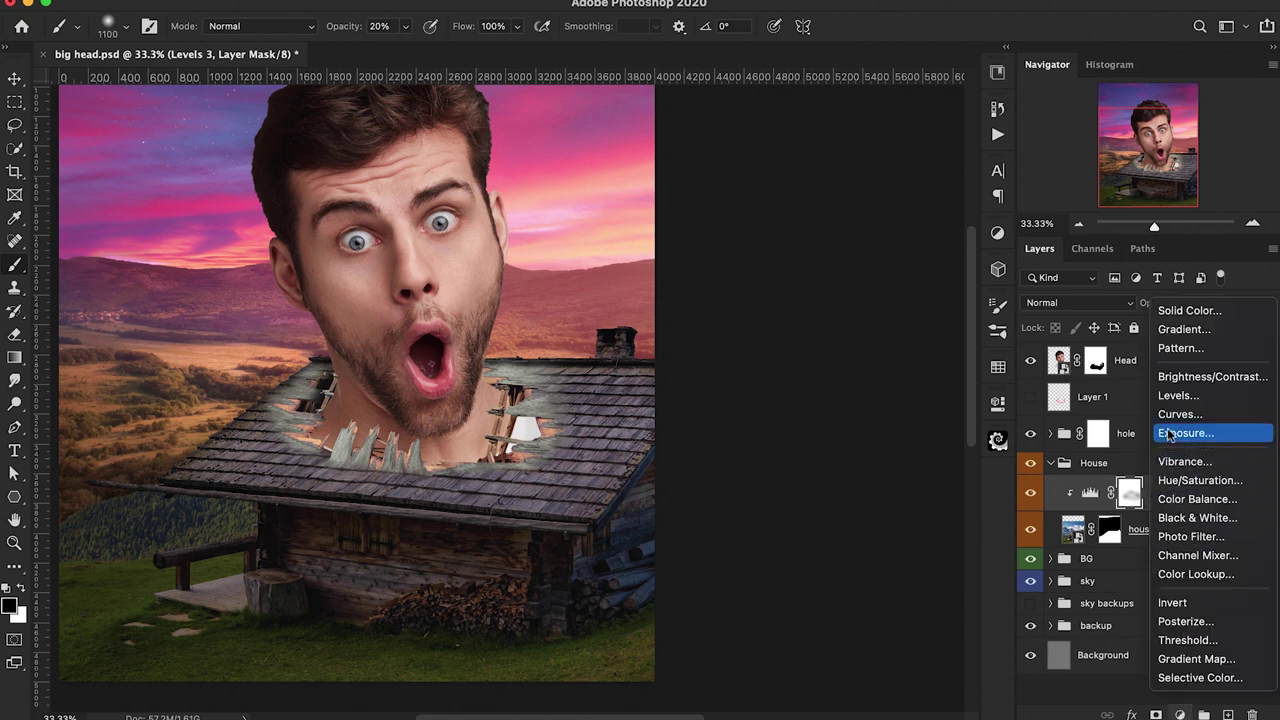
click(1190, 499)
alt+click(1073, 512)
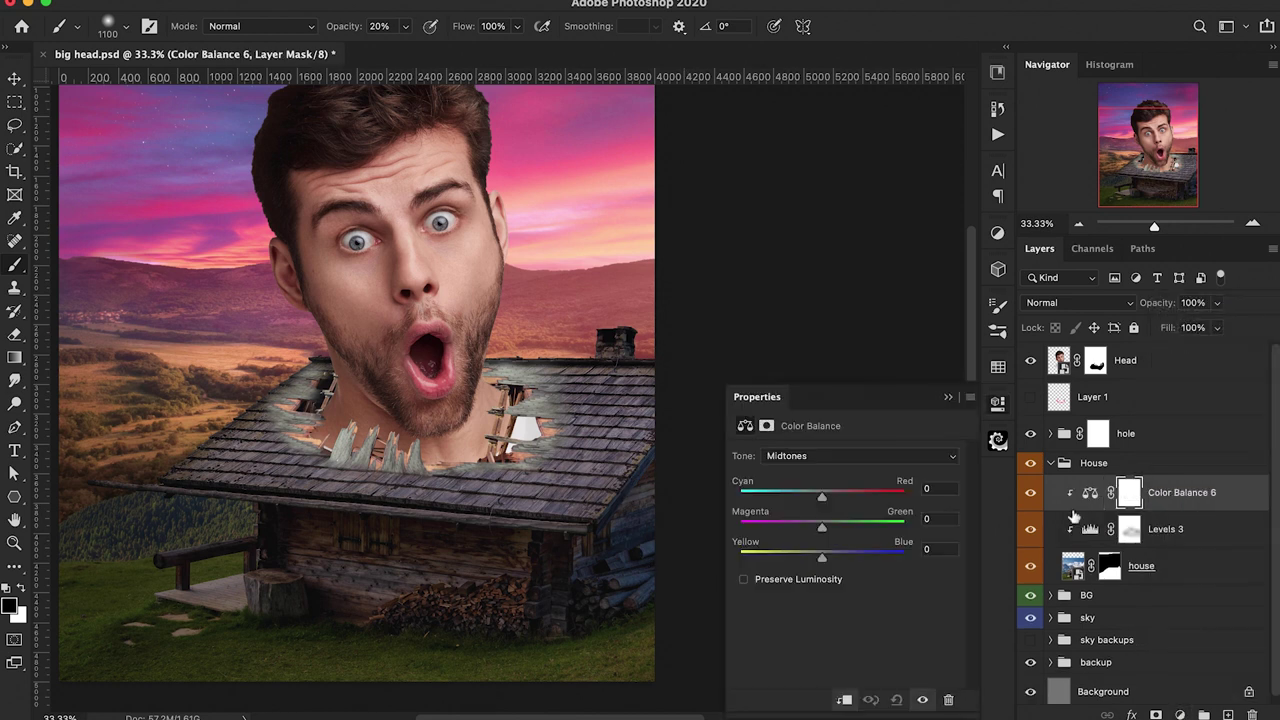
drag(828, 564, 808, 564)
Set the house Color Balance's shadows to red +9 and blue +23, with a slight shift toward magenta
click(813, 456)
click(813, 442)
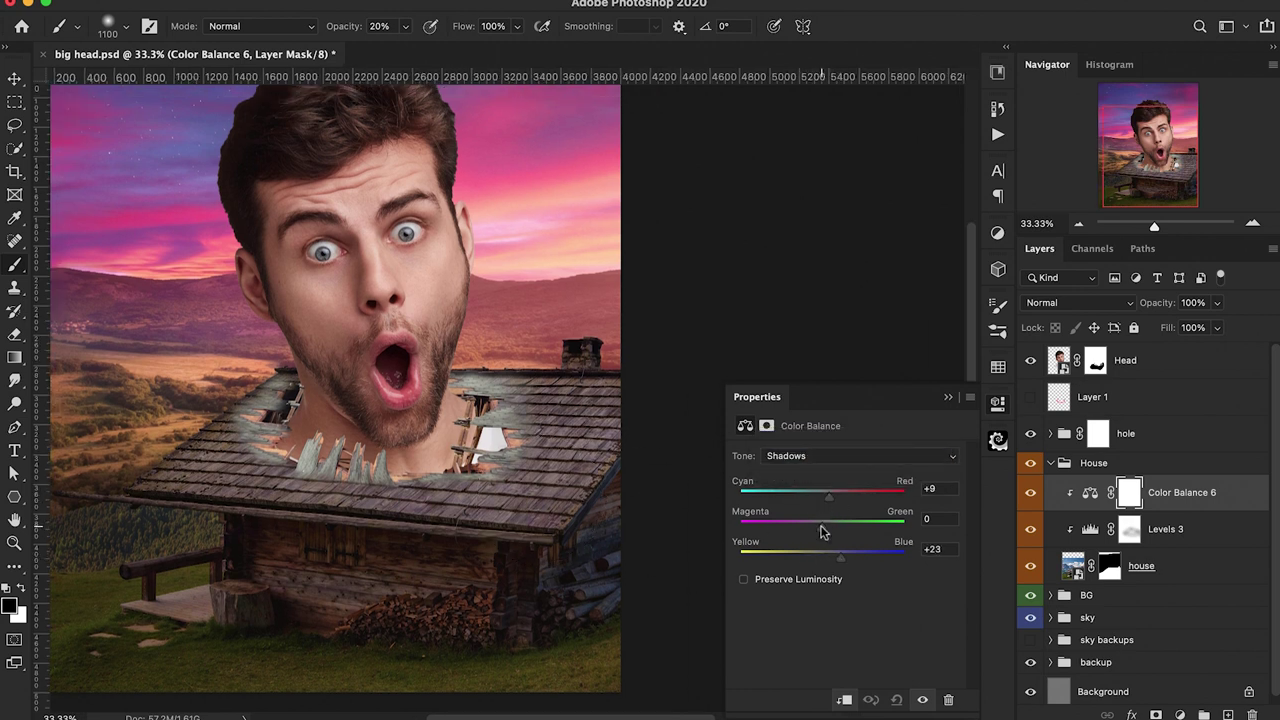
drag(820, 526, 813, 527)
Shift the house Color Balance's highlights toward red and yellow
click(820, 456)
click(822, 491)
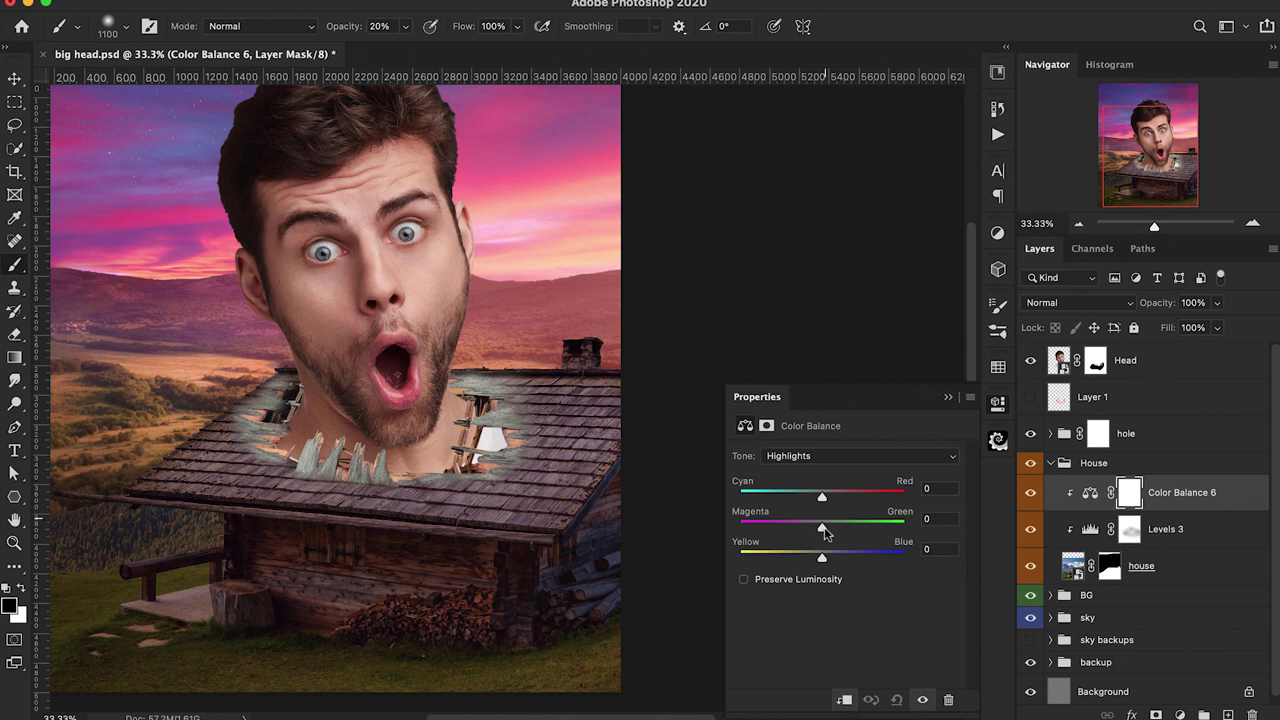
drag(821, 495, 838, 502)
drag(830, 557, 814, 560)
click(945, 399)
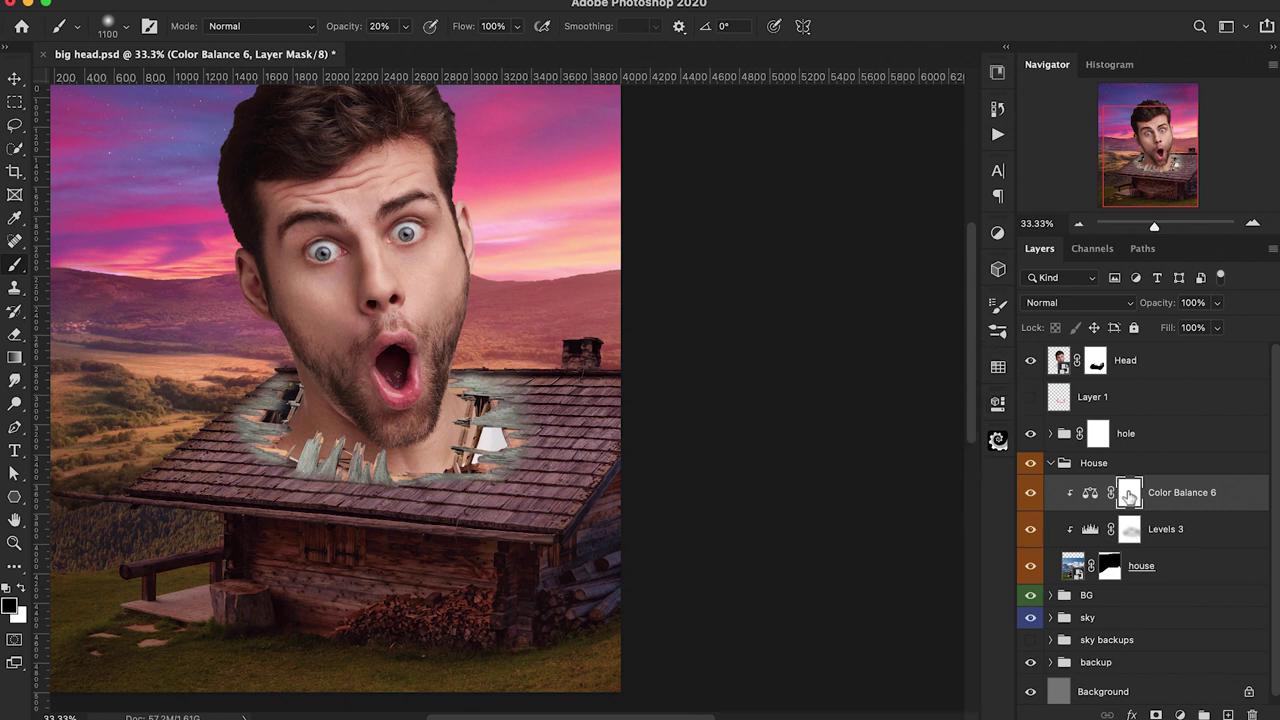
Rename the house Color Balance layer to roof and invert its mask to black
double_click(1174, 492)
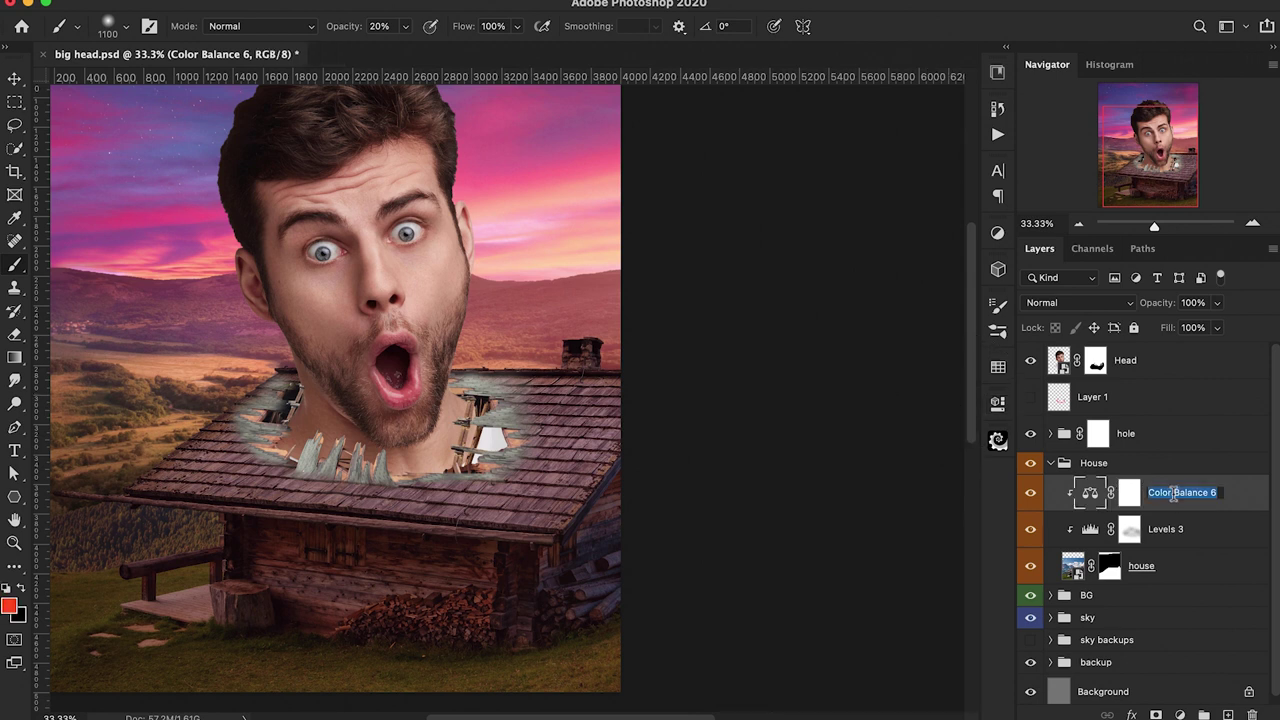
text(ho)
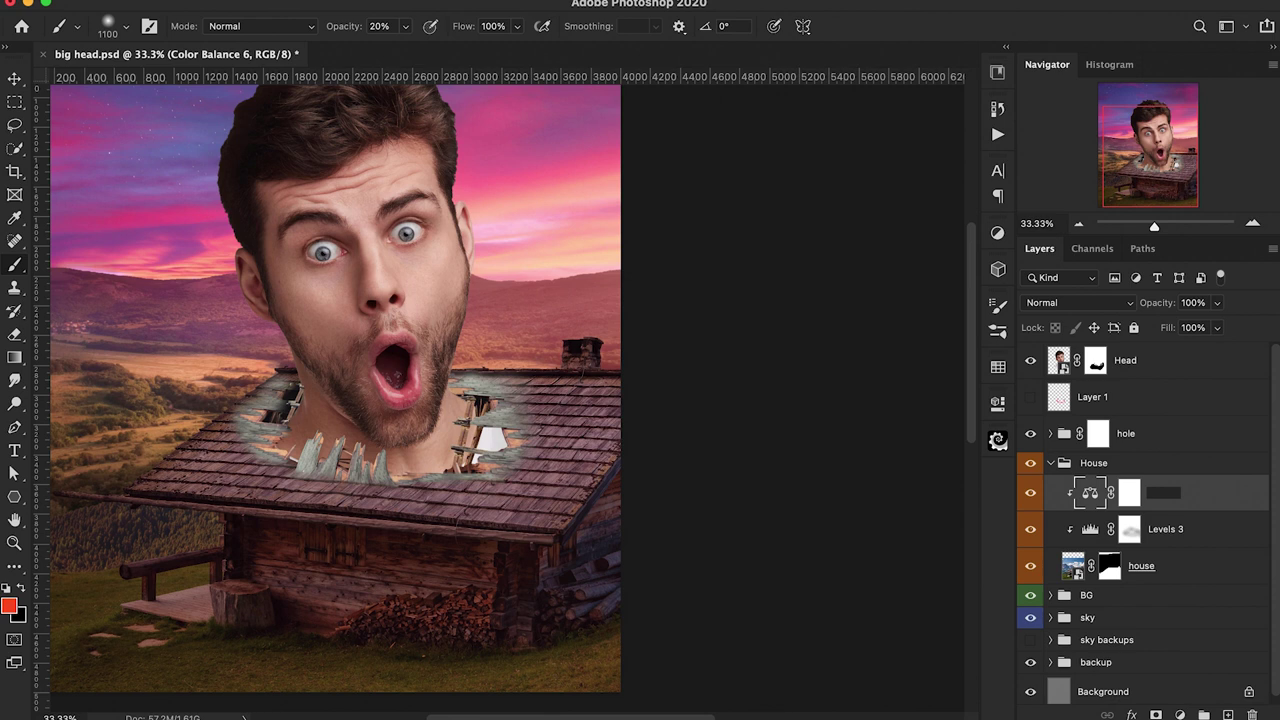
key(Return)
click(1129, 493)
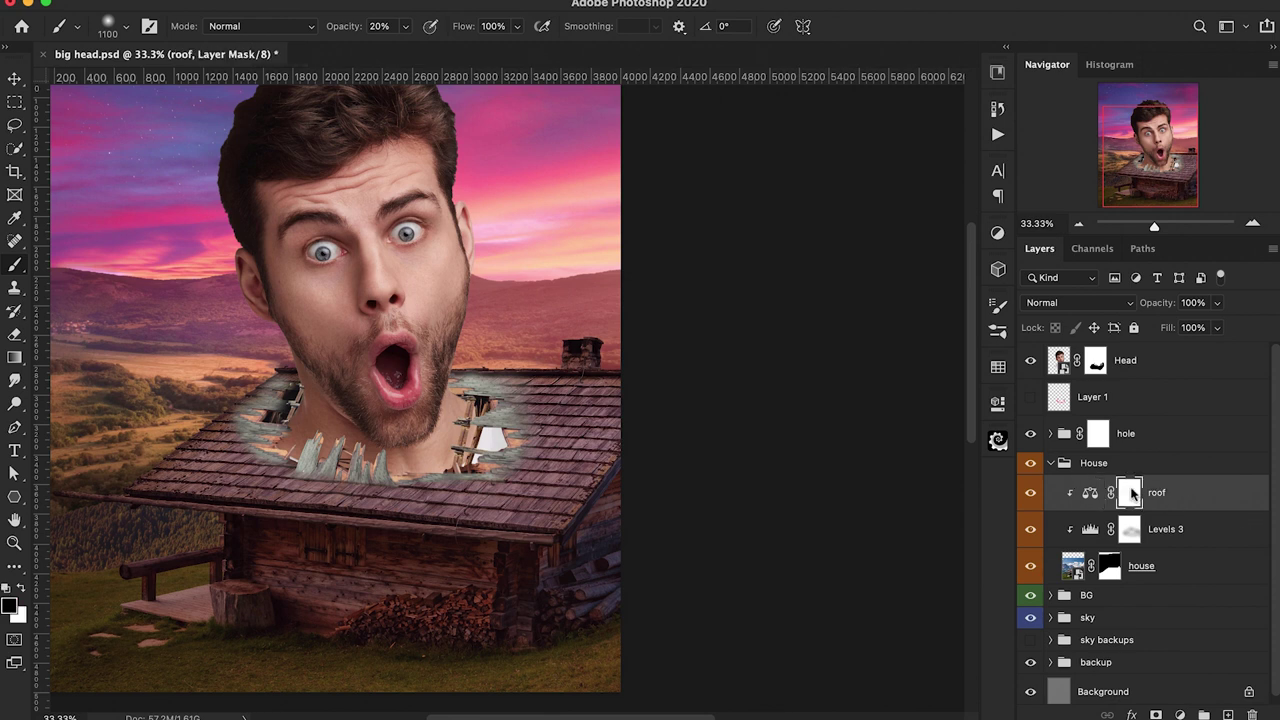
key(ctrl+i)
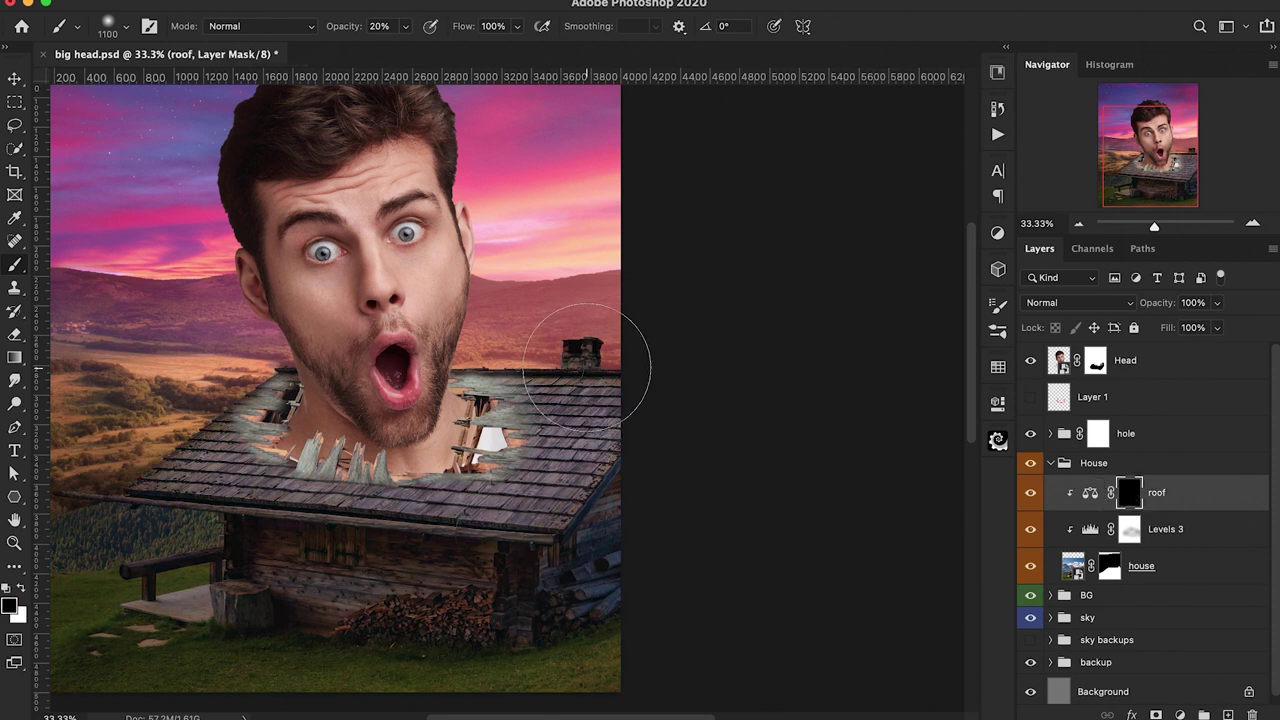
Paint white at 70% brush opacity on the roof layer's mask across the cabin roof and its edges
key(x)
key(7)
mouse_move(632, 368)
mouse_down()
mouse_move(430, 460)
mouse_move(210, 440)
mouse_up()
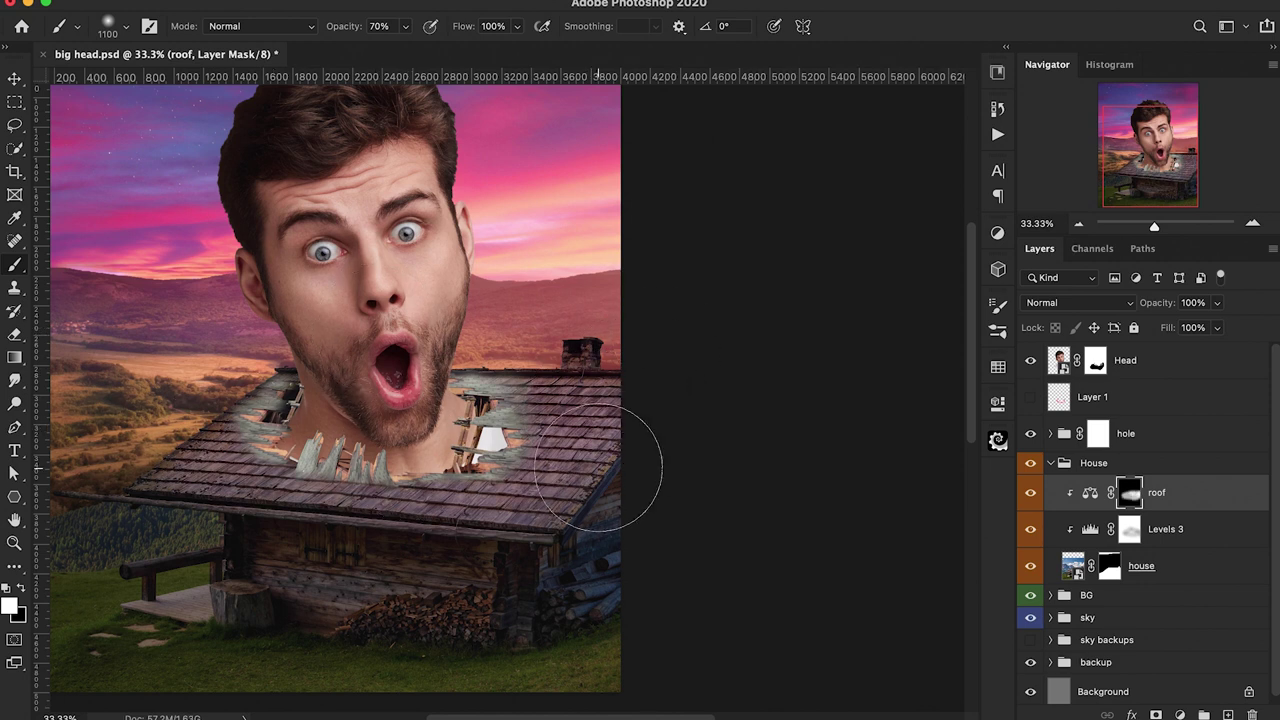
mouse_move(609, 503)
mouse_down()
mouse_move(606, 563)
mouse_move(586, 566)
mouse_up()
key(bracketleft)
key(bracketleft)
key(bracketleft)
key(bracketleft)
key(bracketleft)
key(bracketleft)
key(bracketleft)
key(bracketleft)
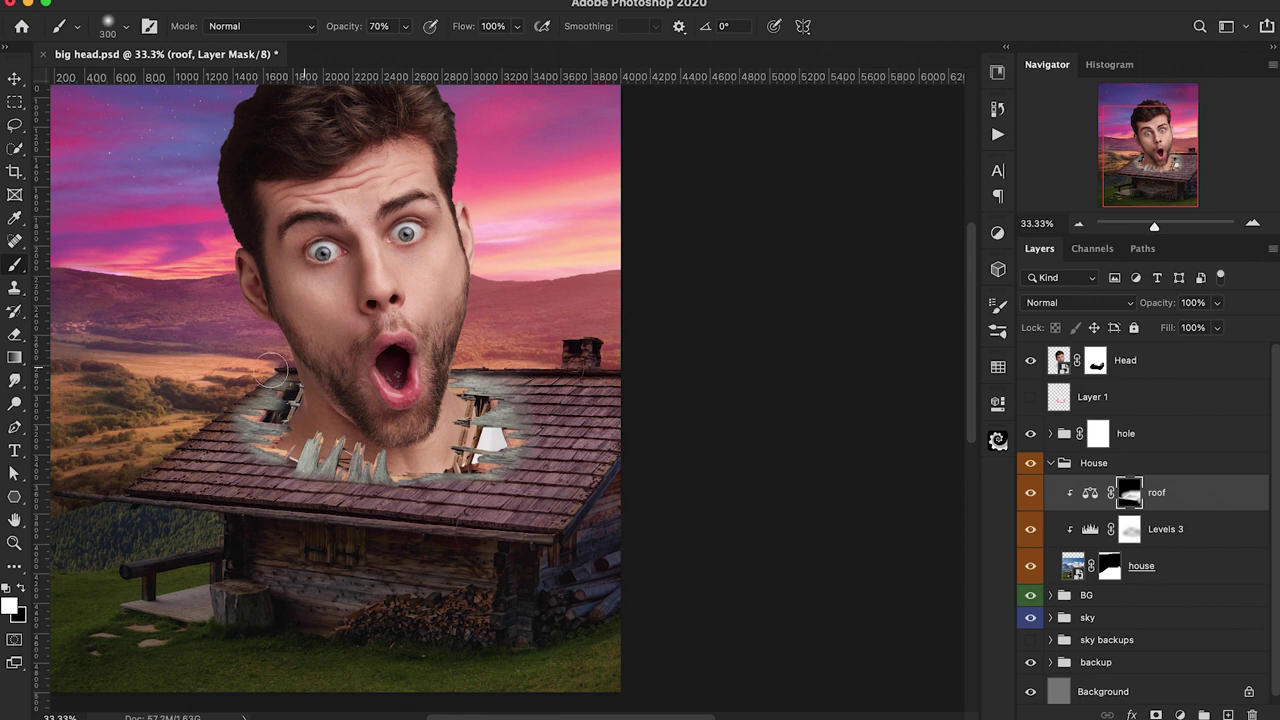
Add a clipped Selective Color above the roof layer and raise magenta while lowering cyan in its greens
click(1180, 714)
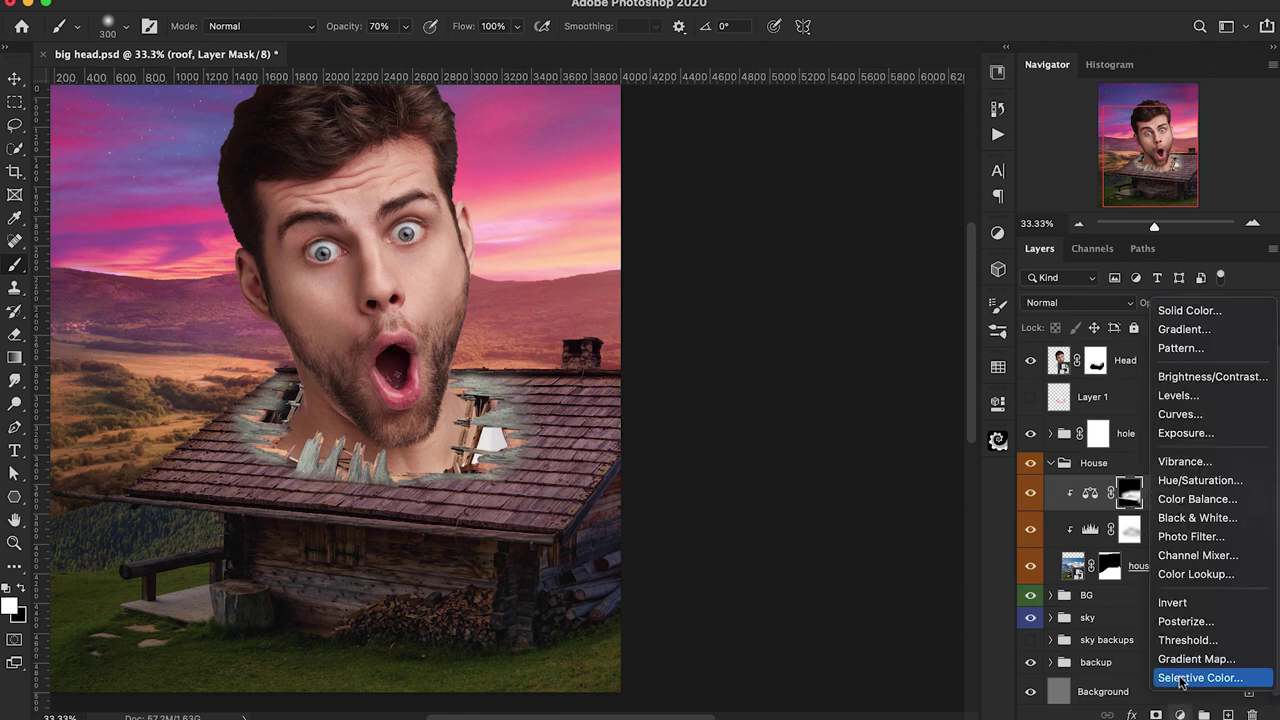
click(1181, 678)
click(860, 476)
click(830, 487)
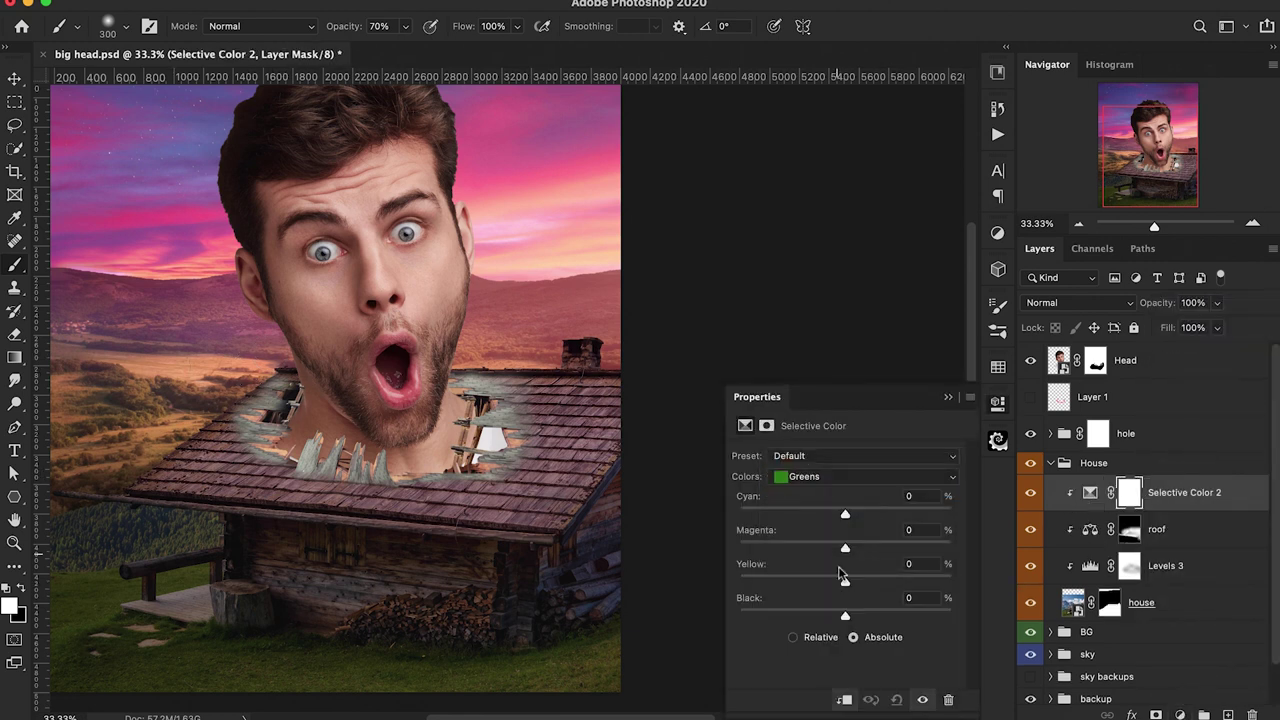
drag(845, 548, 910, 558)
drag(845, 515, 745, 516)
mouse_move(845, 582)
mouse_down()
mouse_move(910, 582)
mouse_move(818, 588)
mouse_move(829, 590)
mouse_up()
Set the Selective Color's yellows to cyan -24% and yellow -15%, raise magenta, and fine-tune black
click(830, 478)
click(826, 462)
mouse_move(845, 515)
mouse_down()
mouse_move(808, 515)
mouse_move(820, 518)
mouse_up()
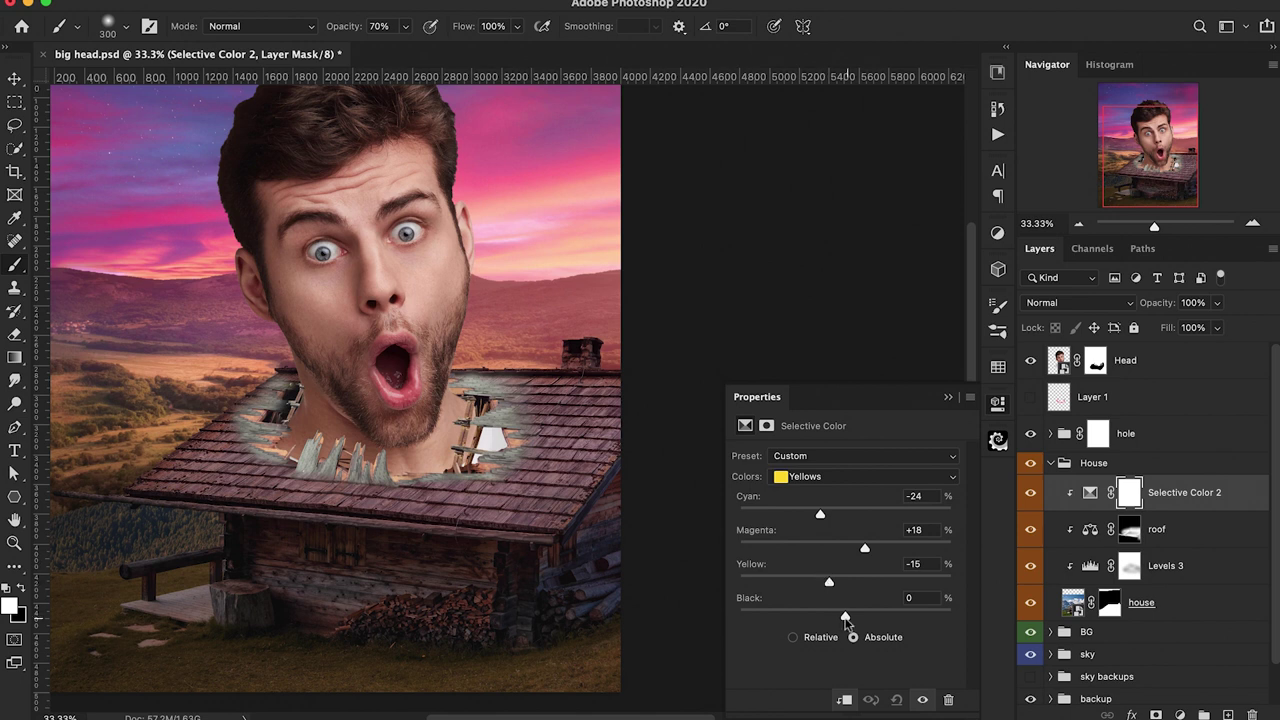
drag(846, 618, 850, 634)
drag(850, 549, 863, 556)
click(948, 397)
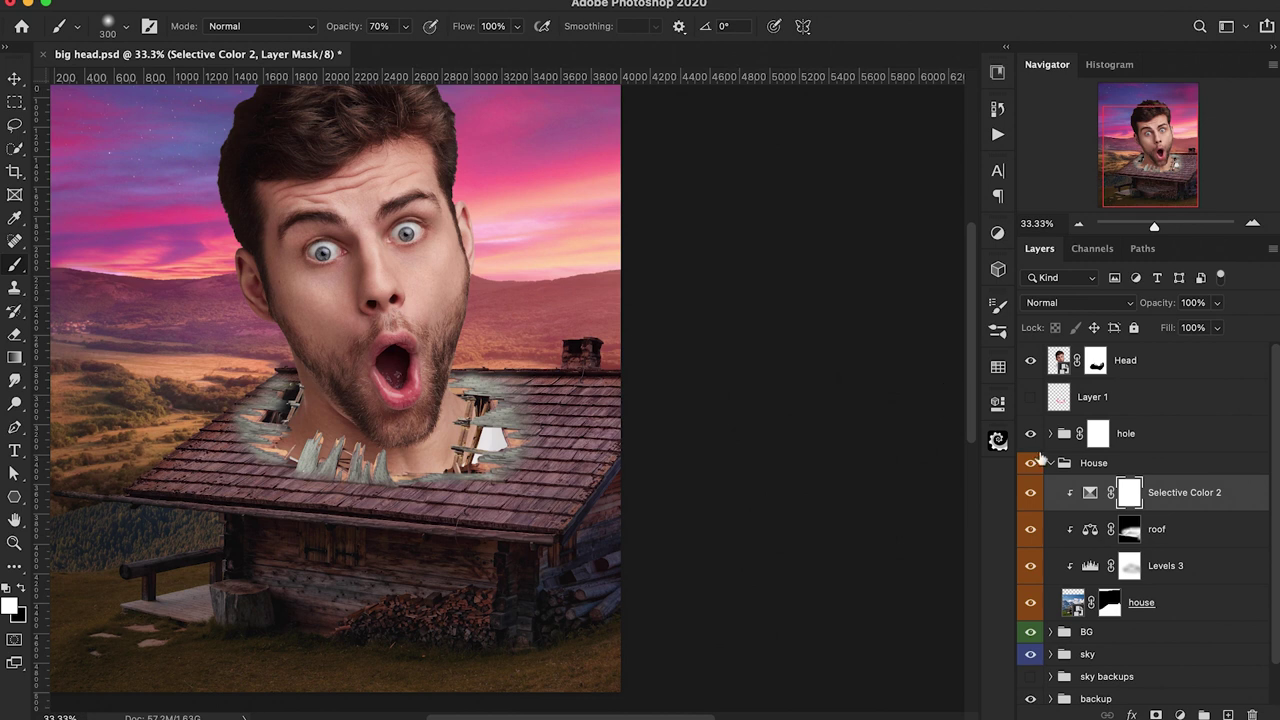
Rename the Selective Color layer to grass and invert its mask to black
double_click(1184, 492)
text(grass)
key(Return)
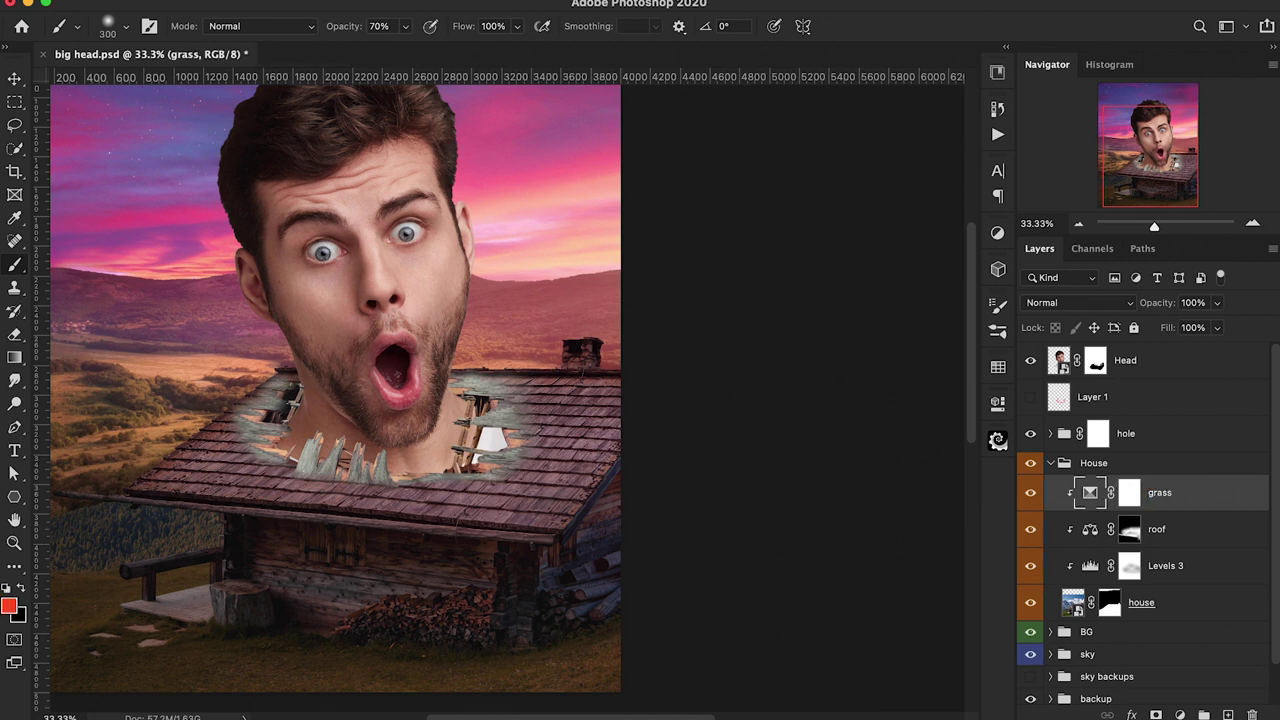
click(1128, 492)
key(d)
key(ctrl+i)
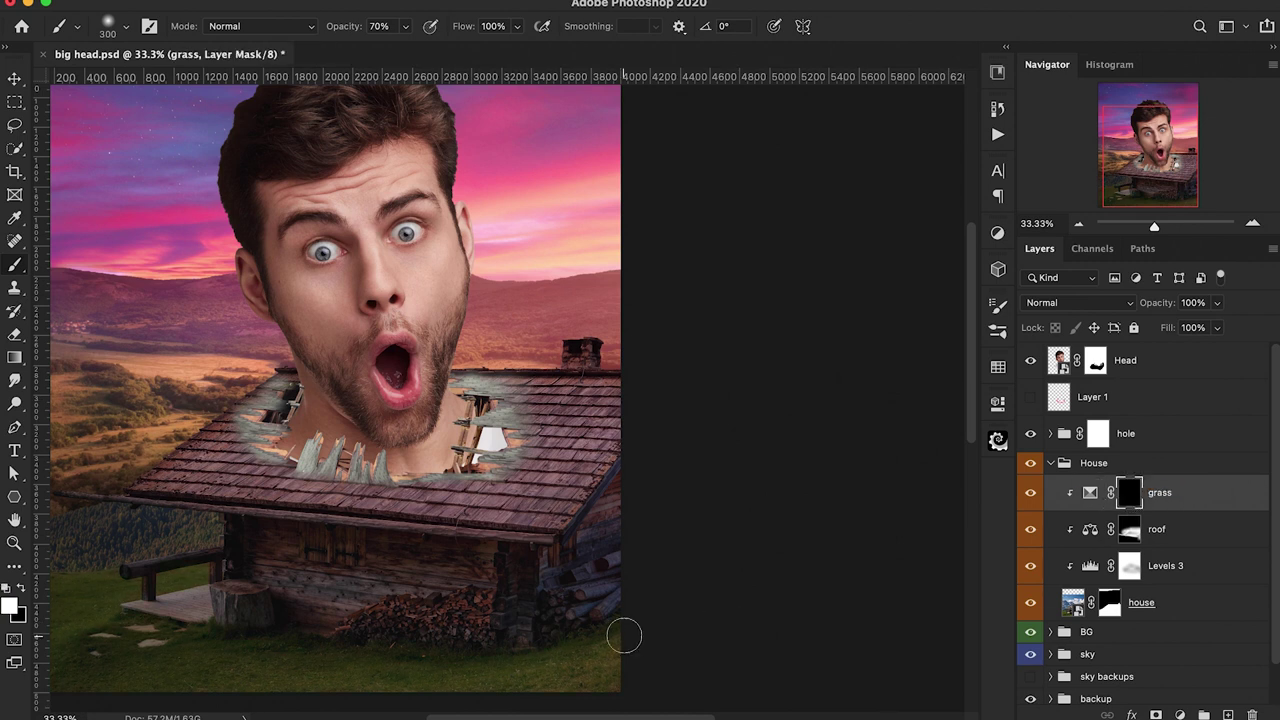
Paint white with a size 500 brush on the grass layer's mask over the lawn in front of the cabin
key(bracketright)
key(bracketright)
mouse_move(624, 637)
mouse_down()
mouse_move(555, 676)
mouse_move(346, 689)
mouse_move(519, 662)
mouse_move(262, 648)
mouse_move(245, 669)
mouse_move(136, 691)
mouse_move(157, 691)
mouse_move(186, 654)
mouse_move(58, 623)
mouse_move(108, 673)
mouse_move(45, 603)
mouse_move(223, 544)
mouse_move(127, 533)
mouse_move(22, 586)
mouse_move(70, 532)
mouse_move(204, 529)
mouse_move(78, 613)
mouse_move(152, 643)
mouse_move(646, 684)
mouse_move(623, 631)
mouse_move(550, 639)
mouse_move(615, 574)
mouse_move(613, 597)
mouse_move(496, 634)
mouse_up()
drag(403, 694, 601, 716)
Add a clipped Levels directly above the house layer with input levels 13, 0.69 and 237 and output white 215
click(1180, 714)
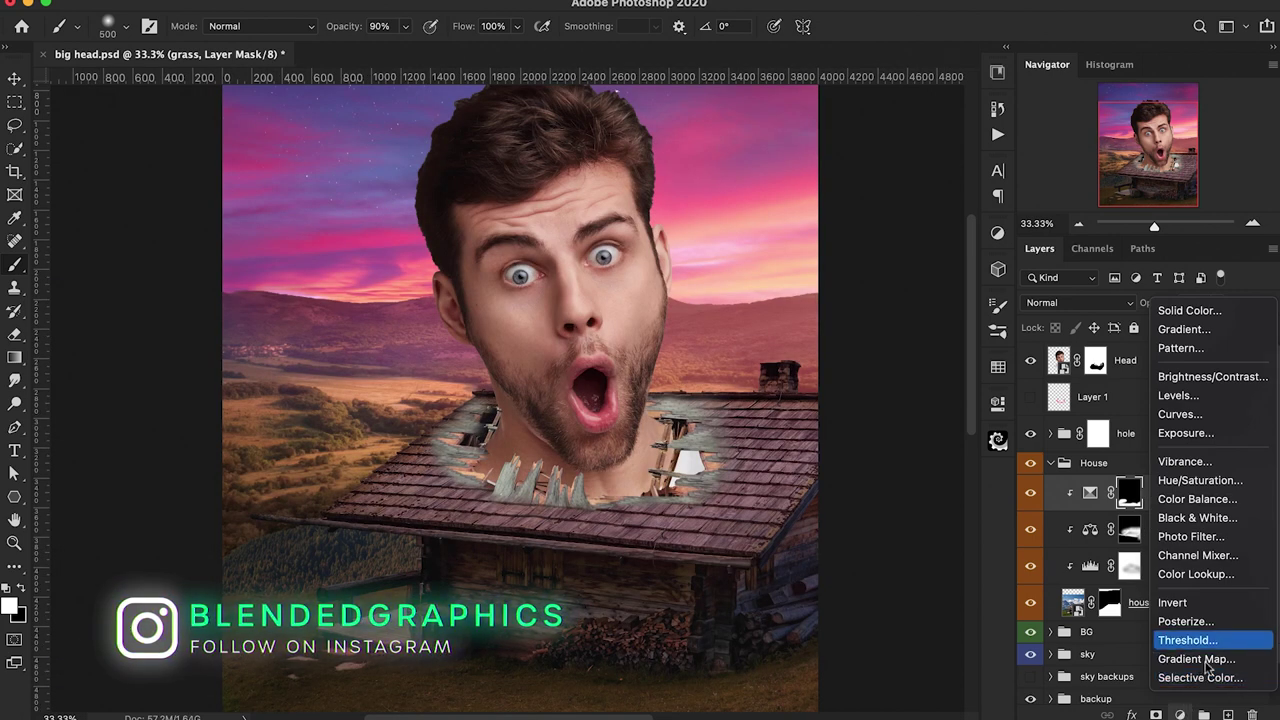
click(1186, 606)
click(1192, 610)
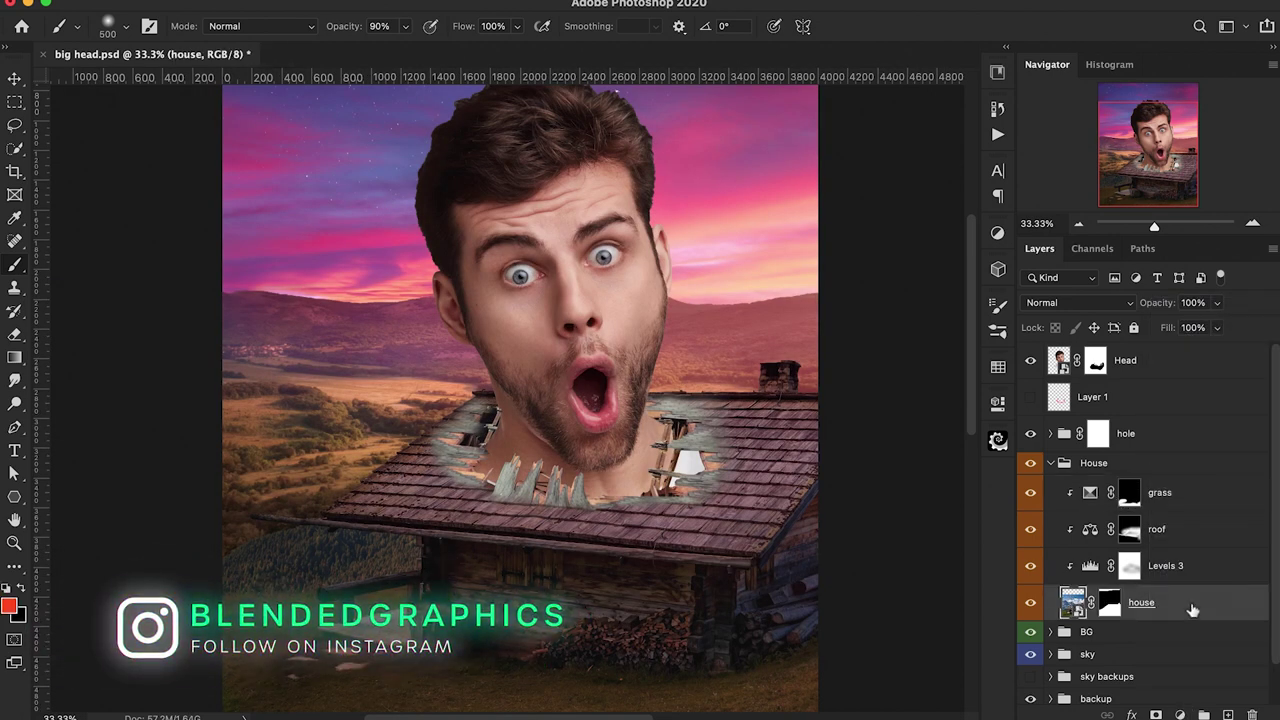
click(1181, 714)
click(1206, 401)
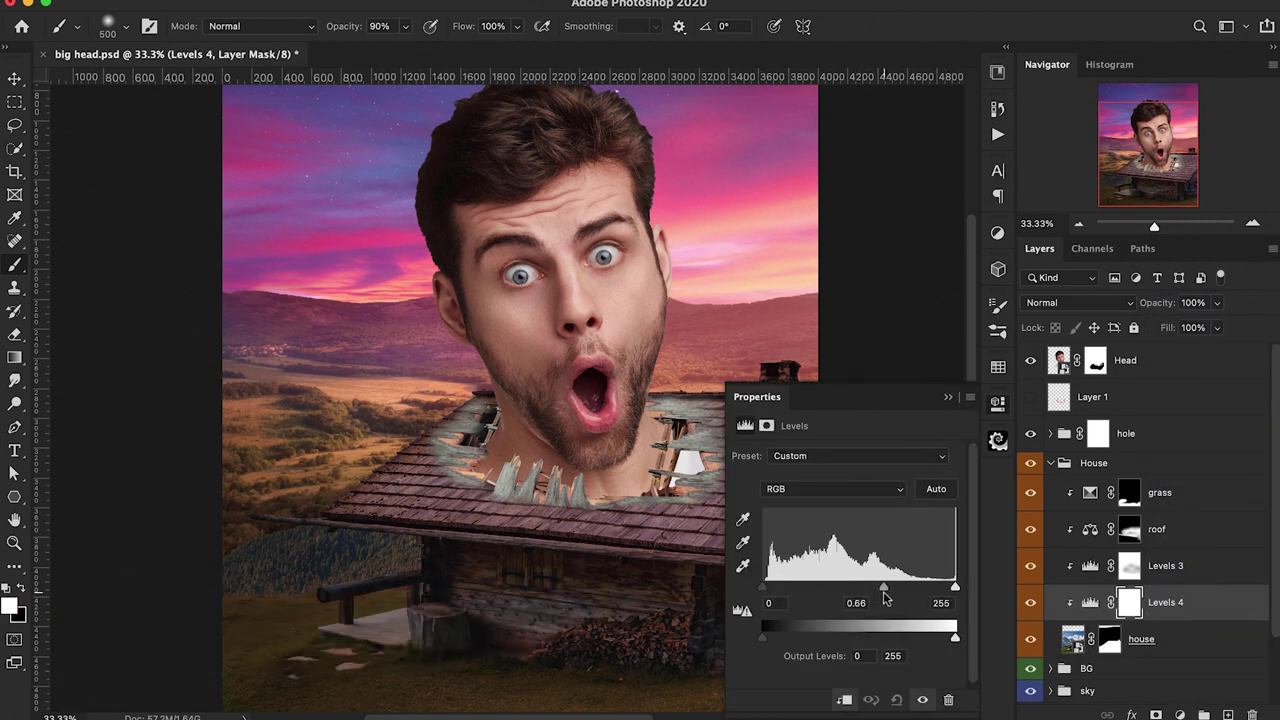
drag(858, 588, 942, 590)
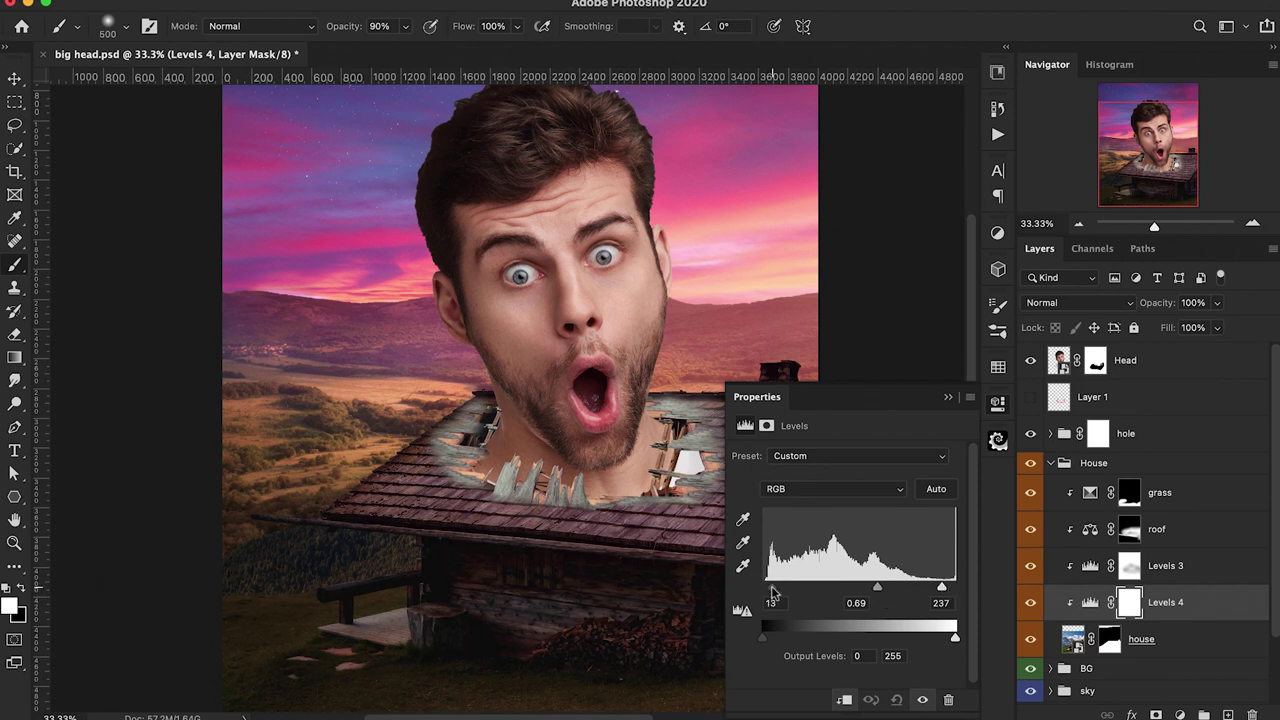
drag(955, 637, 931, 640)
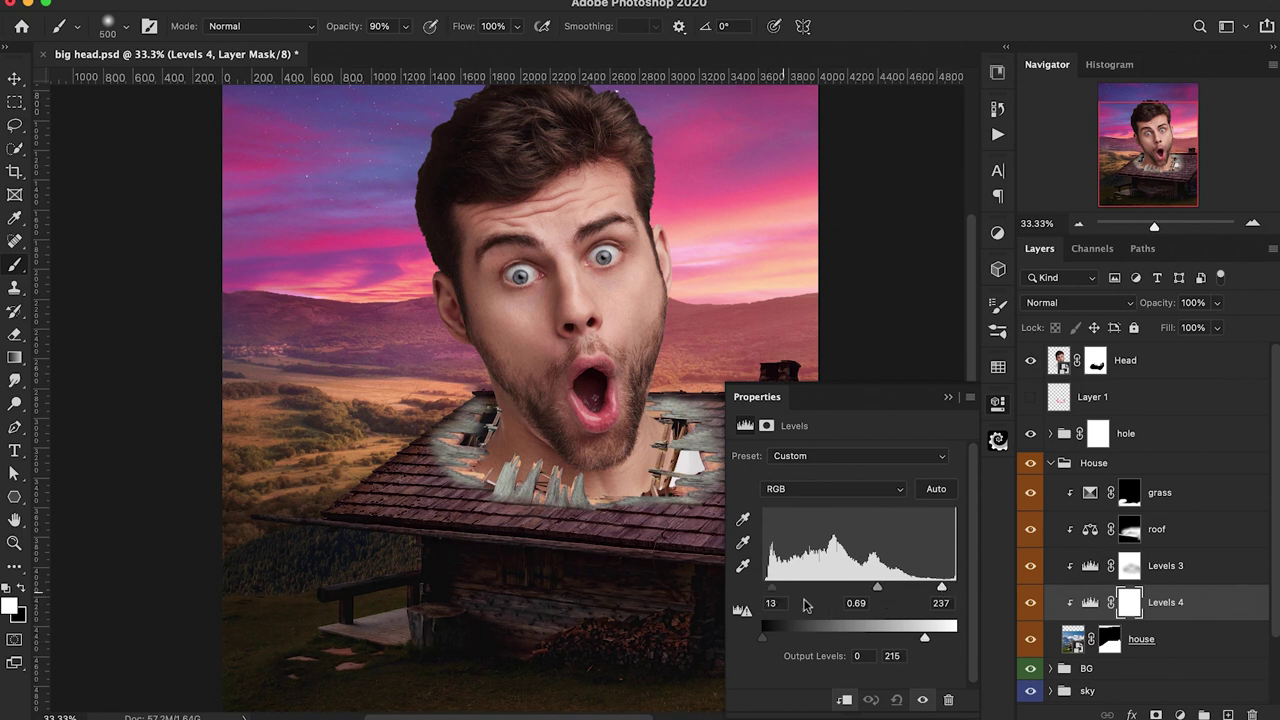
Fine-tune the new Levels' sliders and invert its mask to black
drag(870, 592, 939, 591)
drag(771, 645, 766, 650)
click(948, 398)
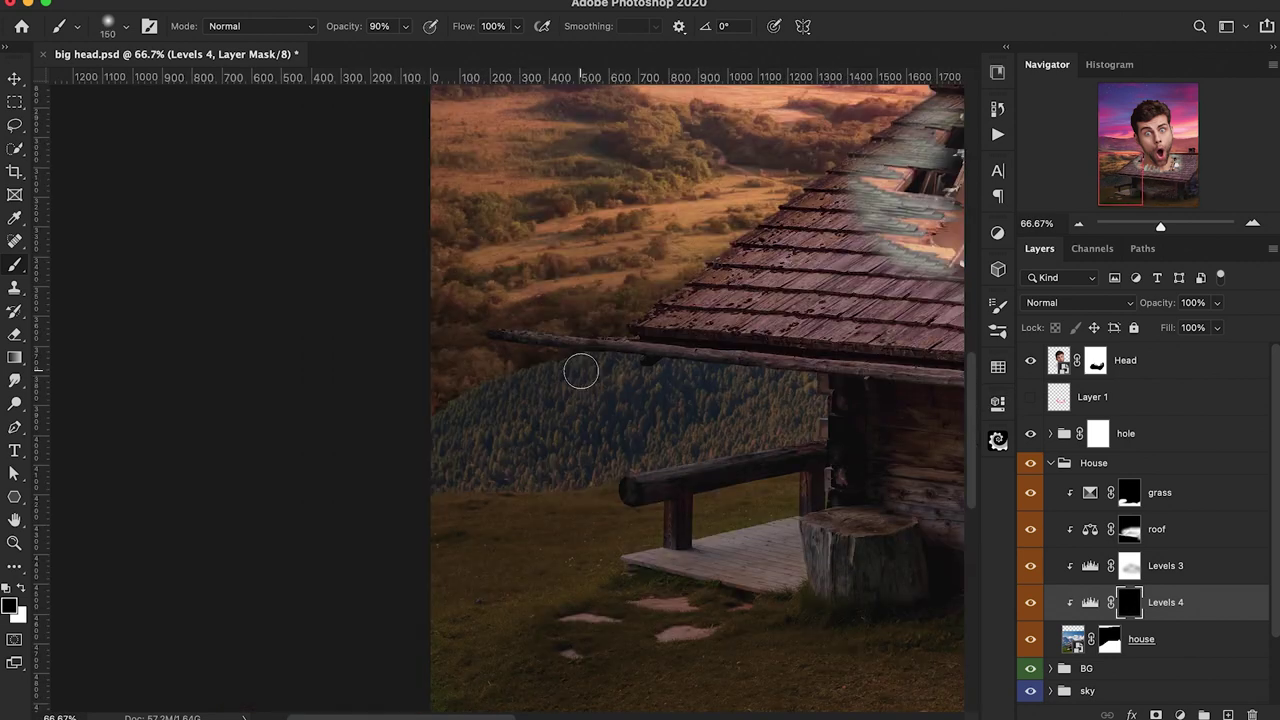
Paint white at 100% opacity with a size 150 brush on the Levels 4 mask over the forested hill beside the cabin
key(x)
key(0)
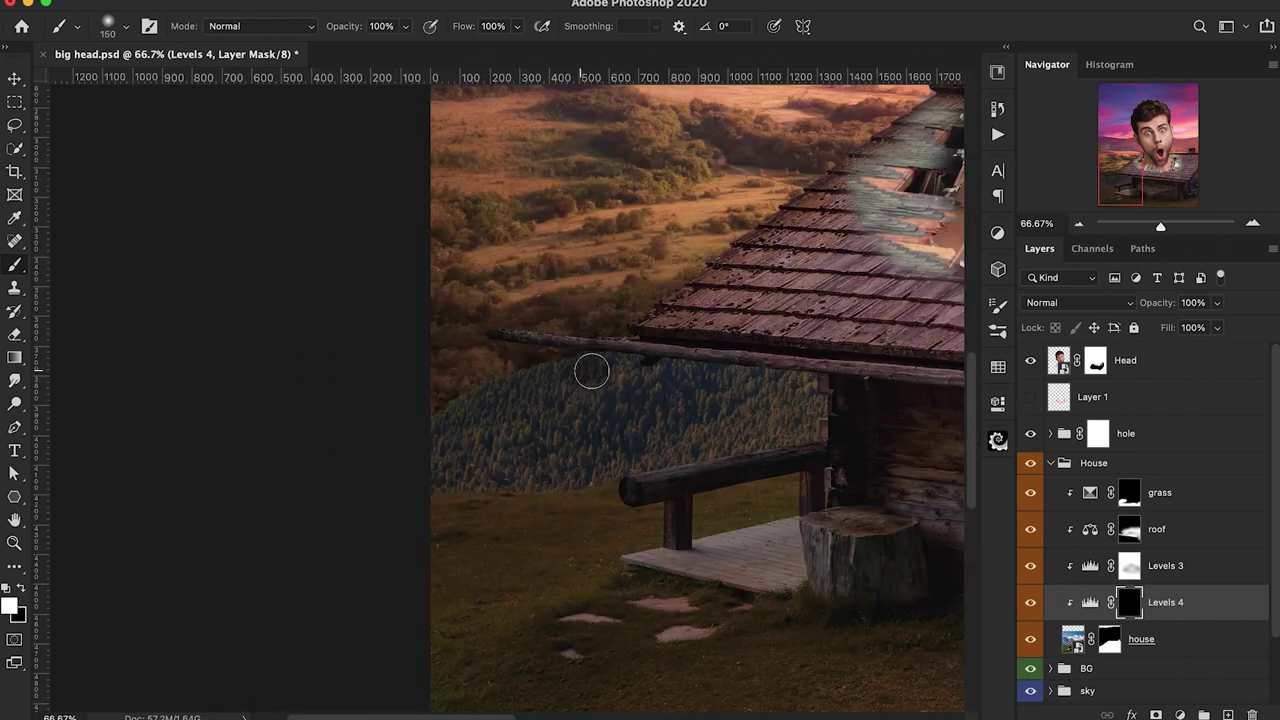
mouse_move(454, 451)
mouse_down()
mouse_move(486, 466)
mouse_move(583, 466)
mouse_move(773, 434)
mouse_move(812, 385)
mouse_move(645, 382)
mouse_up()
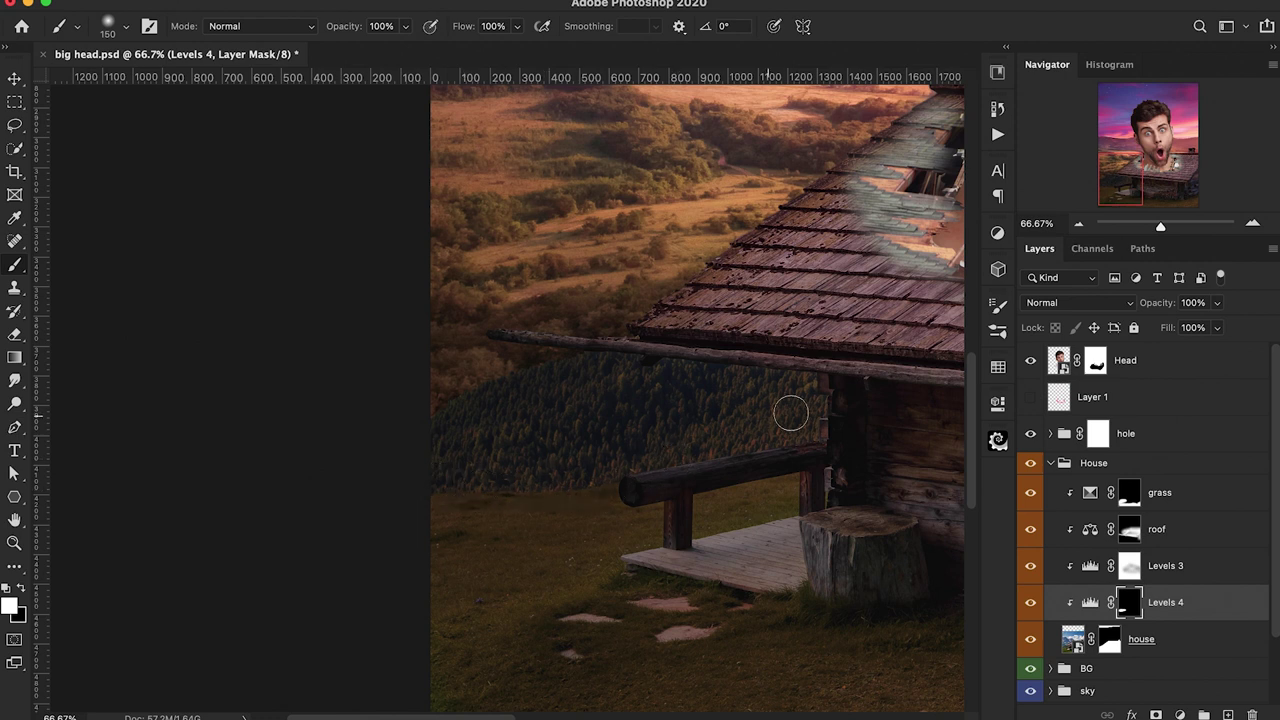
Add a clipped Exposure above Levels 4, lower its exposure to about -2.86, and invert its mask to black
key(super+minus)
key(super+minus)
click(1180, 714)
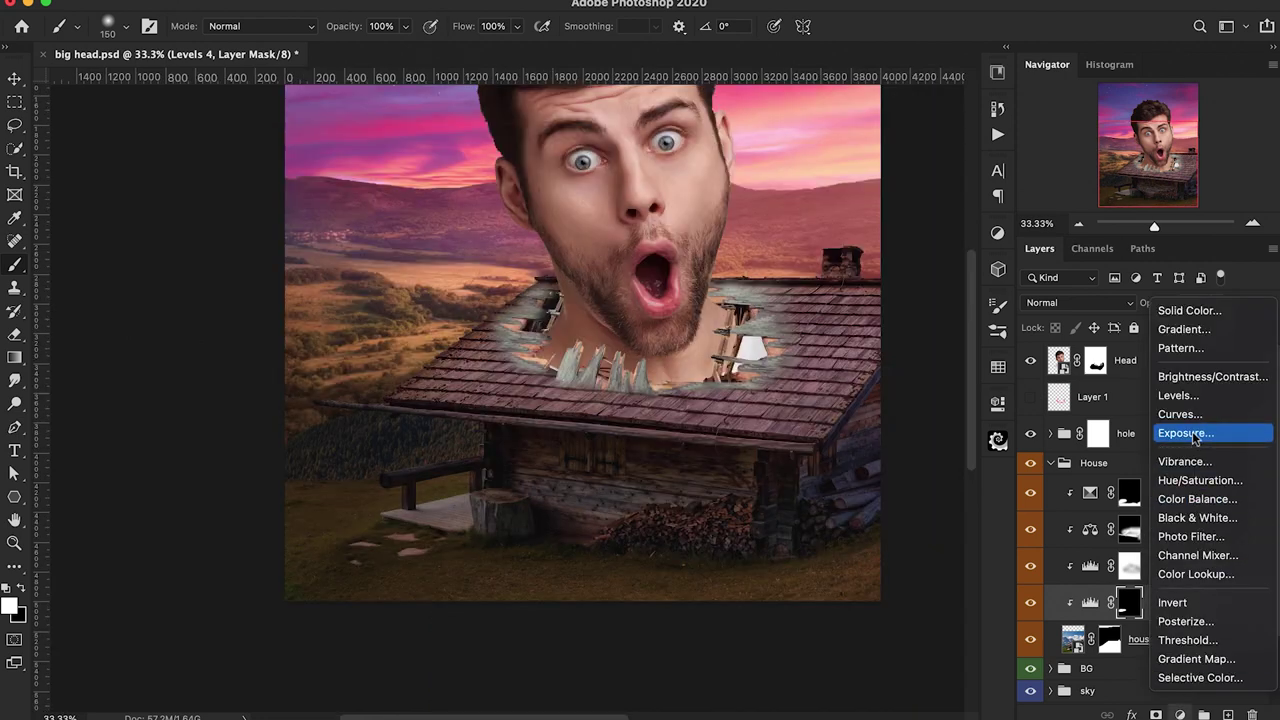
click(1190, 433)
scroll(521, 555, right, 5)
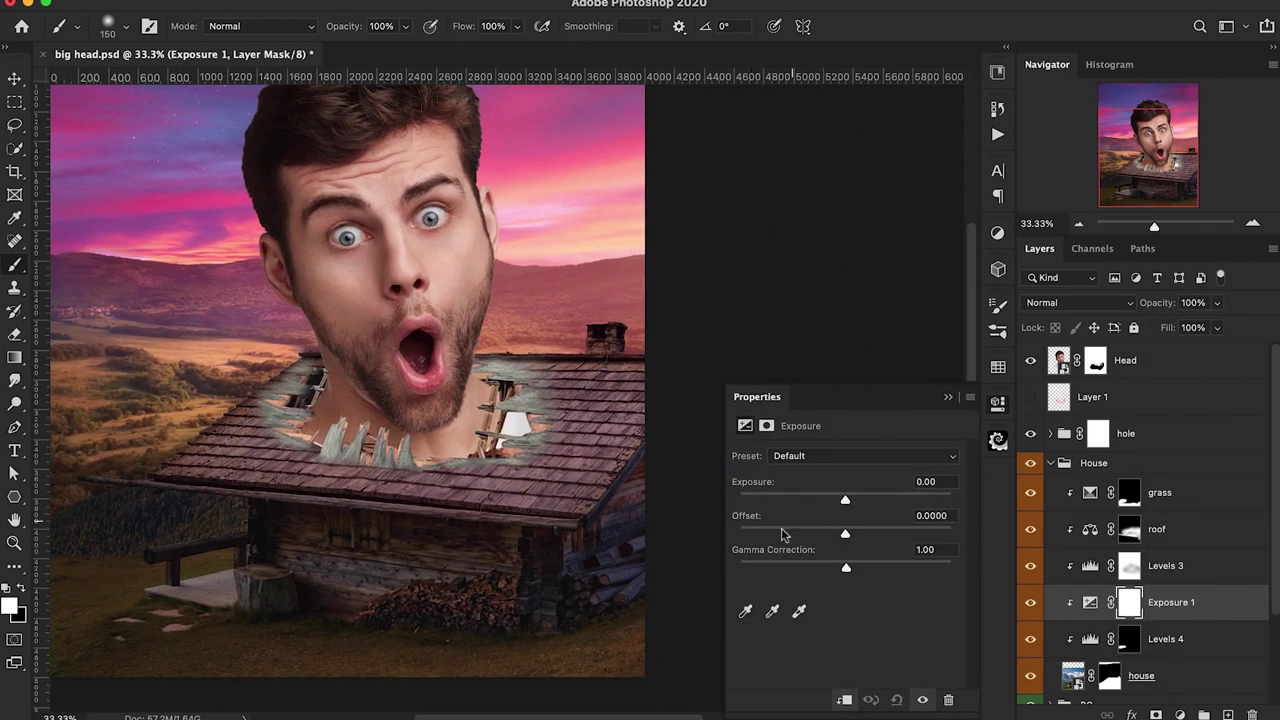
drag(845, 503, 806, 503)
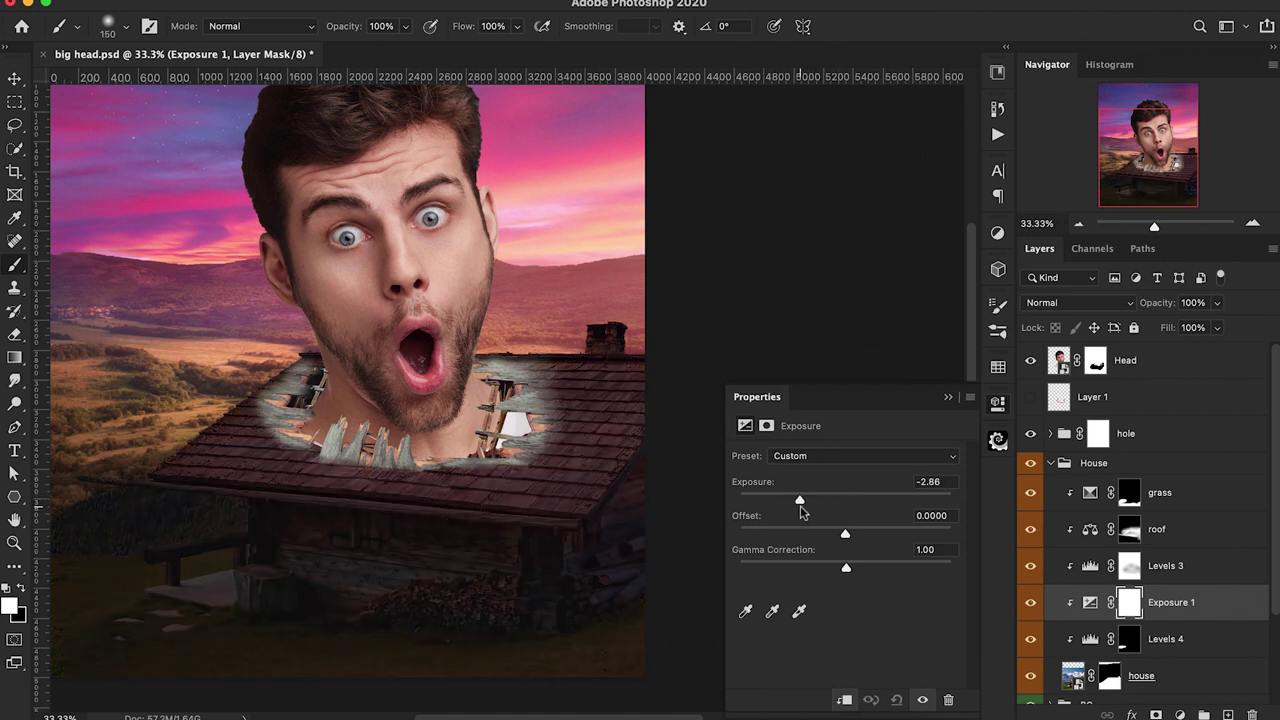
click(948, 396)
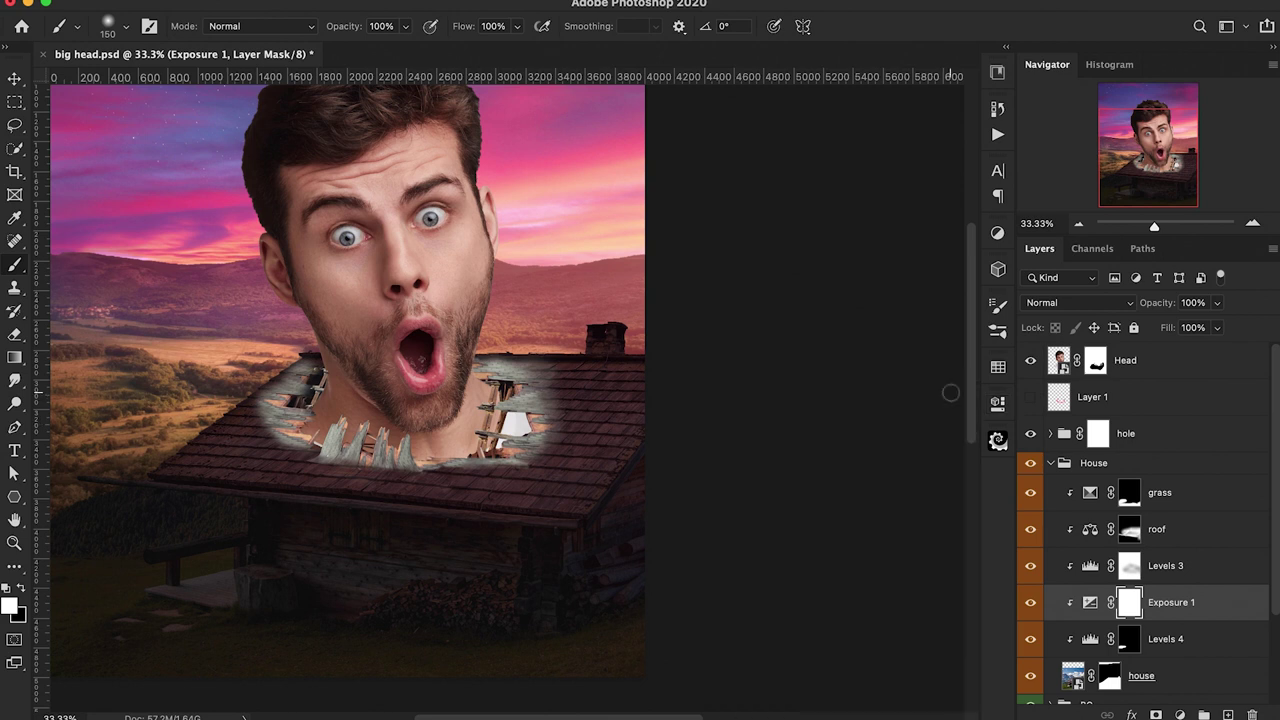
key(super+i)
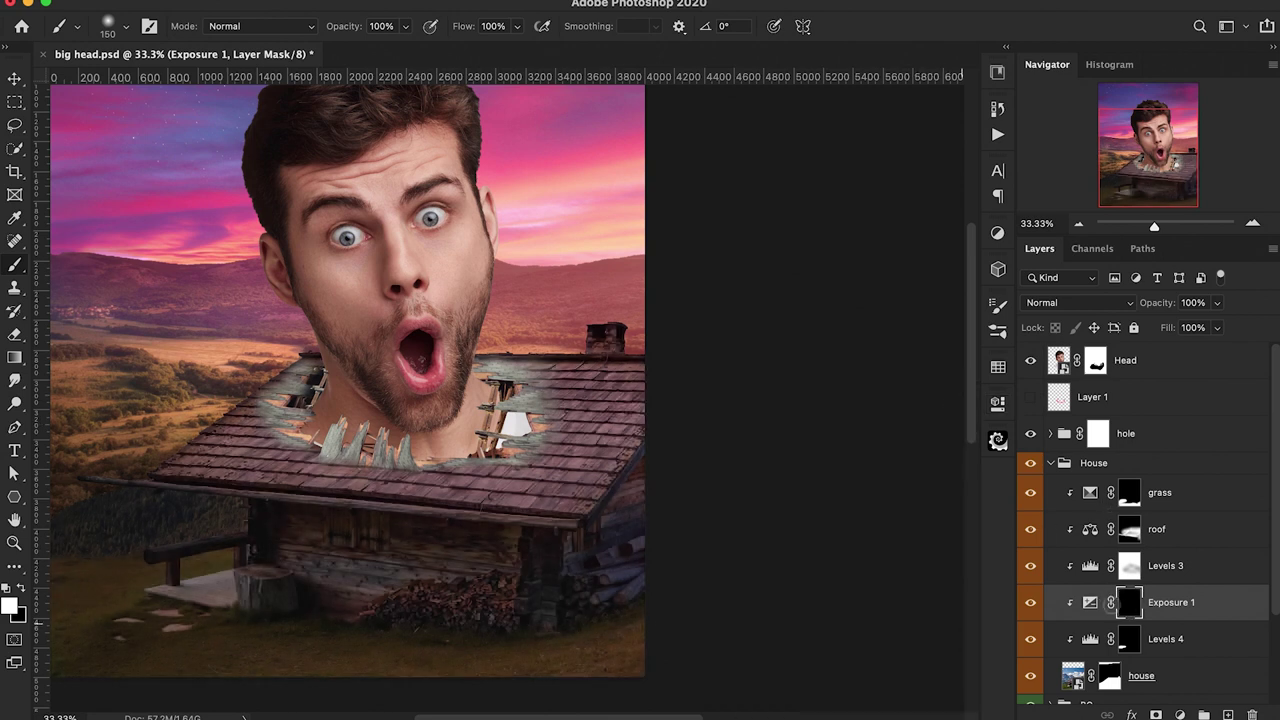
Paint white at 50% opacity with a size 800 brush on the Exposure mask over the cabin walls and woodpile under the roof
key(bracketright)
key(bracketright)
key(bracketright)
key(bracketright)
key(bracketright)
key(bracketright)
key(bracketright)
key(bracketright)
key(bracketright)
key(bracketright)
key(bracketright)
key(bracketright)
key(bracketright)
key(bracketright)
key(bracketright)
key(bracketright)
key(x)
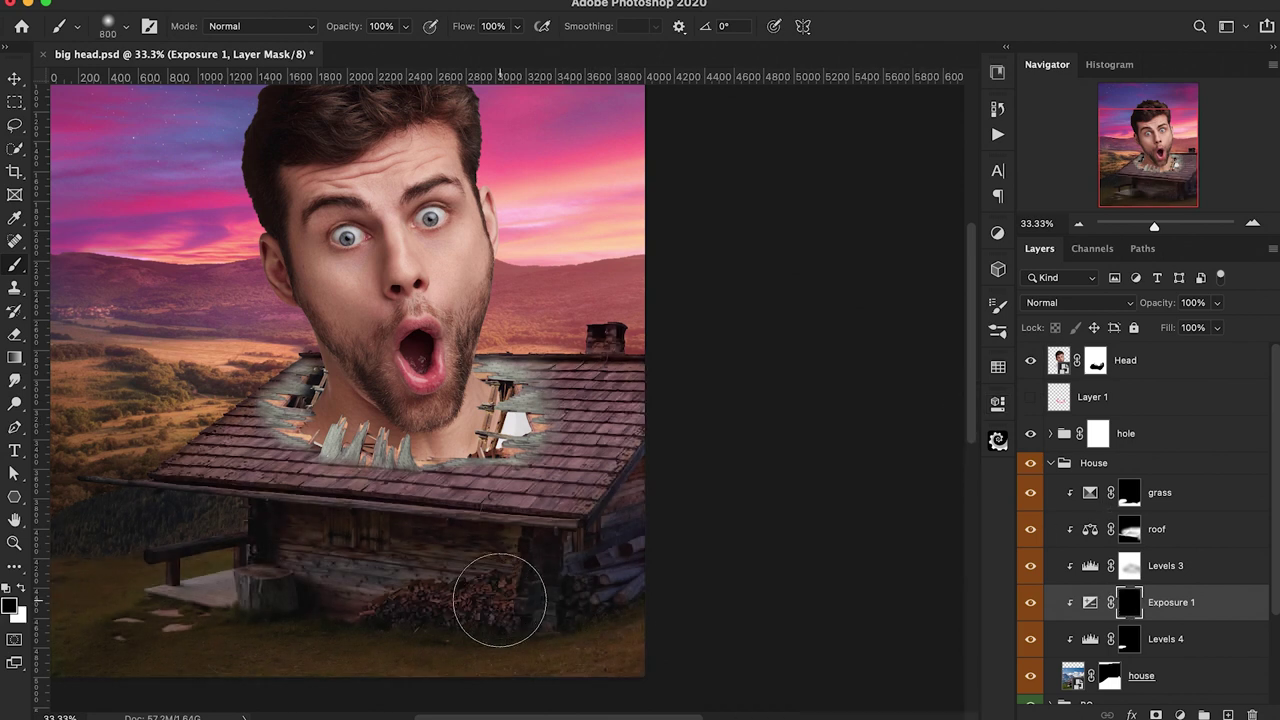
key(x)
mouse_move(274, 541)
mouse_down()
mouse_move(530, 566)
mouse_move(523, 556)
mouse_move(325, 597)
mouse_move(292, 562)
mouse_move(423, 583)
mouse_move(297, 584)
mouse_move(516, 583)
mouse_move(556, 621)
mouse_up()
key(super+z)
key(5)
scroll(280, 671, left, 3)
scroll(280, 671, down, 1)
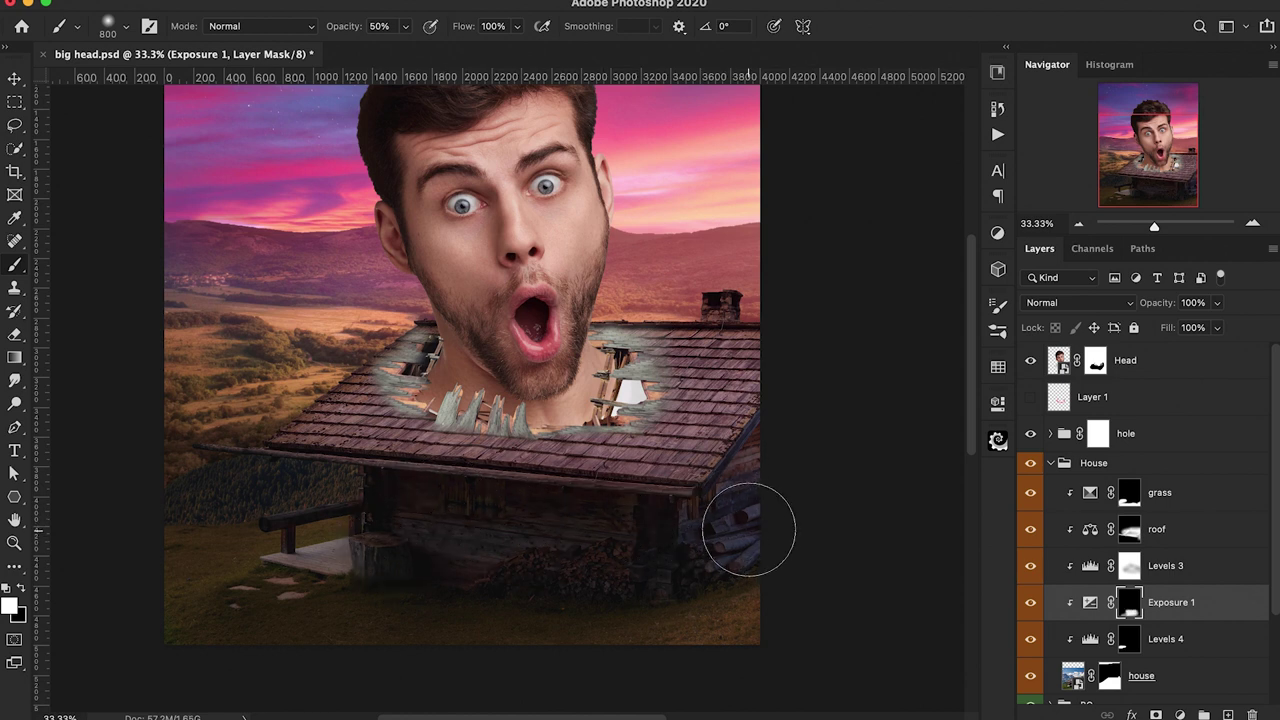
scroll(749, 529, right, 5)
scroll(749, 529, up, 2)
scroll(652, 516, left, 2)
scroll(652, 516, down, 2)
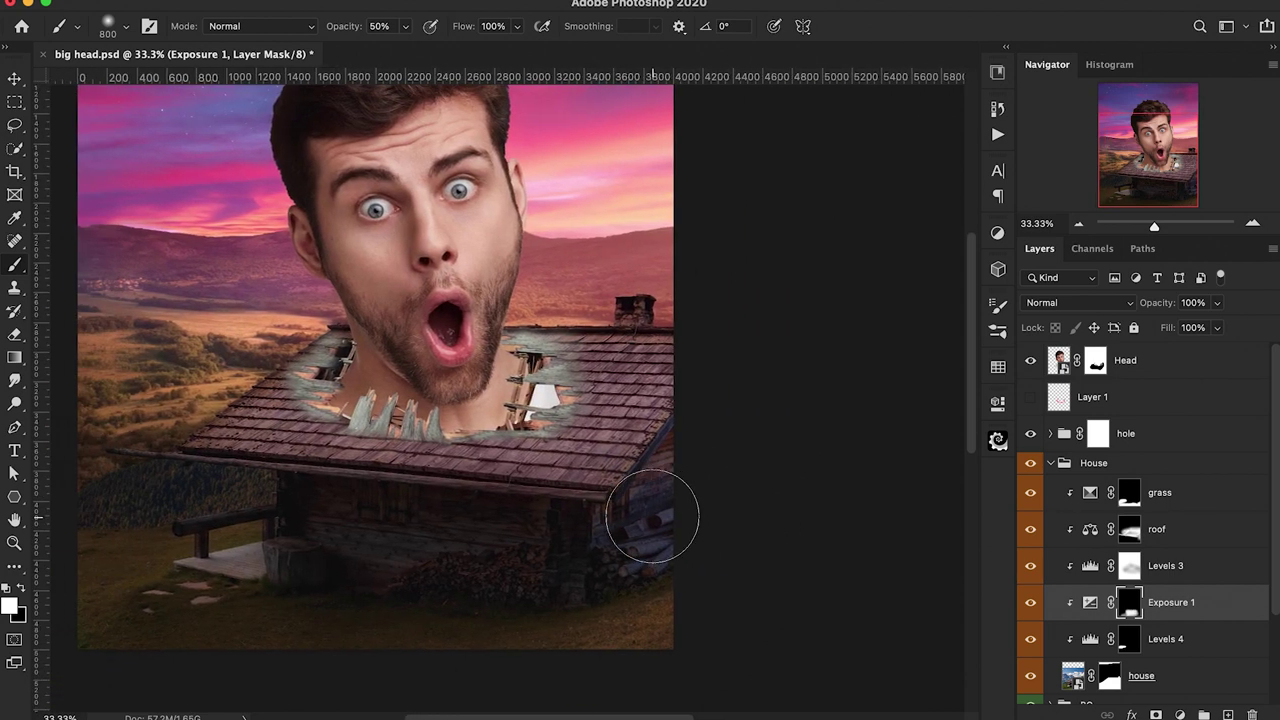
scroll(652, 516, left, 3)
scroll(652, 516, up, 1)
Add a clipped Color Balance above the roof layer with midtones red +22, green +6 and yellow-blue -12
click(1203, 532)
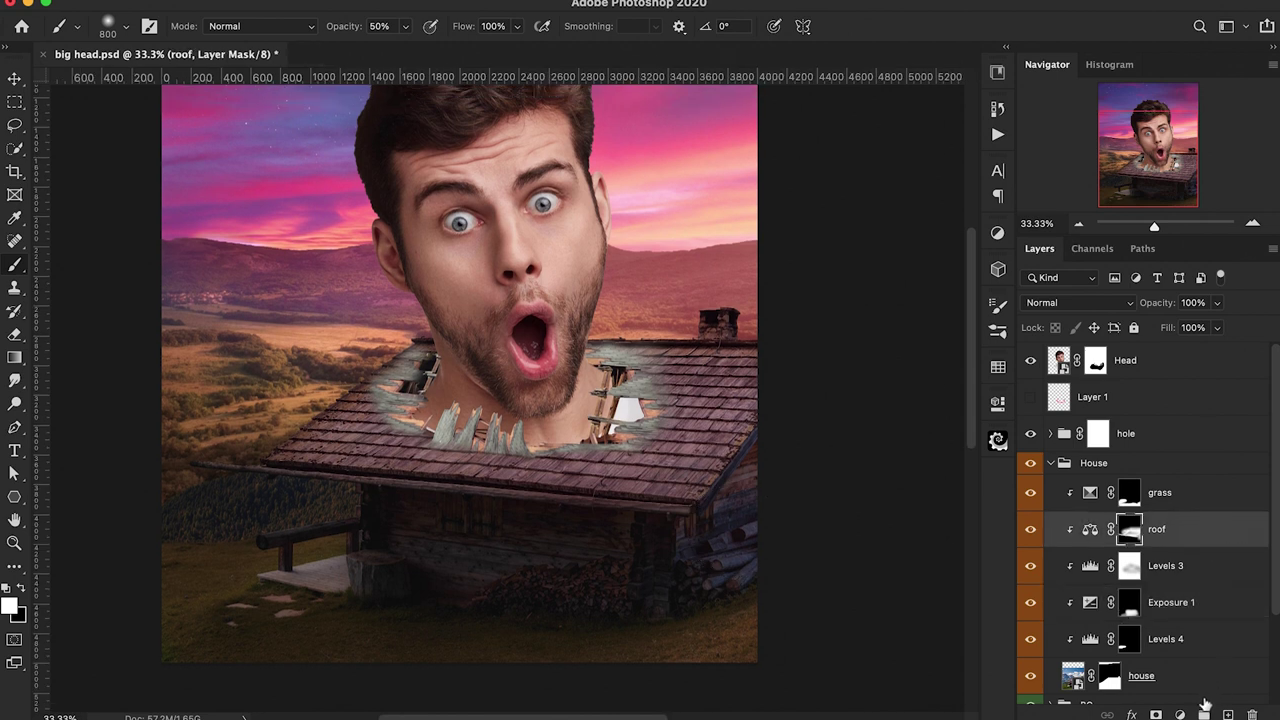
click(1180, 715)
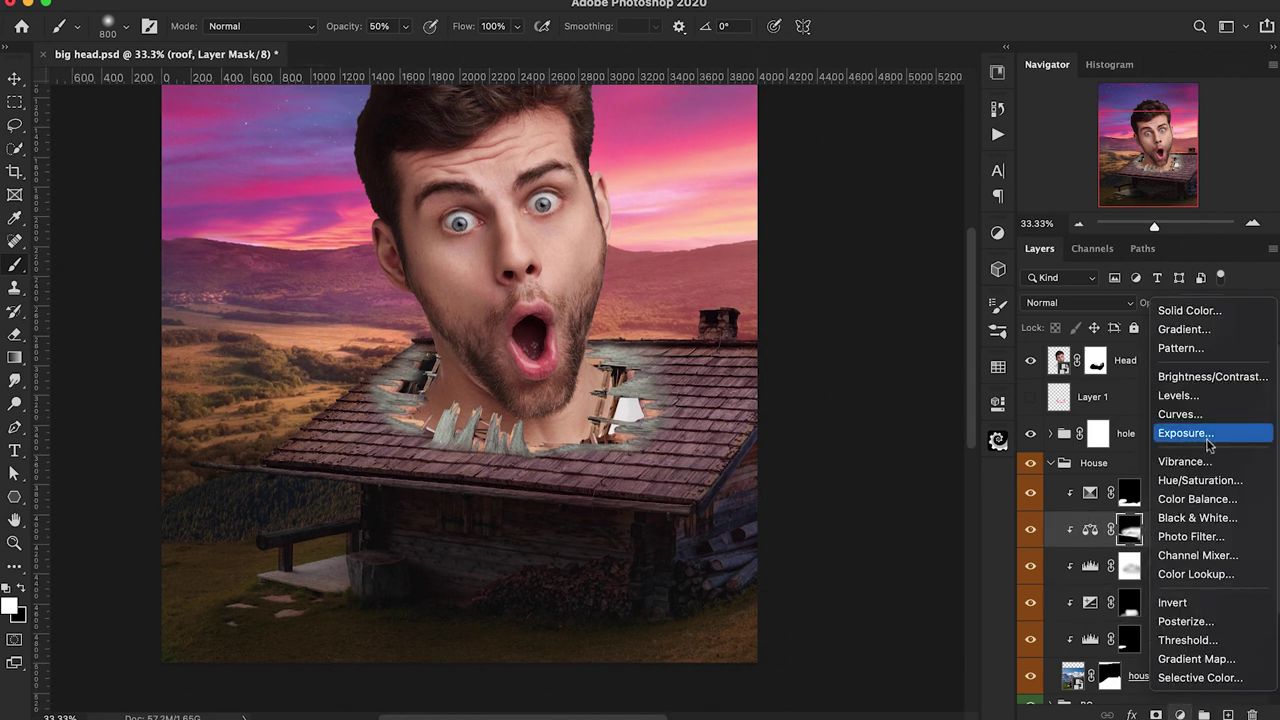
click(1194, 499)
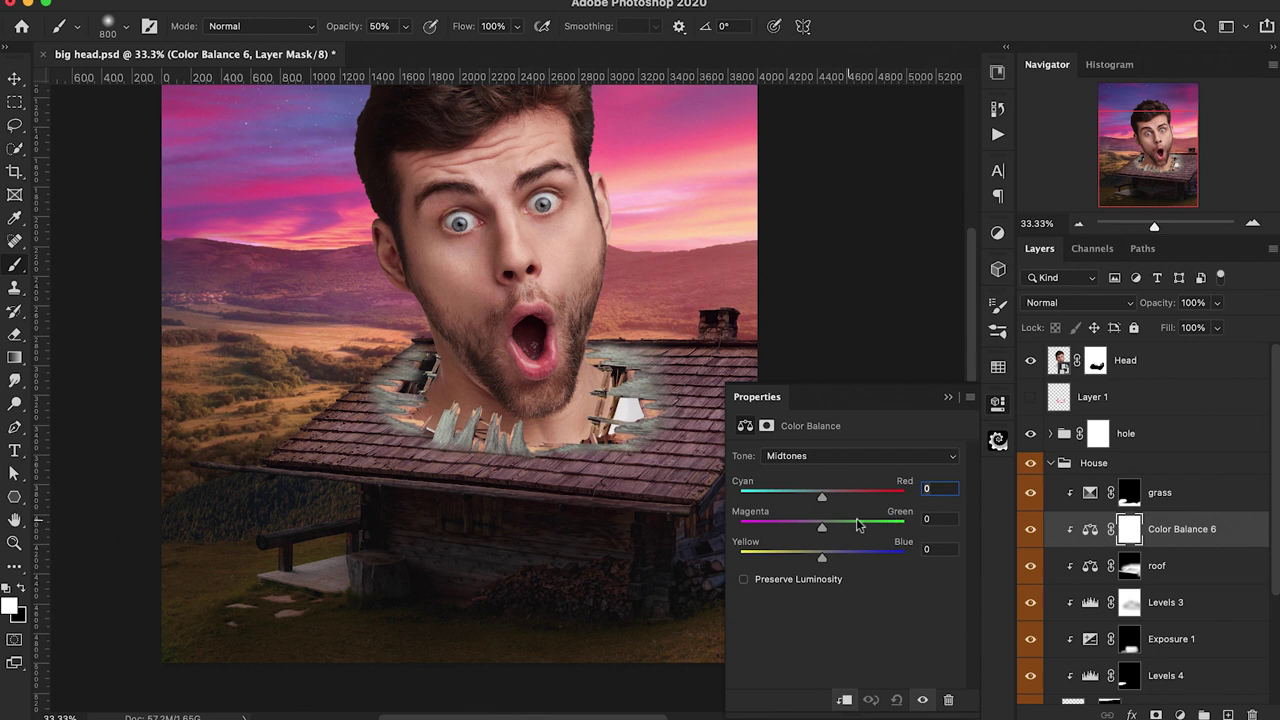
drag(822, 500, 841, 501)
scroll(443, 548, right, 3)
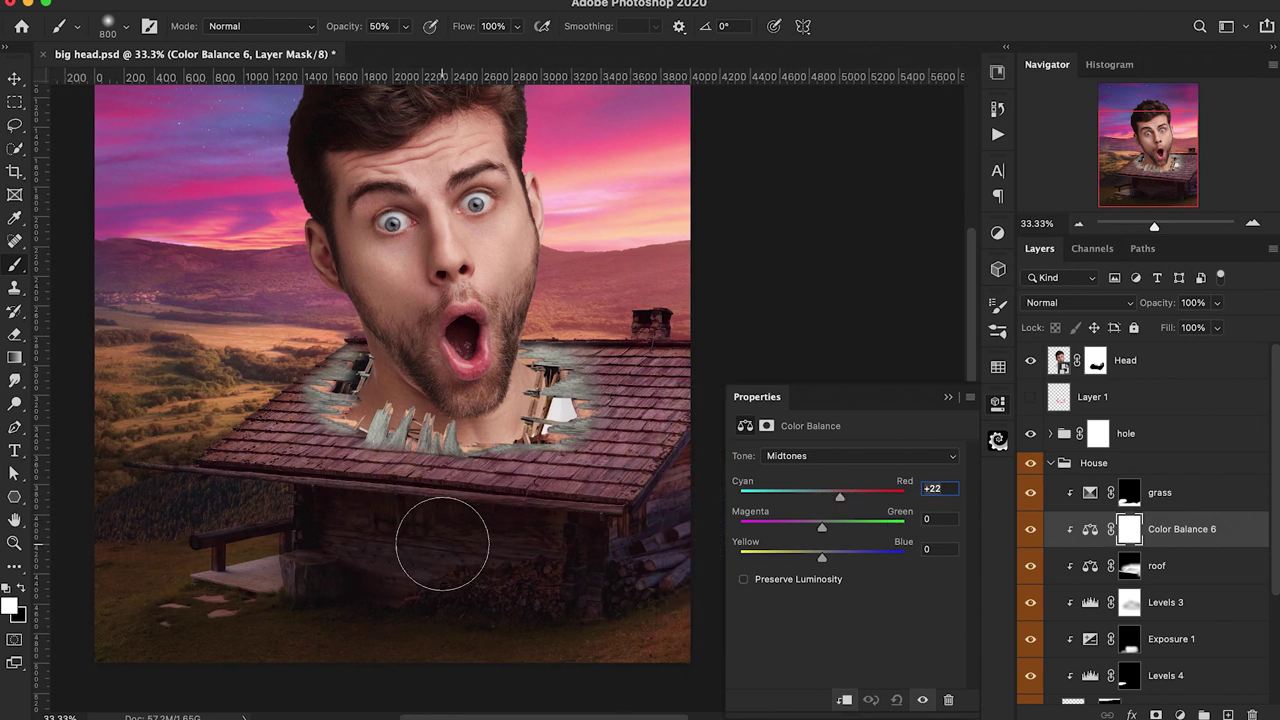
drag(809, 559, 823, 559)
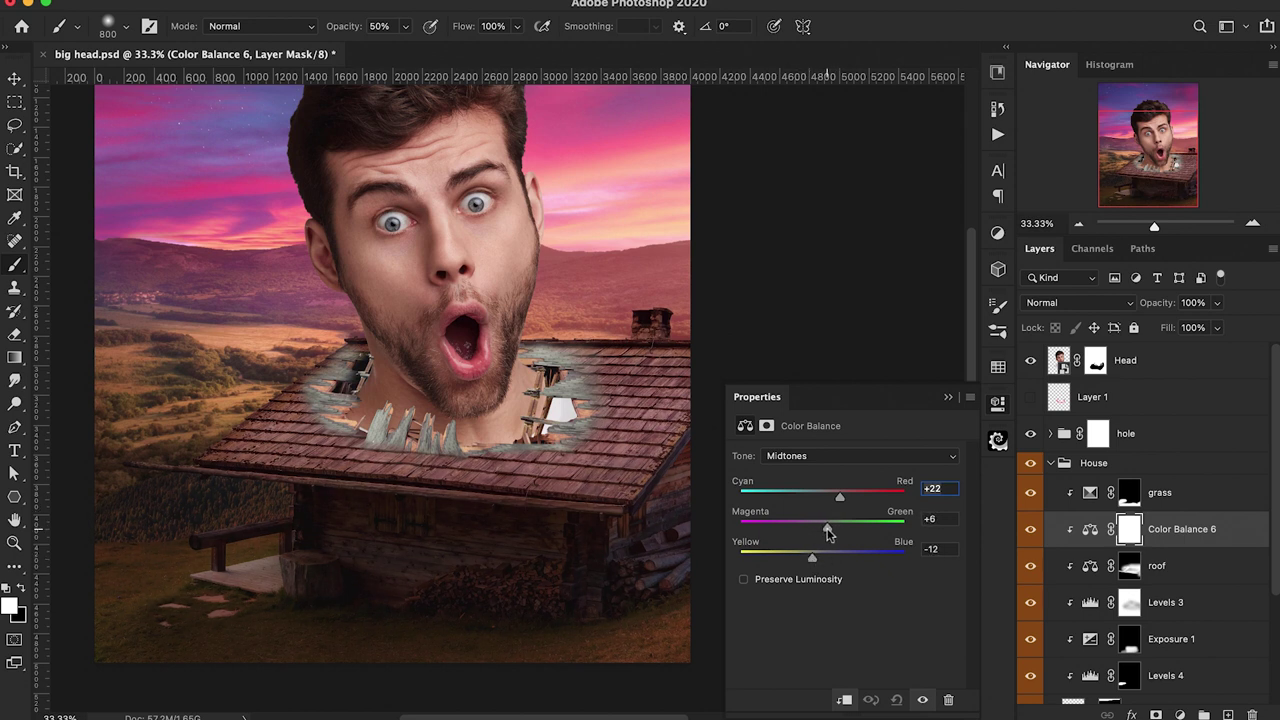
Set the new Color Balance's shadows to red +4, leaving the yellow-blue value at 0
click(813, 456)
click(800, 438)
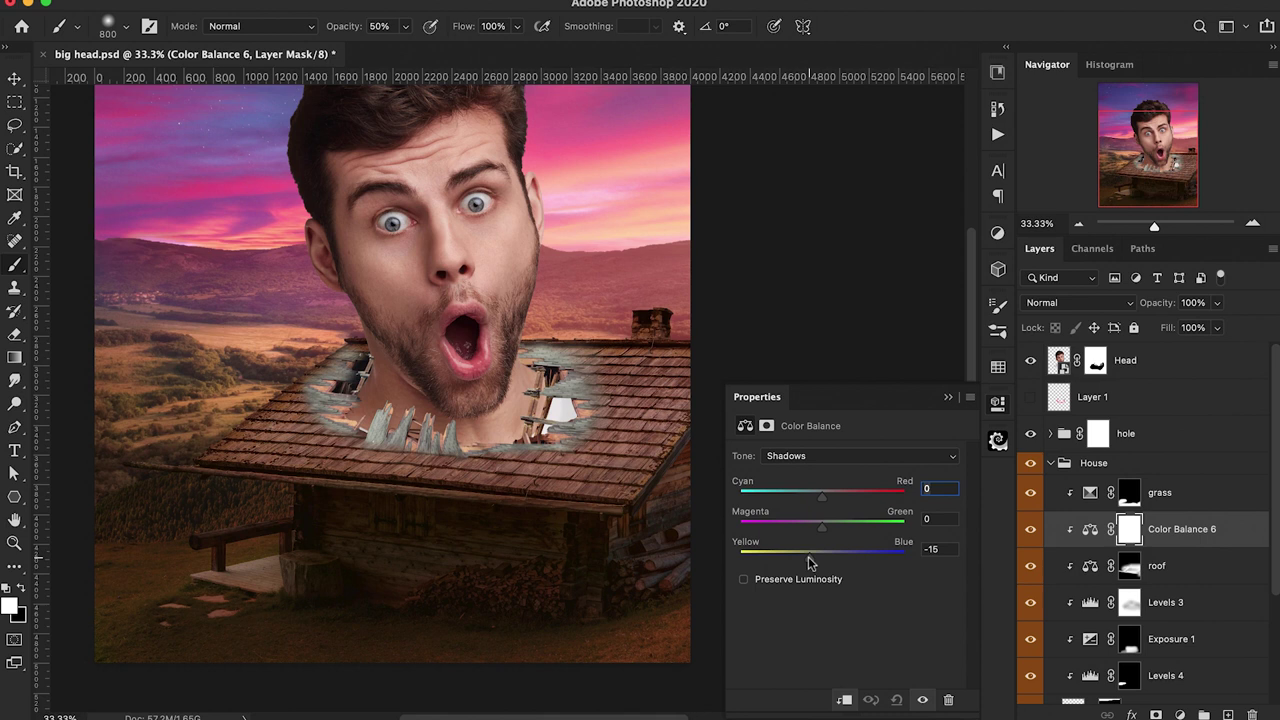
drag(819, 557, 821, 557)
drag(822, 497, 819, 498)
scroll(571, 509, up, 1)
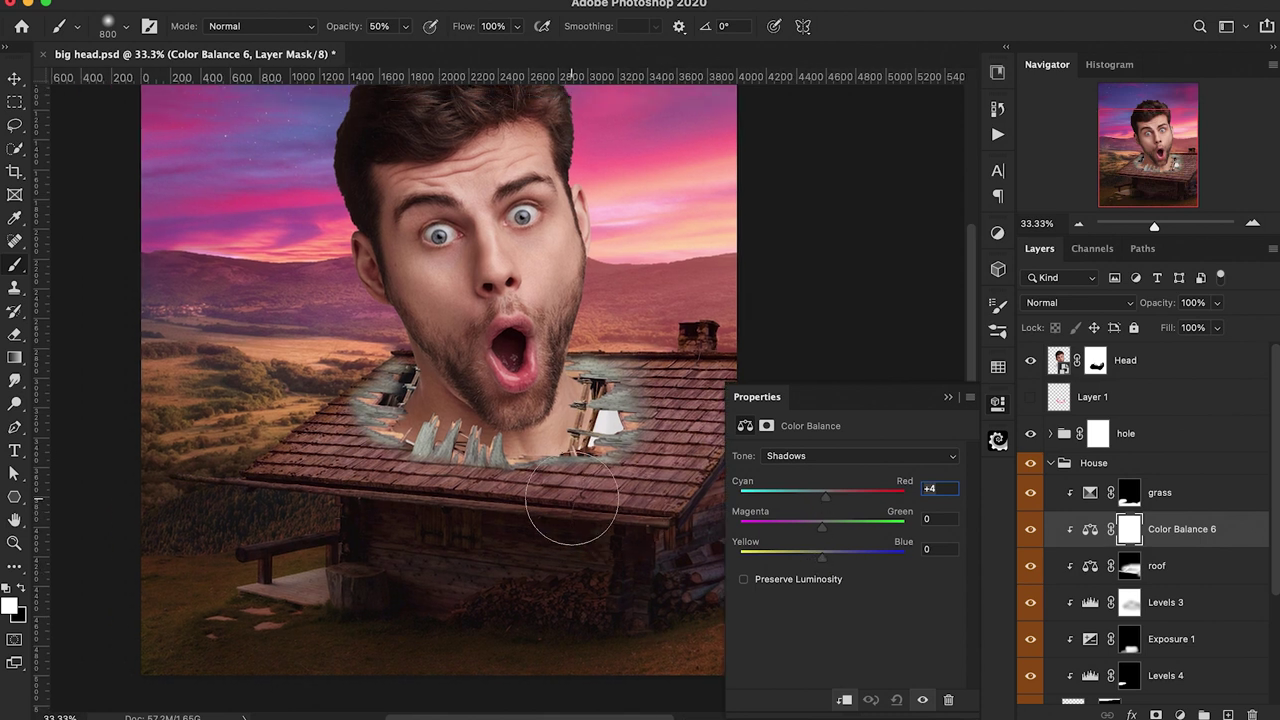
Fine-tune the new Color Balance's highlights along the yellow-blue and magenta-green ranges
click(797, 462)
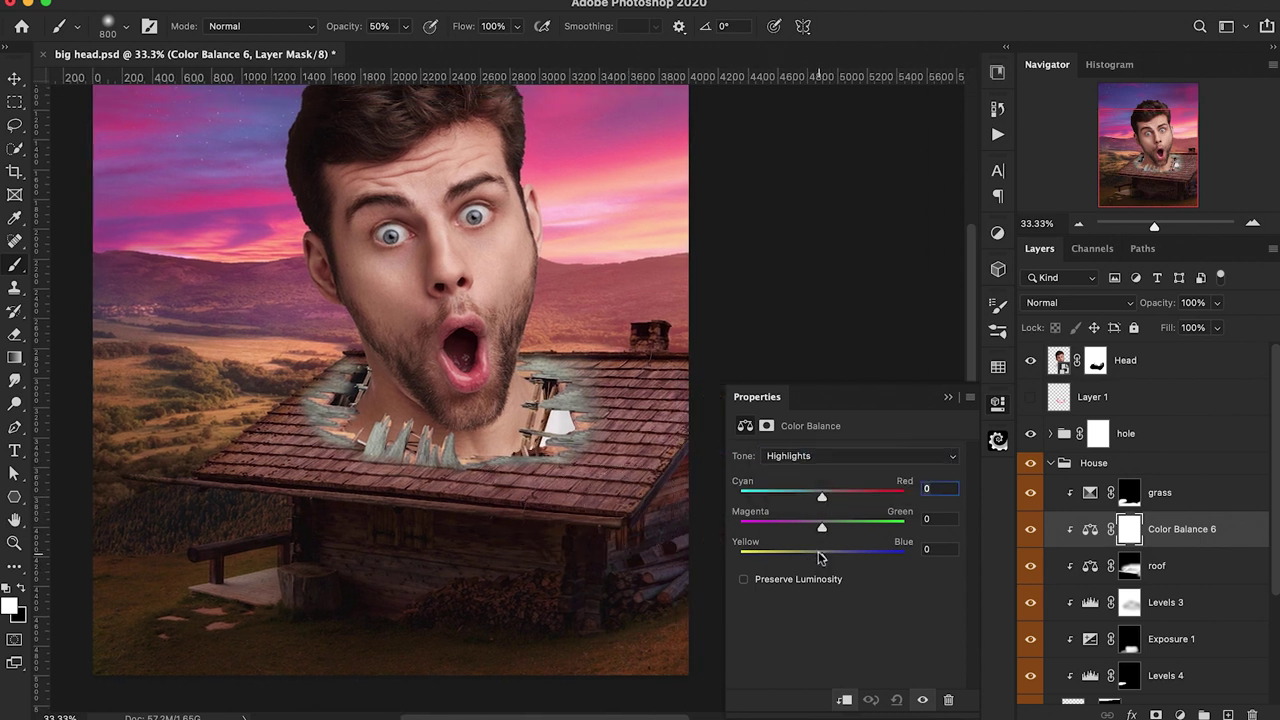
drag(818, 557, 829, 529)
click(947, 398)
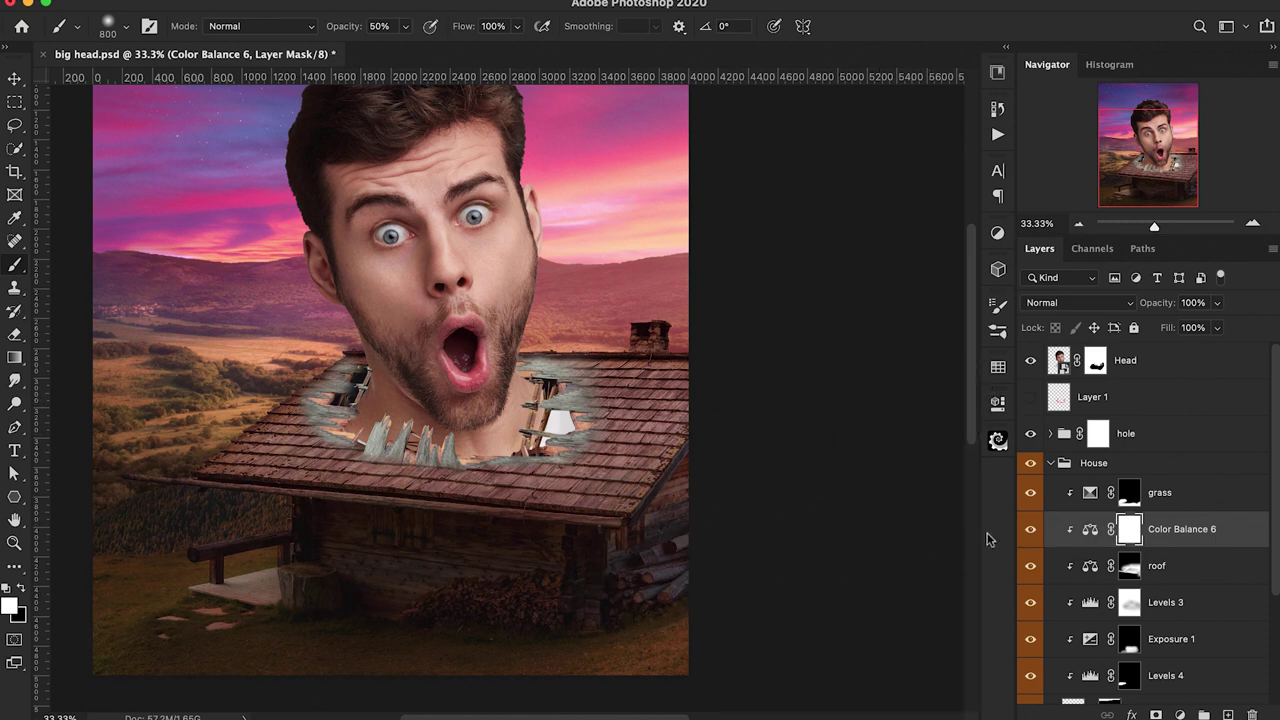
Invert the new Color Balance's mask to black and rename the layer to grass
key(super+i)
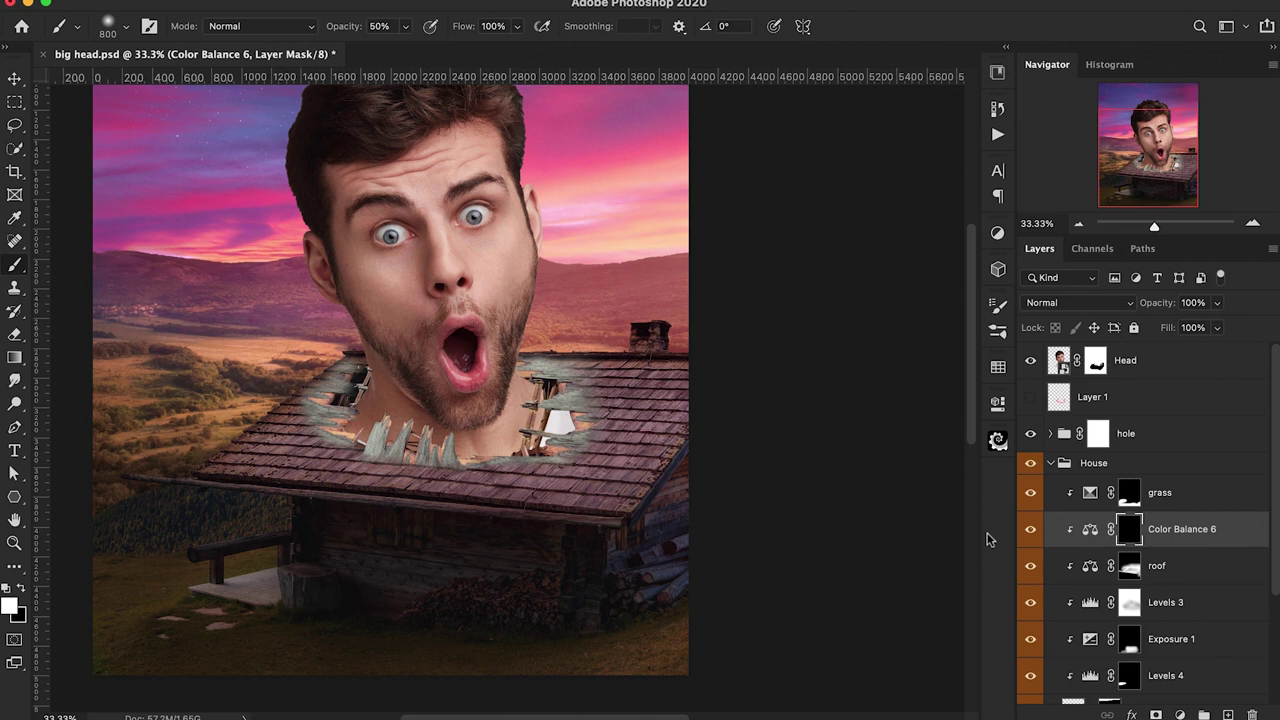
double_click(1167, 530)
text(grass)
key(Return)
scroll(297, 529, left, 5)
scroll(297, 529, down, 2)
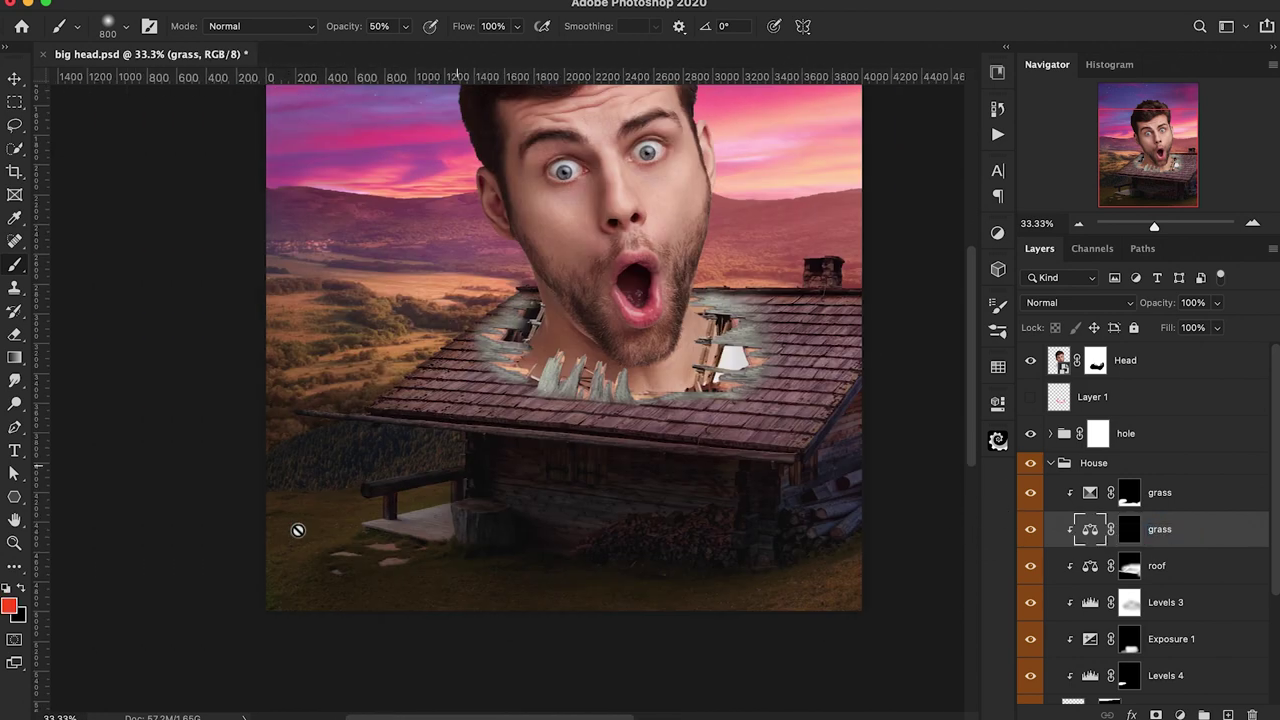
Paint white on the grass Color Balance mask over the grass near the porch with a soft 400 px brush at 30% opacity
click(1129, 530)
key(super+equal)
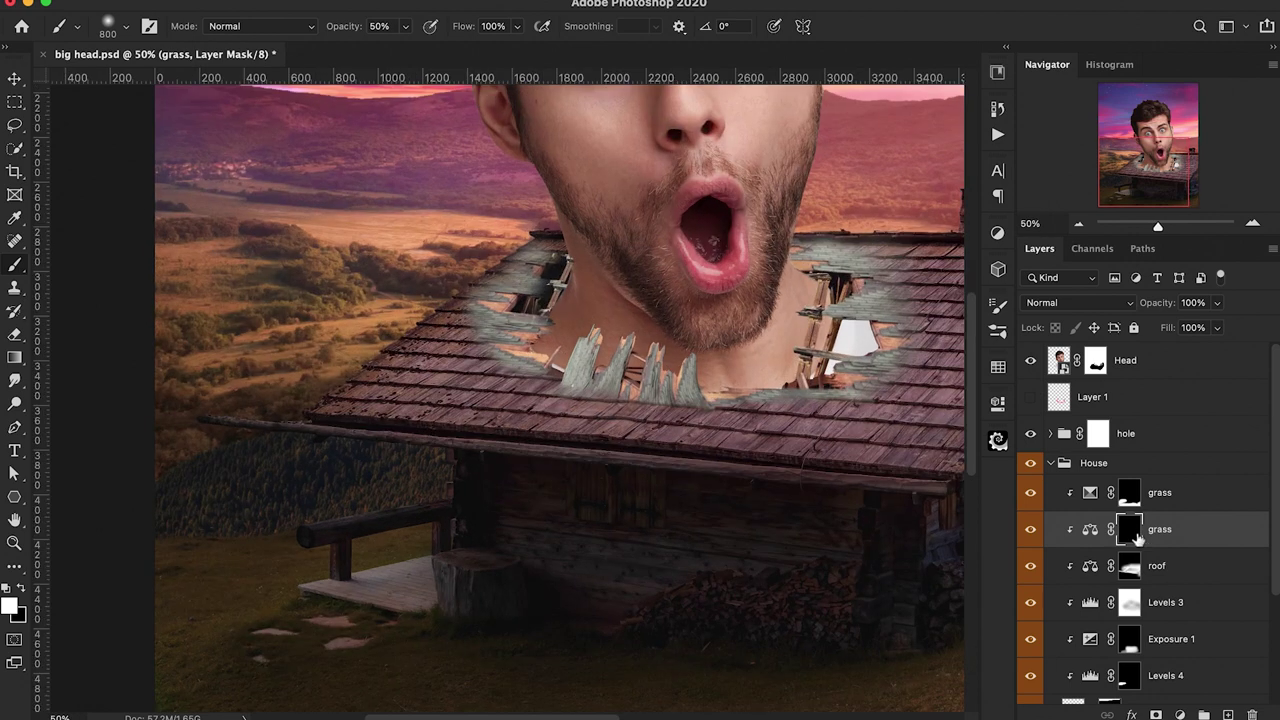
key(bracketleft)
key(bracketleft)
key(bracketleft)
key(bracketleft)
key(bracketleft)
key(bracketleft)
key(bracketleft)
key(bracketleft)
key(bracketleft)
key(bracketleft)
key(bracketleft)
key(3)
key(bracketright)
key(bracketright)
key(bracketright)
key(bracketright)
key(bracketright)
key(bracketright)
Extend the grass Color Balance mask across the rest of the foreground grass with a soft 700 px white brush
key(super+minus)
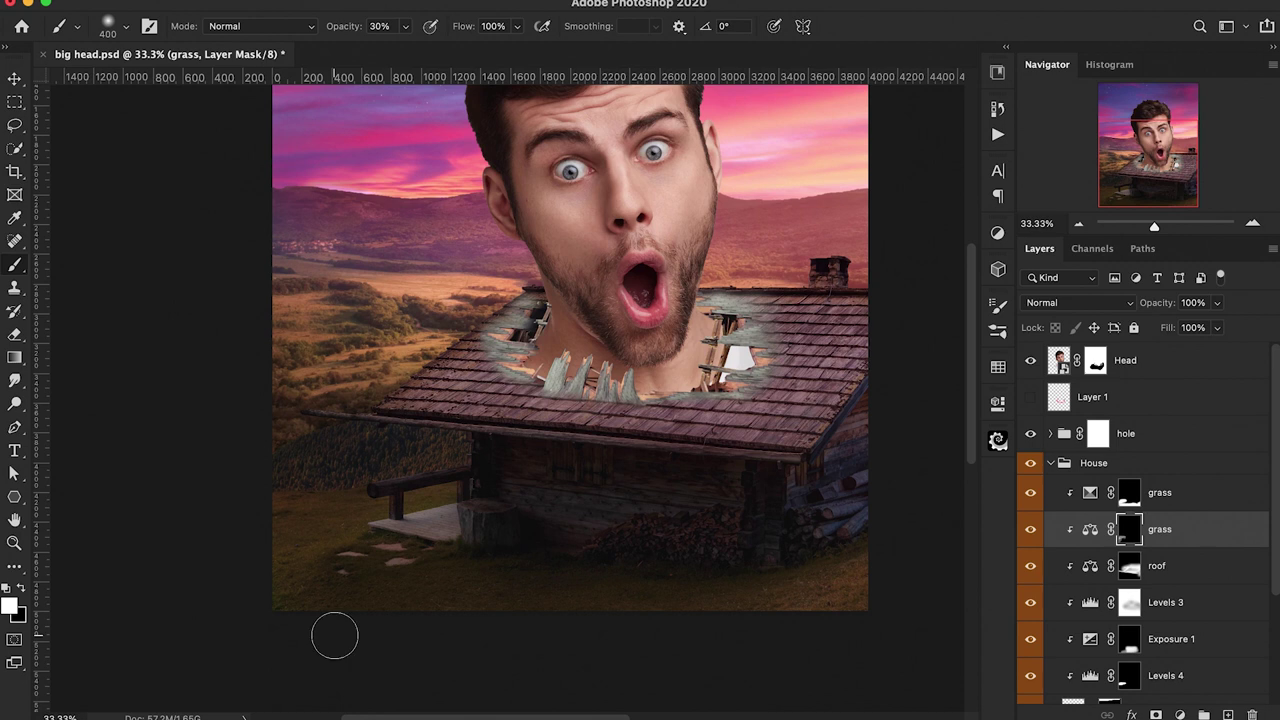
key(bracketright)
key(bracketright)
key(bracketright)
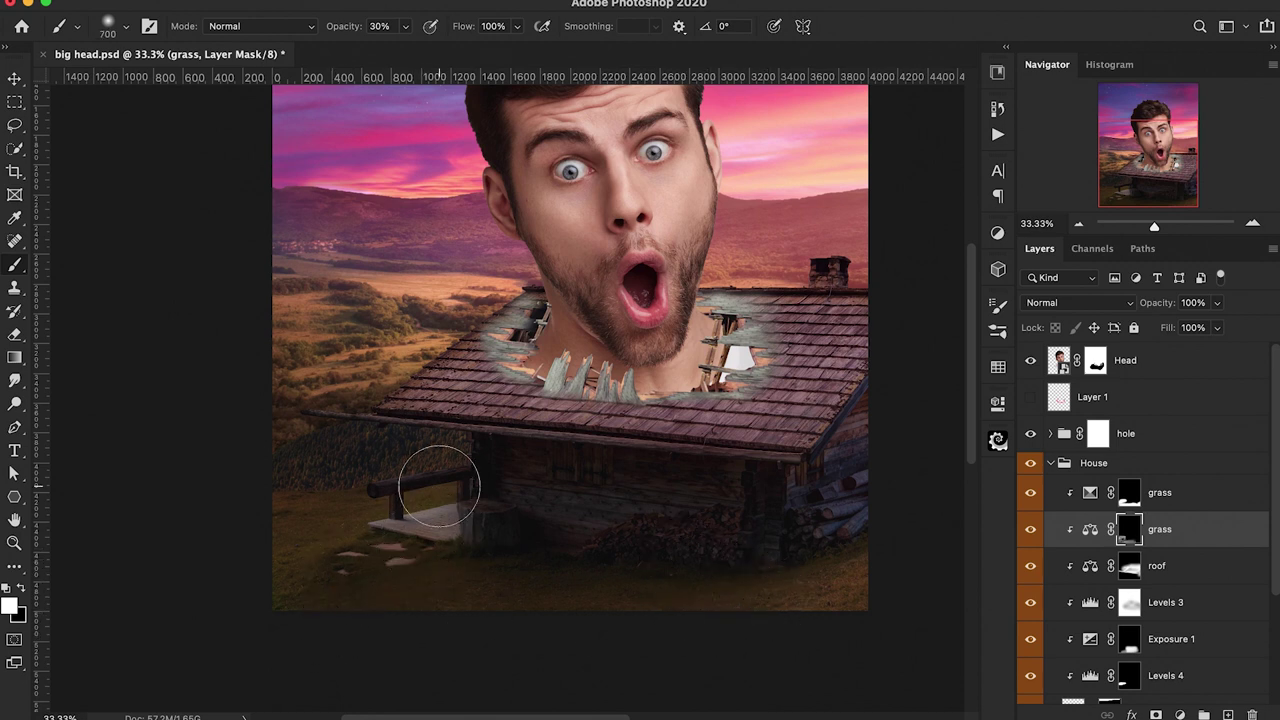
scroll(428, 457, right, 4)
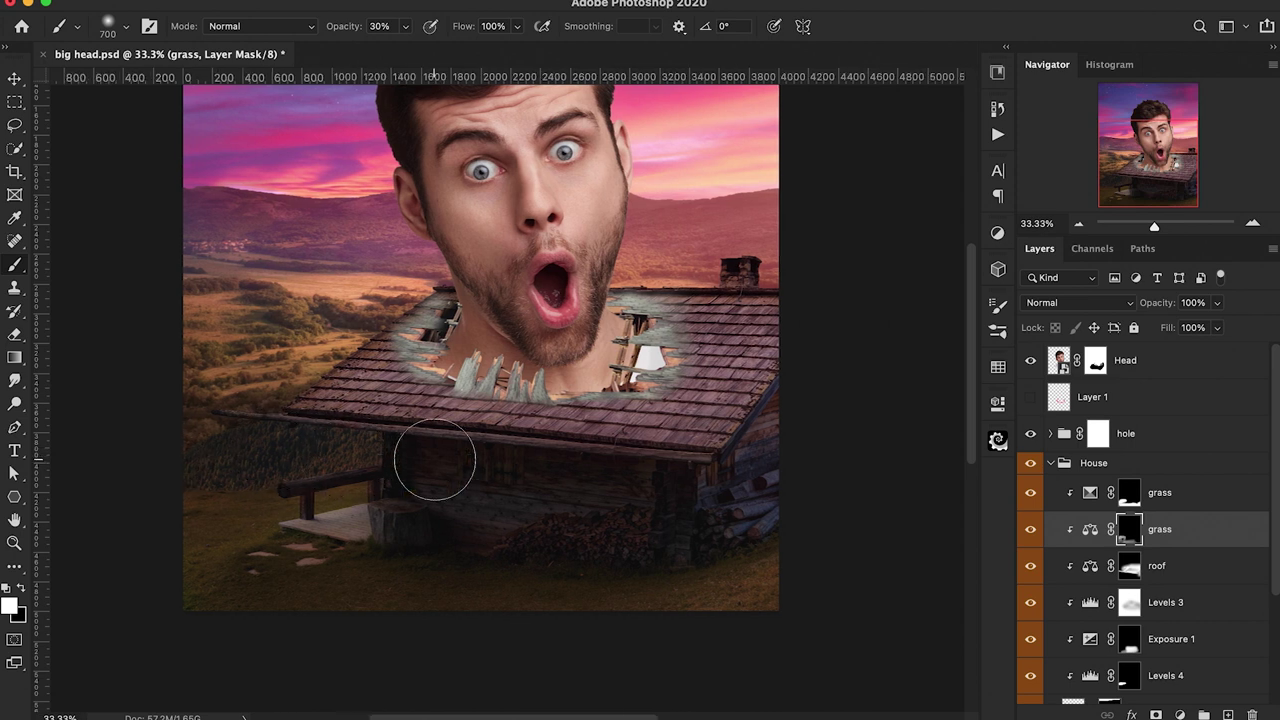
scroll(843, 500, up, 5)
scroll(843, 500, right, 2)
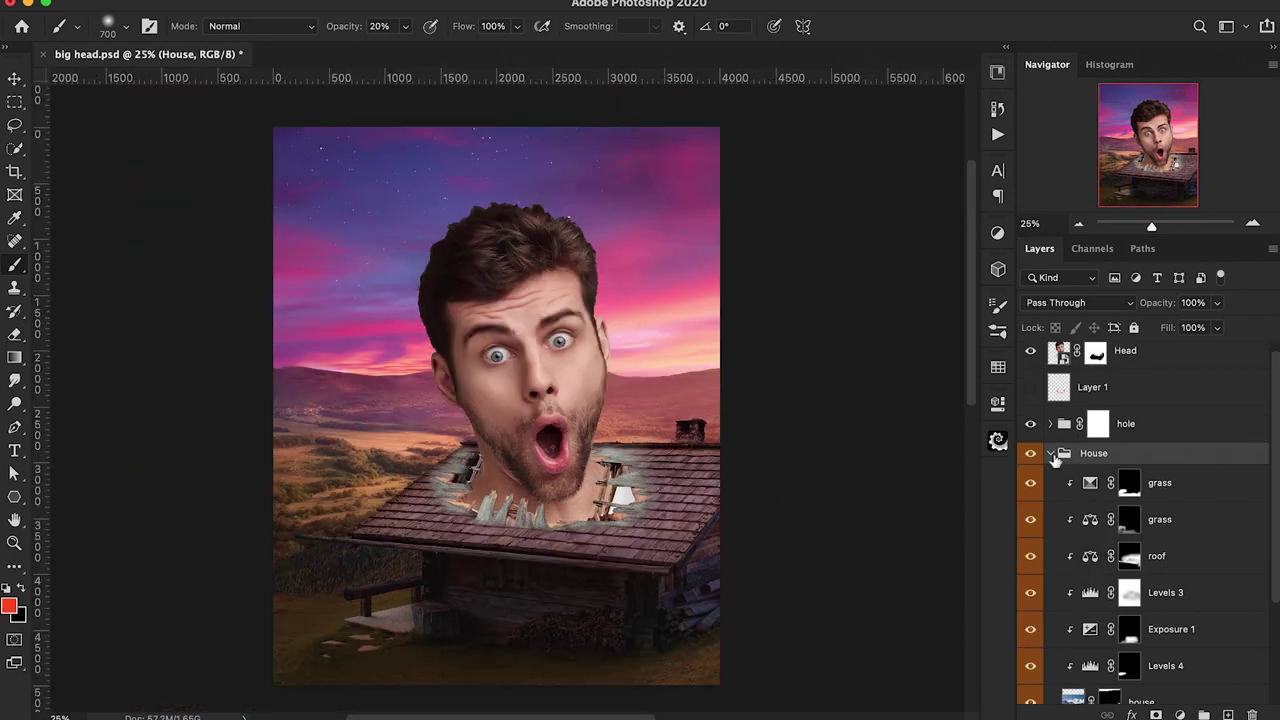
Collapse the House group and clip an Exposure adjustment to the hole group, with exposure set to -1.34
click(1051, 460)
click(1030, 434)
click(1030, 434)
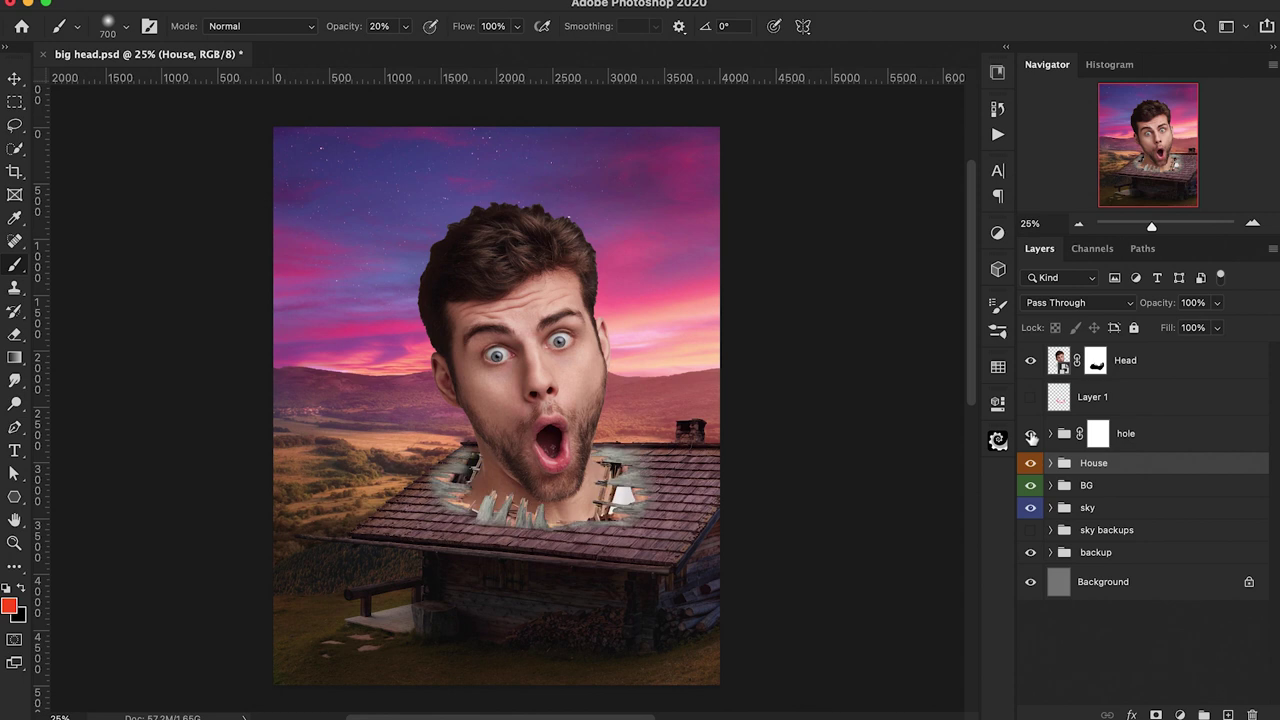
click(1062, 438)
click(1178, 714)
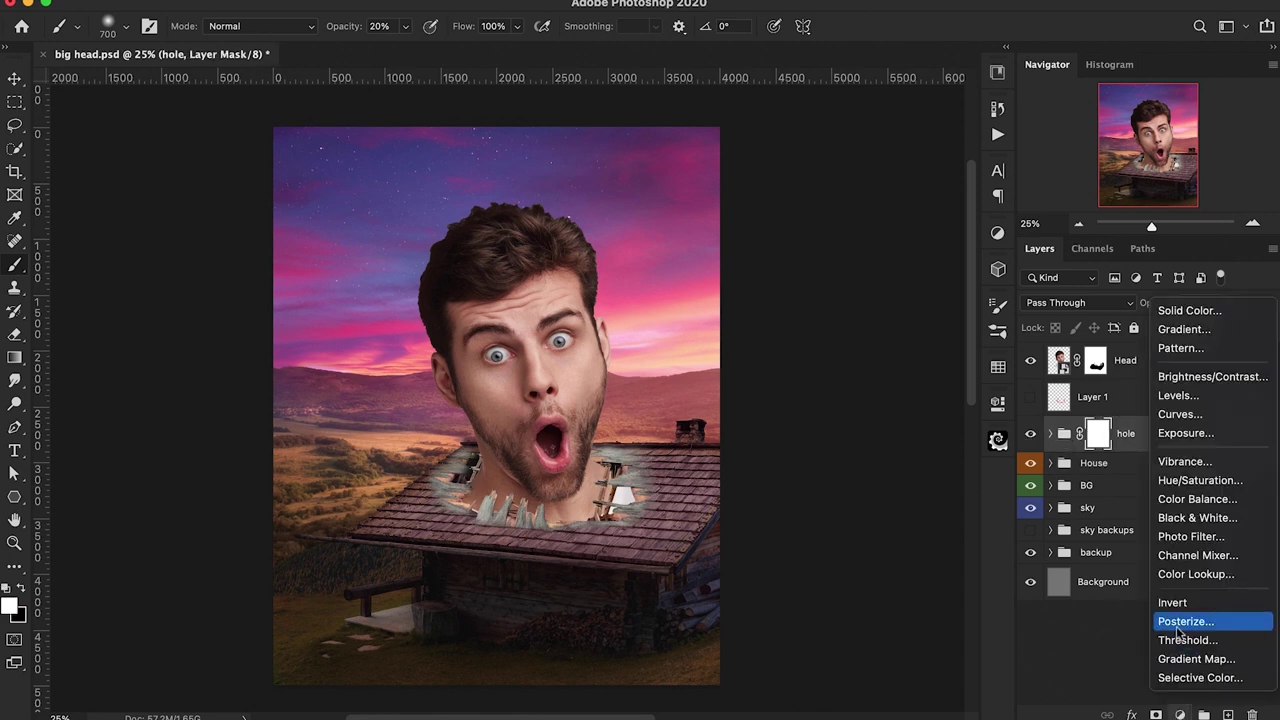
click(1177, 436)
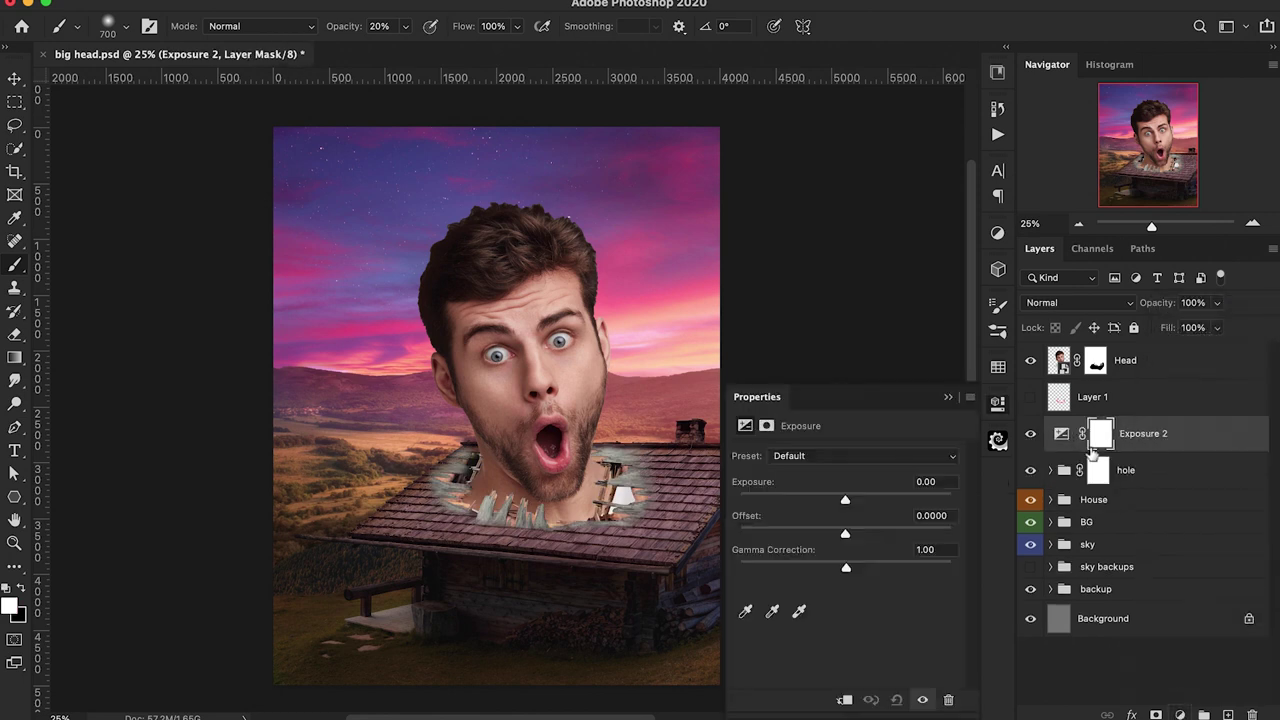
alt+click(1062, 452)
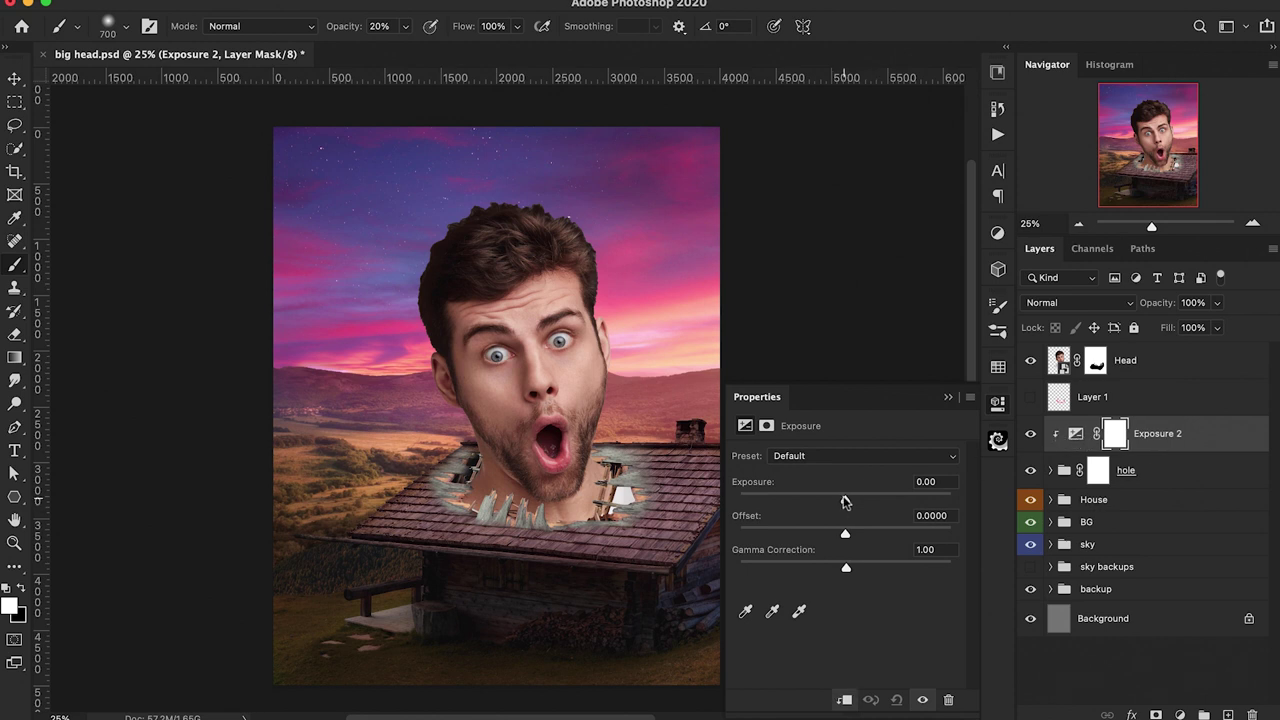
drag(846, 502, 824, 508)
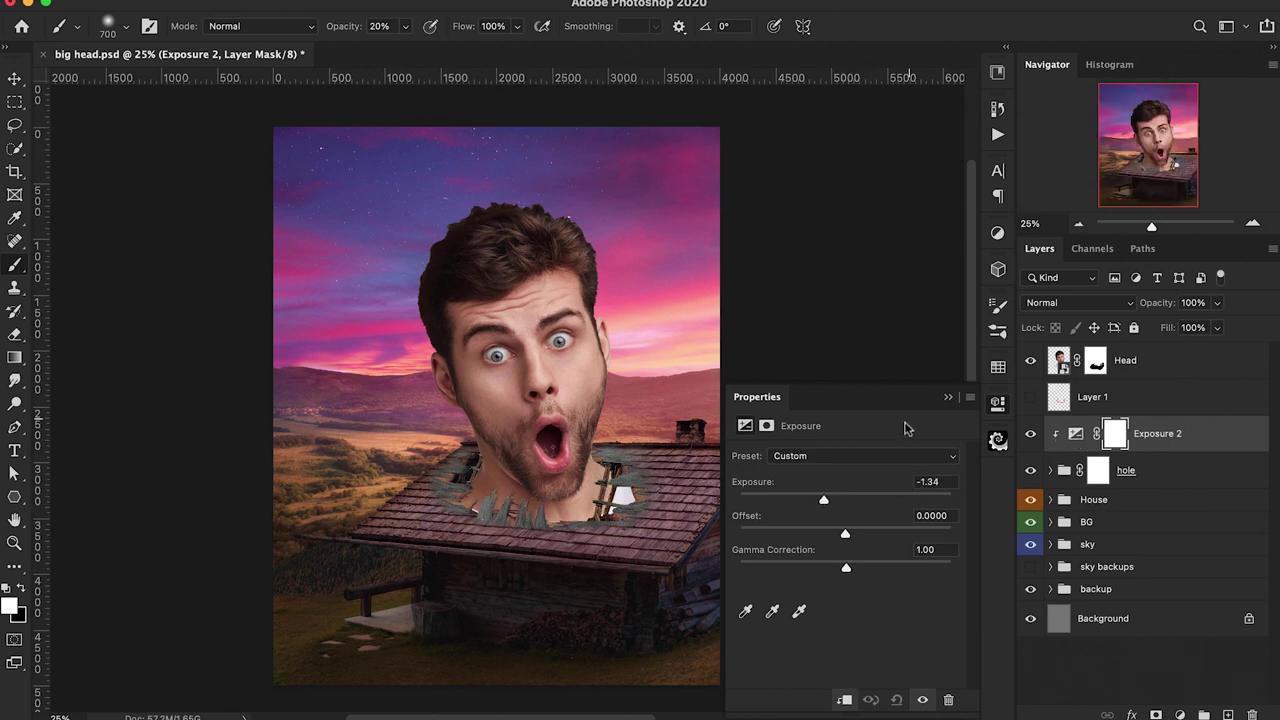
click(948, 397)
Clip a Color Balance adjustment above Exposure 2 and adjust the color ranges of its midtones to match the roof
click(1180, 715)
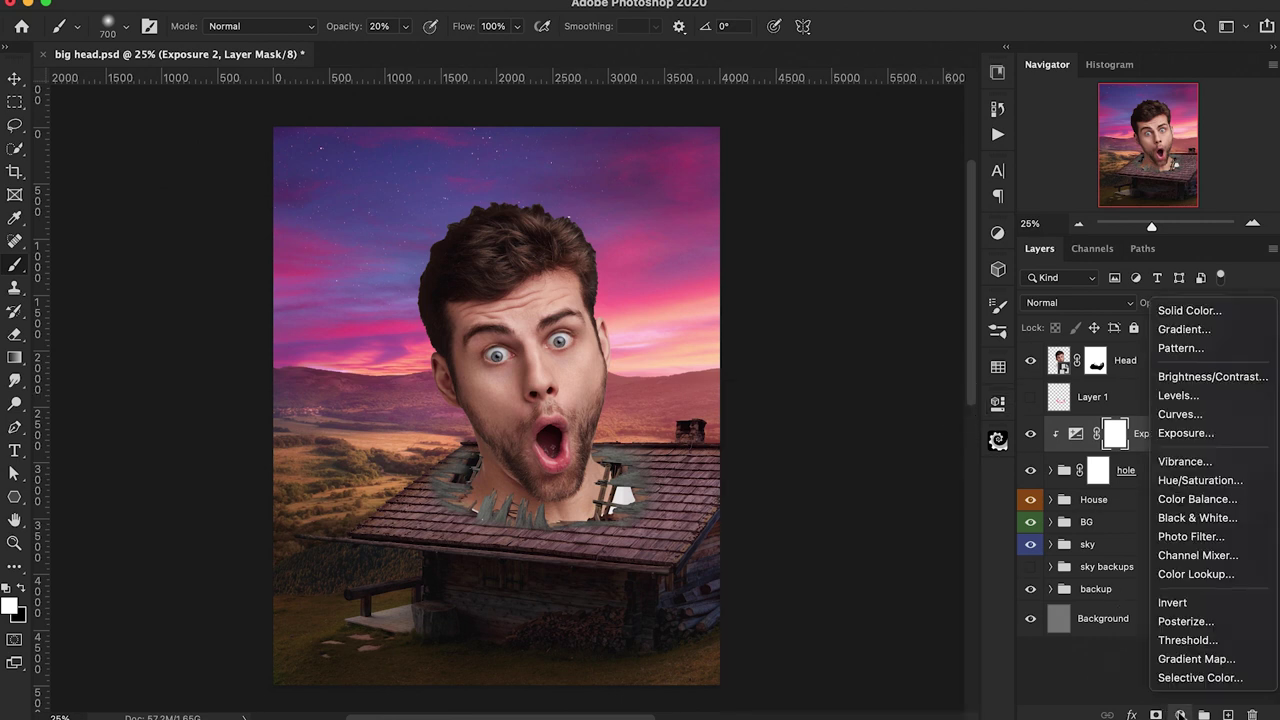
click(1178, 499)
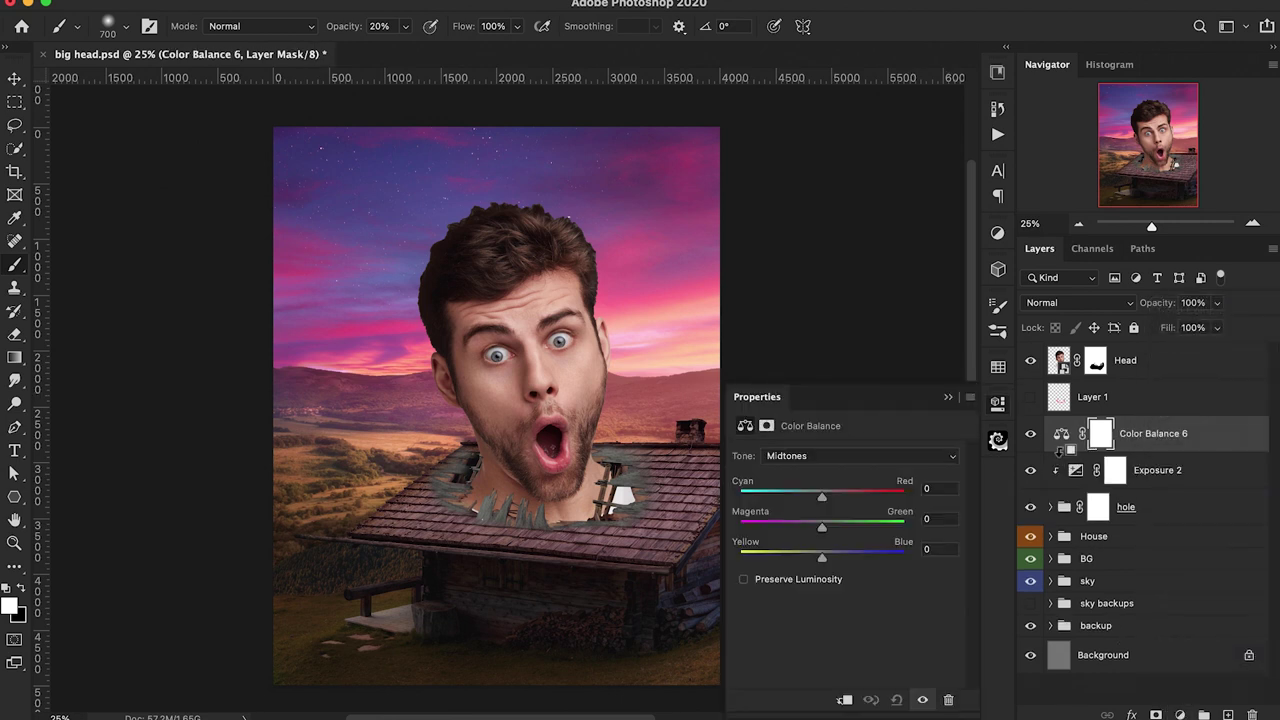
alt+click(1060, 450)
drag(822, 527, 830, 497)
drag(822, 558, 817, 558)
drag(830, 497, 824, 558)
Set the hole's Color Balance shadows to green +4 and blue +15, and fine-tune the cyan-red value
click(825, 458)
click(820, 440)
key(super+plus)
drag(524, 536, 370, 499)
drag(824, 557, 834, 558)
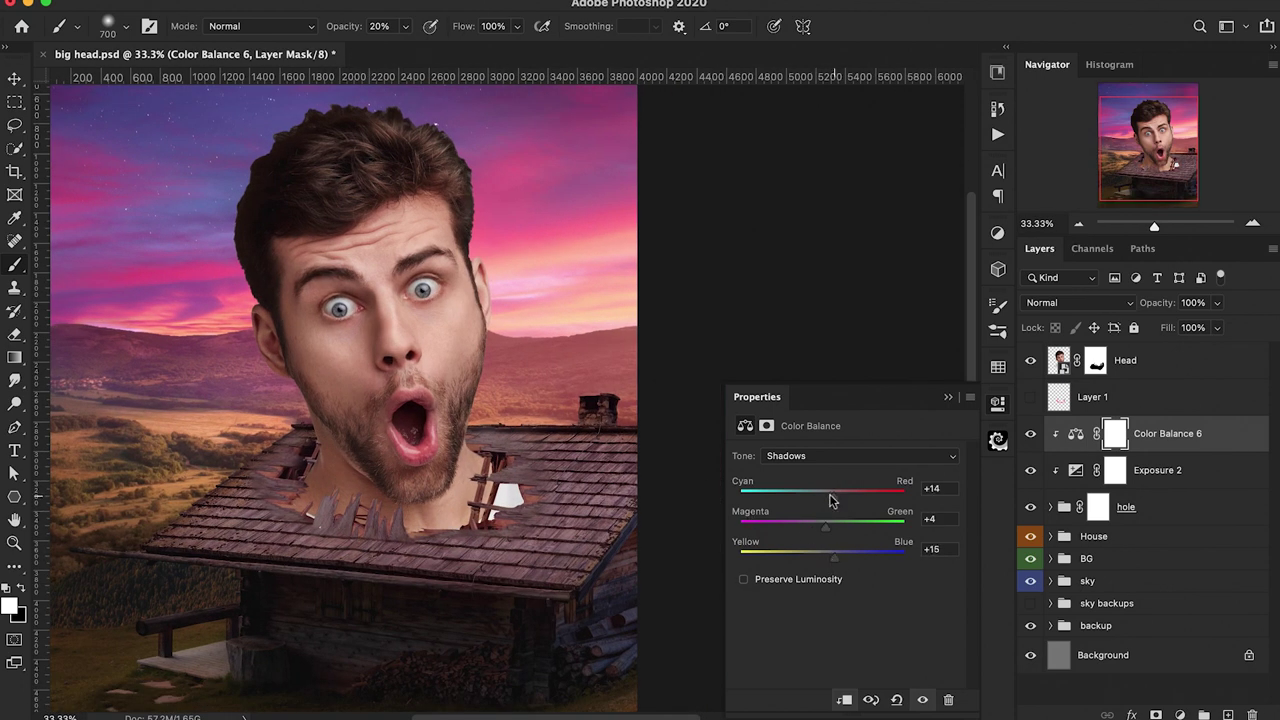
drag(831, 497, 820, 507)
Set the hole's Color Balance highlights to cyan -1, magenta -10 and yellow -14
click(834, 456)
click(832, 474)
click(830, 456)
click(830, 473)
drag(822, 557, 818, 529)
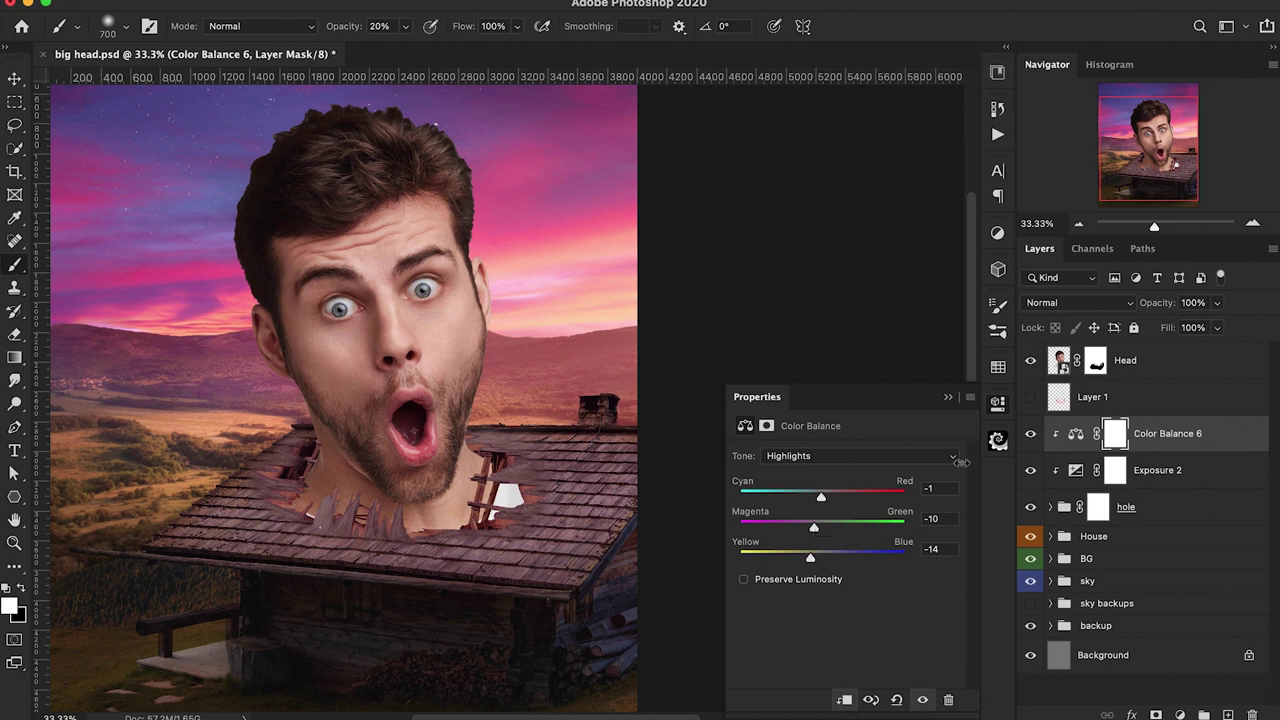
click(948, 398)
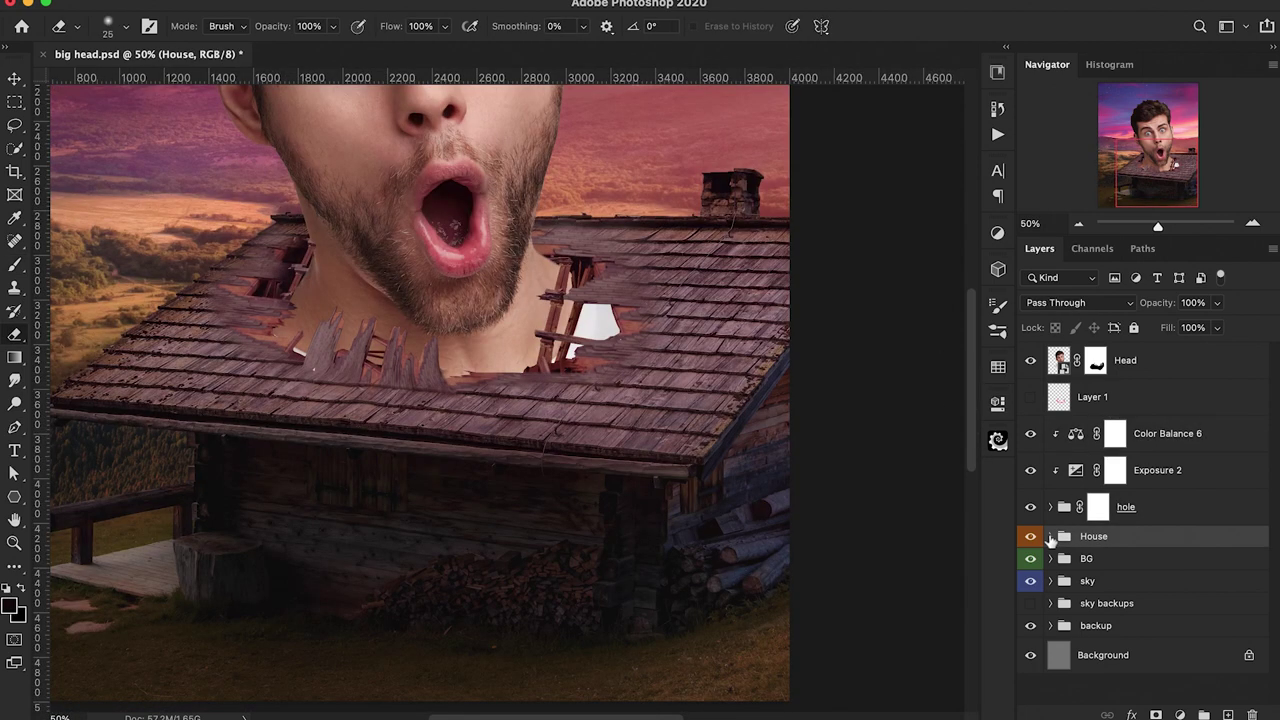
Duplicate the House group and convert the copy to a smart object
key(super+j)
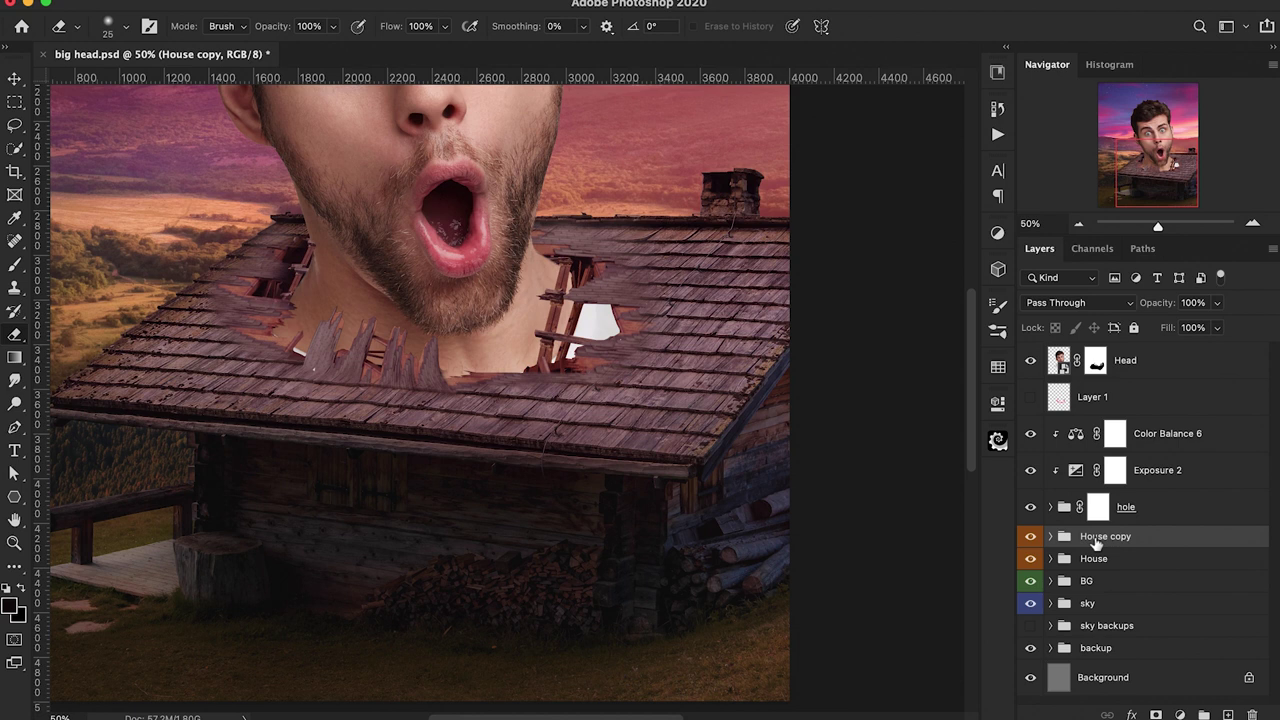
right_click(1096, 541)
click(1063, 615)
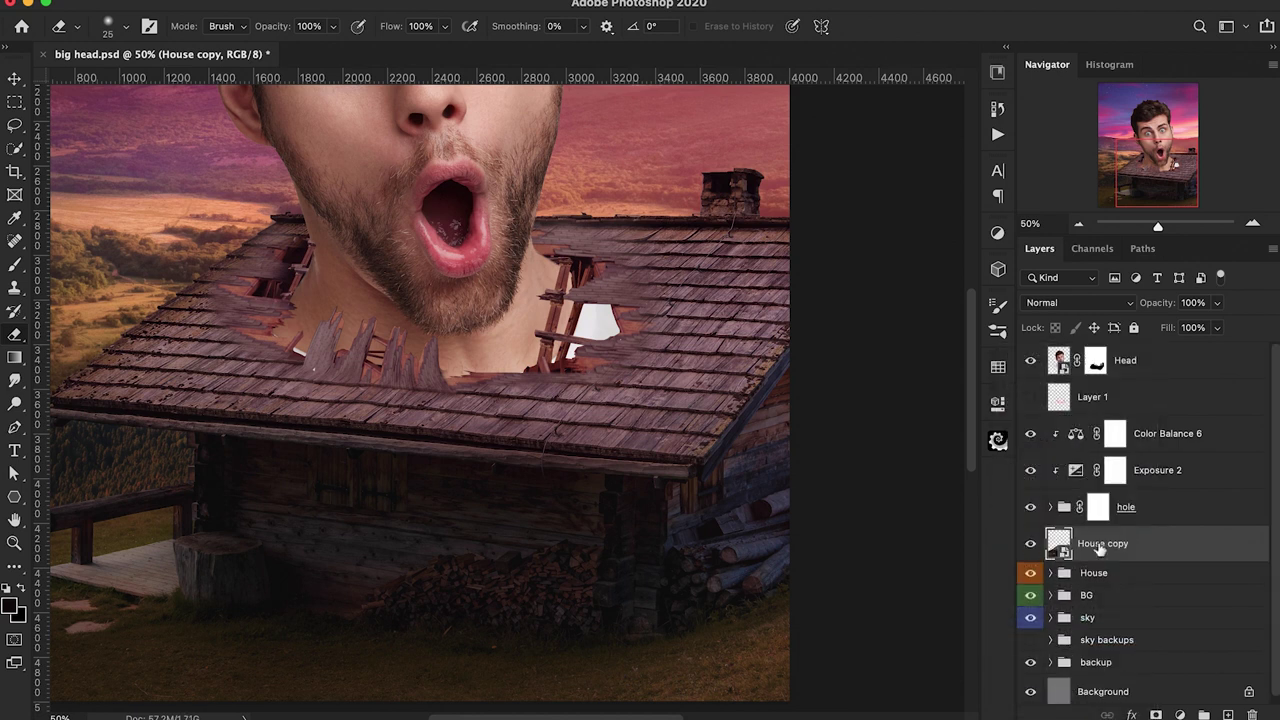
Lasso a patch of shingles beside the hole, copy it to a new layer and place that layer above Color Balance 6
key(l)
scroll(417, 420, right, 3)
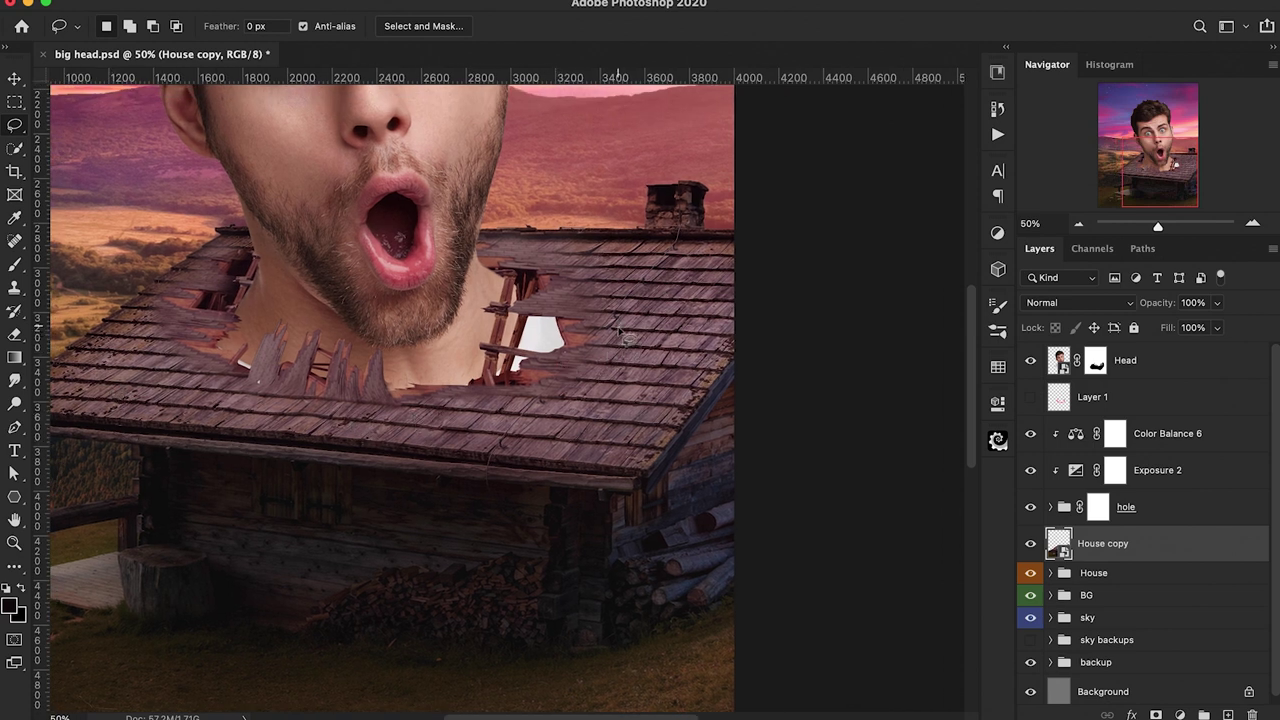
mouse_move(621, 333)
mouse_down()
mouse_move(645, 302)
mouse_move(696, 301)
mouse_move(708, 353)
mouse_move(669, 410)
mouse_move(597, 401)
mouse_move(590, 345)
mouse_move(632, 312)
mouse_up()
key(ctrl+j)
drag(1140, 548, 1143, 433)
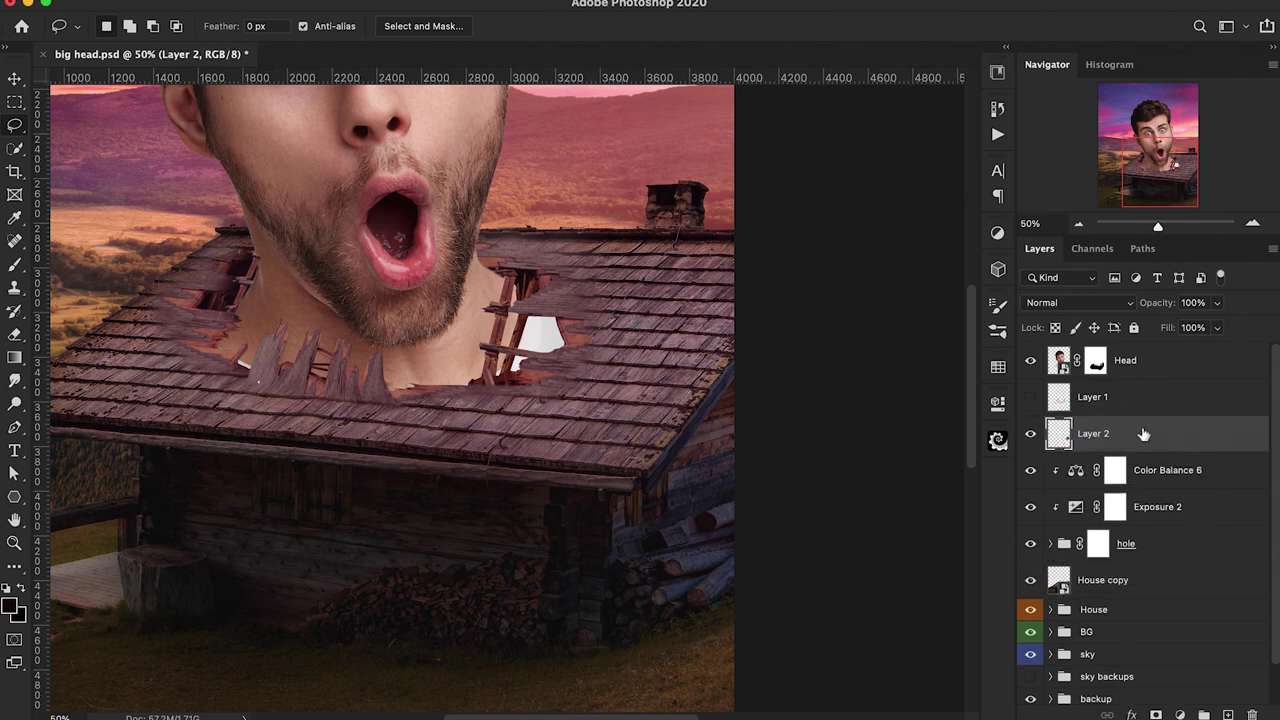
Move the shingle patch over the broken planks at the hole's front-left edge
key(ctrl+t)
drag(674, 336, 290, 370)
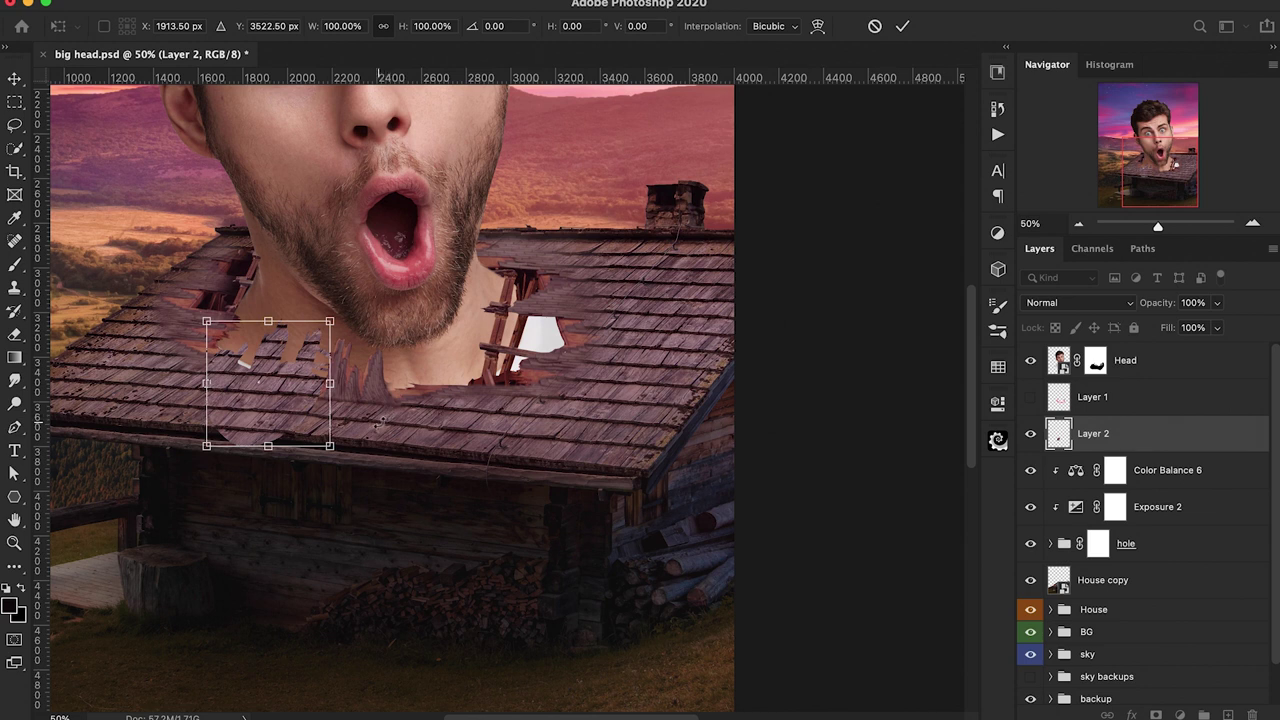
key(Return)
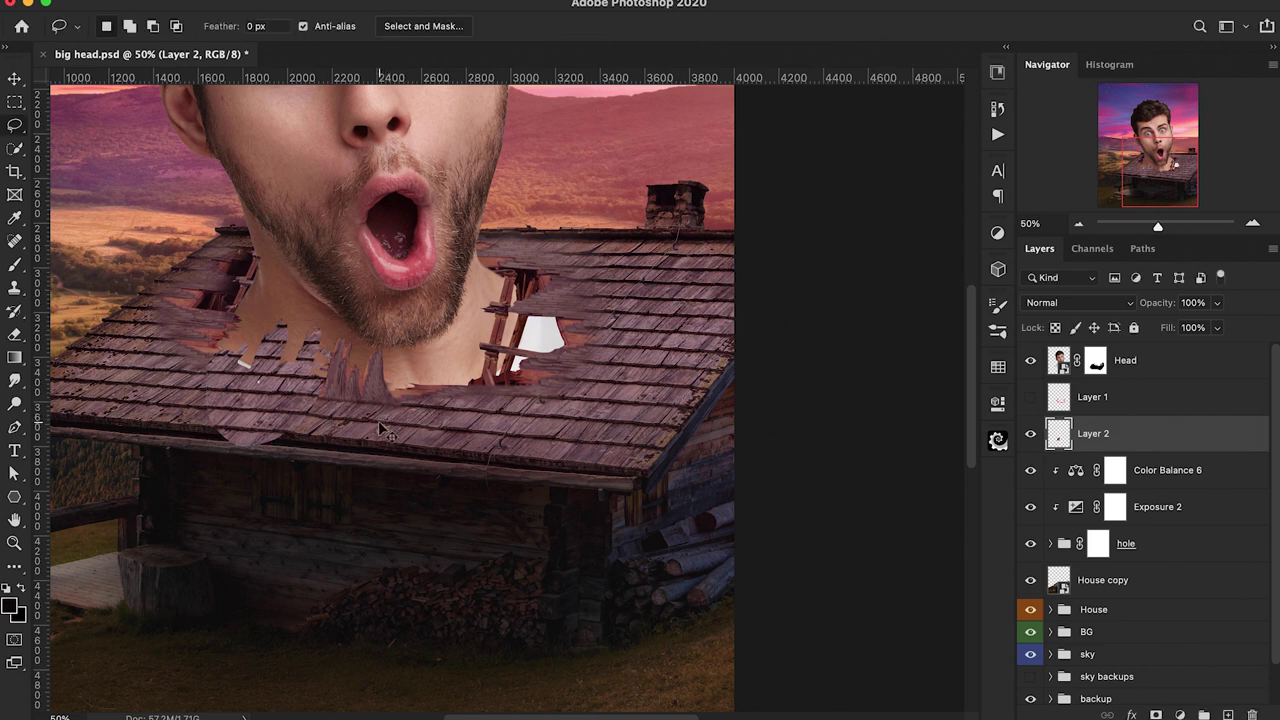
Duplicate the shingle patch and place the copy beside the first one, over the planks beneath the chin
key(ctrl+j)
key(ctrl+t)
drag(286, 384, 374, 398)
key(shift+Up)
key(shift+Up)
key(shift+Up)
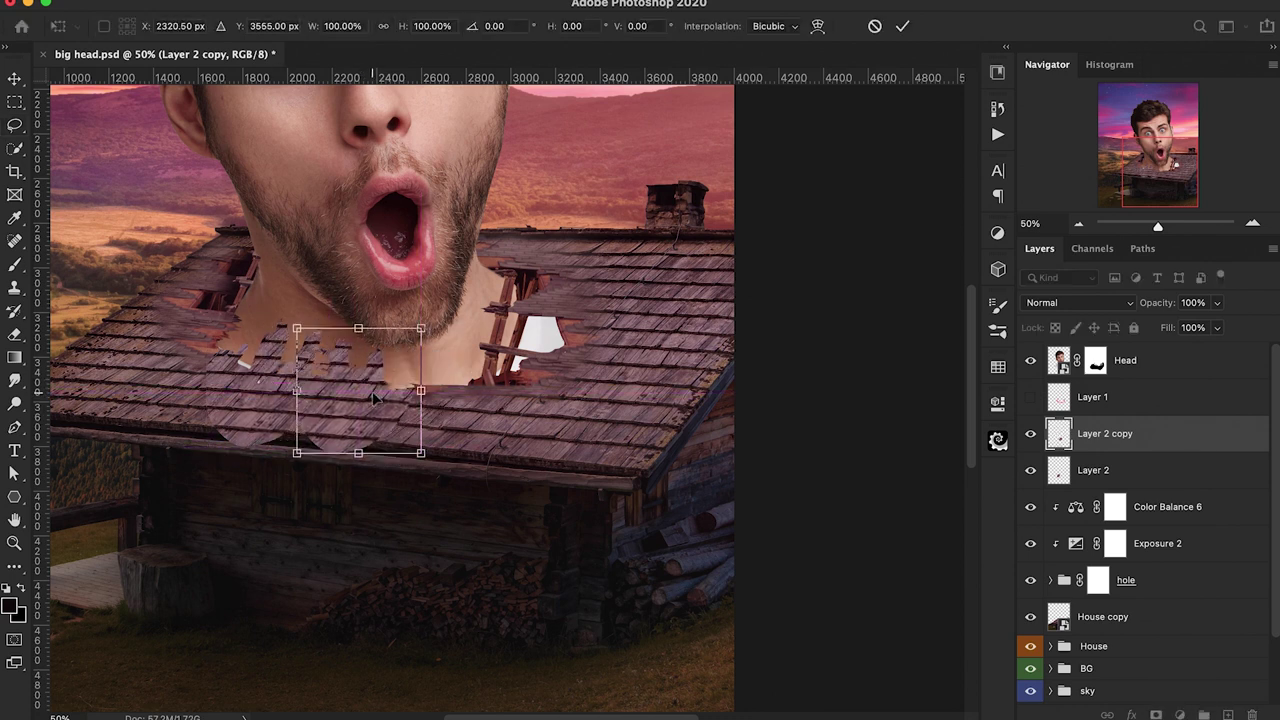
key(Return)
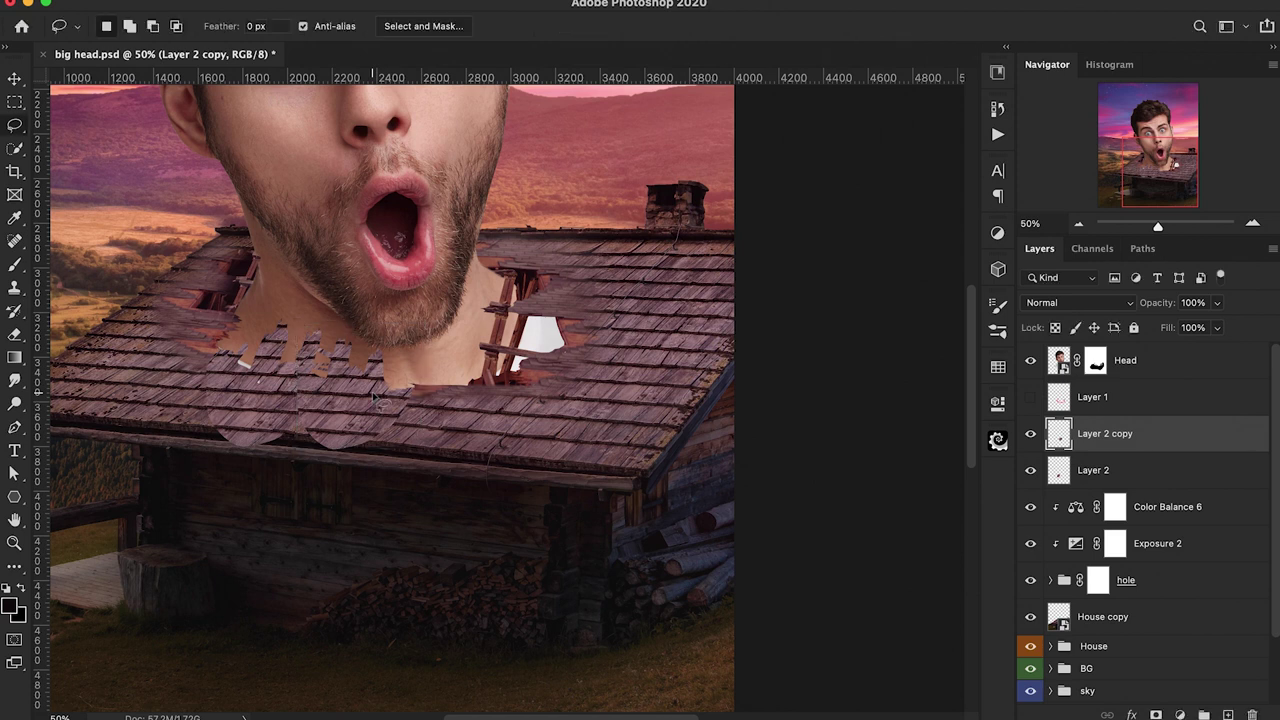
Merge the two shingle patch layers into one and add a layer mask to it
click(1110, 476)
key(Delete)
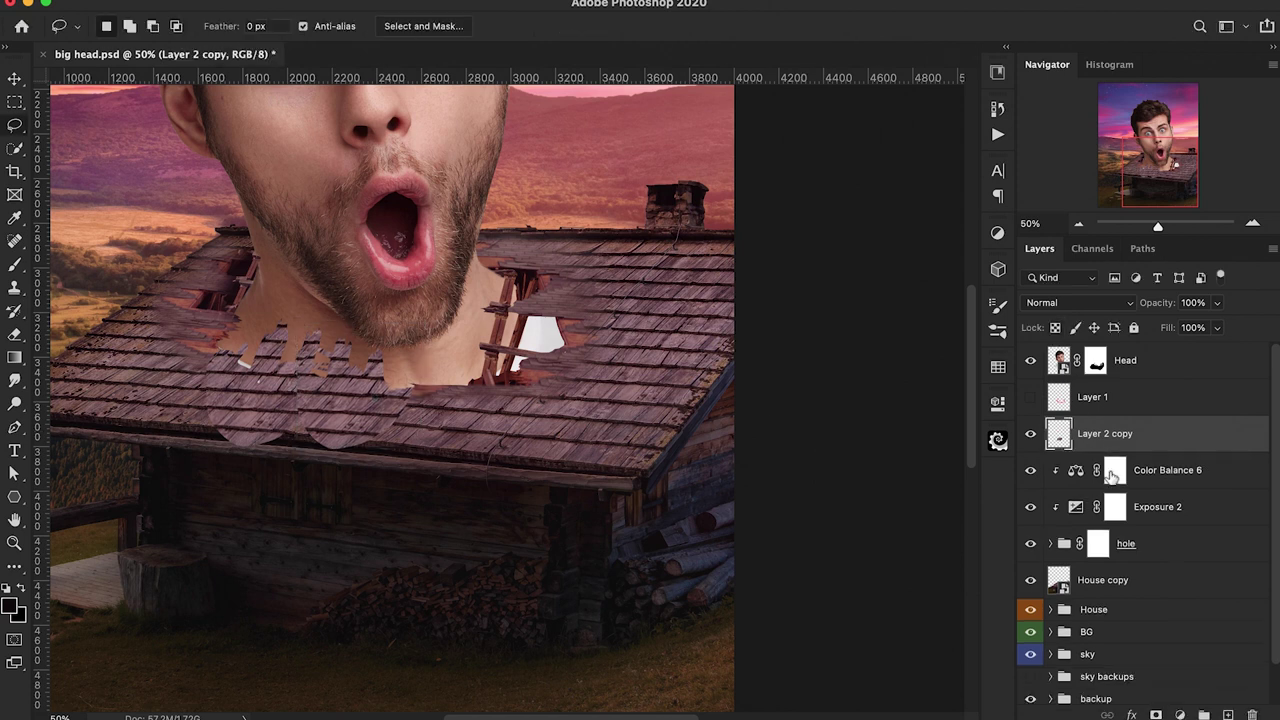
right_click(1118, 438)
key(Escape)
click(1156, 714)
Mask out the shingle patches' lower edges with a black Soft Round brush at 250 px and 60% opacity, blending them into the roof
key(b)
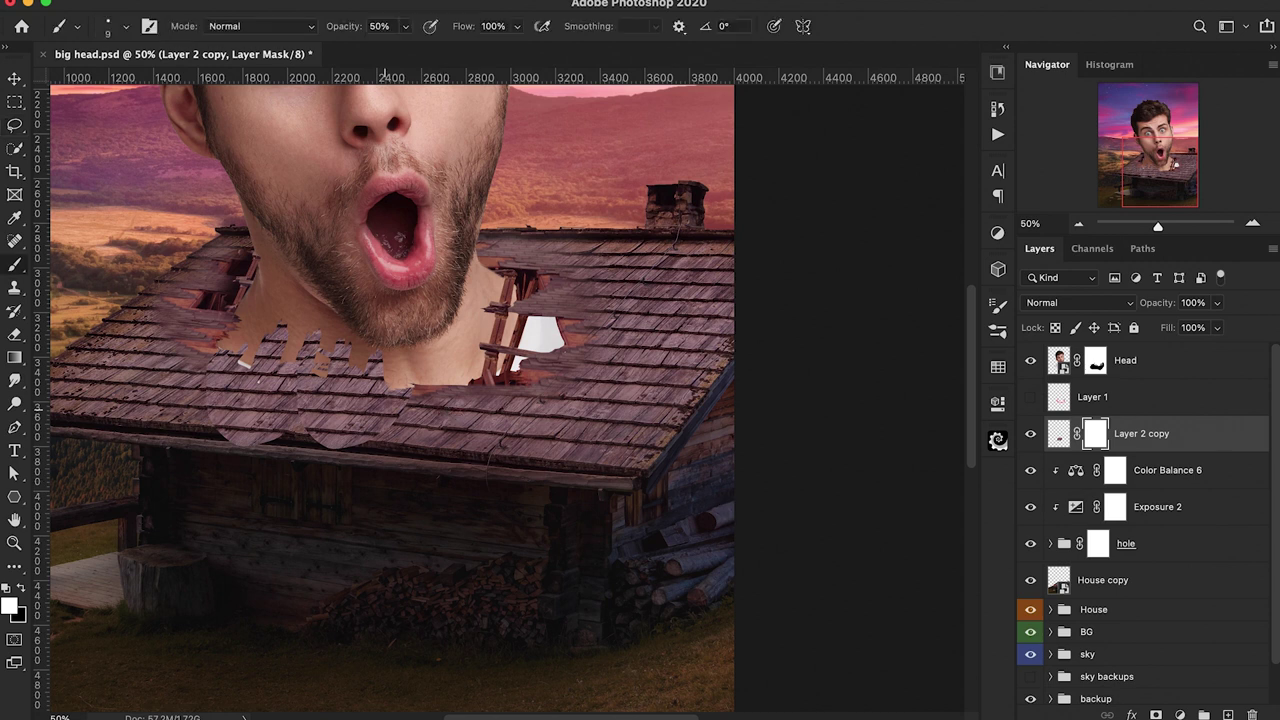
click(126, 27)
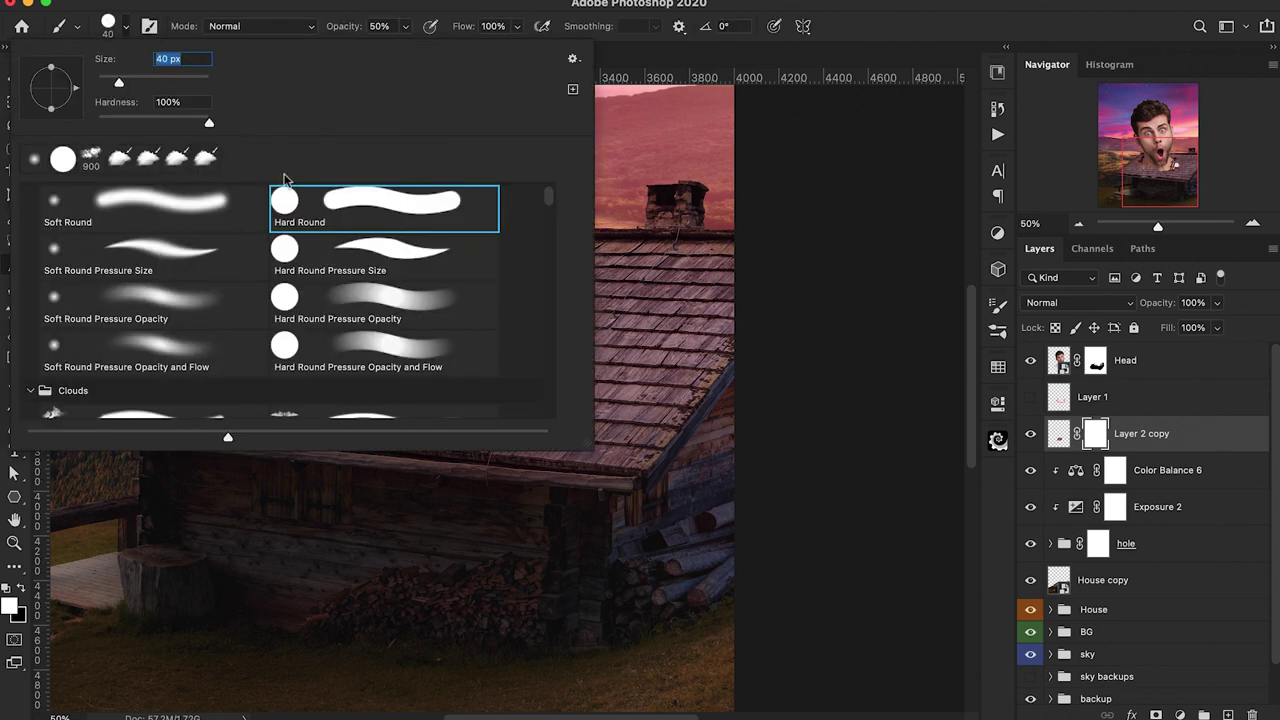
click(157, 208)
key(Return)
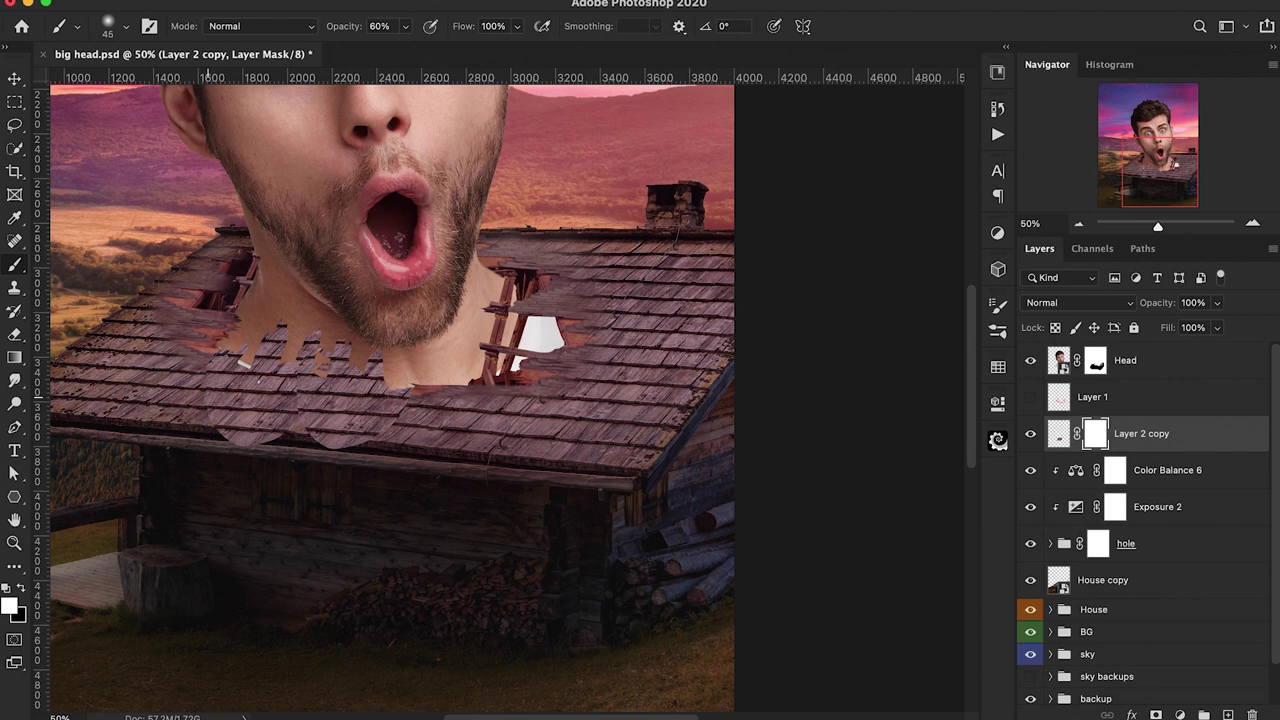
key(bracketright)
key(bracketright)
key(bracketright)
key(bracketright)
key(bracketright)
key(bracketright)
key(bracketright)
key(x)
mouse_move(215, 430)
mouse_down()
mouse_move(381, 443)
mouse_move(287, 432)
mouse_up()
mouse_move(152, 430)
mouse_down()
mouse_move(186, 439)
mouse_move(364, 417)
mouse_move(214, 401)
mouse_move(236, 393)
mouse_move(351, 423)
mouse_up()
Paint white at 90% opacity on the patch mask to restore the shingles along the broken plank tops
key(x)
key(9)
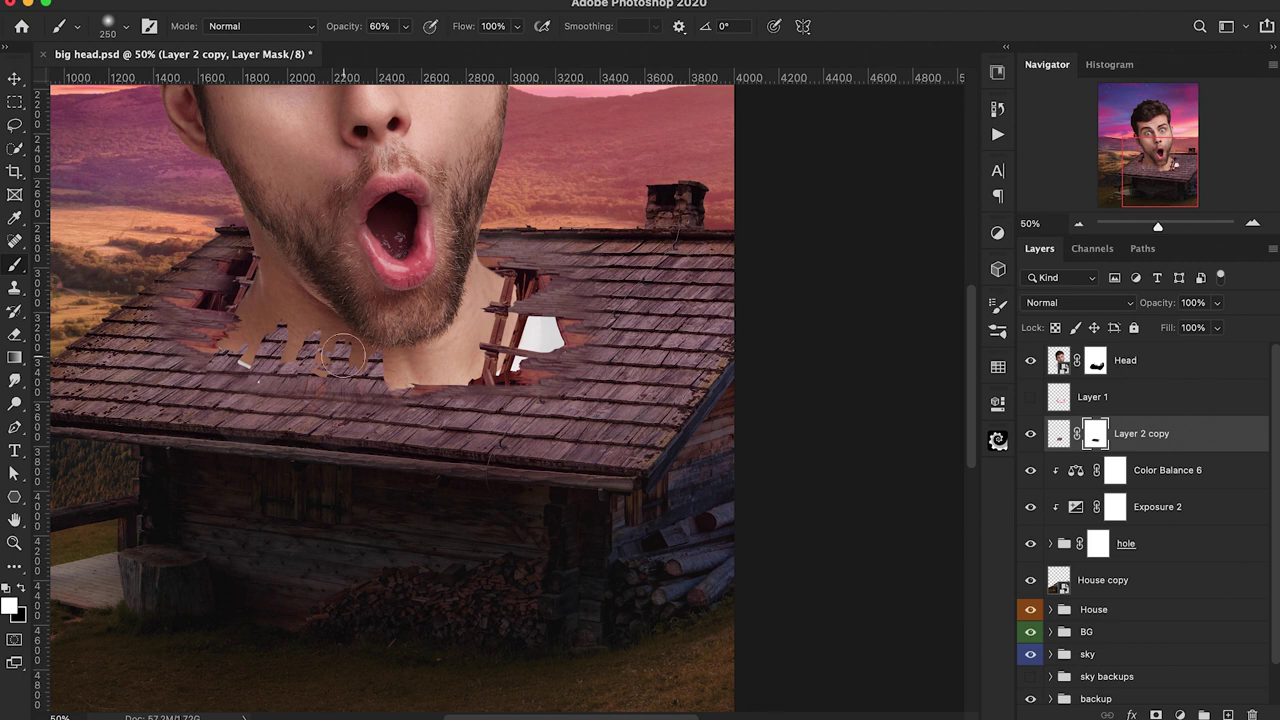
mouse_move(344, 350)
mouse_down()
mouse_move(370, 365)
mouse_move(247, 360)
mouse_up()
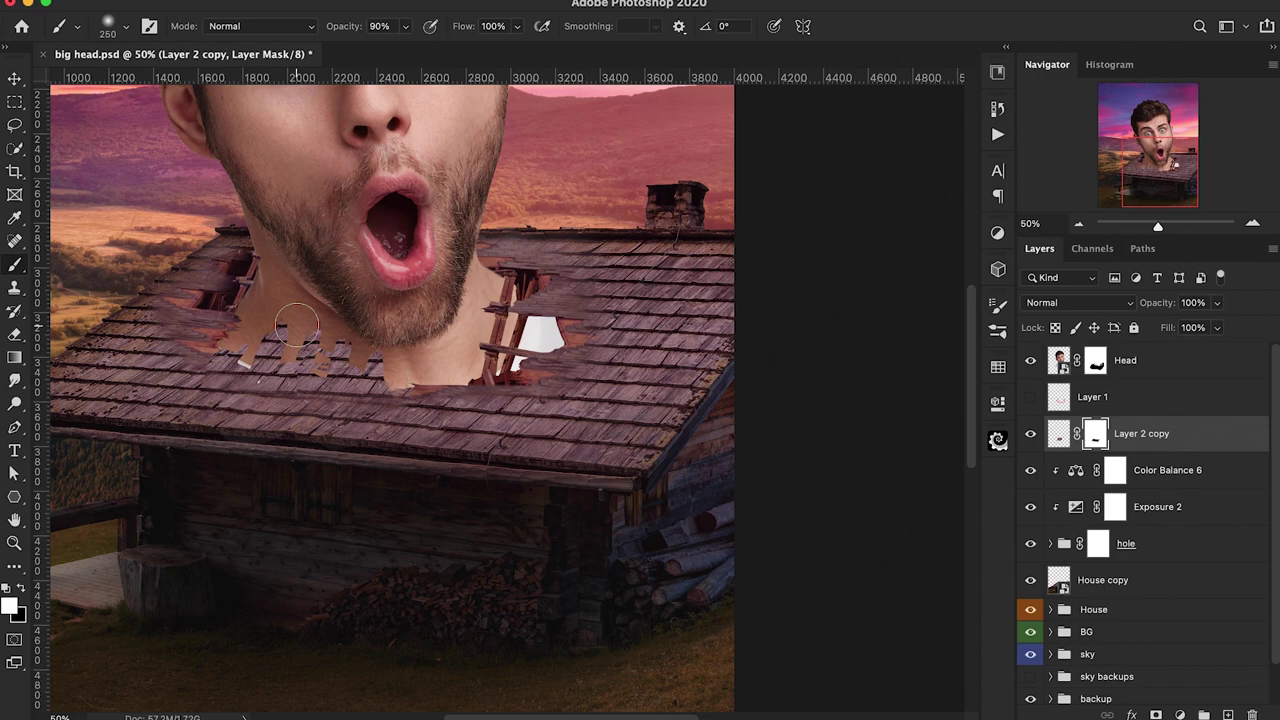
Mask the shingles off the thin slats and splintered tips beneath the chin with a 45 px black brush at 90% opacity
key(super+equal)
key(super+equal)
key(super+equal)
scroll(297, 325, left, 5)
scroll(297, 325, up, 2)
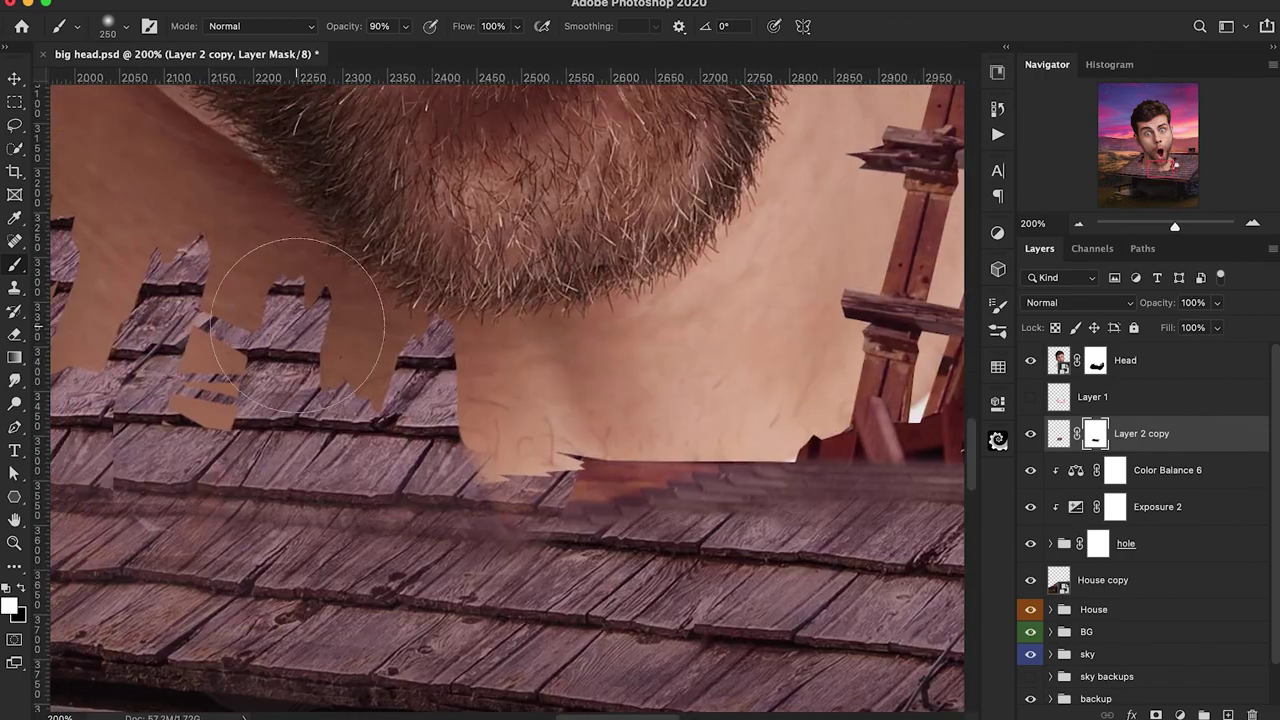
key(bracketleft)
key(bracketleft)
key(bracketleft)
key(bracketleft)
key(bracketleft)
key(bracketleft)
key(bracketleft)
key(bracketleft)
key(bracketleft)
key(bracketleft)
key(bracketleft)
key(x)
drag(246, 336, 204, 320)
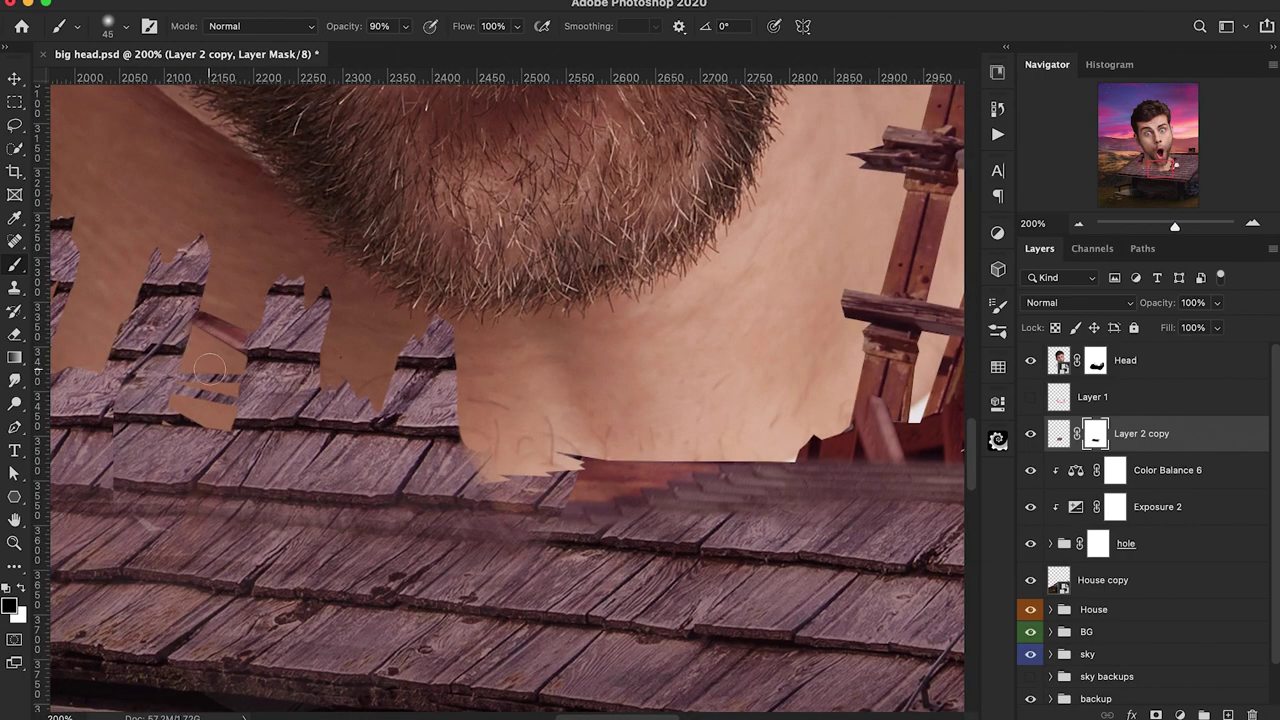
mouse_move(210, 369)
mouse_down()
mouse_move(191, 392)
mouse_move(250, 347)
mouse_up()
drag(218, 236, 151, 248)
mouse_move(257, 287)
mouse_down()
mouse_move(458, 314)
mouse_move(445, 329)
mouse_move(191, 227)
mouse_move(236, 251)
mouse_move(183, 255)
mouse_move(235, 208)
mouse_move(305, 316)
mouse_move(233, 318)
mouse_up()
Mask the shingles off the remaining plank tips, side edges and gaps along the hole's front-left edge
scroll(190, 250, left, 8)
drag(329, 306, 307, 309)
drag(175, 361, 239, 329)
mouse_move(309, 387)
mouse_down()
mouse_move(332, 382)
mouse_move(310, 386)
mouse_up()
drag(483, 376, 530, 366)
drag(486, 292, 469, 368)
mouse_move(402, 283)
mouse_down()
mouse_move(375, 320)
mouse_move(372, 364)
mouse_up()
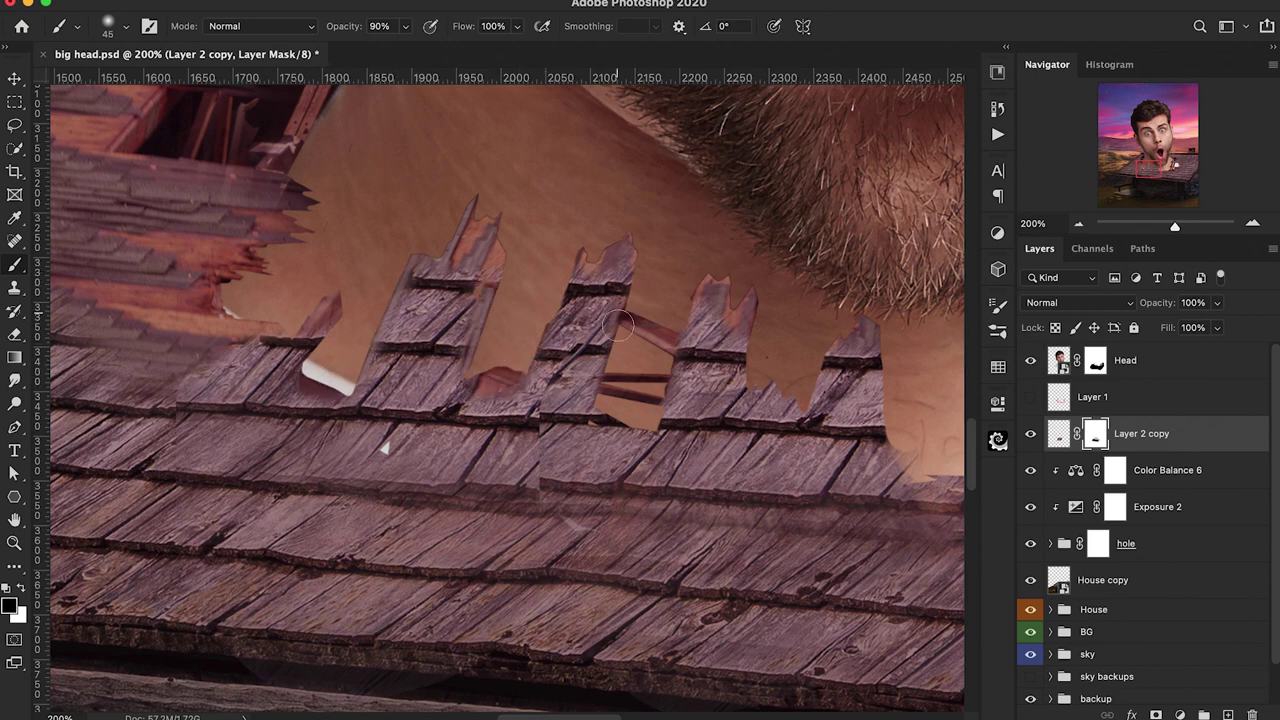
mouse_move(618, 323)
mouse_down()
mouse_move(666, 375)
mouse_move(675, 311)
mouse_move(744, 384)
mouse_move(876, 383)
mouse_up()
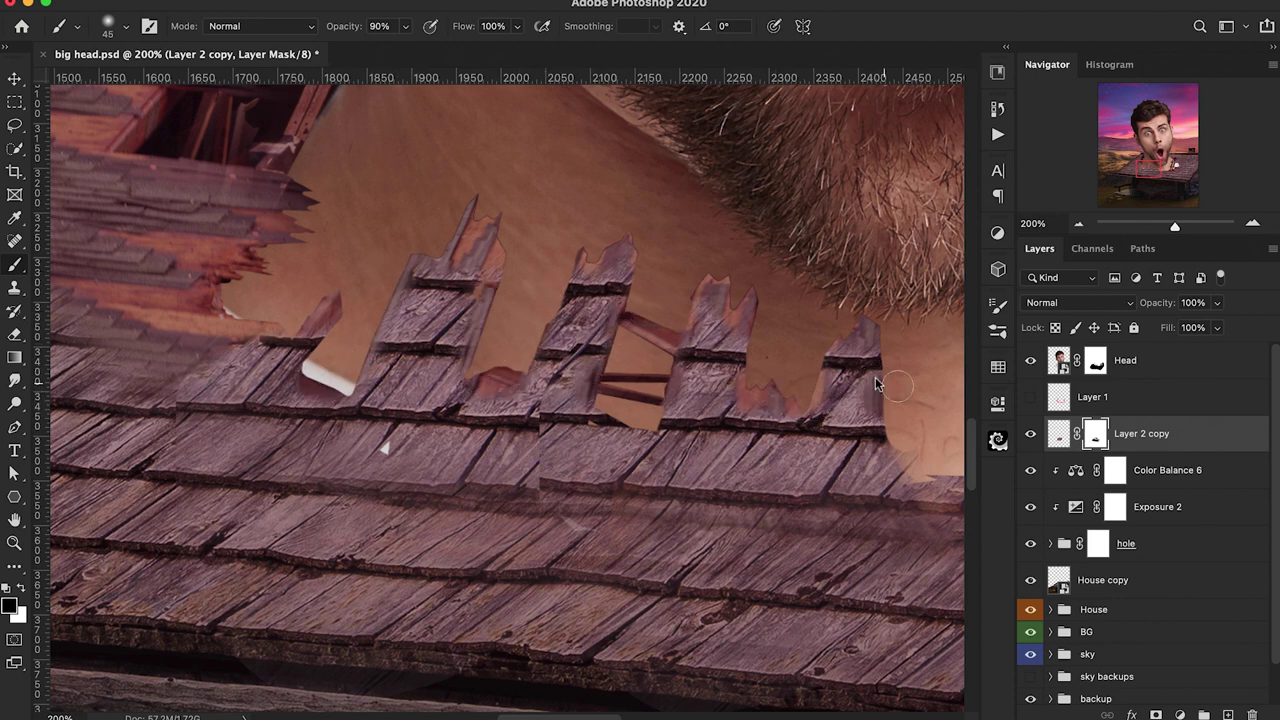
key(super+minus)
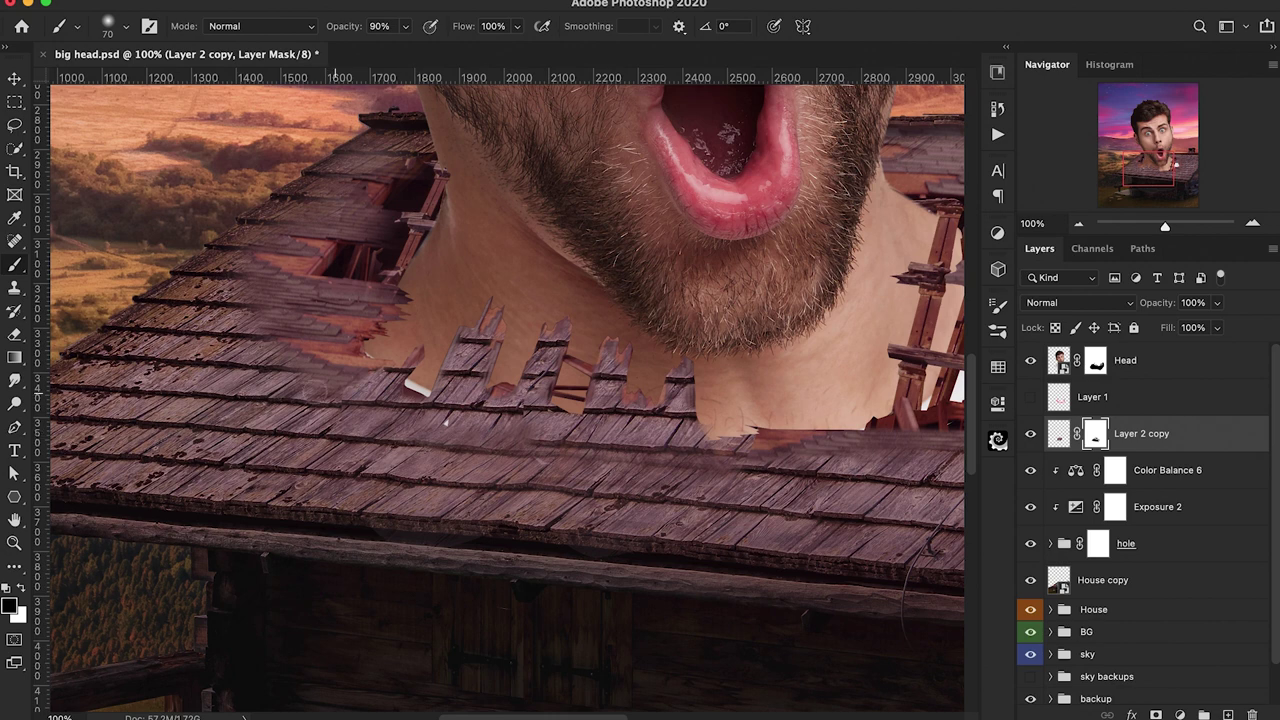
key(x)
key(x)
key(4)
scroll(396, 396, right, 5)
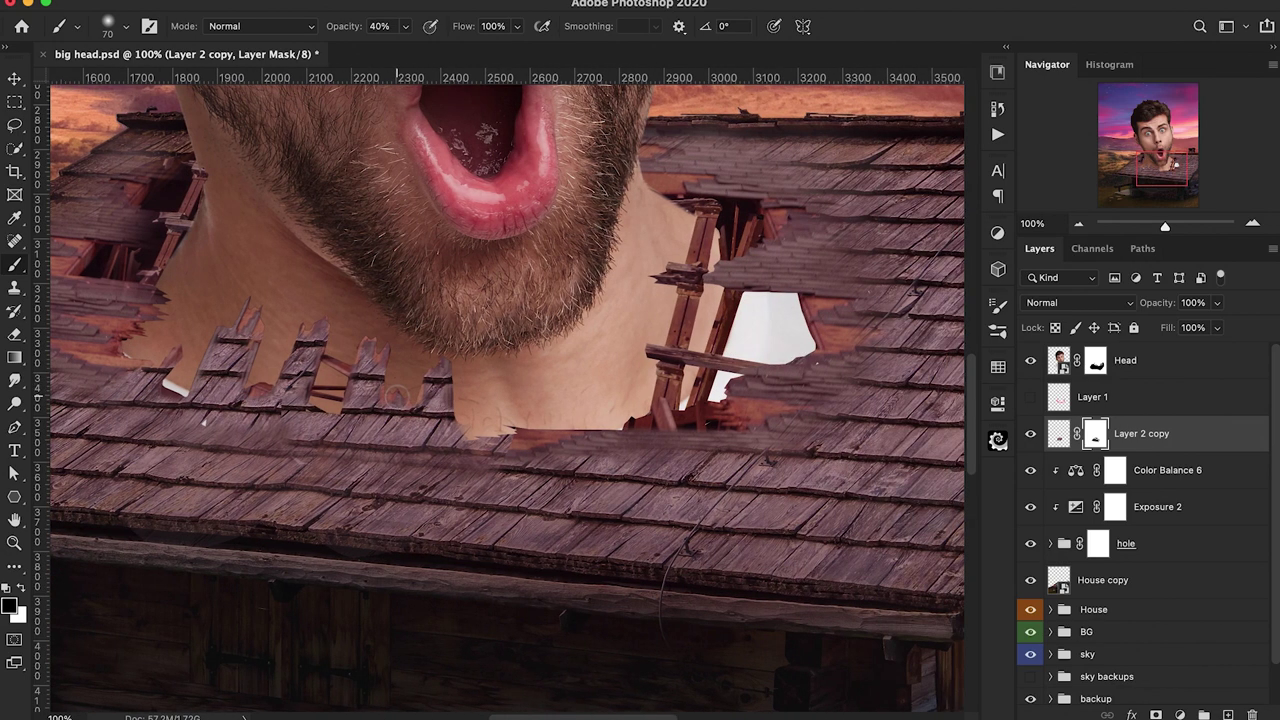
key(0)
Copy a lassoed patch of shingles from House copy's right side to a new layer and place it directly below Layer 2 copy
key(super+minus)
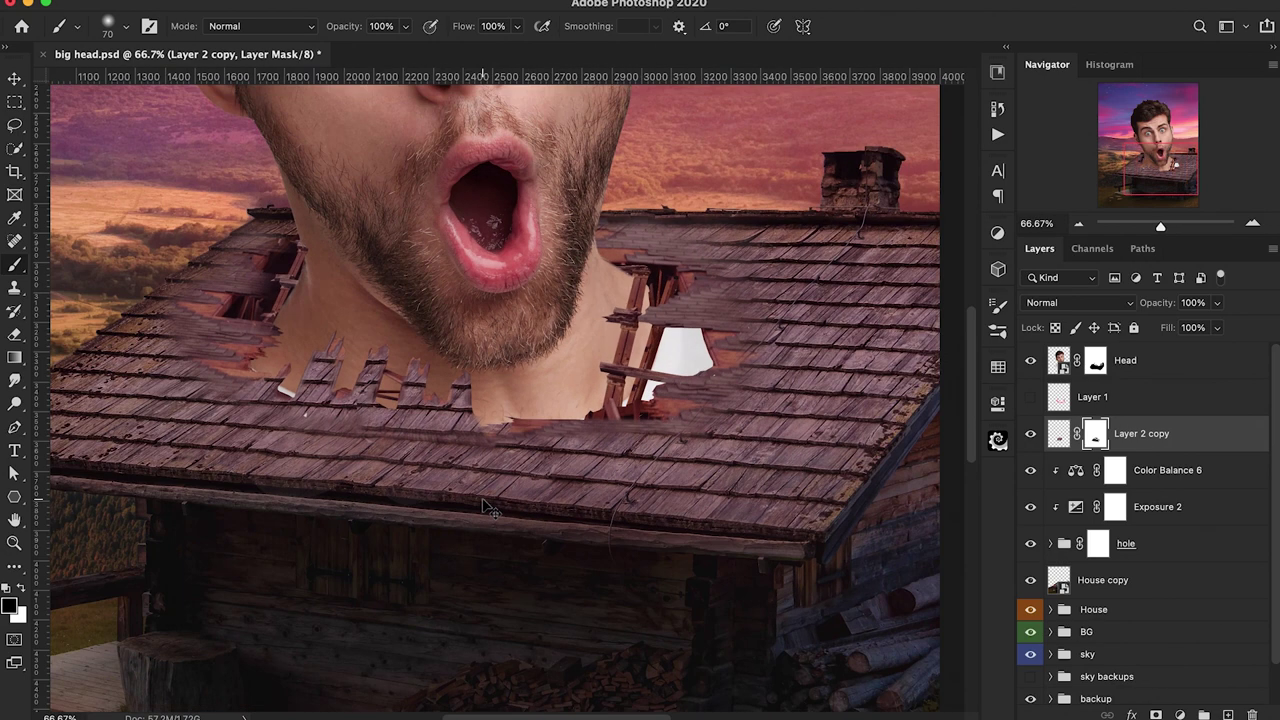
key(super+minus)
key(super+minus)
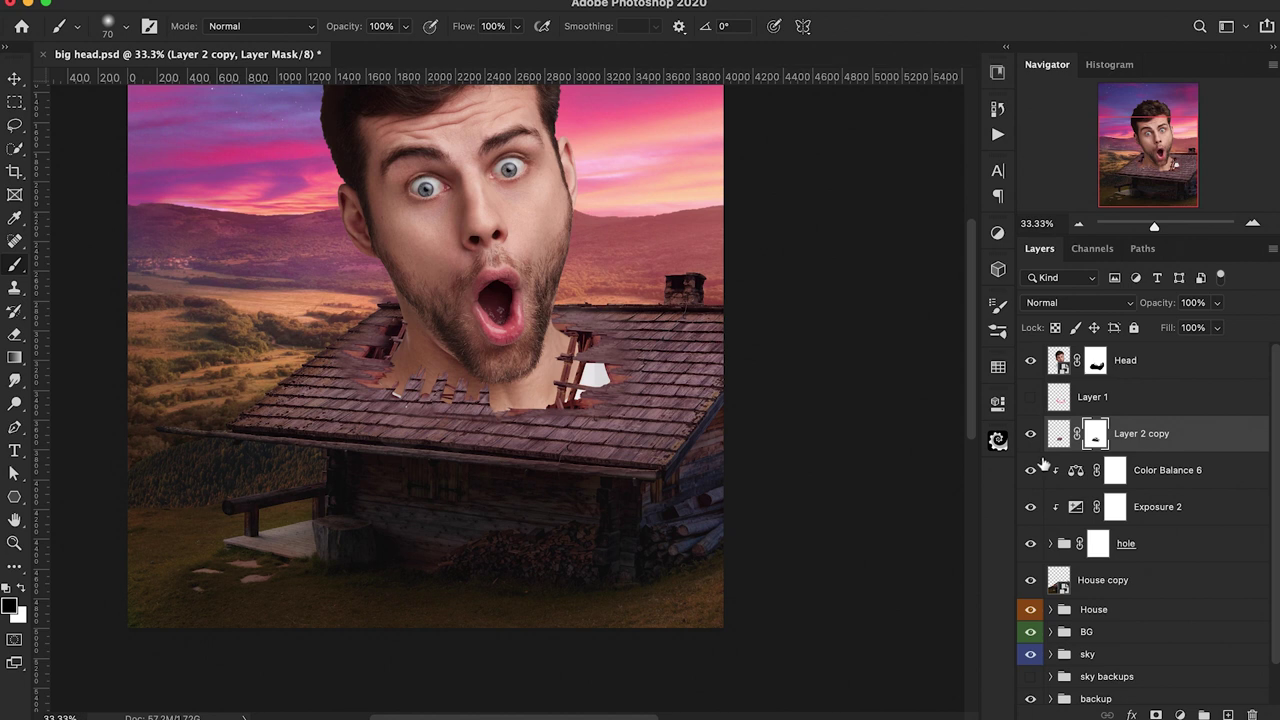
click(1143, 585)
key(l)
mouse_move(650, 340)
mouse_down()
mouse_move(705, 385)
mouse_move(700, 315)
mouse_up()
key(super+j)
drag(1105, 580, 1105, 455)
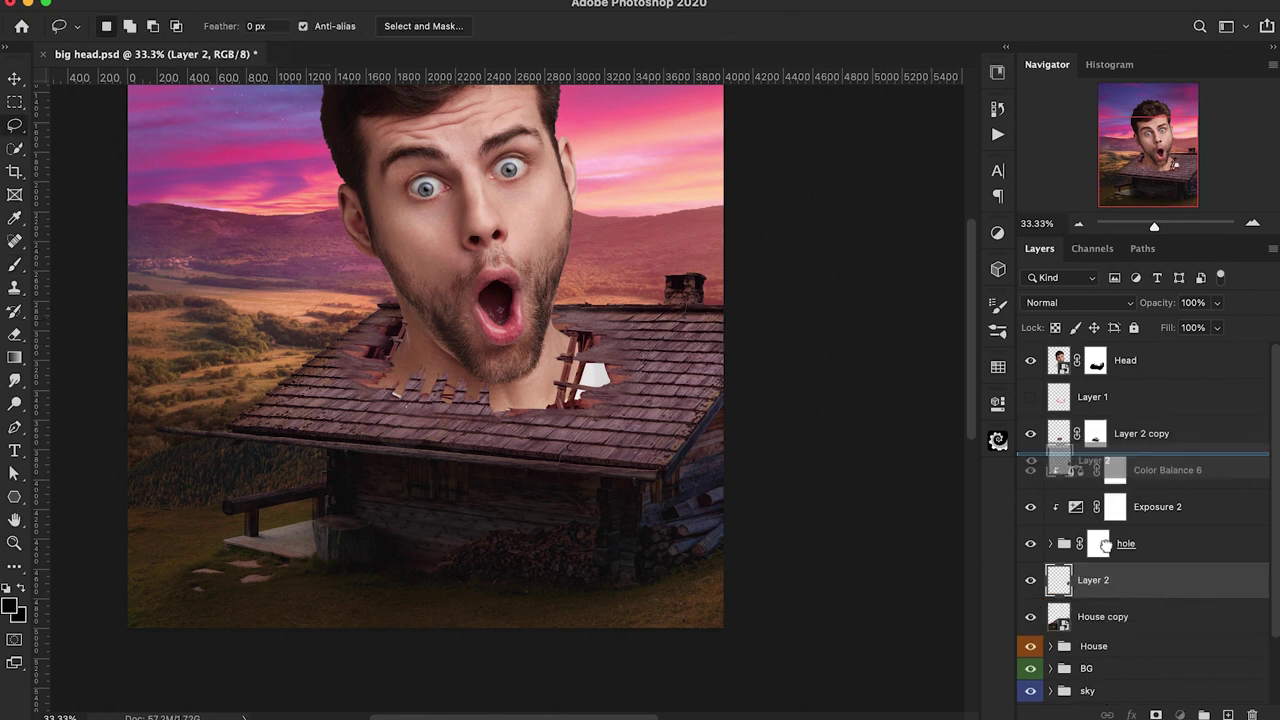
Move the copied shingle patch over the hole's right edge and fine-tune its fit with Free Transform
key(super+t)
drag(698, 362, 609, 362)
key(Return)
key(super+plus)
key(super+t)
mouse_move(760, 326)
mouse_down()
mouse_move(760, 313)
mouse_move(774, 320)
mouse_up()
key(Return)
Hide the right-hand patch with a black layer mask and paint its shingles in along the hole's right edge with white at 50% opacity
alt+click(1156, 714)
key(b)
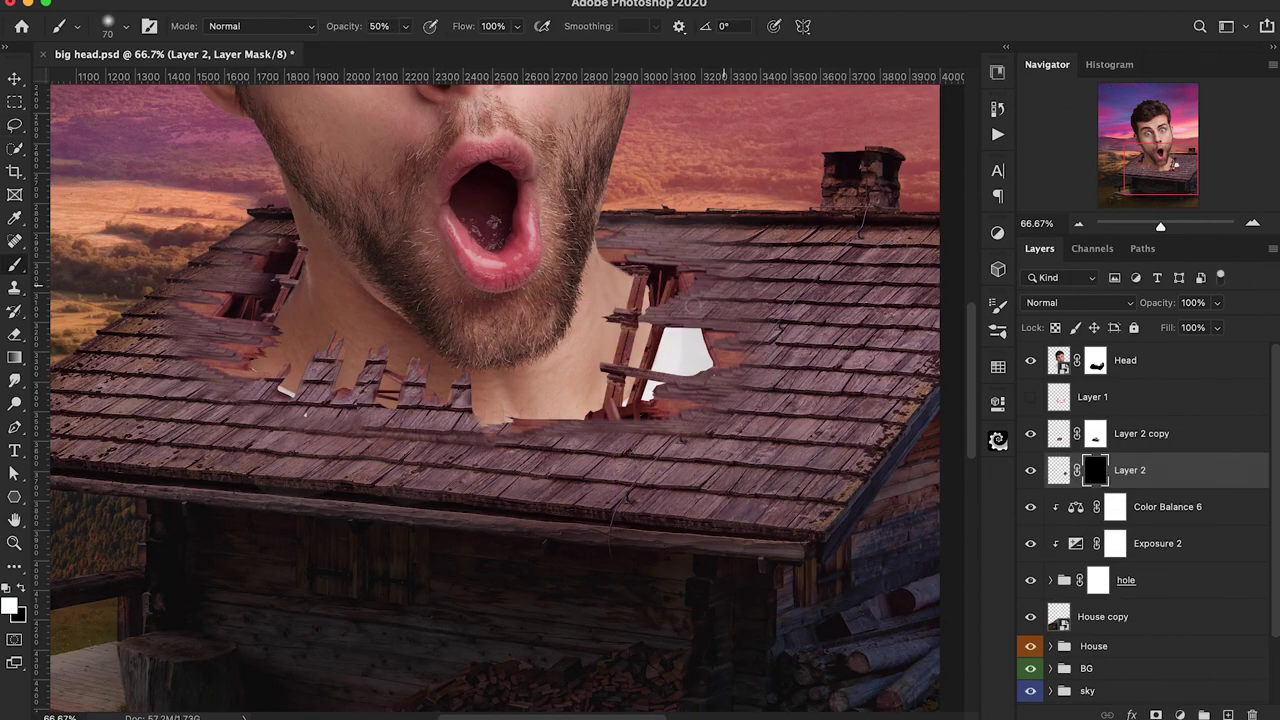
drag(672, 322, 734, 383)
mouse_move(736, 258)
mouse_down()
mouse_move(657, 258)
mouse_move(607, 355)
mouse_up()
Duplicate the right-hand shingle patch layer and delete the duplicate's layer mask
key(super+j)
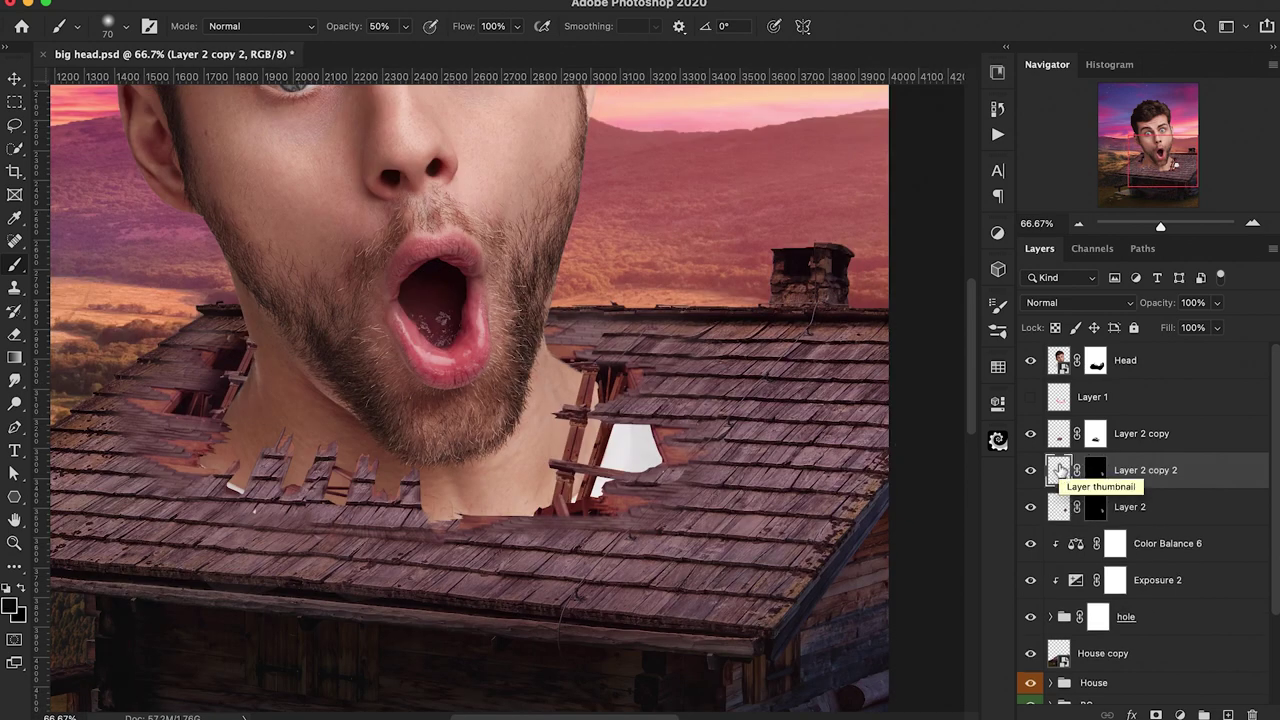
drag(1095, 469, 1252, 714)
click(636, 385)
Transform the duplicate patch over the hole's upper-right edge and paint it in through a black mask with white at 50% opacity
key(super+t)
drag(656, 397, 569, 396)
drag(646, 396, 665, 396)
drag(671, 384, 575, 390)
key(Return)
alt+click(1156, 714)
drag(560, 330, 620, 329)
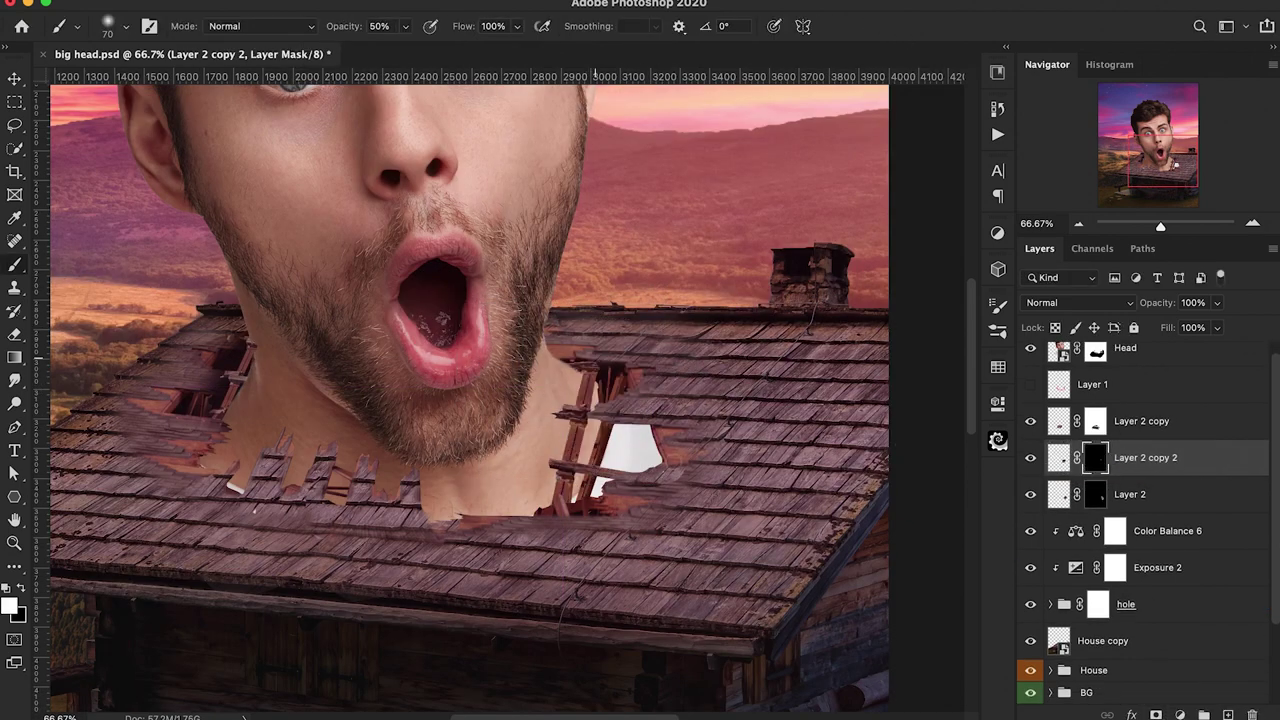
Copy a lassoed patch of shingles from House copy's left side to a new layer and transform it onto the hole's left edge
scroll(535, 436, left, 5)
click(1150, 640)
key(l)
drag(232, 440, 206, 452)
key(super+j)
key(super+t)
mouse_move(300, 520)
mouse_down()
mouse_move(300, 420)
mouse_move(378, 430)
mouse_up()
key(Return)
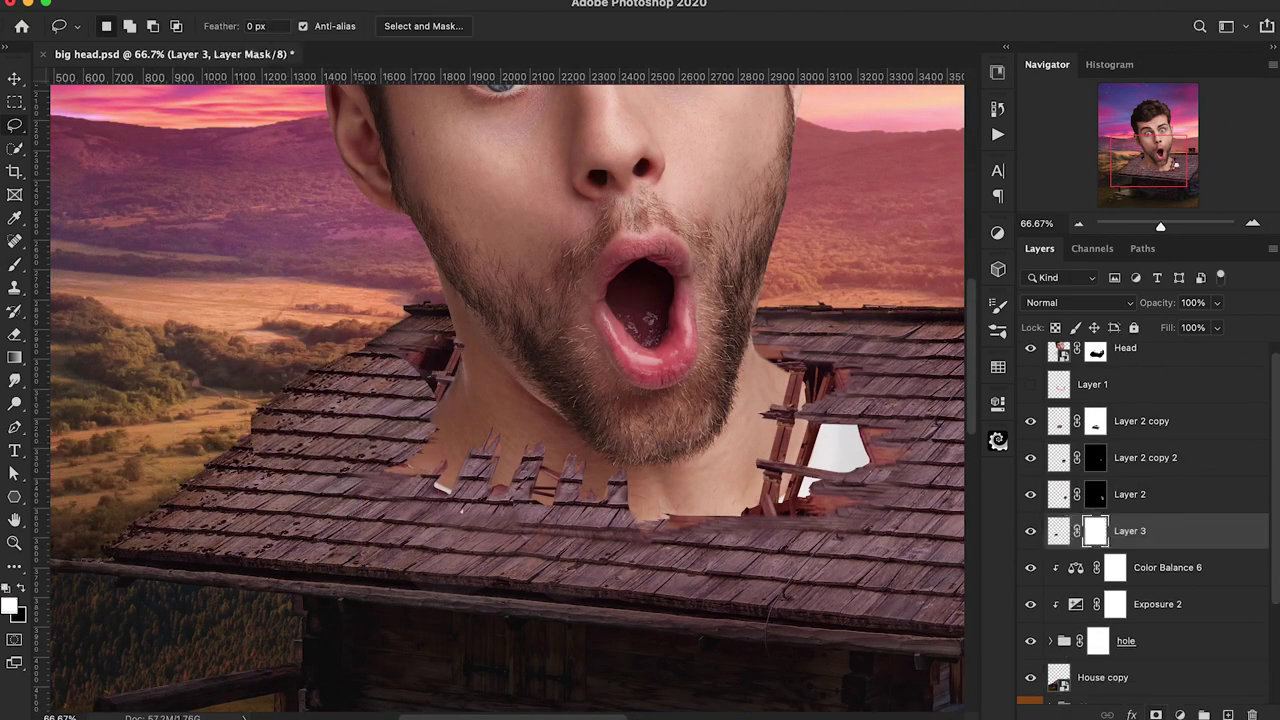
Fill the left patch's mask with black and refine the patch's placement and shape to follow the roof's left slope
key(alt+BackSpace)
click(1058, 530)
drag(1160, 302, 1122, 326)
key(super+t)
scroll(237, 434, up, 1)
mouse_move(392, 448)
mouse_down()
mouse_move(413, 455)
mouse_move(397, 446)
mouse_up()
drag(553, 403, 532, 393)
drag(532, 303, 550, 311)
Paint white at 40% opacity on the left patch's mask to blend shingles along the hole's left edge
key(x)
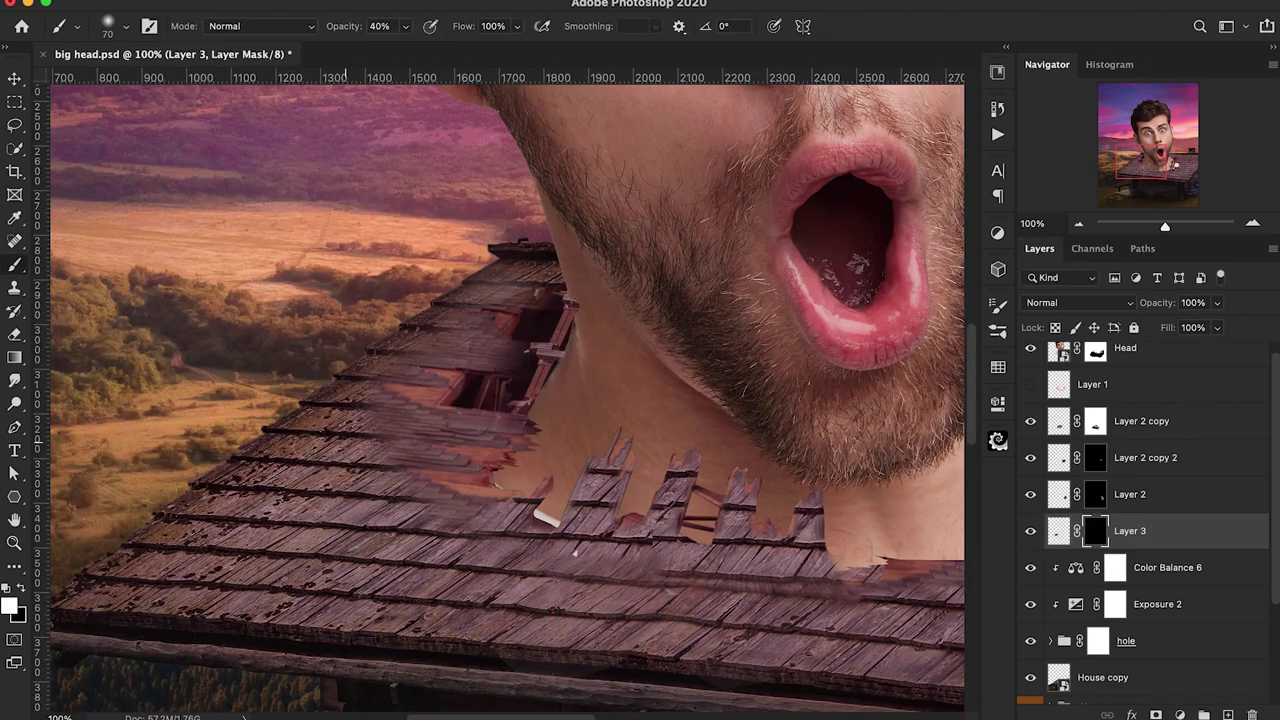
drag(355, 455, 483, 321)
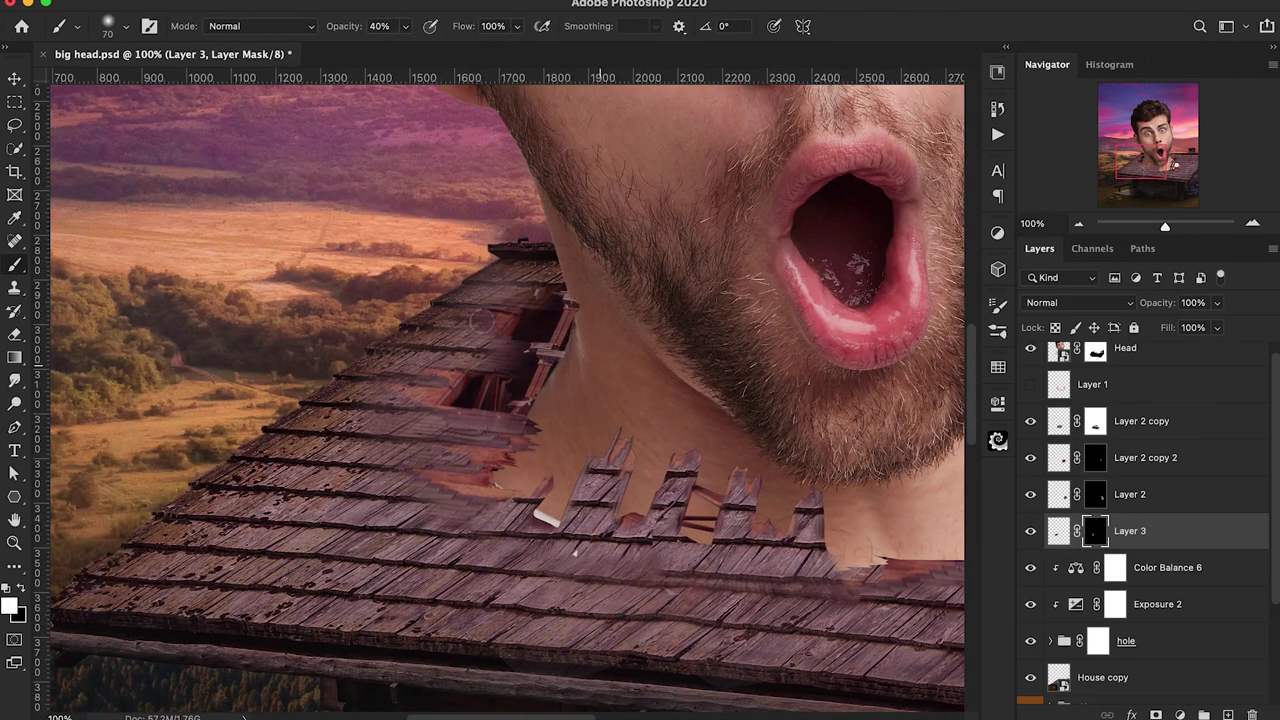
drag(403, 485, 453, 485)
Group the four shingle patch layers, from Layer 3 up to Layer 2 copy
key(super+minus)
key(super+minus)
key(super+minus)
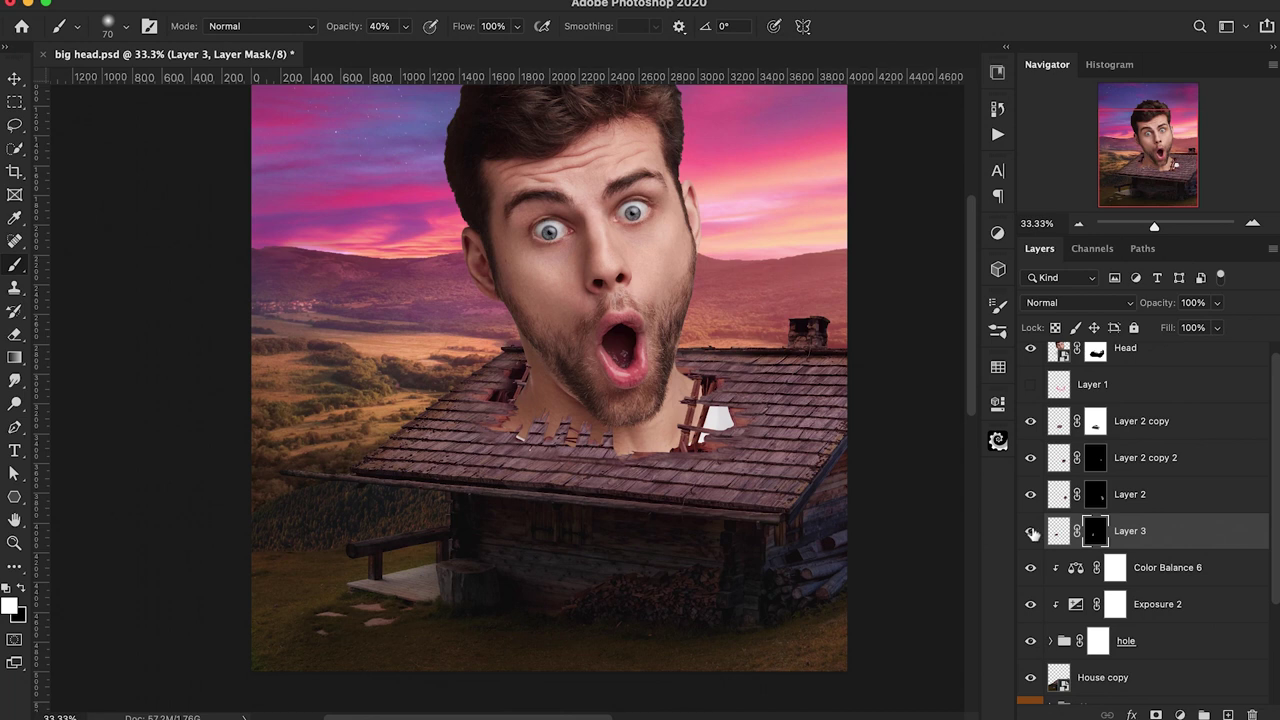
drag(699, 507, 577, 507)
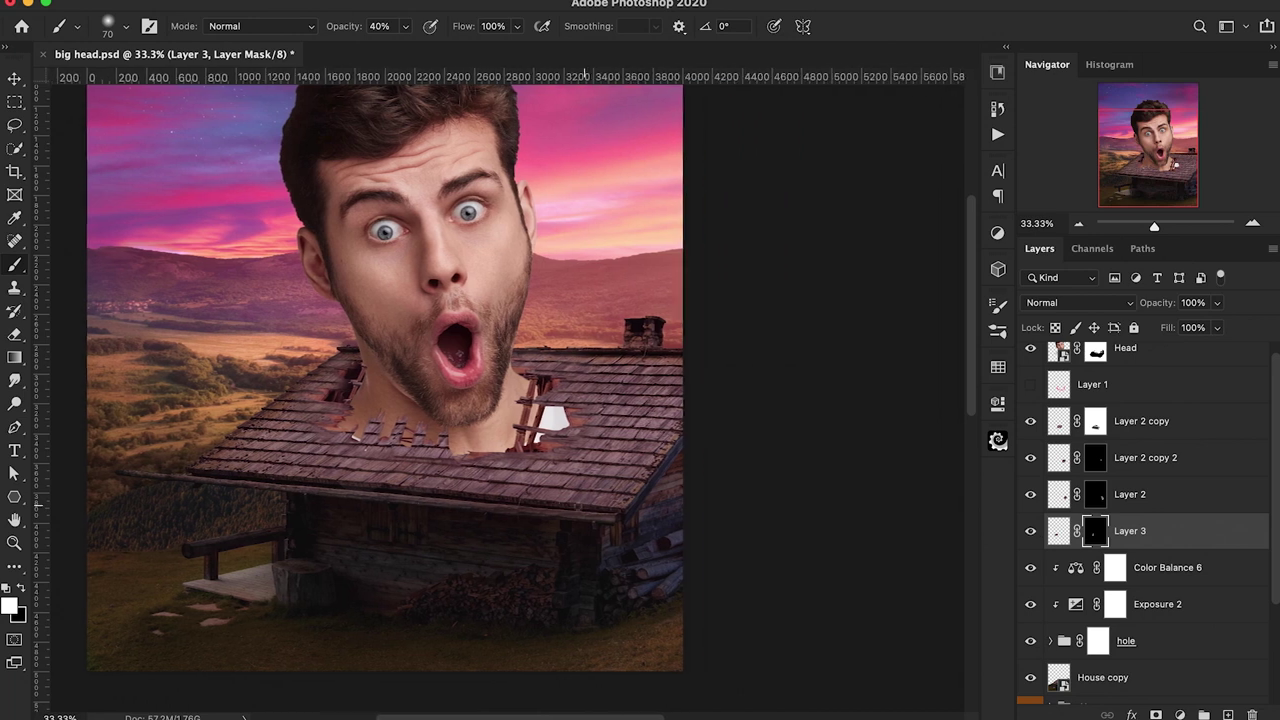
shift+click(1165, 432)
key(ctrl+g)
Add an Exposure adjustment clipped to the shingle patch group and set its exposure to -0.50
click(1180, 715)
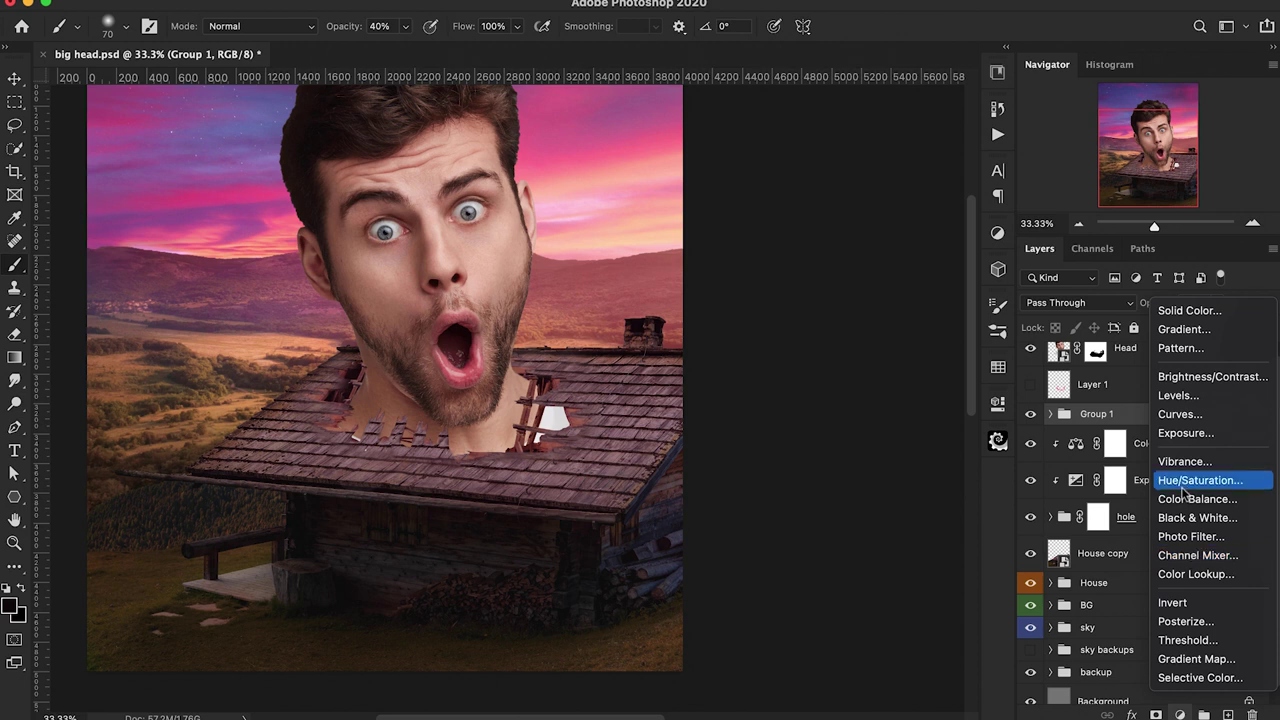
click(1185, 433)
alt+click(1058, 440)
drag(845, 500, 838, 504)
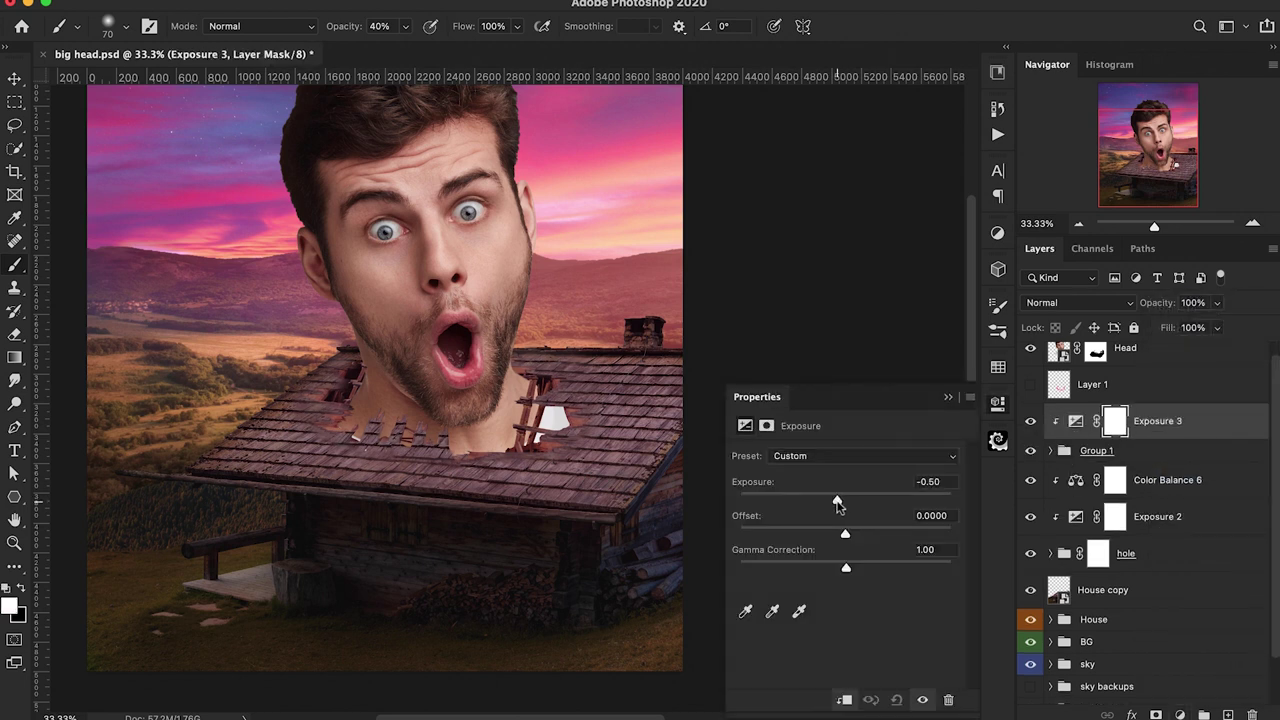
click(949, 399)
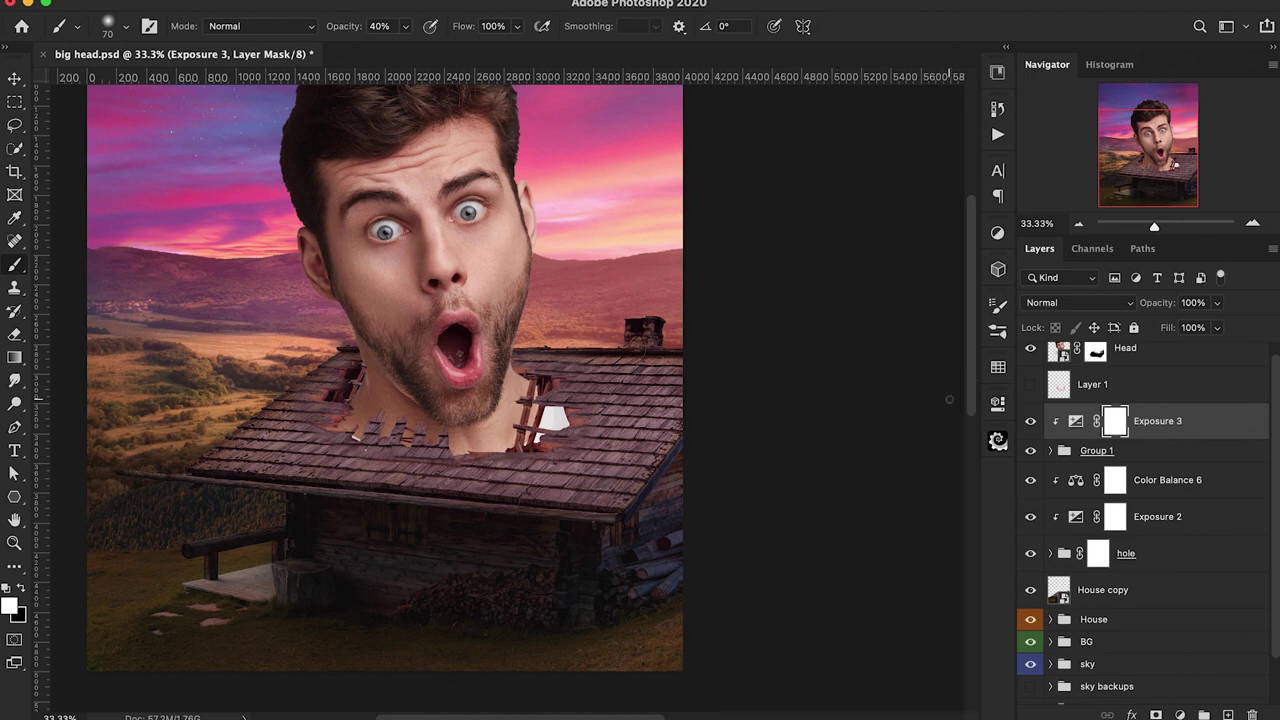
Touch up the mask of Layer 2 copy inside the patch group with a black brush at 70% opacity
click(1050, 451)
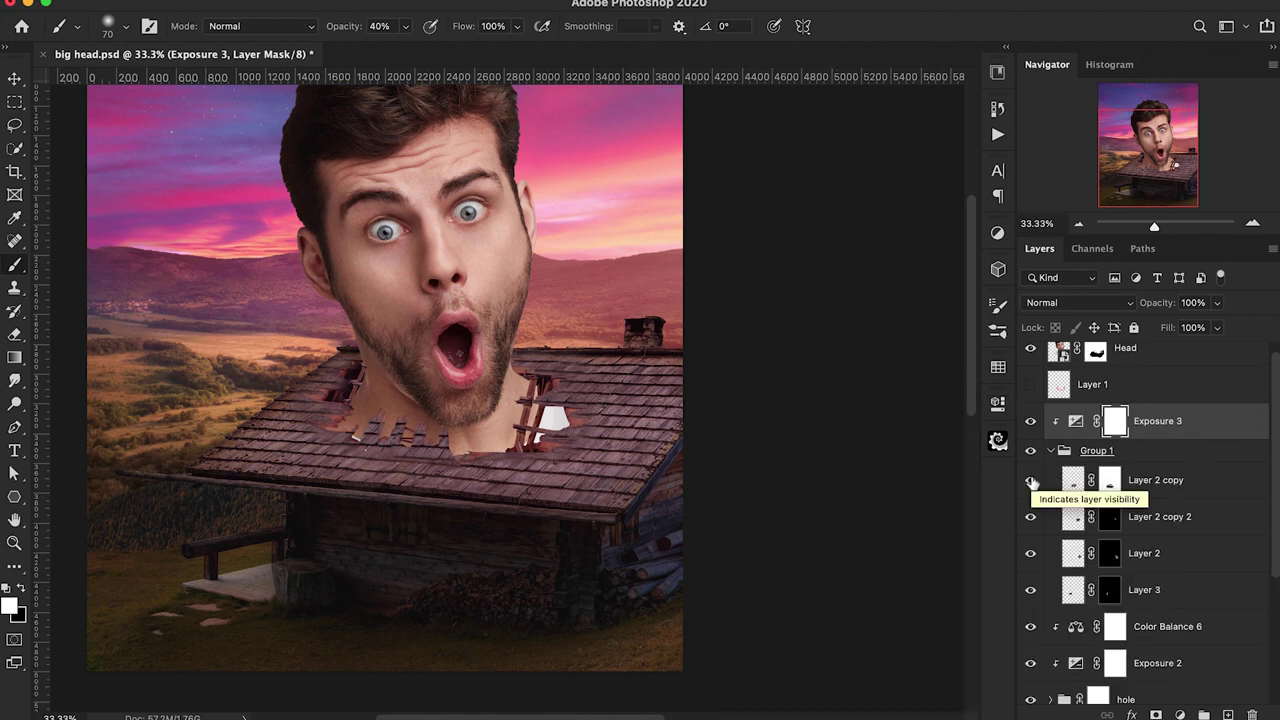
click(1140, 480)
key(x)
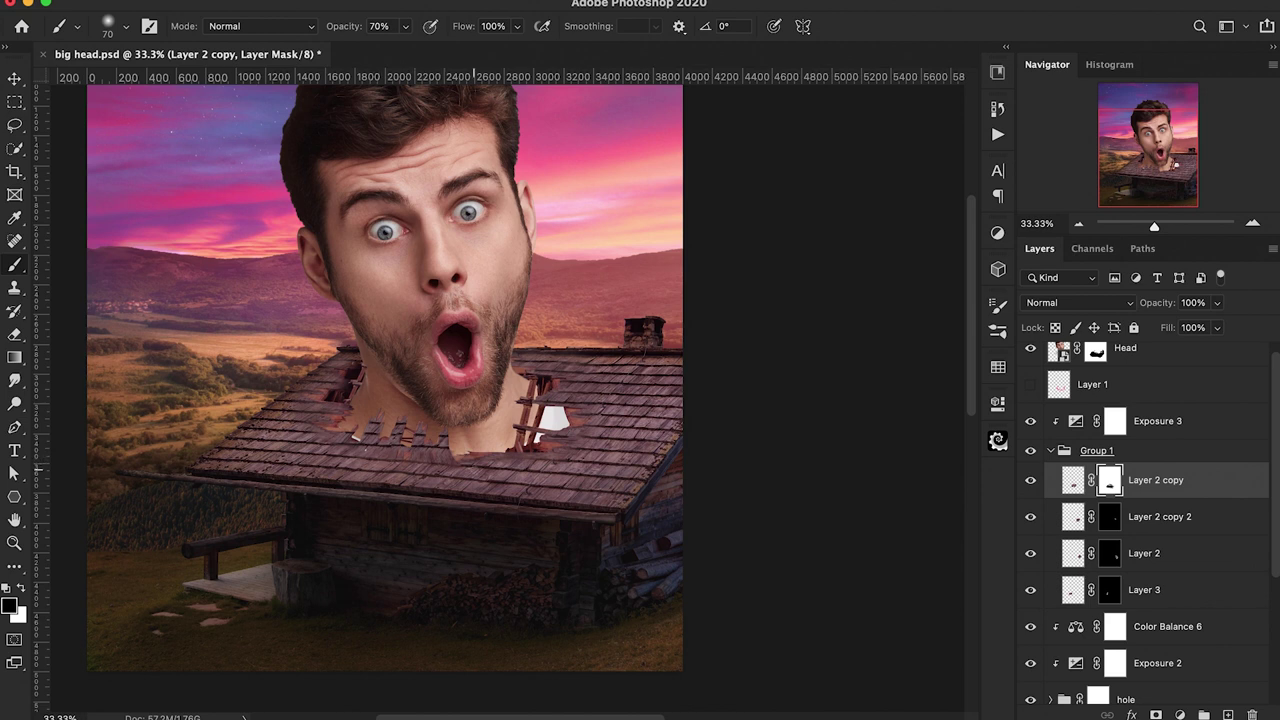
click(1051, 451)
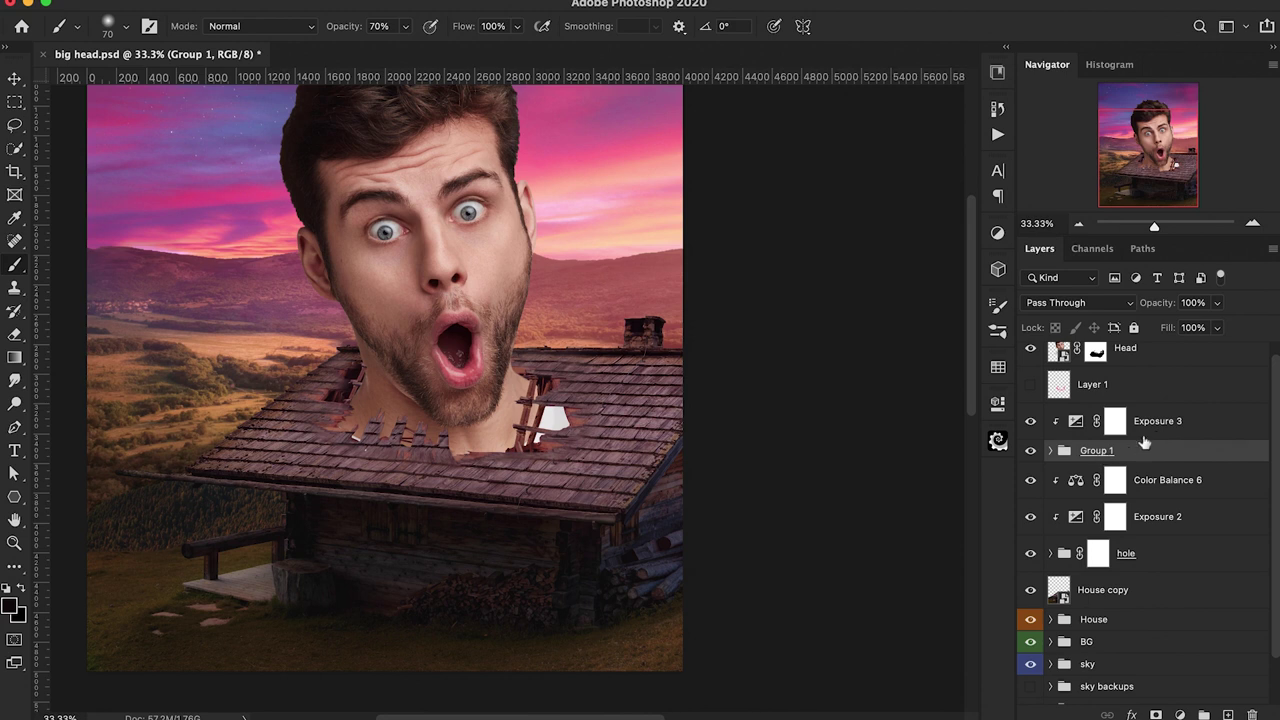
Delete the House copy layer above the House group
click(1172, 428)
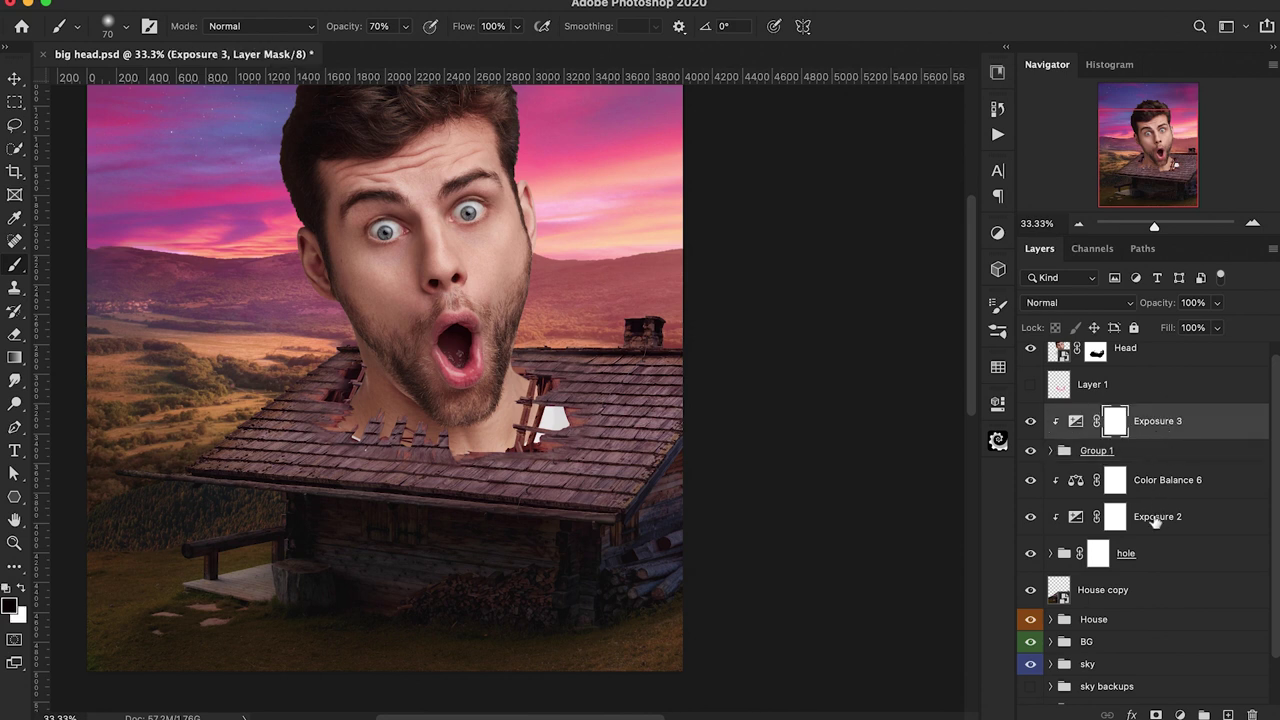
click(1144, 596)
key(Delete)
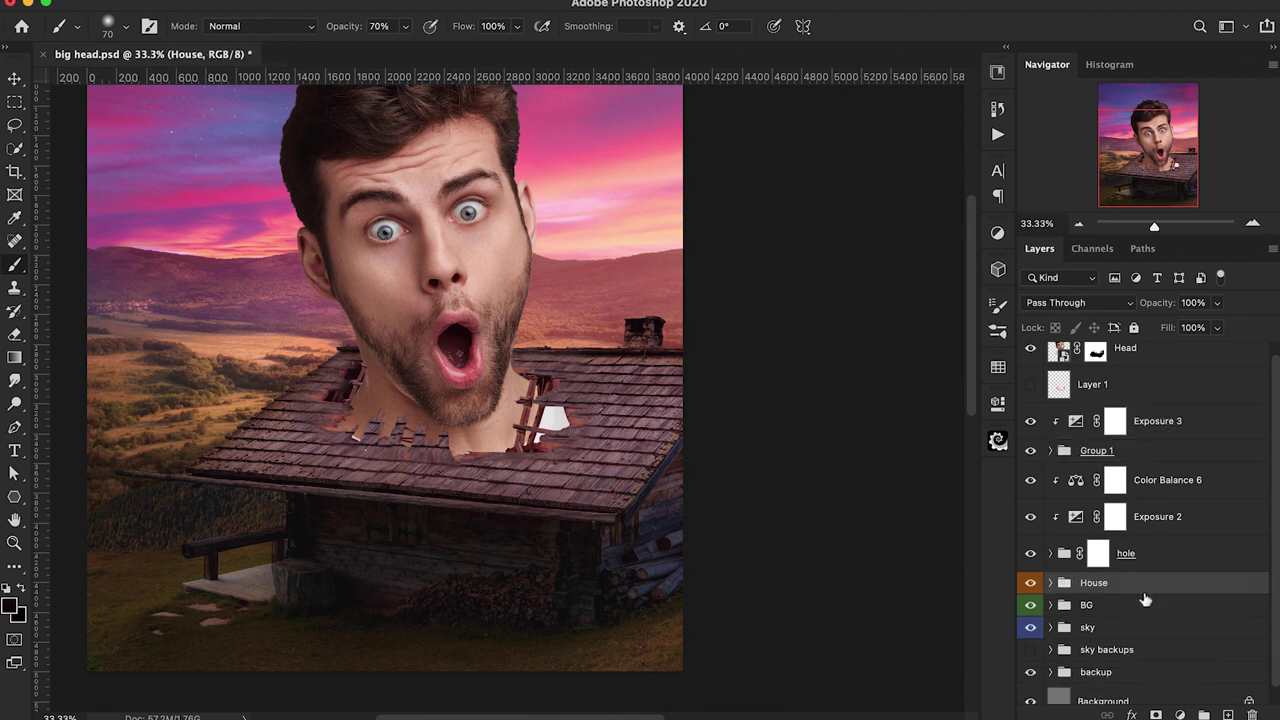
Group the layers from hole through Exposure 3 under the name "hole" and move that group into the House group
click(1031, 554)
click(1031, 554)
click(1155, 558)
shift+click(1180, 423)
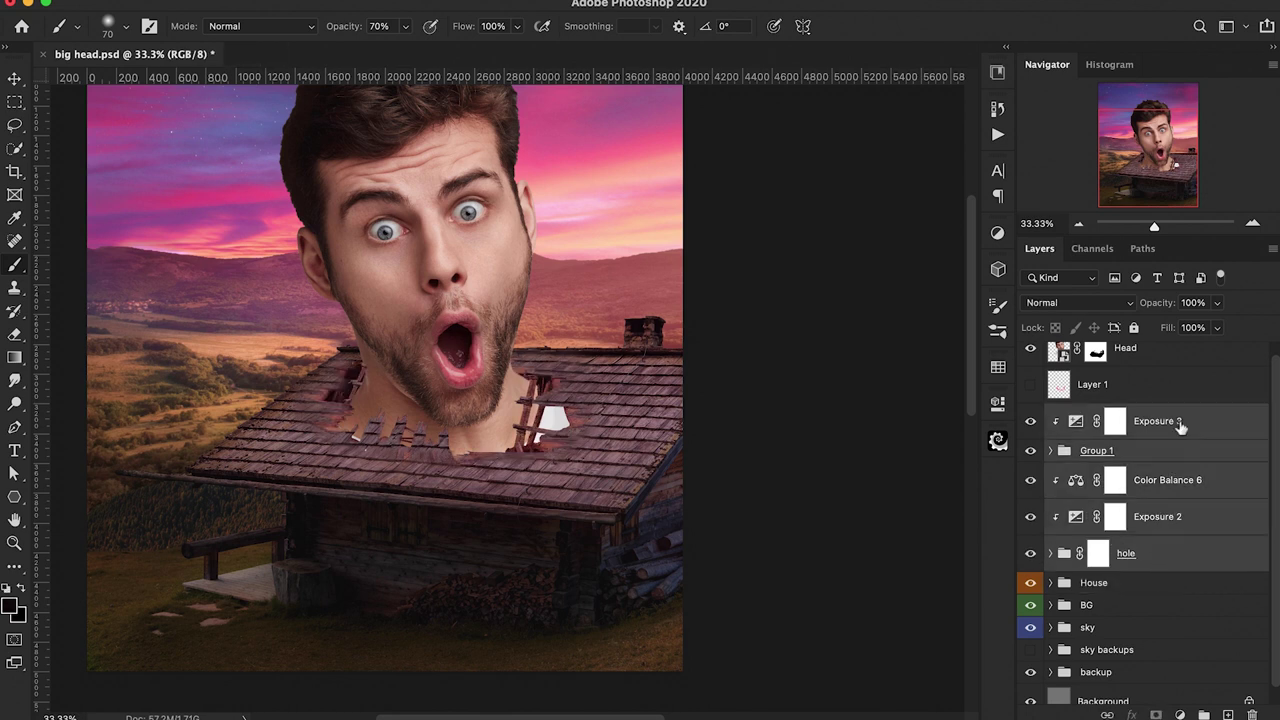
key(super+g)
double_click(1094, 425)
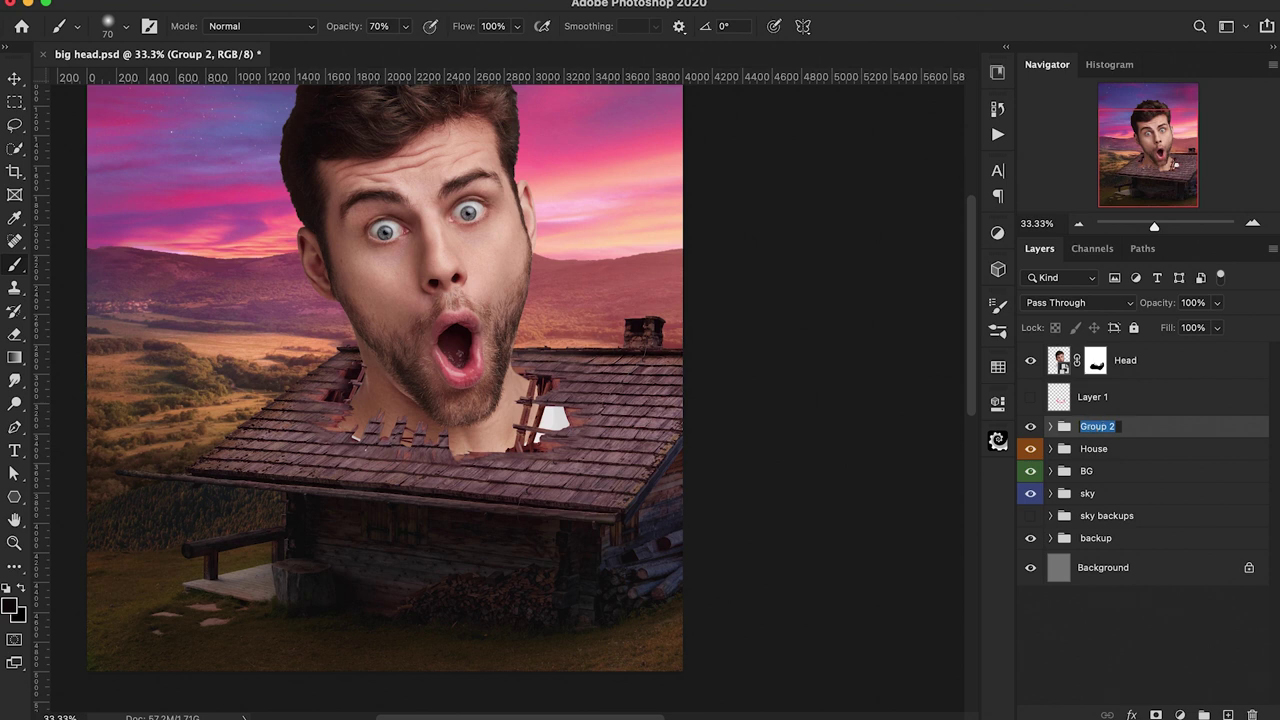
text(hole)
key(Return)
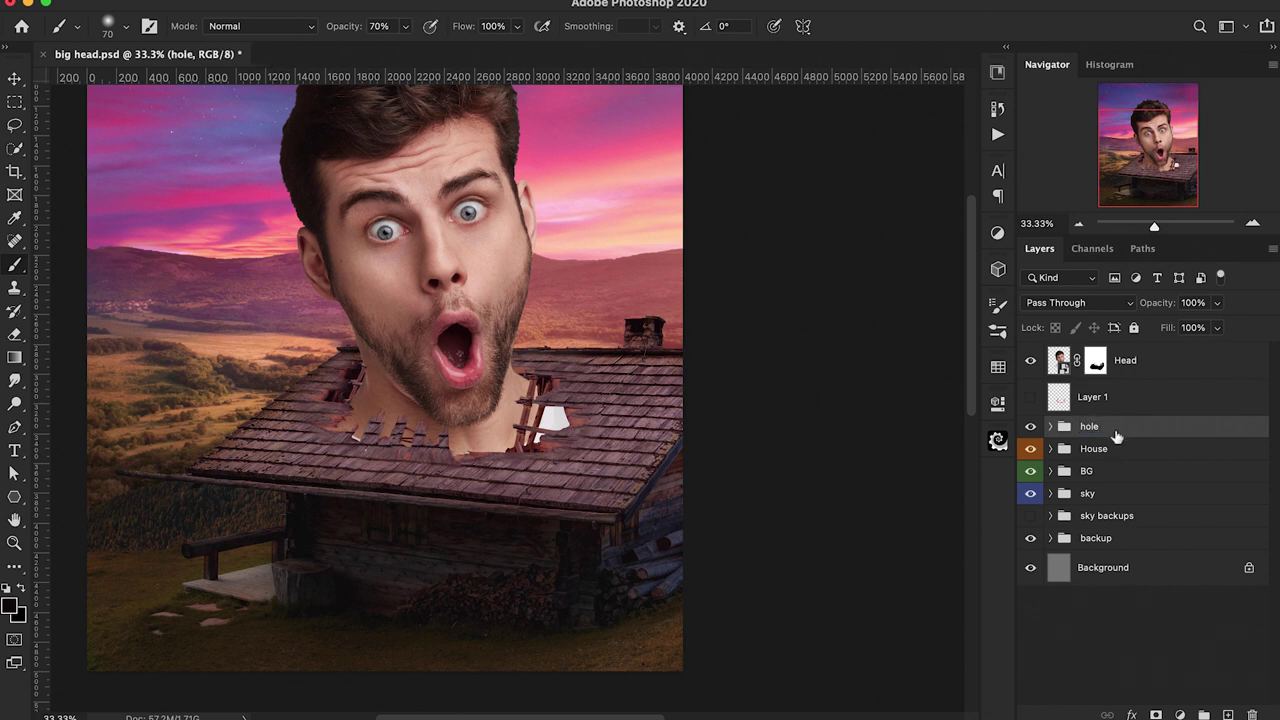
drag(1116, 437, 1107, 453)
Add an Exposure adjustment of -2.86 clipped to the House group and invert its mask to black
click(1180, 715)
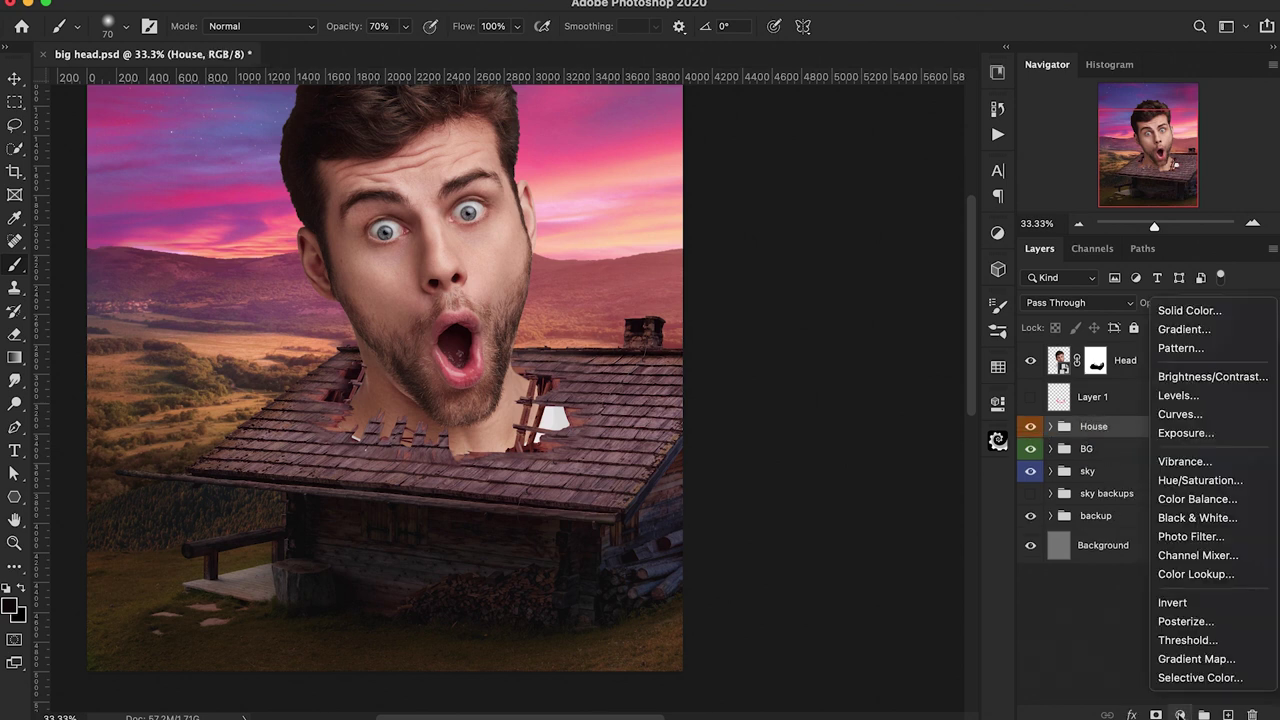
click(1180, 434)
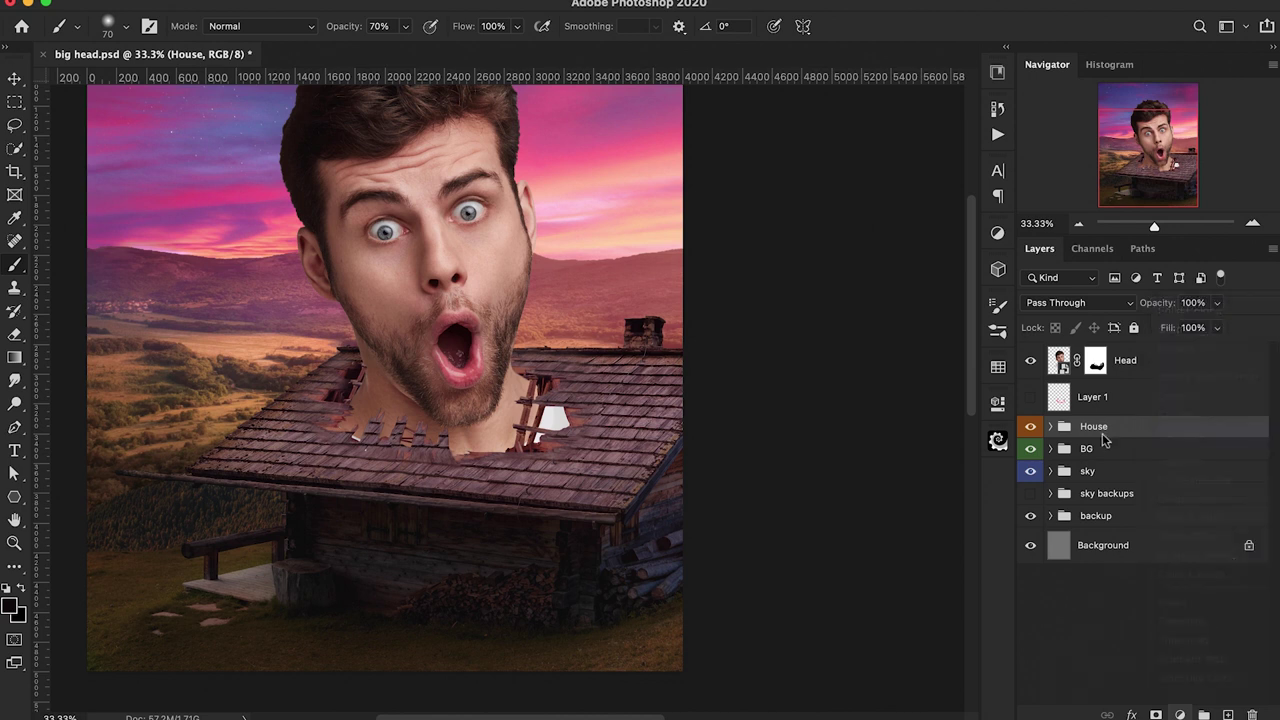
alt+click(1062, 450)
drag(845, 498, 800, 508)
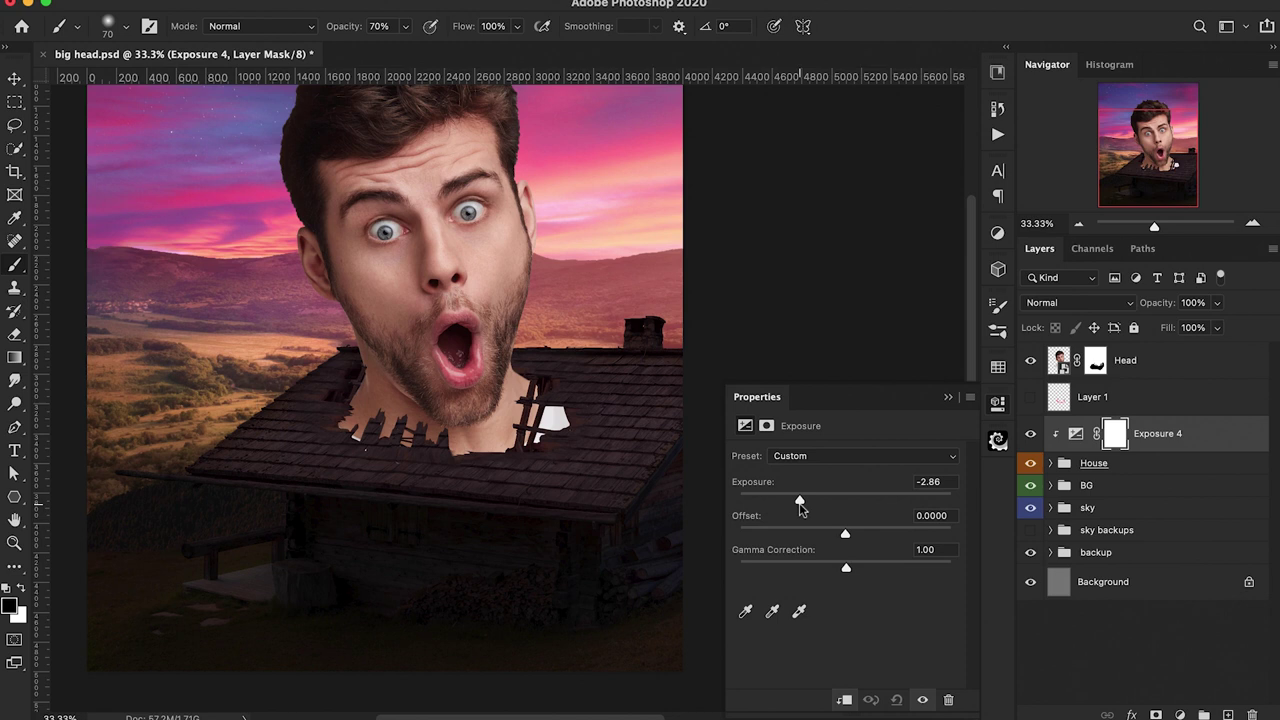
click(950, 398)
key(super+i)
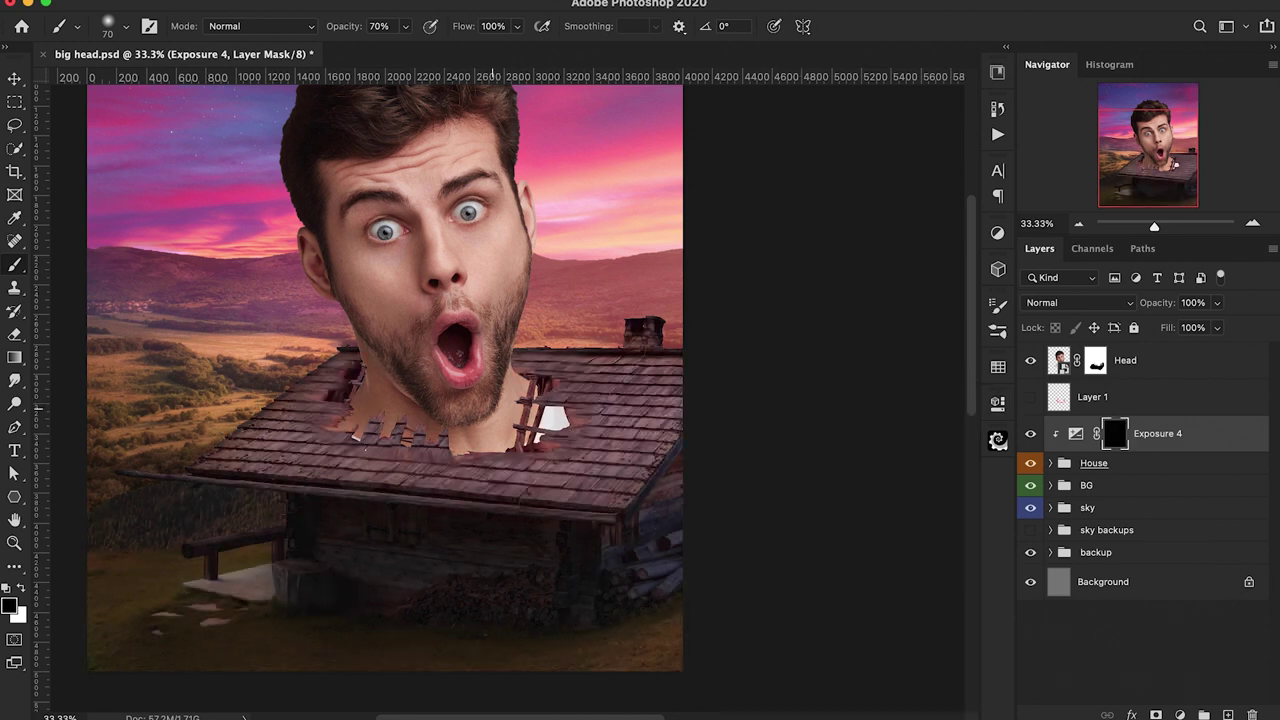
Paint white on the Exposure 4 mask with a 700 px brush at 50% opacity to darken the roof around the neck hole
key(bracketright)
key(bracketright)
key(bracketright)
key(bracketright)
key(bracketright)
key(bracketright)
key(bracketright)
key(bracketright)
key(bracketright)
key(bracketright)
key(bracketright)
key(bracketright)
key(x)
key(5)
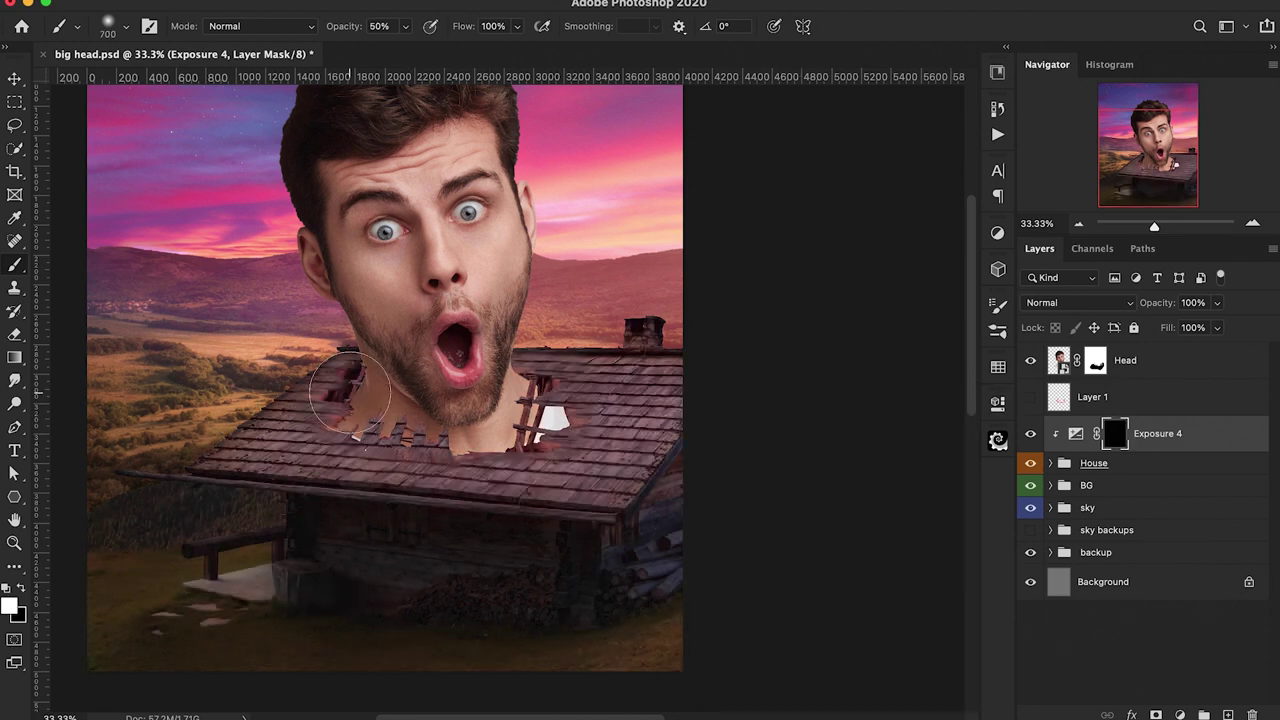
mouse_move(317, 442)
mouse_down()
mouse_move(286, 446)
mouse_move(414, 454)
mouse_up()
Deepen the shadow just below the neck on the Exposure 4 mask with a 200 px white brush at 80% opacity
key(bracketleft)
key(bracketleft)
key(bracketleft)
key(bracketleft)
key(bracketleft)
key(bracketleft)
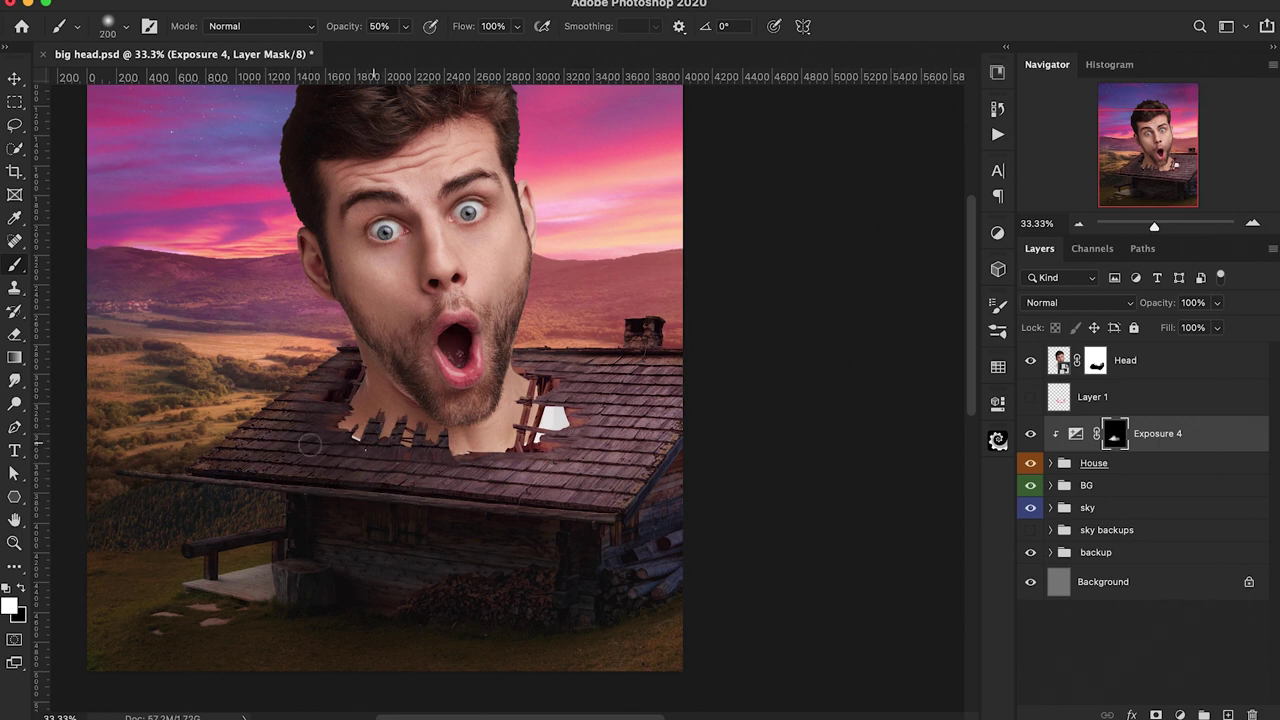
key(x)
key(x)
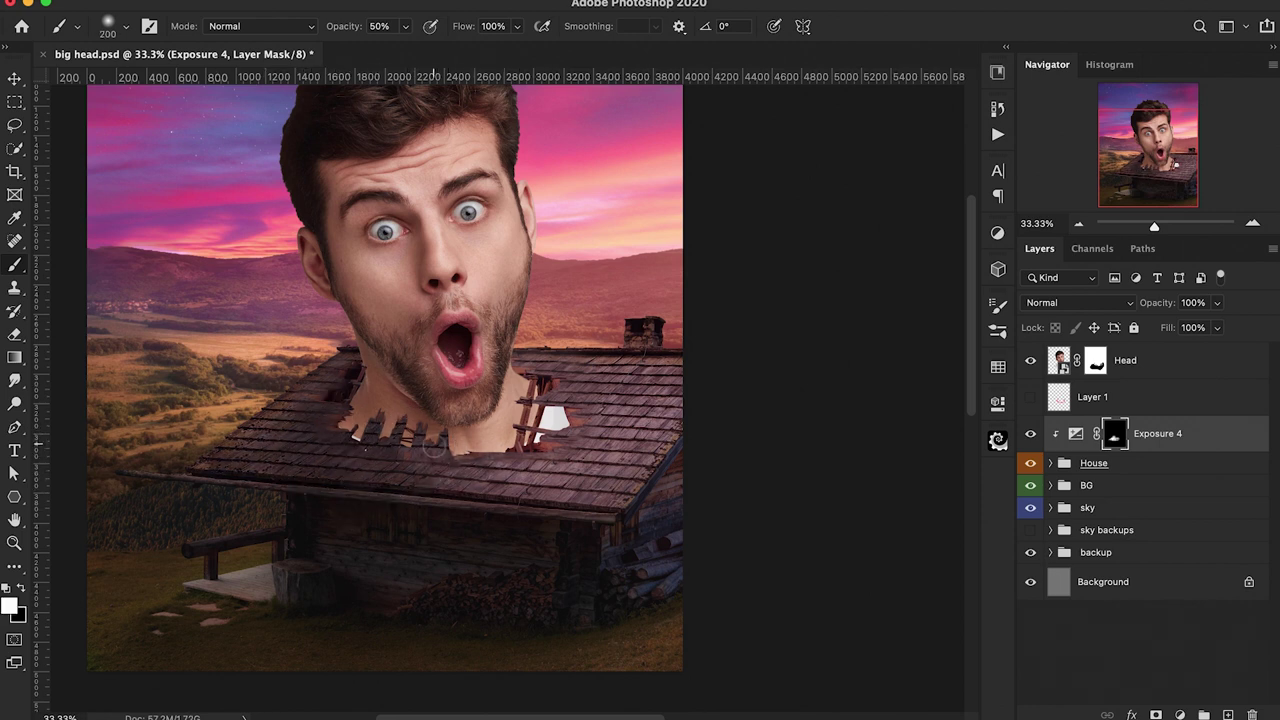
key(8)
mouse_move(426, 437)
mouse_down()
mouse_move(439, 451)
mouse_move(369, 435)
mouse_move(439, 450)
mouse_up()
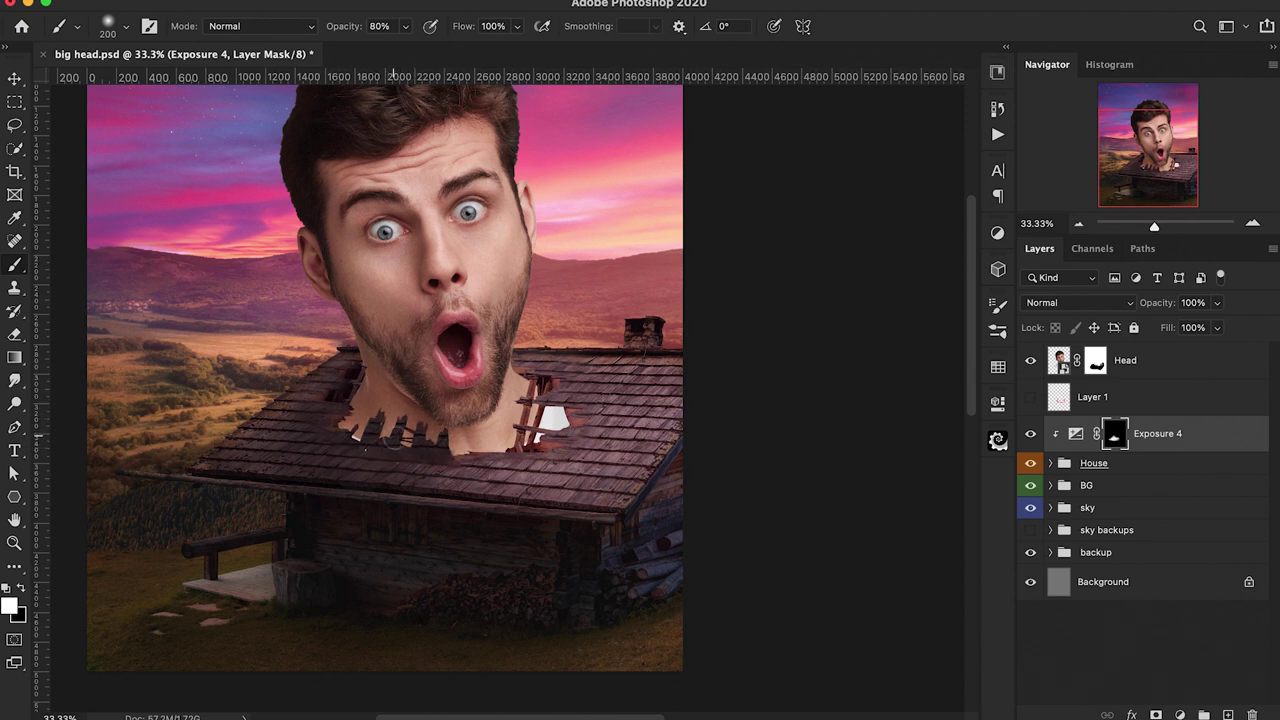
Extend the shading over the left side of the roof on the Exposure 4 mask with a 500 px white brush at 40% opacity
key(2)
key(x)
key(ctrl+minus)
key(1)
key(x)
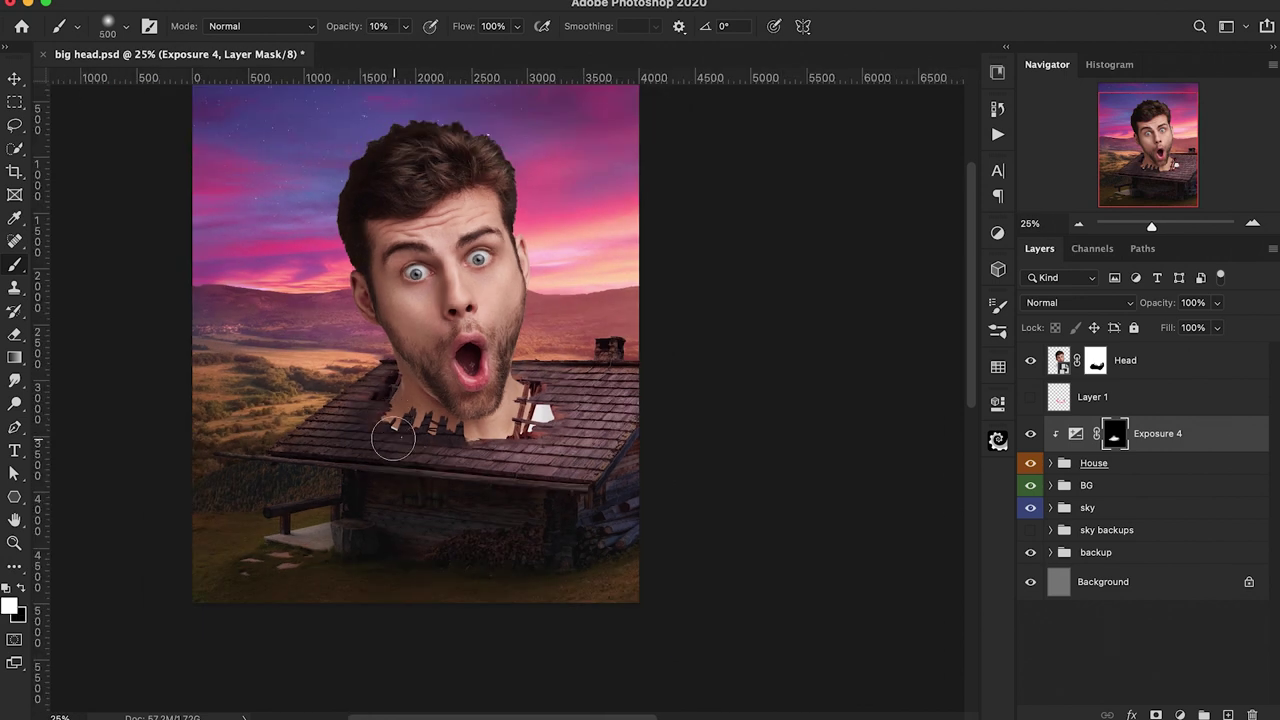
key(4)
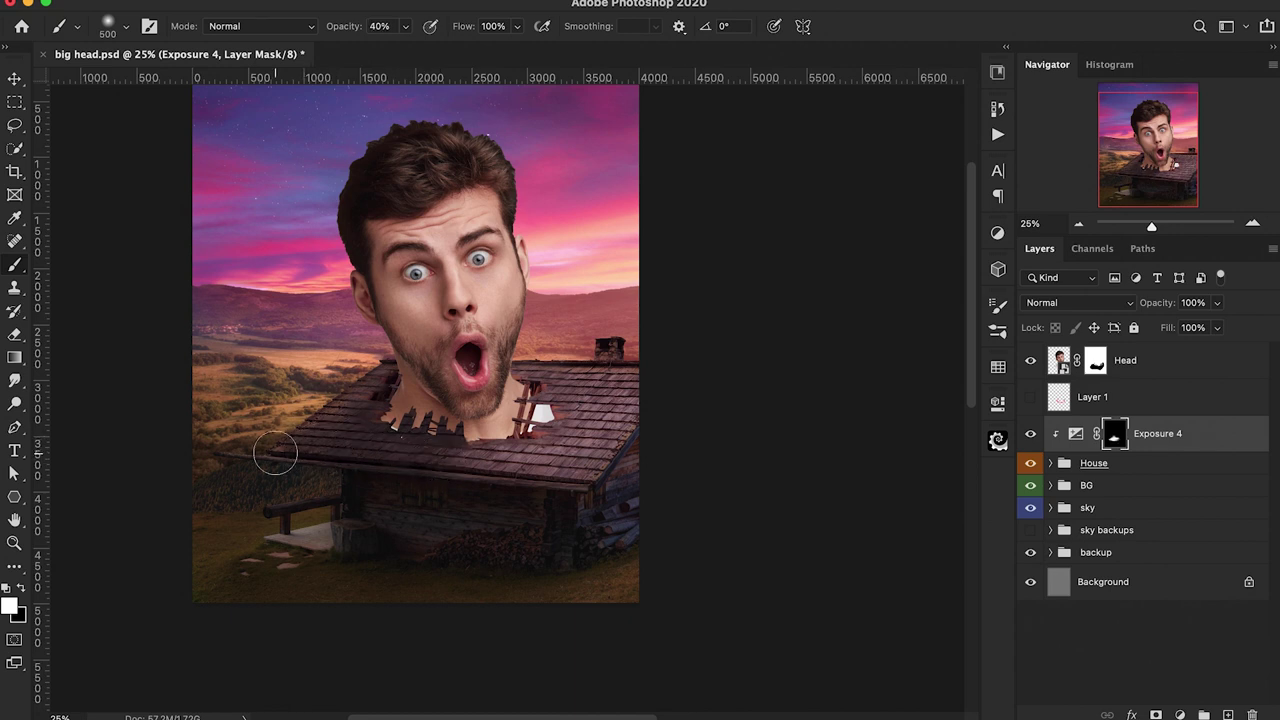
click(1031, 434)
click(1031, 434)
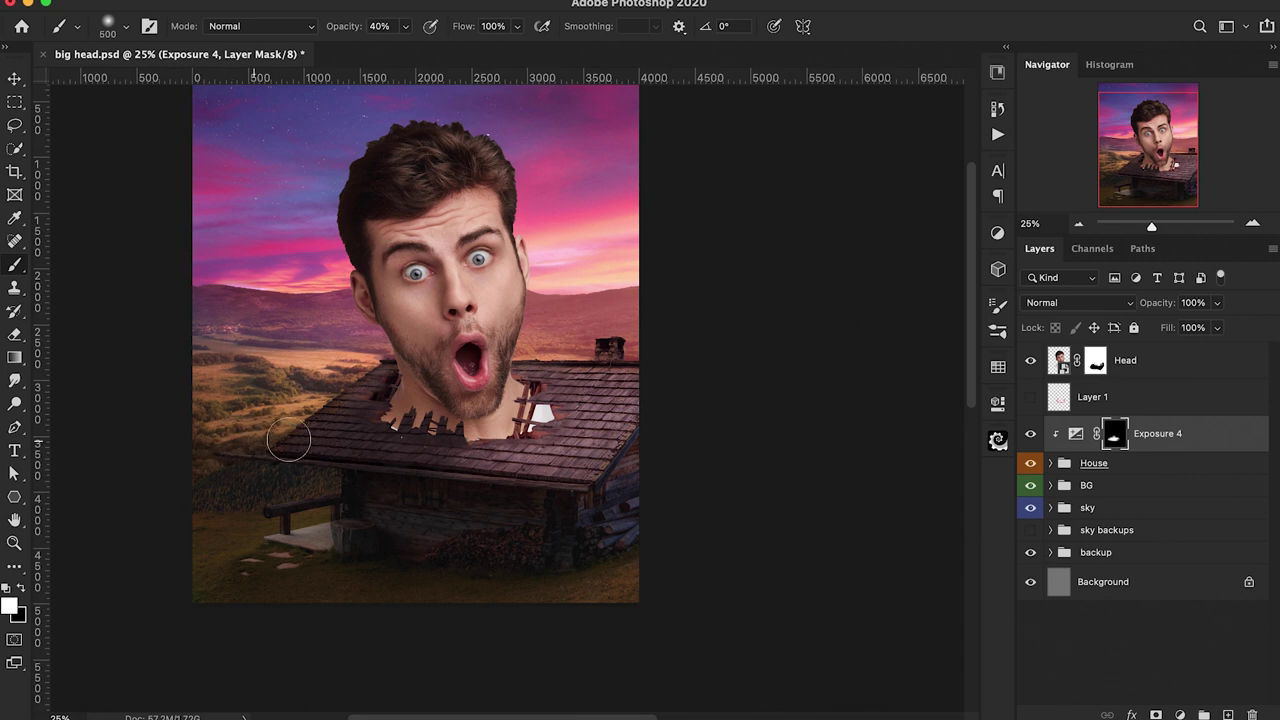
mouse_move(288, 440)
mouse_down()
mouse_move(313, 414)
mouse_move(353, 422)
mouse_move(320, 434)
mouse_up()
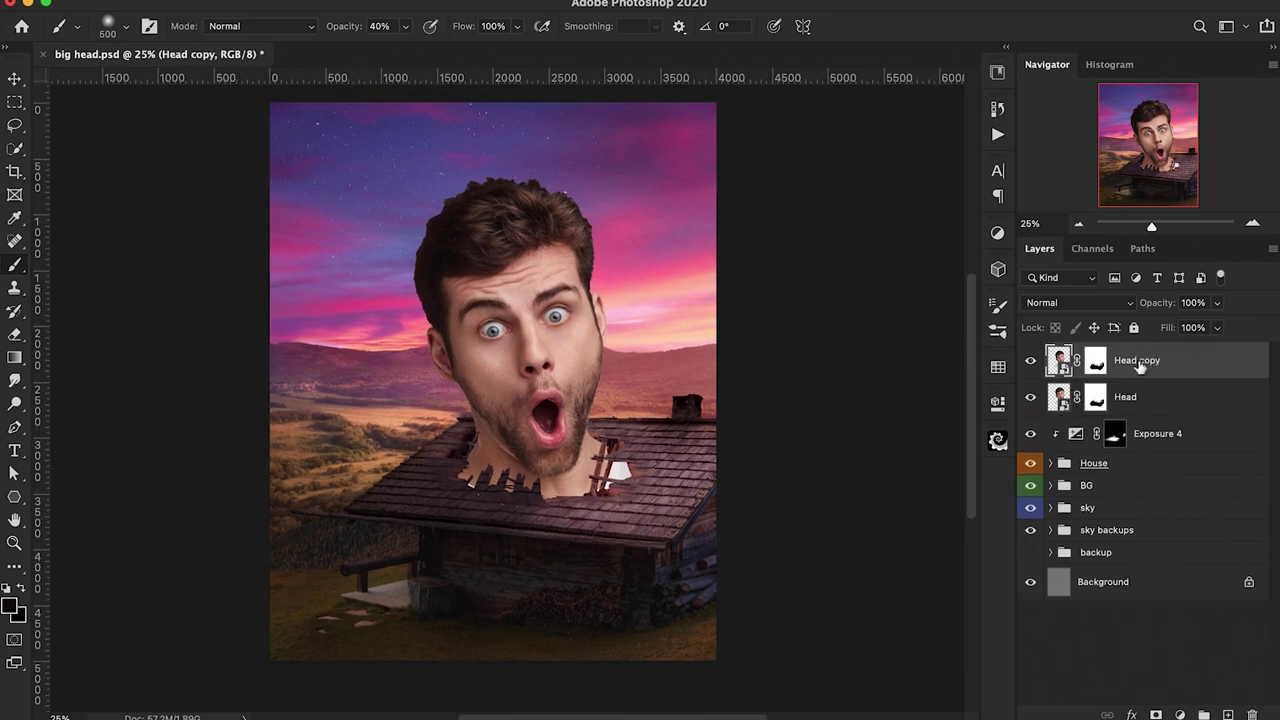
Convert the Head copy layer with its mask to a smart object and open it in the Liquify filter
right_click(1148, 366)
click(1049, 558)
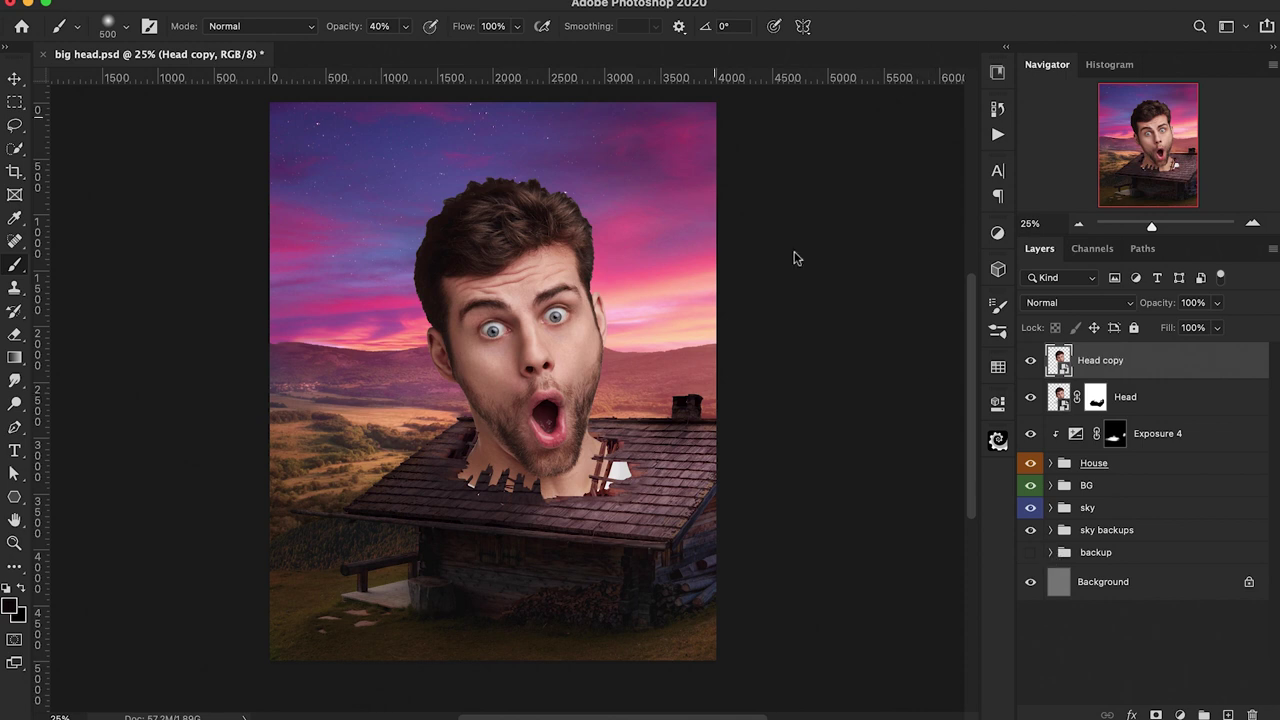
click(412, 3)
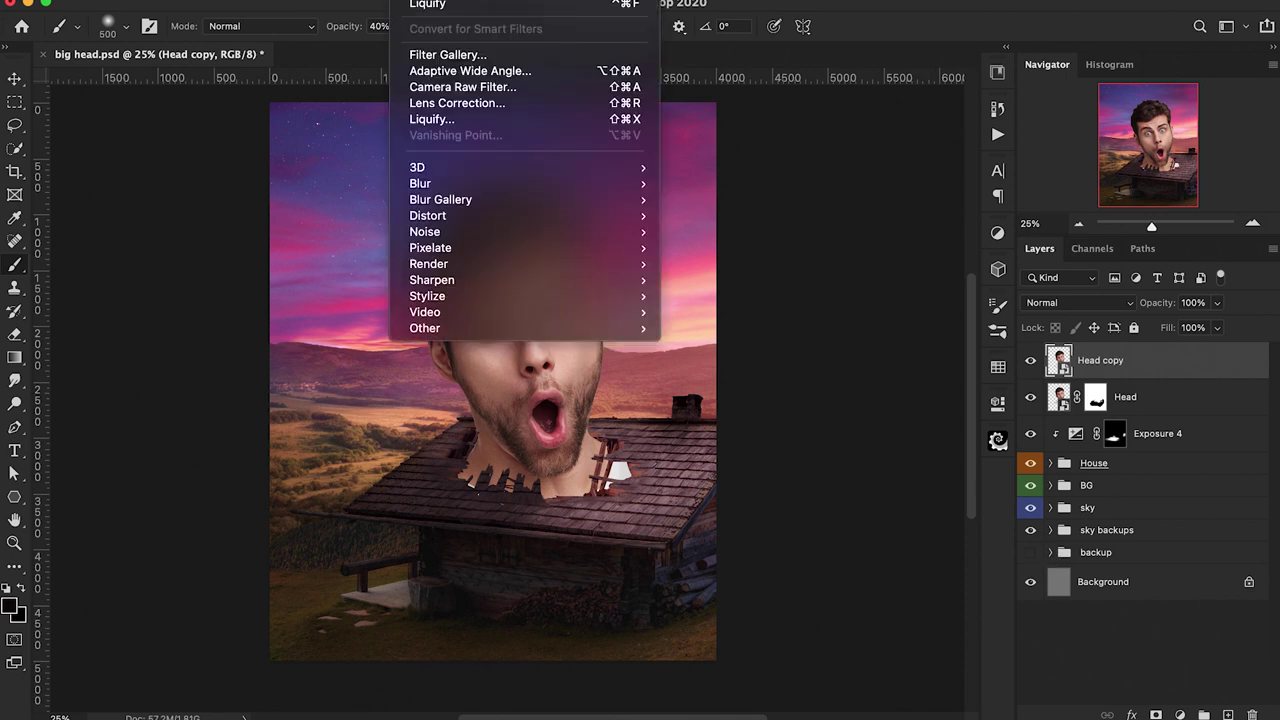
click(442, 119)
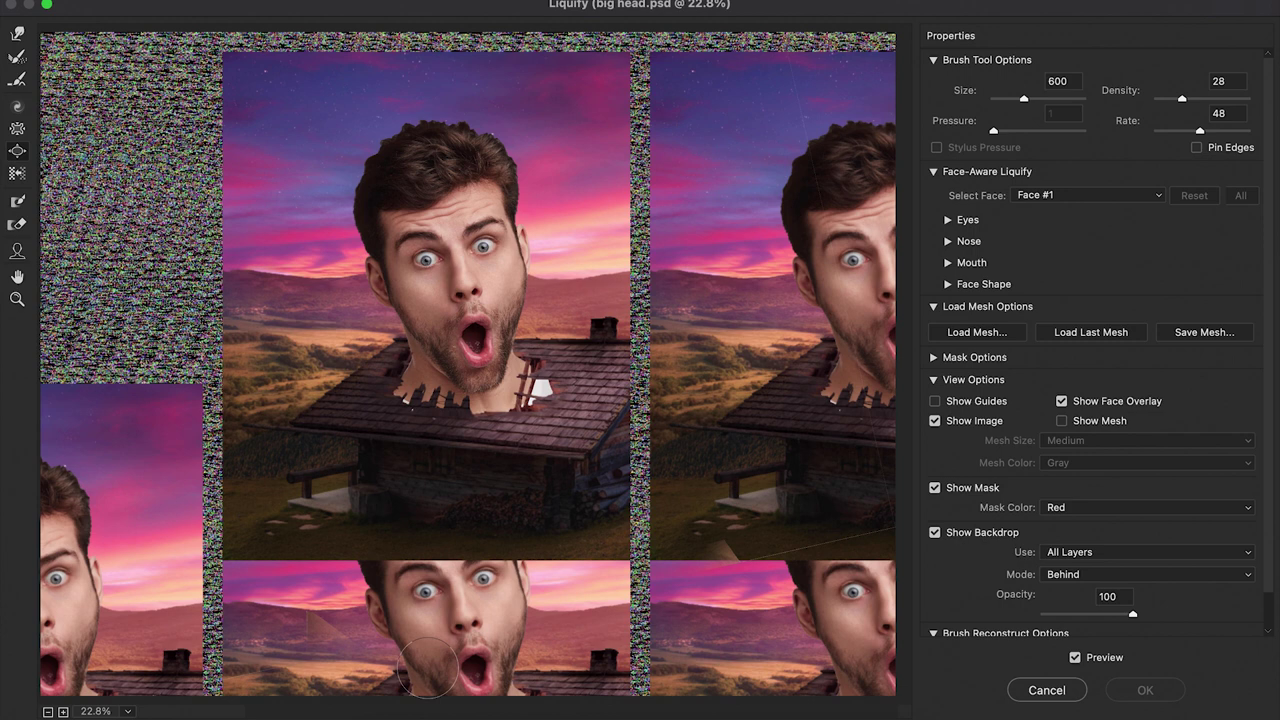
Enlarge the eyes with Face-Aware Liquify: size 100 and height 100 for both, width 82 for the left and 86 for the right
scroll(137, 460, up, 1)
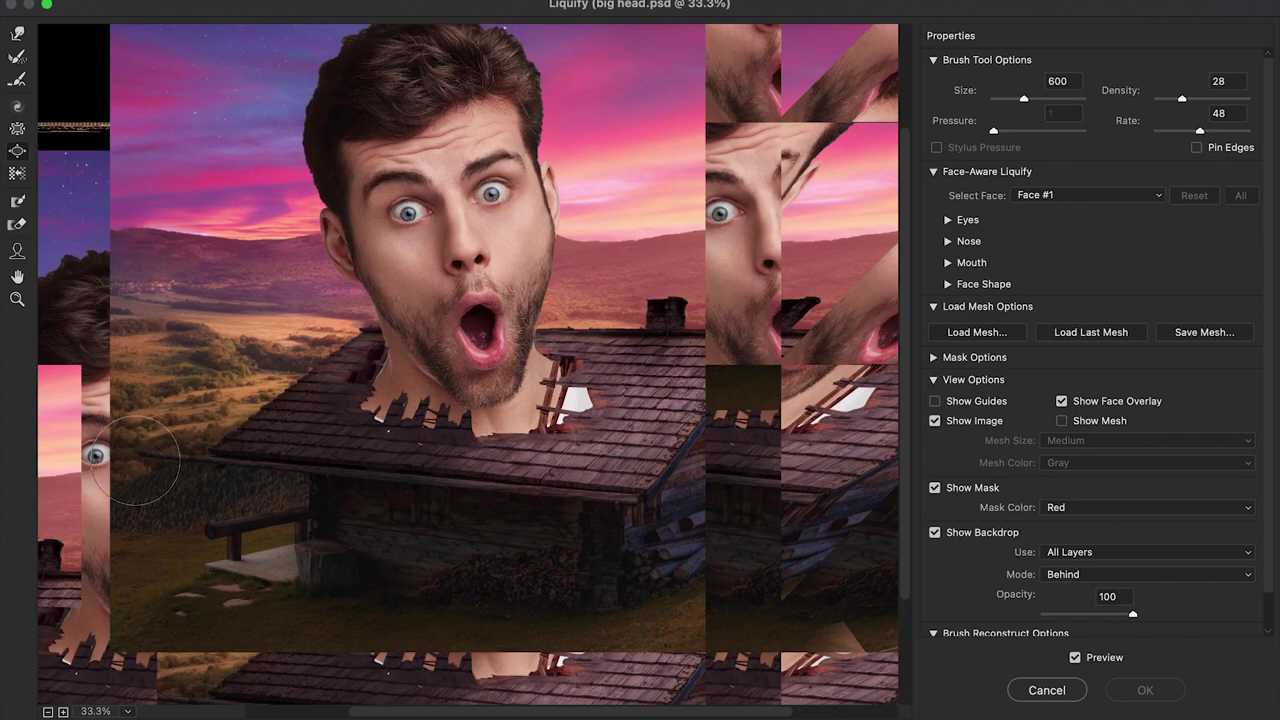
scroll(137, 460, left, 3)
scroll(137, 460, up, 2)
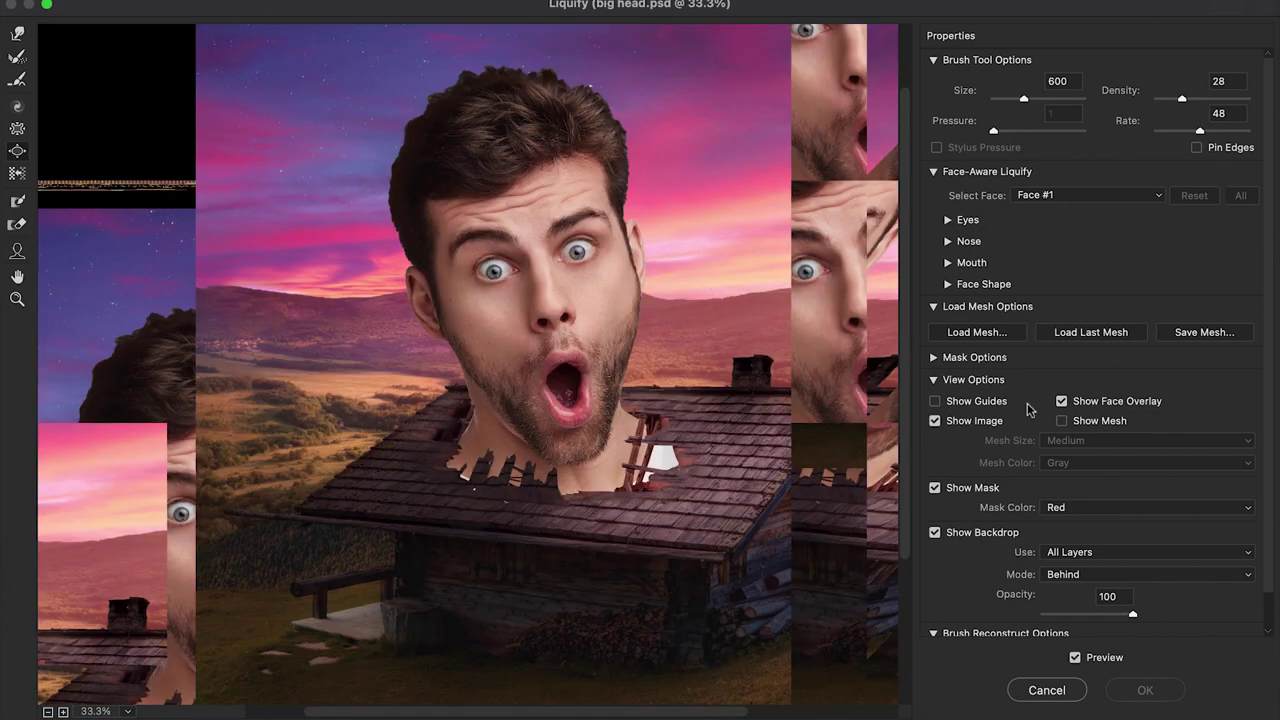
click(948, 219)
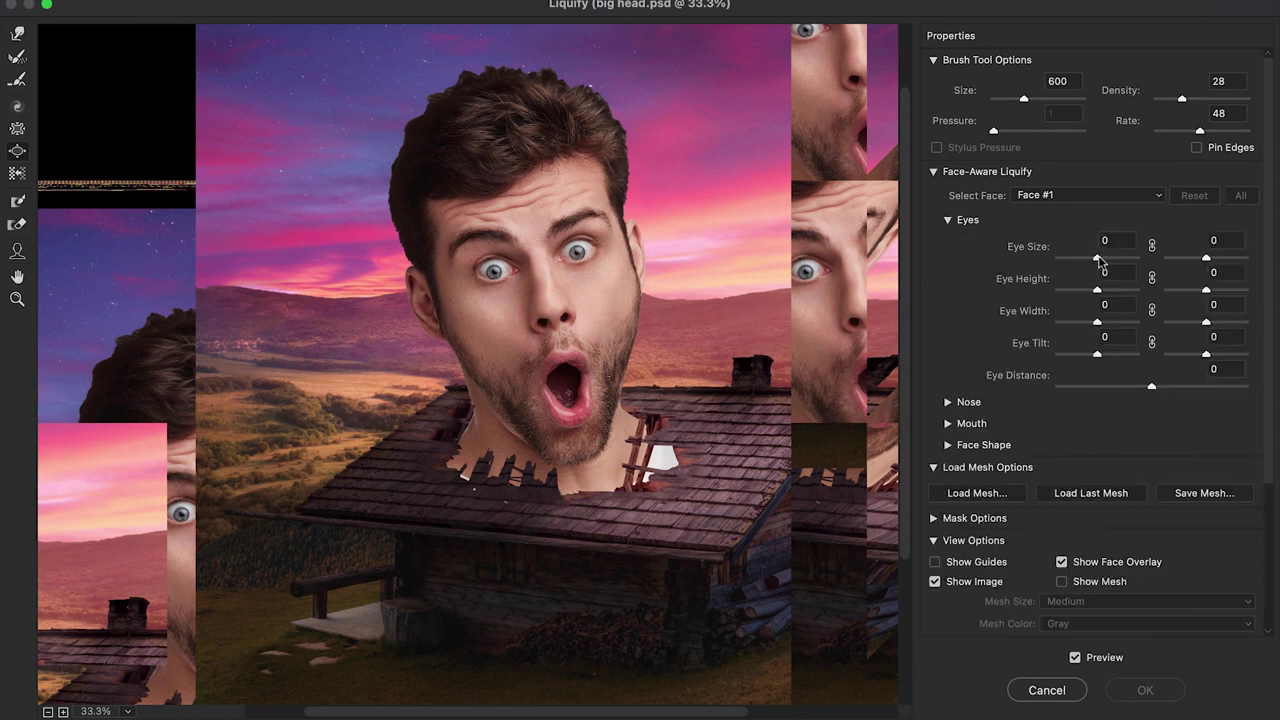
drag(1099, 259, 1268, 266)
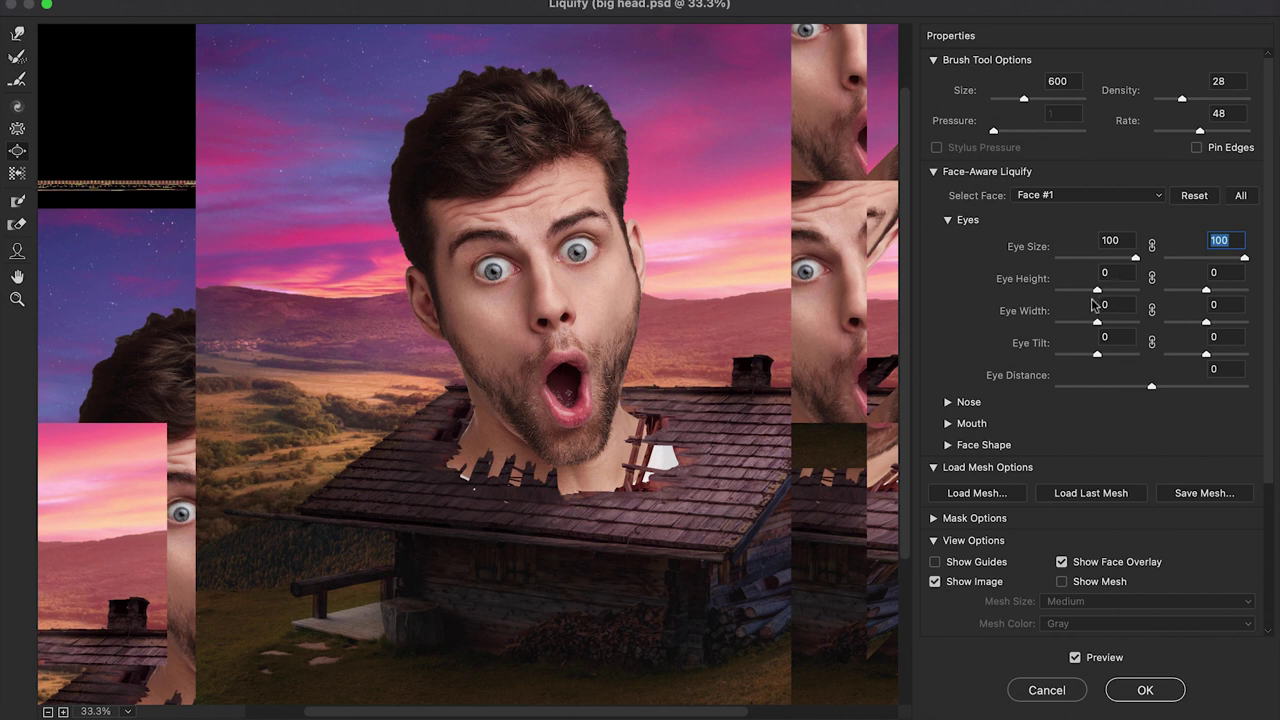
drag(1100, 295, 1260, 305)
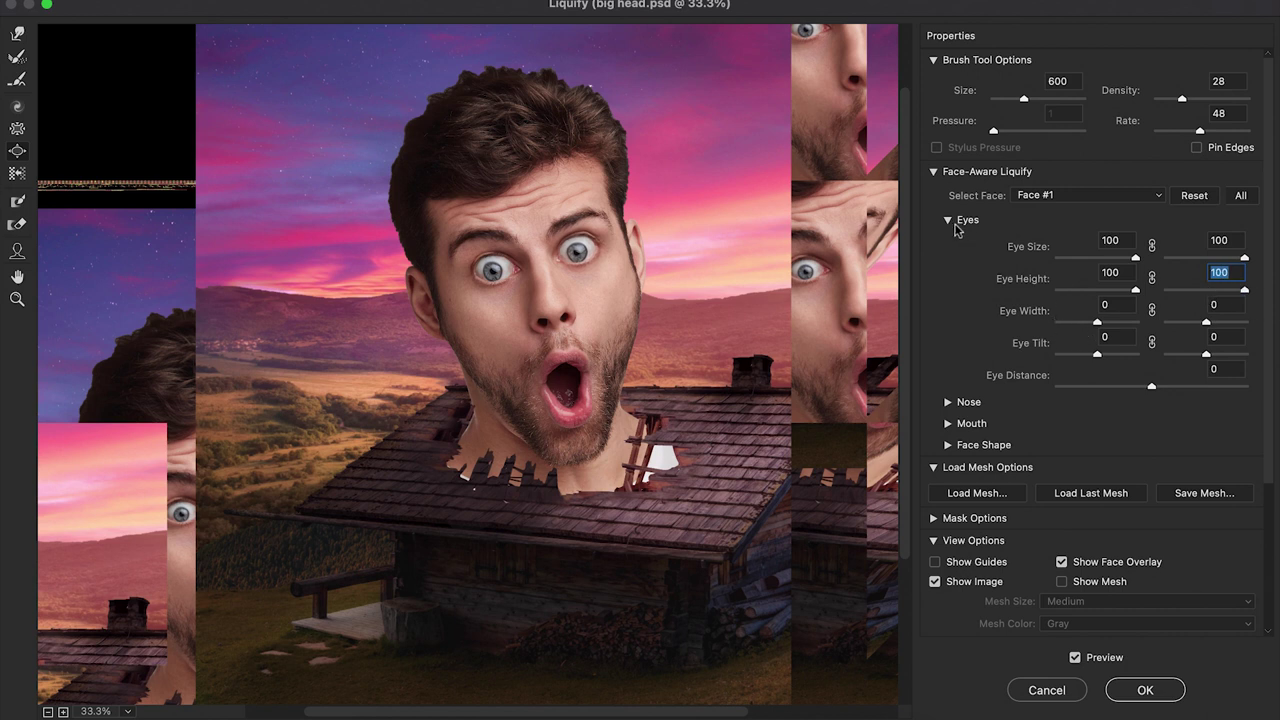
drag(1105, 325, 1129, 326)
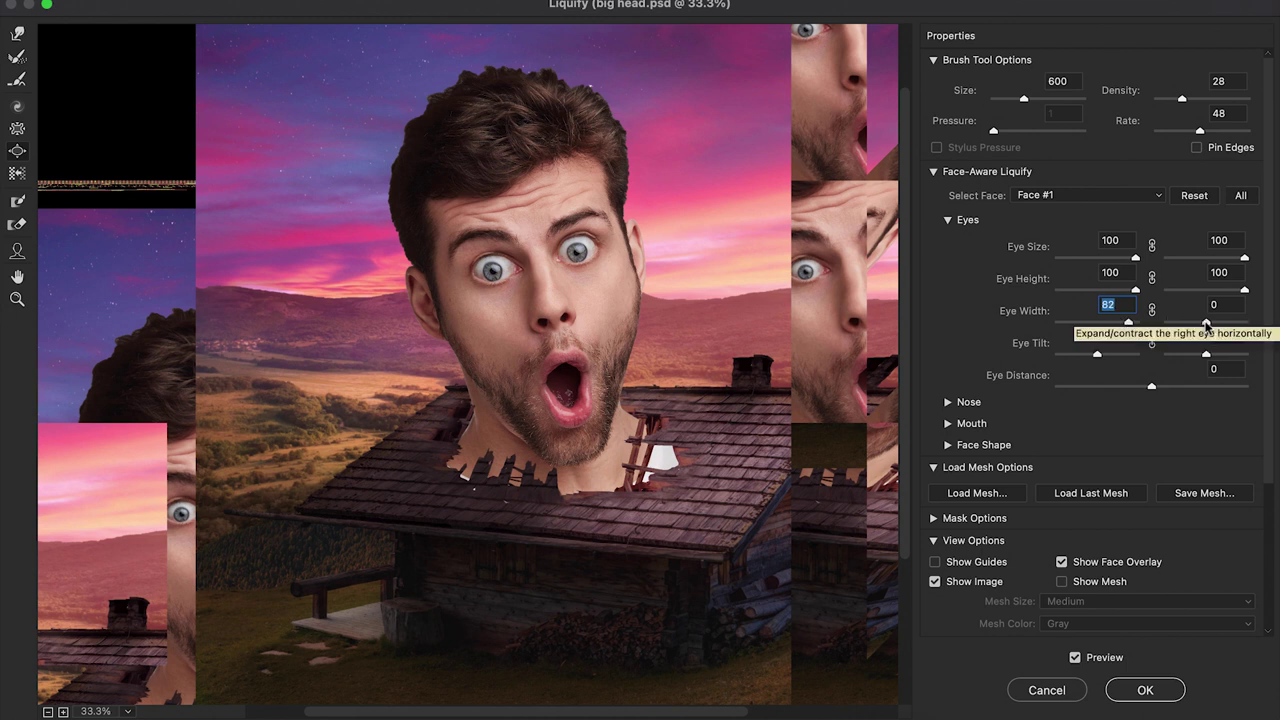
drag(1206, 322, 1233, 324)
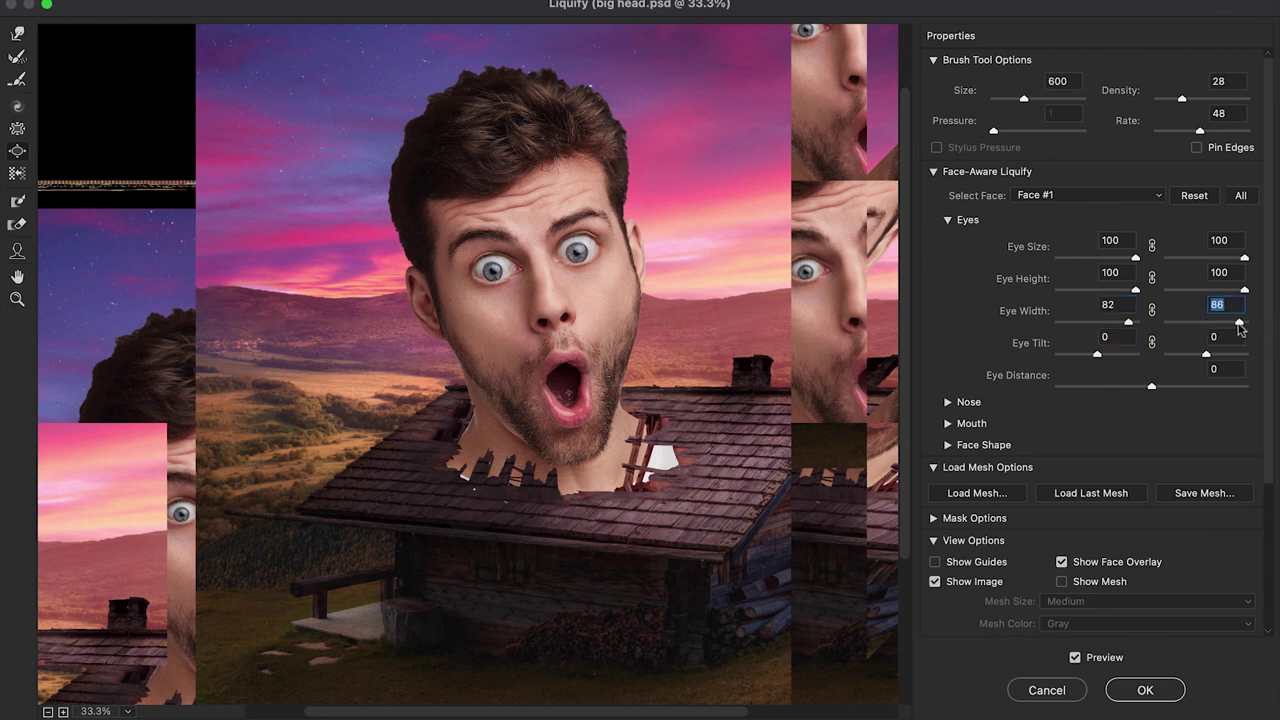
click(945, 220)
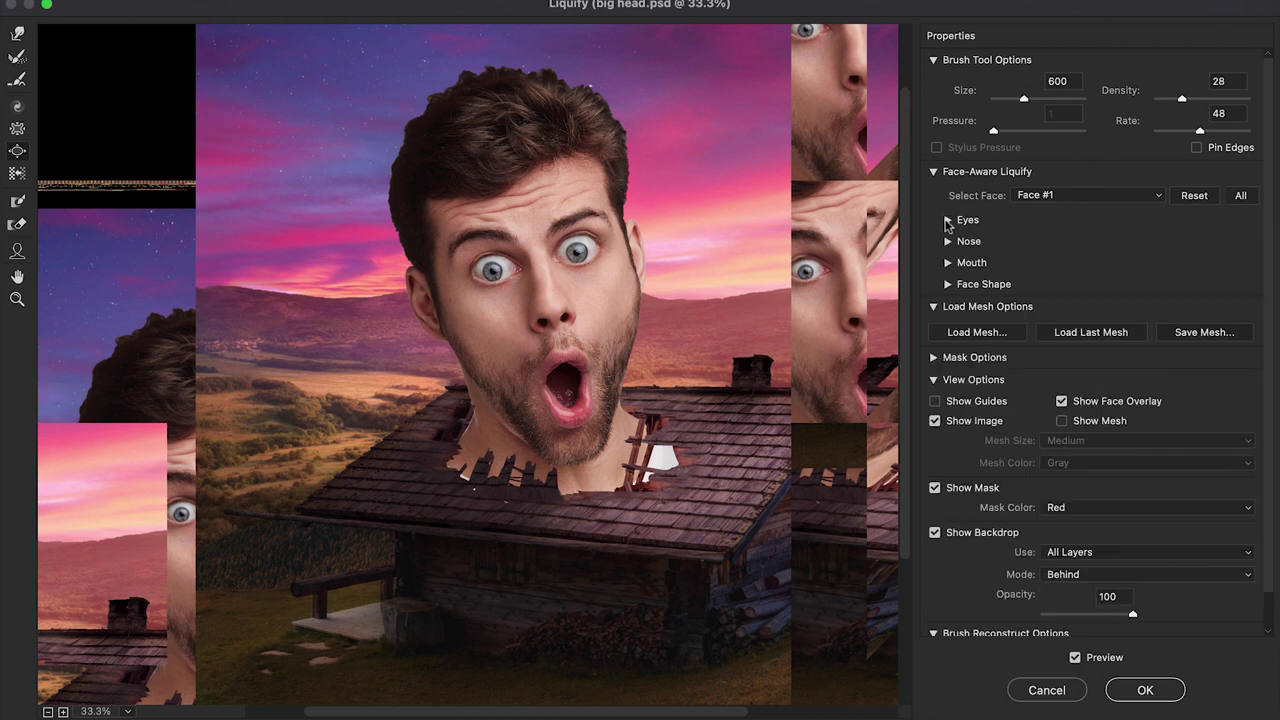
Set the nose width to -29 and the forehead to 14, and apply the Liquify filter
click(945, 241)
drag(1152, 314, 1125, 323)
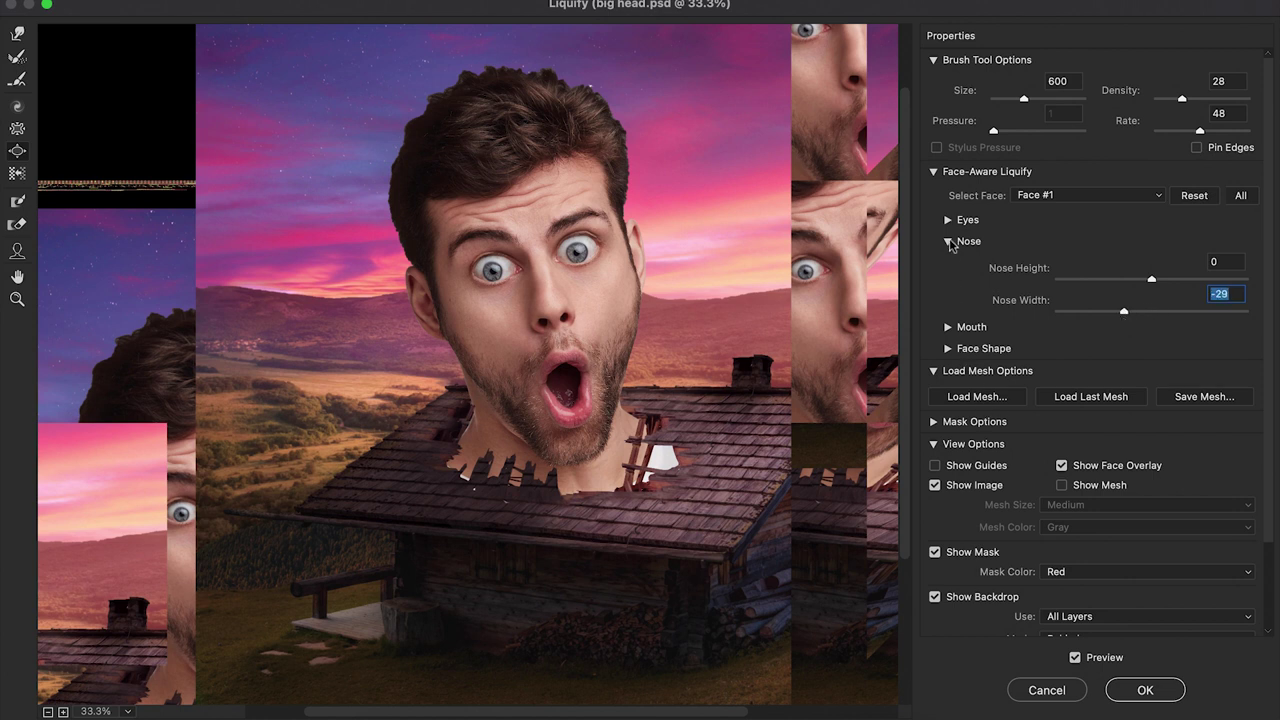
click(947, 241)
click(948, 285)
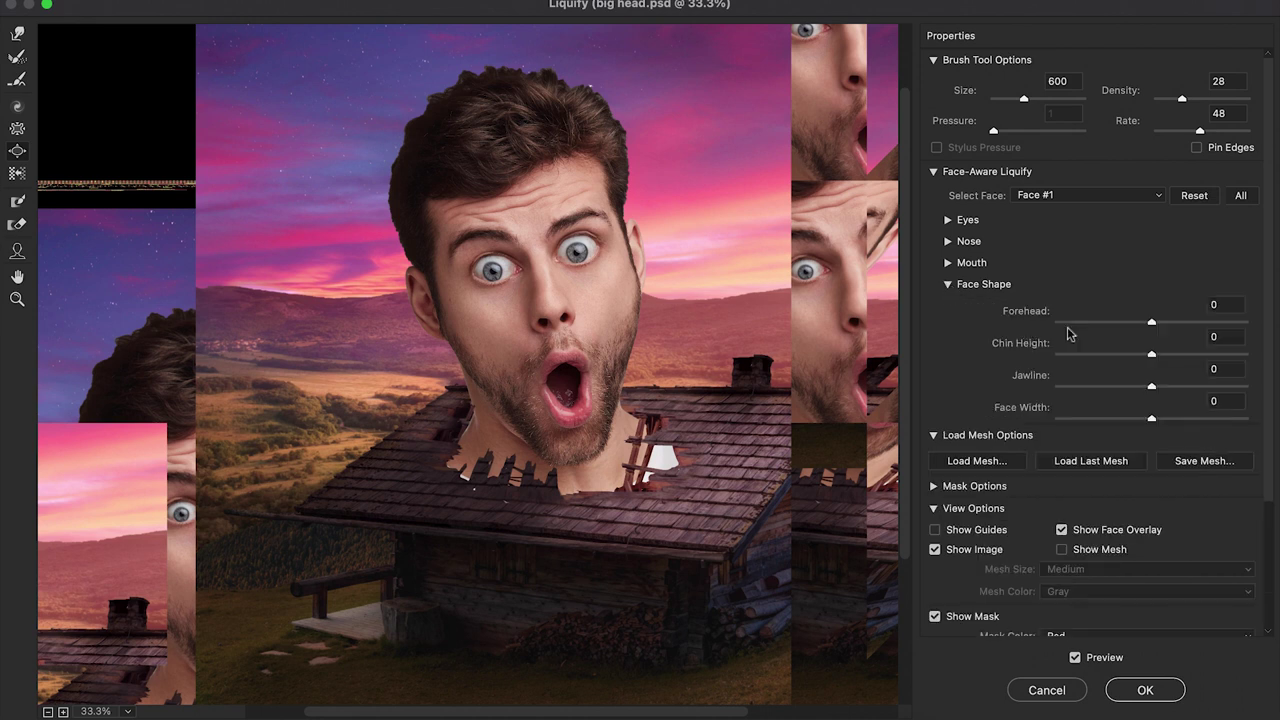
drag(1151, 325, 1163, 326)
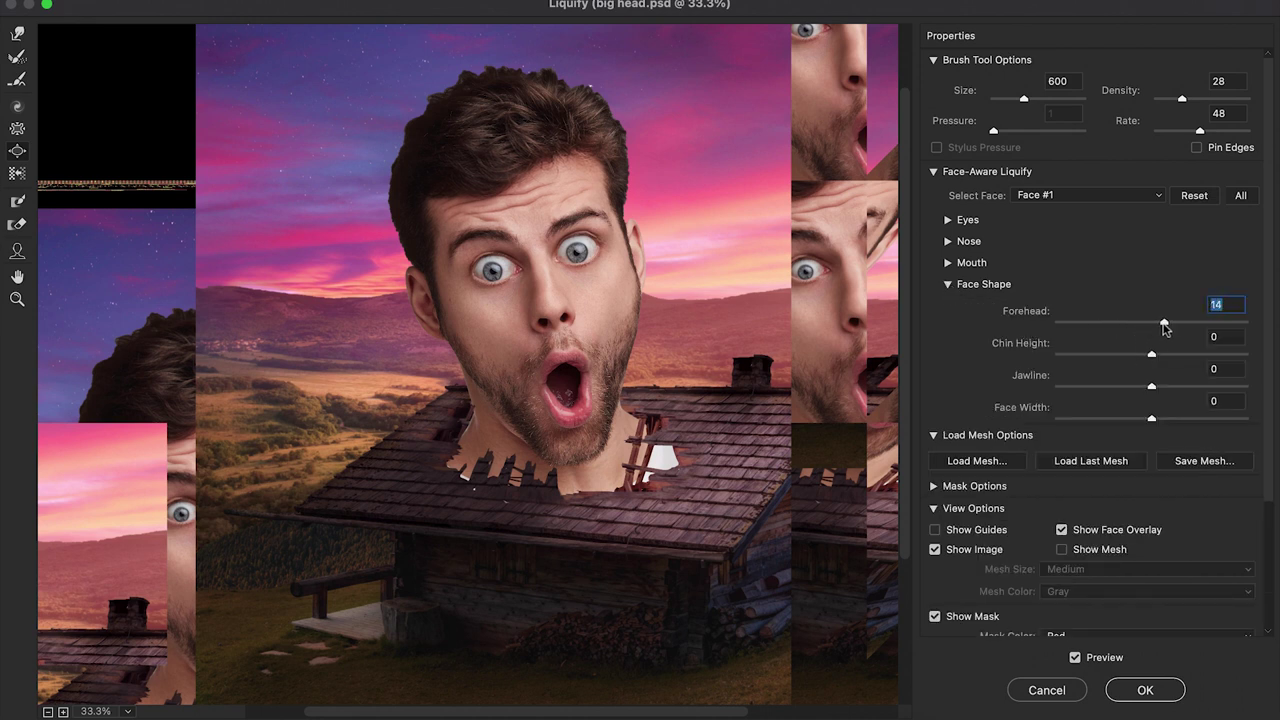
click(1166, 691)
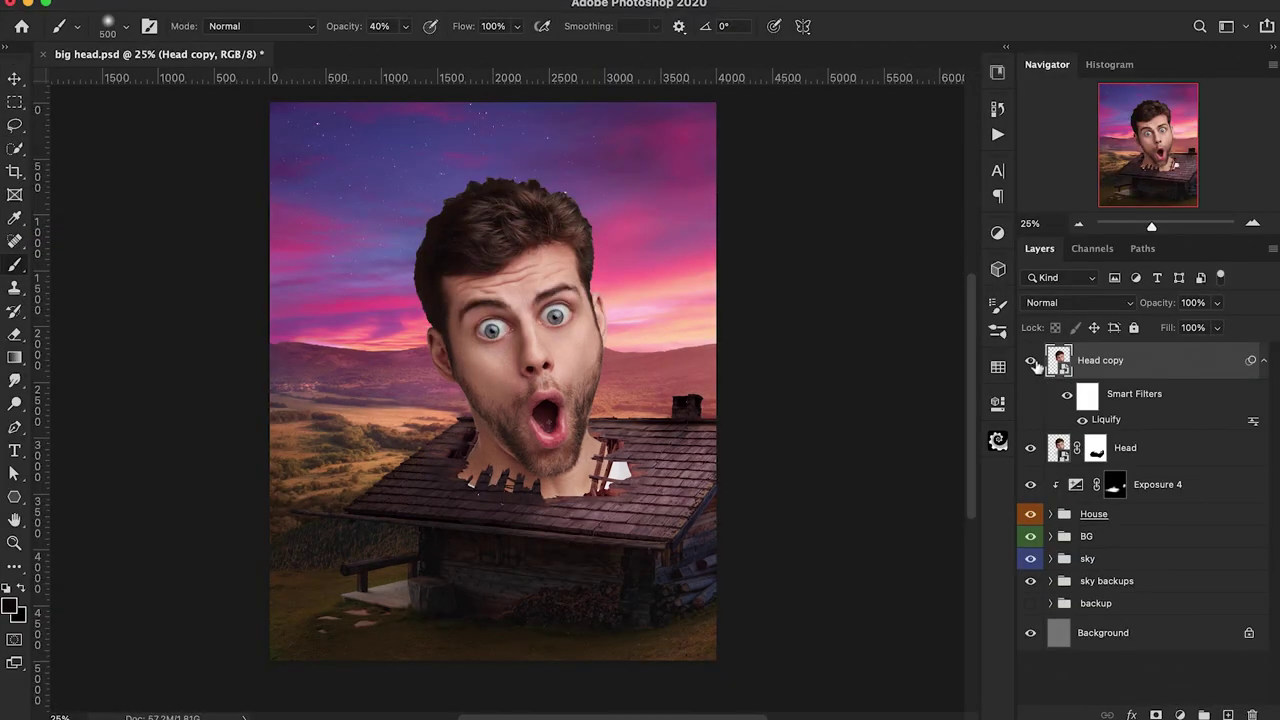
Reopen the Liquify filter on the Head copy layer, narrow both eyes with the right eye width at 15, and compare the result
click(1032, 361)
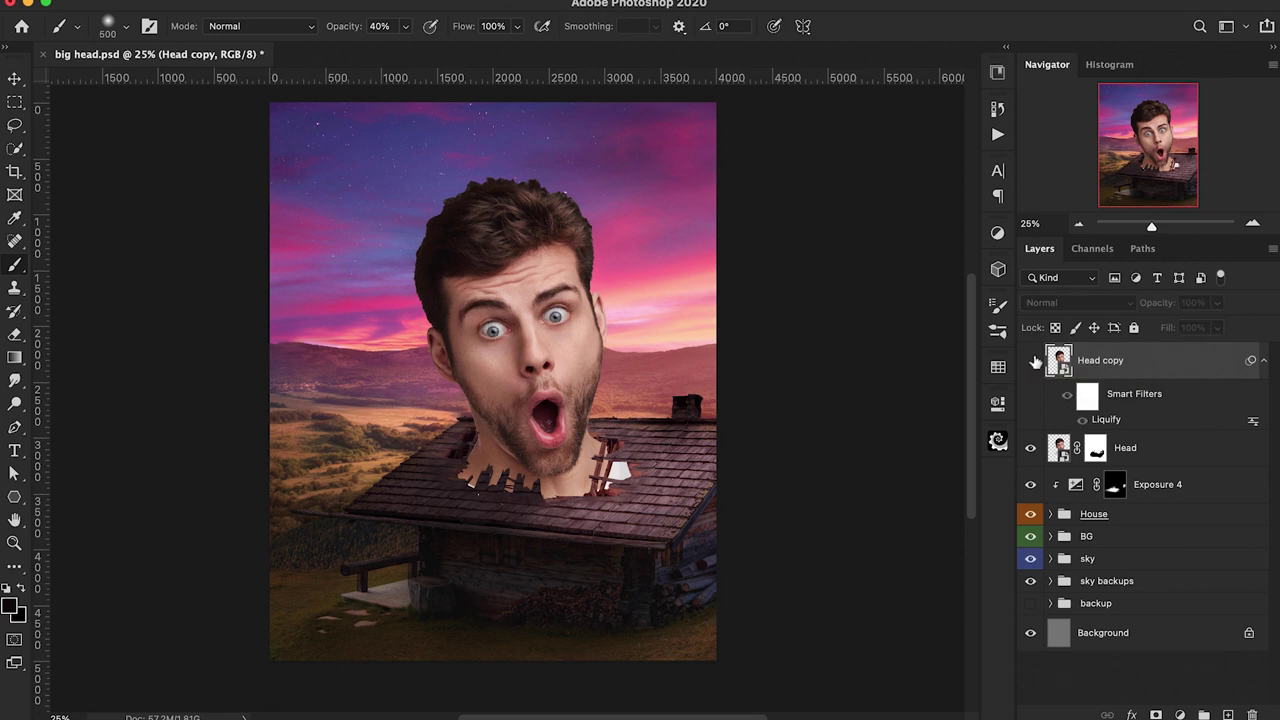
click(1032, 361)
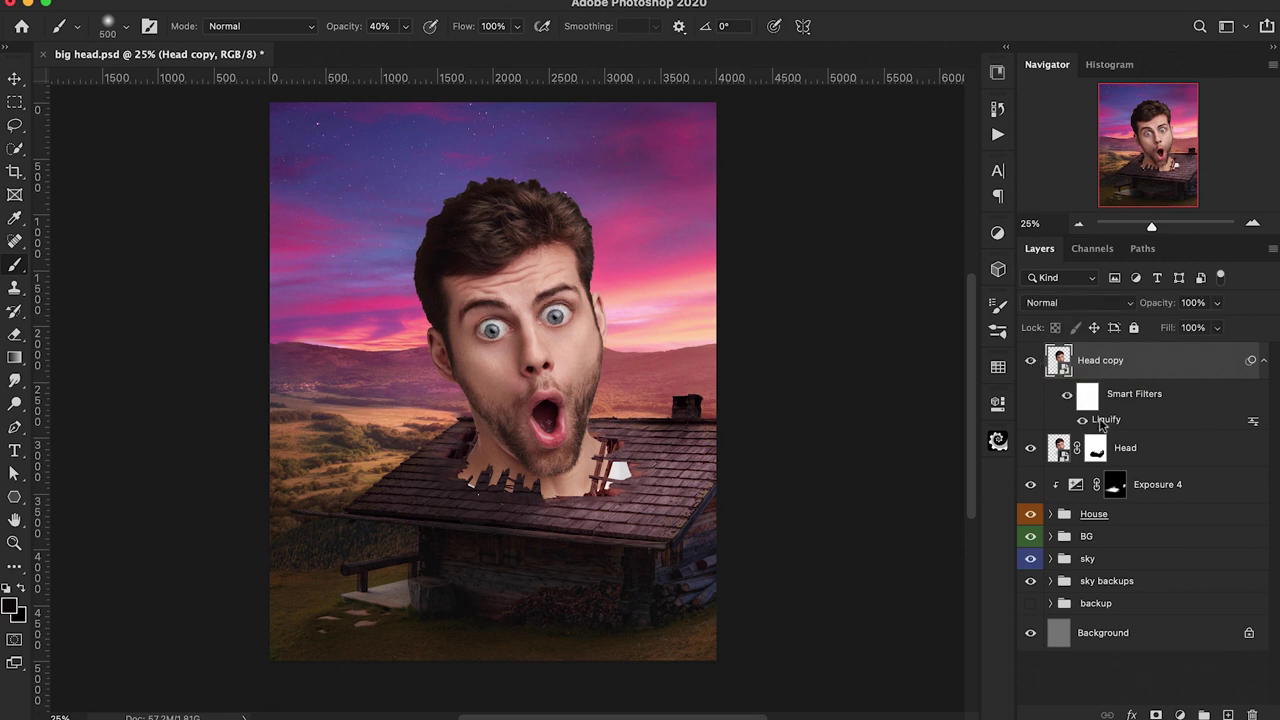
double_click(1103, 421)
click(946, 220)
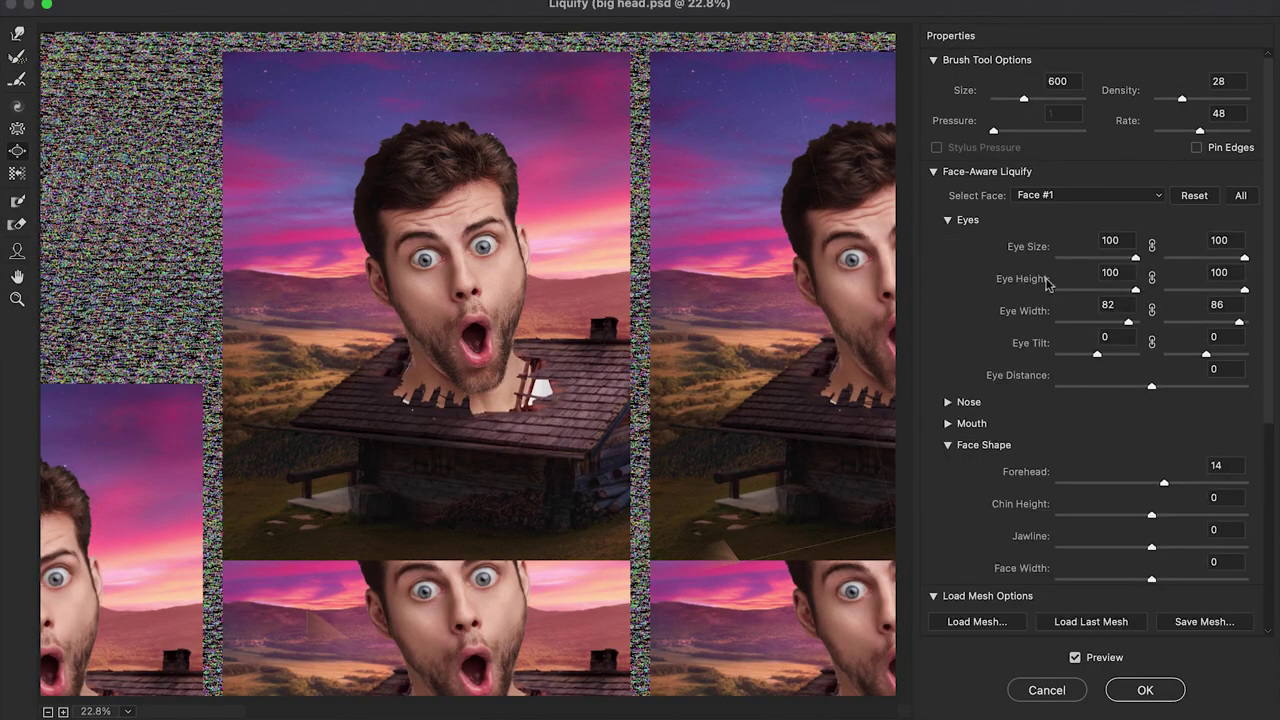
drag(1238, 323, 1213, 333)
drag(1128, 322, 1098, 332)
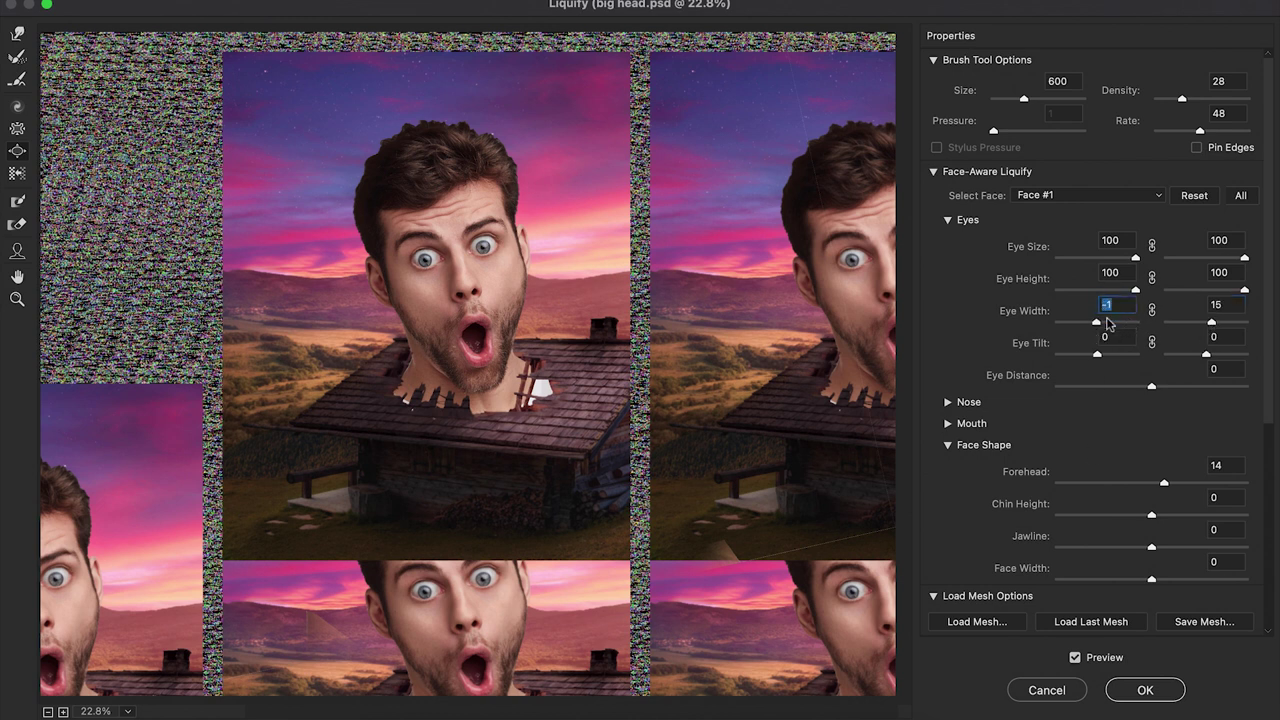
drag(1099, 327, 1107, 328)
click(1140, 690)
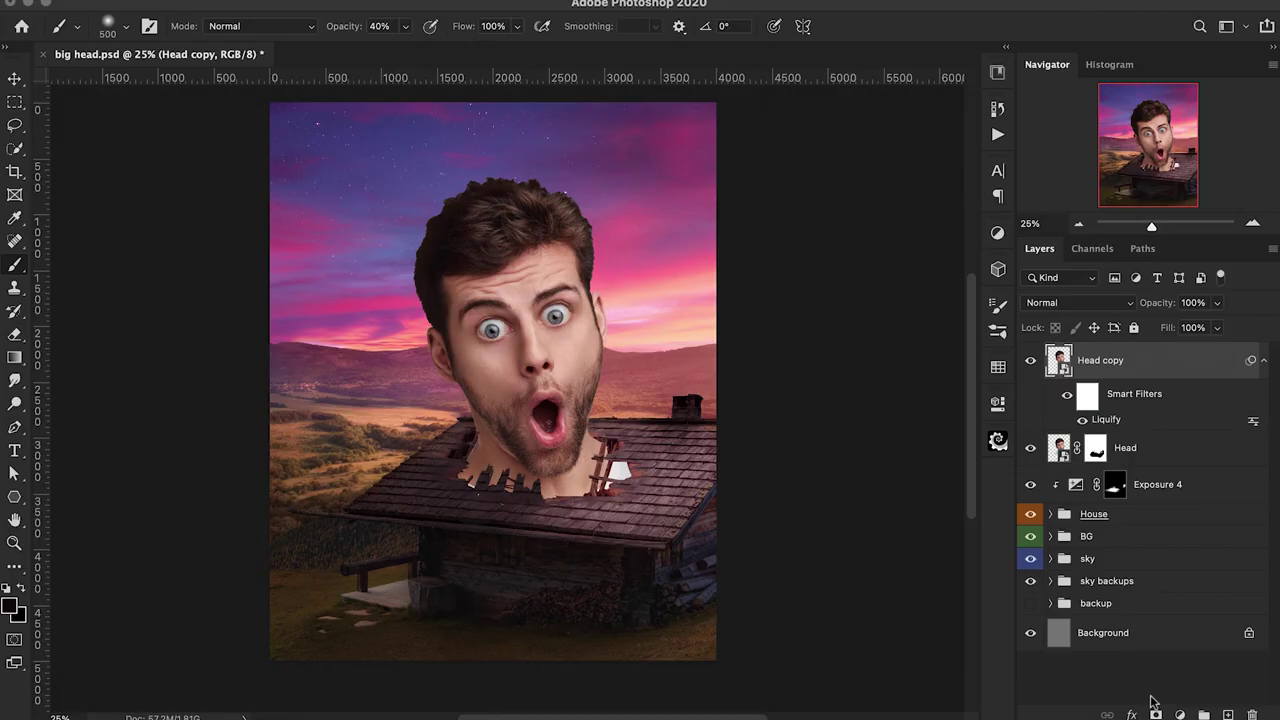
click(1030, 361)
click(1030, 361)
Add an Exposure adjustment clipped to the Head copy layer with exposure at -4.54
click(1181, 715)
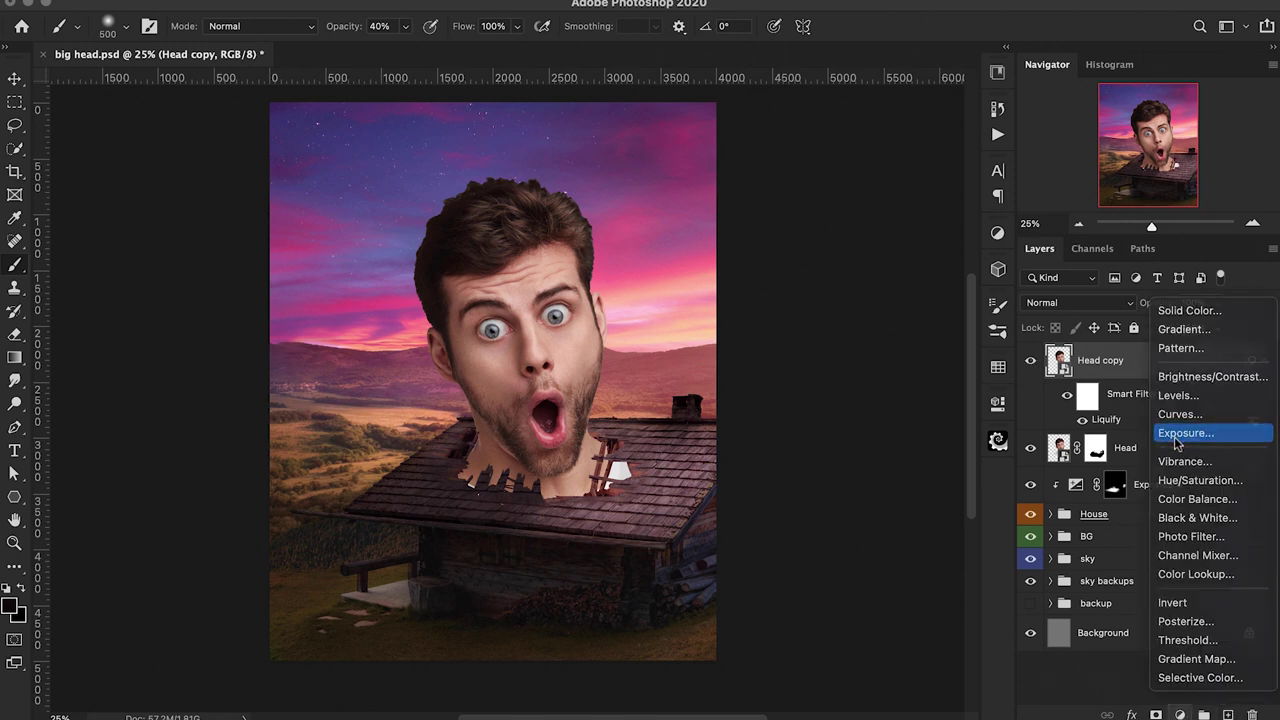
click(1180, 434)
alt+click(1058, 382)
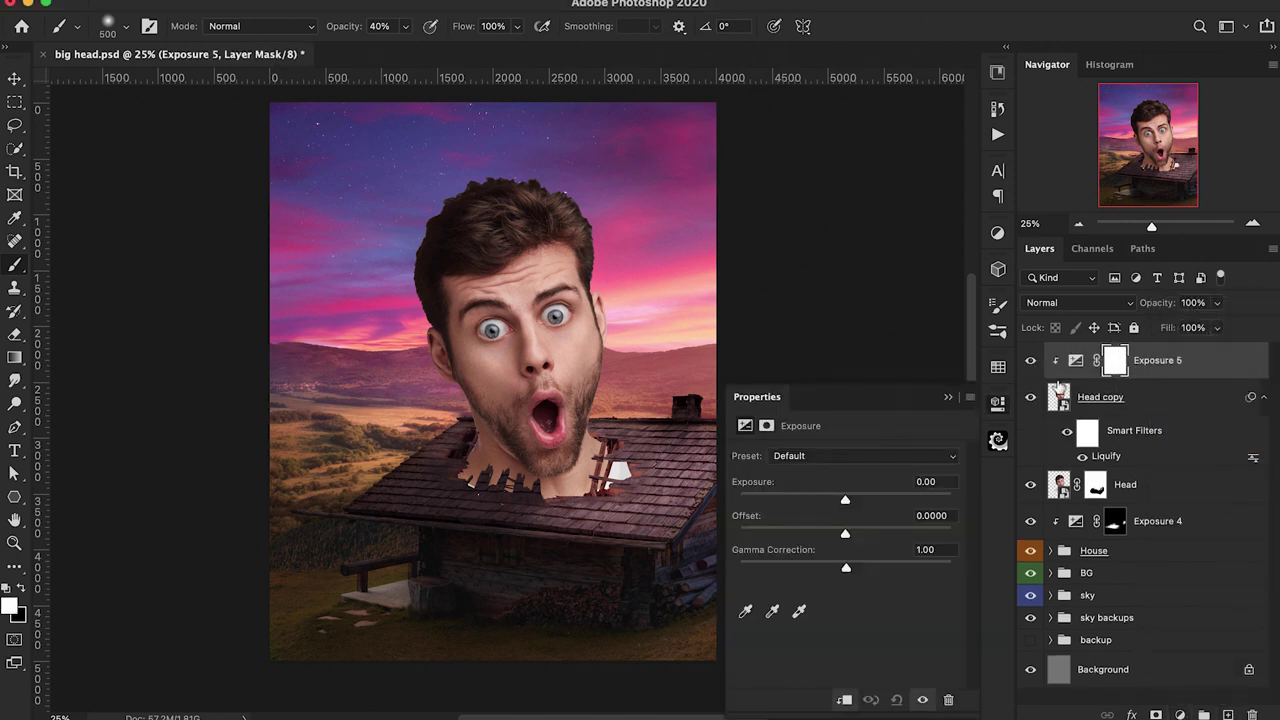
drag(846, 502, 780, 510)
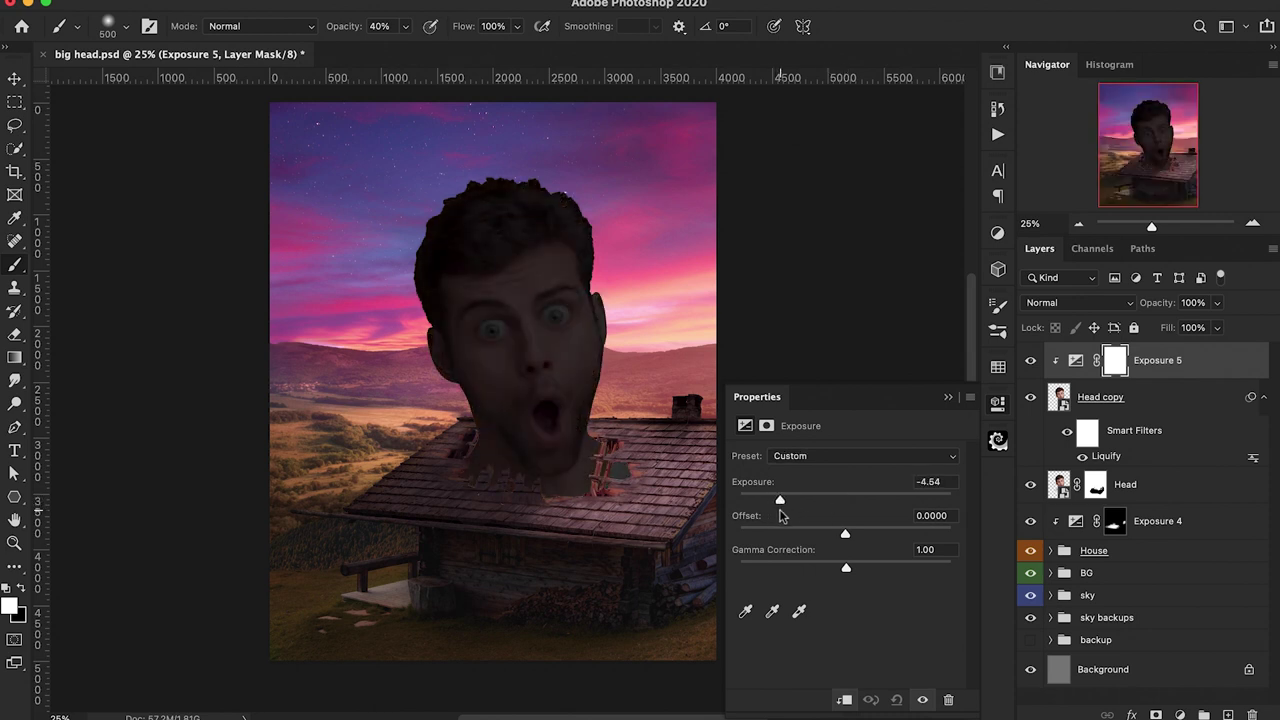
click(948, 397)
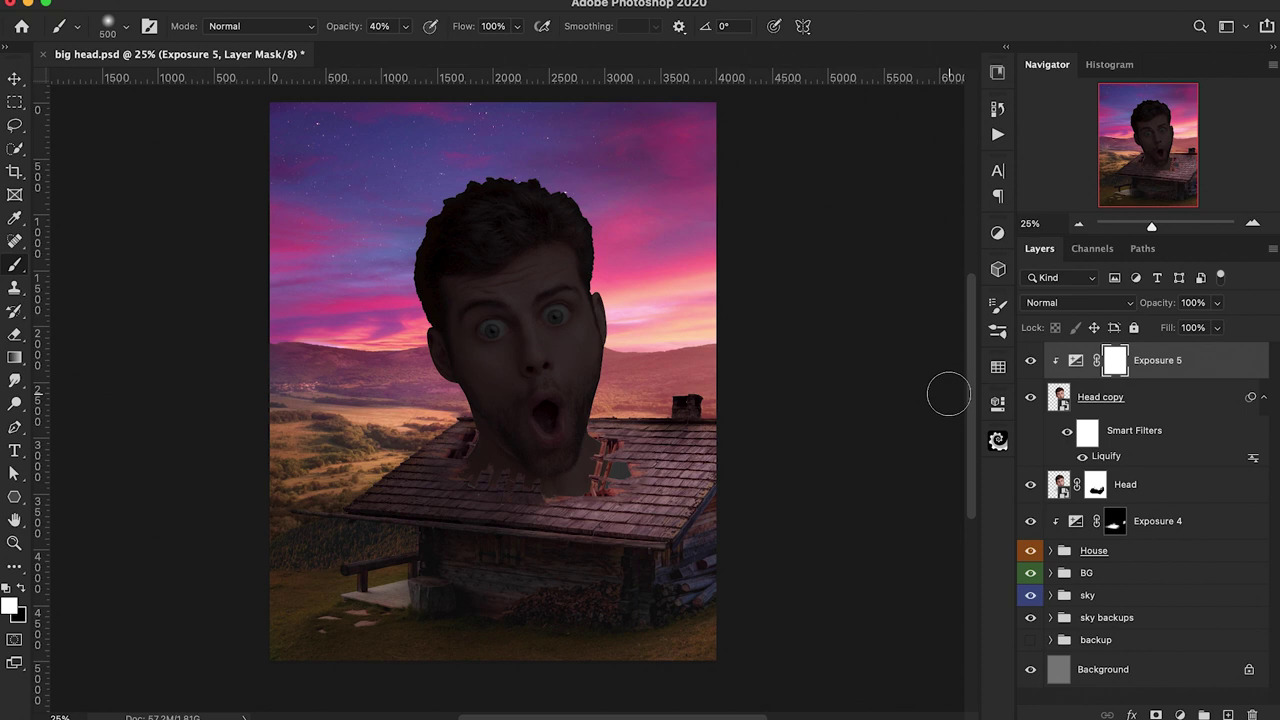
Invert the new exposure mask and paint the darkening back over the base of the neck with a 500 px white brush at 40% opacity
key(ctrl+i)
scroll(610, 472, up, 1)
mouse_move(610, 472)
mouse_down()
mouse_move(649, 495)
mouse_move(588, 533)
mouse_move(413, 514)
mouse_move(486, 533)
mouse_move(481, 517)
mouse_move(396, 503)
mouse_up()
key(x)
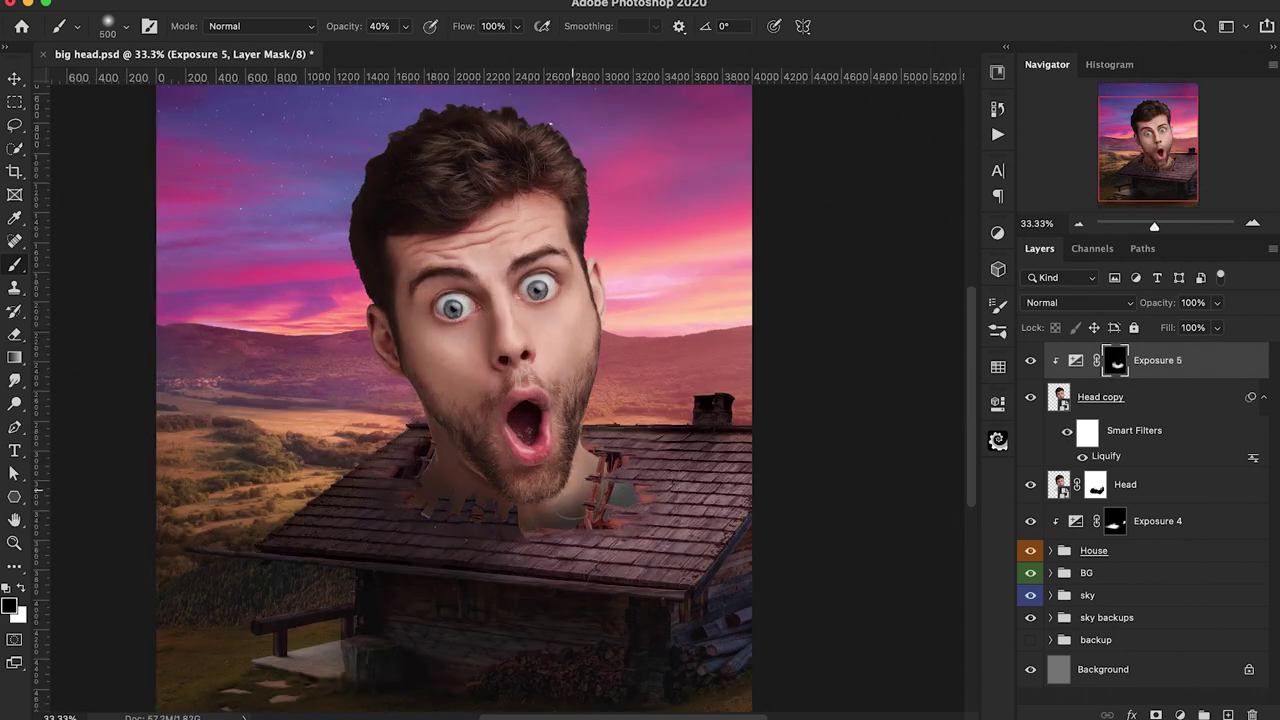
click(560, 495)
key(x)
key(super+z)
key(super+z)
Build up the shadow over the left cheek, jaw and neck at 20% opacity, enlarging the white brush to 700 px
key(2)
mouse_move(449, 456)
mouse_down()
mouse_move(454, 409)
mouse_move(414, 302)
mouse_move(381, 269)
mouse_move(375, 214)
mouse_move(498, 459)
mouse_move(440, 204)
mouse_move(391, 230)
mouse_move(476, 177)
mouse_move(427, 229)
mouse_move(464, 362)
mouse_move(451, 326)
mouse_move(422, 318)
mouse_move(459, 367)
mouse_move(442, 436)
mouse_move(383, 325)
mouse_move(442, 511)
mouse_move(494, 508)
mouse_move(502, 490)
mouse_move(449, 453)
mouse_up()
key(bracketright)
key(bracketright)
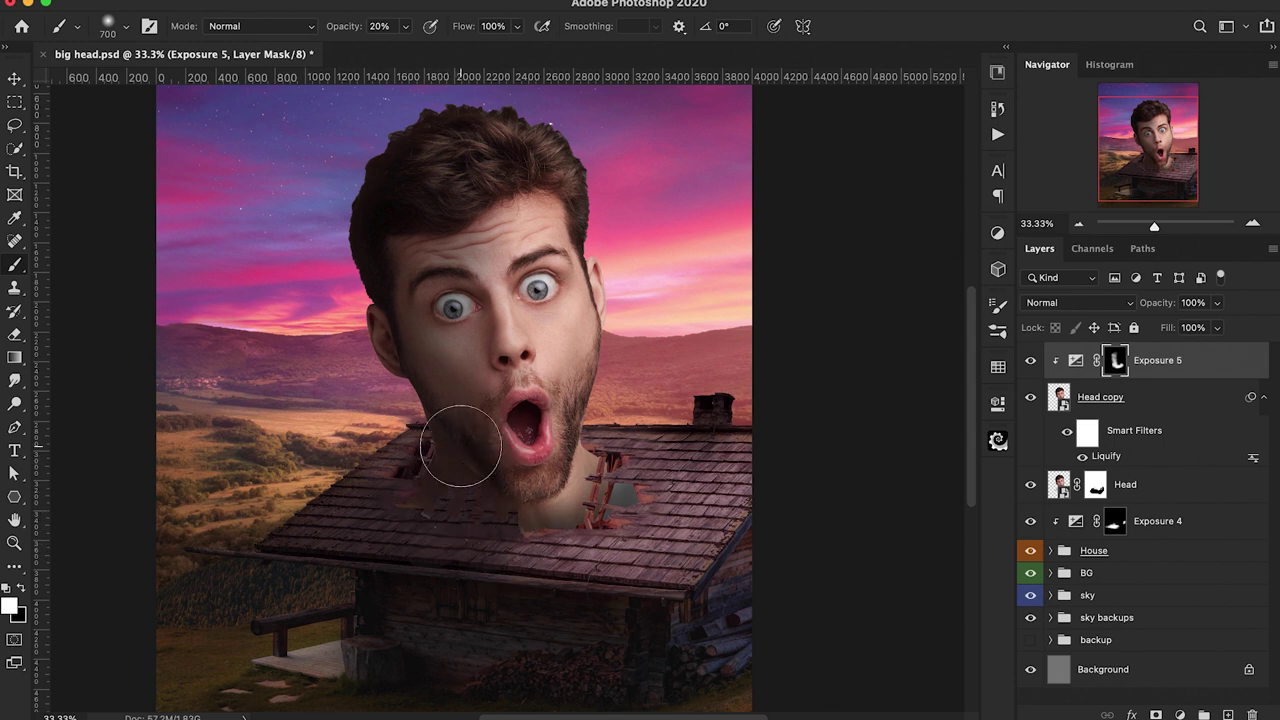
Refine the face and neck shading on the exposure mask with a 700 px brush in black and white, at 10% and 30% opacity
key(x)
key(1)
key(x)
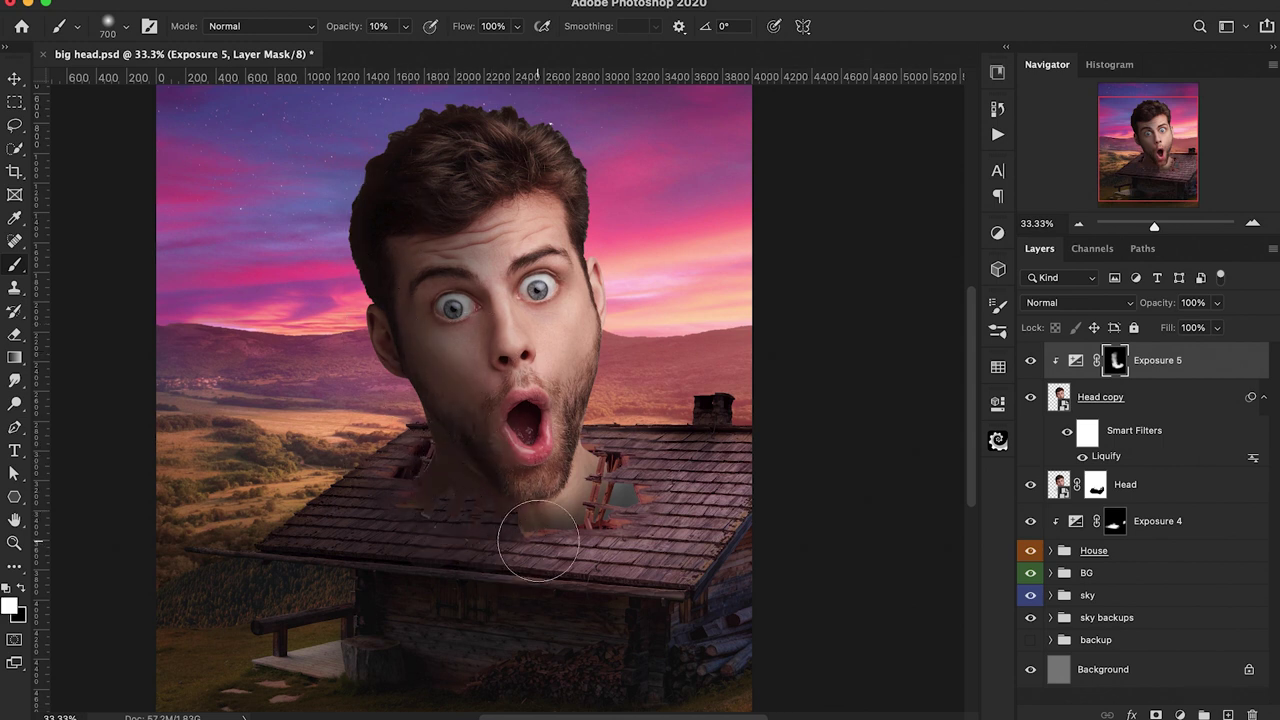
key(x)
key(x)
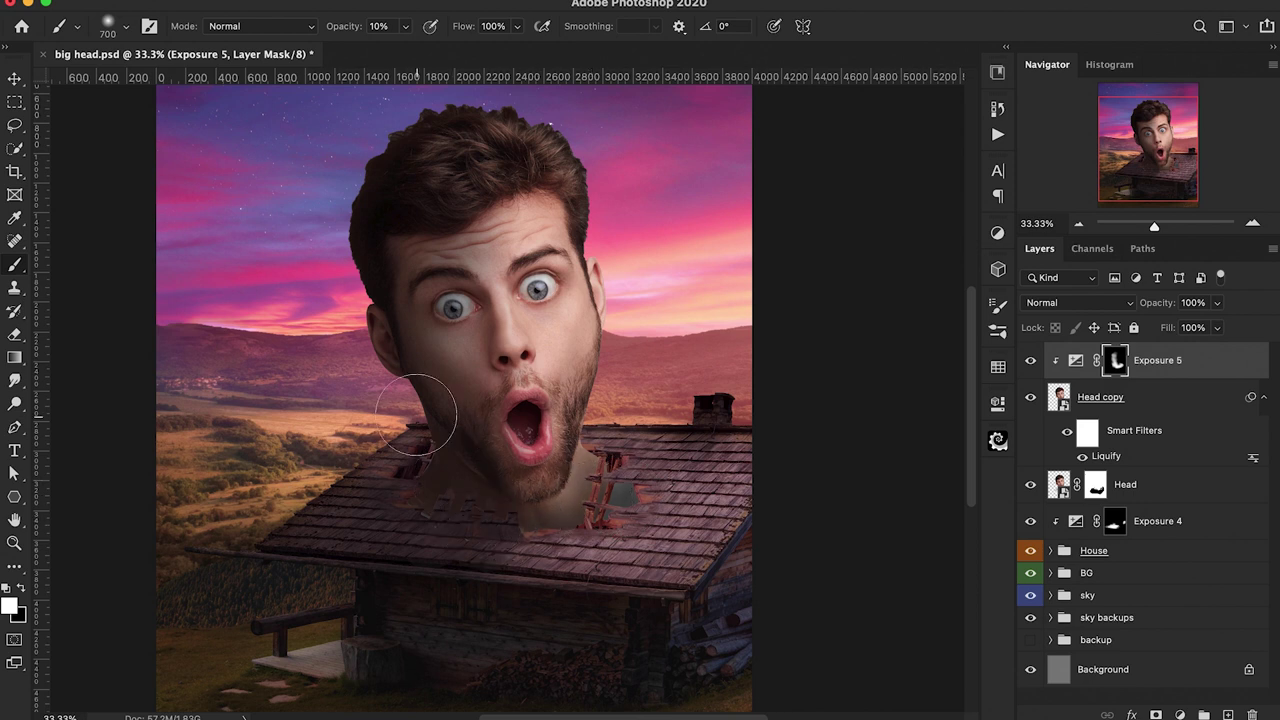
scroll(372, 445, up, 3)
key(x)
key(3)
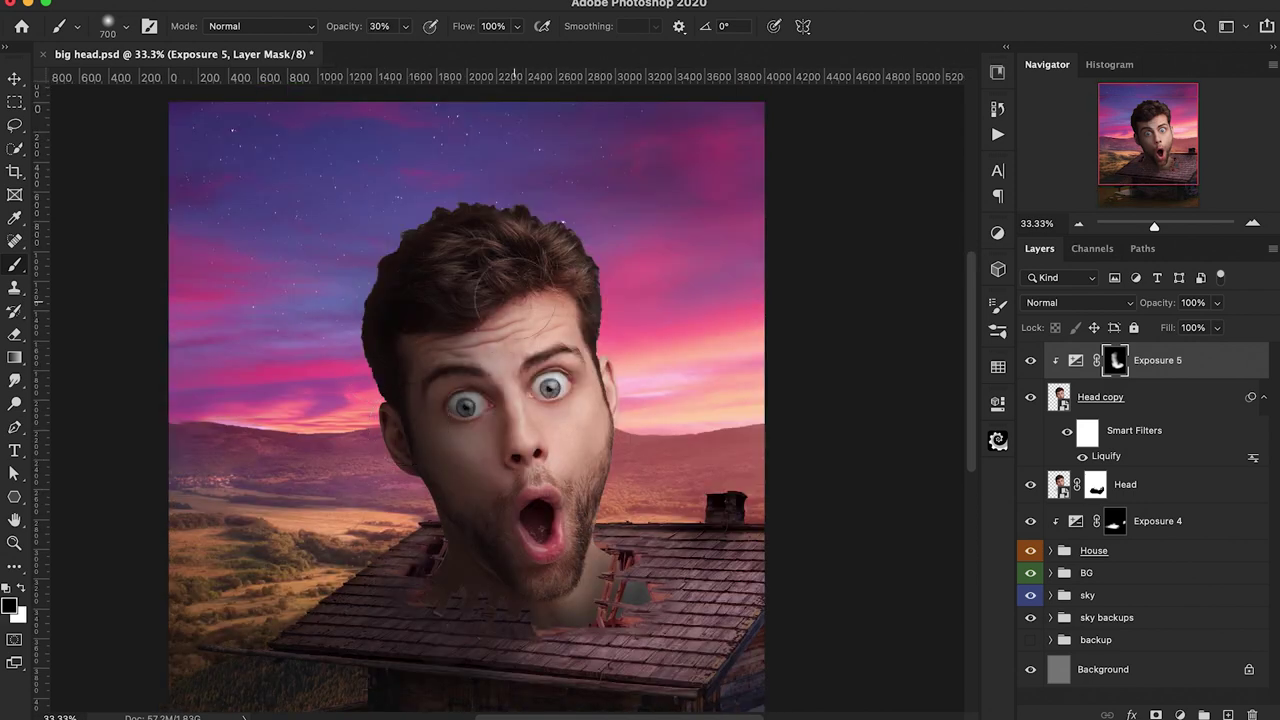
scroll(596, 416, down, 2)
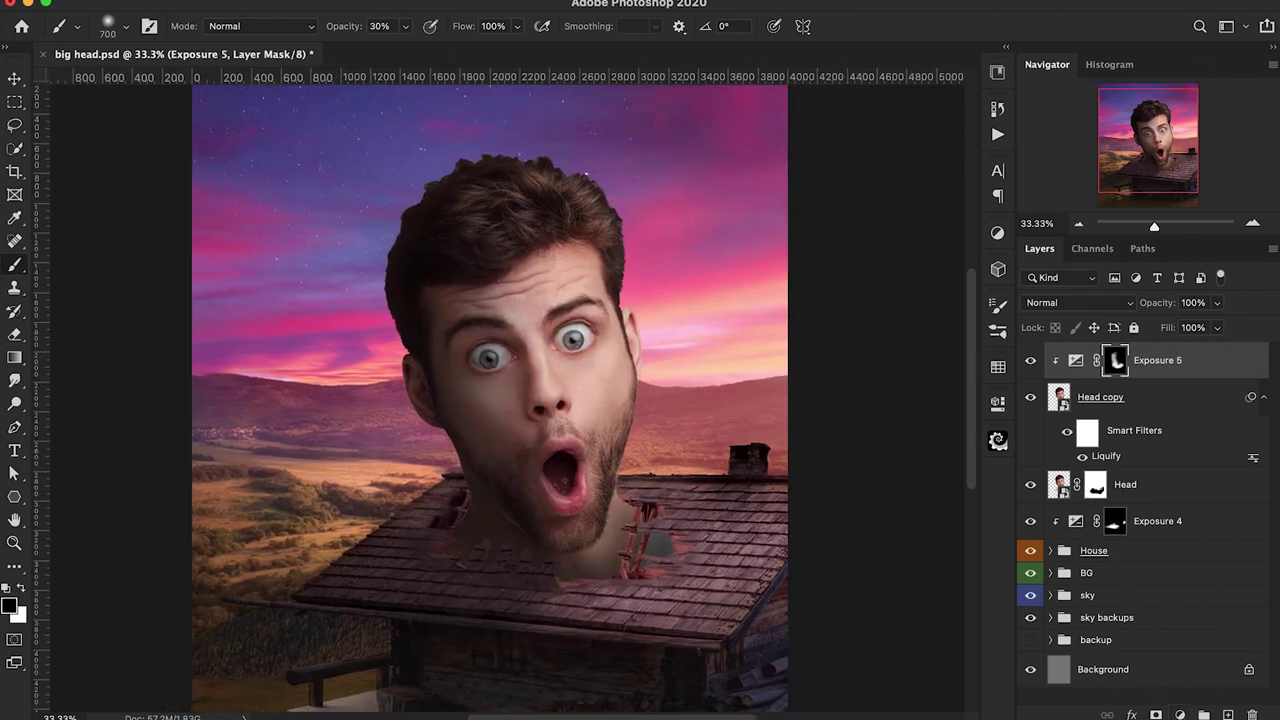
Add a Color Balance adjustment clipped to the head with midtones at cyan-red +11, magenta-green -9 and yellow-blue +4
click(1180, 715)
click(1112, 332)
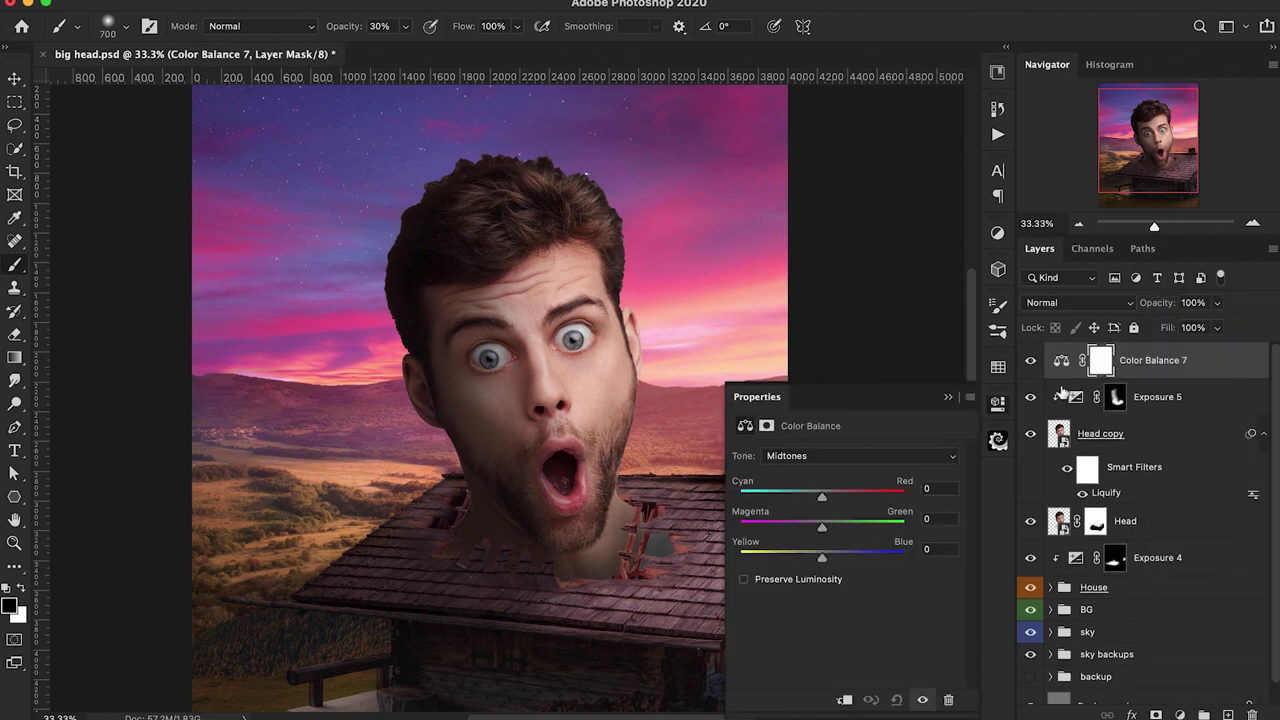
alt+click(1061, 390)
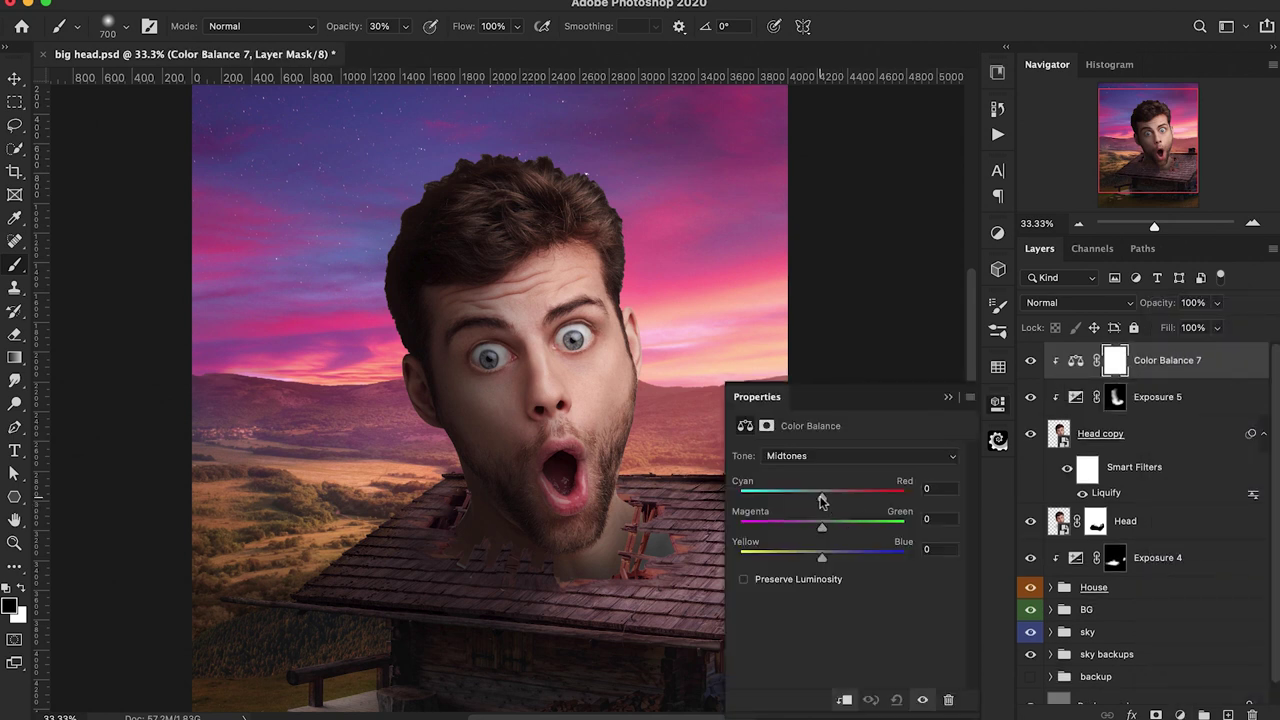
drag(821, 502, 833, 502)
mouse_move(822, 557)
mouse_down()
mouse_move(812, 560)
mouse_move(816, 533)
mouse_up()
scroll(483, 547, right, 3)
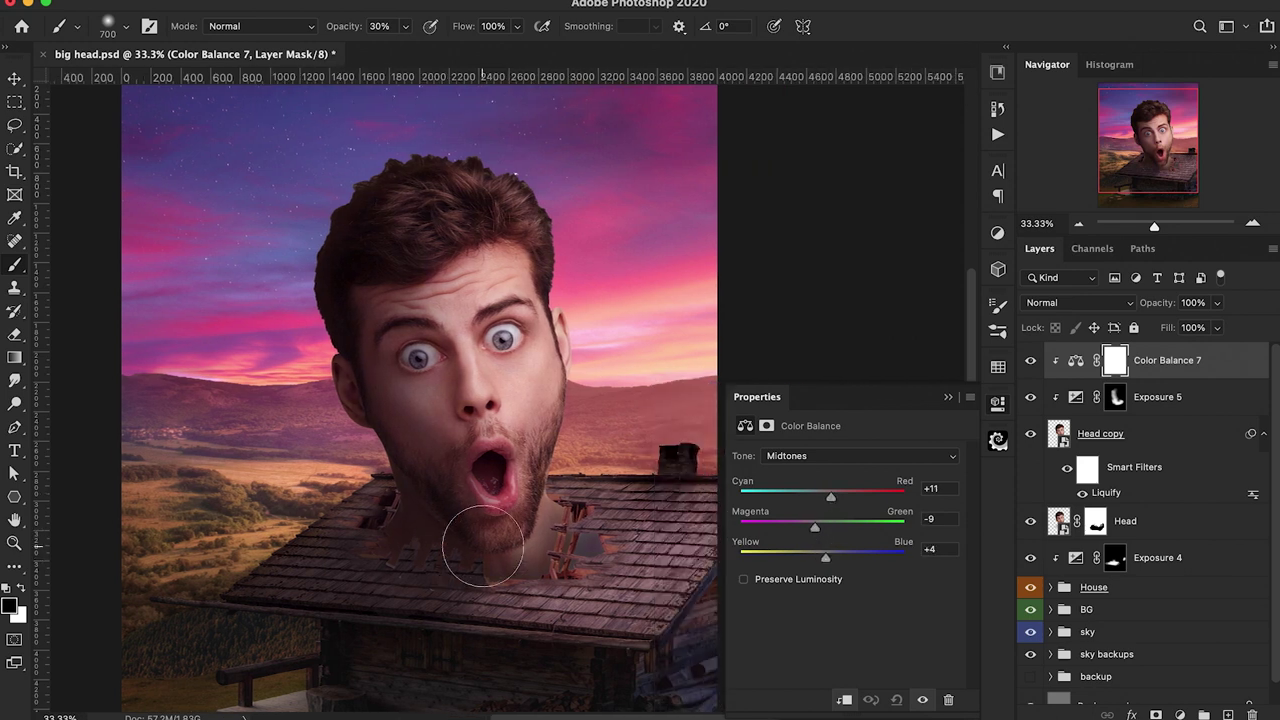
Set the Color Balance shadows to magenta-green -3 and yellow-blue -1, and the highlights to yellow-blue +1
scroll(483, 547, up, 1)
click(801, 459)
click(800, 436)
drag(822, 526, 820, 565)
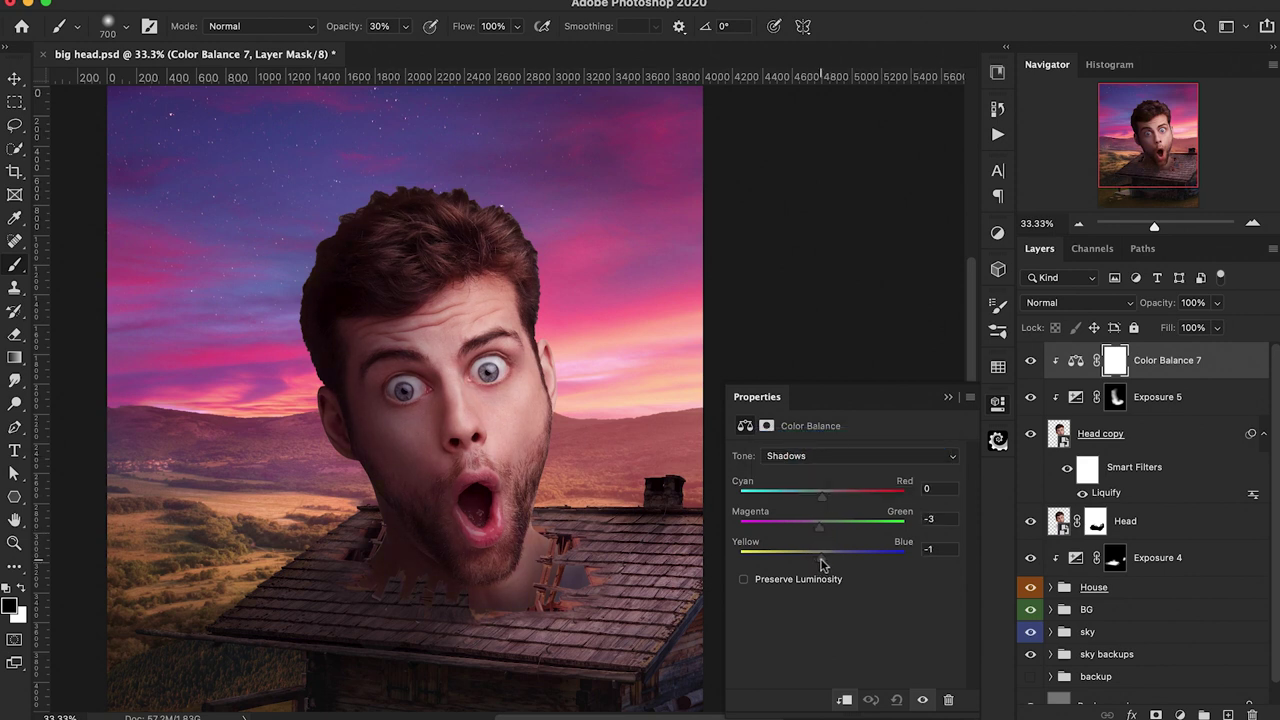
drag(821, 499, 825, 501)
click(816, 456)
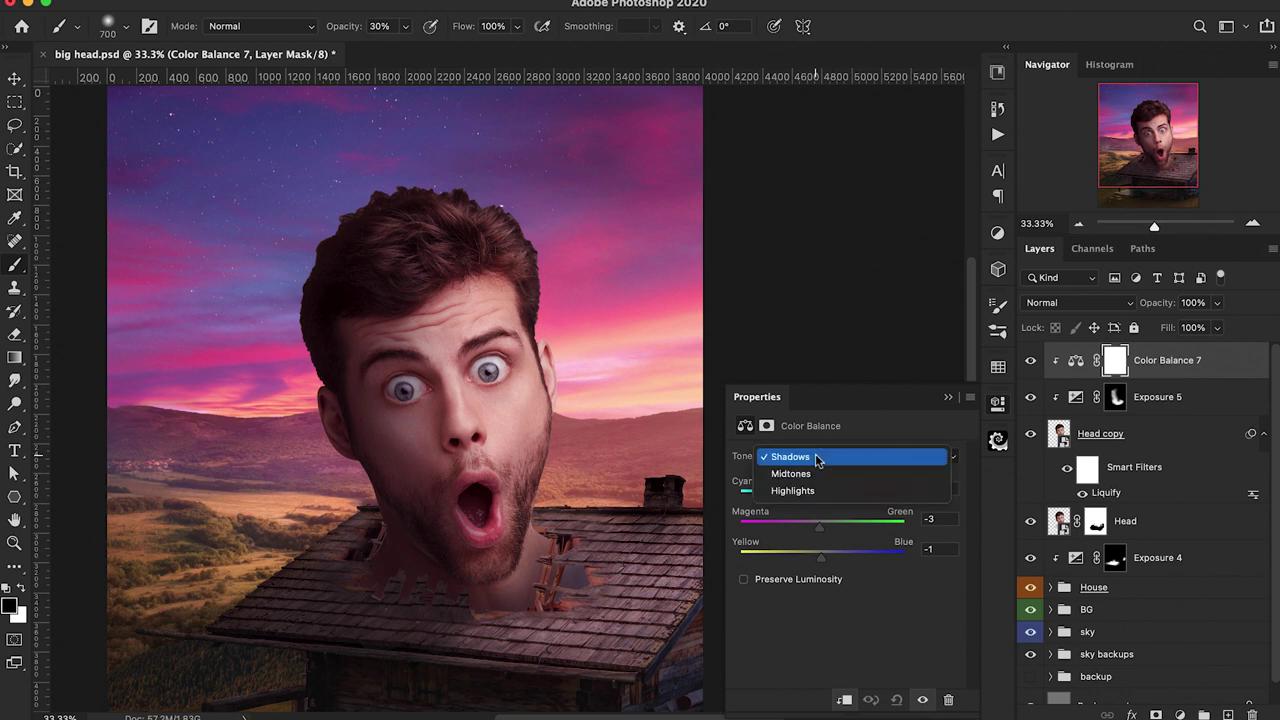
click(800, 490)
drag(821, 555, 823, 563)
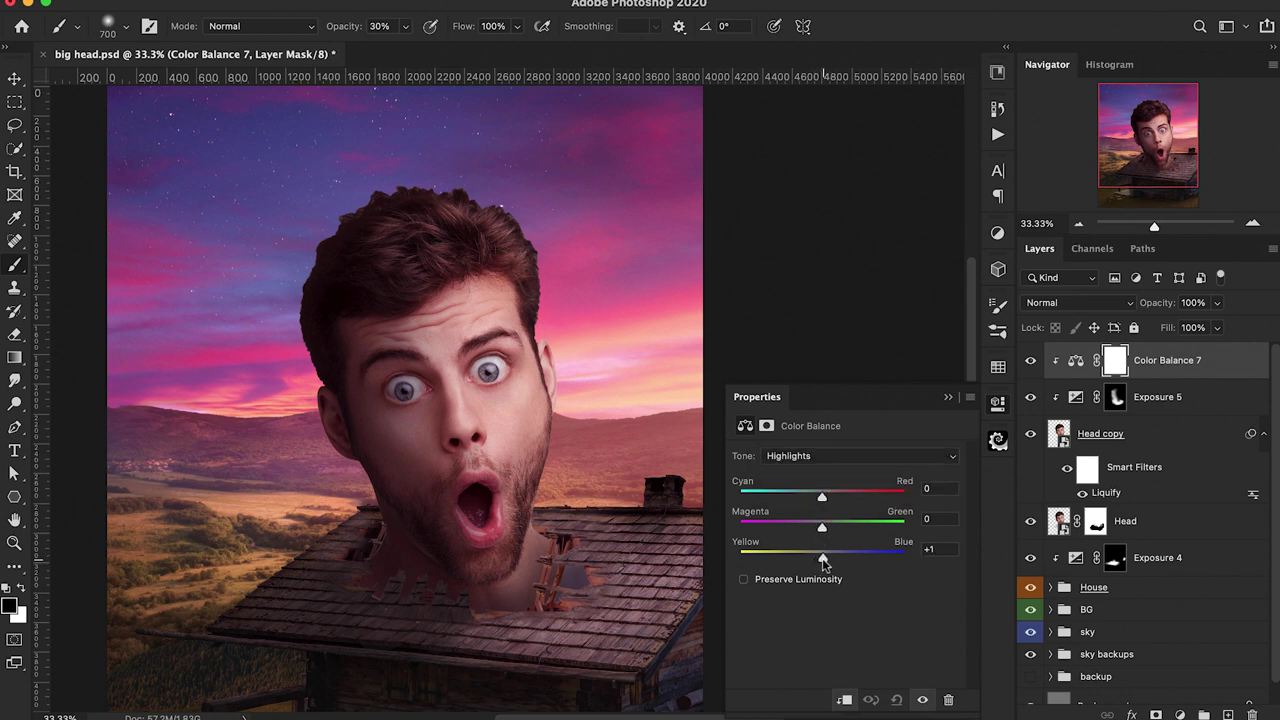
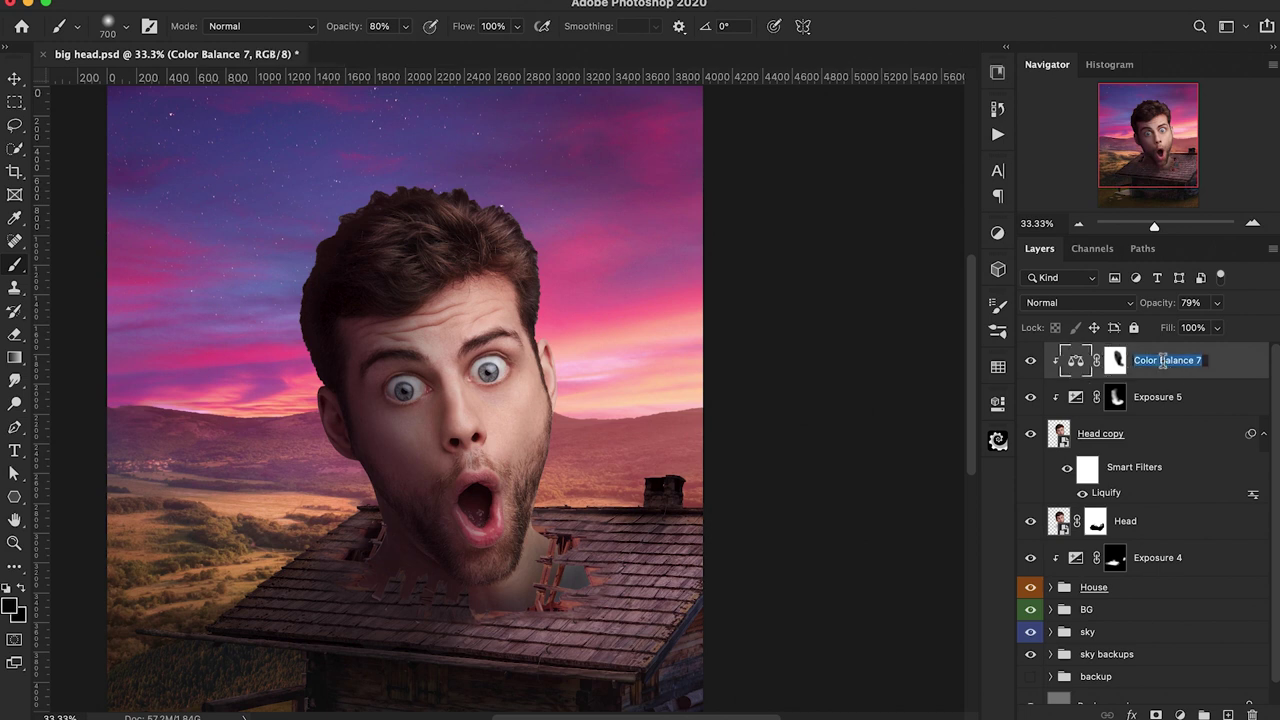
Rename the head's Color Balance layer as "left side" and add another Color Balance adjustment clipped above it
key(Return)
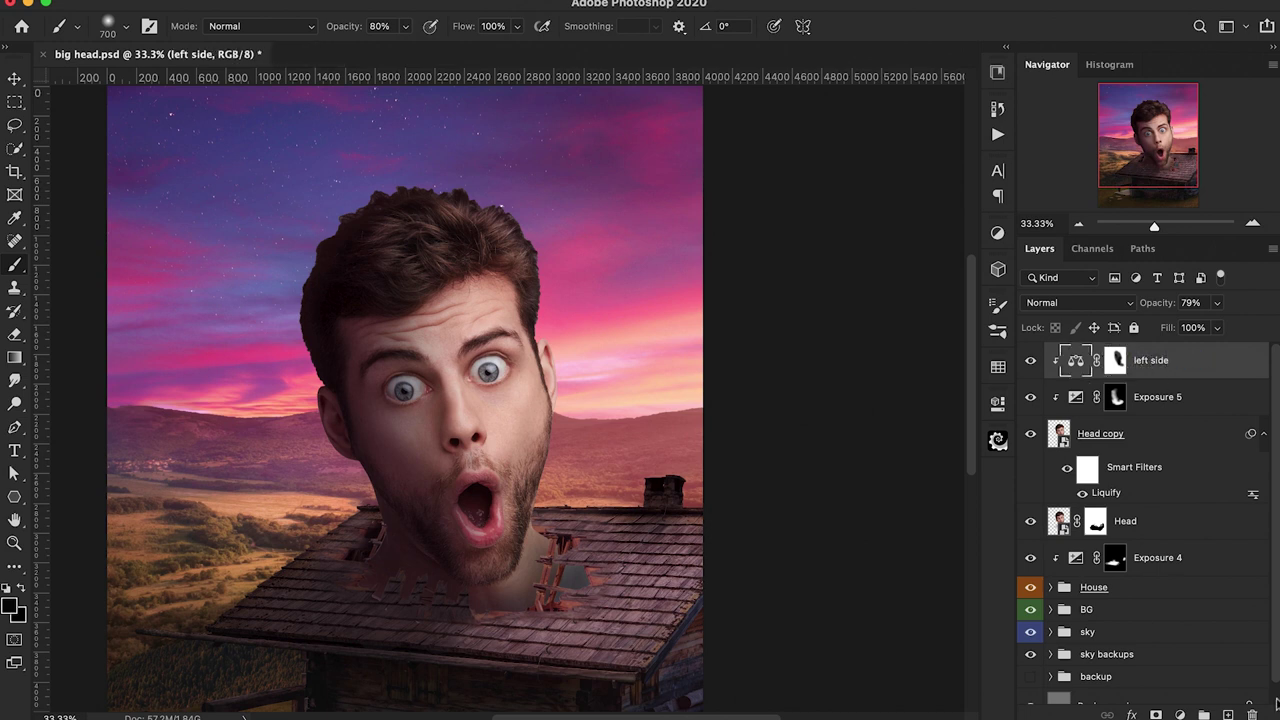
click(1180, 715)
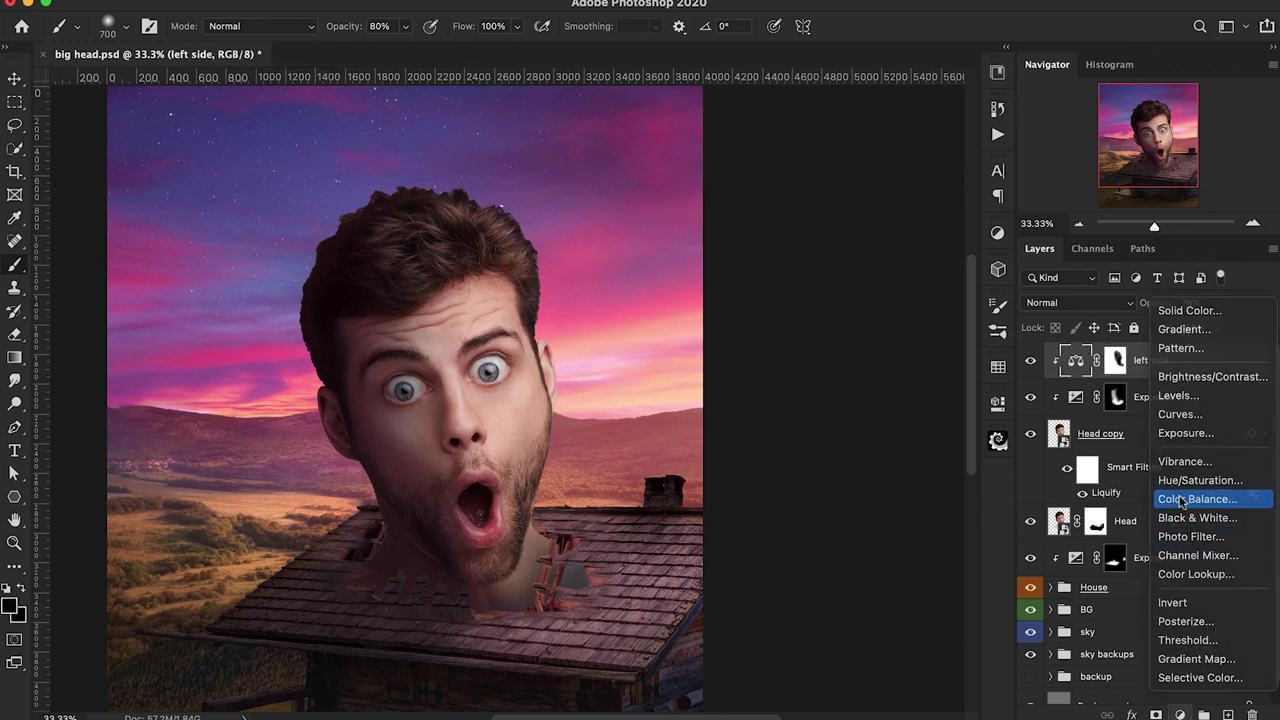
click(1200, 494)
alt+click(1060, 377)
Shift the new Color Balance midtones toward red and set its highlights to cyan-red +3 and yellow-blue -2
drag(822, 499, 840, 498)
drag(821, 557, 820, 558)
click(831, 457)
click(828, 473)
drag(822, 499, 825, 499)
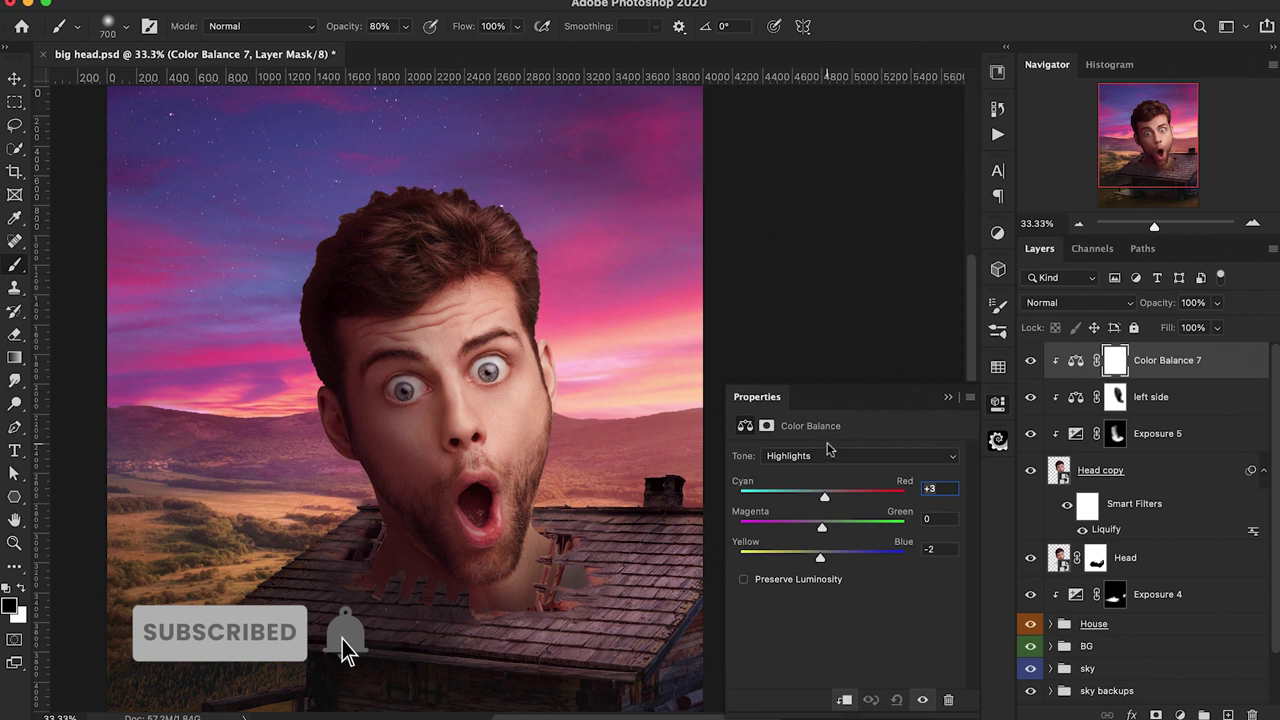
Set the Color Balance shadows to yellow-blue +35 and shift them slightly toward red
click(827, 455)
click(827, 421)
drag(821, 557, 852, 567)
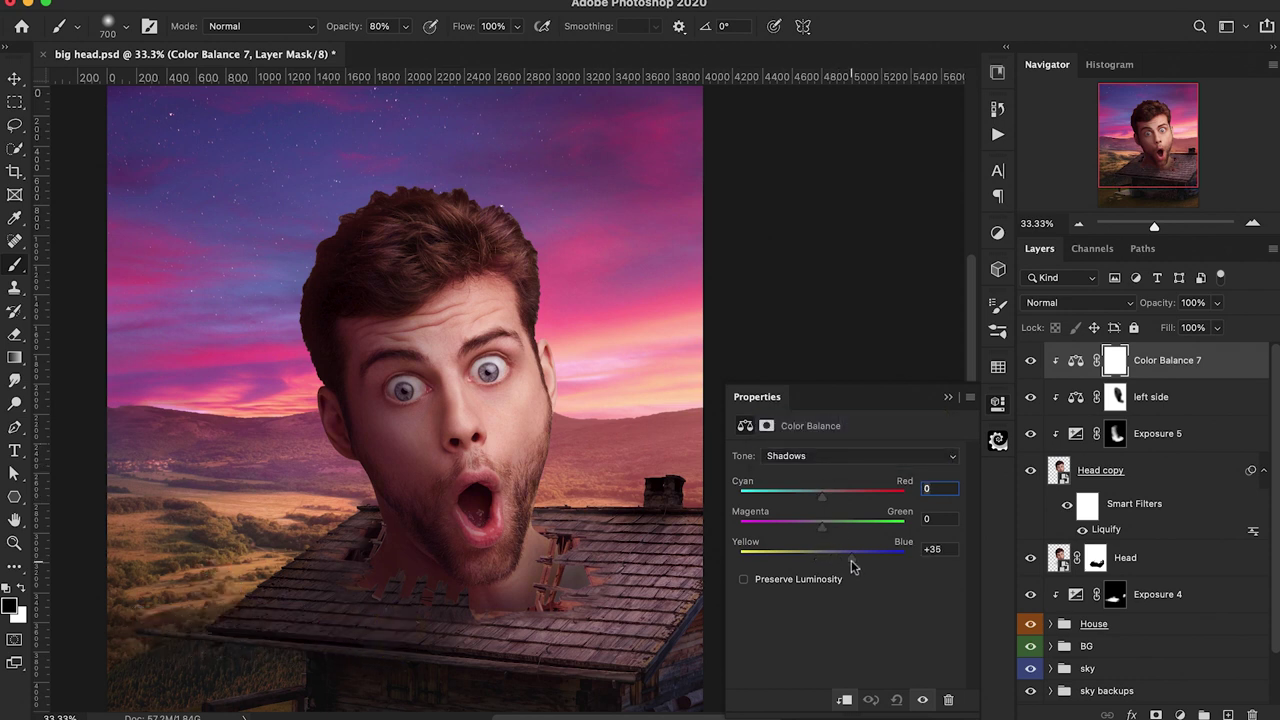
drag(822, 497, 827, 501)
click(948, 397)
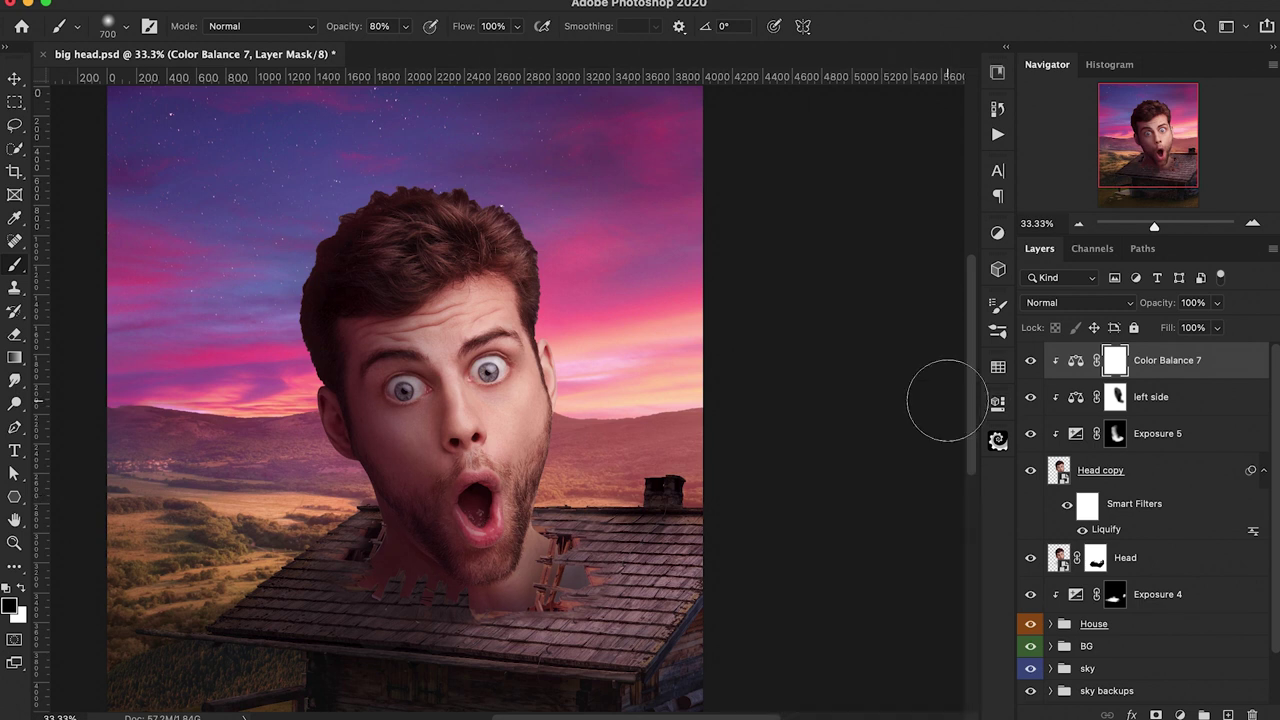
Mask the new color shift off the left cheek, jaw and neck with a 700 px black brush at 80% to 10% opacity
mouse_move(367, 458)
mouse_down()
mouse_move(438, 566)
mouse_move(406, 514)
mouse_up()
key(x)
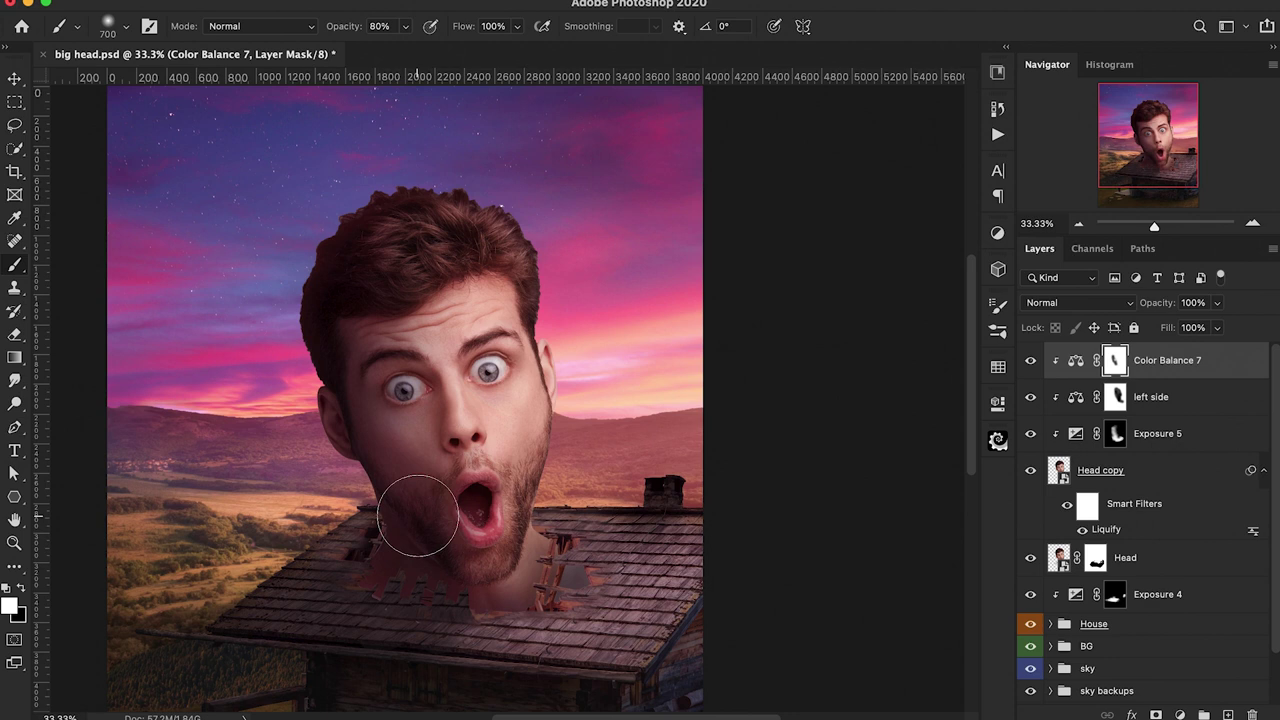
key(x)
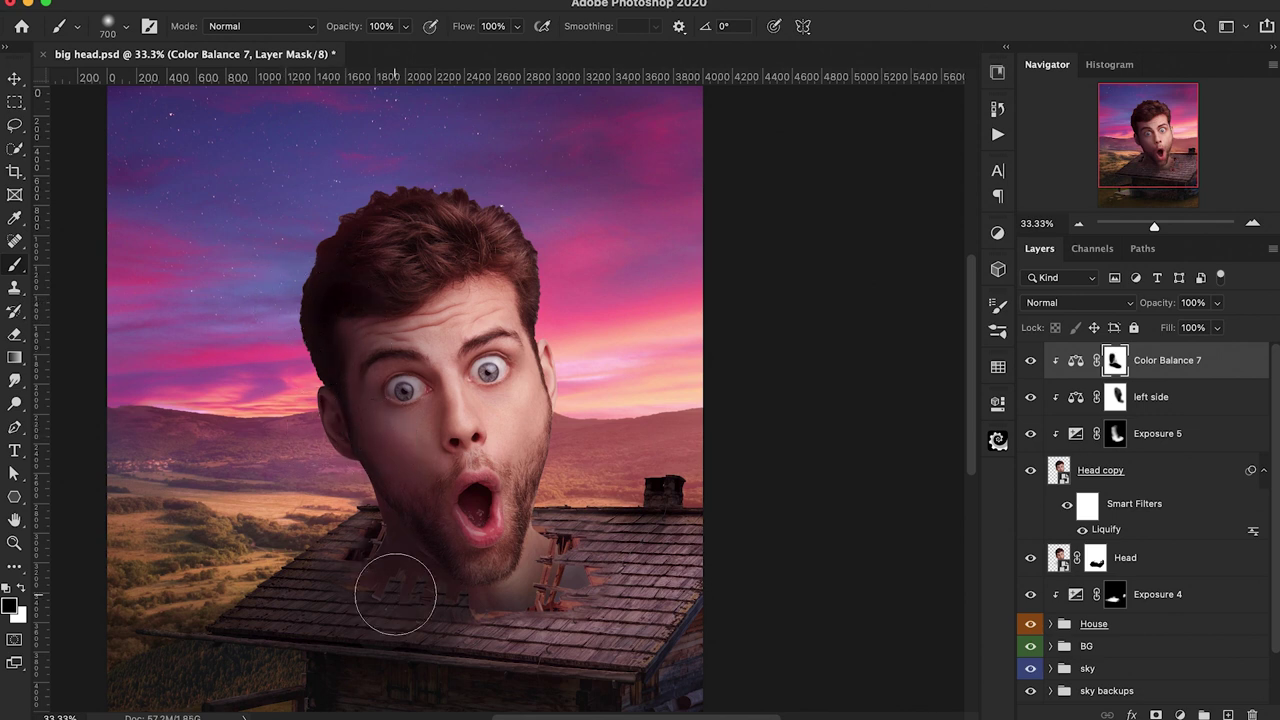
key(1)
drag(400, 457, 432, 533)
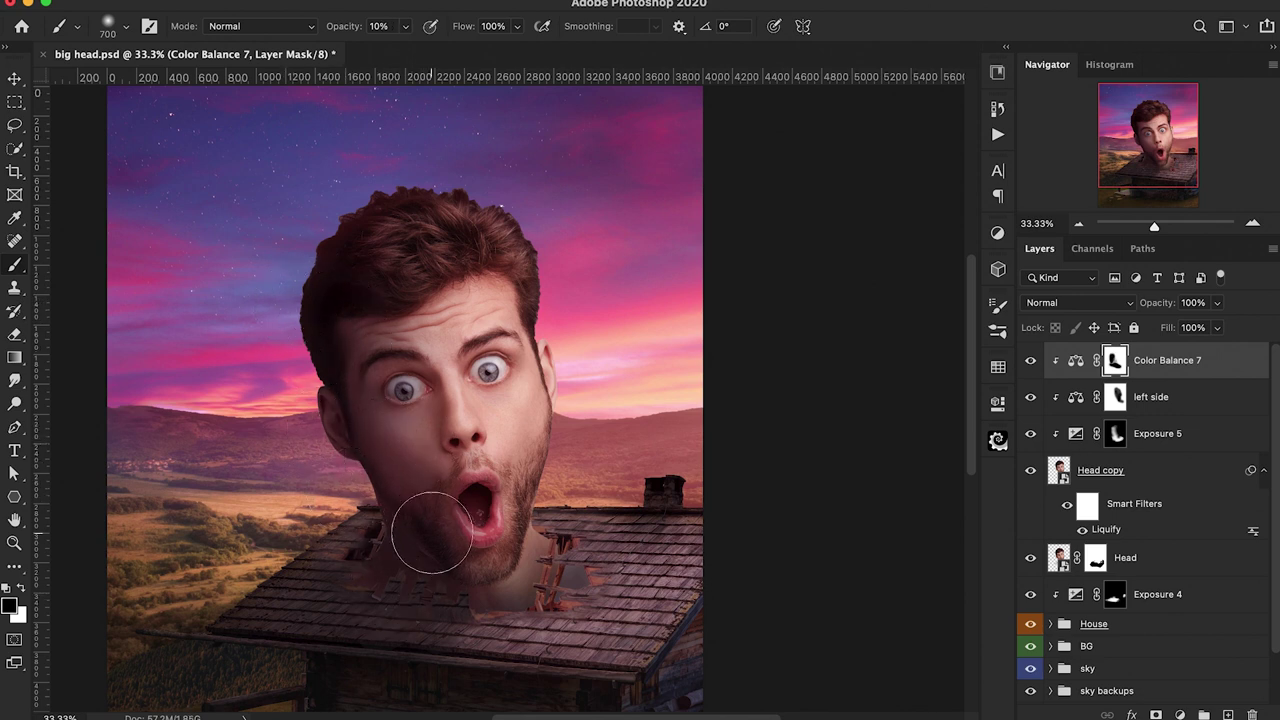
scroll(390, 525, right, 3)
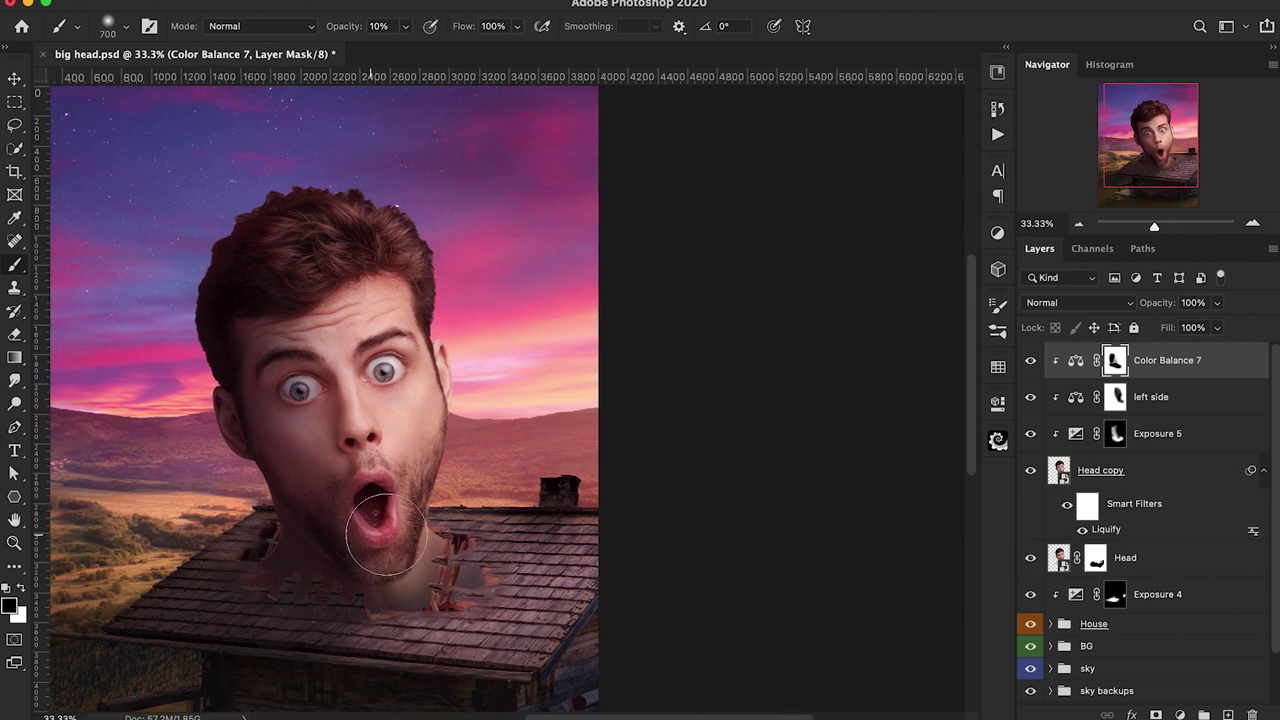
scroll(594, 605, down, 2)
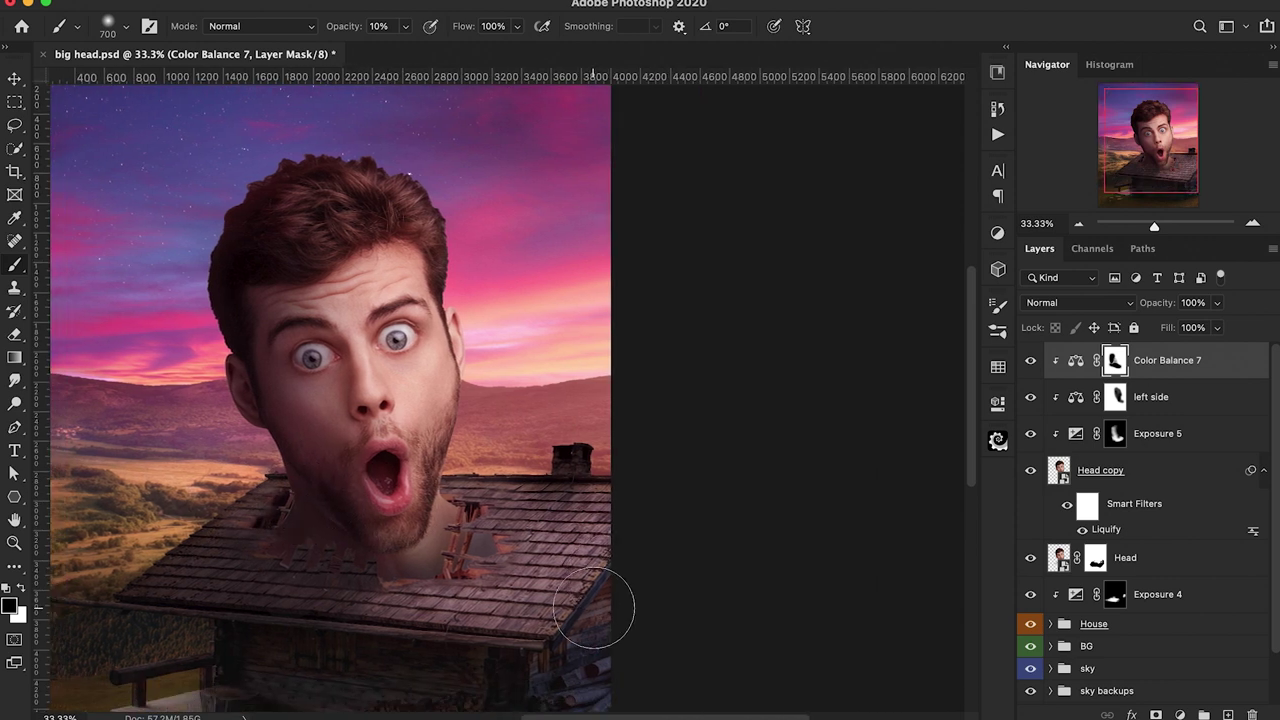
scroll(760, 478, left, 1)
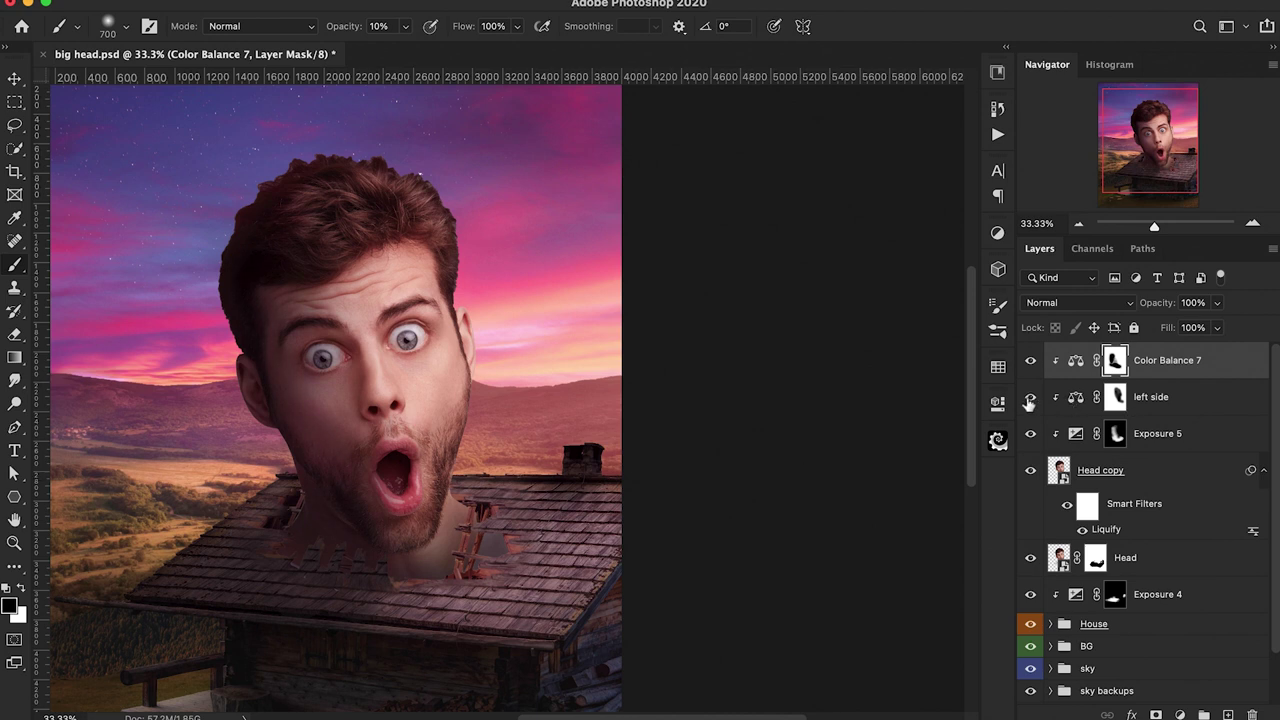
Add a Color Balance adjustment directly above the Exposure 5 layer with midtones at cyan-red +11 and yellow-blue +5
click(1180, 433)
click(1180, 715)
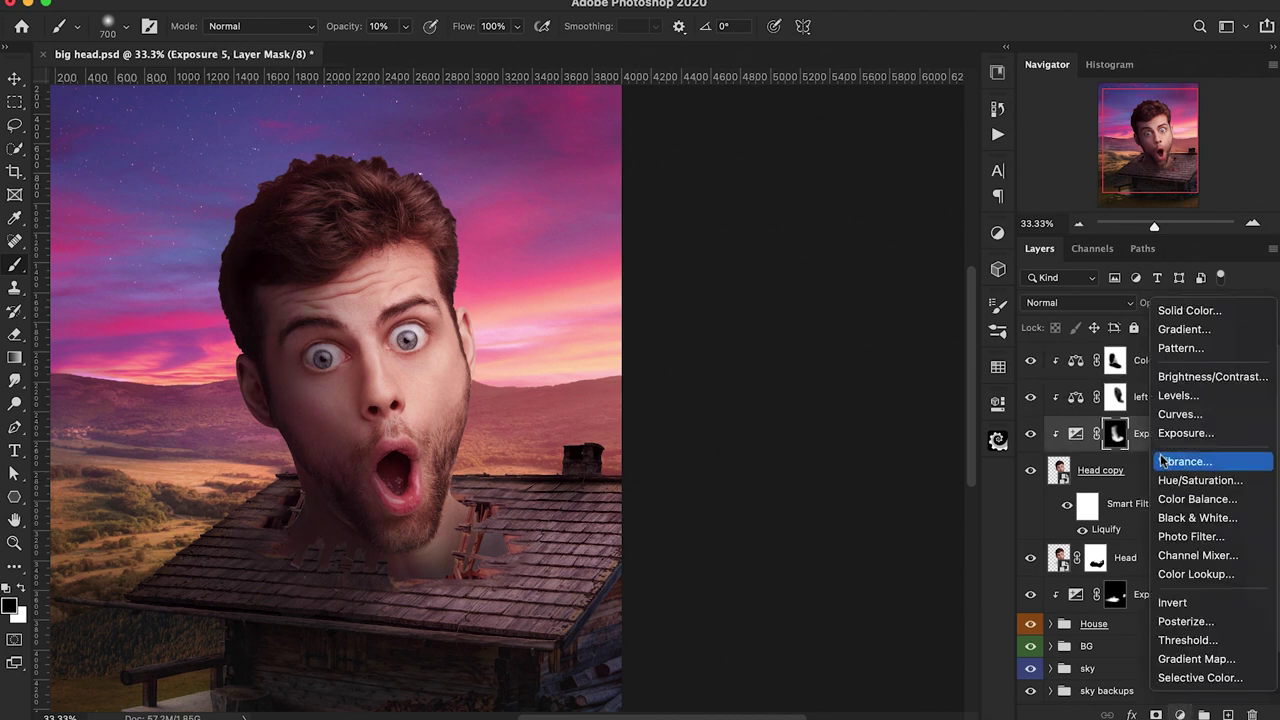
click(1165, 497)
drag(822, 497, 830, 497)
drag(821, 560, 826, 560)
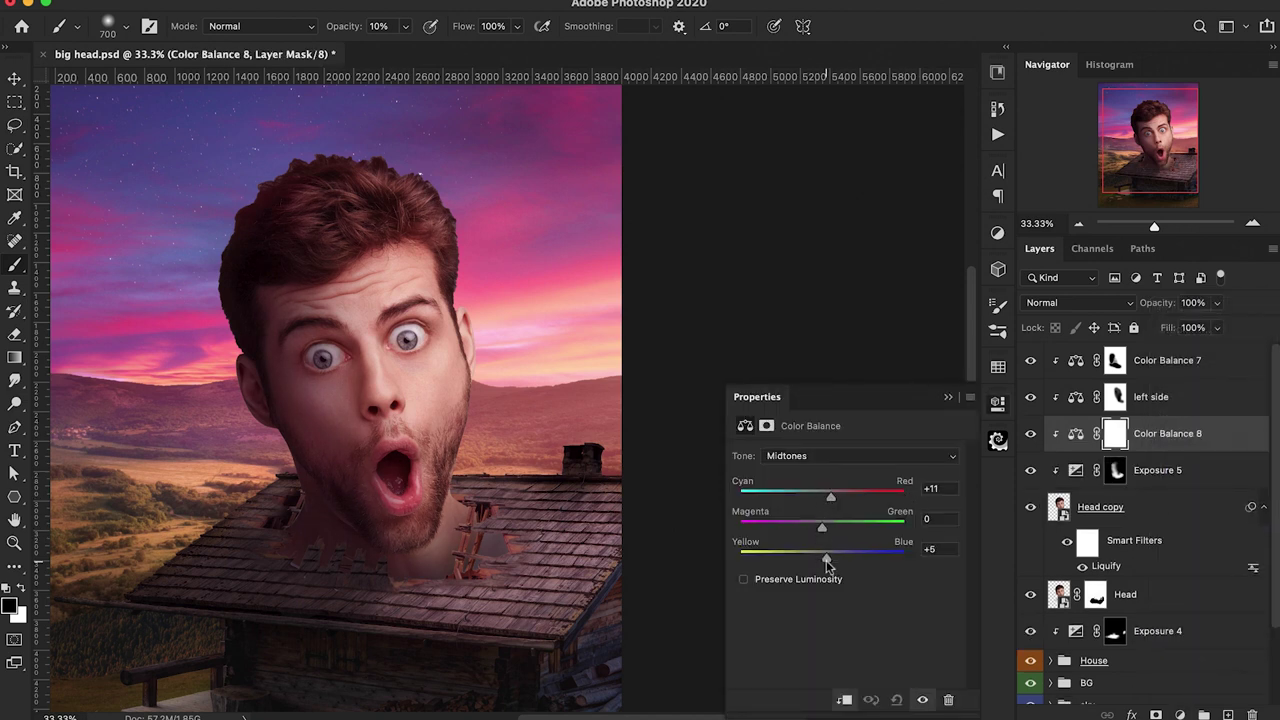
Set the Color Balance 8 shadows to cyan-red -4 and magenta-green -5, and shift them toward blue
drag(838, 499, 832, 500)
click(828, 456)
click(823, 441)
drag(822, 559, 819, 507)
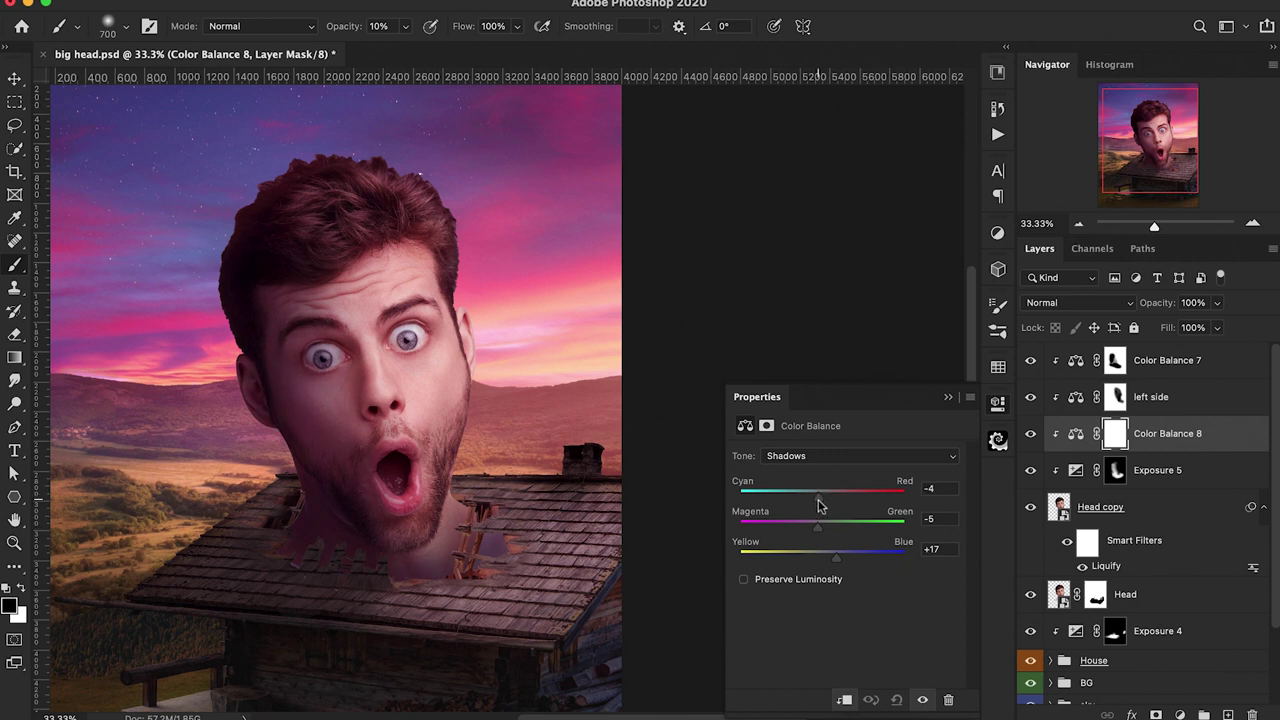
drag(830, 562, 823, 566)
click(948, 397)
Invert the Color Balance 8 mask and paint the effect onto the left side of the head with a 700 px white brush at 50% and 20% opacity
key(ctrl+i)
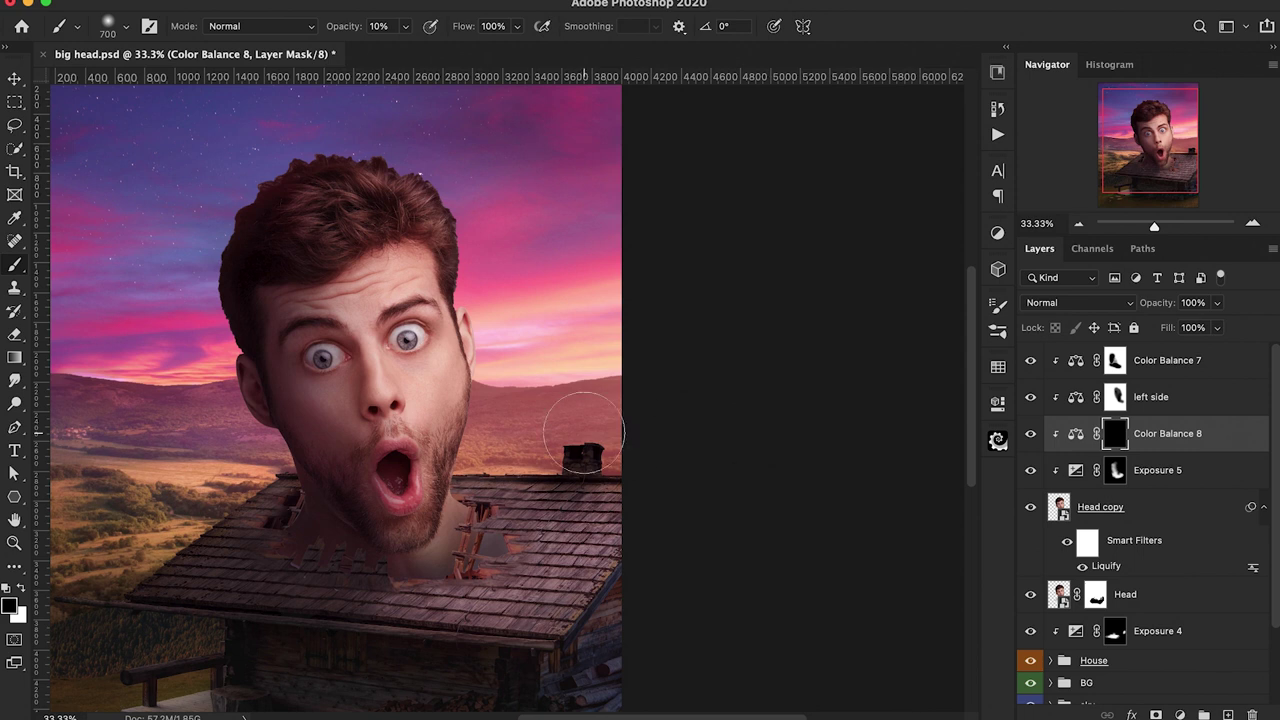
key(x)
key(5)
mouse_move(314, 418)
mouse_down()
mouse_move(329, 544)
mouse_move(286, 396)
mouse_move(276, 301)
mouse_move(259, 333)
mouse_move(262, 487)
mouse_move(236, 247)
mouse_up()
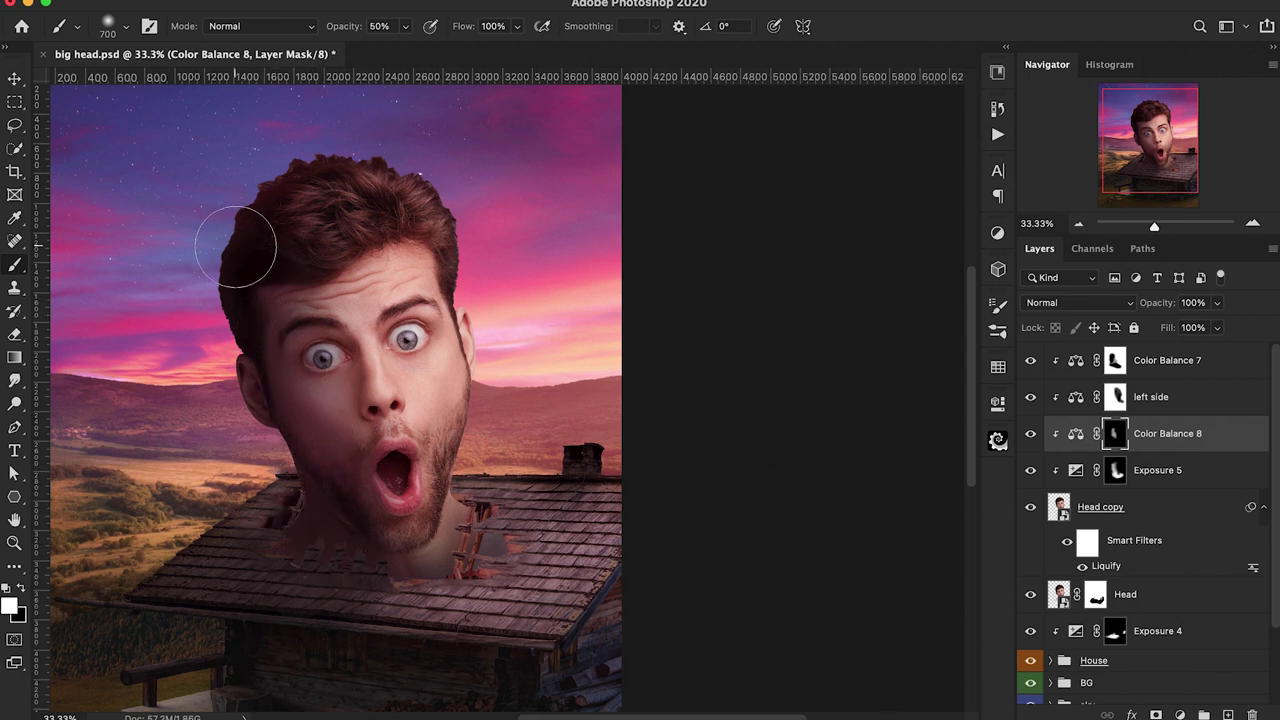
key(x)
key(2)
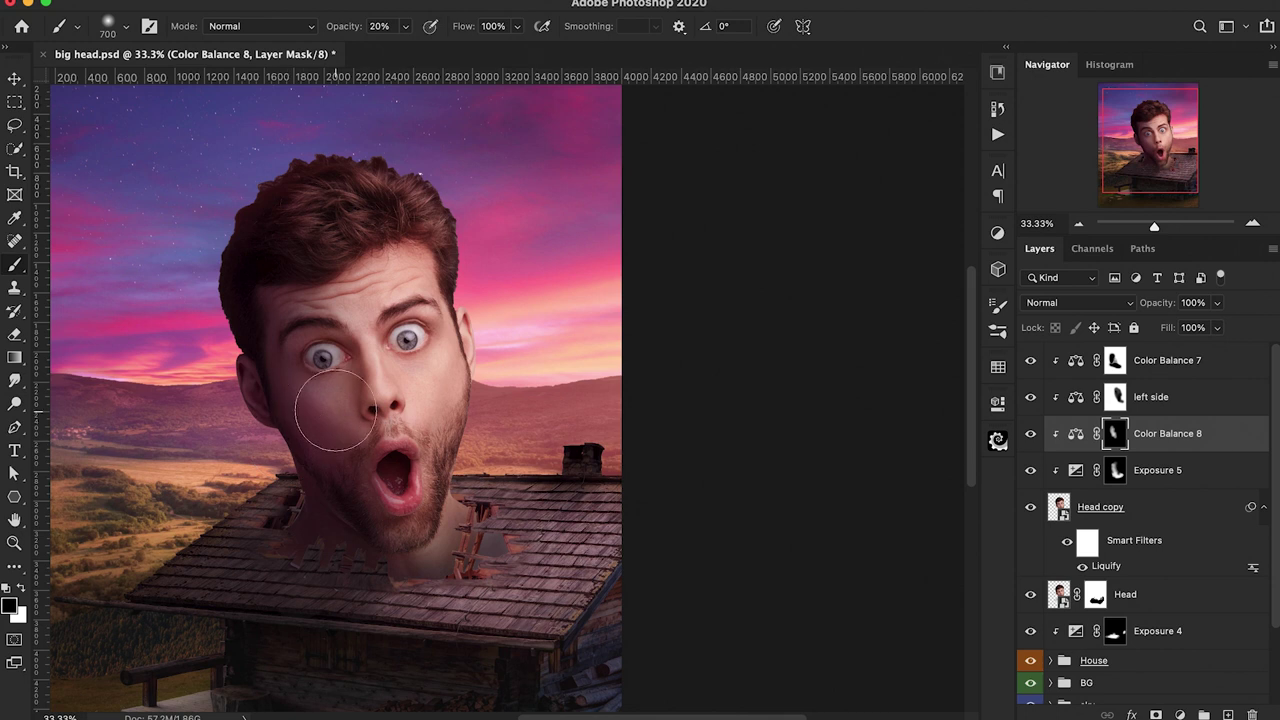
key(x)
mouse_move(360, 582)
mouse_down()
mouse_move(293, 464)
mouse_move(277, 542)
mouse_move(423, 580)
mouse_move(409, 553)
mouse_move(427, 560)
mouse_move(465, 534)
mouse_move(334, 601)
mouse_move(307, 509)
mouse_move(255, 560)
mouse_up()
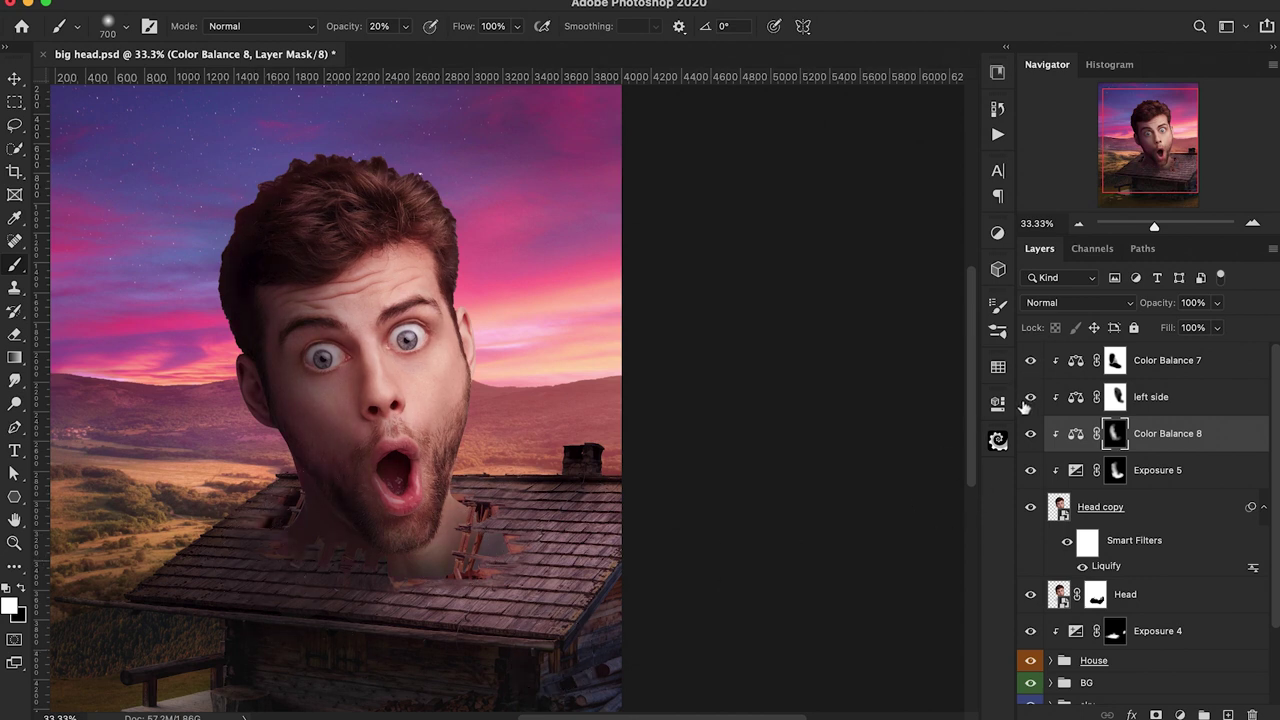
Mask the left side color shift off the lower jaw and neck with a black brush at 40% opacity
click(1114, 397)
key(x)
key(4)
mouse_move(320, 530)
mouse_down()
mouse_move(300, 540)
mouse_move(288, 500)
mouse_move(359, 588)
mouse_move(319, 532)
mouse_move(288, 568)
mouse_move(267, 562)
mouse_move(275, 570)
mouse_up()
scroll(720, 543, left, 2)
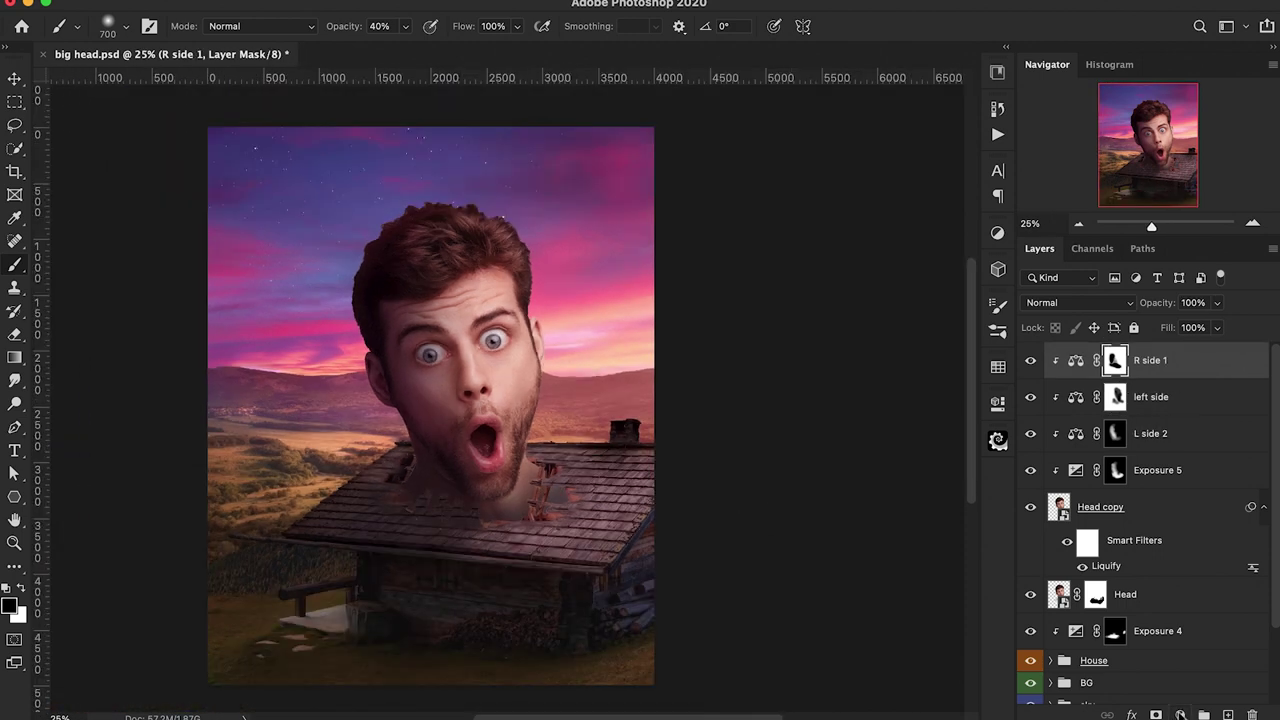
Add a Color Balance adjustment clipped above the R side 1 layer with midtones at yellow-blue -26
click(1180, 715)
click(1183, 499)
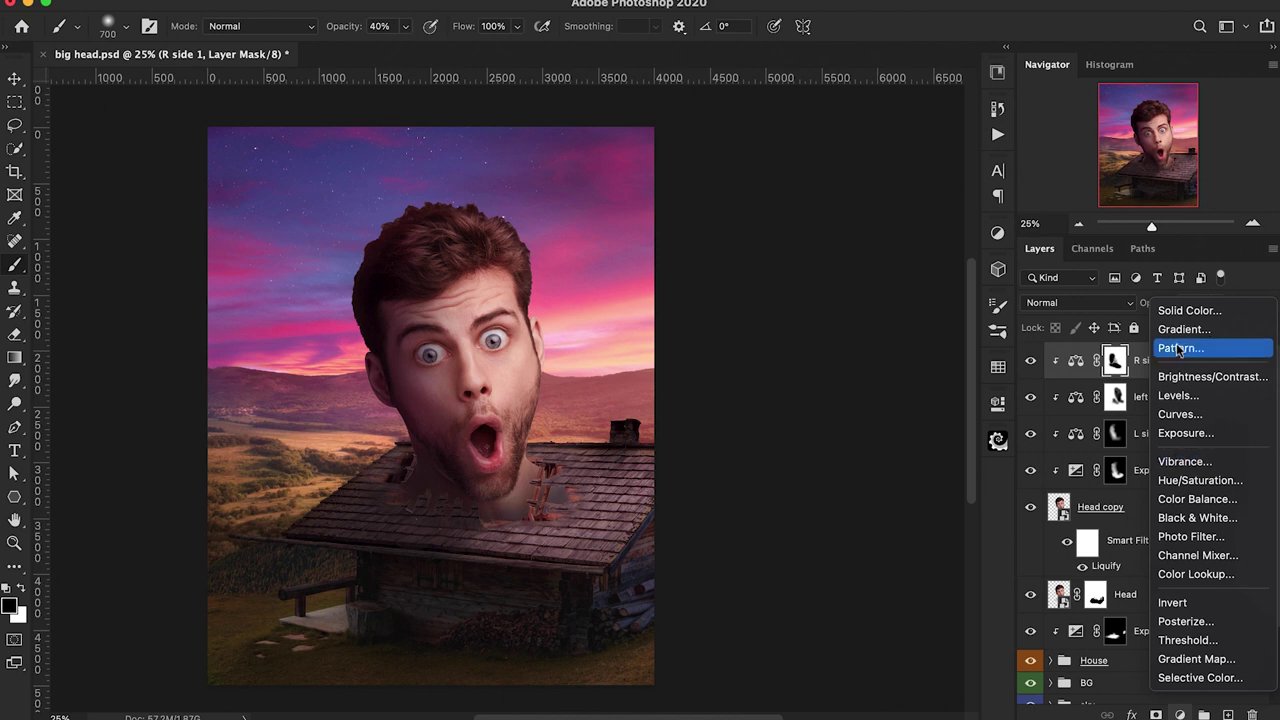
click(1190, 499)
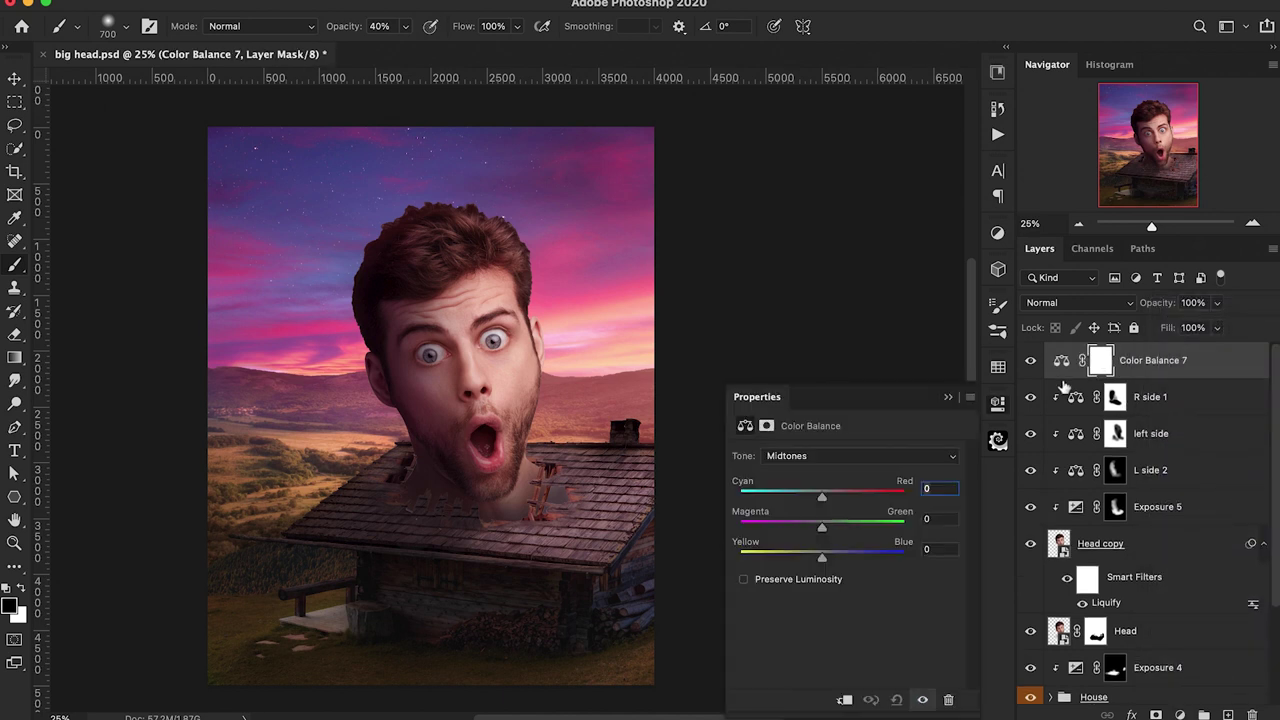
alt+click(1063, 386)
drag(821, 563, 801, 563)
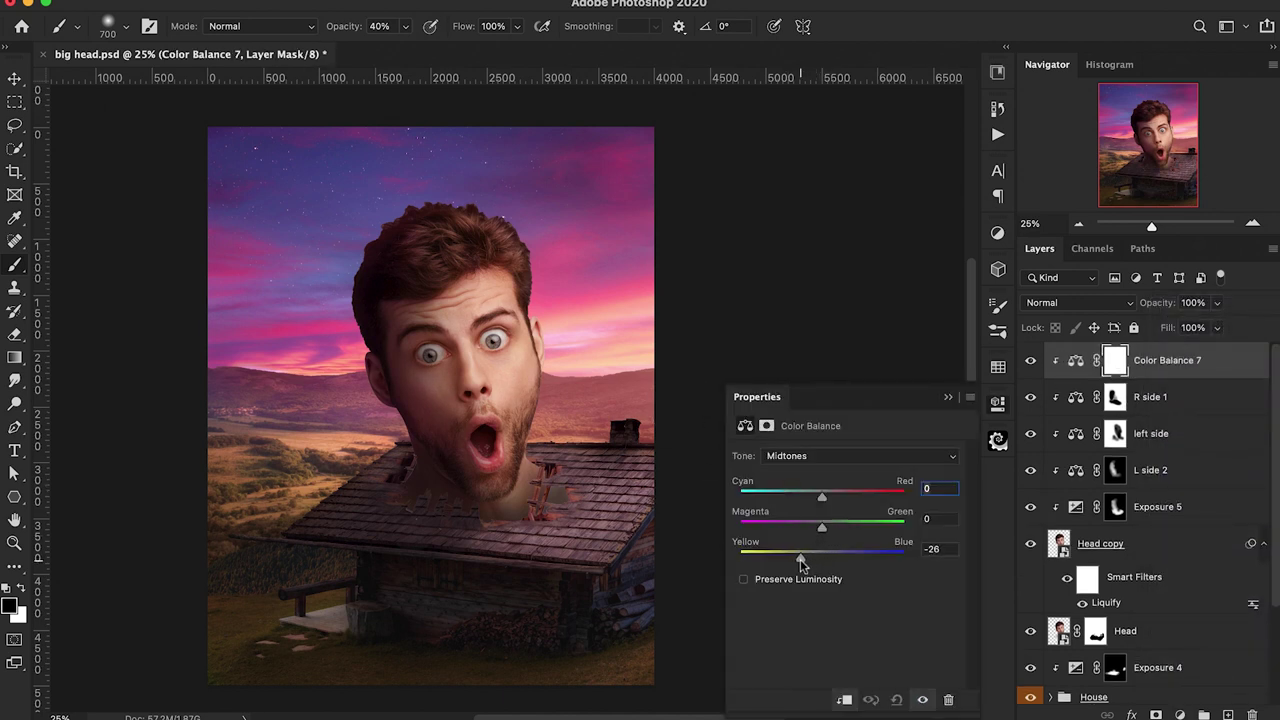
Set the Color Balance 7 shadows to cyan-red +2 and yellow-blue -3
click(815, 455)
click(815, 437)
drag(824, 563, 819, 563)
drag(822, 496, 826, 496)
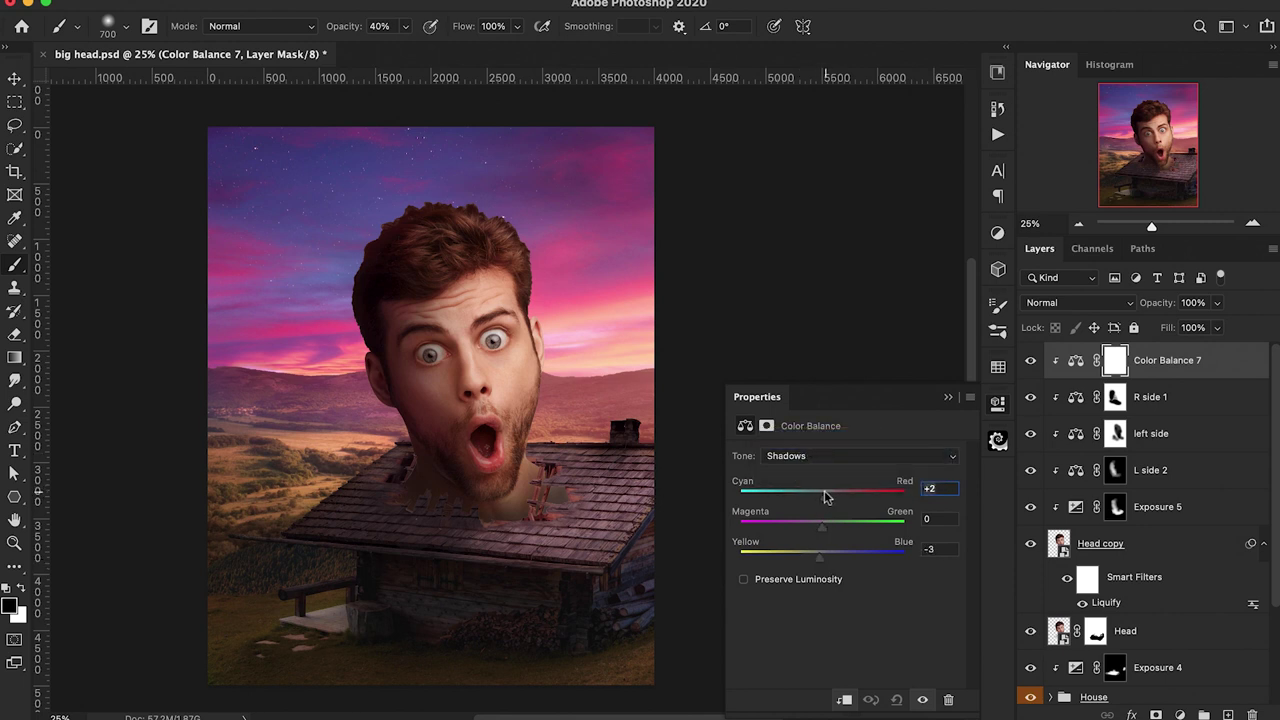
click(818, 457)
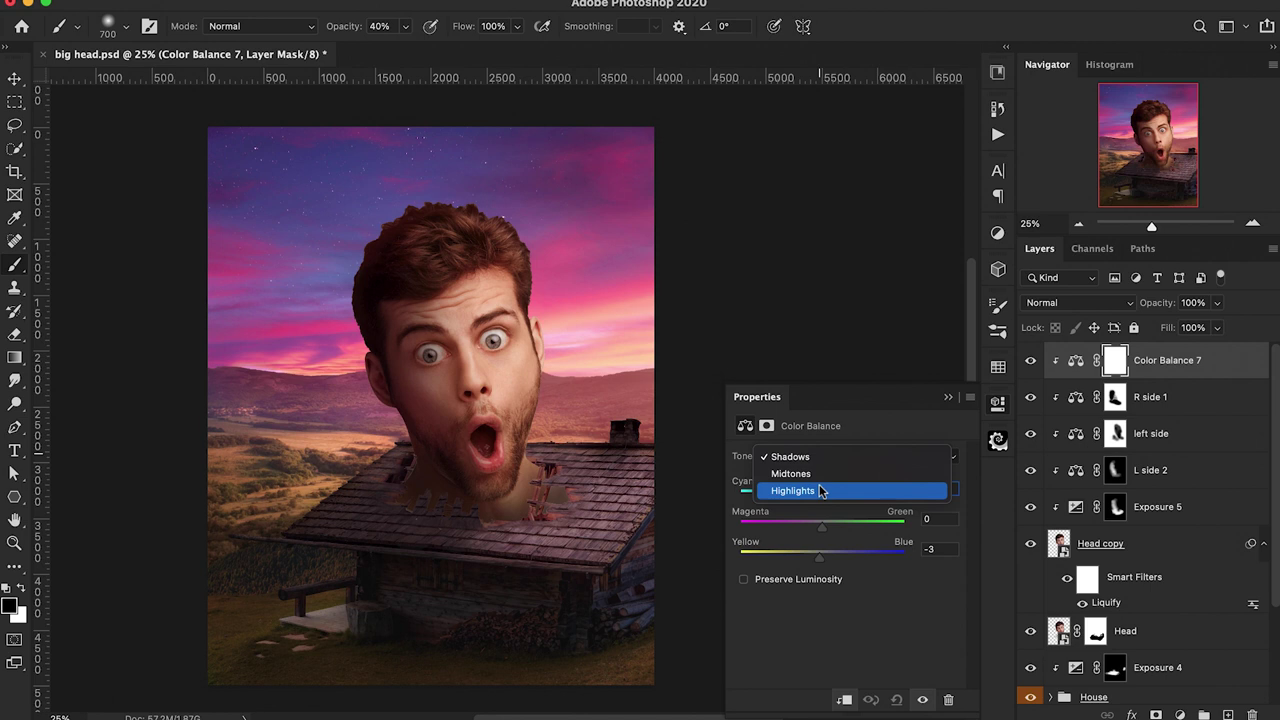
click(951, 398)
click(947, 398)
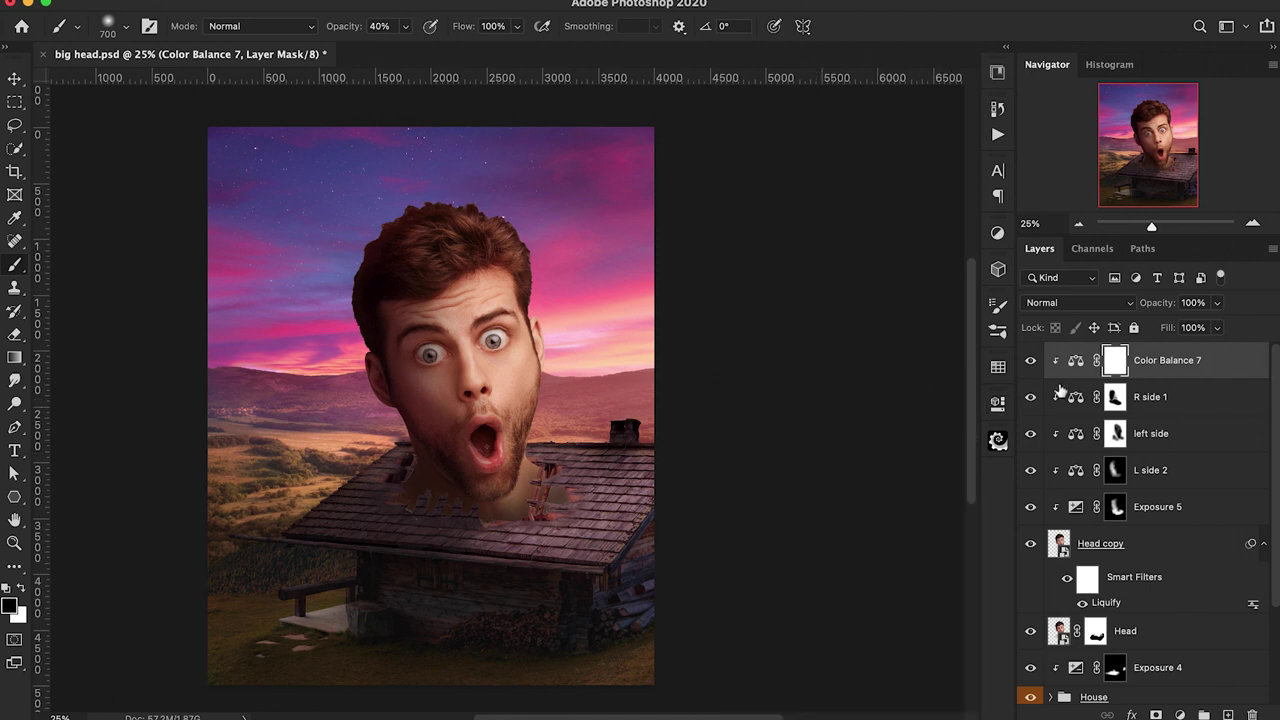
Invert the Color Balance 7 mask and paint the warm tint onto the right cheek, jaw and neck with a 700 px white brush at 30% opacity
key(ctrl+i)
key(x)
key(3)
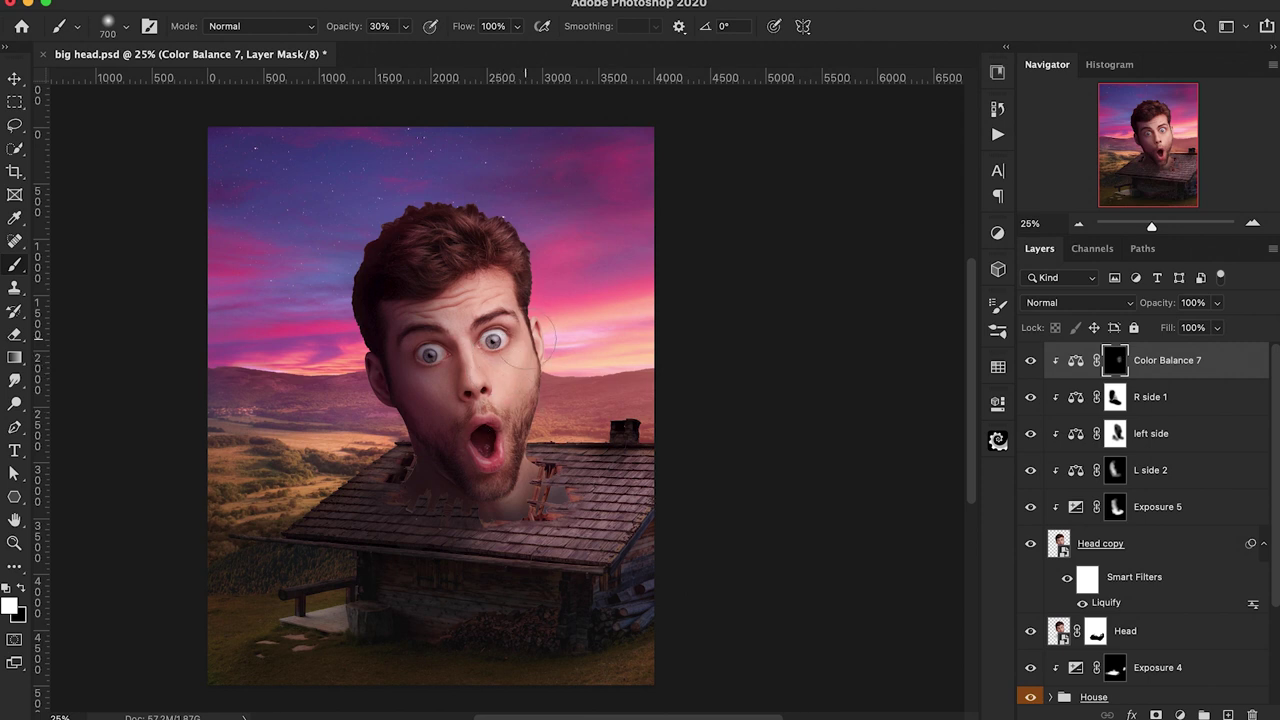
mouse_move(468, 368)
mouse_down()
mouse_move(492, 444)
mouse_move(429, 398)
mouse_move(463, 439)
mouse_move(574, 507)
mouse_up()
mouse_move(495, 400)
mouse_down()
mouse_move(465, 475)
mouse_move(425, 490)
mouse_move(540, 545)
mouse_up()
key(5)
key(ctrl+plus)
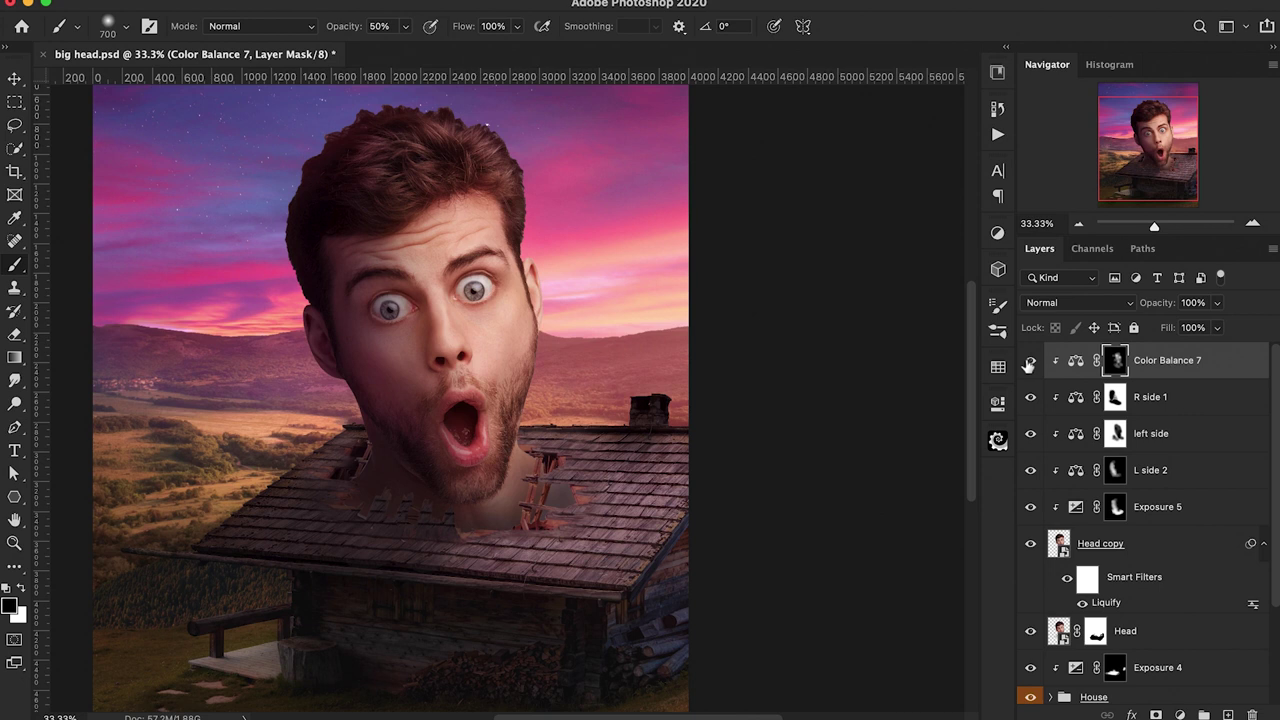
Compare the face with and without the Color Balance 7 adjustment
click(1030, 361)
click(1029, 362)
click(1029, 364)
click(1029, 364)
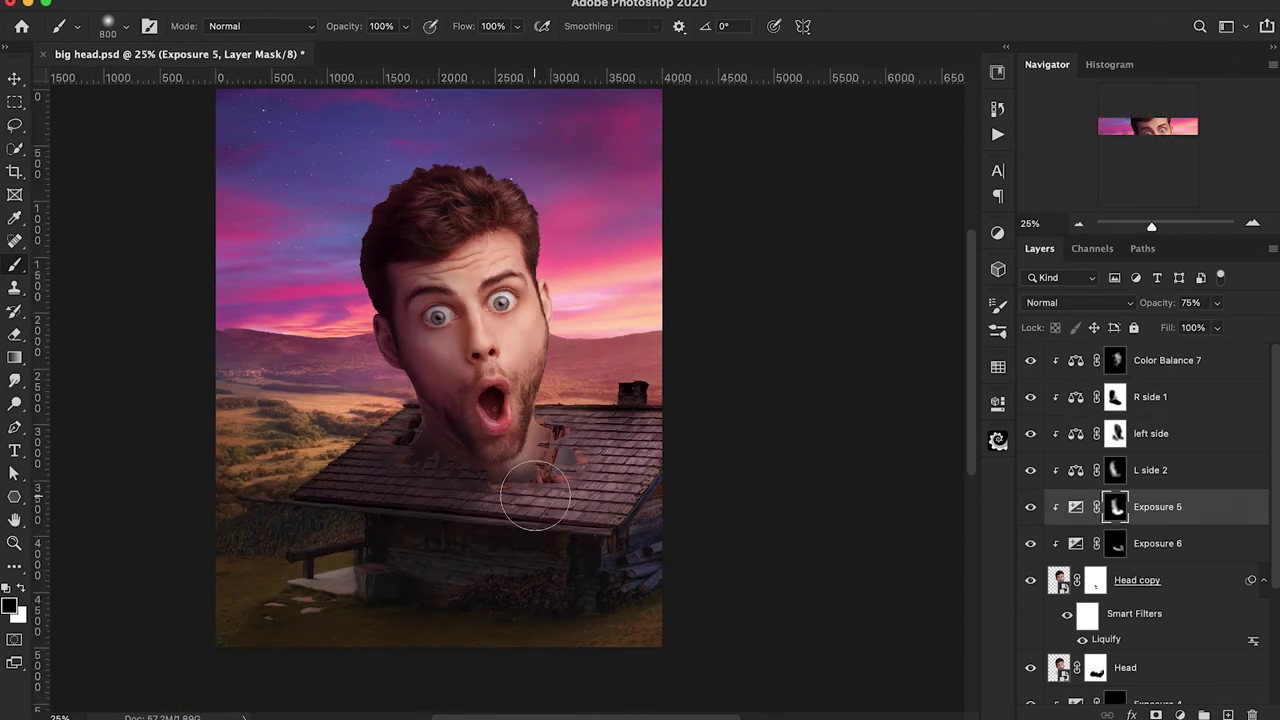
Refine the Exposure 5 mask around the chin and neck with an 800 px brush at 30% and 10% opacity, mainly in black
key(x)
drag(535, 497, 545, 443)
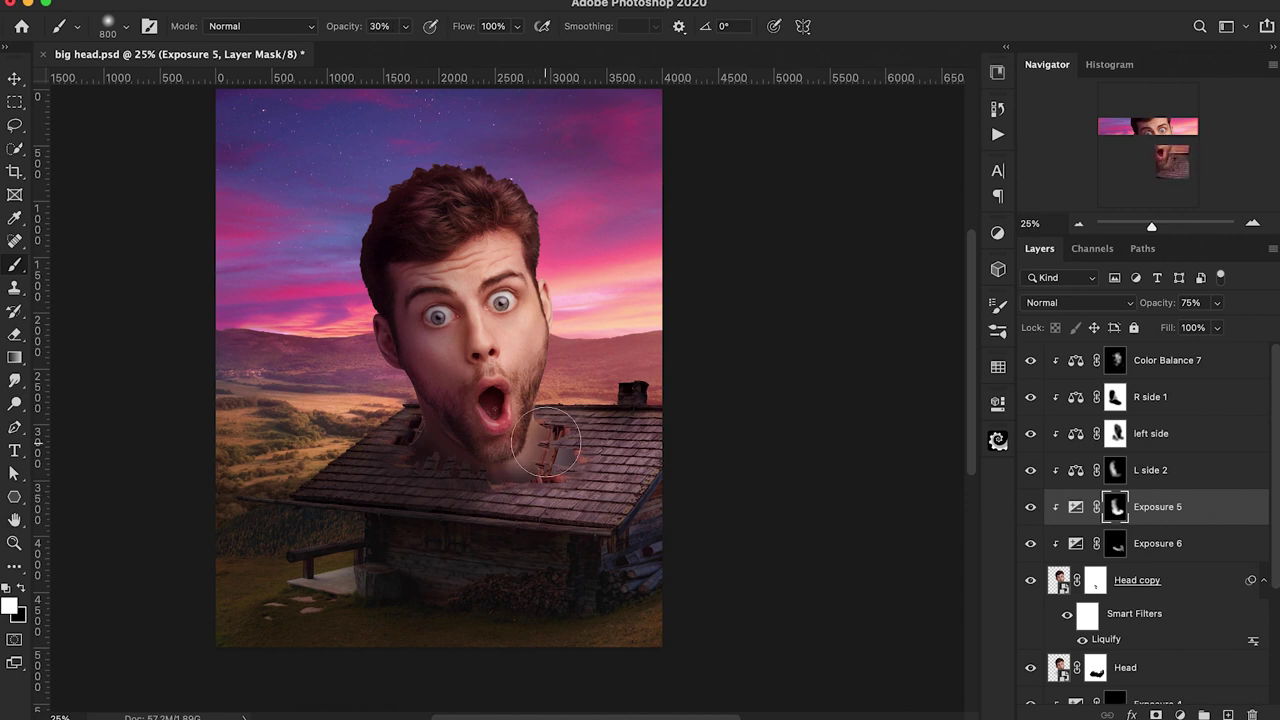
key(x)
click(546, 442)
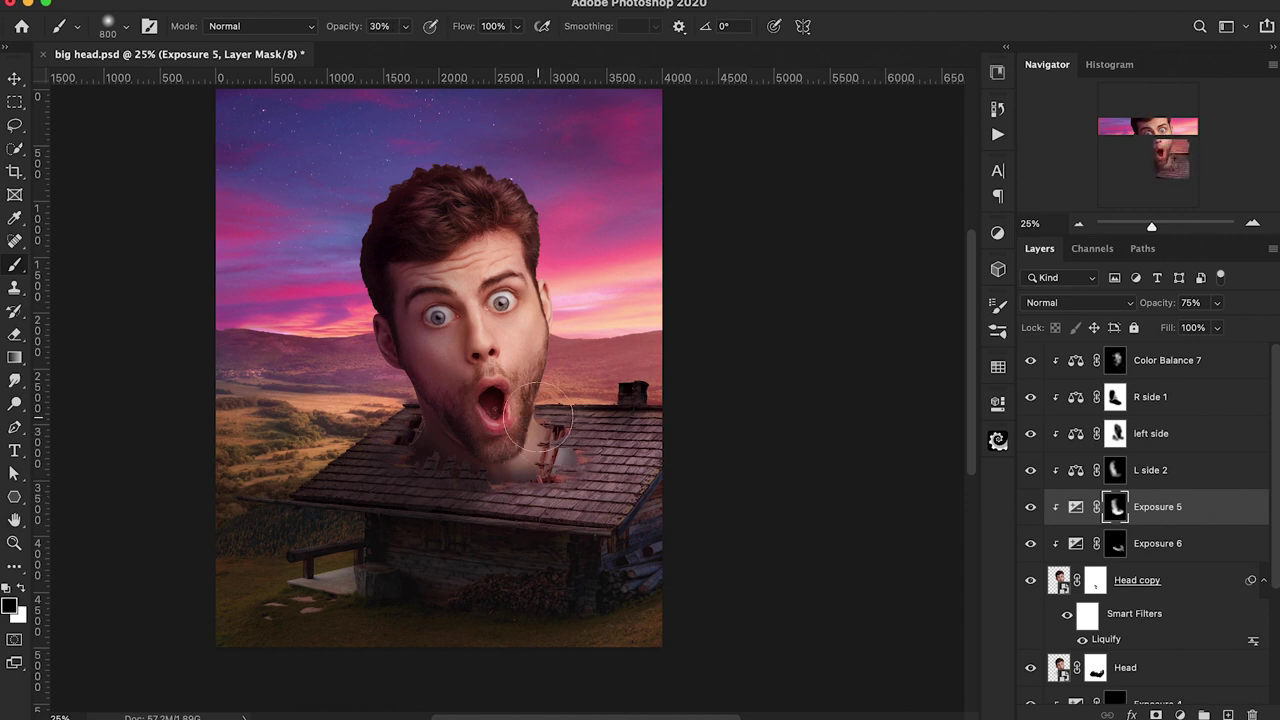
click(510, 460)
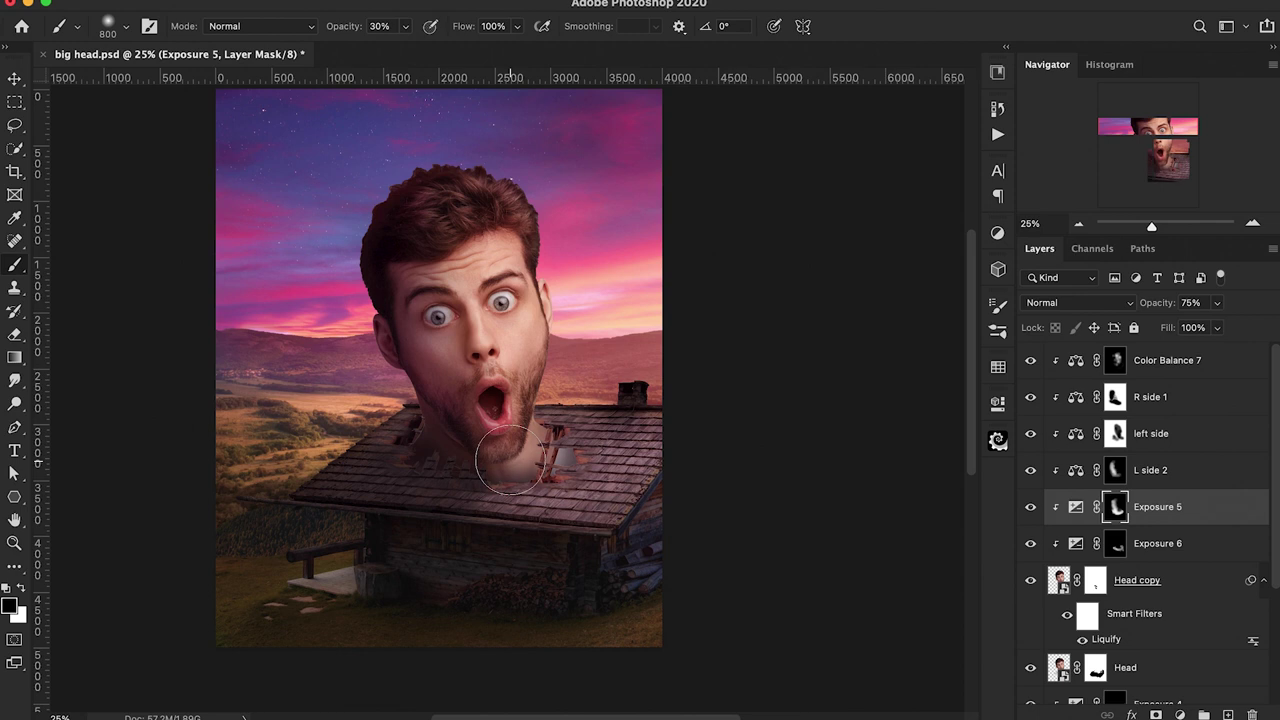
click(528, 470)
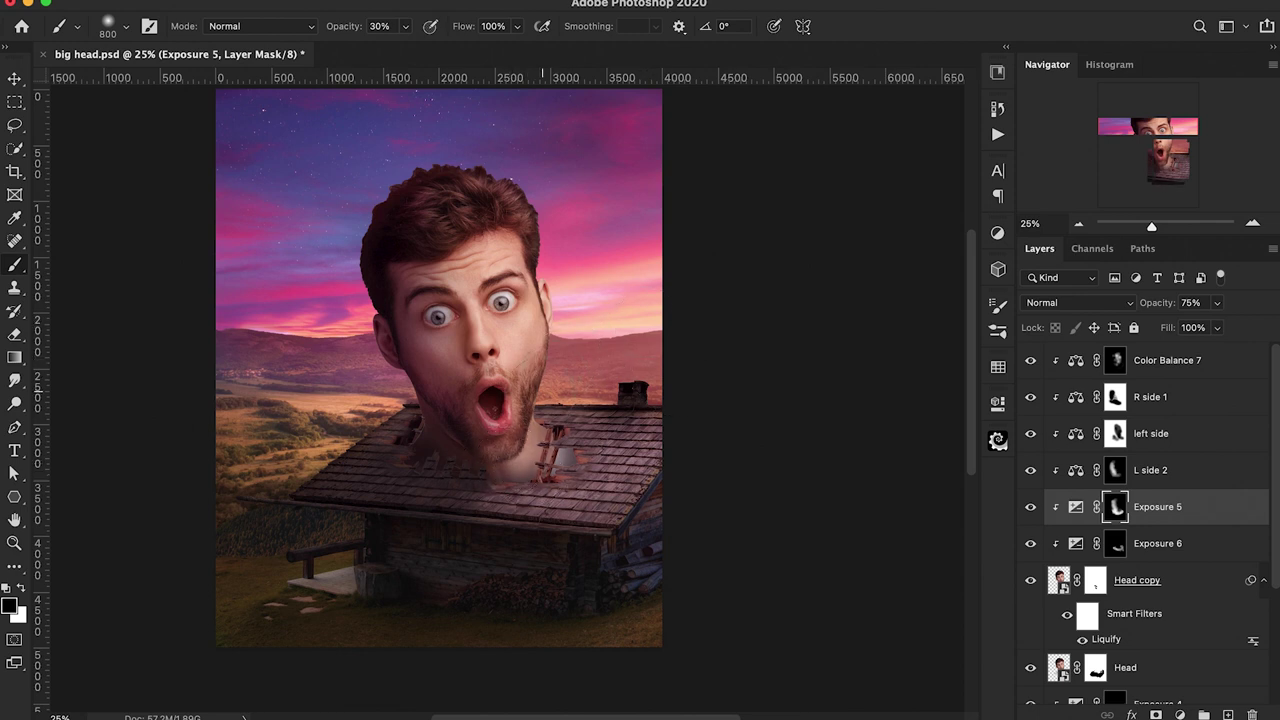
key(1)
mouse_move(458, 460)
mouse_down()
mouse_move(414, 448)
mouse_move(484, 479)
mouse_move(384, 434)
mouse_move(405, 426)
mouse_move(394, 442)
mouse_move(465, 511)
mouse_move(470, 491)
mouse_move(517, 488)
mouse_up()
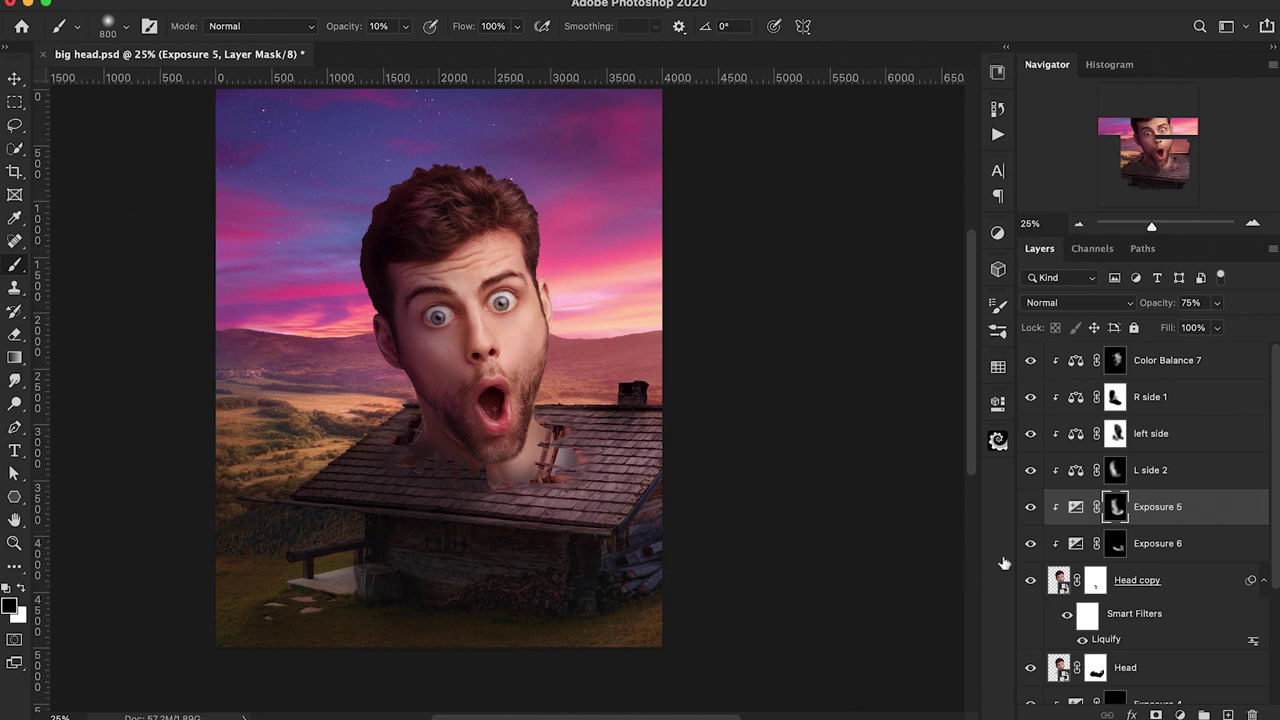
Add a Levels adjustment directly above the Exposure 6 layer and lower its output white level to darken the head
click(1114, 543)
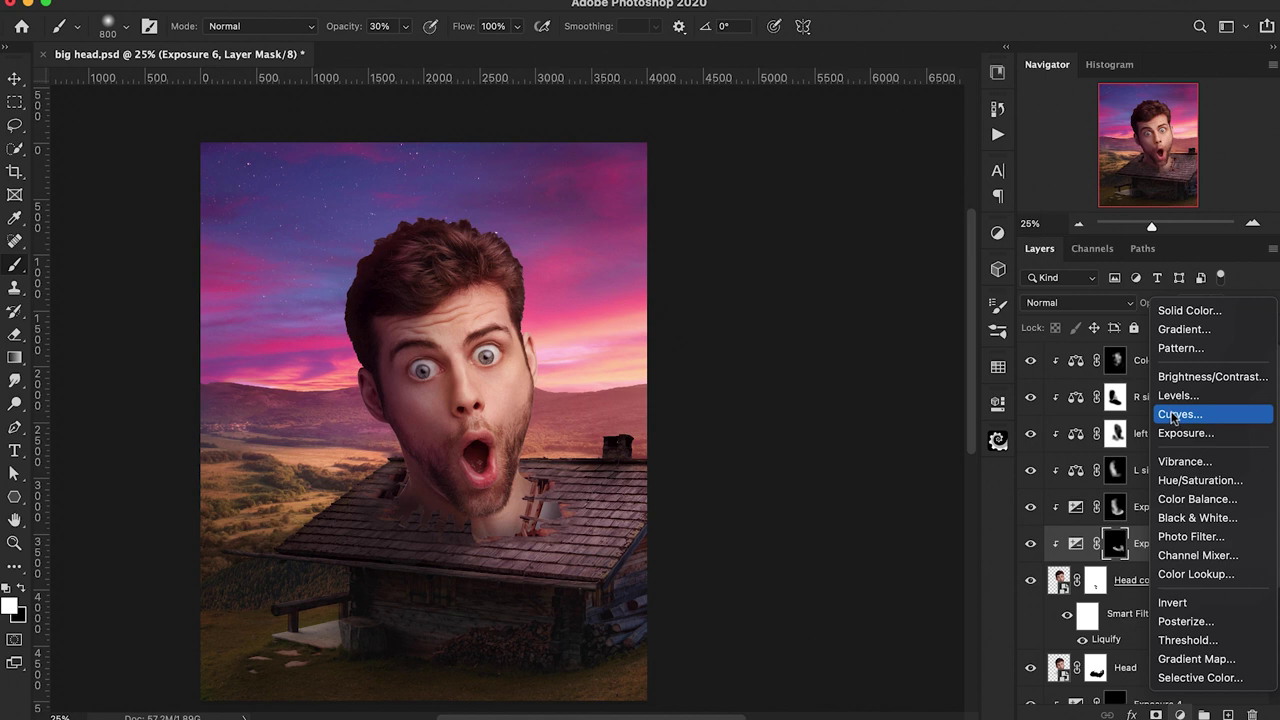
click(1173, 408)
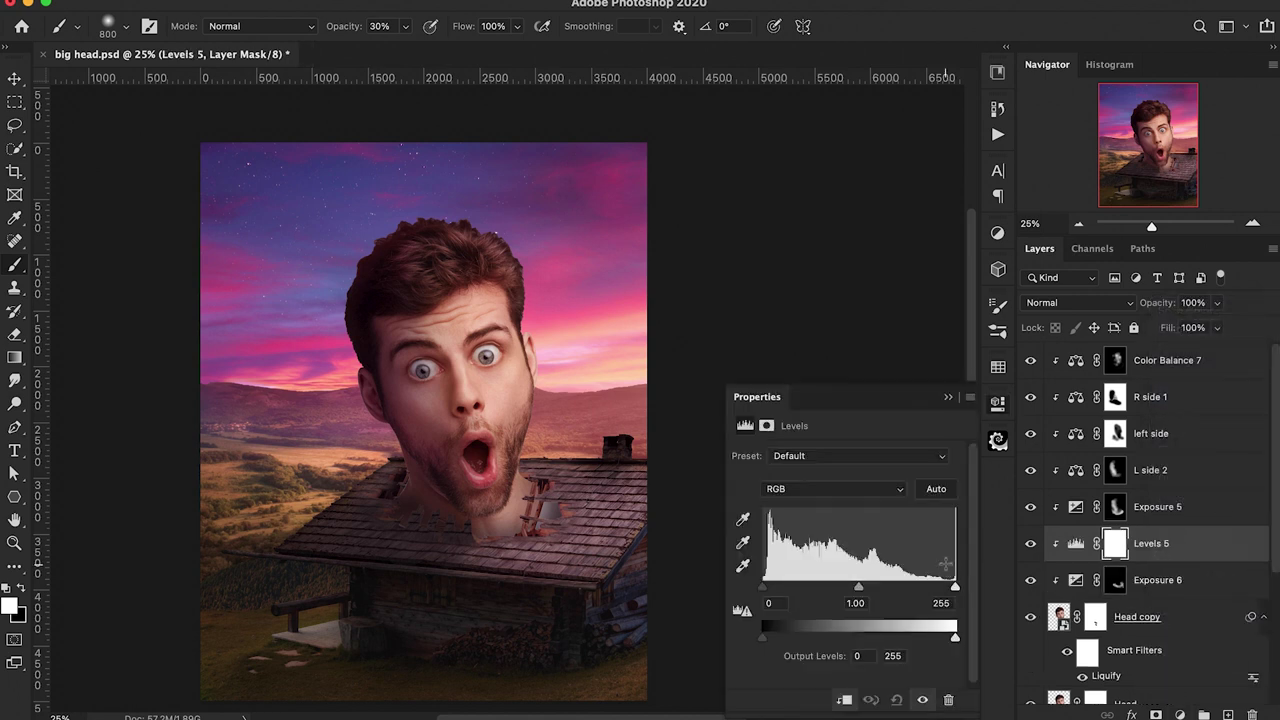
drag(955, 641, 917, 641)
click(946, 395)
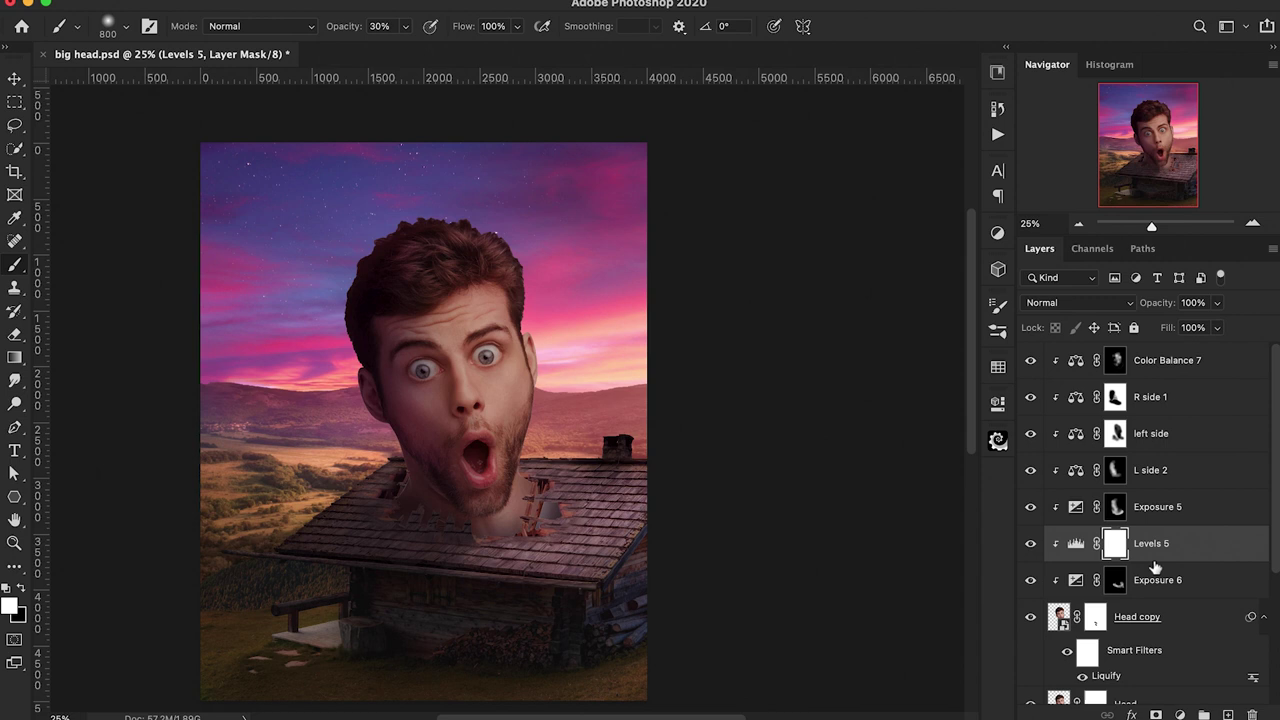
Invert the Levels 5 mask and paint the darkening onto the forehead and upper face with an 800 px white brush at 30% opacity
key(ctrl+i)
drag(480, 300, 494, 368)
drag(457, 295, 461, 365)
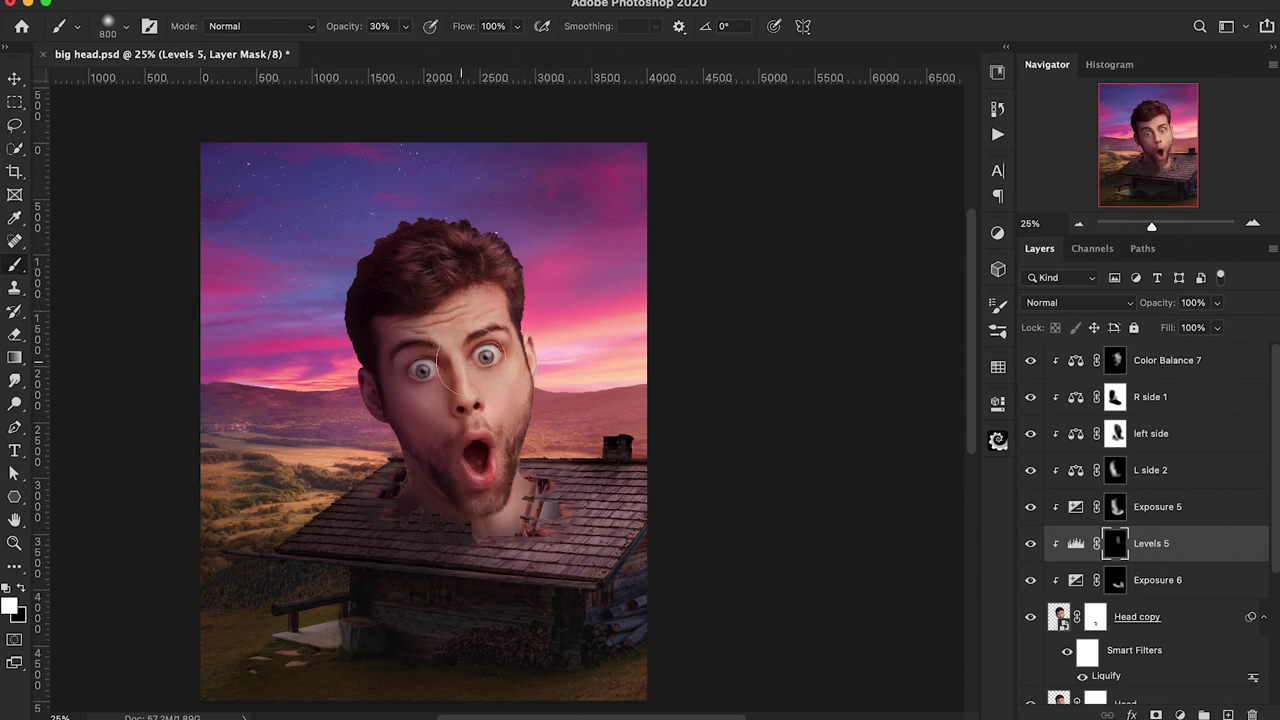
mouse_move(513, 300)
mouse_down()
mouse_move(522, 419)
mouse_move(508, 455)
mouse_move(498, 407)
mouse_up()
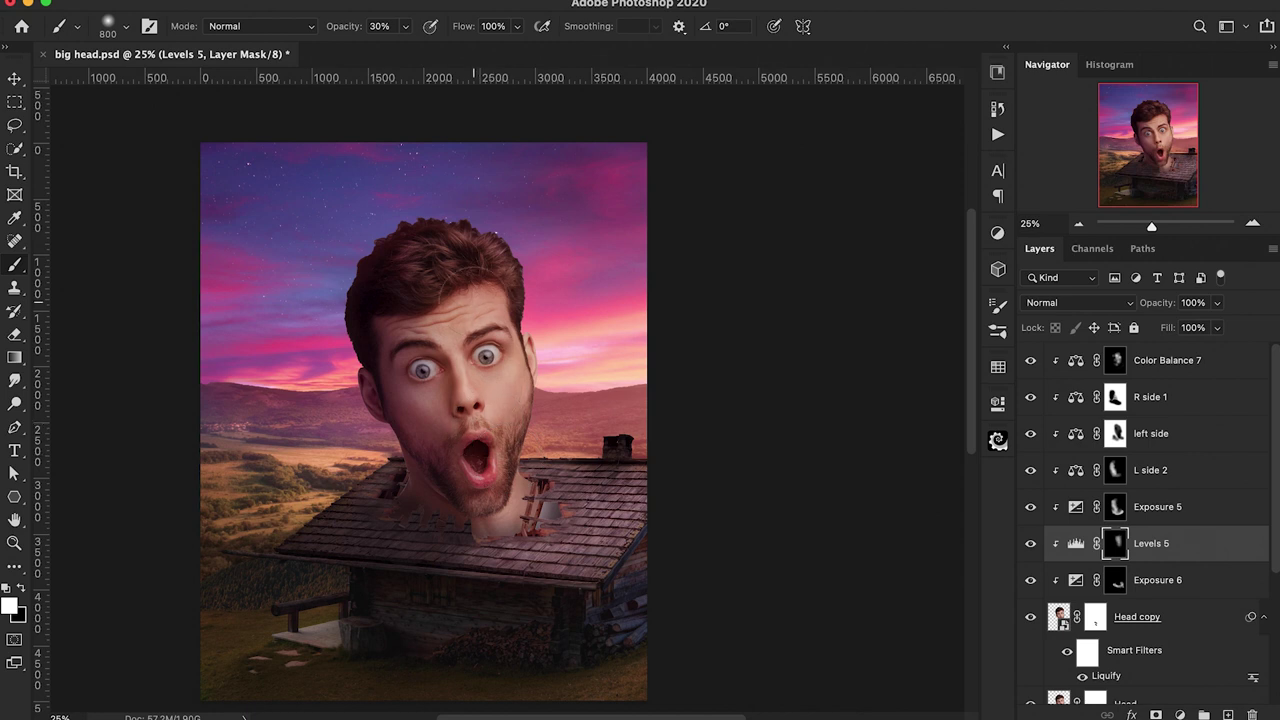
Reduce the brush to 80 px, switch it to black and set its opacity to 40% for refining the Levels 5 mask
key(bracketleft)
key(bracketleft)
key(bracketleft)
key(bracketleft)
key(bracketleft)
key(bracketleft)
key(x)
key(bracketleft)
key(bracketleft)
scroll(697, 524, right, 2)
scroll(697, 524, down, 2)
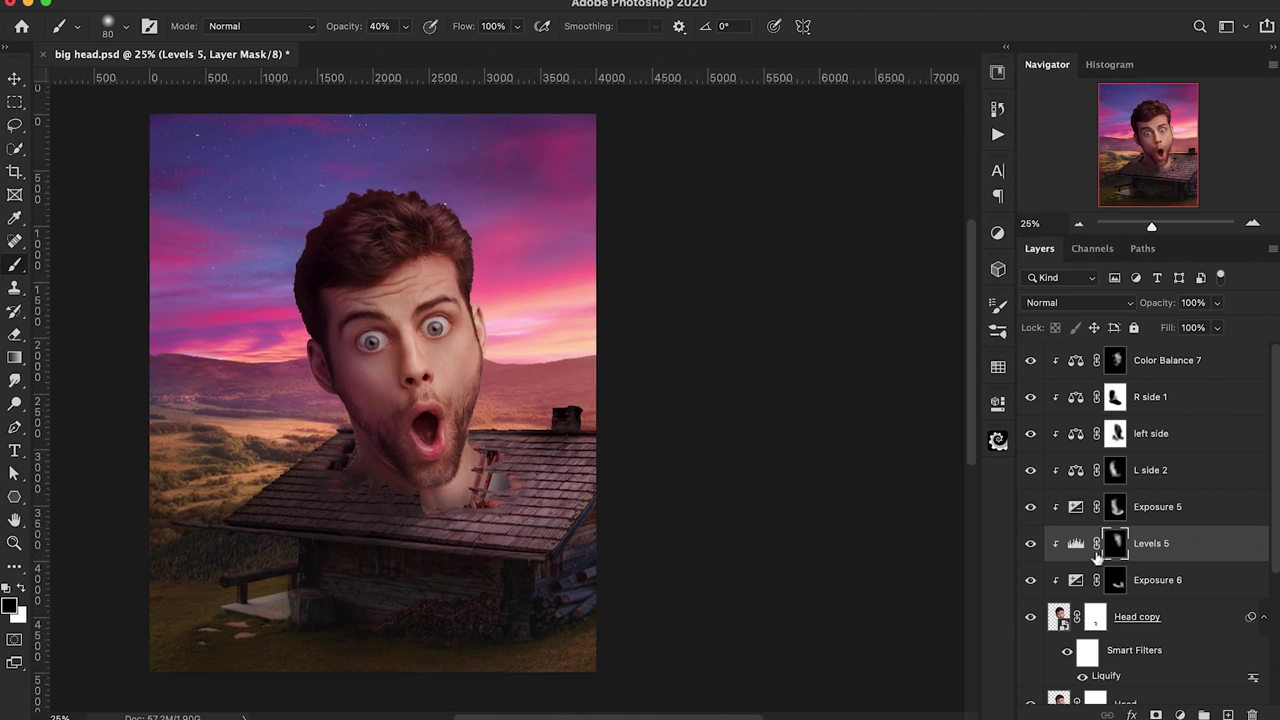
Group the Head and Head copy layers with all the adjustments above them up to Color Balance 7
click(1178, 614)
scroll(1196, 633, down, 2)
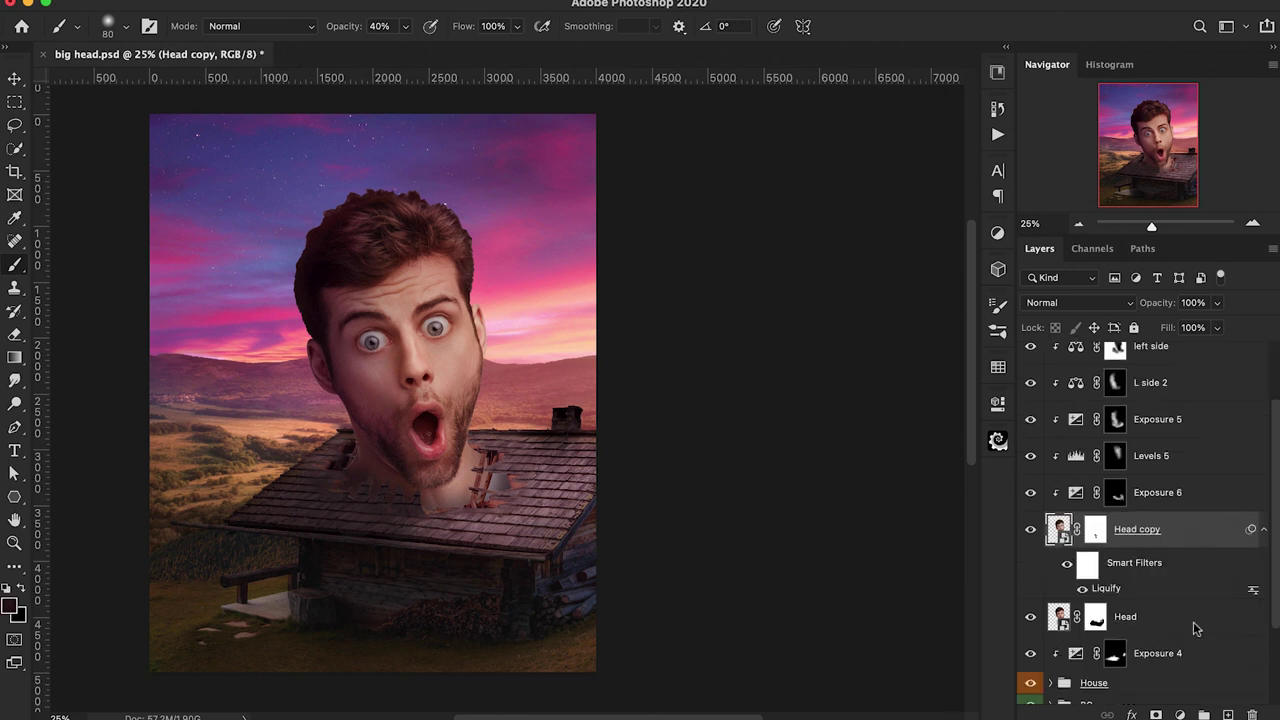
click(1196, 628)
scroll(1185, 580, up, 2)
shift+click(1210, 362)
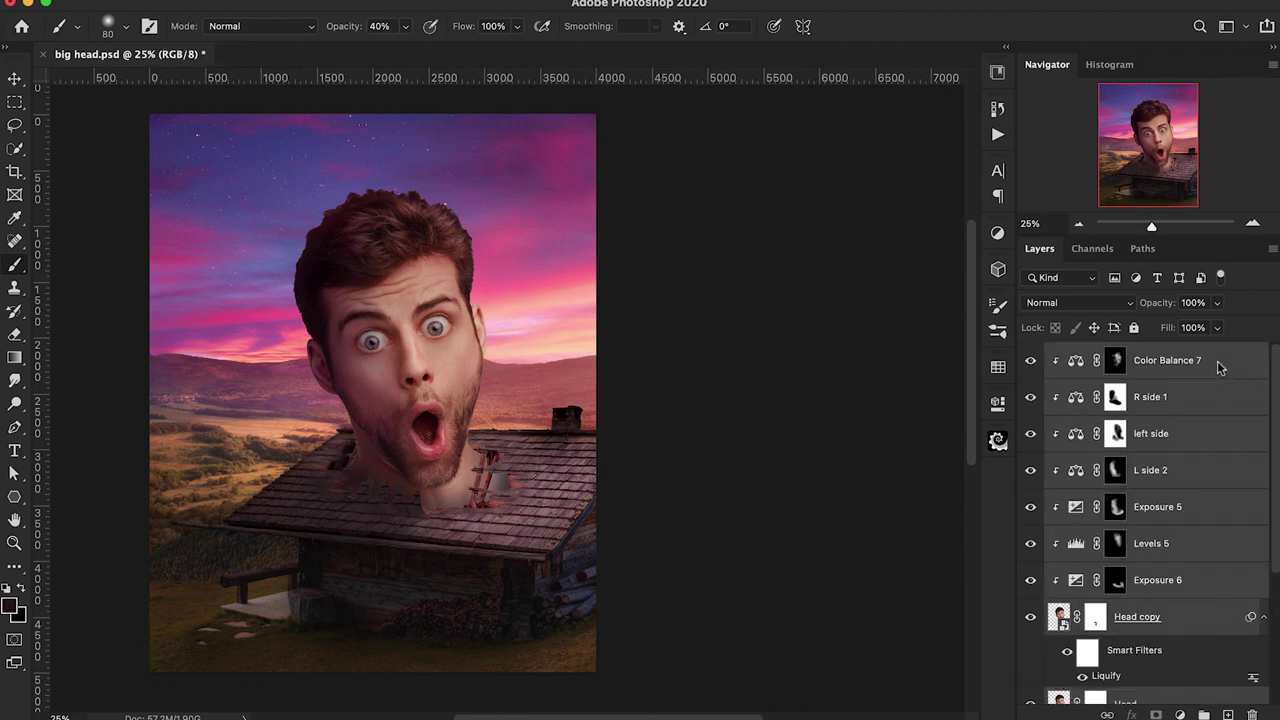
key(ctrl+g)
Rename the new group Head and give it a red color label
double_click(1097, 353)
text(Head)
key(Return)
right_click(1032, 356)
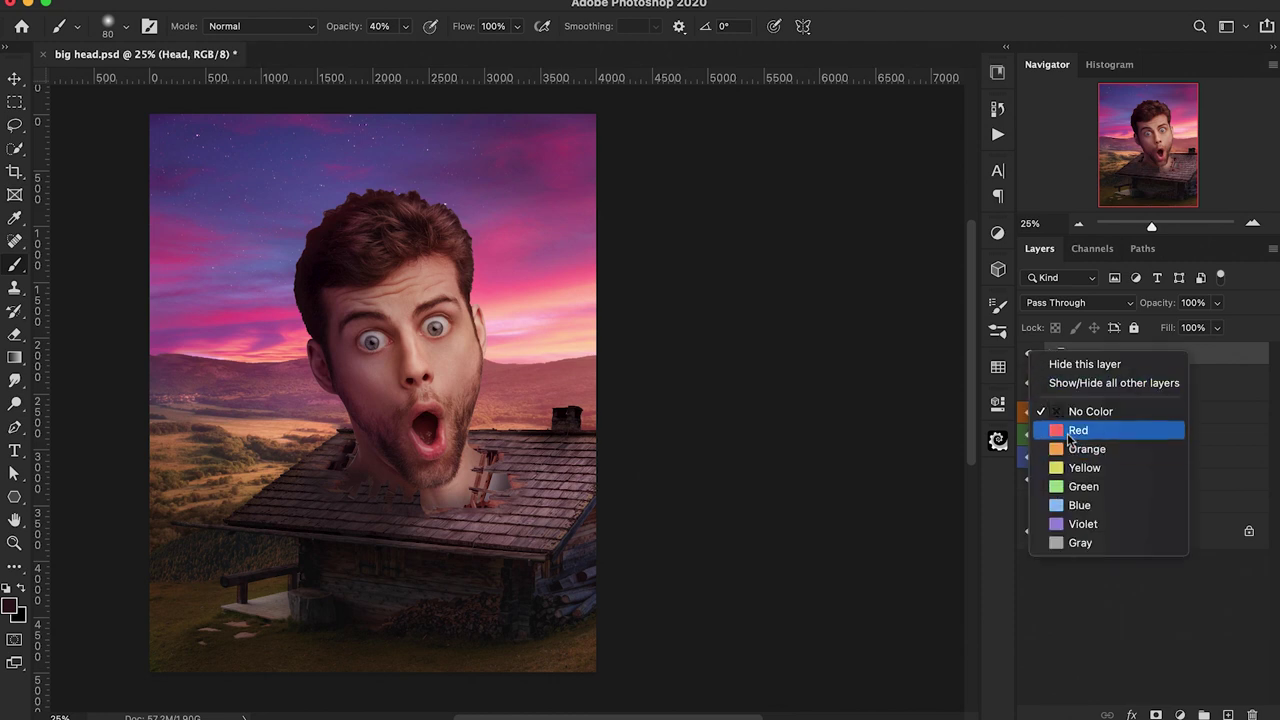
click(1078, 430)
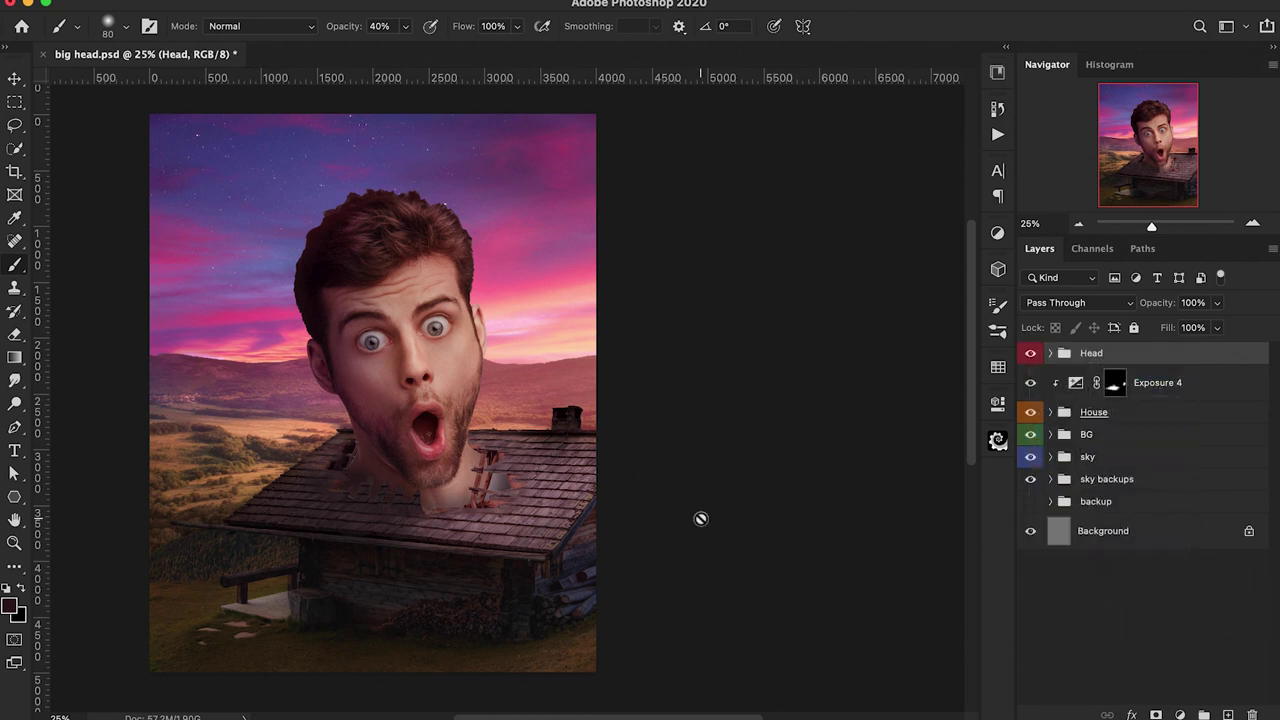
Add a Solid Color fill layer in orange #ff5400 above the BG group and set its blend mode to Linear Dodge (Add)
click(1174, 440)
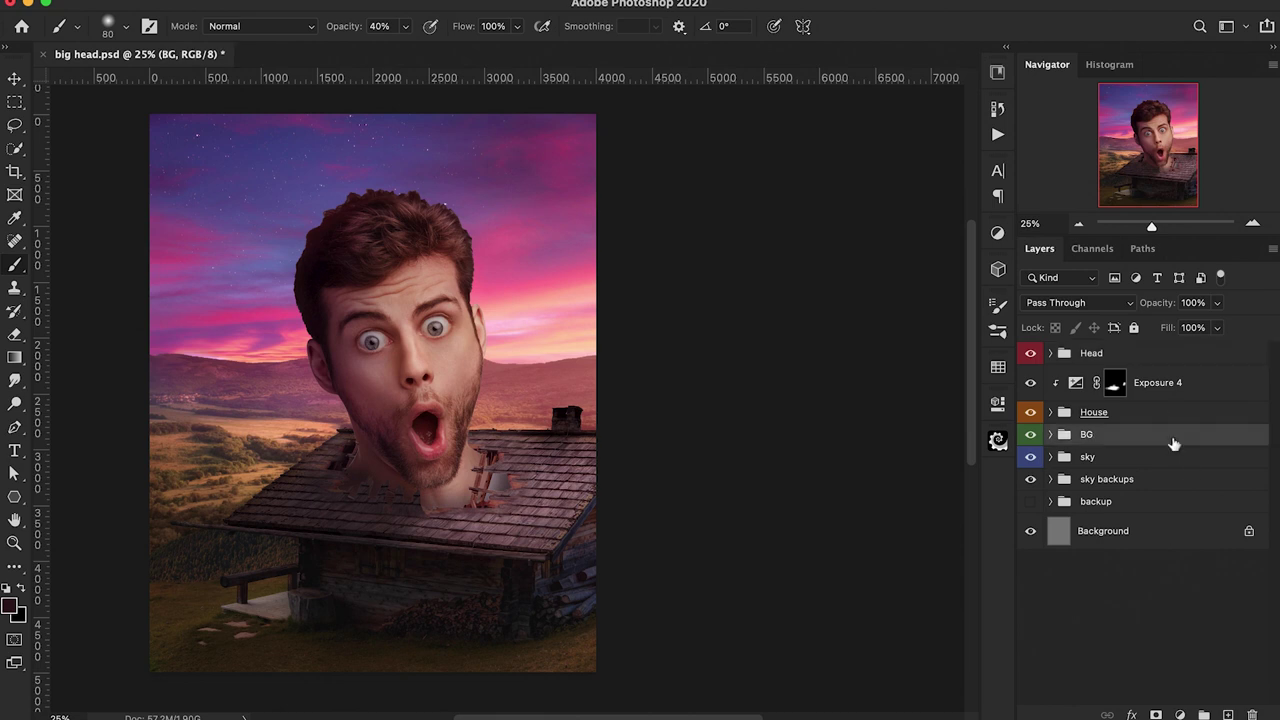
click(1180, 715)
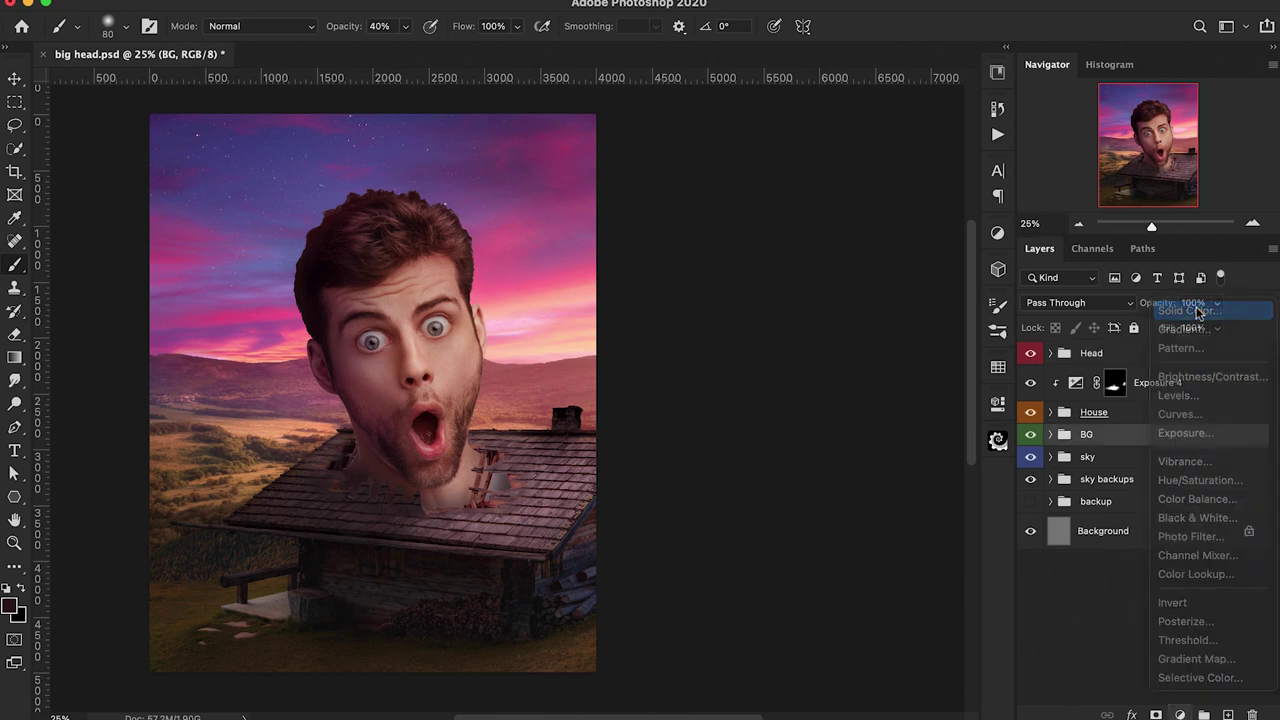
click(1192, 310)
click(1036, 252)
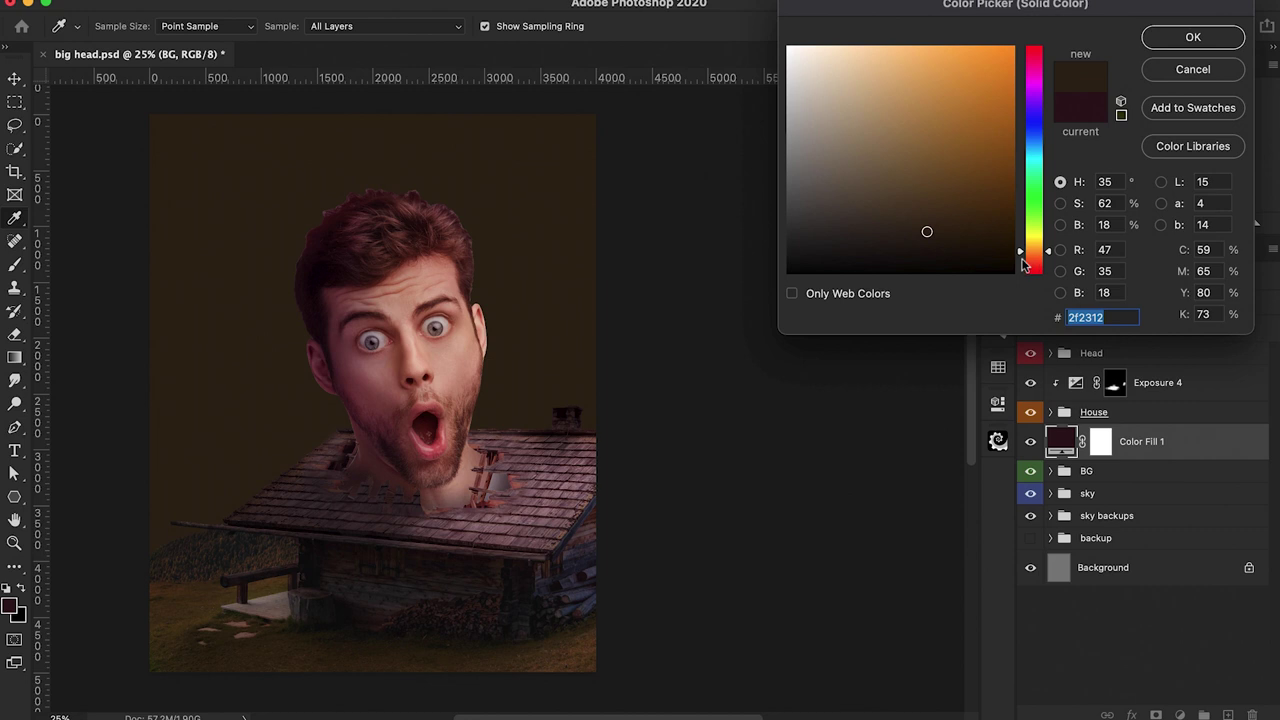
click(1031, 260)
drag(1001, 81, 1016, 44)
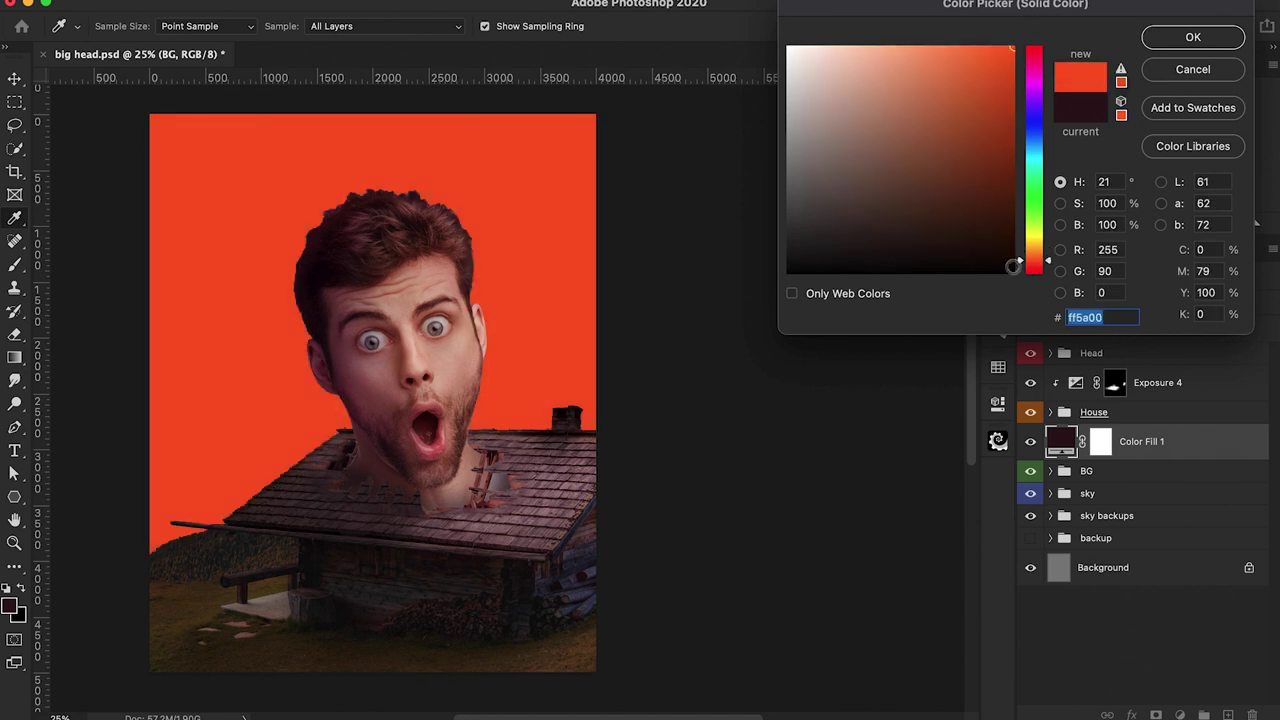
drag(1022, 262, 1023, 265)
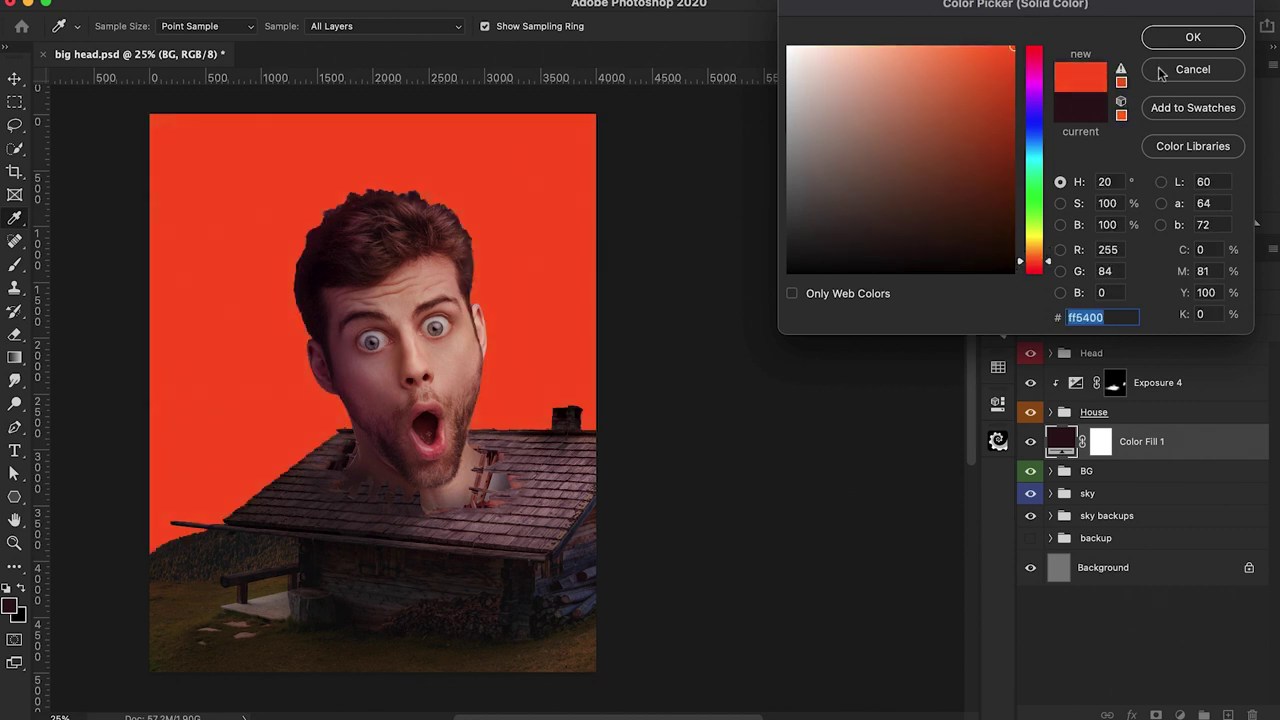
click(1185, 38)
click(1072, 302)
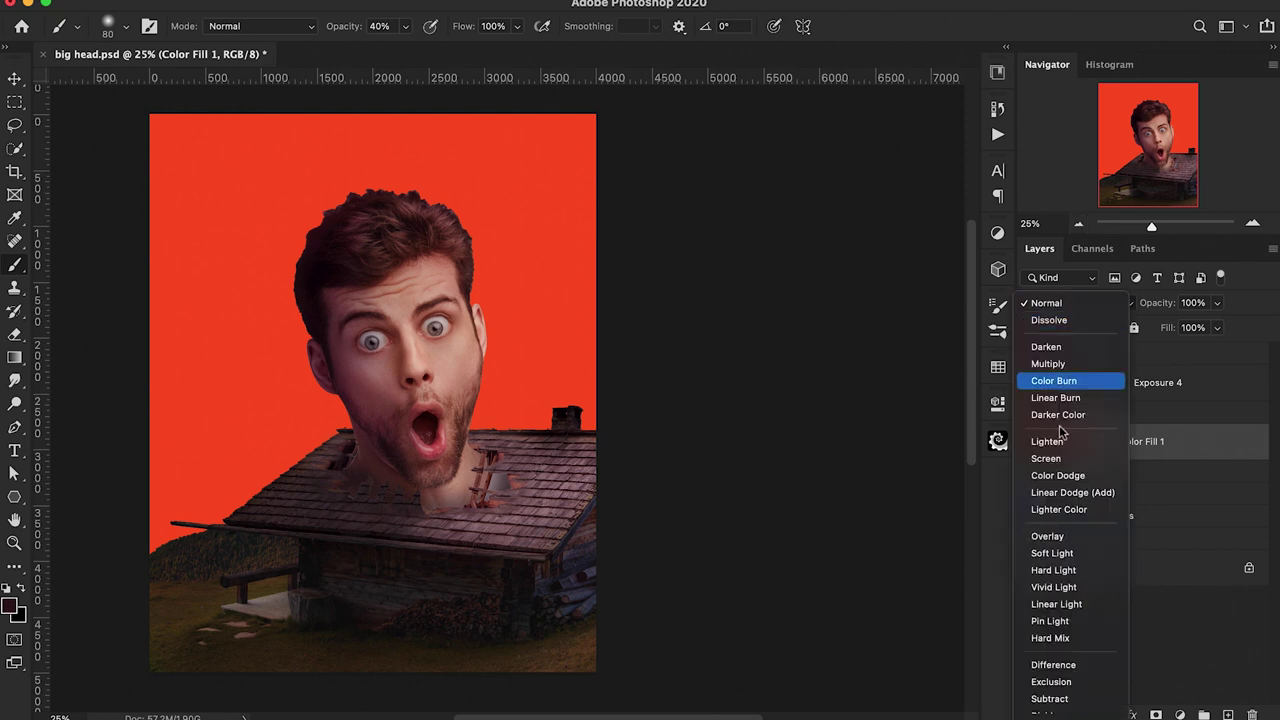
click(1059, 494)
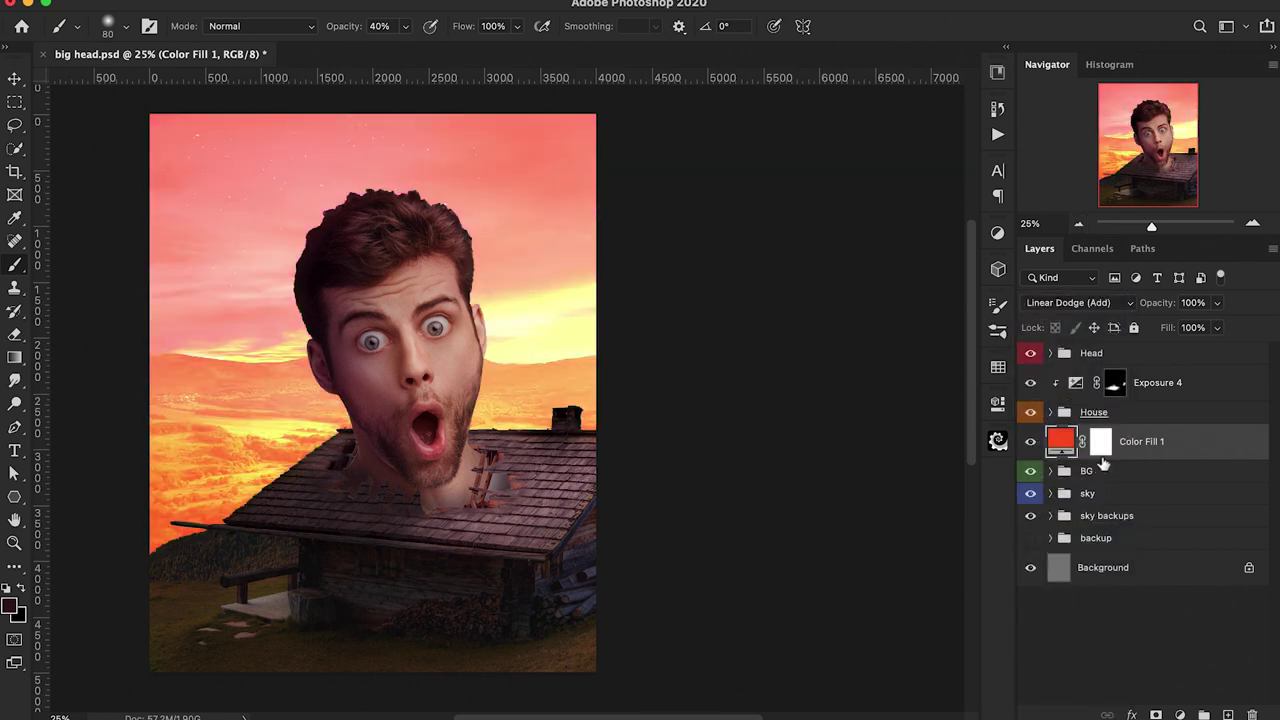
Invert the color fill's mask and paint an orange glow along the horizon beside the ear with a 900 px white brush at 10% opacity
click(1101, 450)
key(ctrl+i)
key(bracketright)
key(bracketright)
key(bracketright)
key(bracketright)
key(bracketright)
key(bracketright)
key(bracketright)
key(bracketright)
key(x)
key(1)
drag(536, 338, 576, 338)
click(563, 356)
click(507, 352)
mouse_move(510, 337)
mouse_down()
mouse_move(586, 337)
mouse_move(590, 349)
mouse_up()
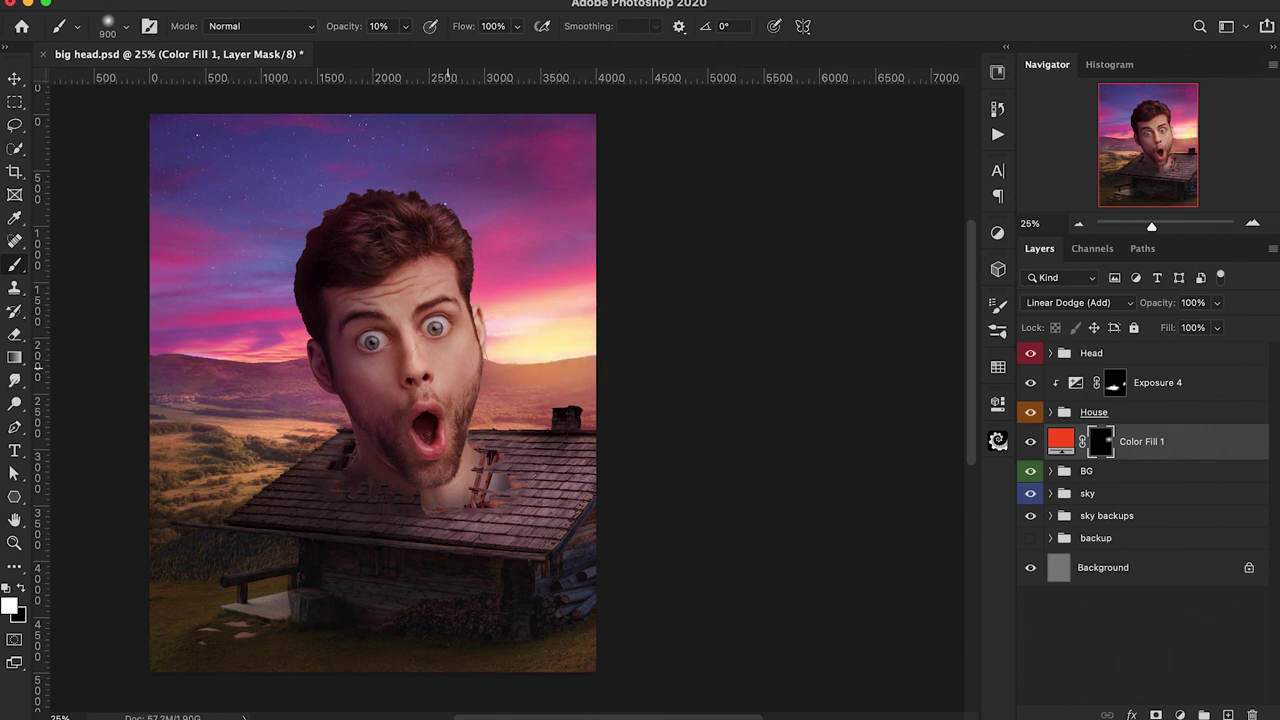
Paint the same faint glow over the valley on the head's other side and compare the color fill off and on
click(331, 383)
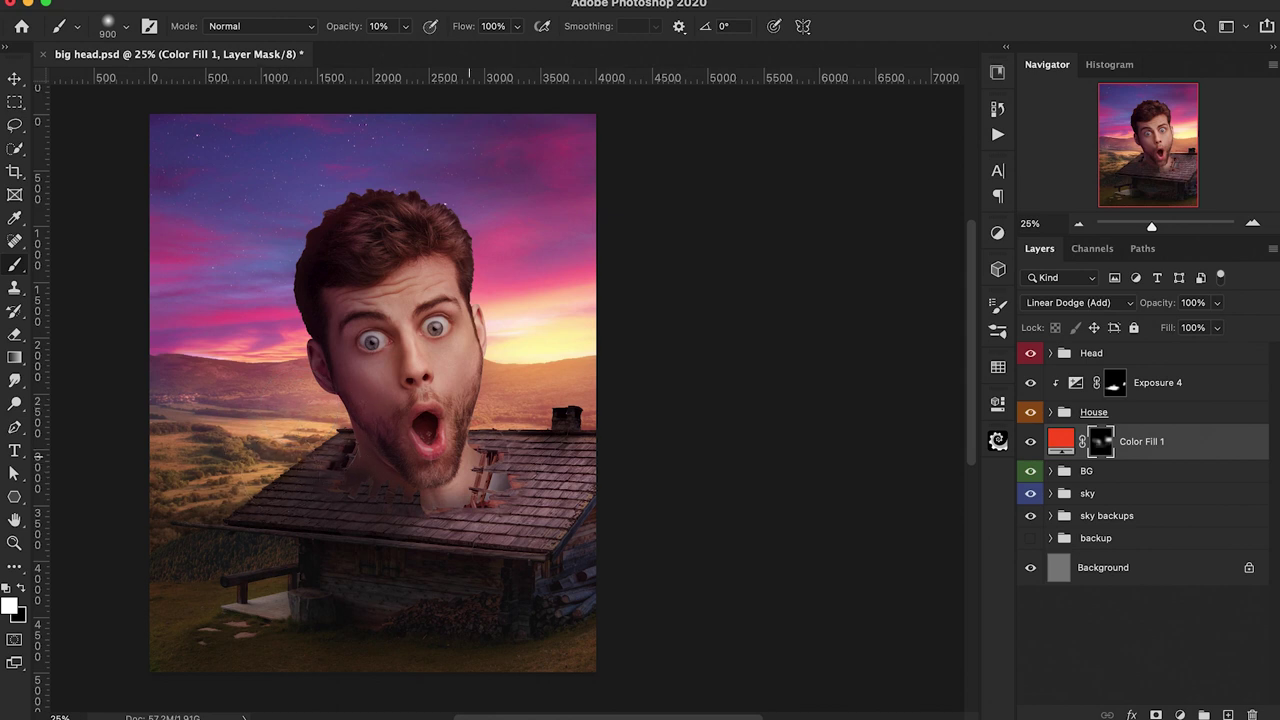
scroll(727, 531, right, 1)
click(1033, 445)
click(1033, 445)
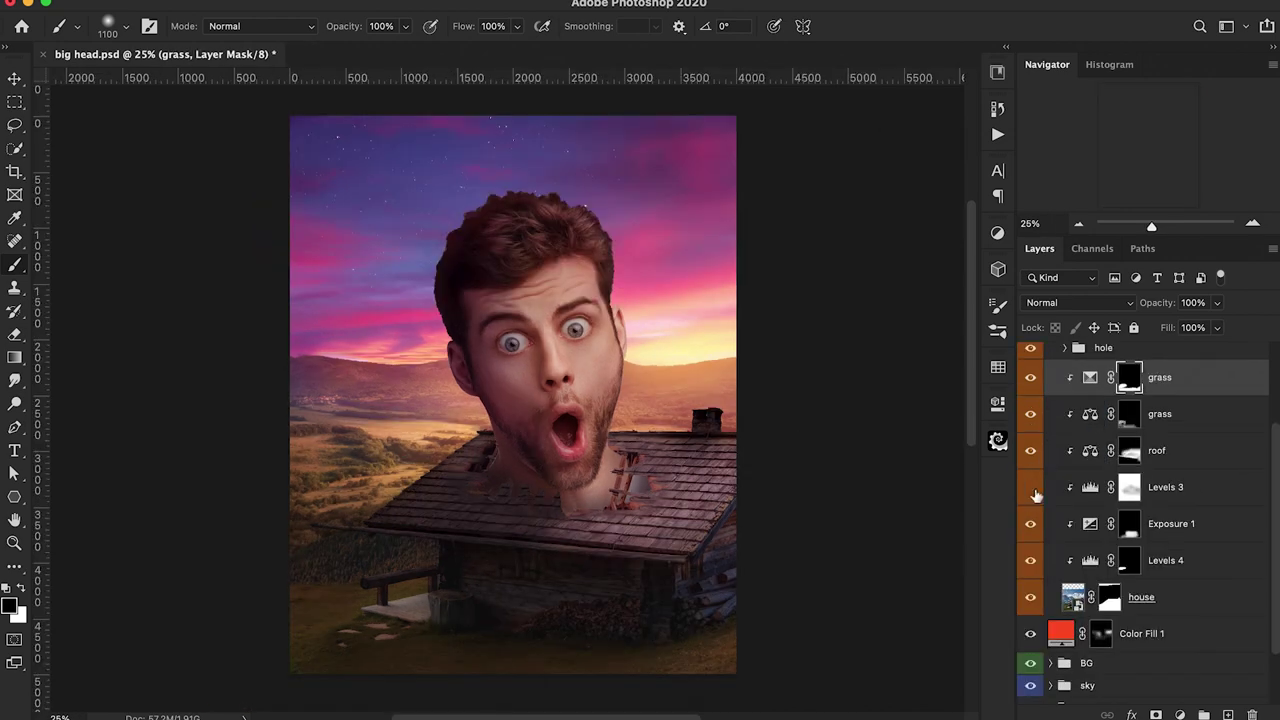
Paint the Levels 3 darkening off the forested hill and grass beside the cabin with a 1100 px black brush at 100% opacity
click(1031, 488)
click(1031, 488)
click(1133, 494)
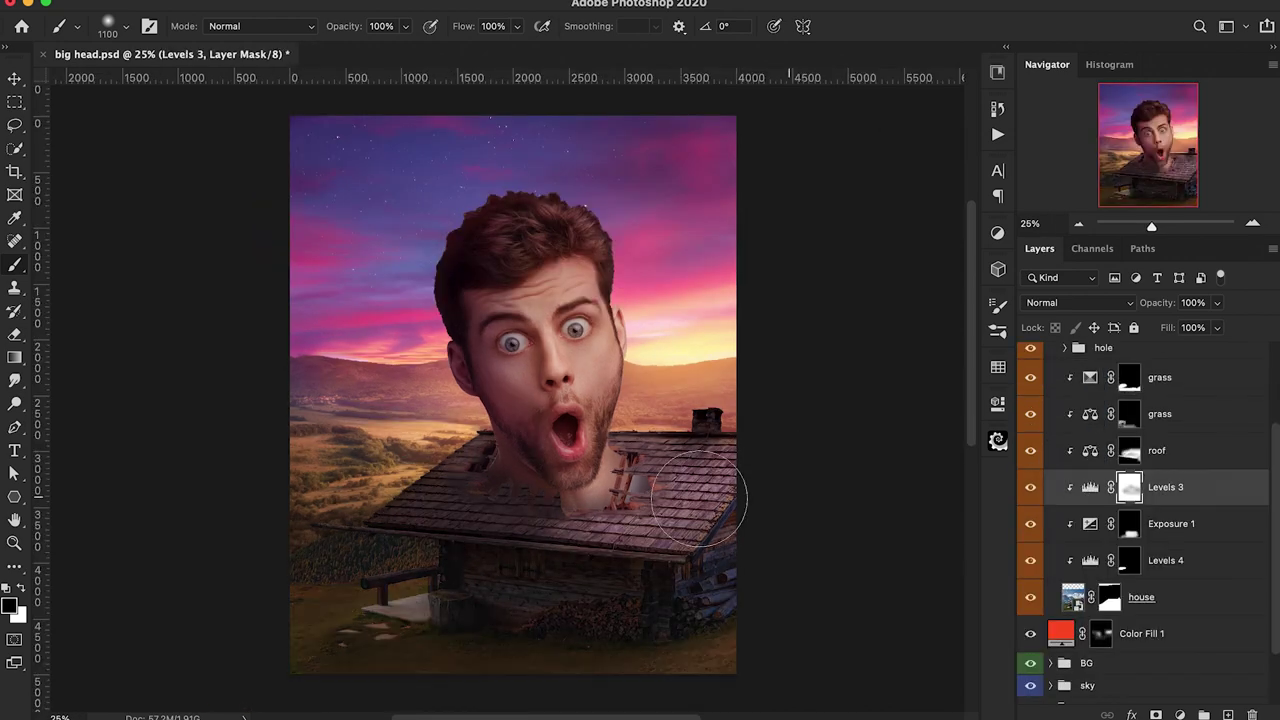
key(ctrl+plus)
key(ctrl+plus)
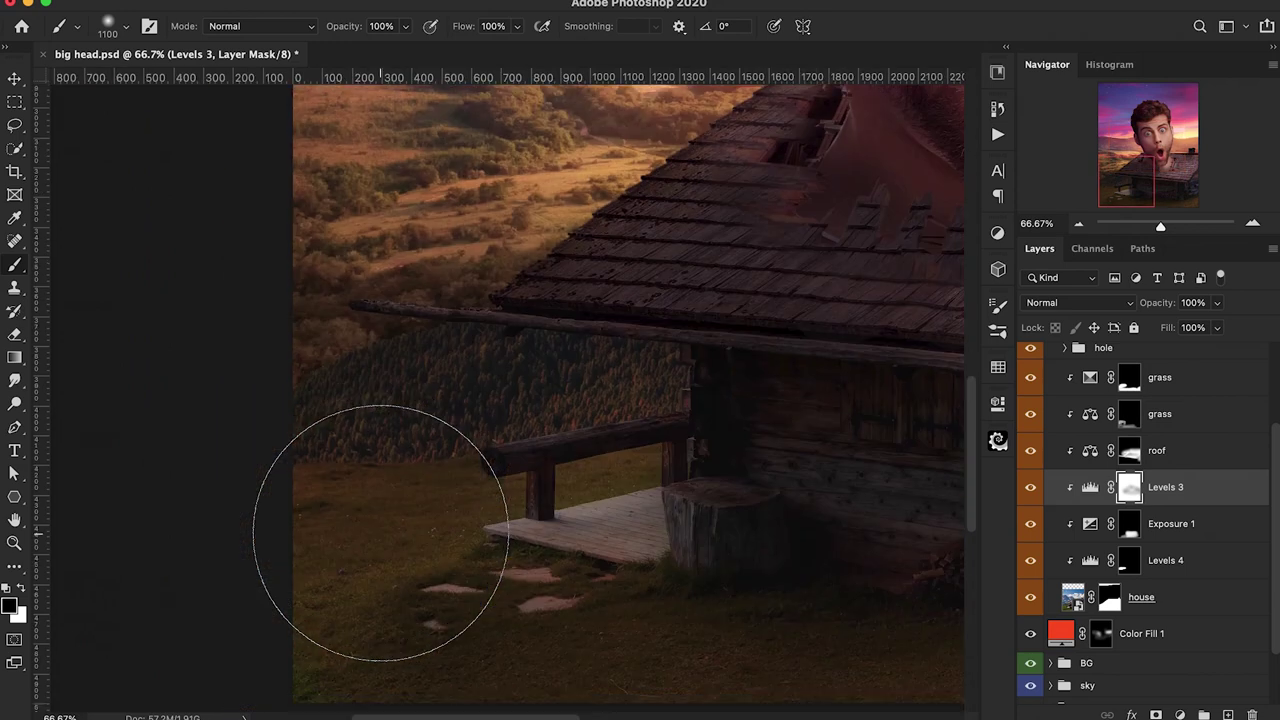
mouse_move(311, 486)
mouse_down()
mouse_move(320, 415)
mouse_move(431, 423)
mouse_up()
Reduce the brush to 300 px and remove the Levels 3 darkening around the porch and its railing
key(bracketleft)
key(bracketleft)
key(bracketleft)
key(bracketleft)
key(bracketleft)
key(bracketleft)
key(bracketleft)
key(bracketleft)
mouse_move(547, 364)
mouse_down()
mouse_move(658, 380)
mouse_move(674, 364)
mouse_move(574, 450)
mouse_move(591, 477)
mouse_move(502, 508)
mouse_move(631, 483)
mouse_up()
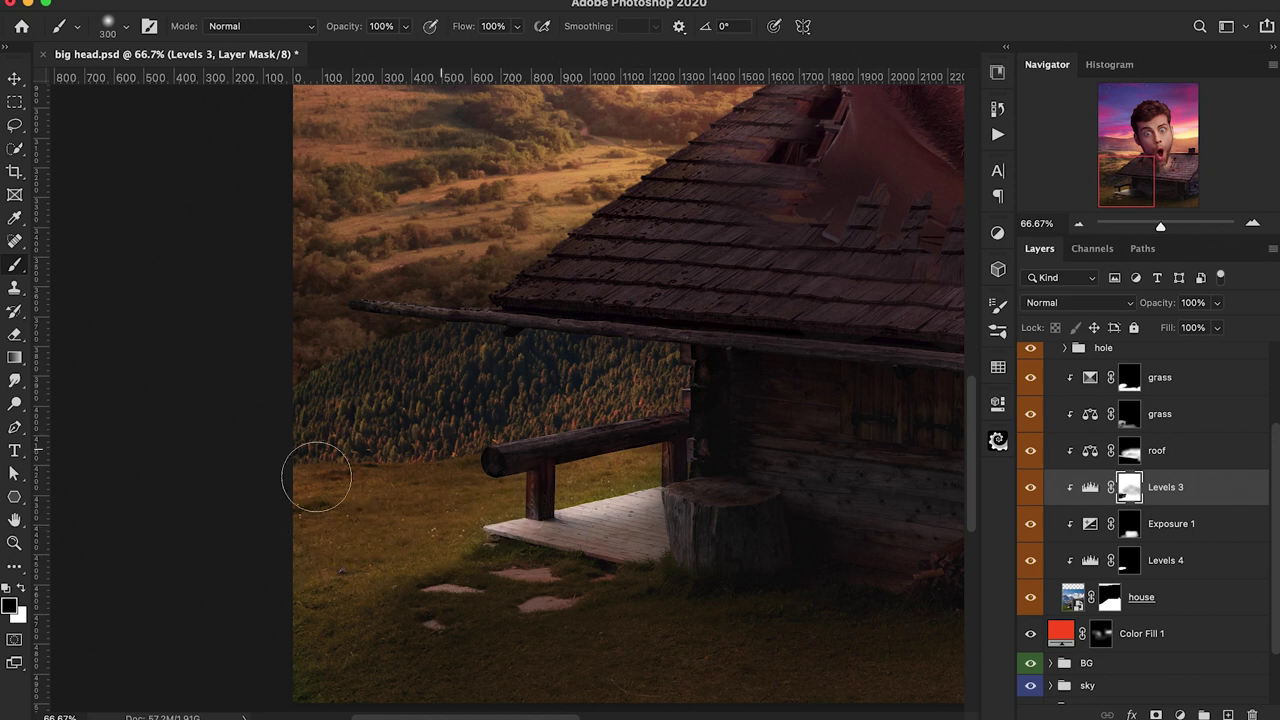
Restore some Levels 3 darkening where the porch meets the tree stump with a smaller white brush at 20% opacity
scroll(330, 648, up, 1)
key(super+equal)
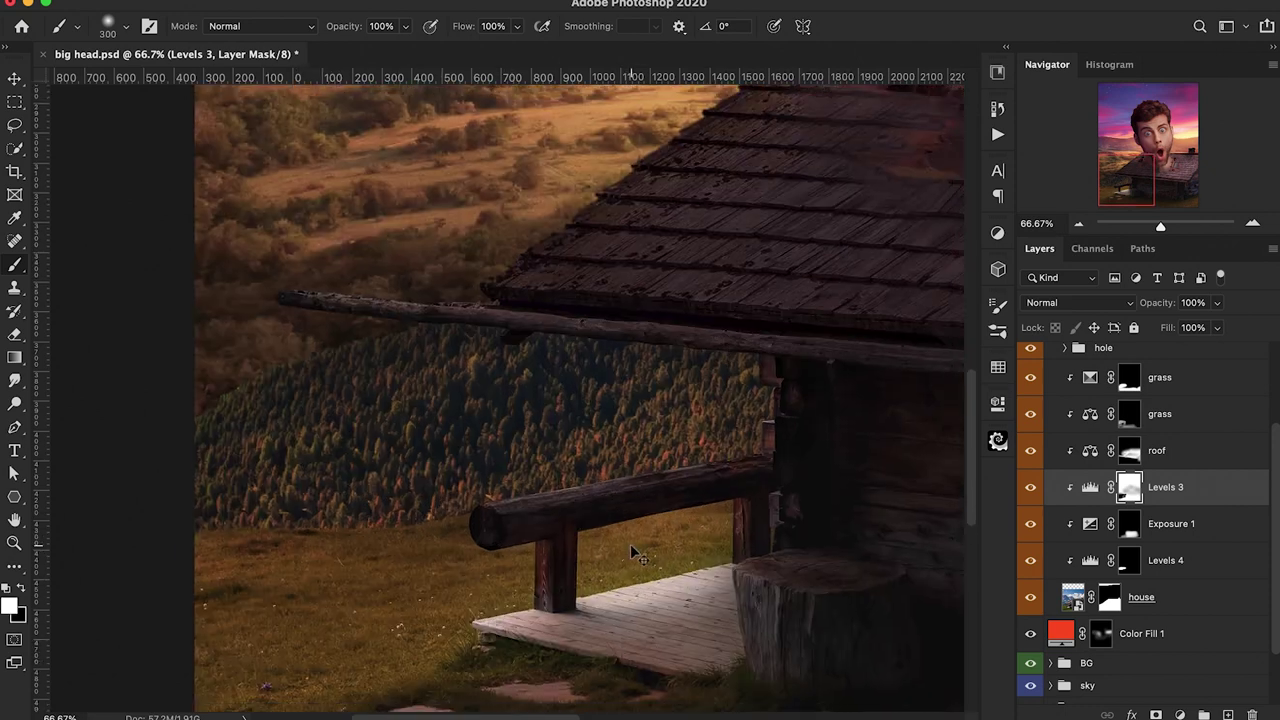
key(x)
key(3)
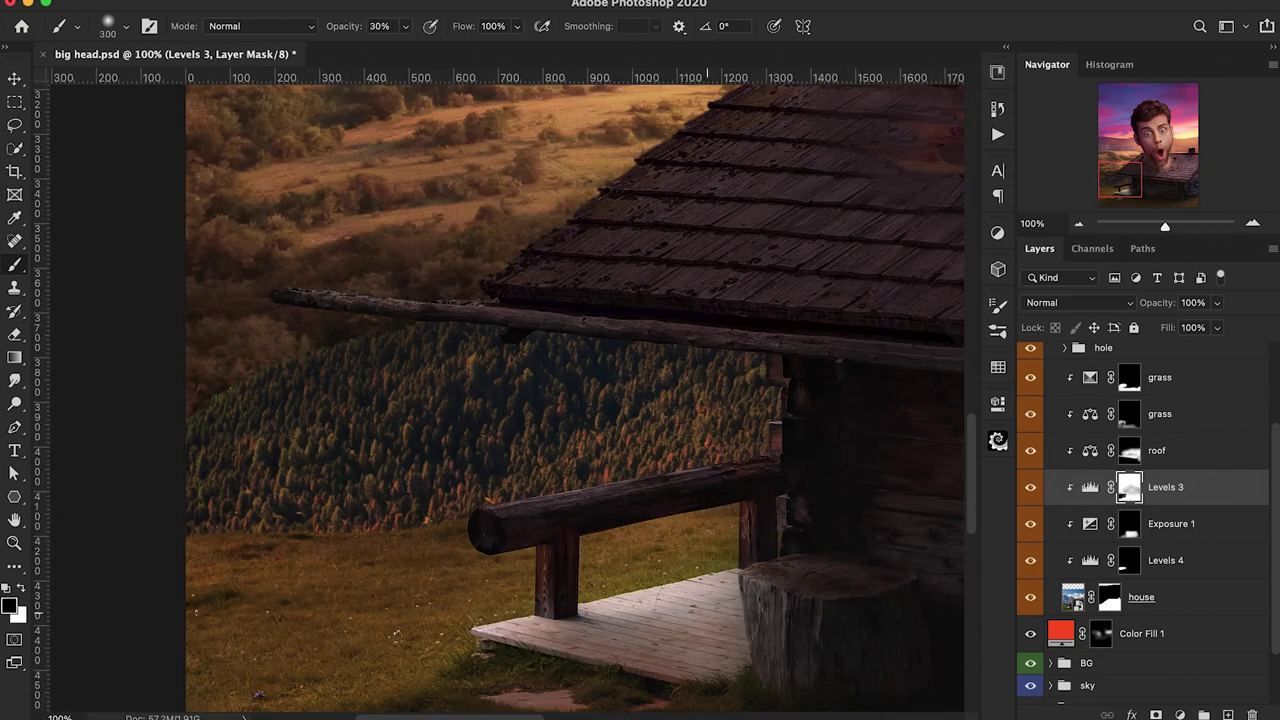
scroll(740, 560, left, 3)
scroll(740, 560, down, 2)
key(bracketleft)
key(bracketleft)
key(bracketleft)
key(bracketleft)
key(x)
key(2)
mouse_move(798, 522)
mouse_down()
mouse_move(591, 575)
mouse_move(800, 525)
mouse_up()
Shrink the brush to 60 px and paint white along the porch deck on the Levels 3 mask
key(bracketleft)
key(bracketleft)
key(bracketleft)
key(bracketleft)
key(bracketleft)
key(bracketleft)
key(super+minus)
key(super+minus)
key(super+equal)
key(super+equal)
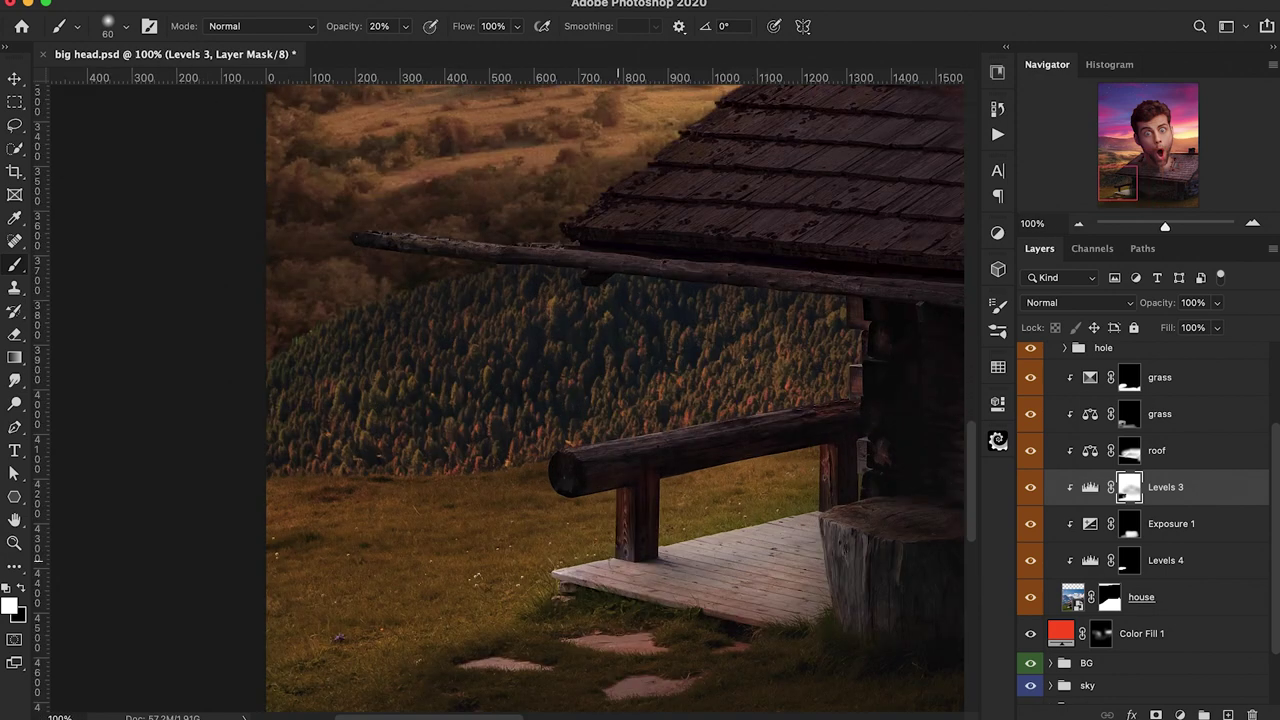
drag(683, 540, 824, 522)
Set a 90 px black brush at 10% opacity and compare the image with Levels 3 and its mask off and on
key(x)
key(bracketright)
key(1)
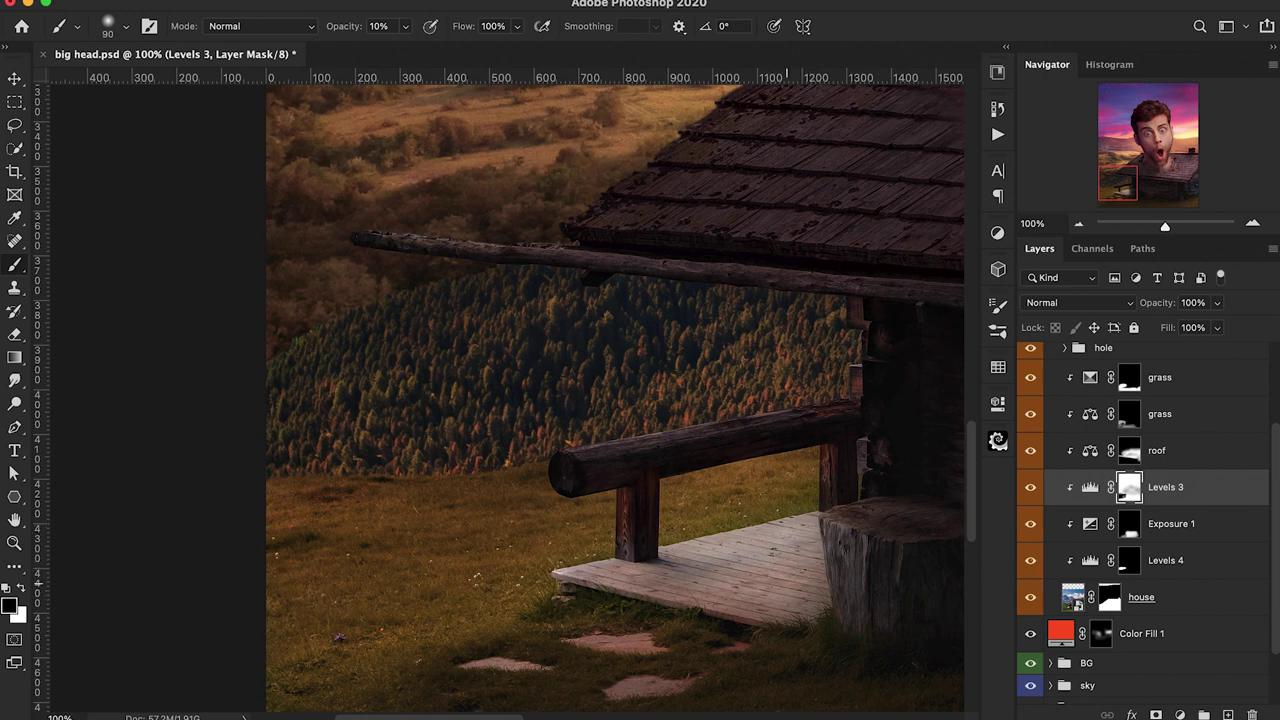
key(super+minus)
key(super+minus)
key(super+minus)
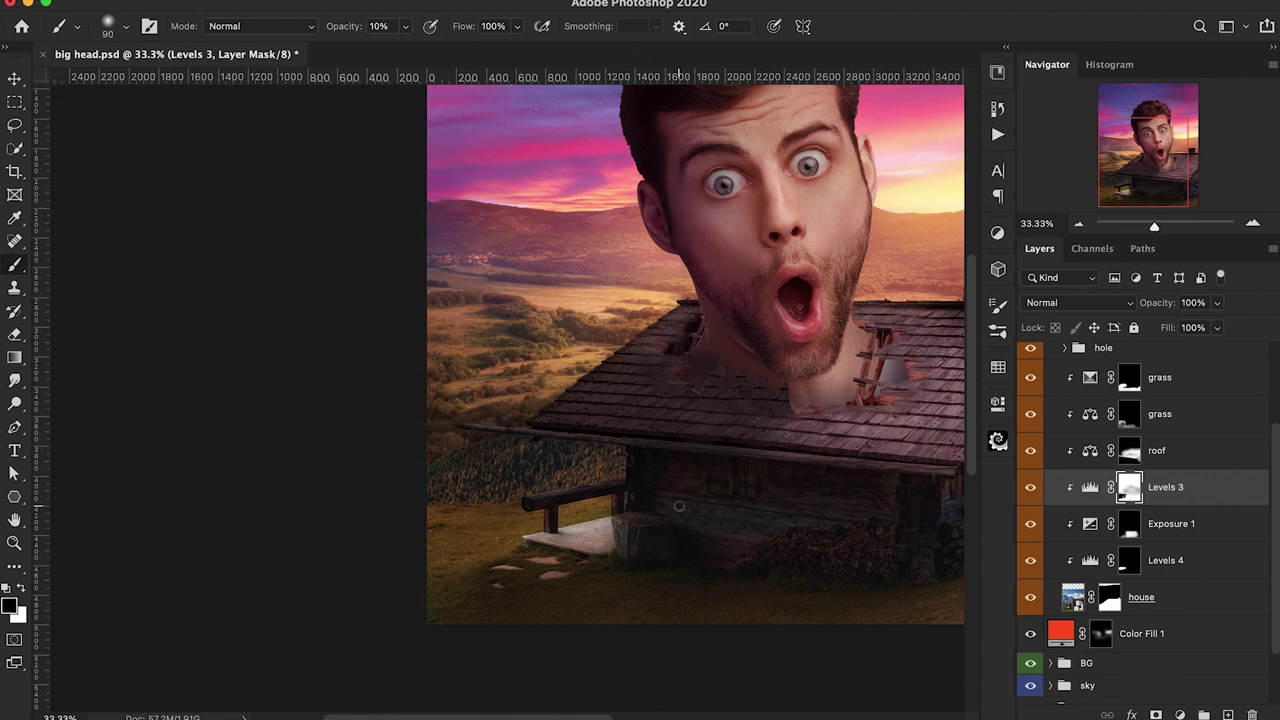
click(1032, 489)
click(1032, 489)
shift+click(1128, 487)
shift+click(1128, 487)
Enlarge the brush to 500 px and set its opacity to 40% for the Levels 3 mask
key(bracketright)
key(bracketright)
key(bracketright)
key(bracketright)
key(bracketright)
key(bracketright)
key(bracketright)
key(bracketright)
key(bracketright)
key(x)
key(4)
scroll(869, 540, up, 3)
scroll(869, 540, right, 5)
key(x)
Create a new layer above the grass adjustments, sample the pale yellow light at the horizon and set the brush to 10% opacity
click(1160, 377)
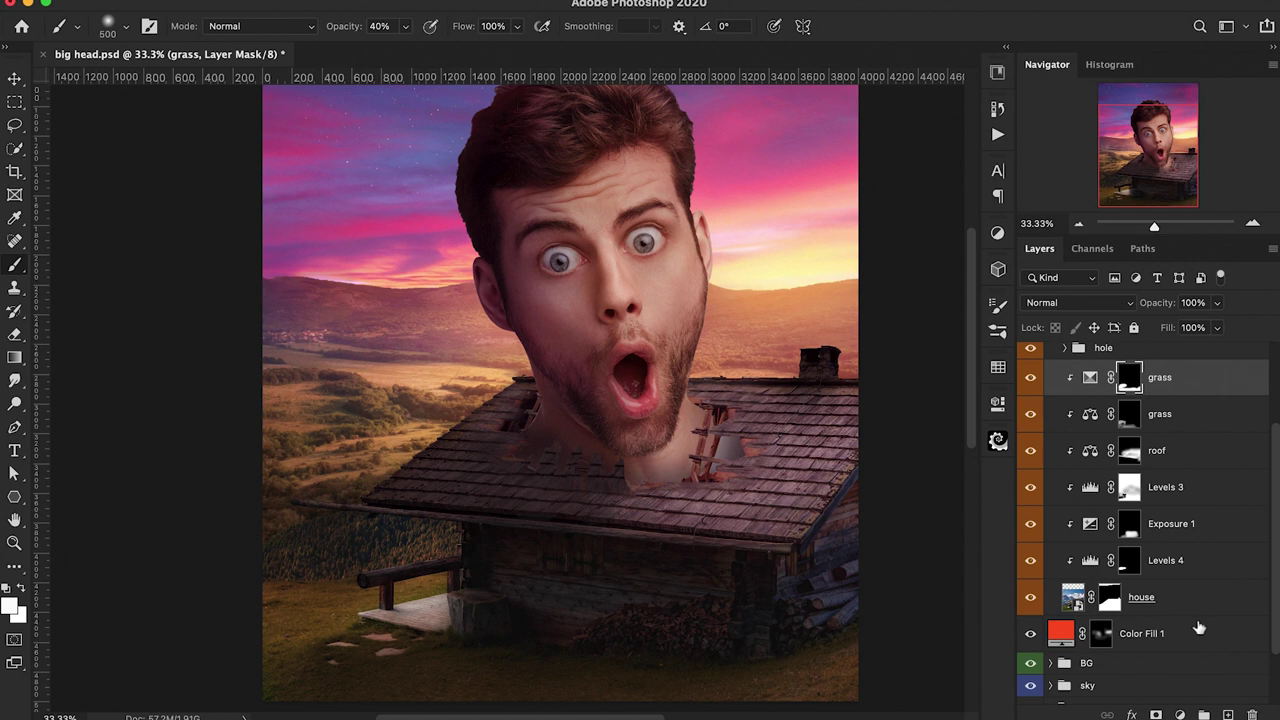
click(1228, 715)
key(i)
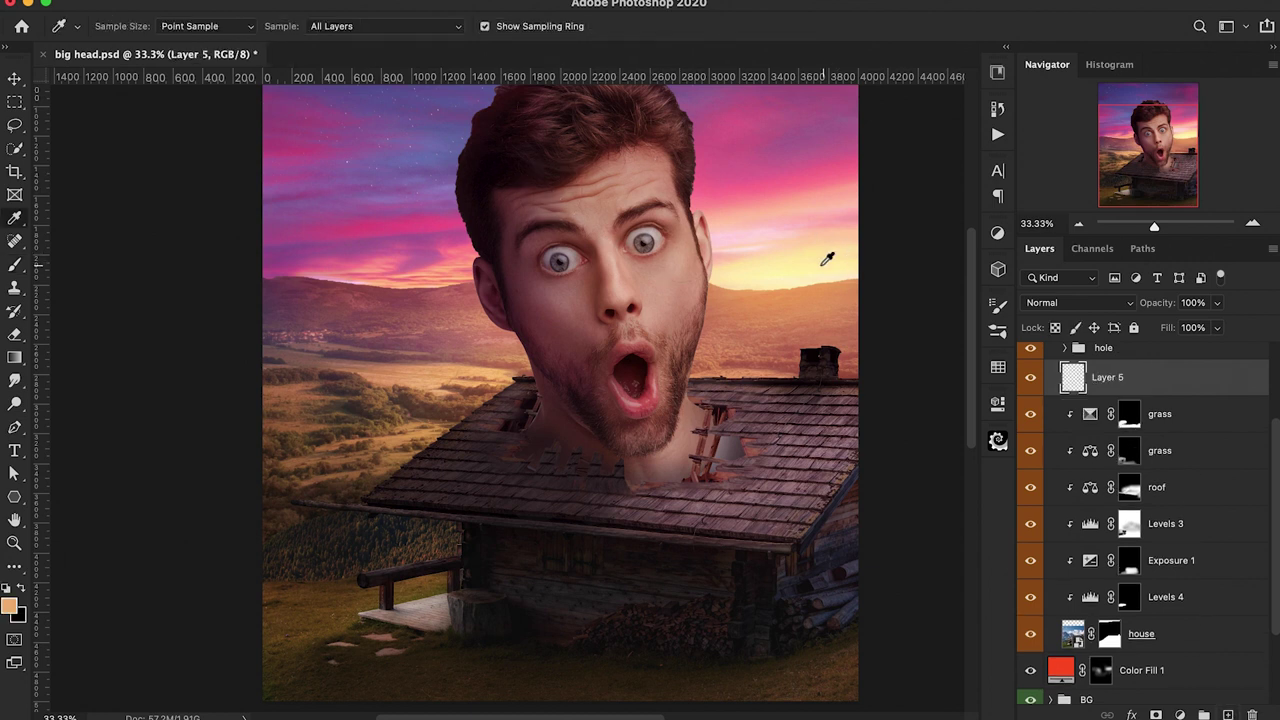
click(786, 277)
key(b)
key(1)
drag(483, 558, 451, 602)
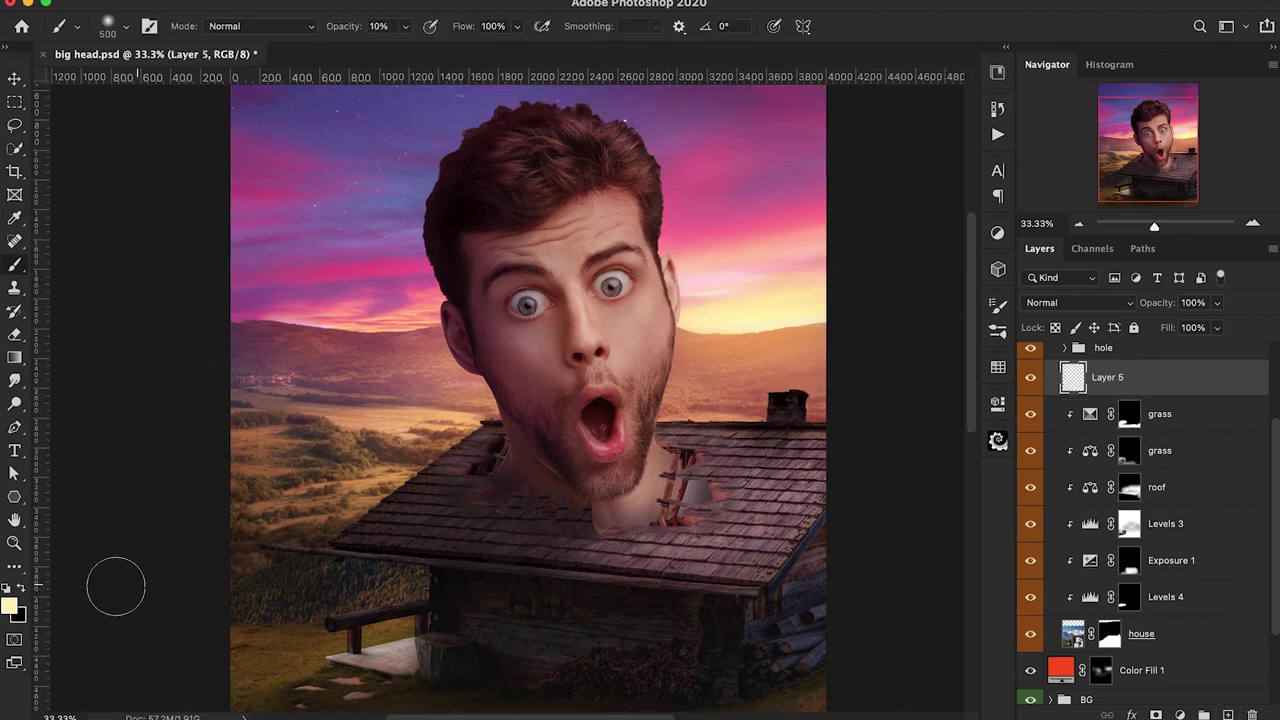
Shift the foreground color to a light orange and paint a soft haze over the trees and grass beside the porch
click(12, 604)
drag(1021, 240, 1021, 251)
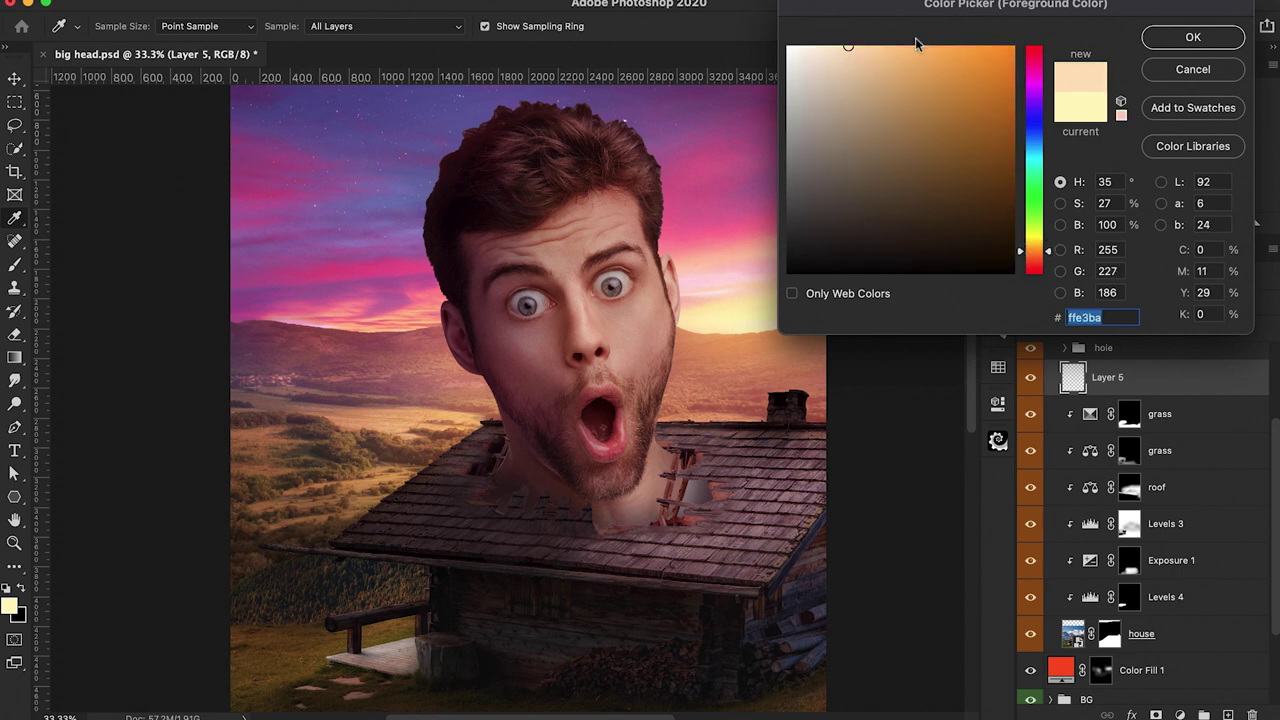
drag(860, 46, 895, 42)
click(1185, 38)
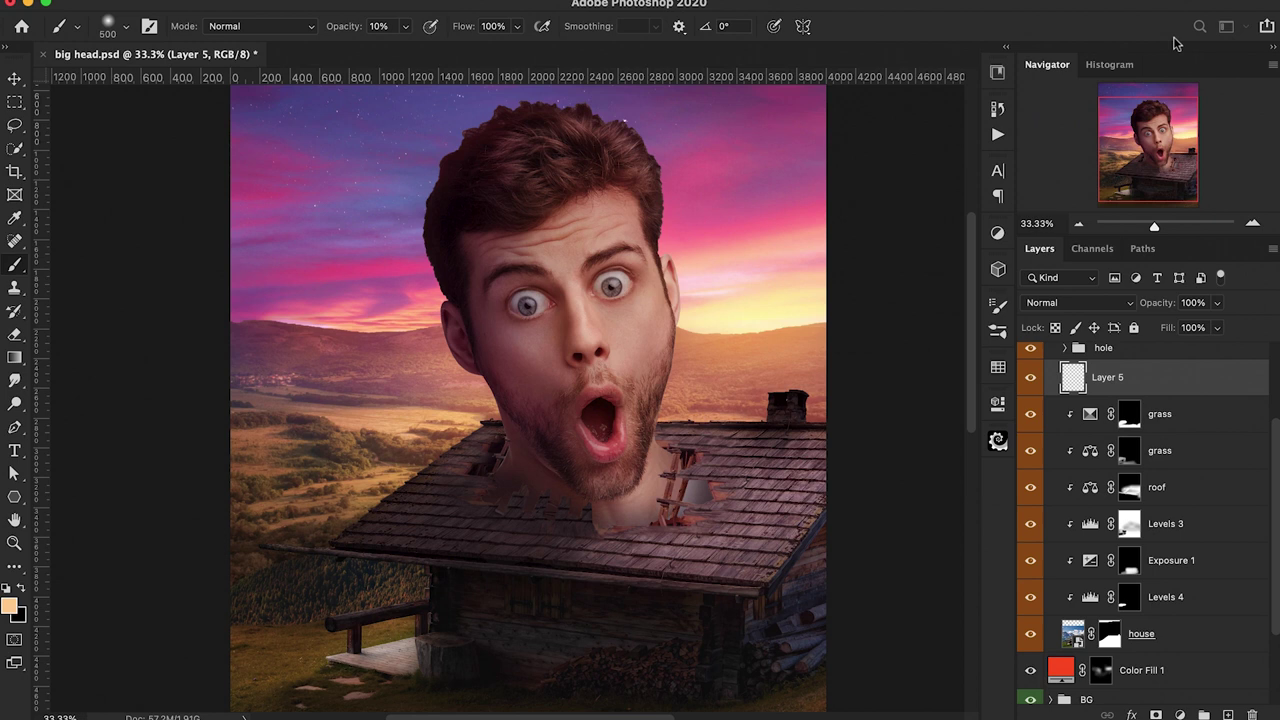
mouse_move(322, 577)
mouse_down()
mouse_move(371, 586)
mouse_move(390, 612)
mouse_move(300, 630)
mouse_move(240, 662)
mouse_up()
click(277, 613)
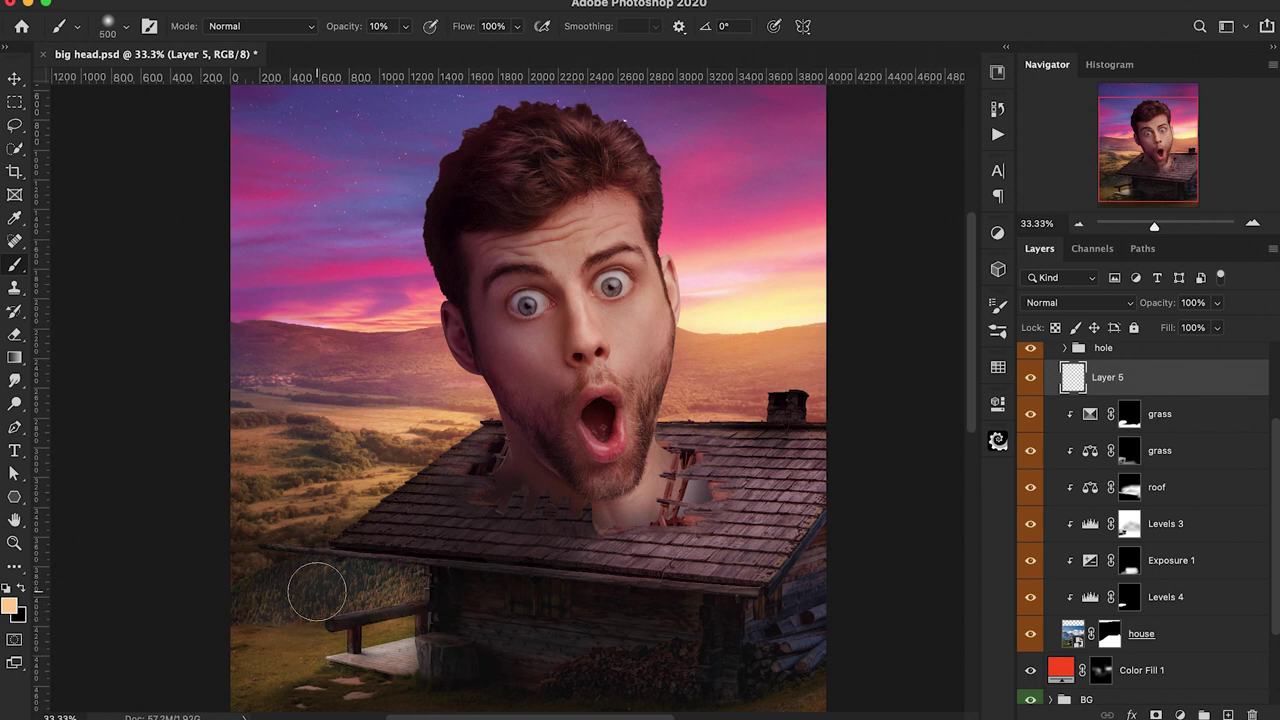
drag(316, 592, 399, 593)
drag(306, 634, 226, 654)
scroll(251, 689, down, 1)
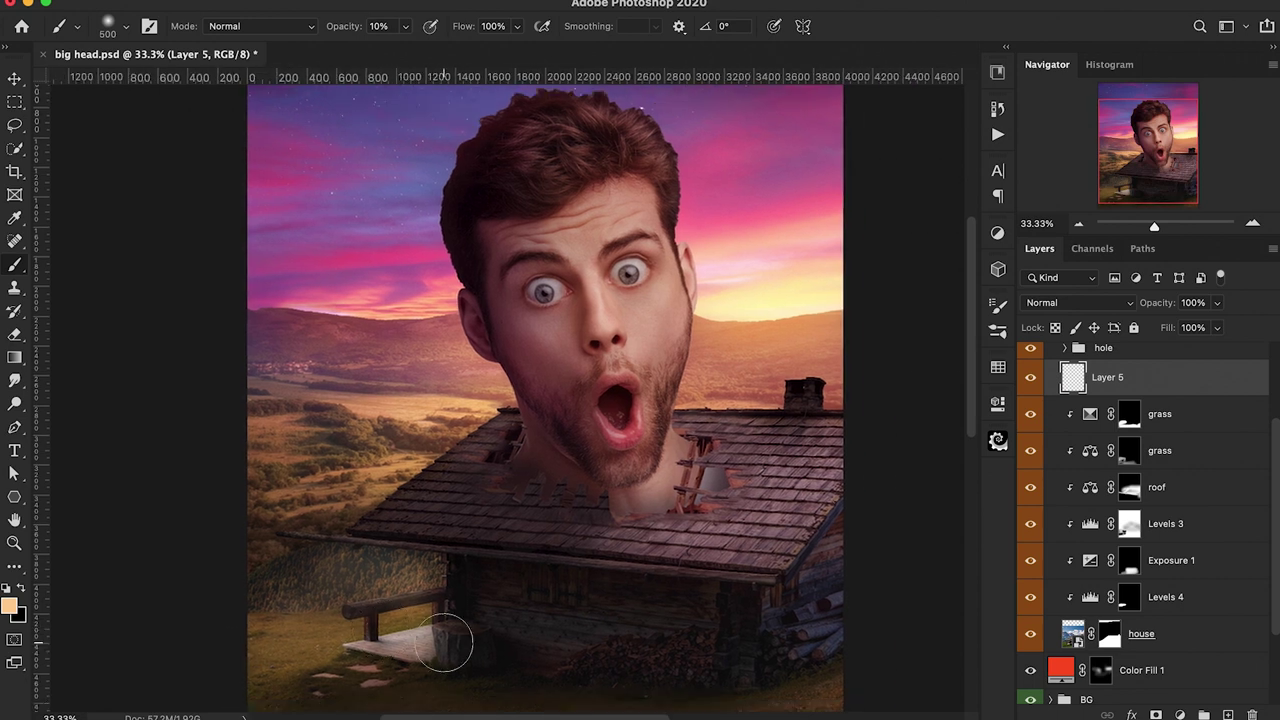
Split the black Blend If slider of Layer 5's underlying layer to 0 / 80 so the haze fades from the shadows
double_click(1203, 386)
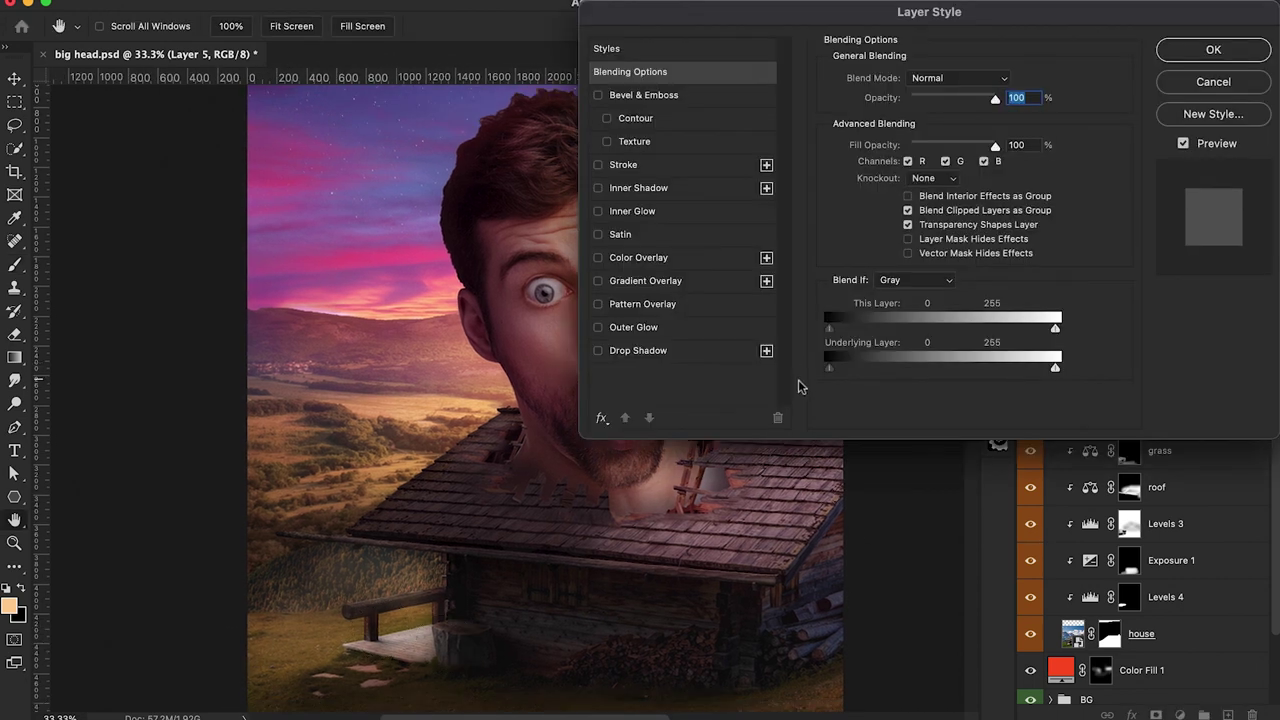
drag(832, 368, 899, 369)
scroll(341, 534, right, 5)
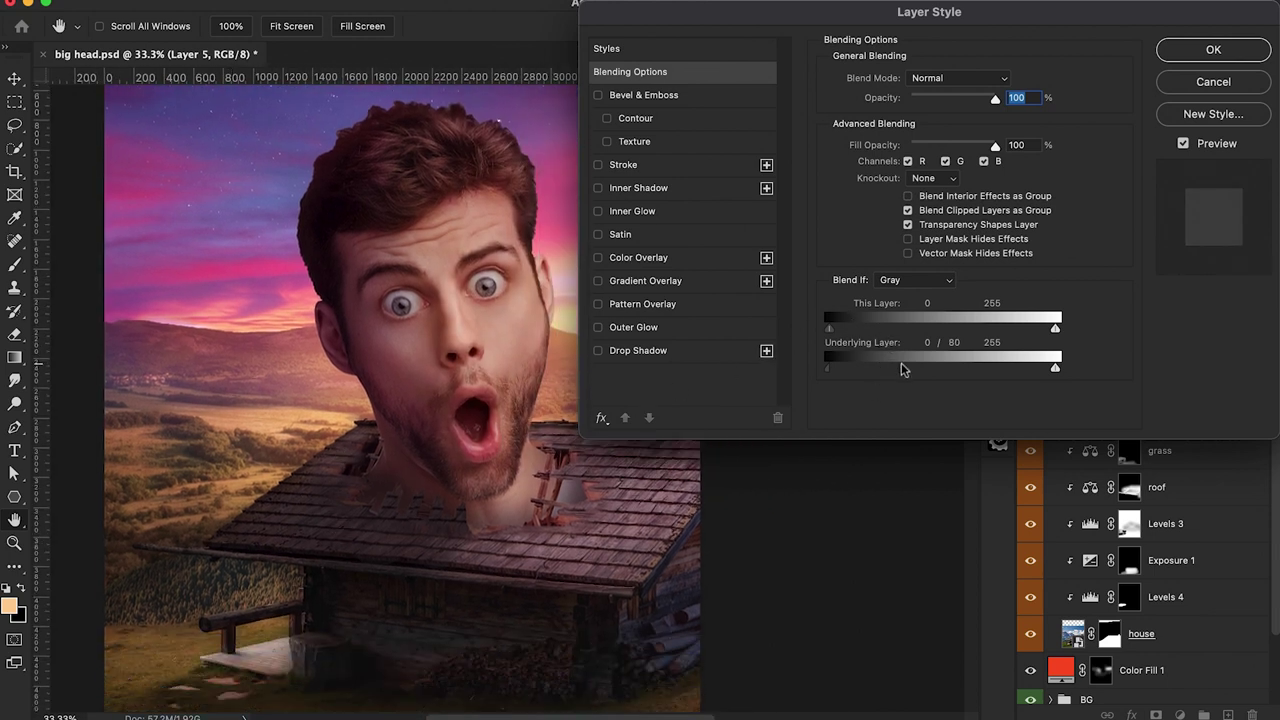
click(1213, 49)
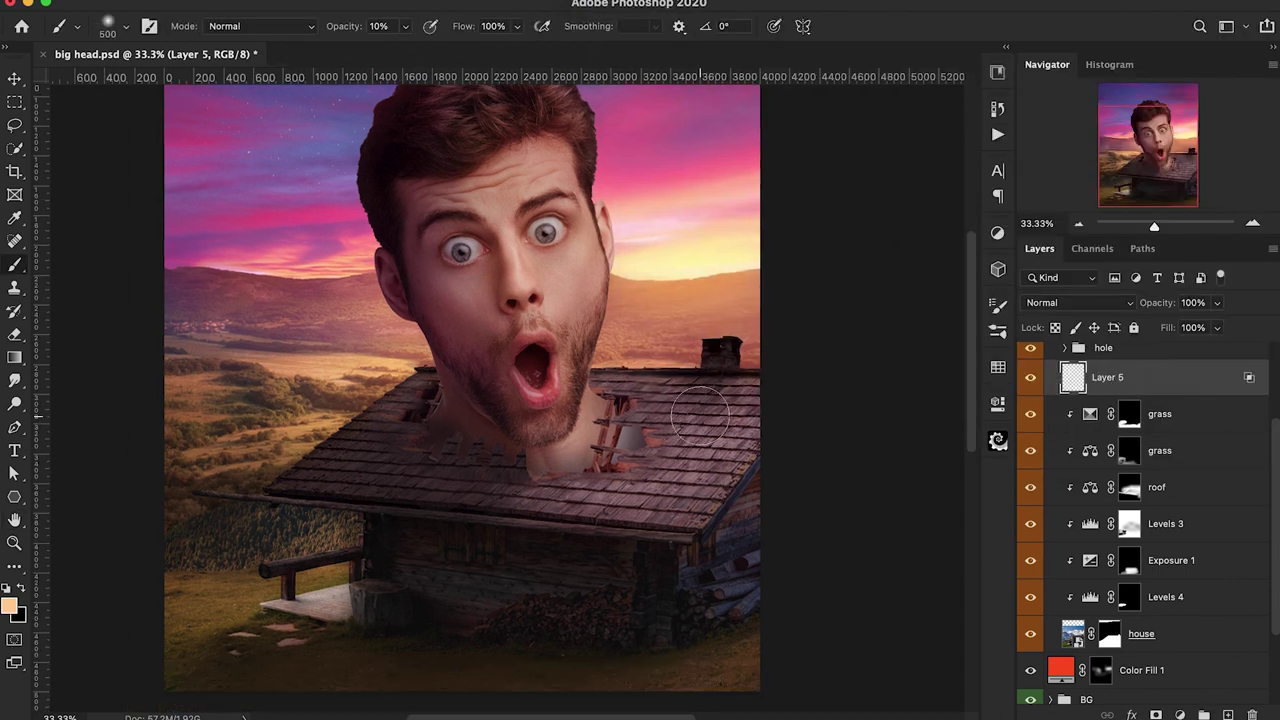
Lower Layer 5's opacity to 64% and compare the image with the haze off and on
drag(1162, 311, 1129, 322)
click(1031, 378)
click(1031, 378)
click(1031, 378)
click(1031, 378)
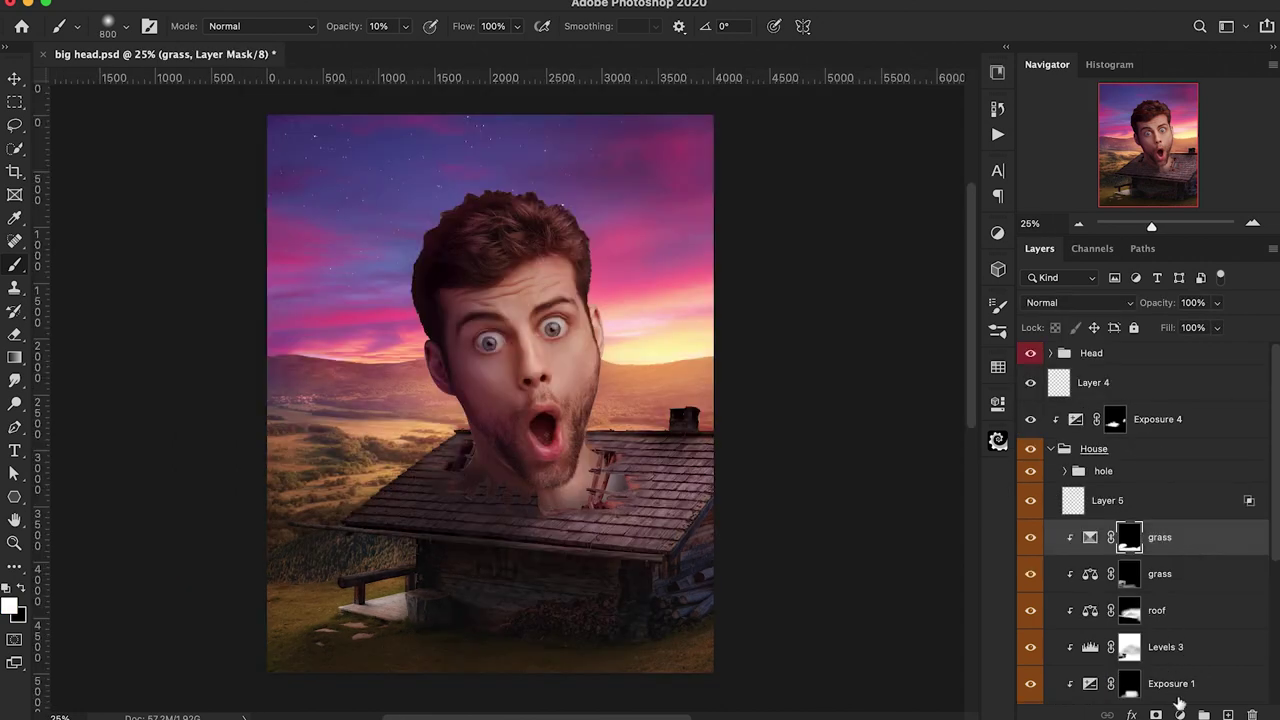
Add a Selective Color adjustment clipped to the house above the grass adjustments, setting Yellows to Cyan -19 and Magenta +3
click(1180, 713)
click(1195, 697)
alt+click(1073, 546)
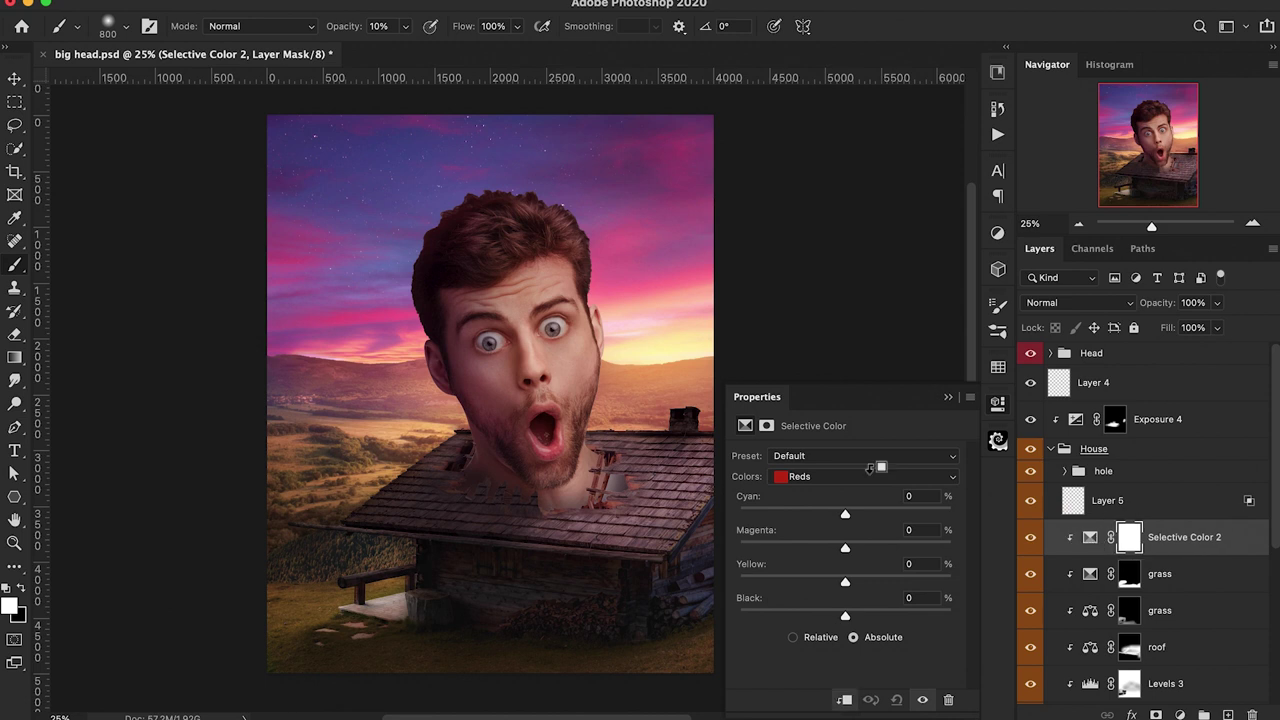
click(868, 477)
click(845, 489)
drag(845, 517, 849, 548)
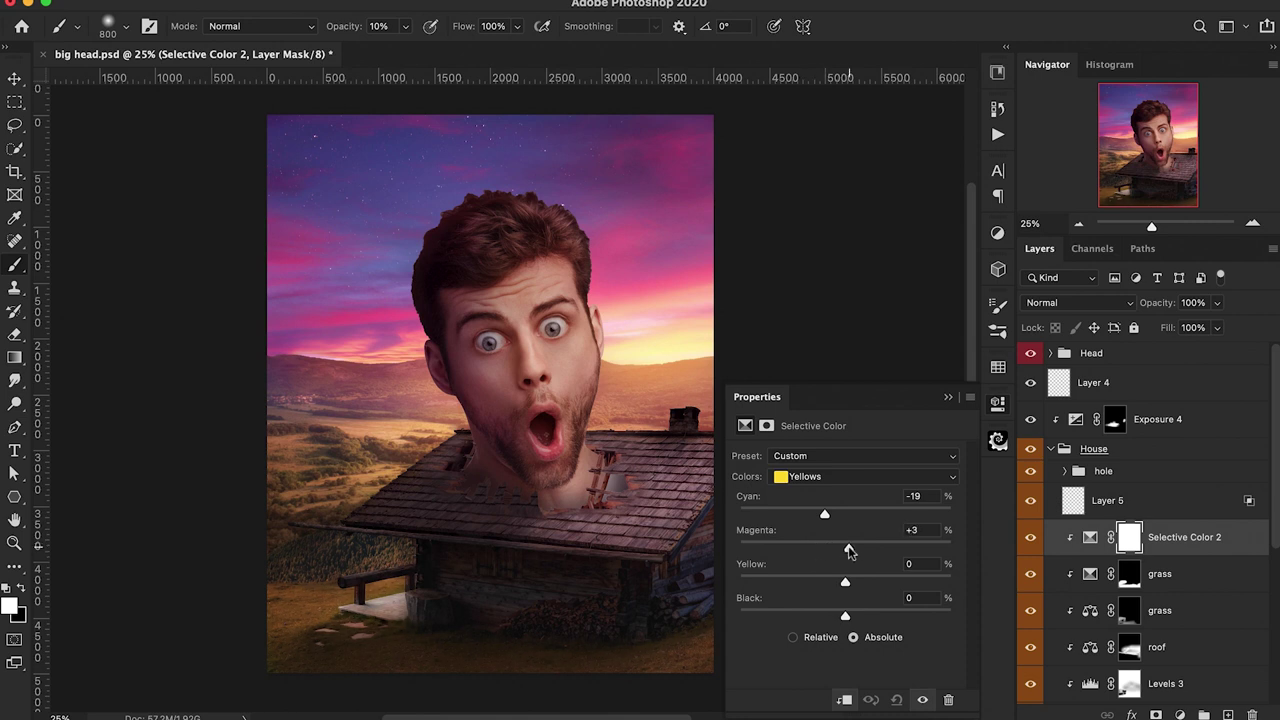
scroll(486, 596, right, 3)
scroll(486, 596, down, 1)
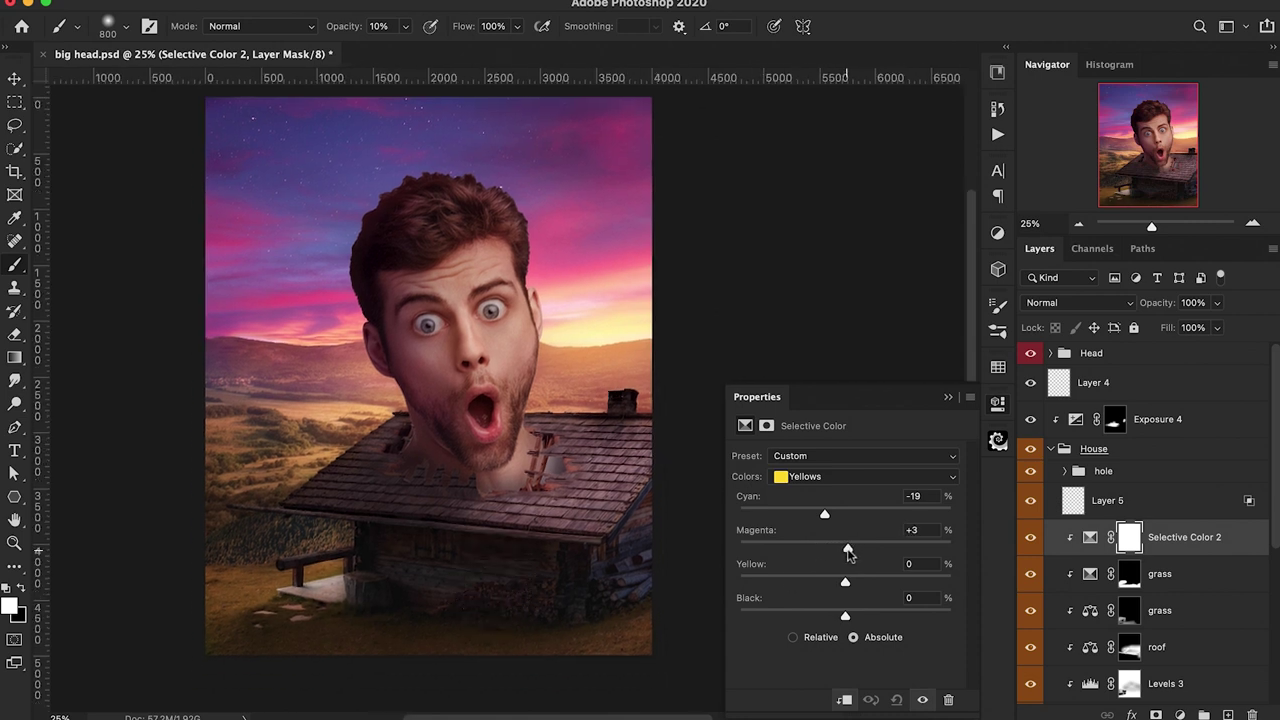
Adjust the Yellow and Black amounts of the Yellows range in Selective Color 2 and close its properties
drag(845, 582, 838, 556)
mouse_move(845, 618)
mouse_down()
mouse_move(817, 626)
mouse_move(837, 622)
mouse_up()
drag(534, 485, 488, 472)
click(948, 397)
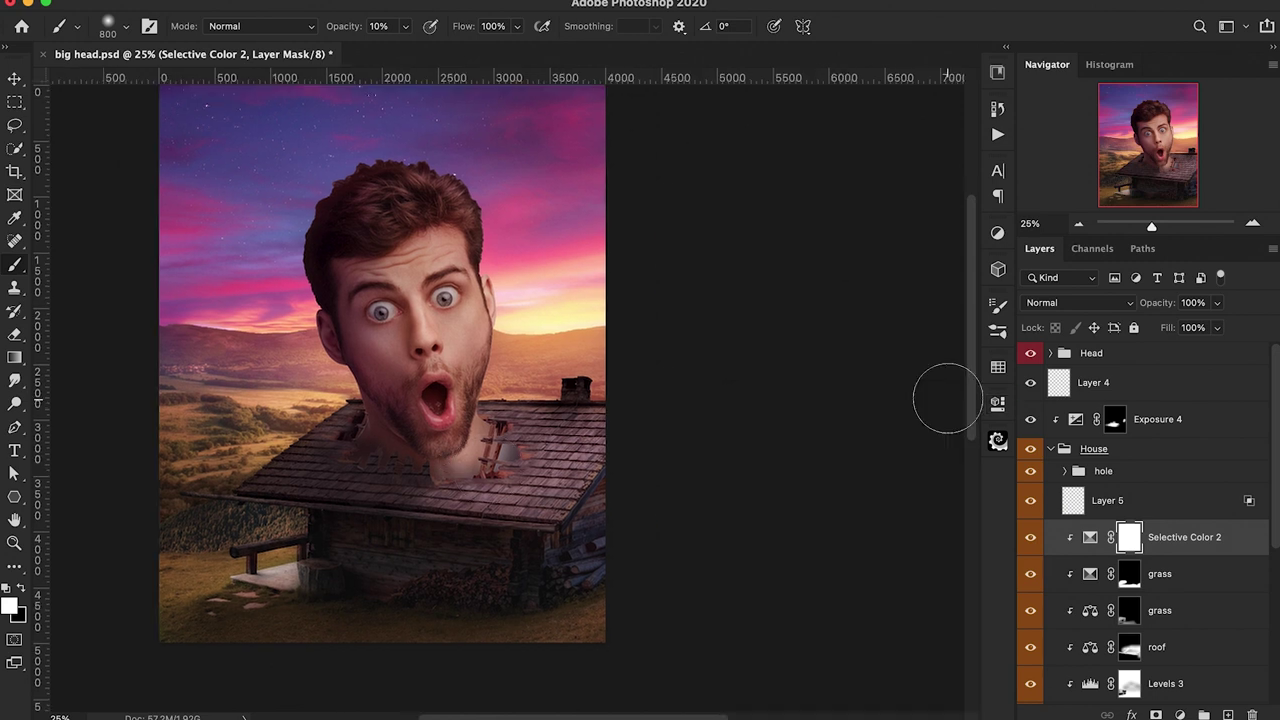
Switch to an 800 px black brush at 100% opacity for painting on the Selective Color 2 mask
key(x)
key(0)
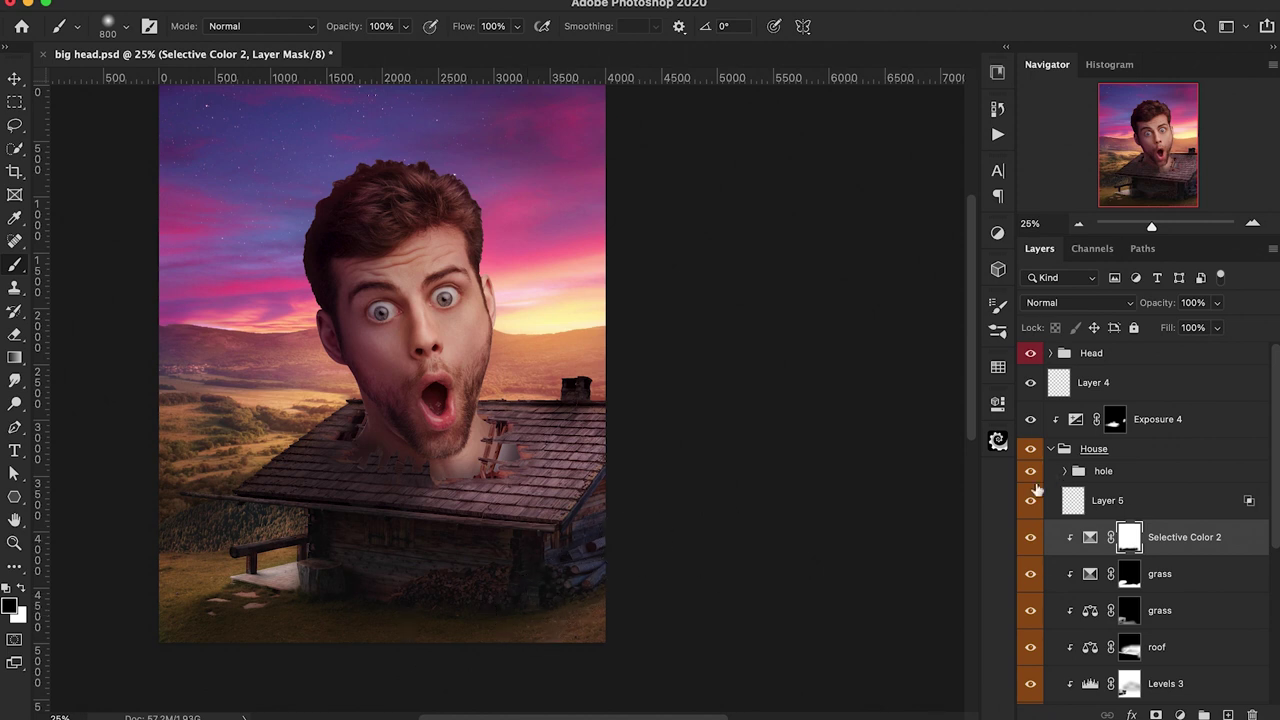
scroll(714, 537, up, 1)
scroll(720, 542, left, 2)
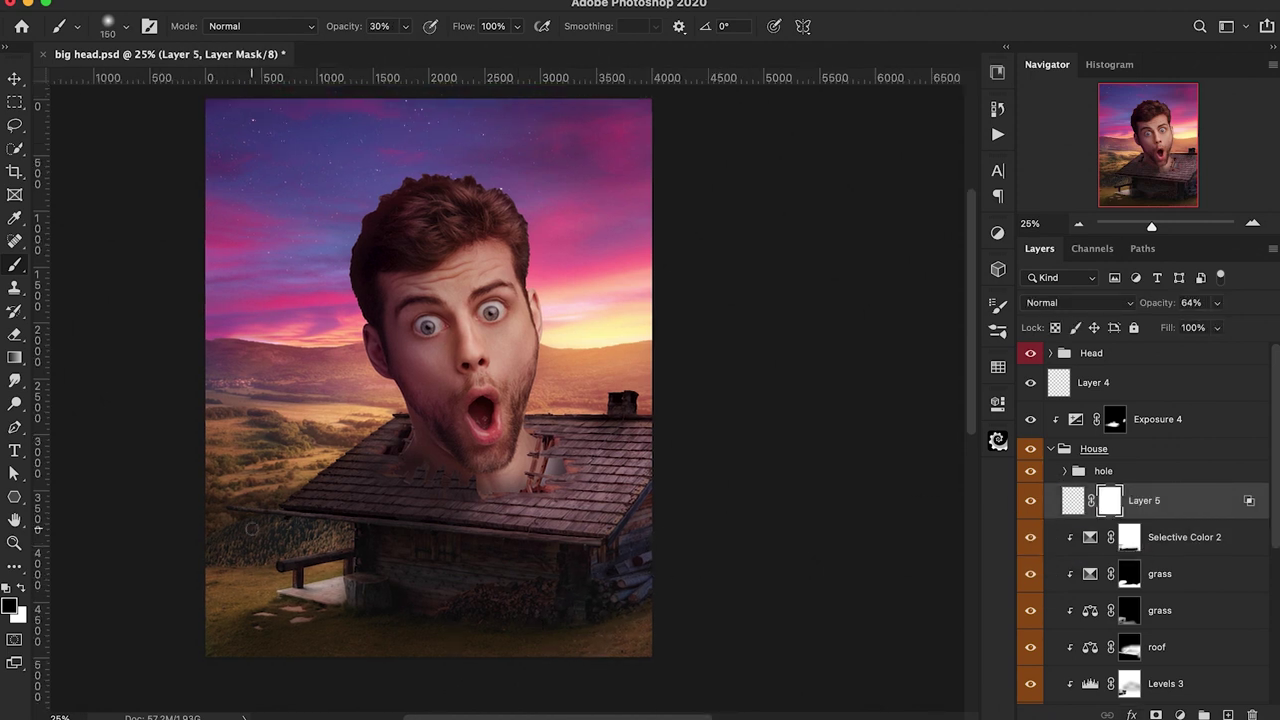
Set the brush to 300 px at 50% opacity for Layer 5's mask and collapse the House group
key(bracketright)
key(bracketright)
key(5)
click(1050, 449)
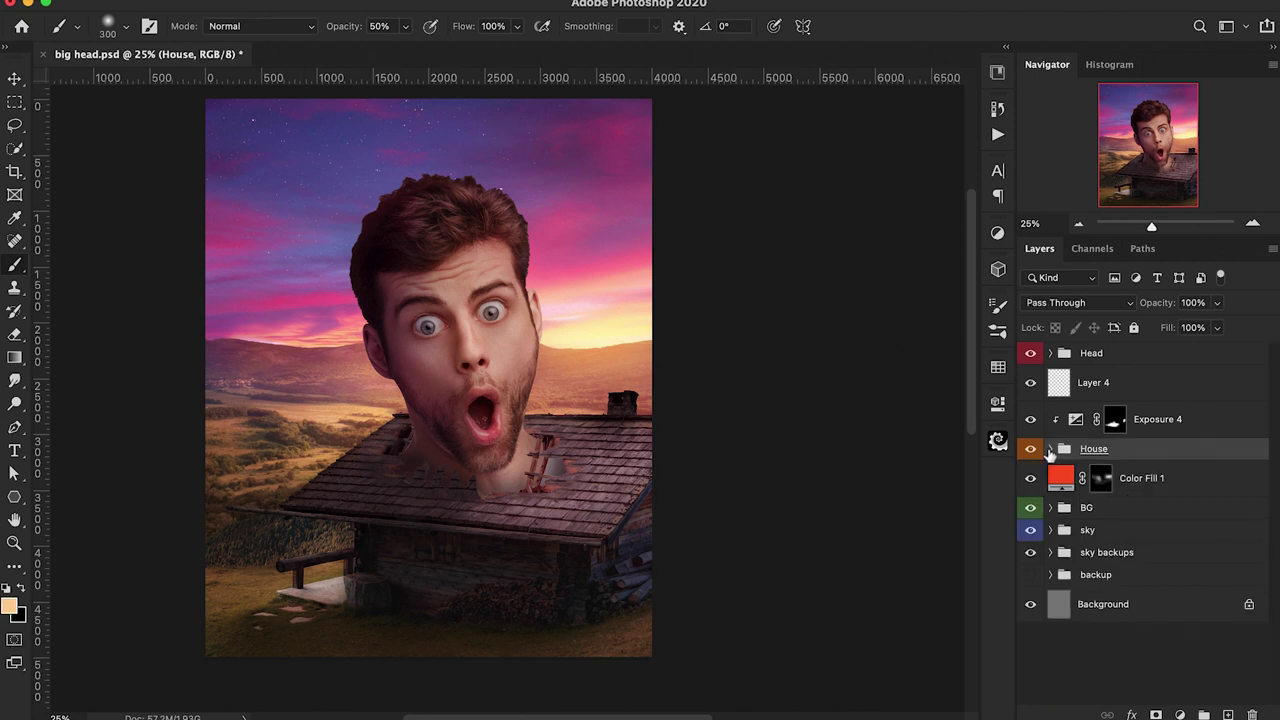
Add a layer above the BG group and paint faint peach haze beside the cabin with a 600 px brush at 10% opacity
click(1110, 510)
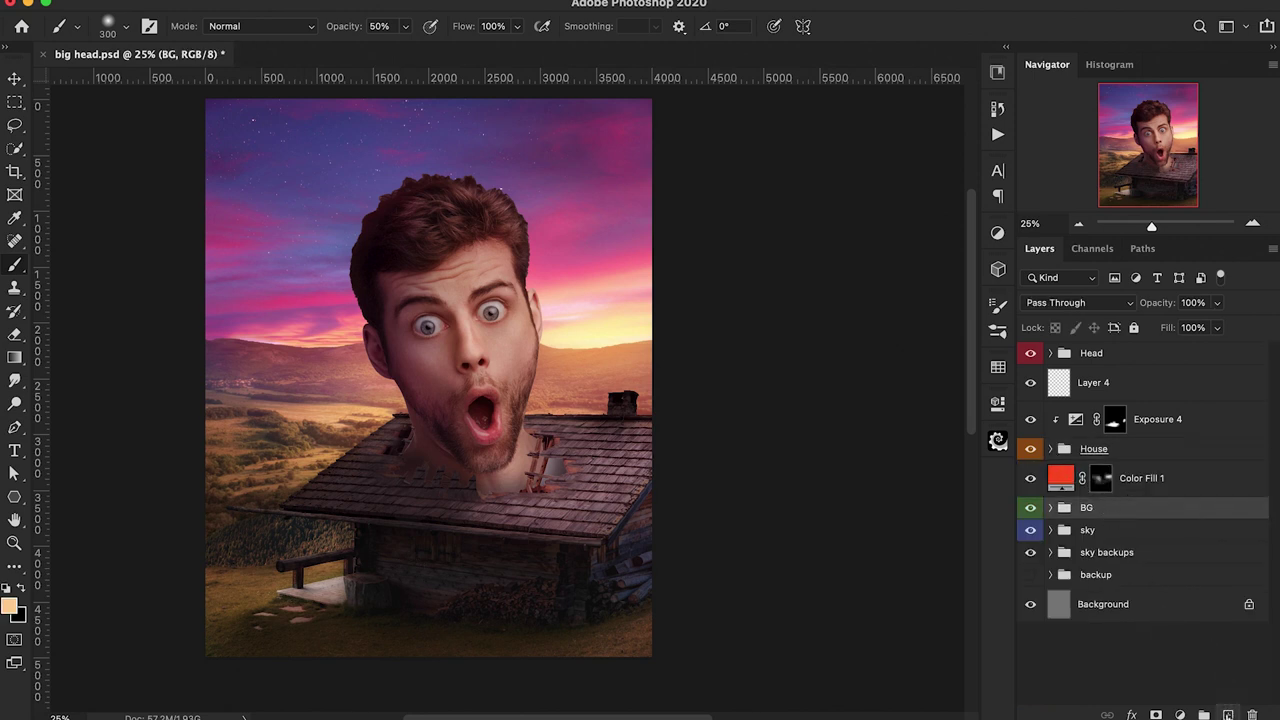
click(1228, 715)
key(1)
key(bracketright)
key(bracketright)
key(bracketright)
mouse_move(253, 533)
mouse_down()
mouse_move(213, 562)
mouse_move(286, 510)
mouse_move(246, 534)
mouse_up()
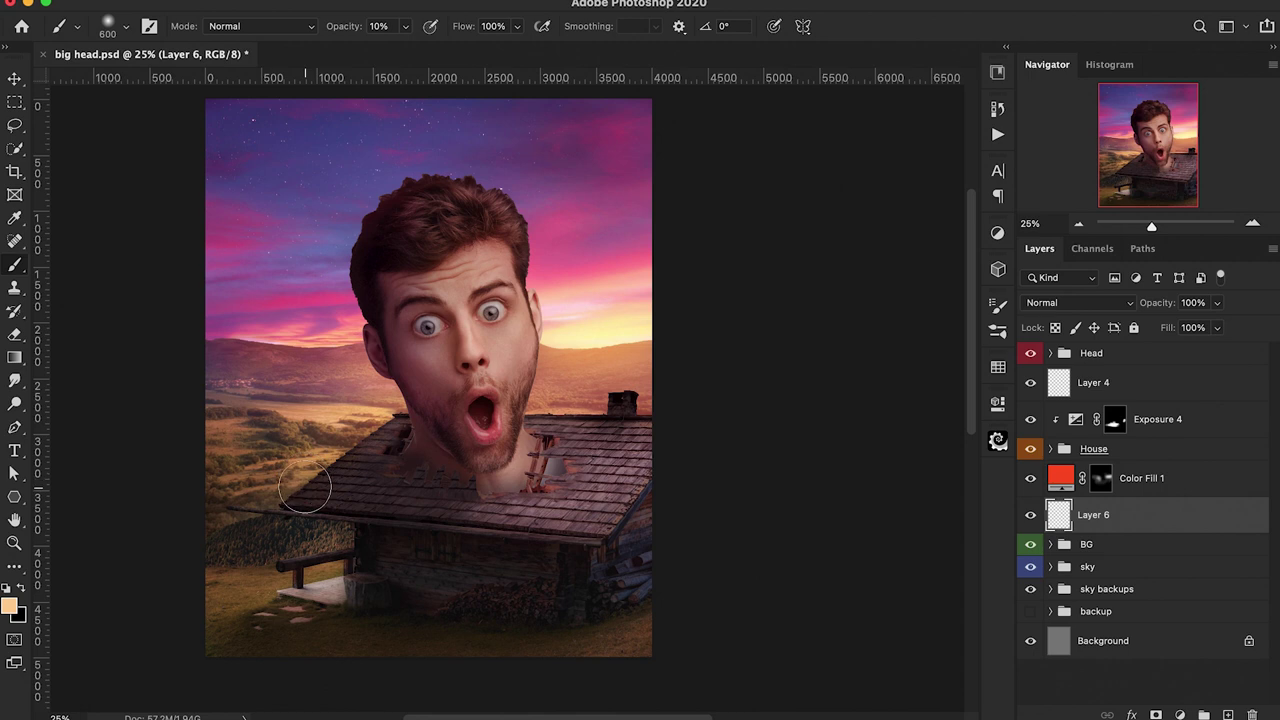
Compare the image with Layer 6's haze off and on, and lower the layer's opacity
scroll(521, 556, right, 2)
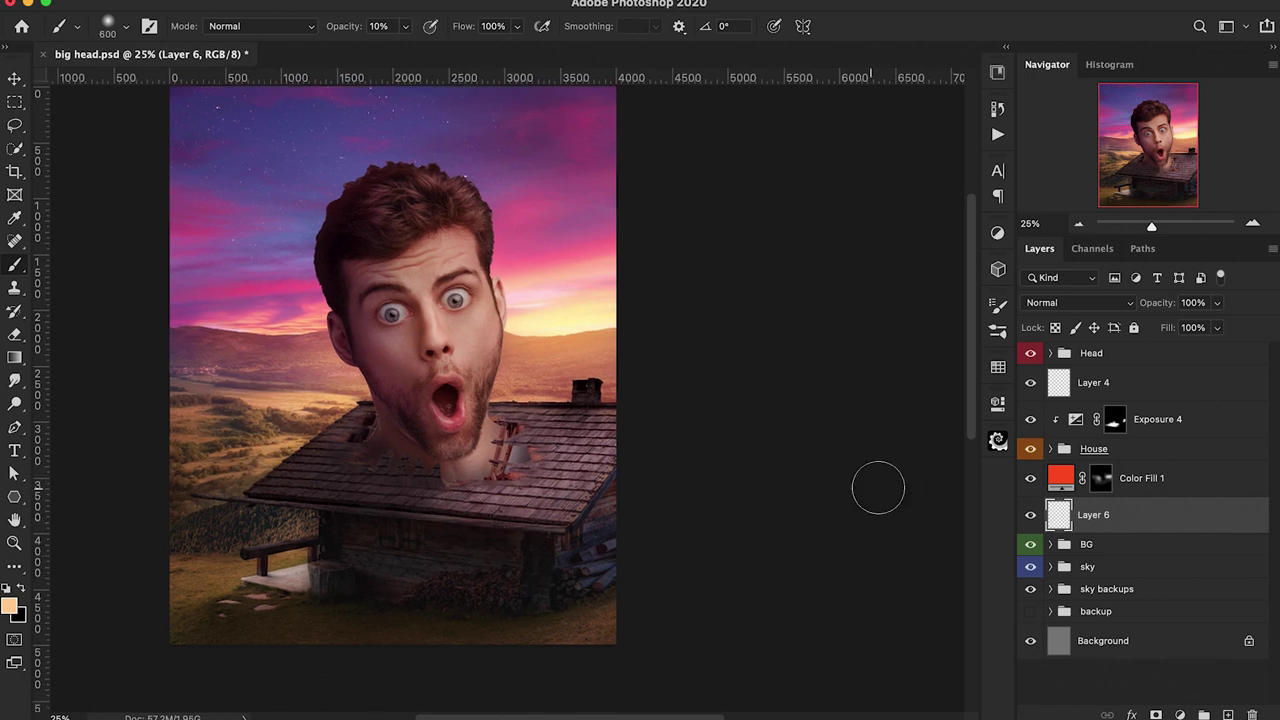
click(1030, 514)
click(1030, 514)
drag(1163, 303, 1133, 322)
Paint peach highlights on layer H along the chimney and roof ridge, using a soft brush at 80% opacity
scroll(680, 476, up, 2)
scroll(680, 476, right, 1)
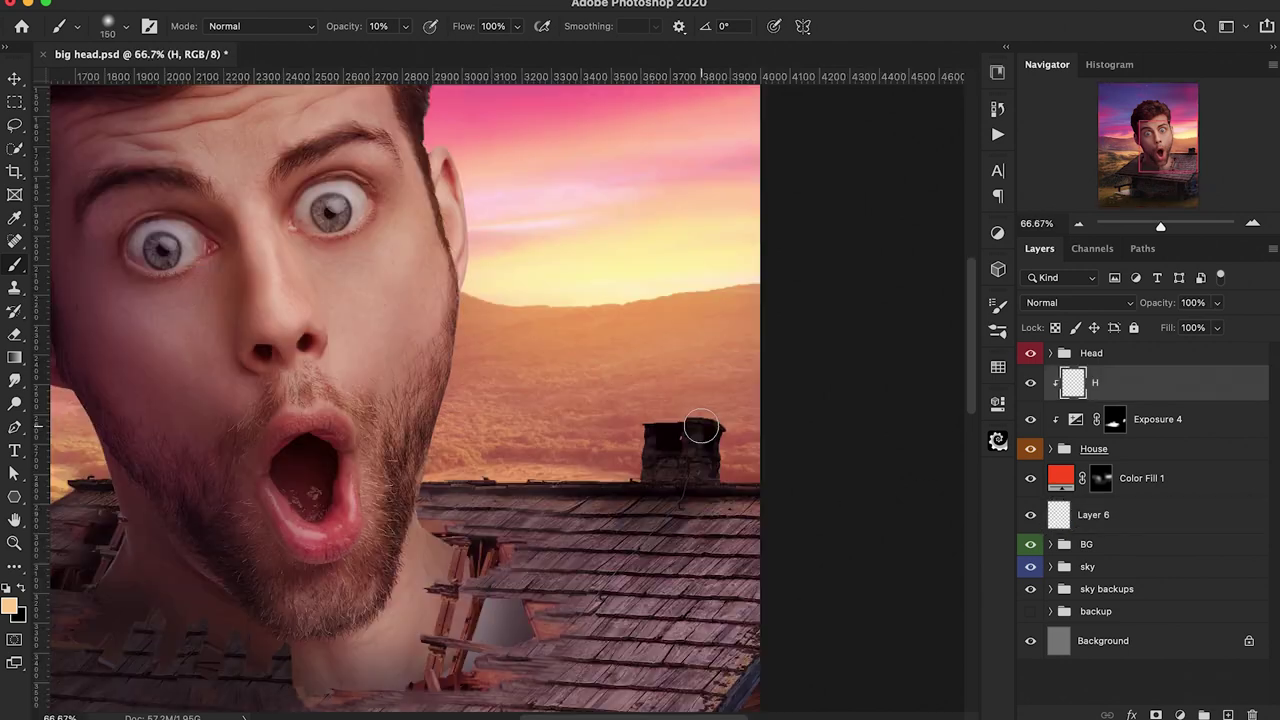
key(8)
mouse_move(710, 401)
mouse_down()
mouse_move(646, 404)
mouse_move(594, 434)
mouse_up()
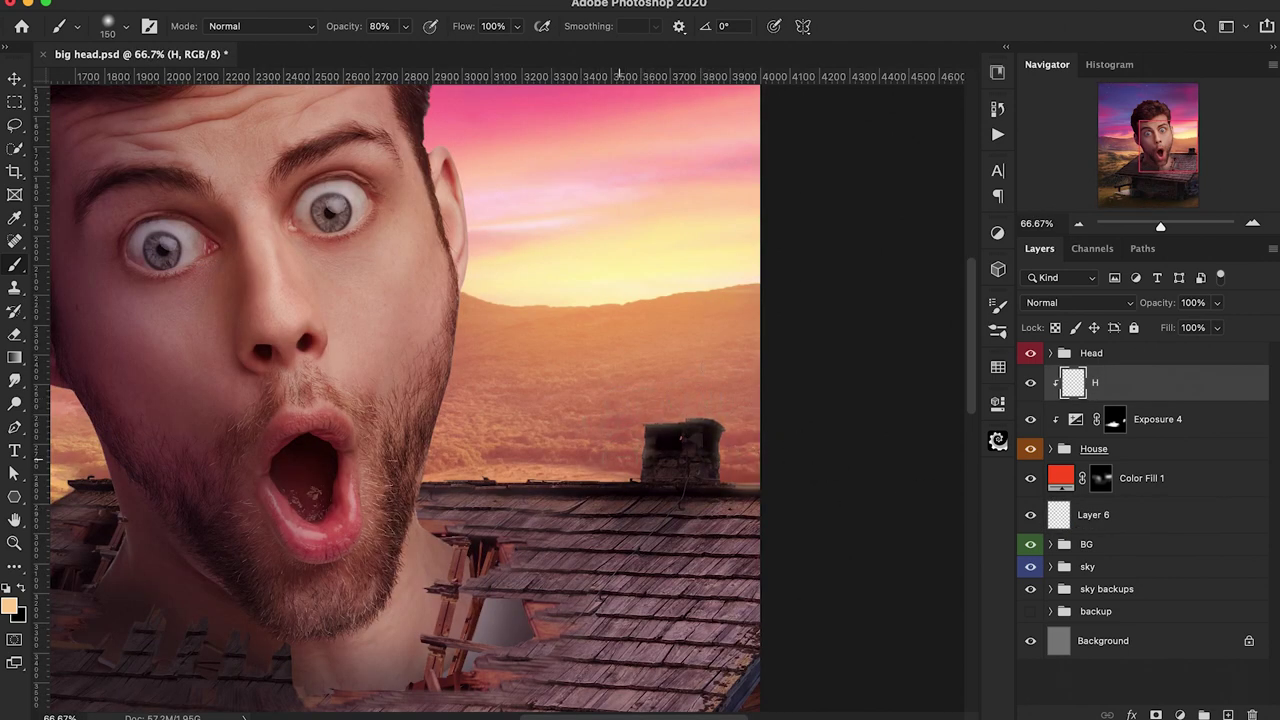
drag(623, 466, 516, 470)
drag(428, 474, 526, 473)
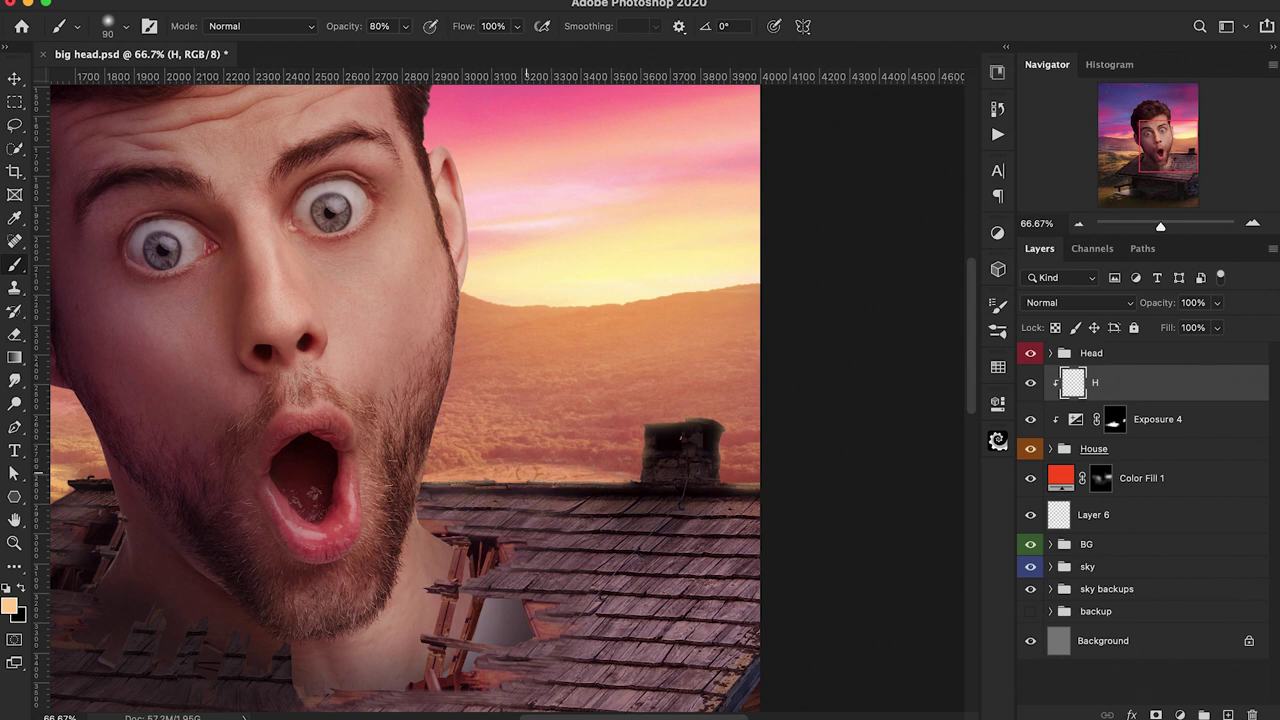
drag(422, 460, 631, 474)
Continue the edge highlight on layer H along the roof ridge on the other side of the head
scroll(495, 470, left, 3)
drag(274, 457, 238, 466)
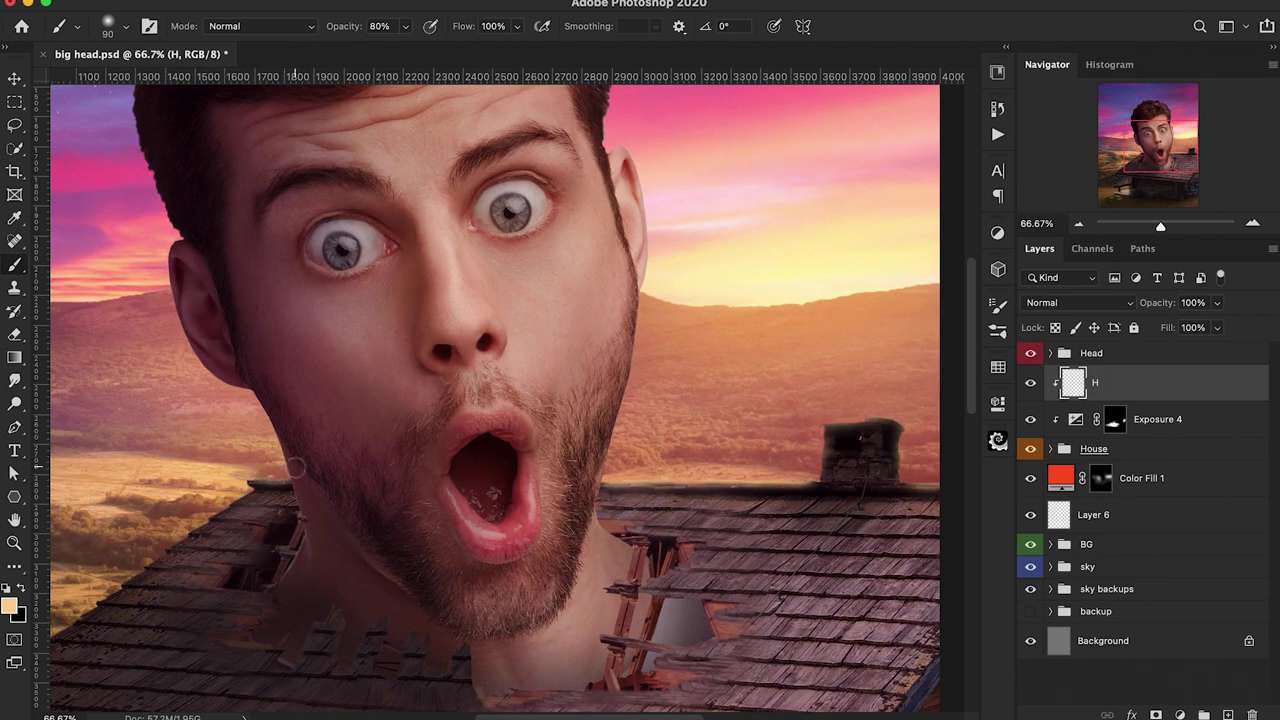
scroll(285, 466, left, 5)
scroll(285, 466, down, 2)
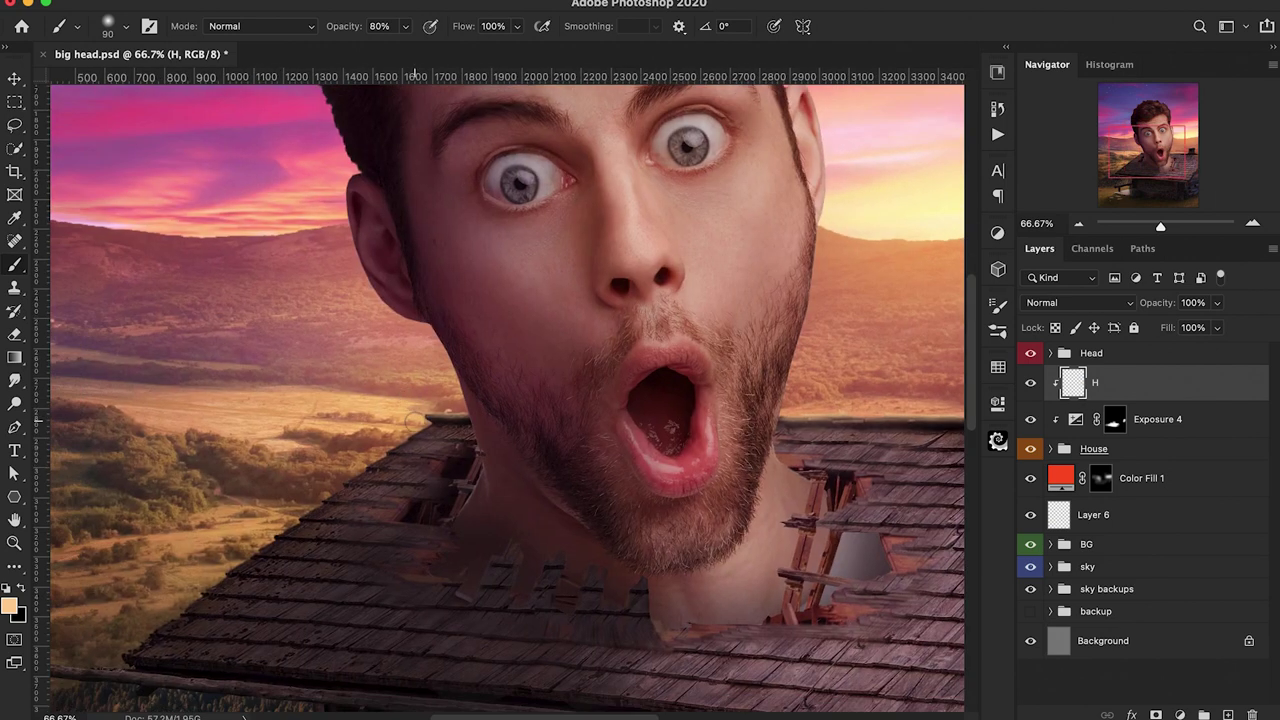
scroll(281, 522, right, 5)
scroll(281, 522, up, 1)
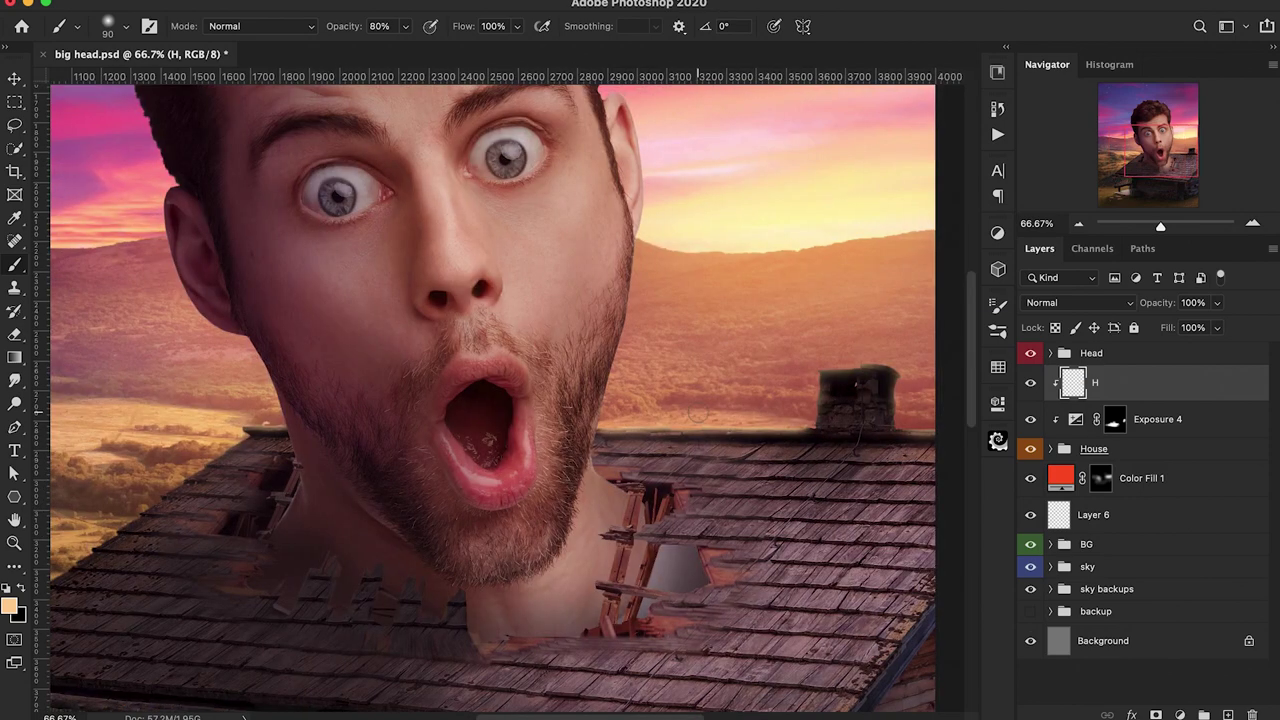
Compare the whole image with layer H's roof highlights off and on
key(super+minus)
key(super+minus)
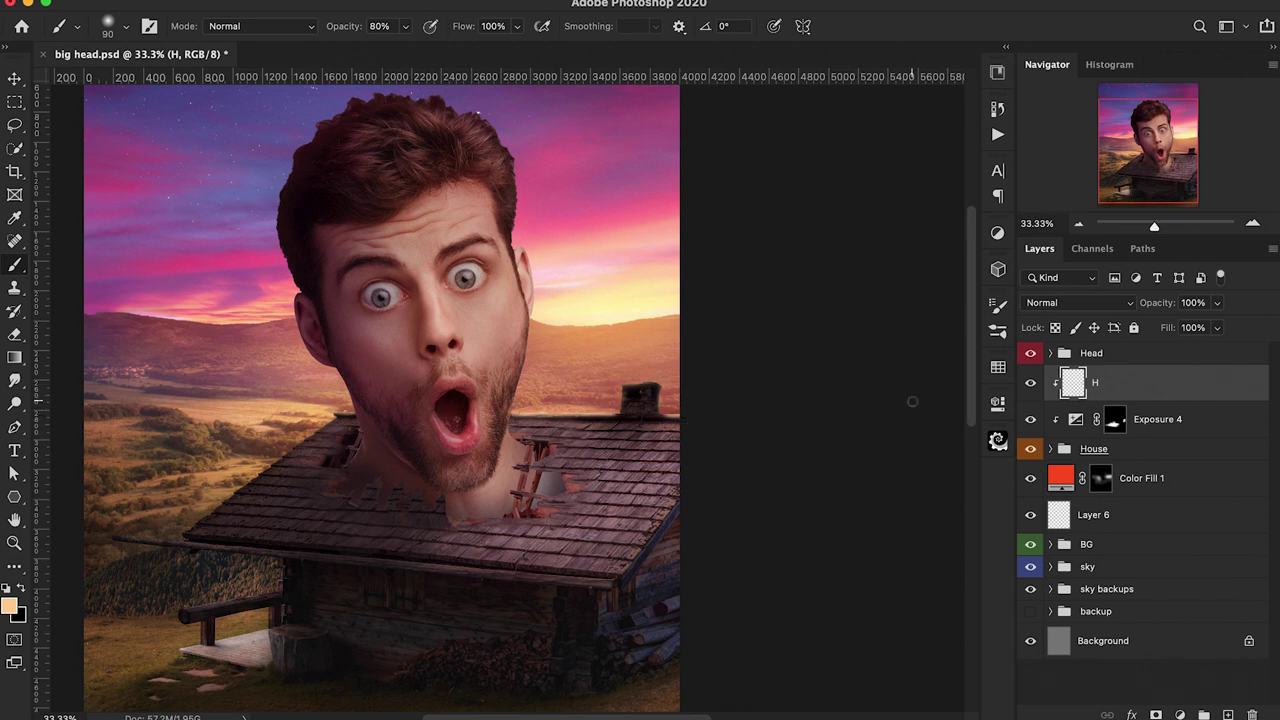
click(1031, 383)
click(1031, 383)
click(1031, 384)
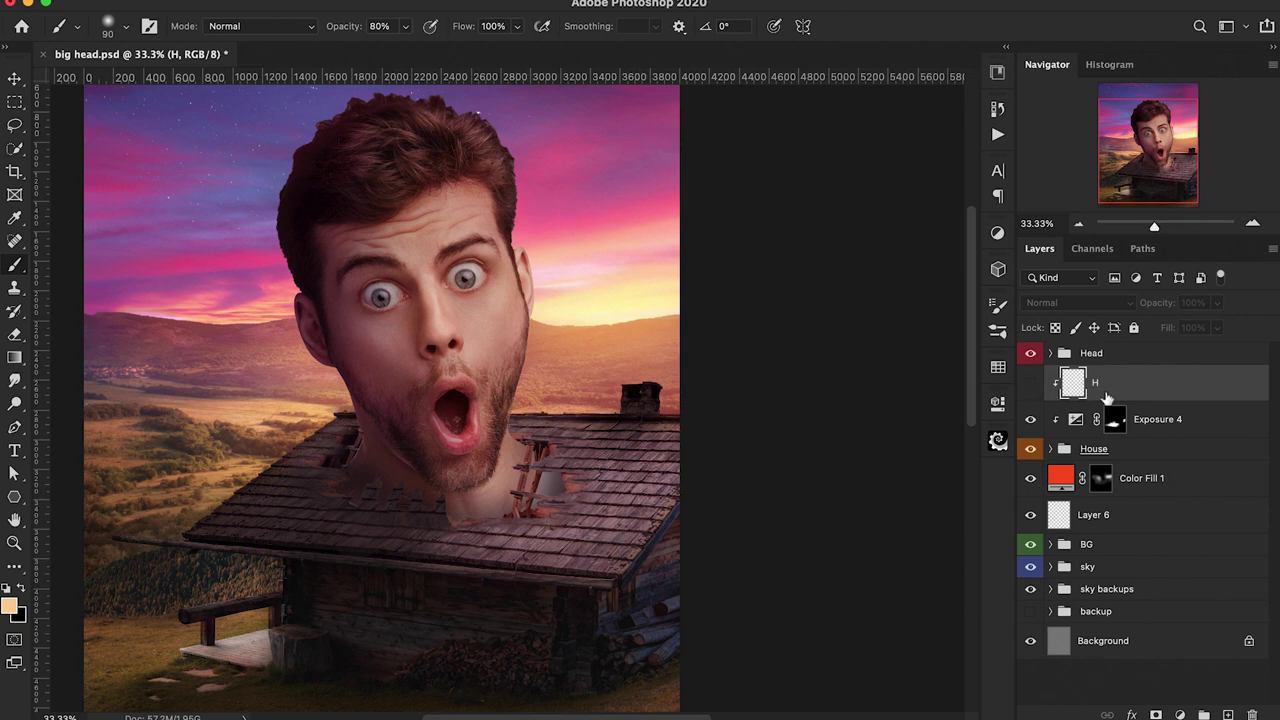
click(1030, 385)
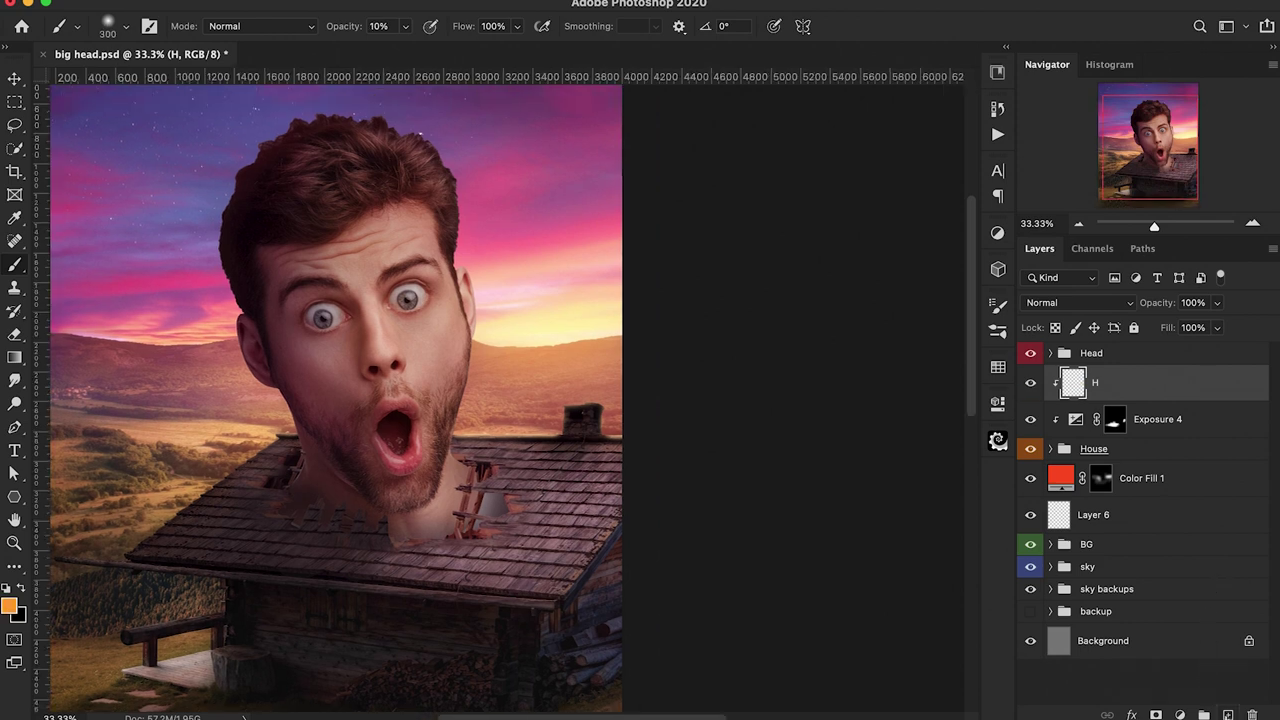
Add a layer above H and set the foreground color to pale yellow fceca0
key(ctrl+shift+alt+n)
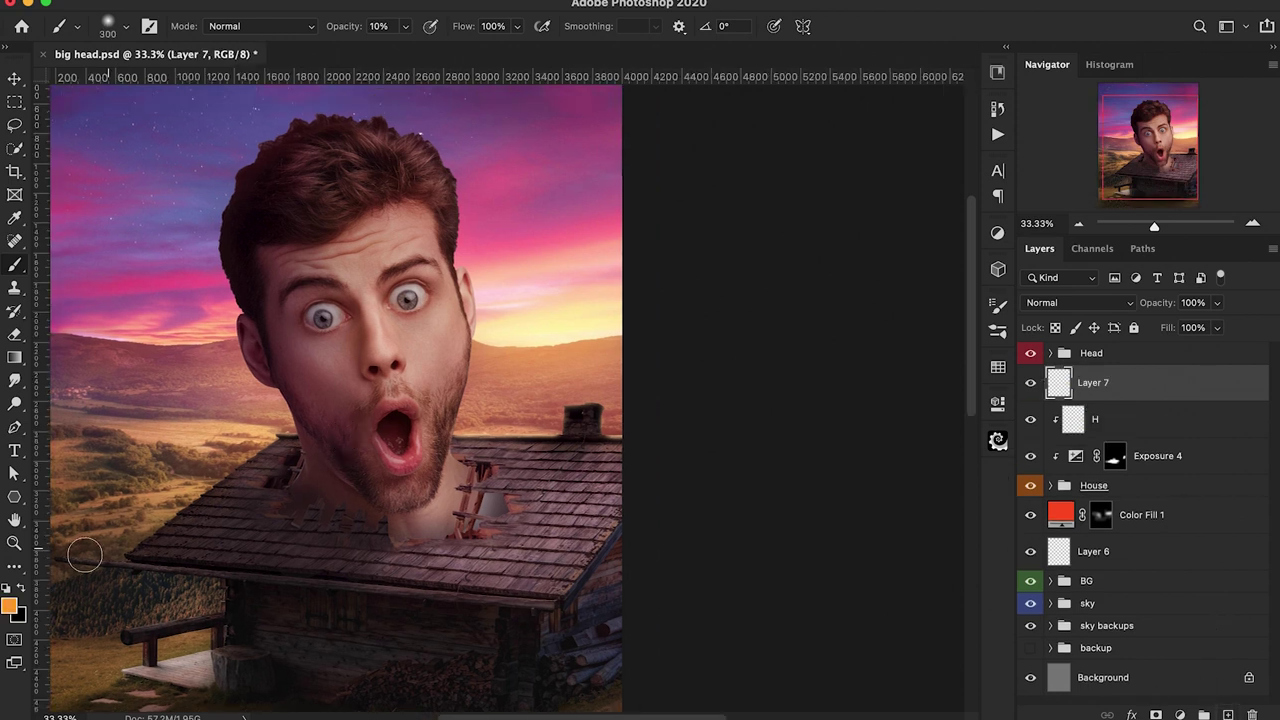
click(10, 604)
click(1027, 240)
drag(888, 72, 857, 40)
drag(1022, 240, 1022, 242)
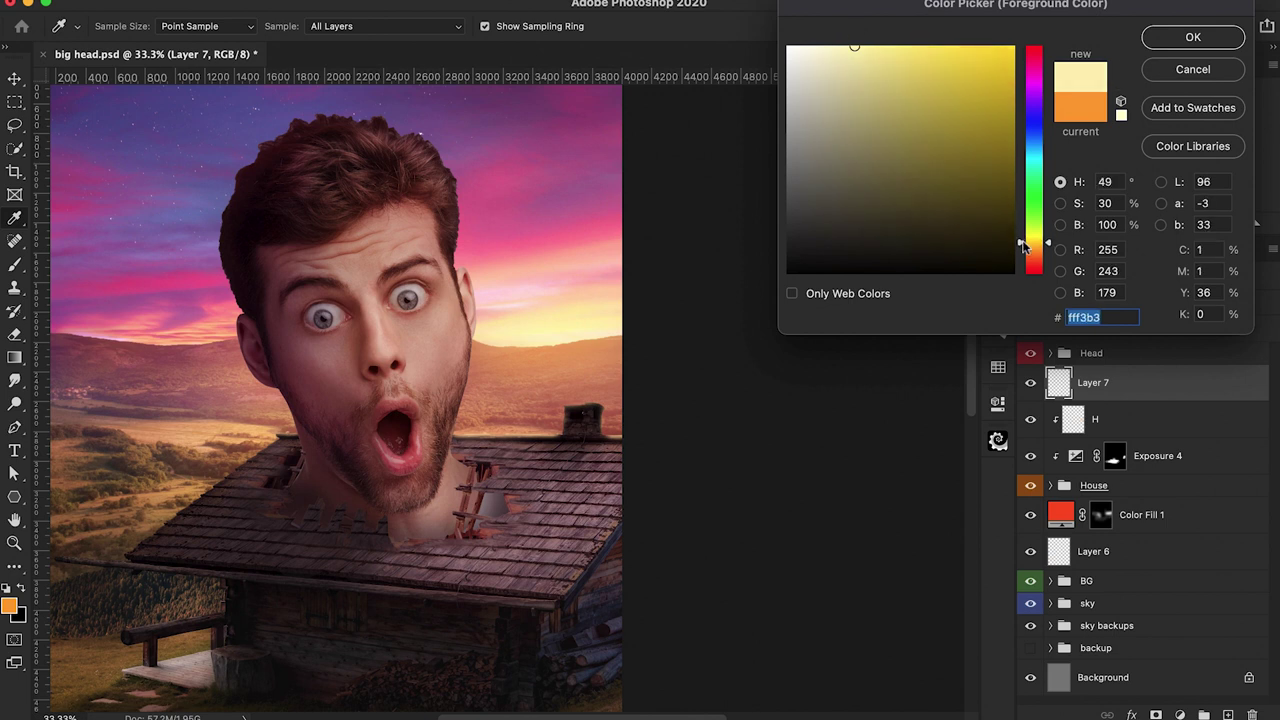
drag(863, 46, 870, 48)
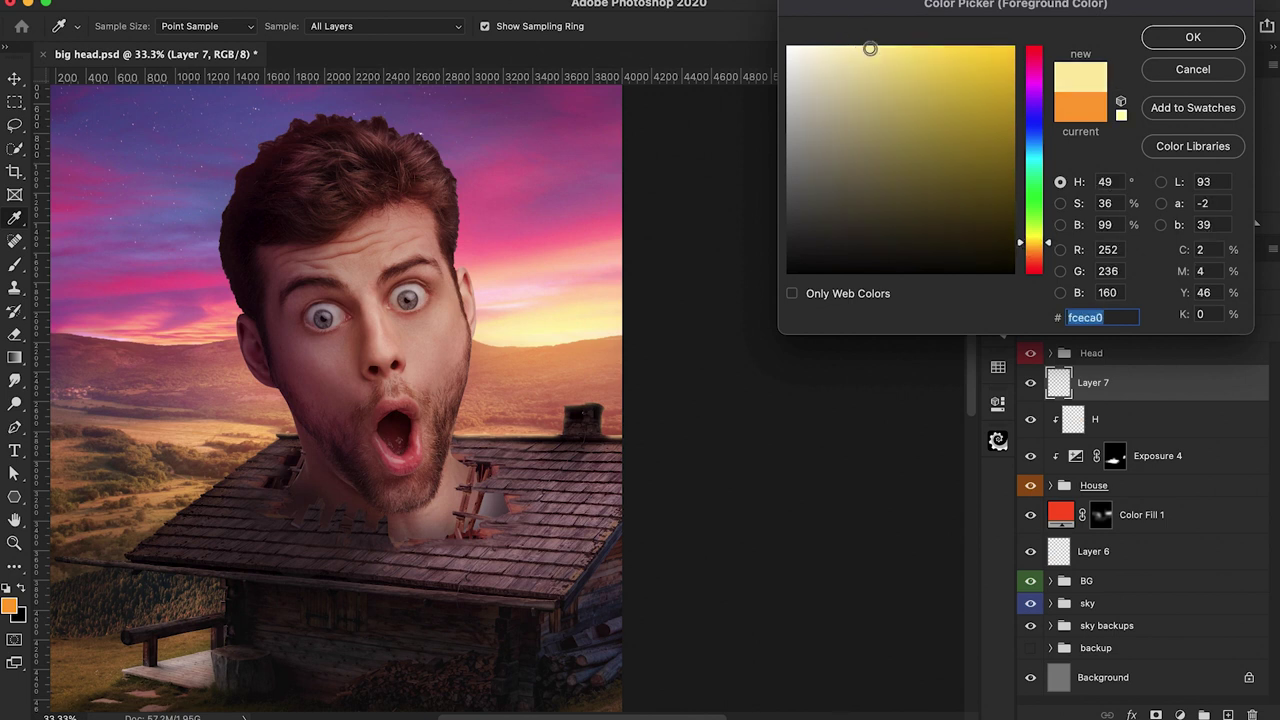
click(1170, 40)
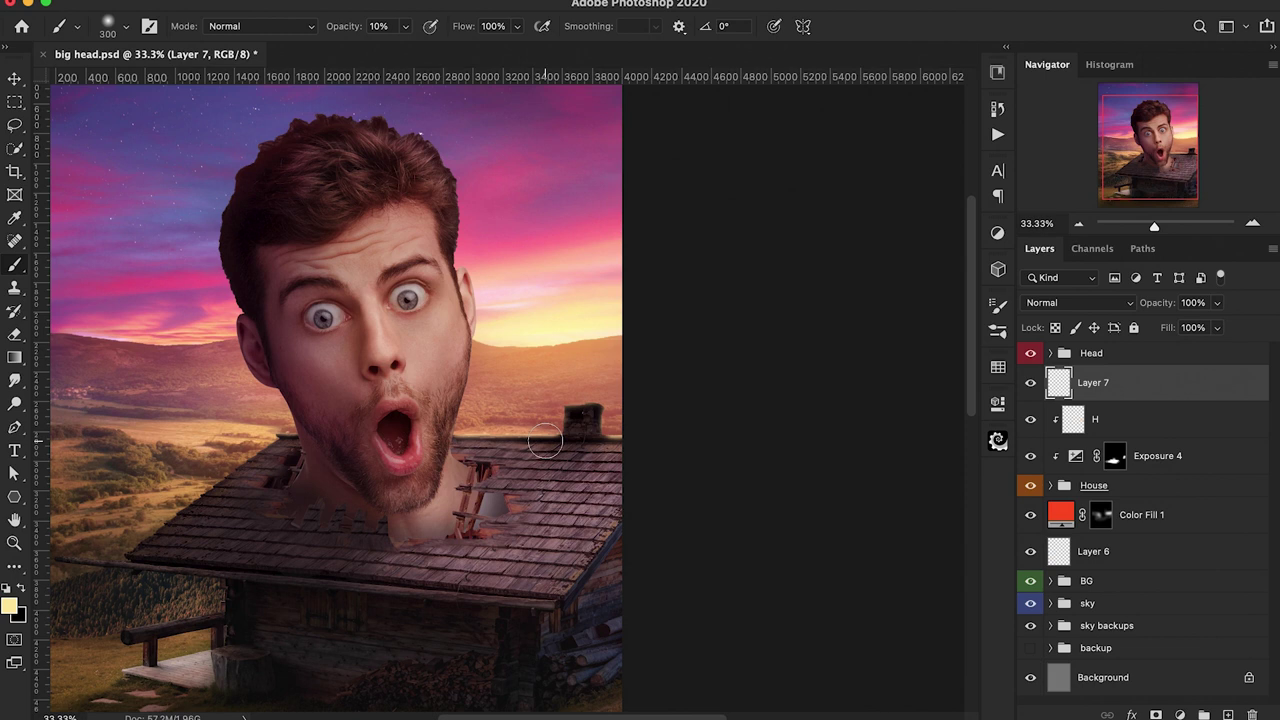
Paint a faint pale yellow glow over the chimney on Layer 7 with a 150 px brush at 10% opacity
key(bracketleft)
key(bracketleft)
key(bracketleft)
key(bracketleft)
key(bracketleft)
key(bracketleft)
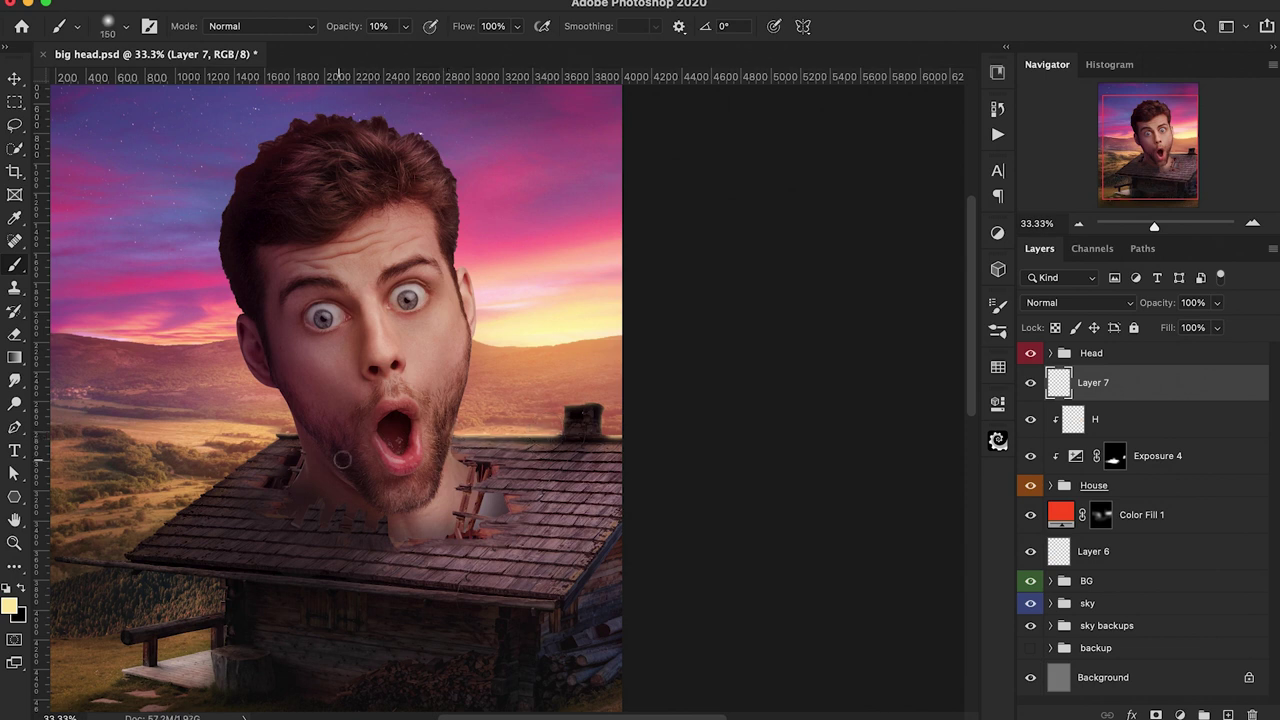
drag(600, 405, 568, 425)
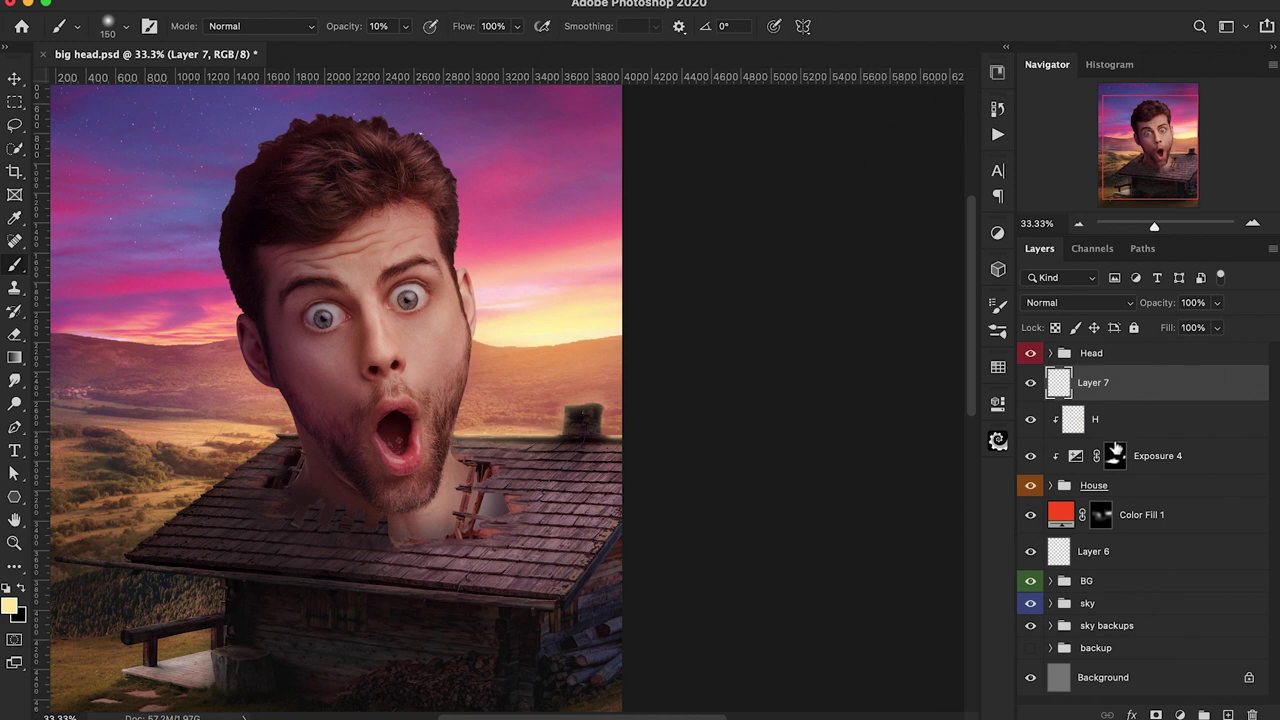
Add a mask to Layer 7 and set a 90 px black brush at 50% opacity for trimming the roof glow
click(1156, 715)
key(d)
key(ctrl+plus)
key(ctrl+plus)
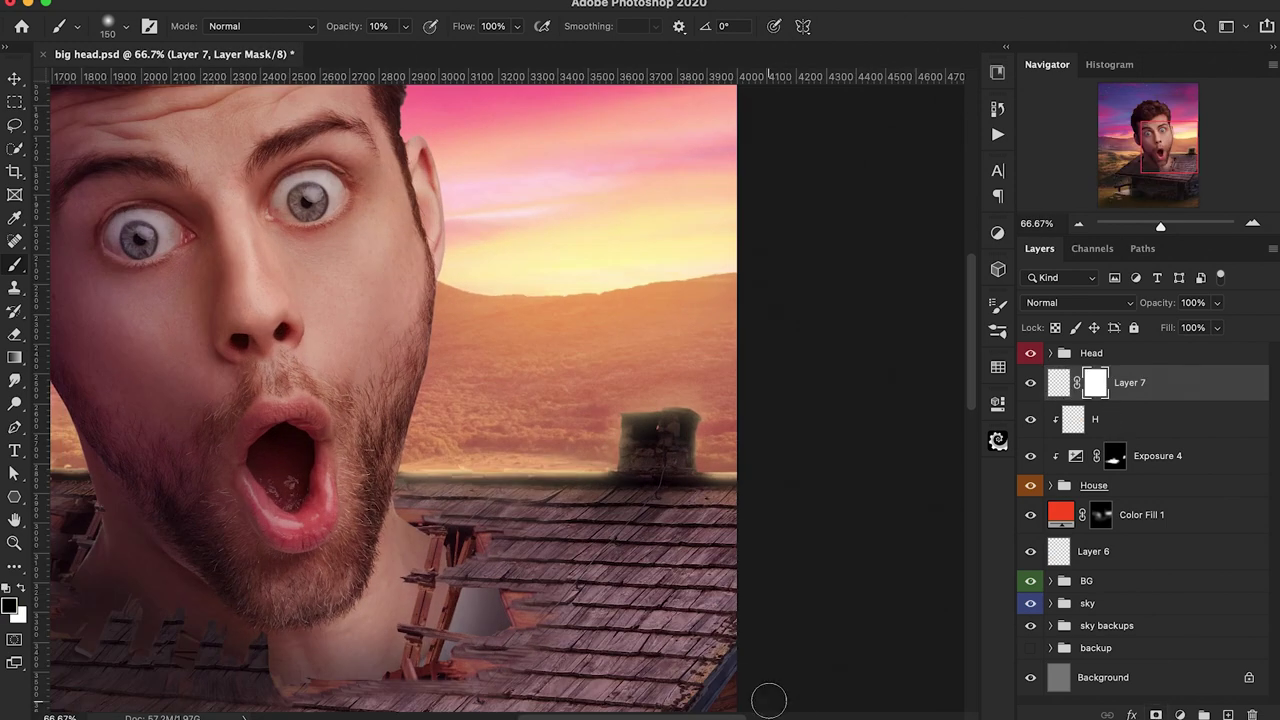
key(0)
key([)
key([)
key([)
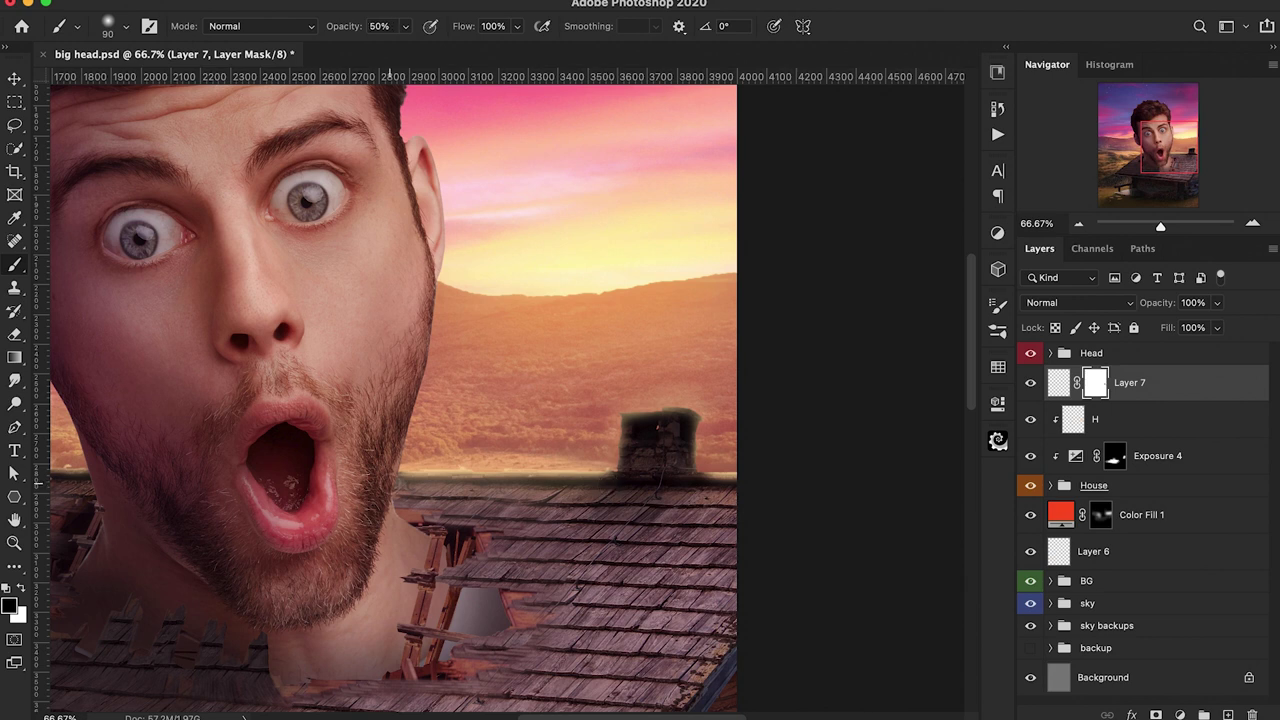
Add a mask to layer H and paint out excess highlight in straight strokes just below the roof ridge
click(1122, 428)
click(1157, 714)
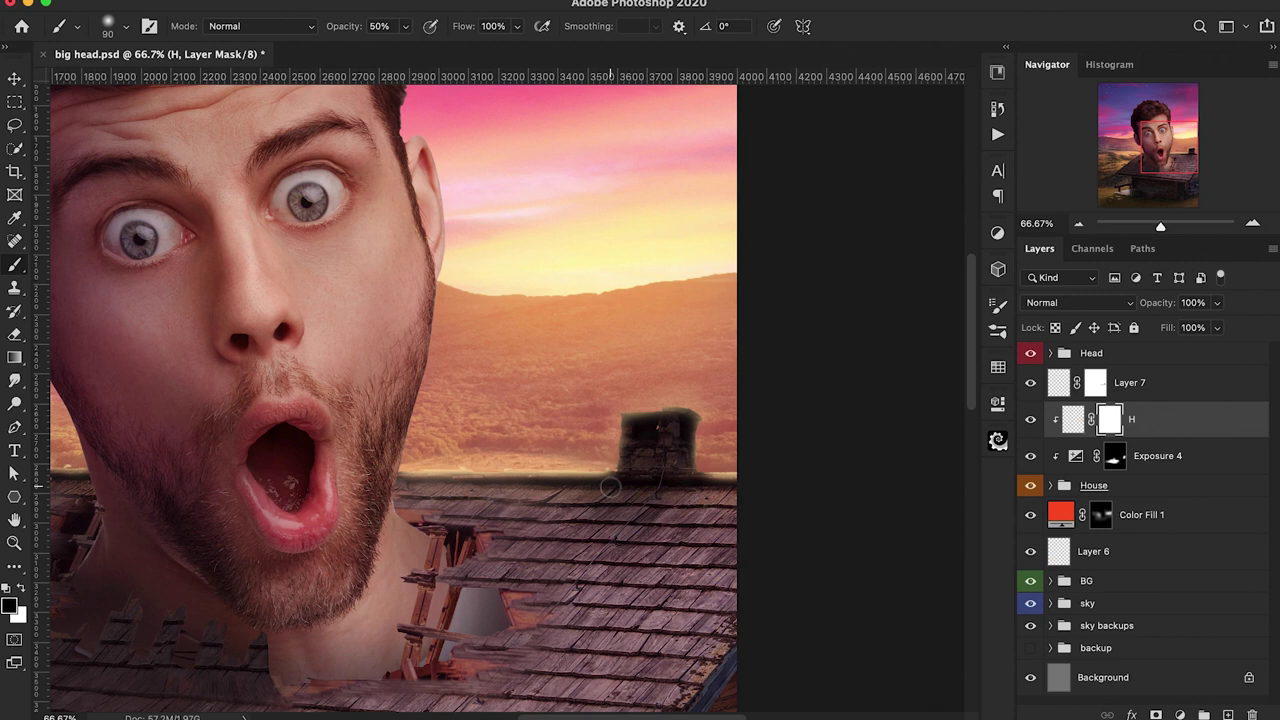
shift+click(411, 491)
shift+click(608, 486)
shift+click(406, 488)
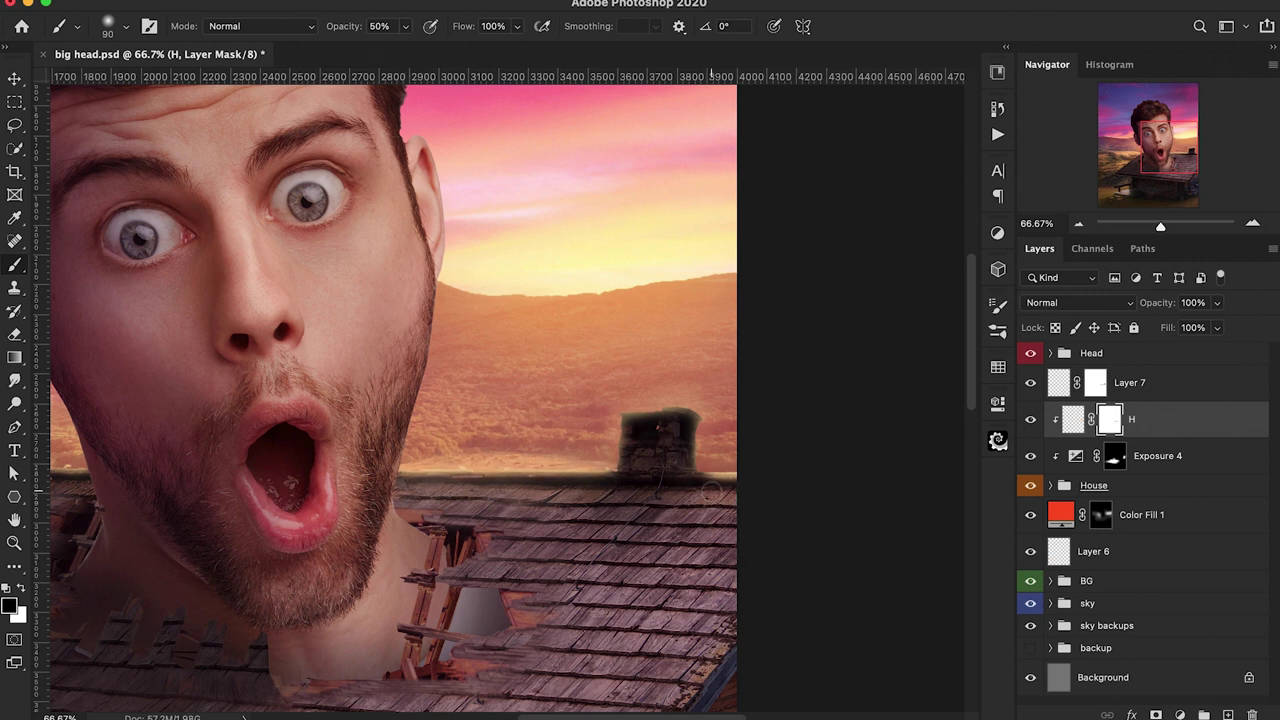
scroll(420, 481, left, 5)
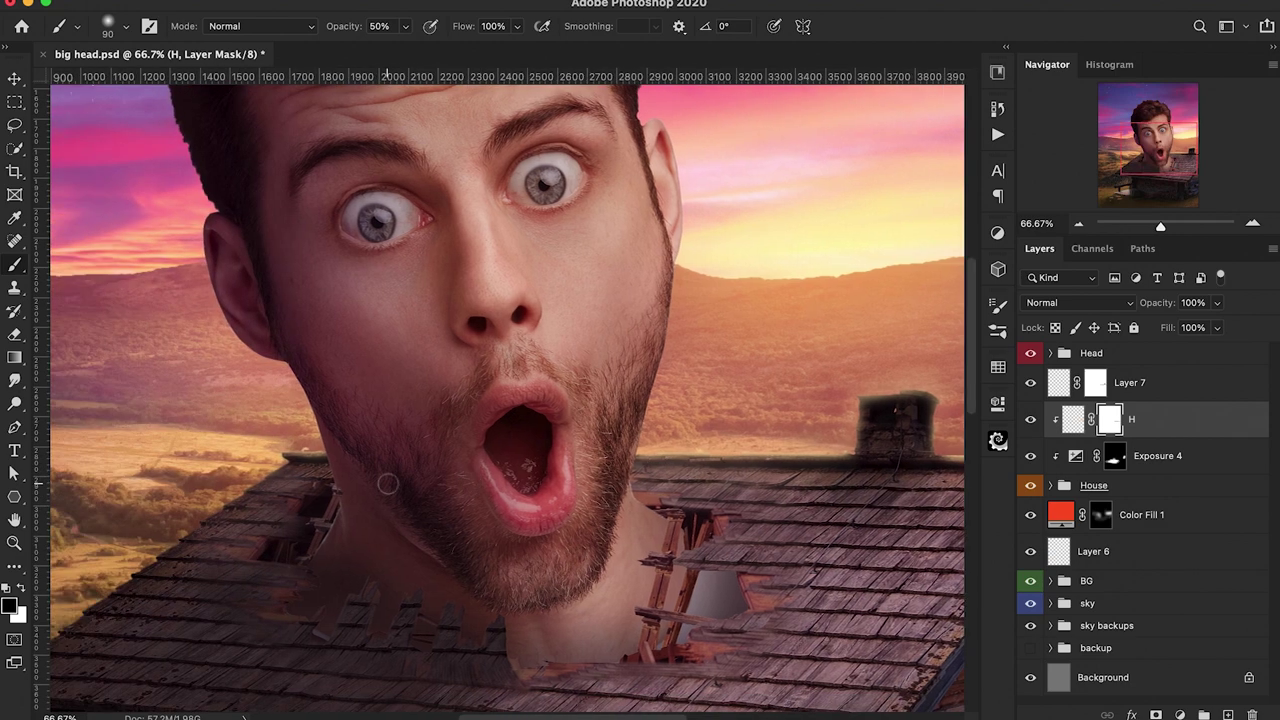
key(ctrl+minus)
key(ctrl+minus)
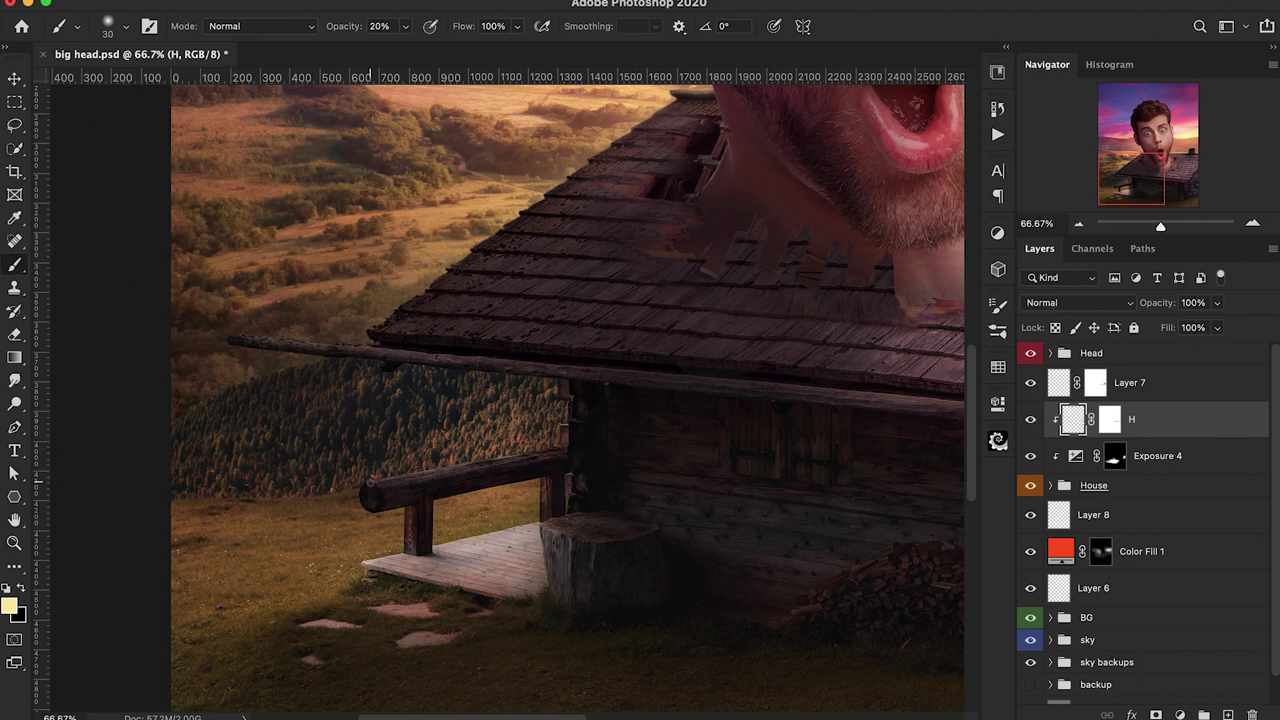
Paint pale yellow highlights on layer H along the top of the porch railing with a 30 px brush at 20% opacity
shift+click(554, 452)
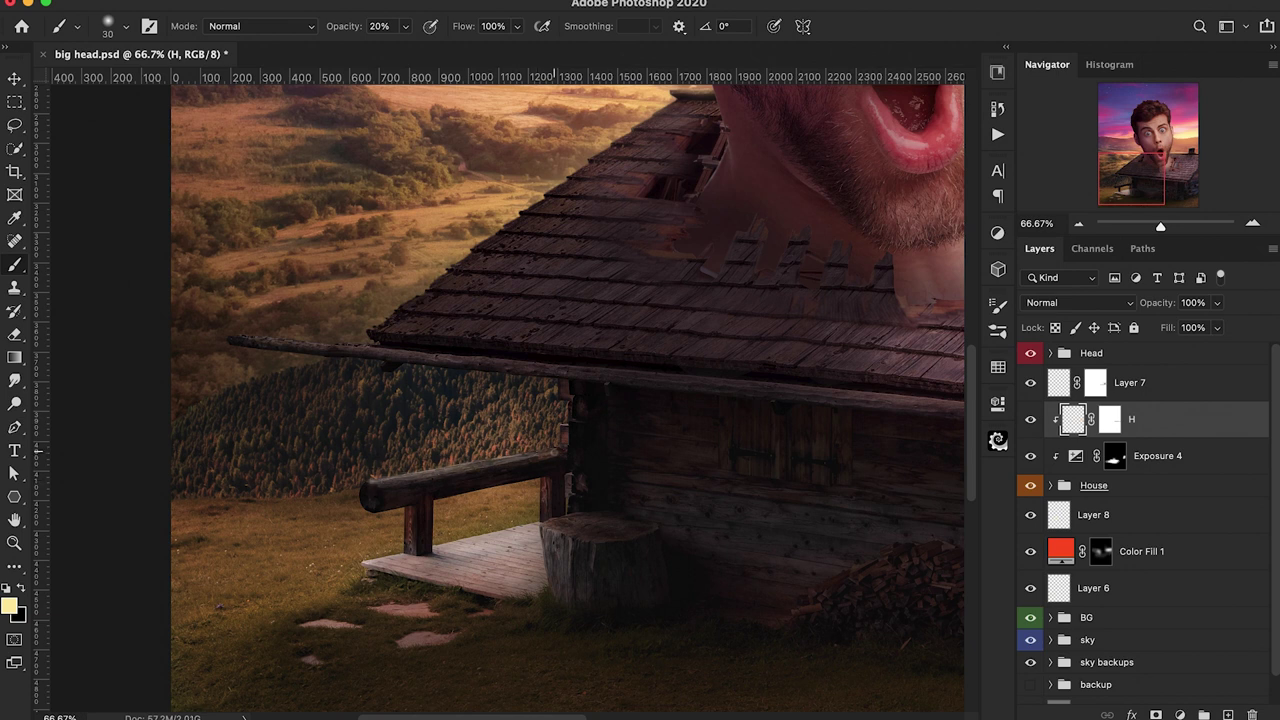
drag(555, 453, 403, 484)
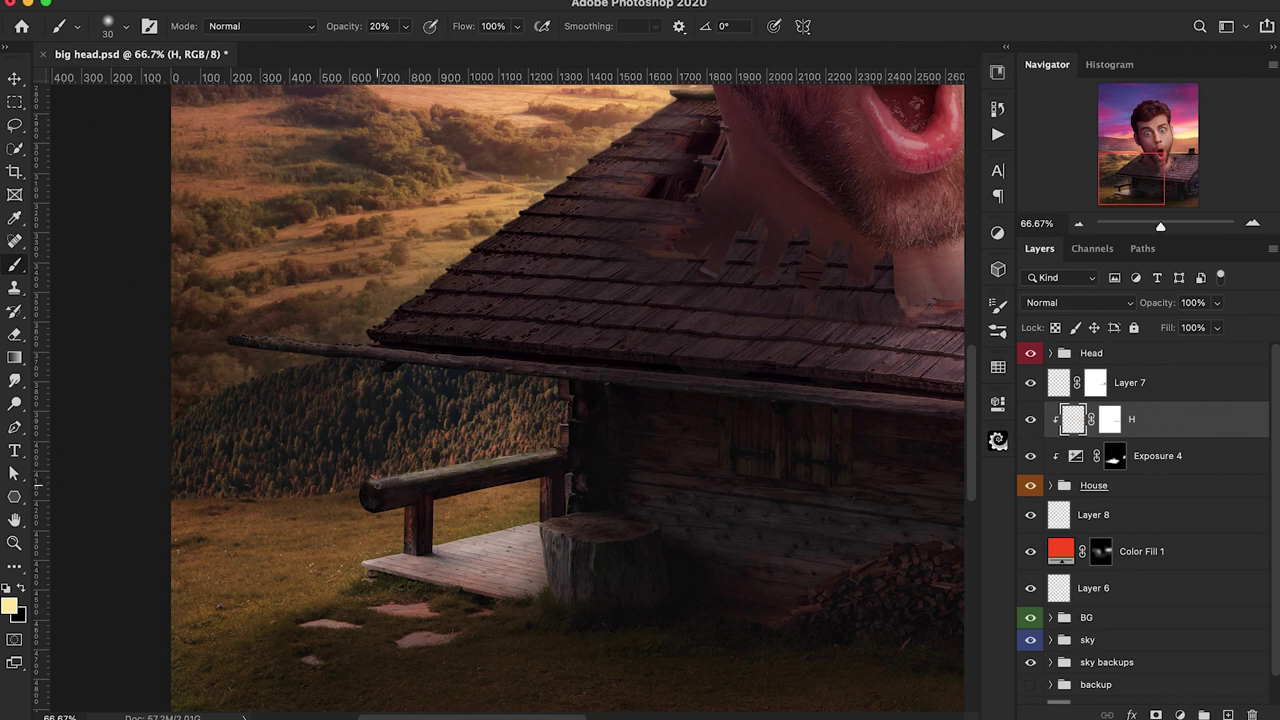
shift+click(557, 452)
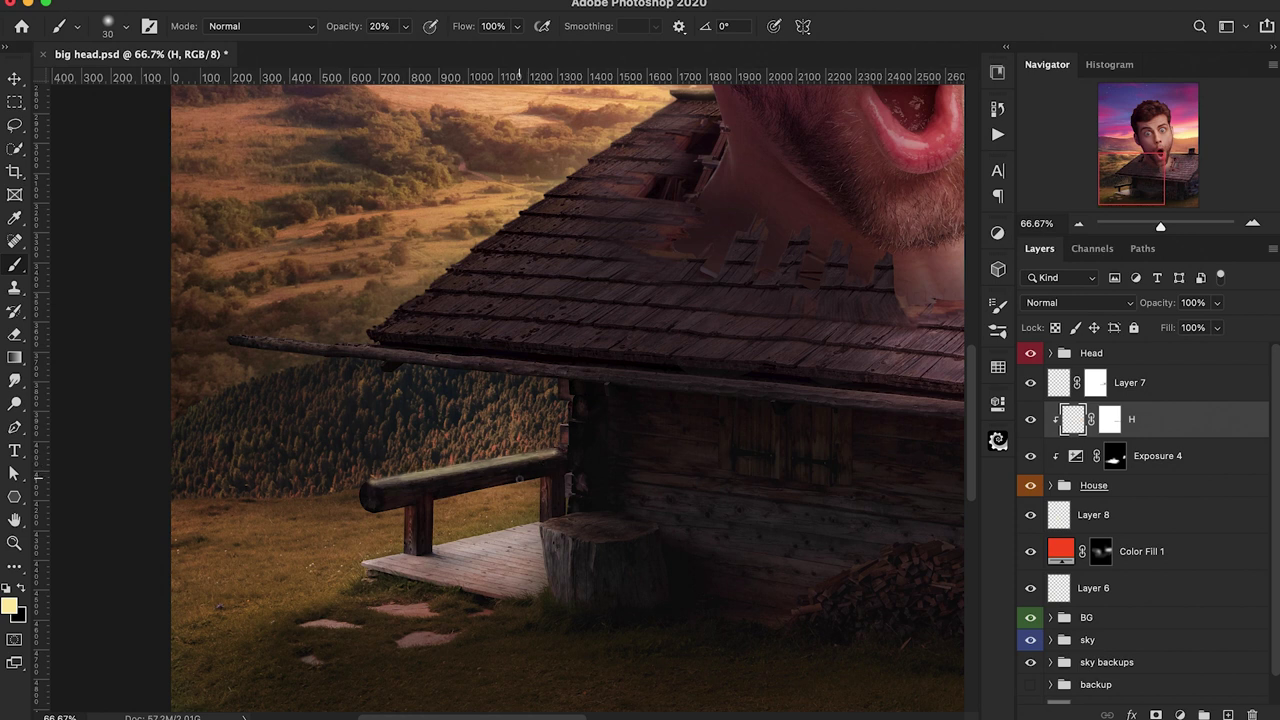
Raise the black Underlying Layer slider in layer H's Blend If options to keep highlights off the darkest tones
double_click(1162, 430)
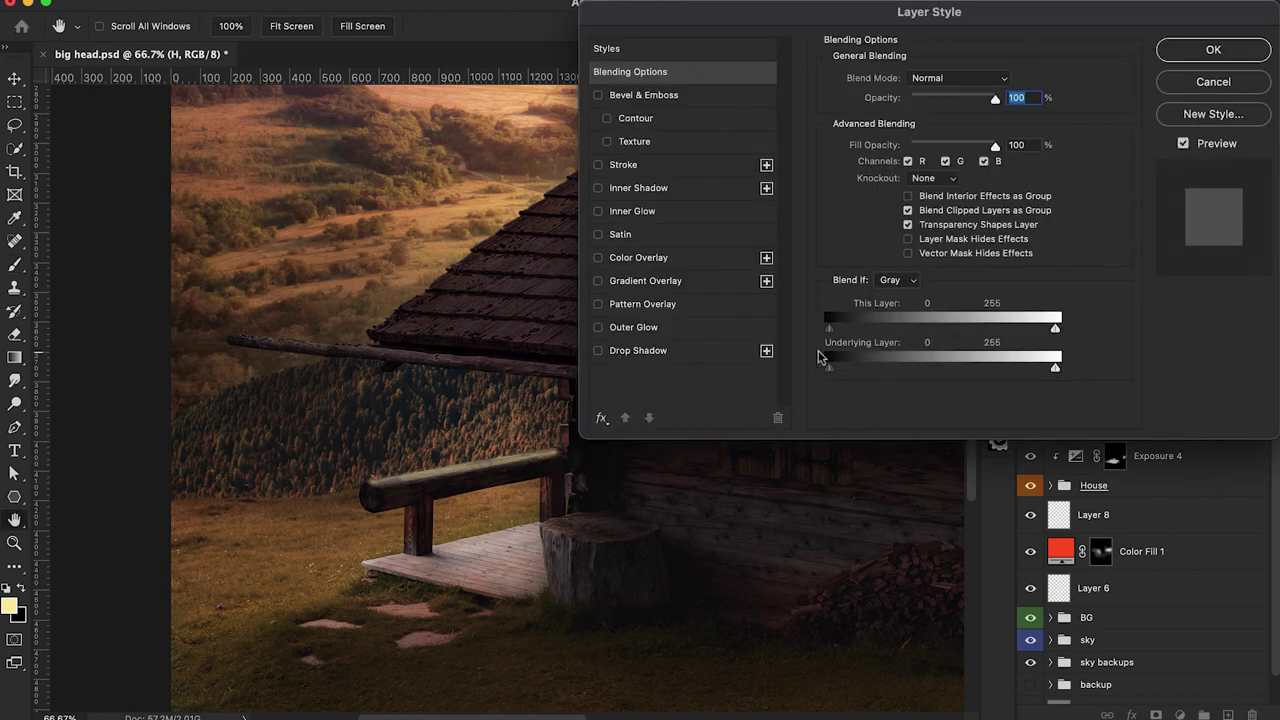
drag(829, 368, 856, 371)
click(1180, 55)
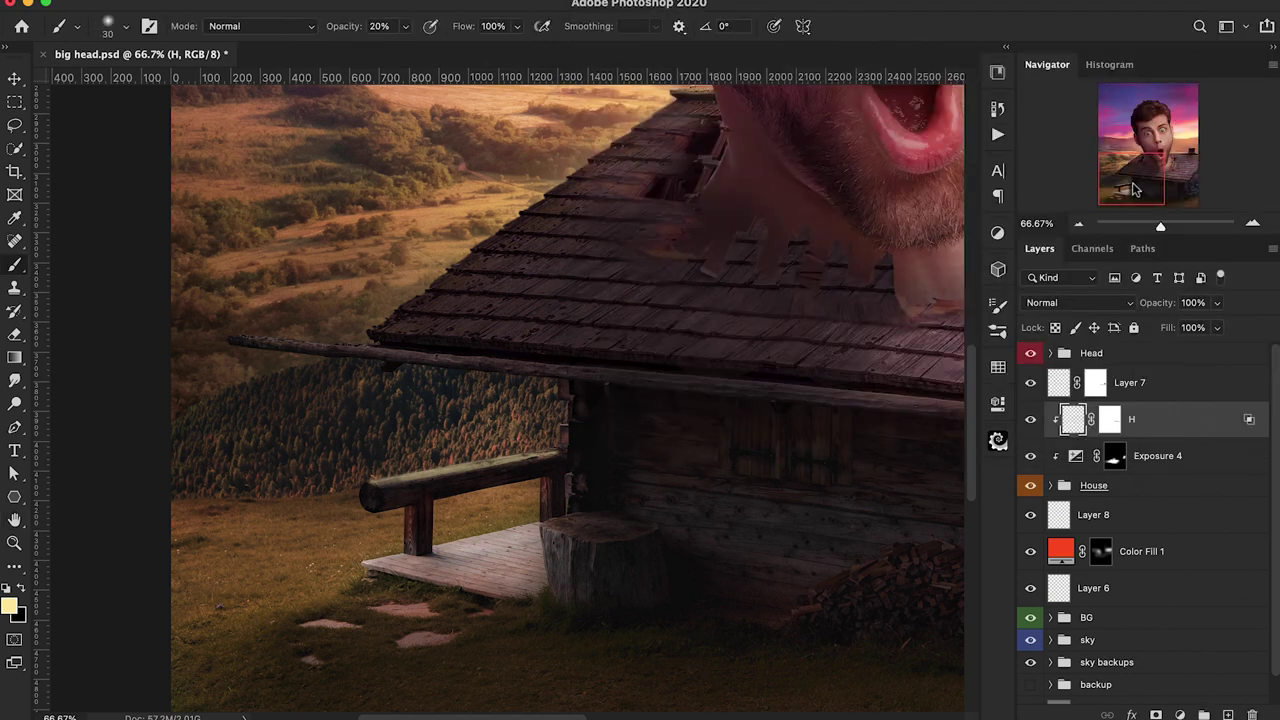
Refine the railing highlight on H's mask with a 70 px black brush at 10% opacity and compare the layer off and on
drag(1137, 186, 1130, 191)
click(1106, 424)
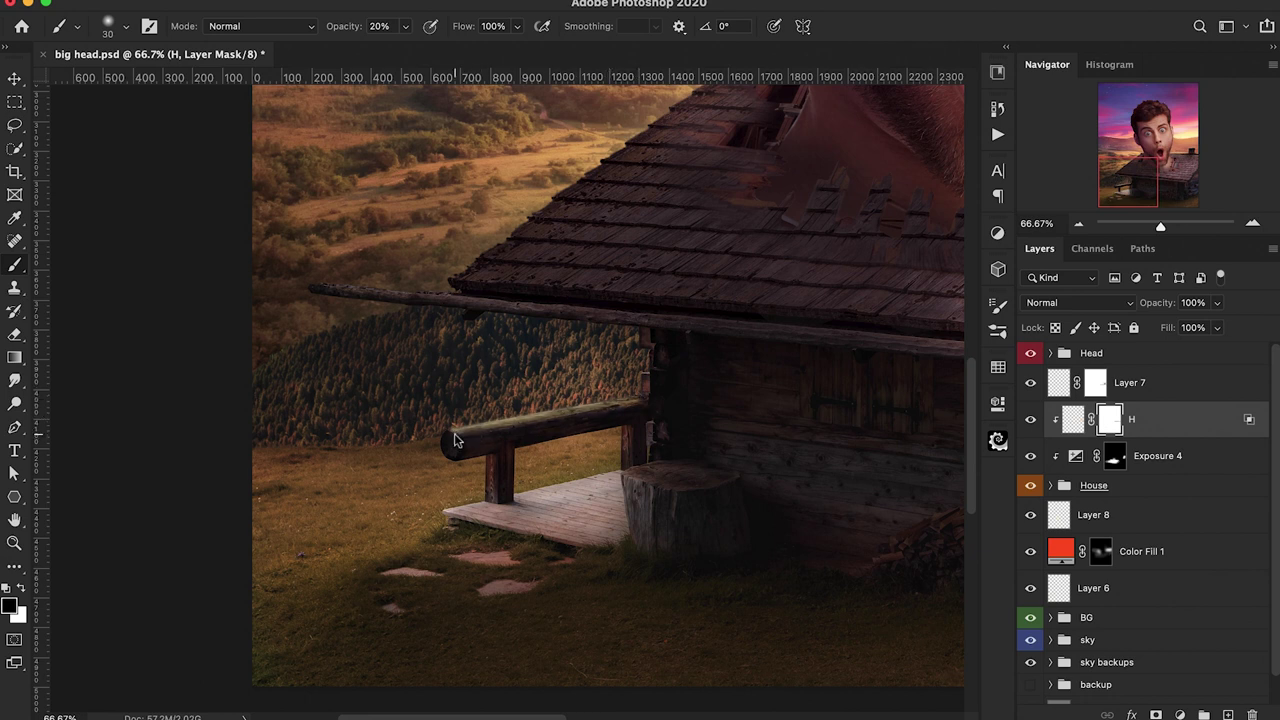
scroll(455, 440, right, 5)
scroll(455, 440, up, 2)
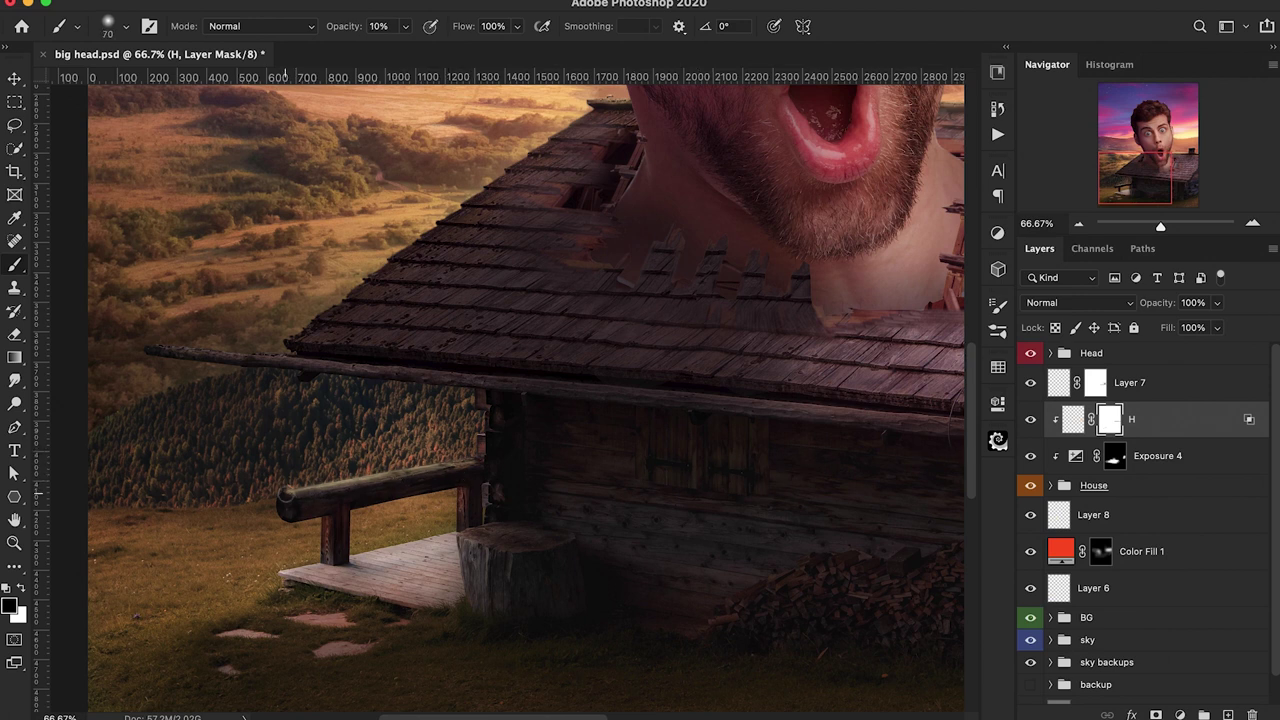
click(1032, 422)
click(1031, 420)
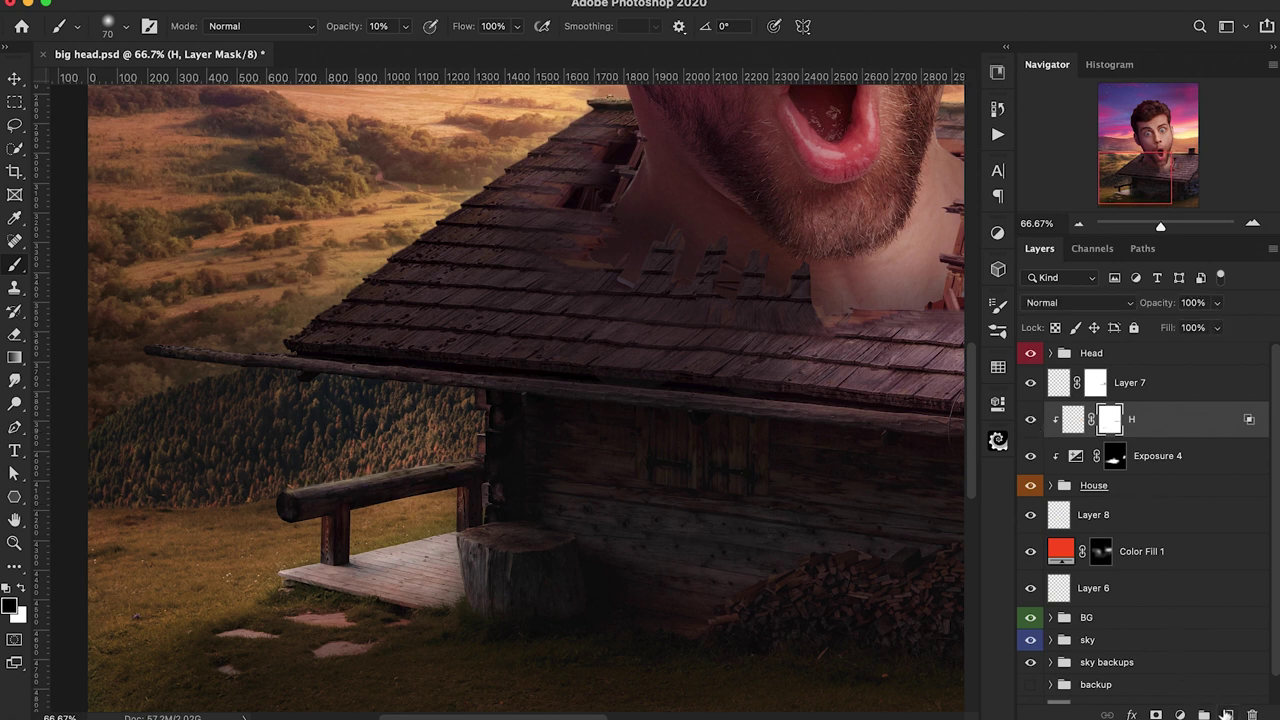
Add a clipped Overlay layer above H and paint a pale yellow highlight along the porch railing with a 40 px brush at 70% opacity
click(1226, 714)
alt+click(1064, 437)
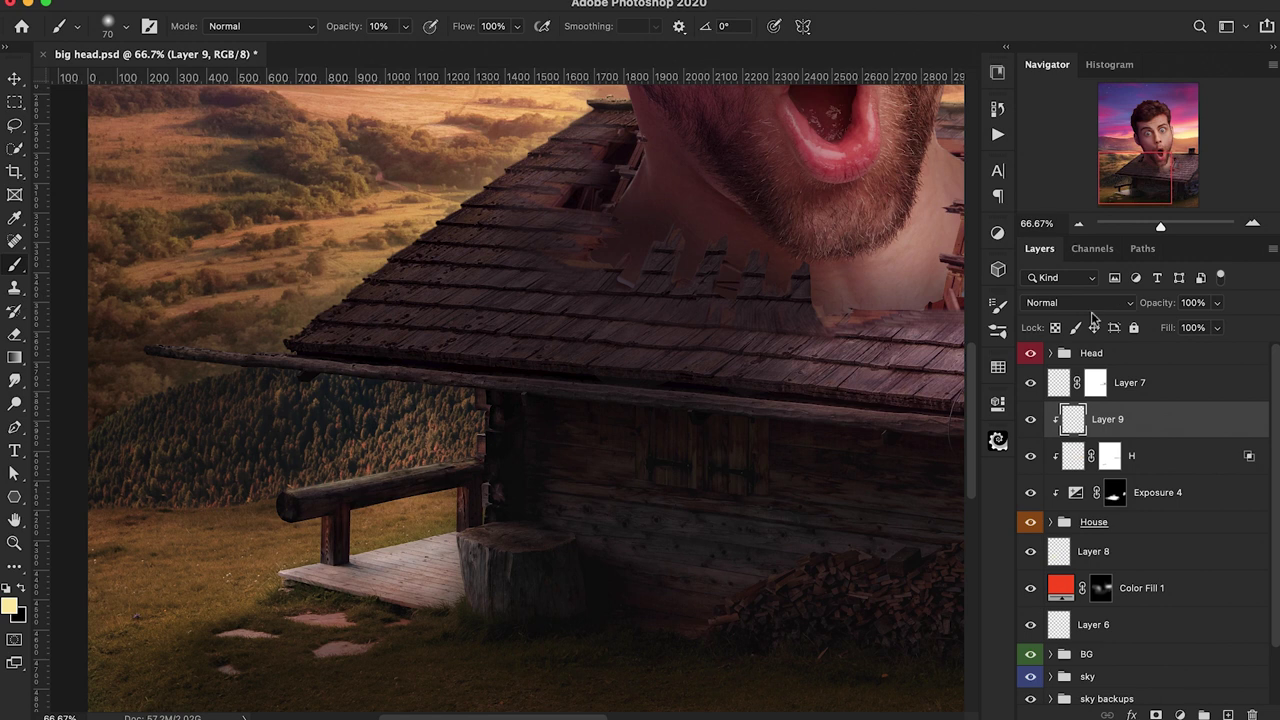
click(1090, 303)
click(1062, 538)
drag(288, 492, 470, 463)
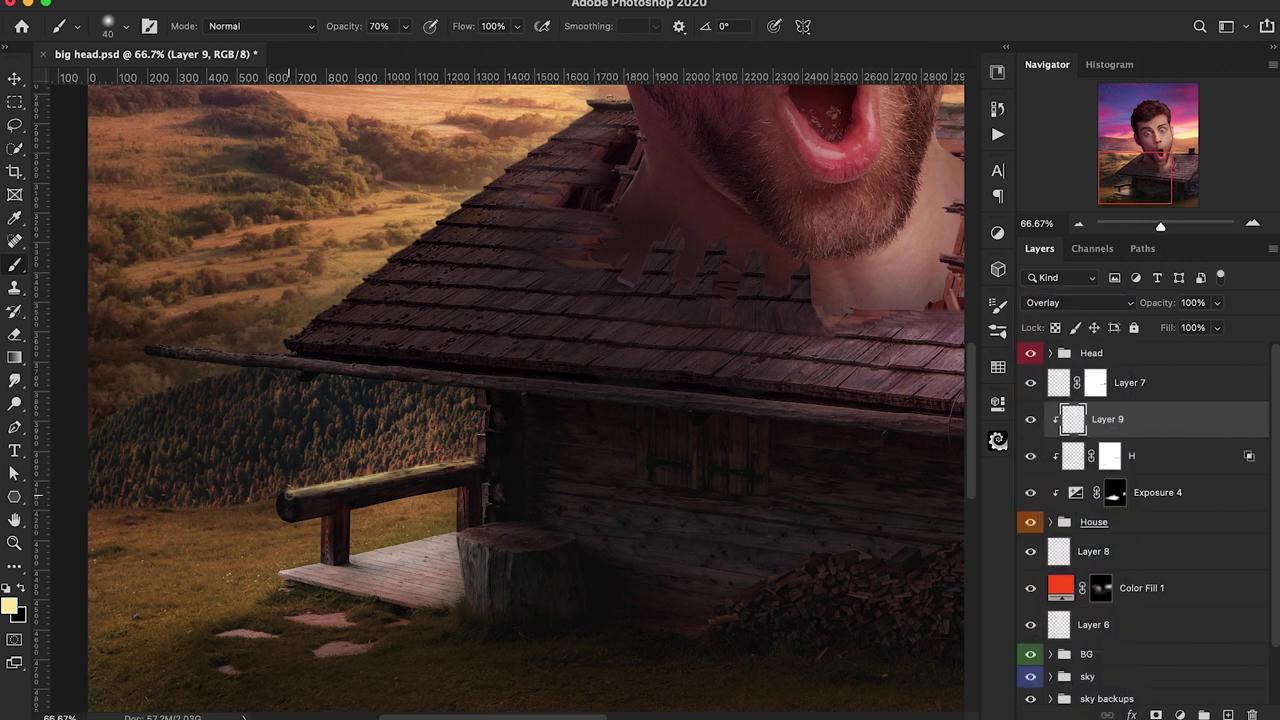
Paint a pale yellow glow on Layer 9 across the roof just below the neck with a 90 px brush at 30% opacity
drag(307, 325, 139, 438)
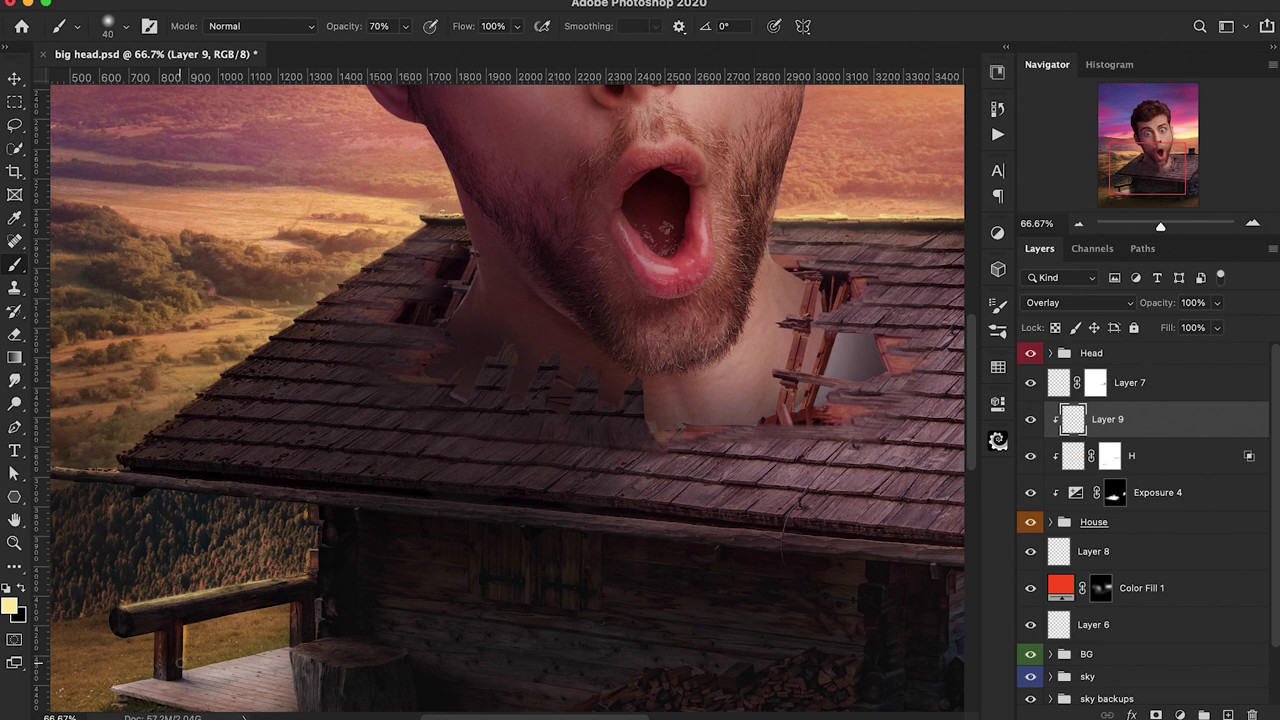
drag(183, 668, 425, 614)
key(1)
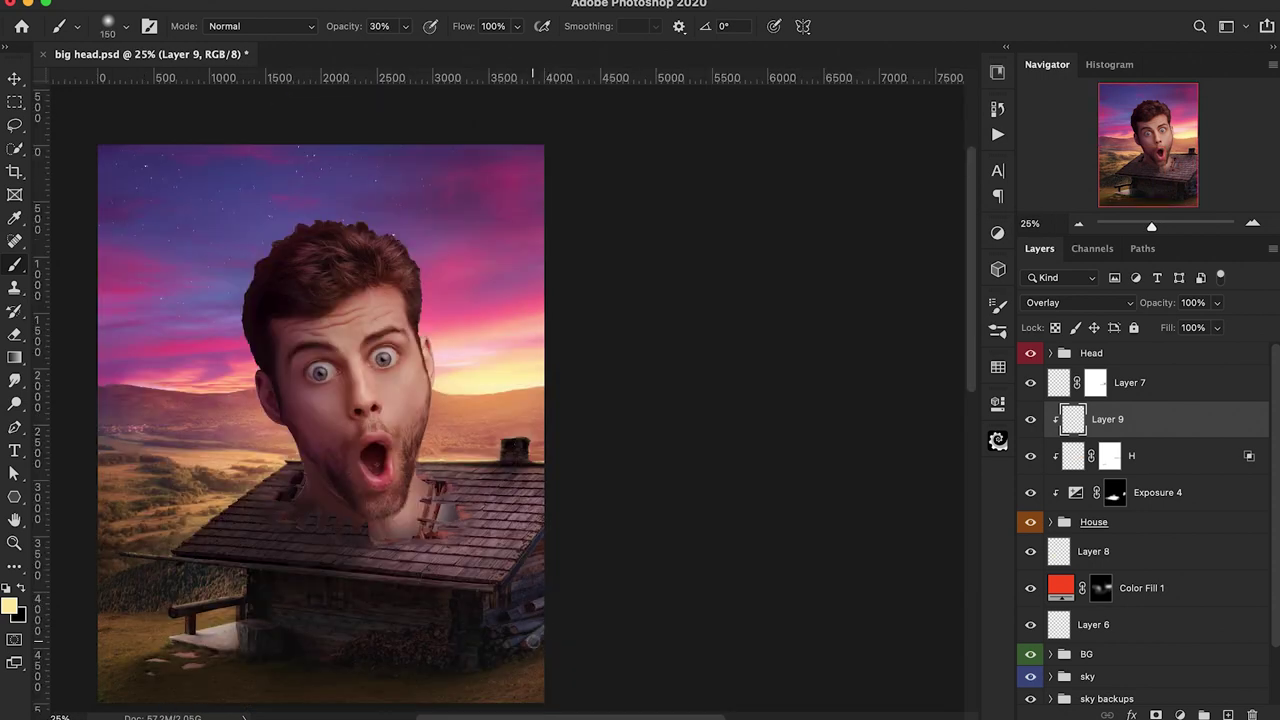
key(bracketright)
key(bracketright)
key(bracketright)
key(bracketright)
key(bracketright)
scroll(721, 593, left, 4)
scroll(721, 593, down, 2)
key(bracketleft)
key(bracketleft)
key(bracketleft)
key(bracketleft)
key(bracketleft)
key(bracketleft)
key(bracketleft)
key(bracketleft)
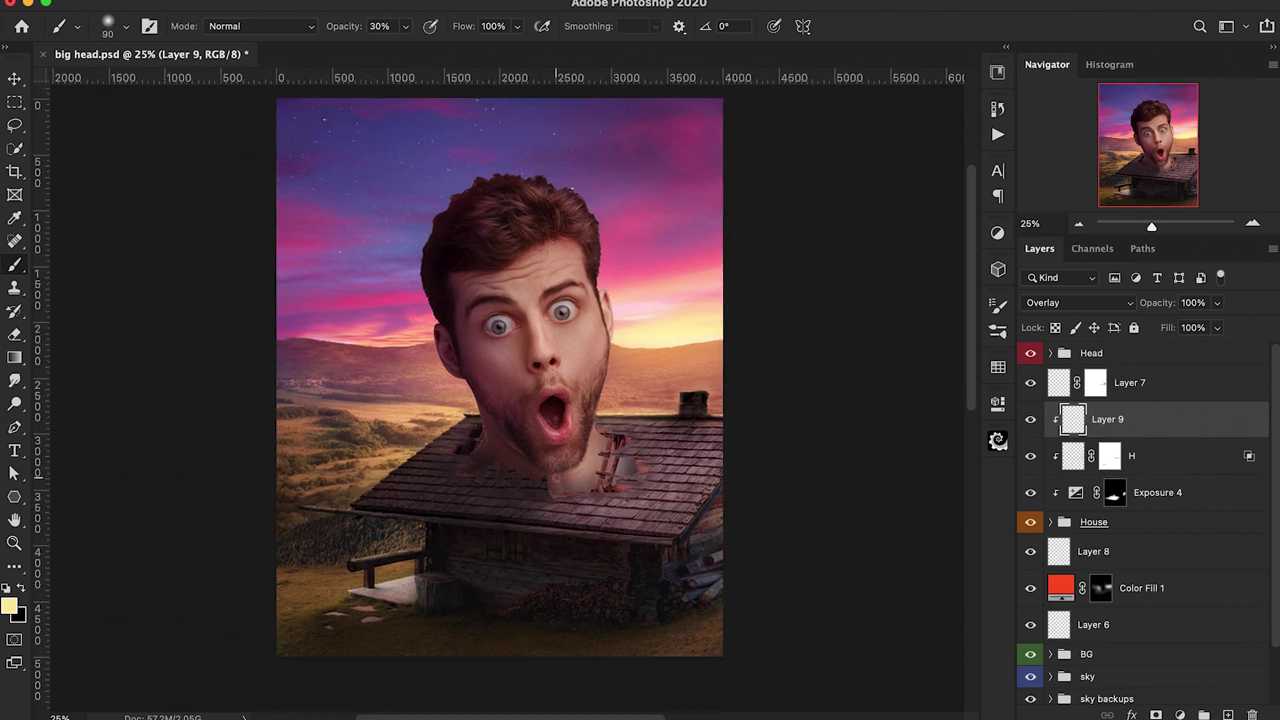
drag(549, 493, 580, 492)
Add a broad soft glow to the house on Layer 9 with a 700 px brush at 10% opacity and compare the layer off and on
key(bracketright)
key(bracketright)
key(bracketright)
key(1)
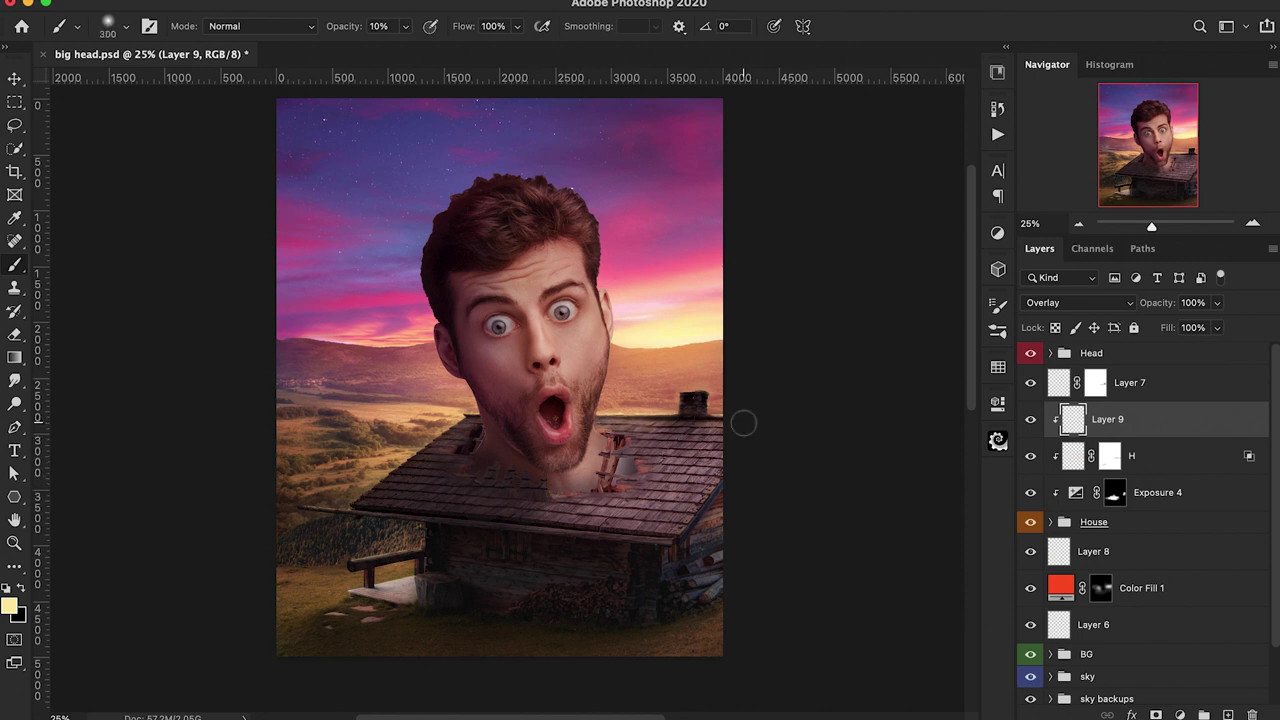
key(bracketright)
key(bracketright)
key(bracketright)
key(bracketright)
key(bracketright)
key(bracketright)
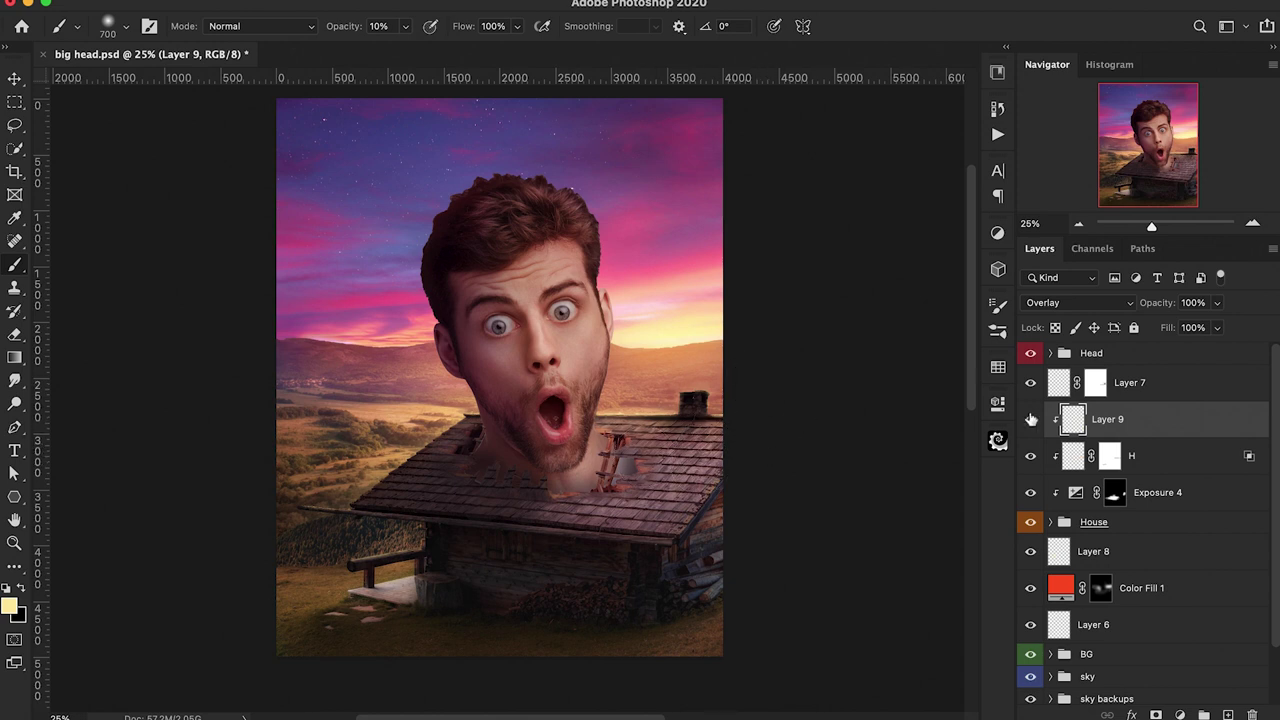
click(1031, 419)
click(1031, 419)
click(1031, 419)
click(1031, 419)
click(1033, 419)
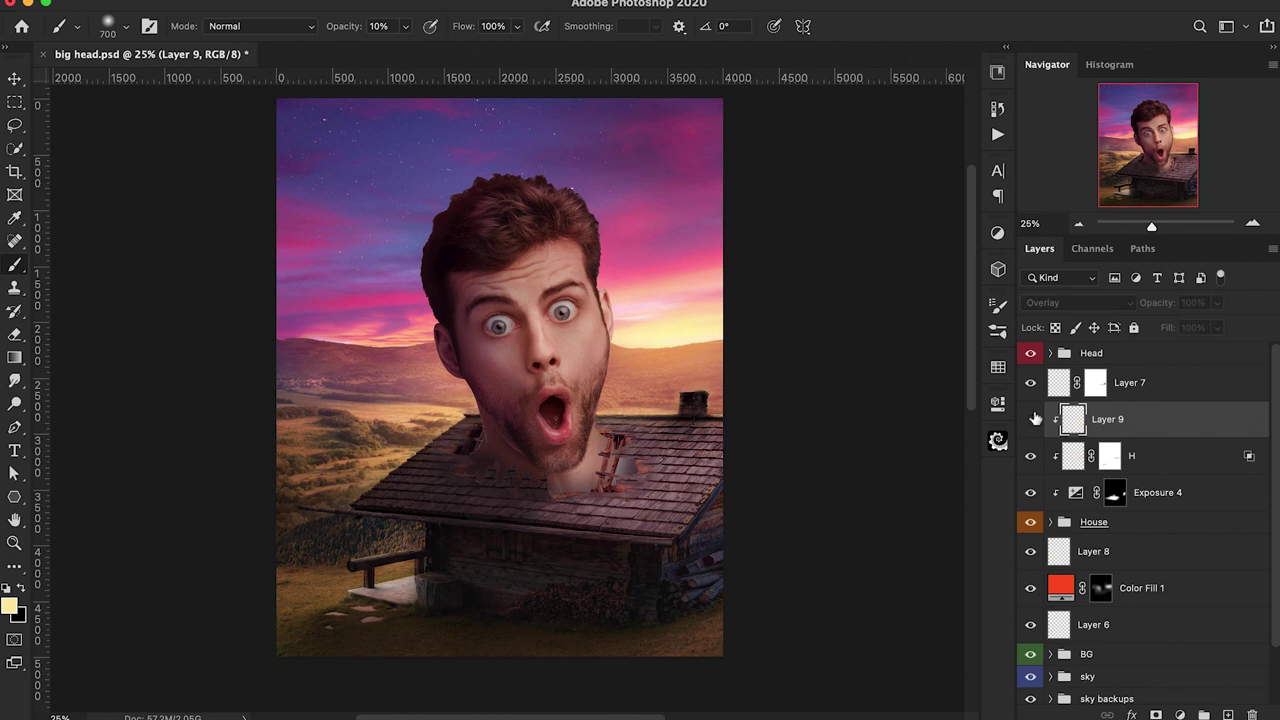
click(1033, 419)
scroll(791, 417, right, 2)
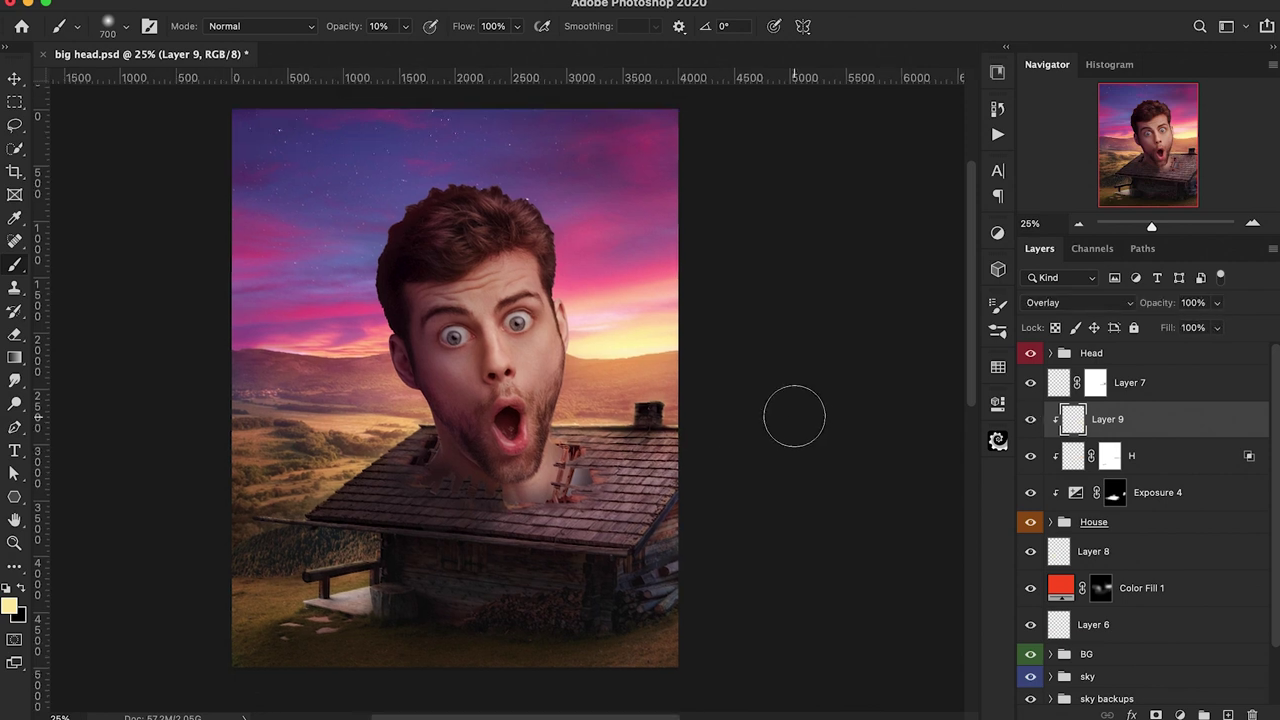
Add a new layer clipped to the Head group and set its blend mode to Overlay
click(1160, 353)
click(1228, 715)
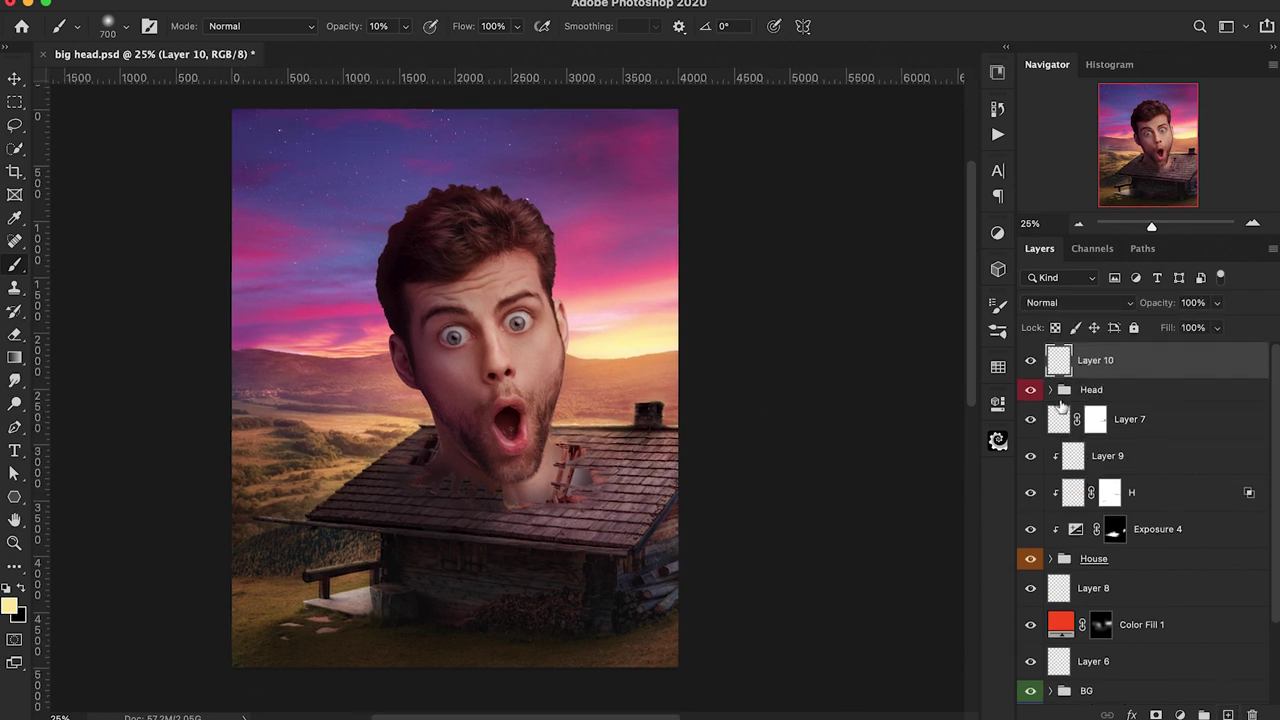
alt+click(1056, 378)
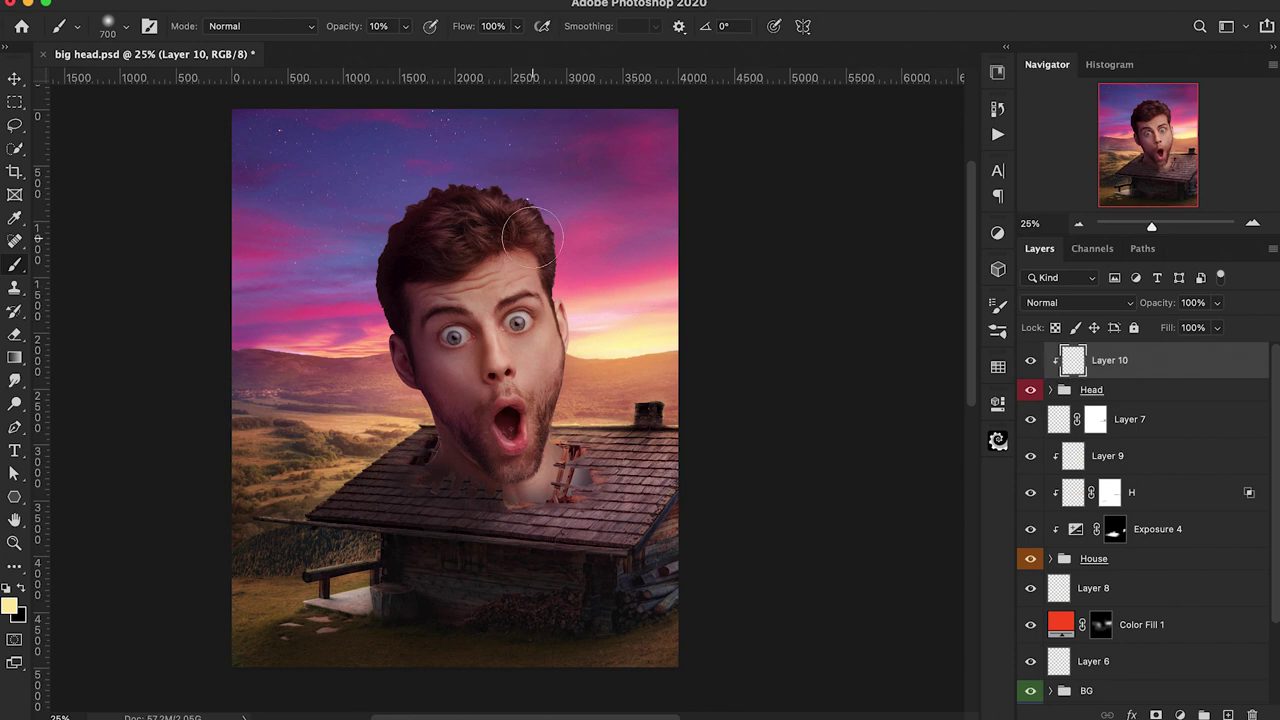
click(1078, 302)
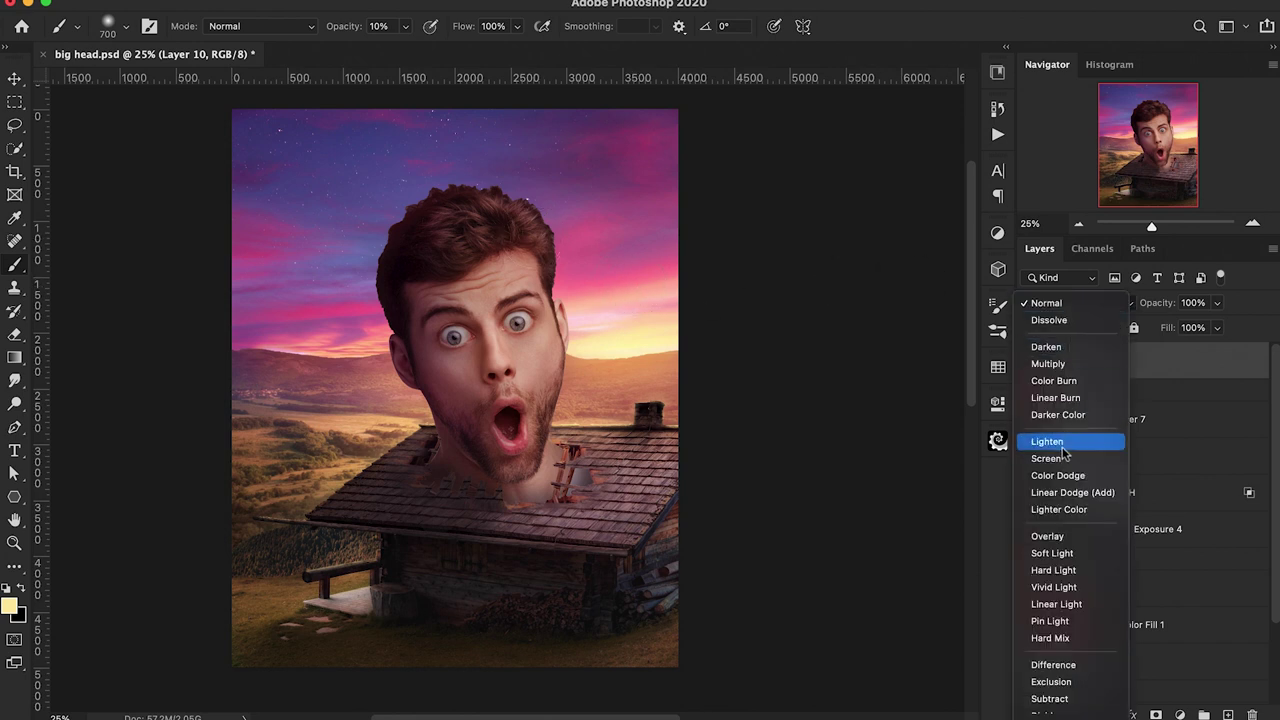
click(1050, 535)
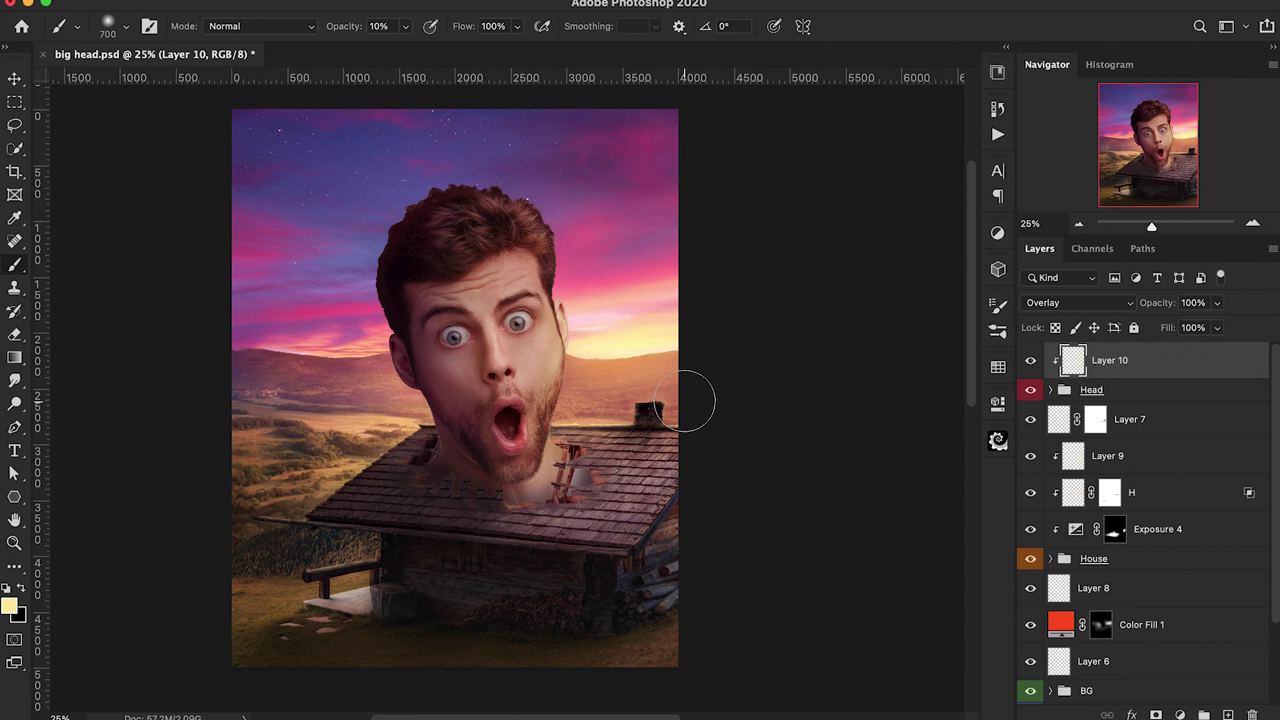
Lower Layer 10's opacity to 65% and compare its glow on the head off and on
scroll(685, 400, right, 2)
drag(1165, 307, 1133, 318)
click(1029, 366)
click(1029, 362)
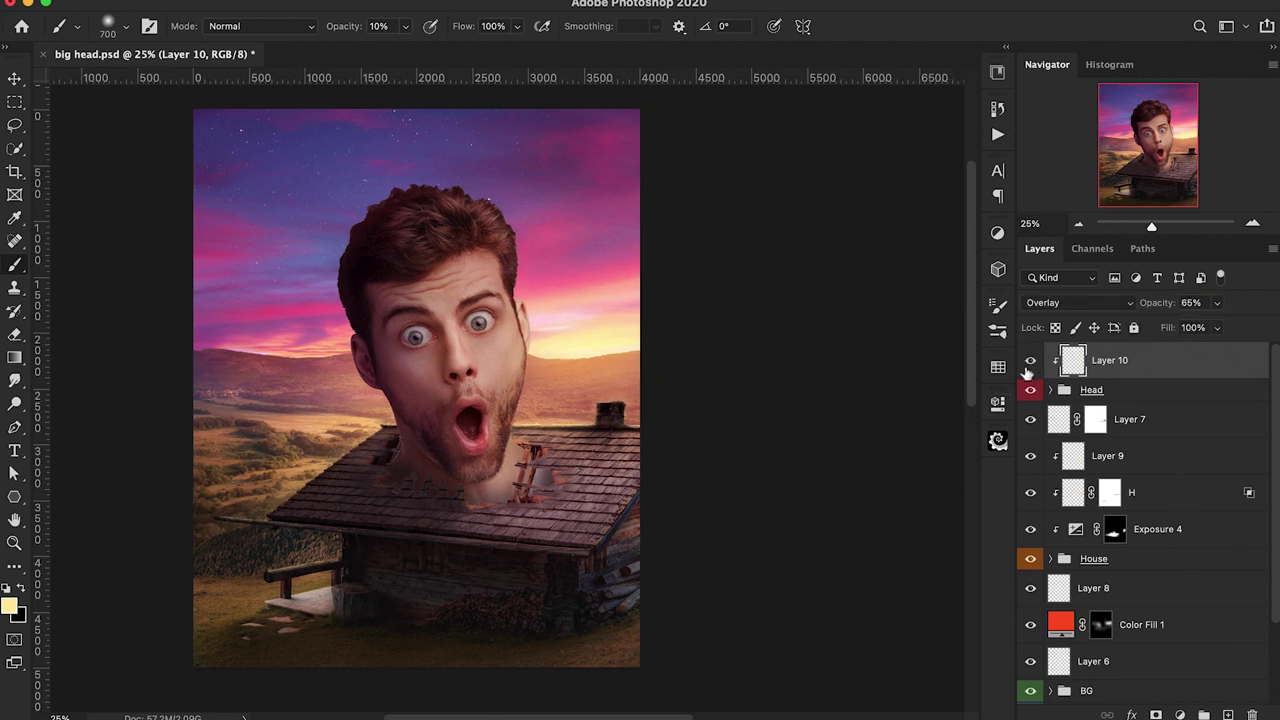
scroll(932, 270, left, 4)
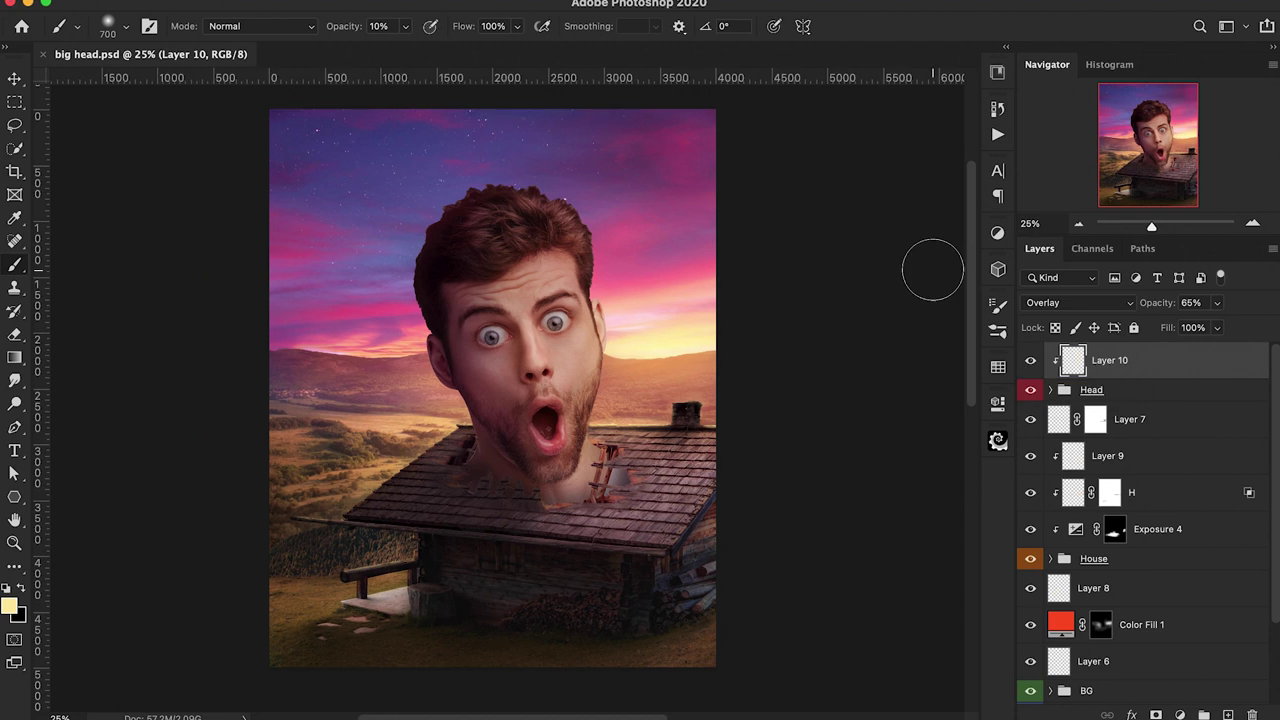
Add another clipped layer above Layer 10 and name it H
scroll(932, 270, up, 1)
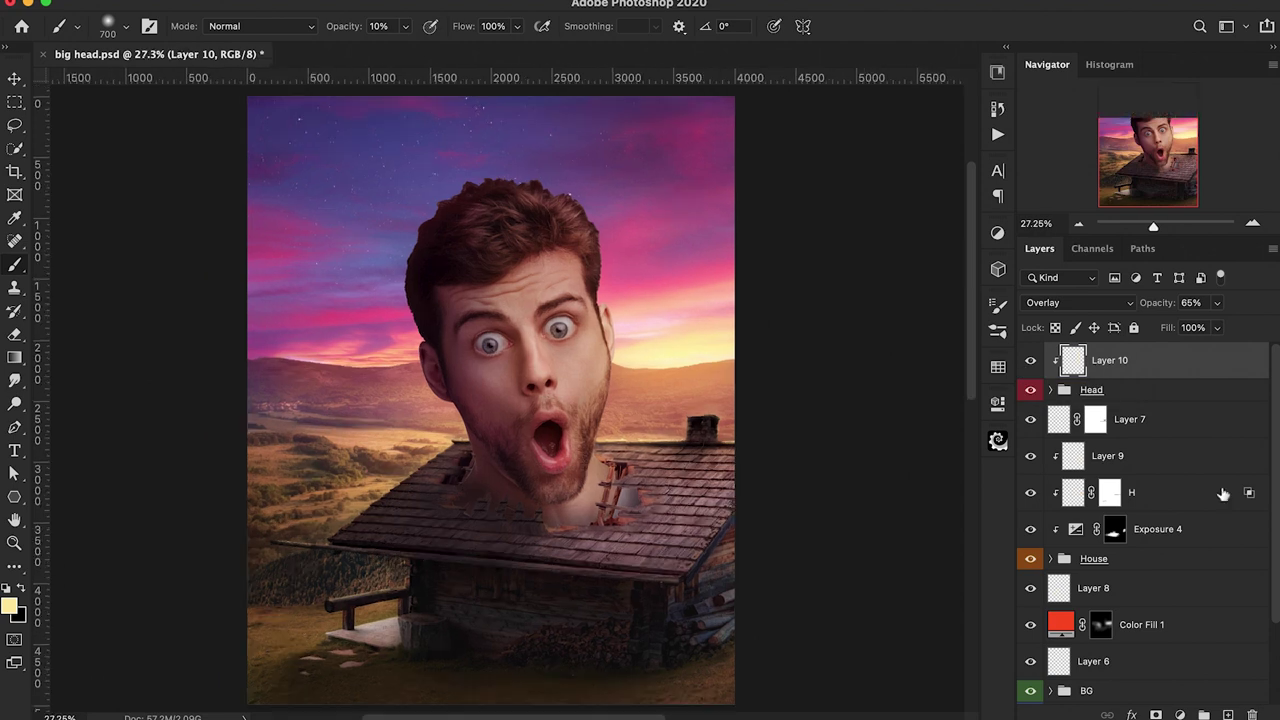
click(1228, 714)
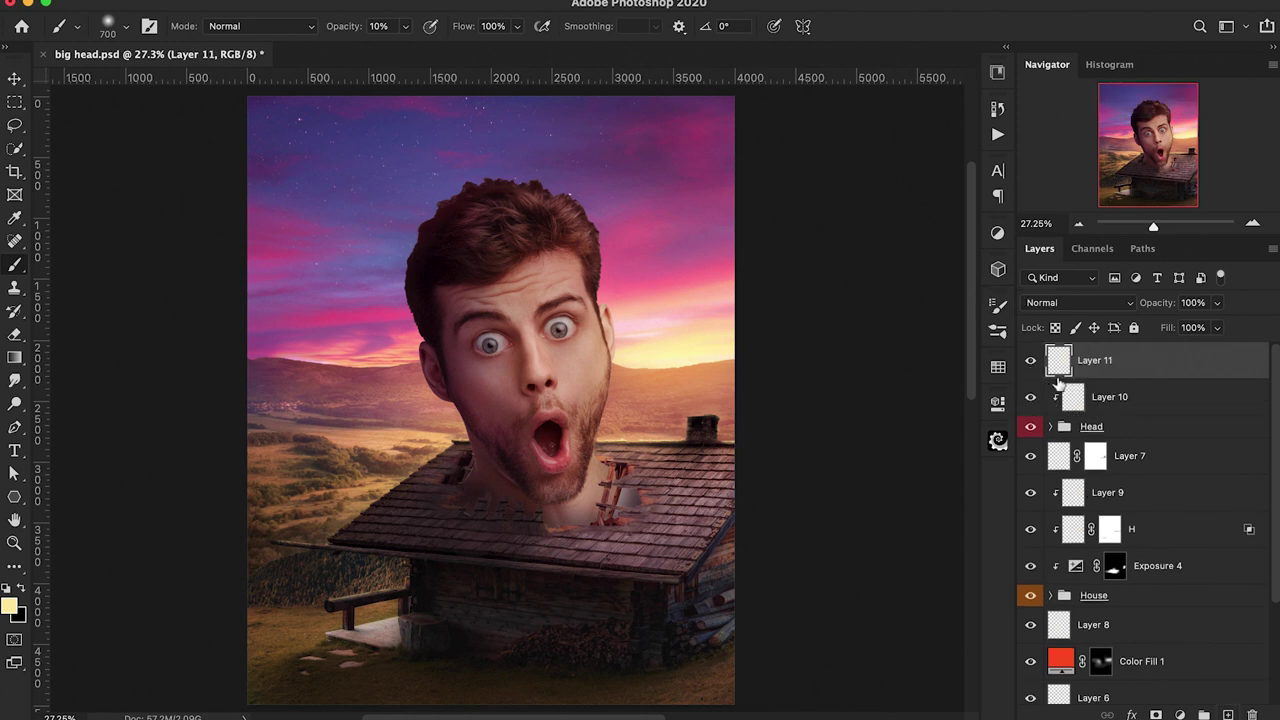
alt+click(1058, 379)
double_click(1105, 360)
text(H)
key(Return)
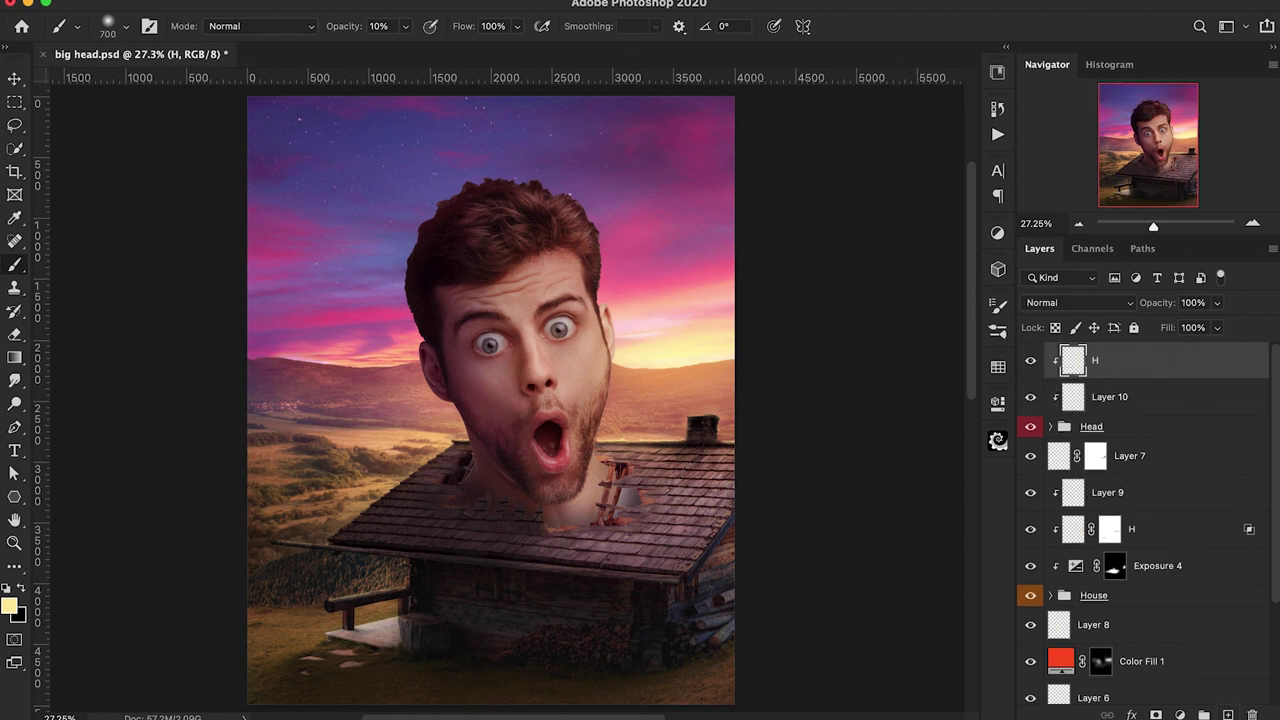
Paint a pale yellow rim highlight along the right cheek and jaw on the head's H layer with a 150 px brush at 100% opacity
key(bracketleft)
key(bracketleft)
key(bracketleft)
key(bracketleft)
key(bracketleft)
key(bracketleft)
key(bracketleft)
key(bracketleft)
key(super+plus)
key(super+plus)
key(0)
drag(657, 386, 630, 506)
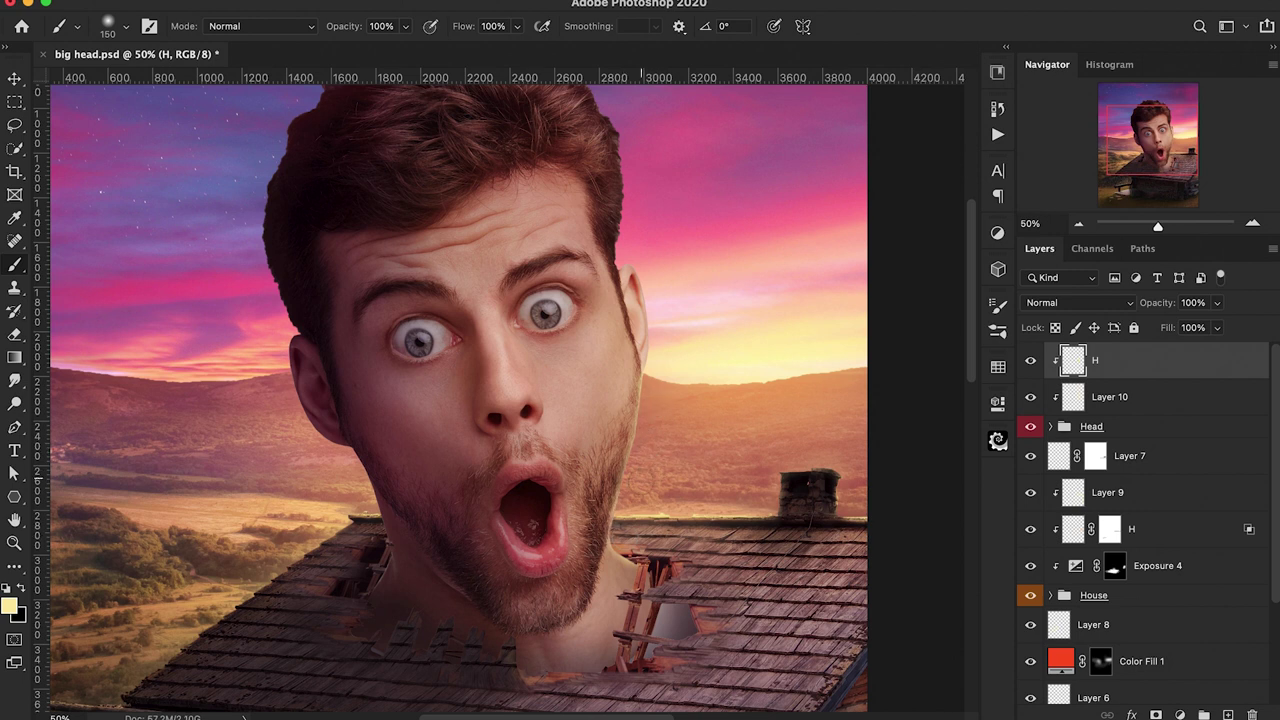
scroll(707, 343, up, 1)
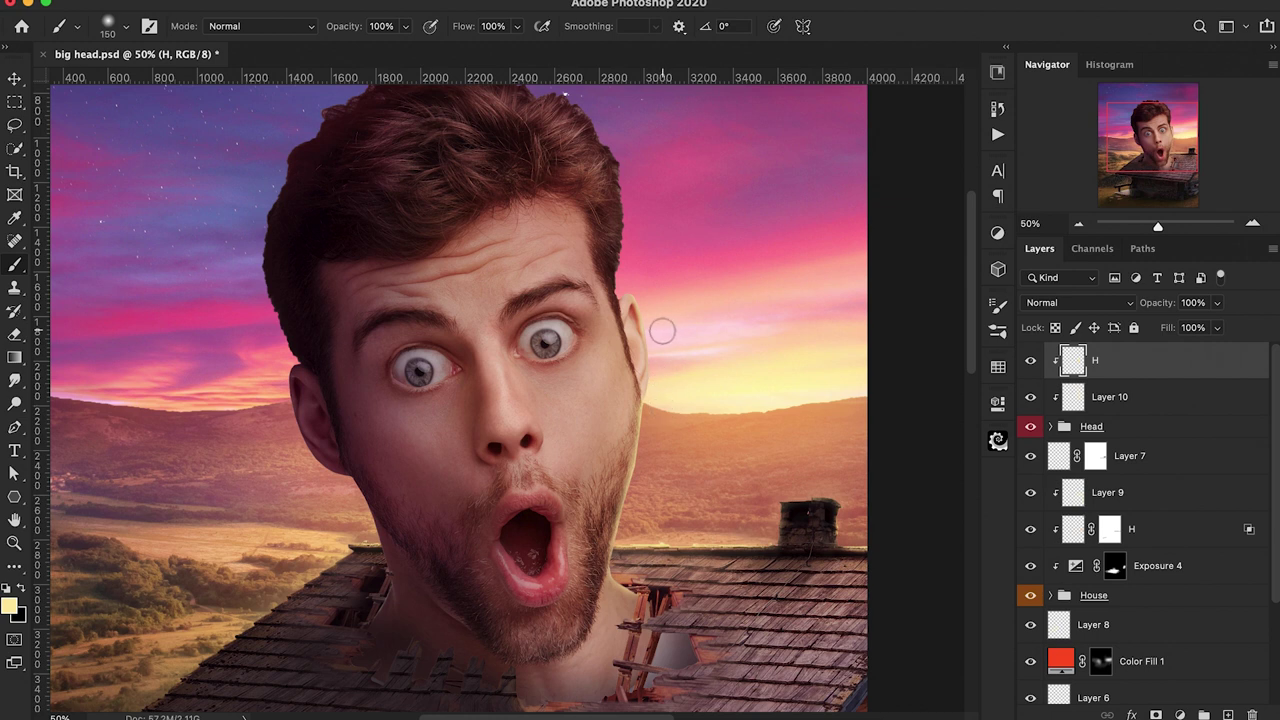
Soften the rim highlight along the right cheek and jaw with a 100 px eraser at 40% opacity
key(1)
key(e)
drag(634, 410, 597, 570)
drag(728, 437, 677, 463)
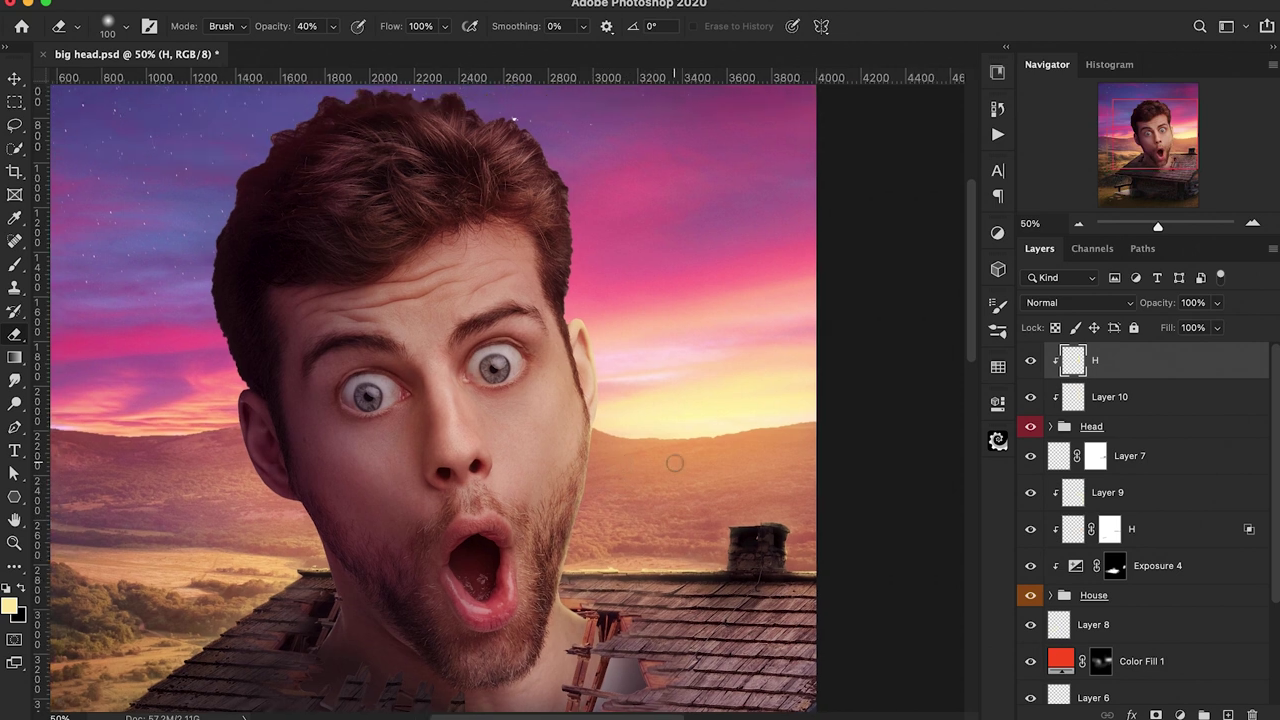
drag(580, 439, 537, 577)
Add a pale yellow Solid Color fill layer clipped above the head's H layer and set it to Overlay
click(1180, 715)
click(1180, 312)
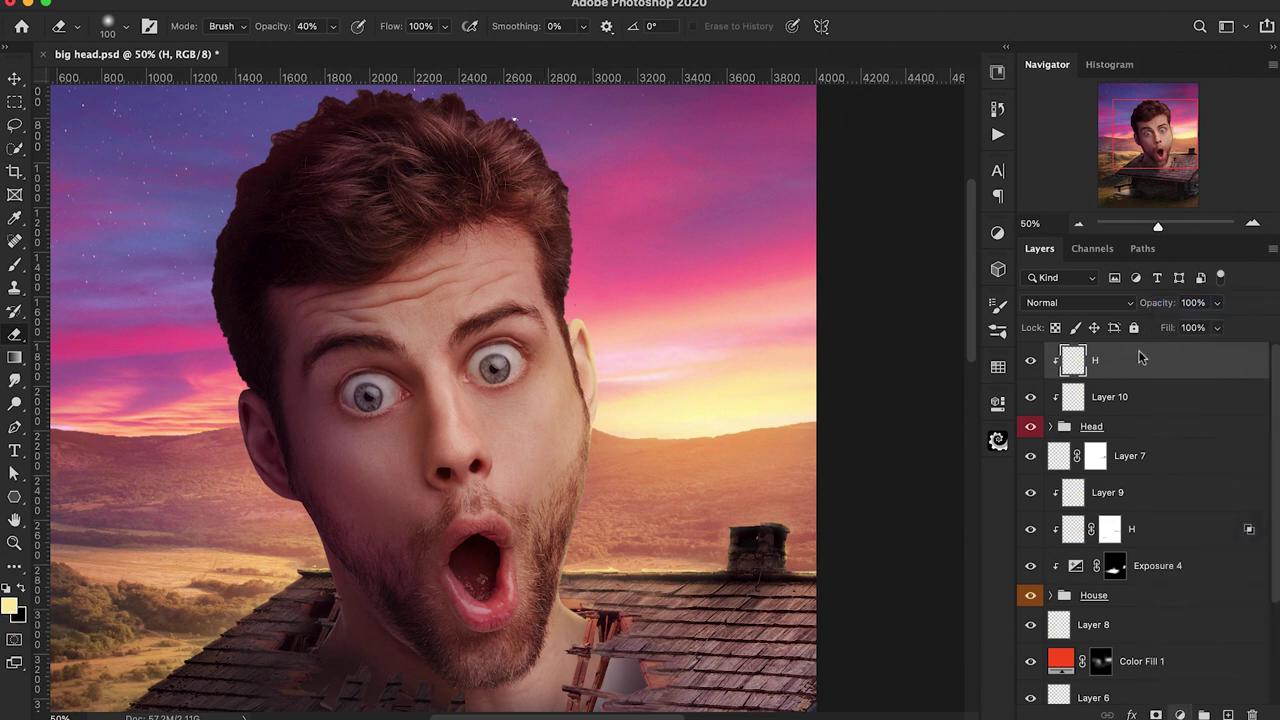
click(1155, 40)
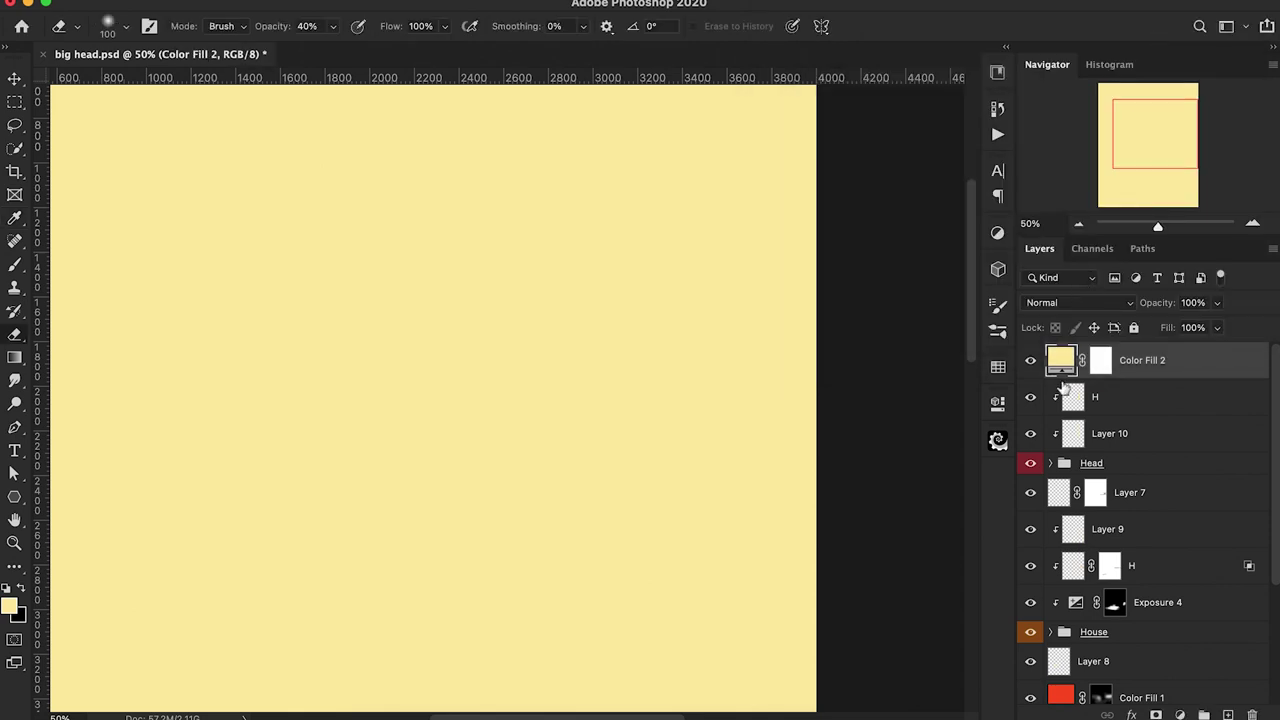
alt+click(1064, 379)
click(1085, 303)
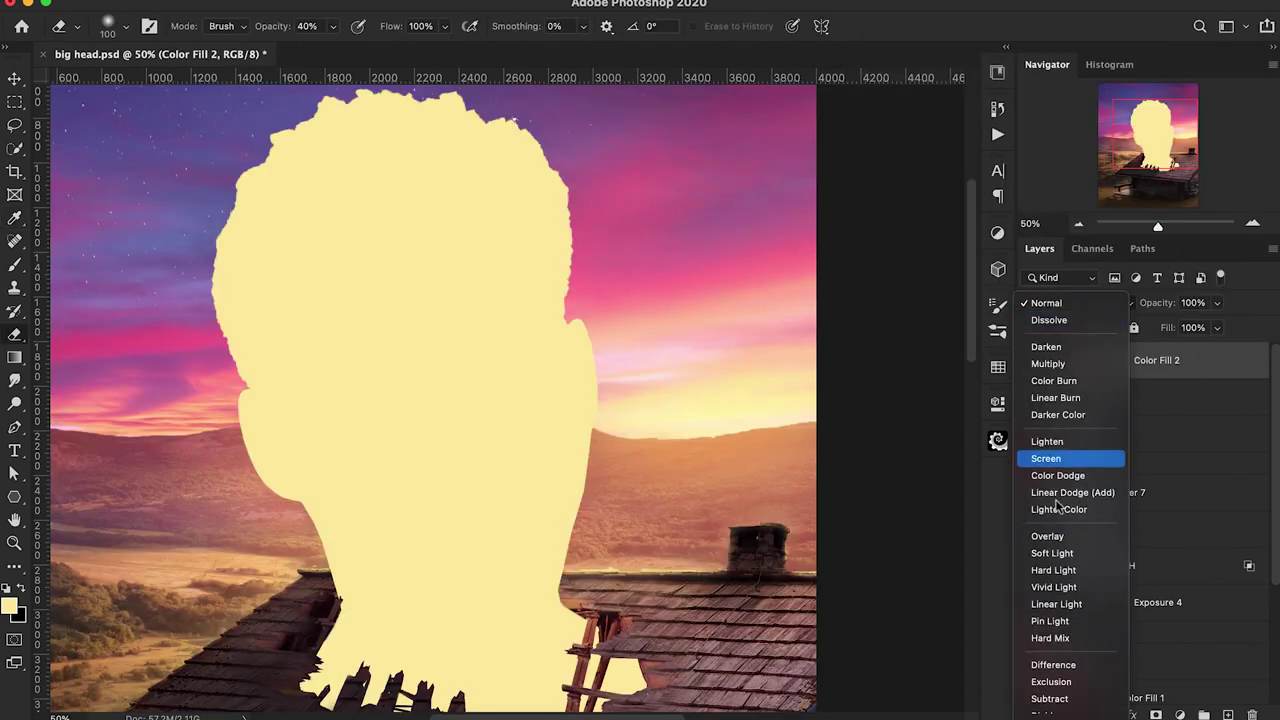
click(1045, 536)
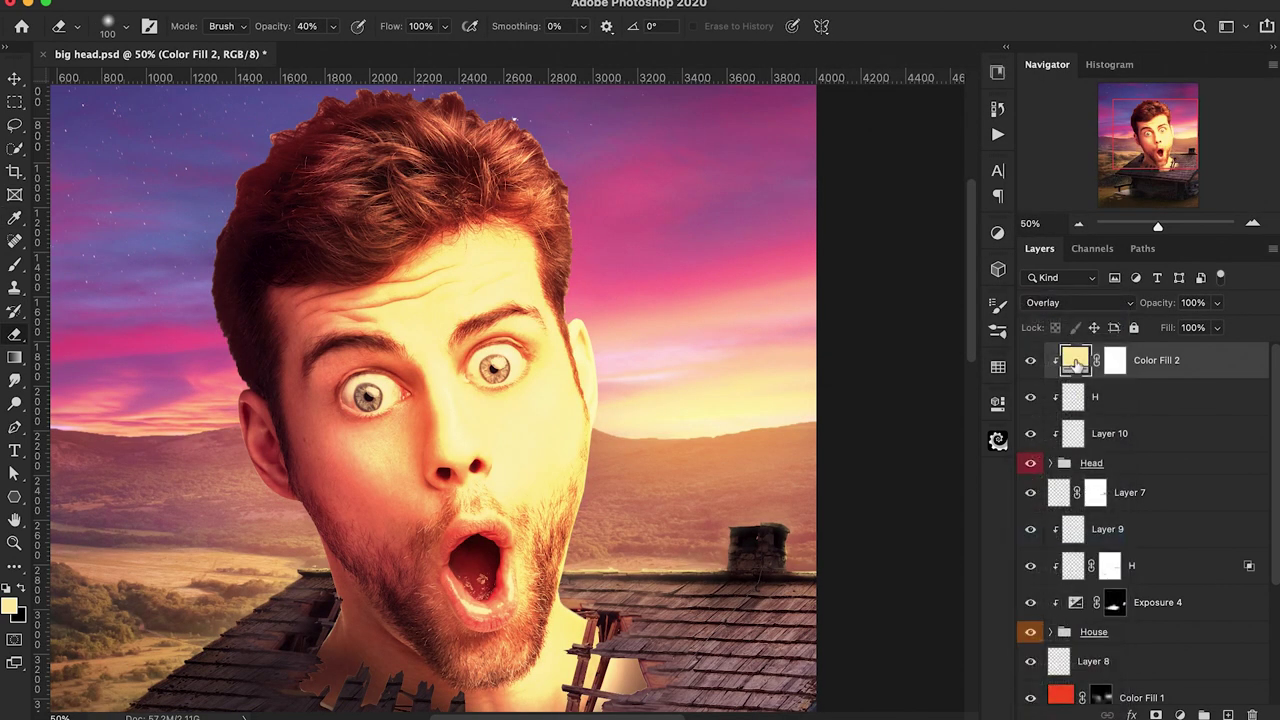
Shift the color of Color Fill 2 from pale yellow to a warmer light peach
double_click(1075, 360)
drag(1017, 243, 1019, 258)
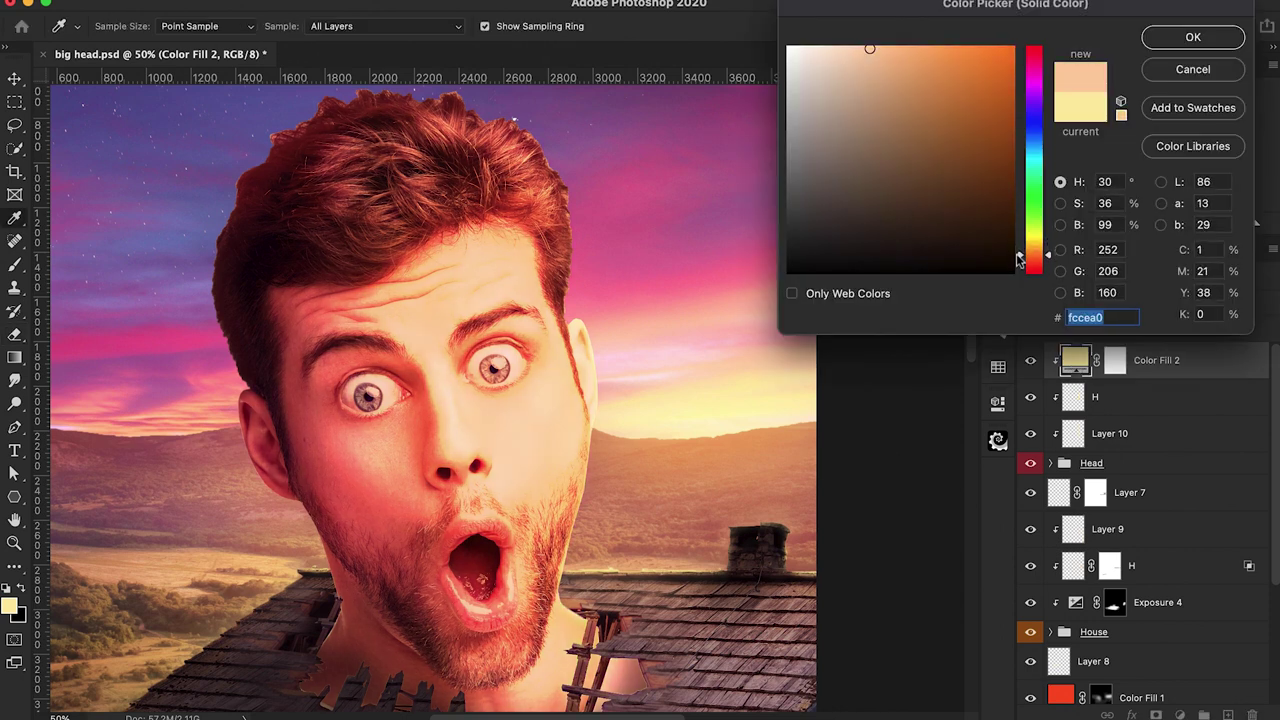
mouse_move(874, 50)
mouse_down()
mouse_move(858, 46)
mouse_move(874, 48)
mouse_up()
click(1160, 38)
Invert Color Fill 2's mask, reveal the glow along the face's right edge with a 250 px white brush at 10% opacity, and compare
click(1115, 360)
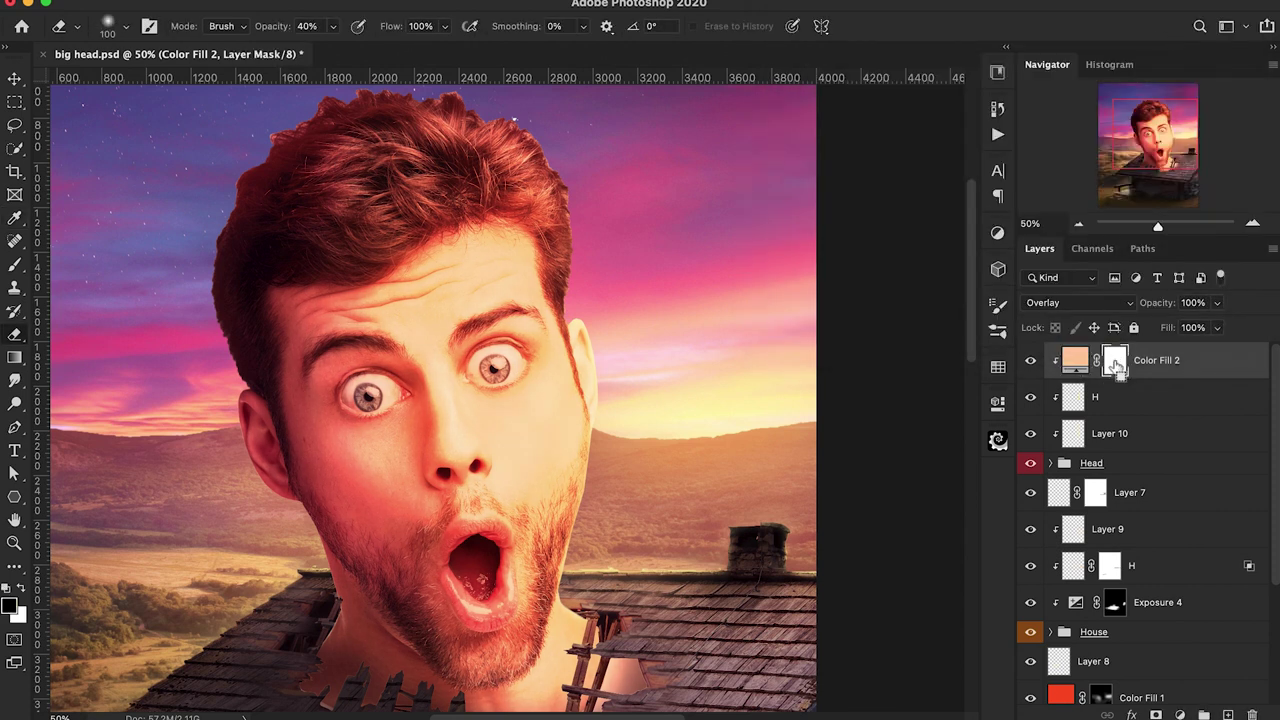
key(ctrl+i)
scroll(400, 400, right, 2)
key(b)
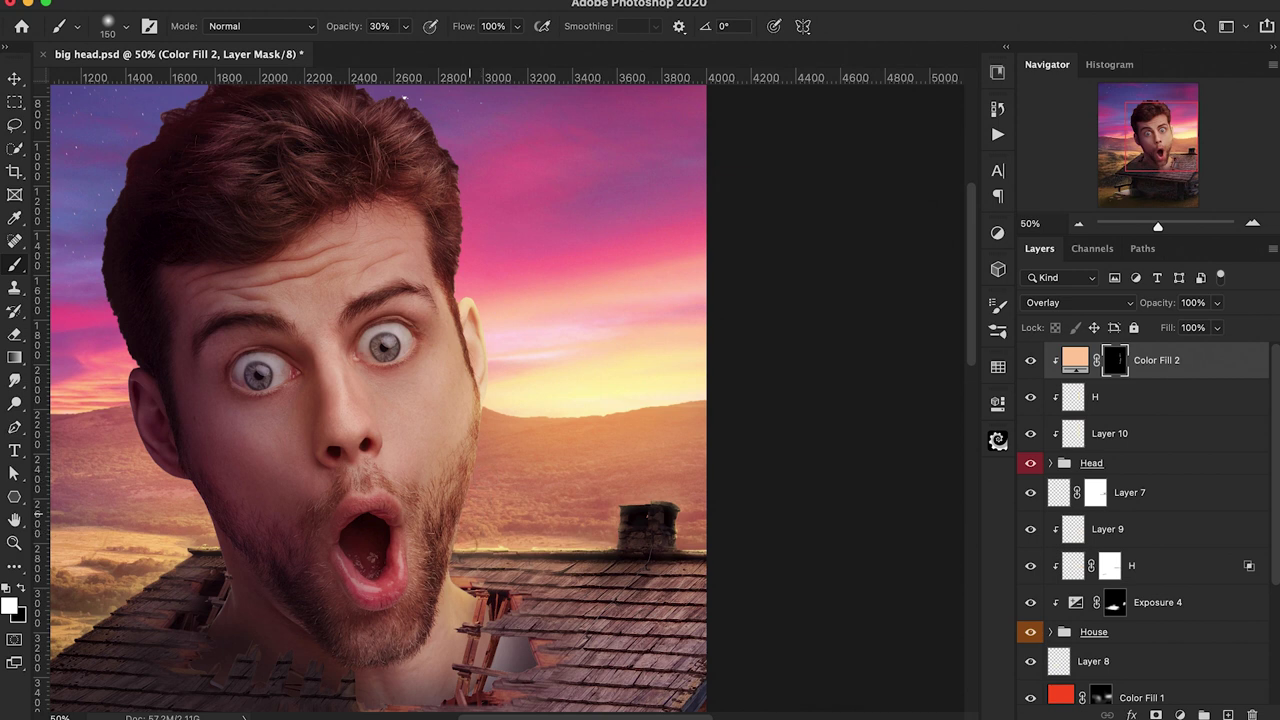
key(bracketright)
key(bracketright)
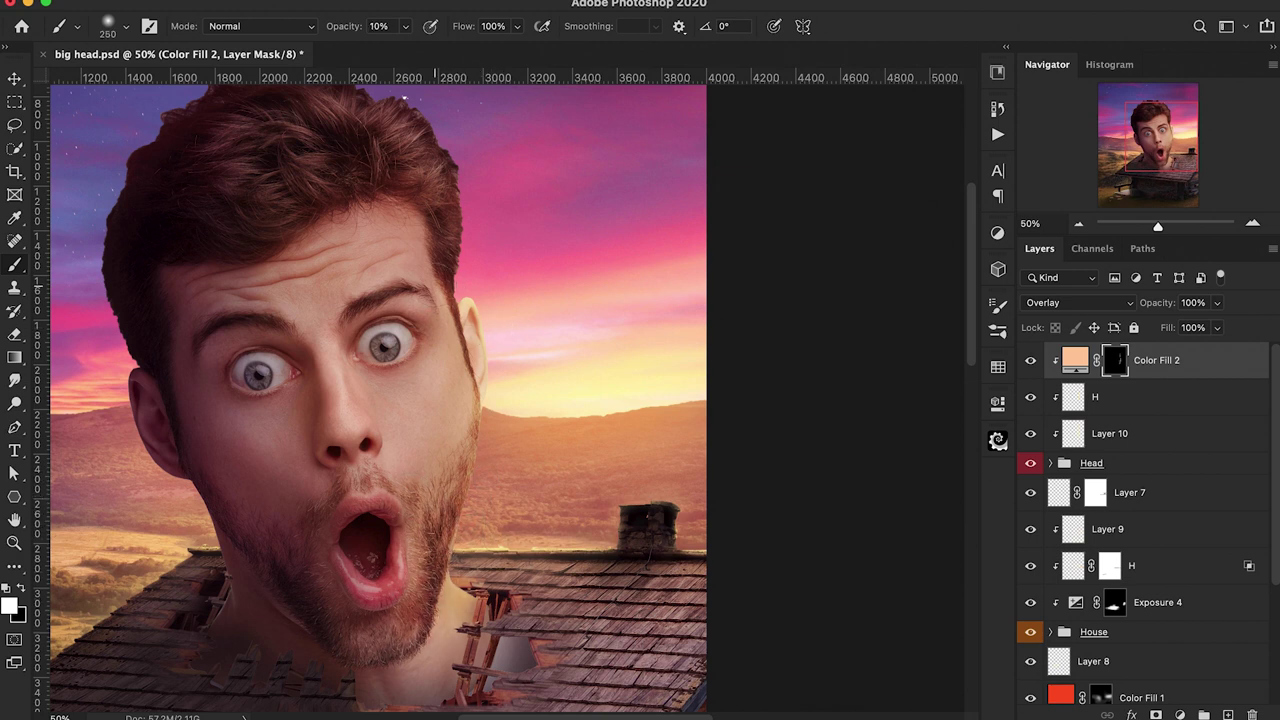
scroll(516, 429, up, 2)
scroll(516, 429, left, 2)
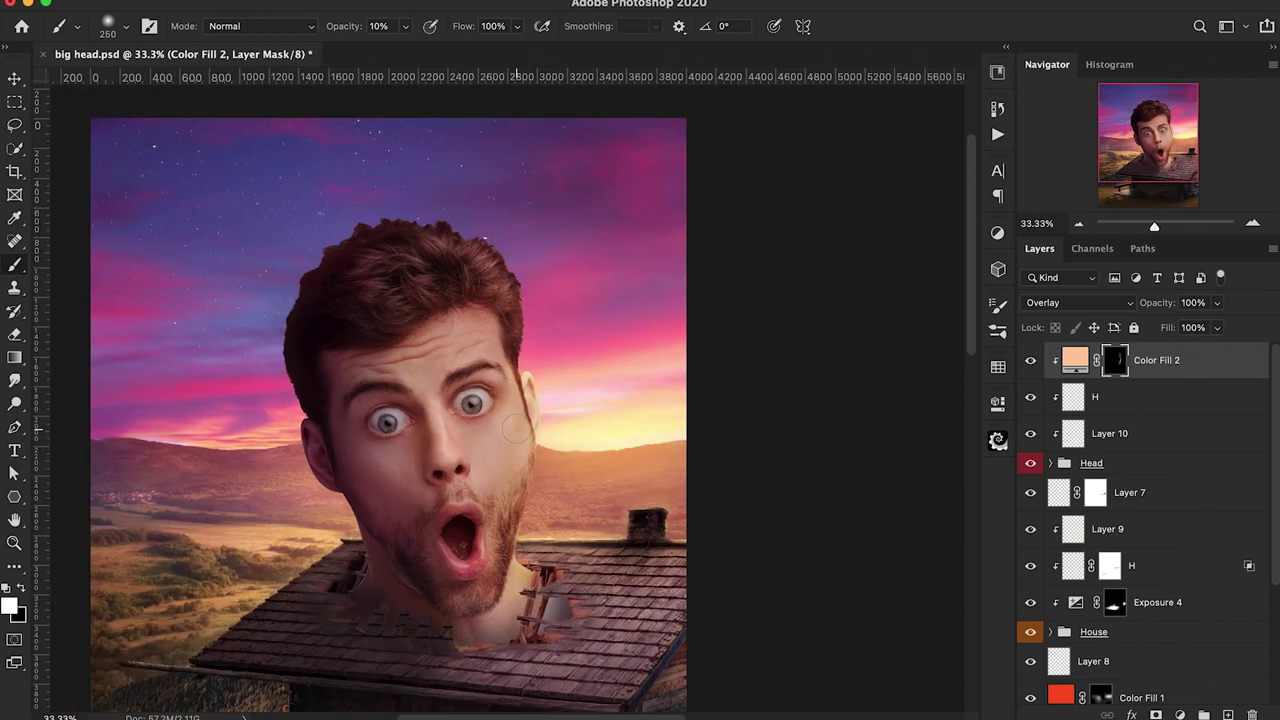
click(1031, 361)
click(1031, 361)
scroll(840, 422, right, 2)
Add a clipped layer above Color Fill 2 and set the foreground to a light orange based on a color sampled from the hills
key(alt+shift+super+n)
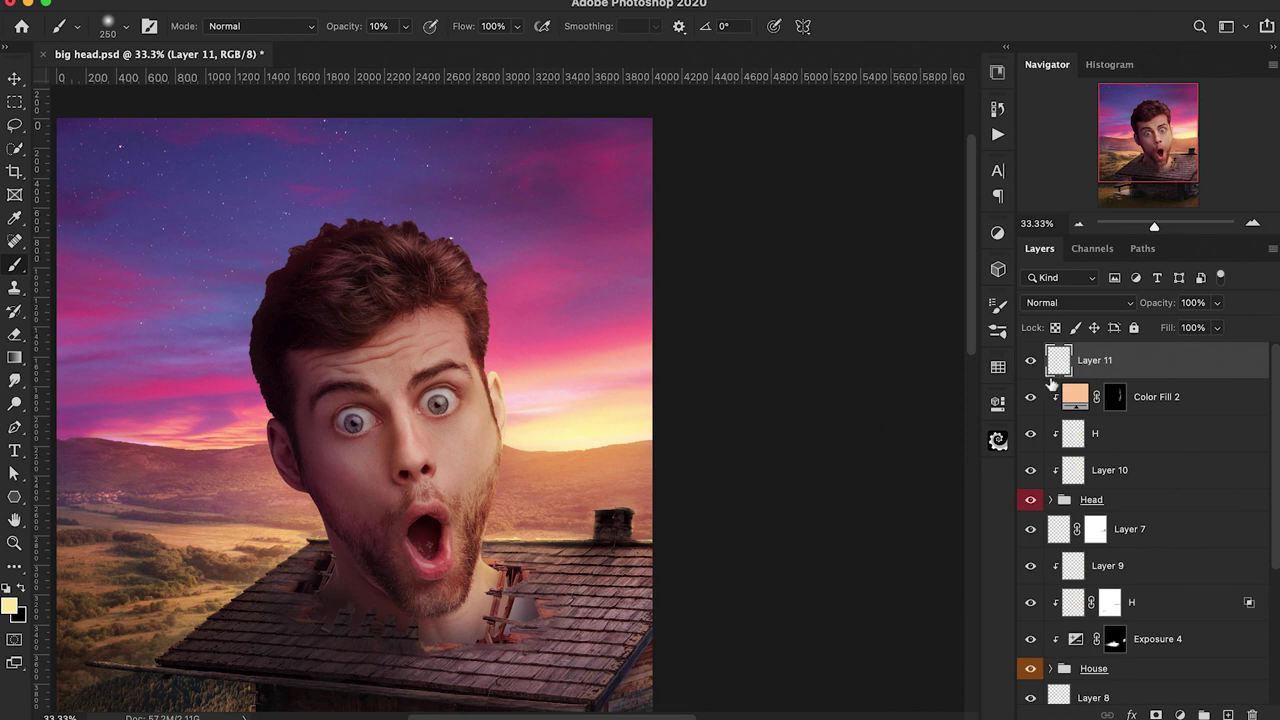
alt+click(1056, 376)
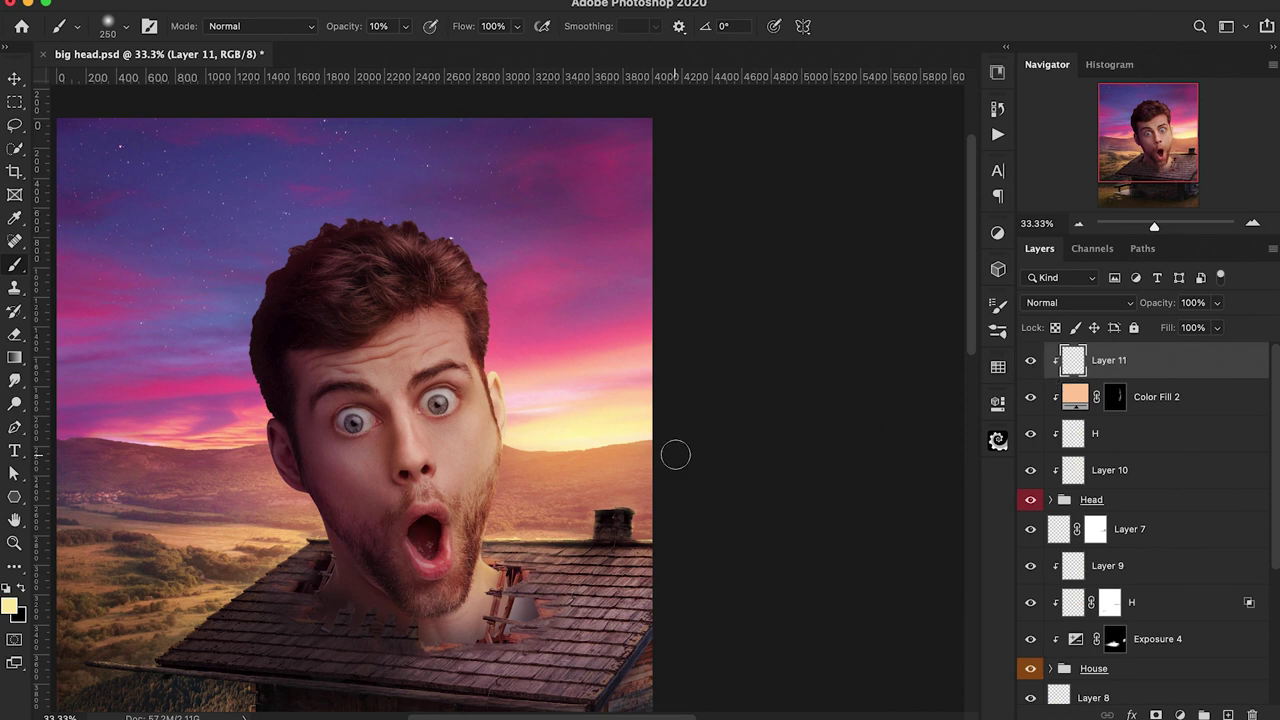
alt+click(588, 456)
click(9, 606)
drag(1034, 255, 1034, 247)
click(893, 62)
click(1193, 37)
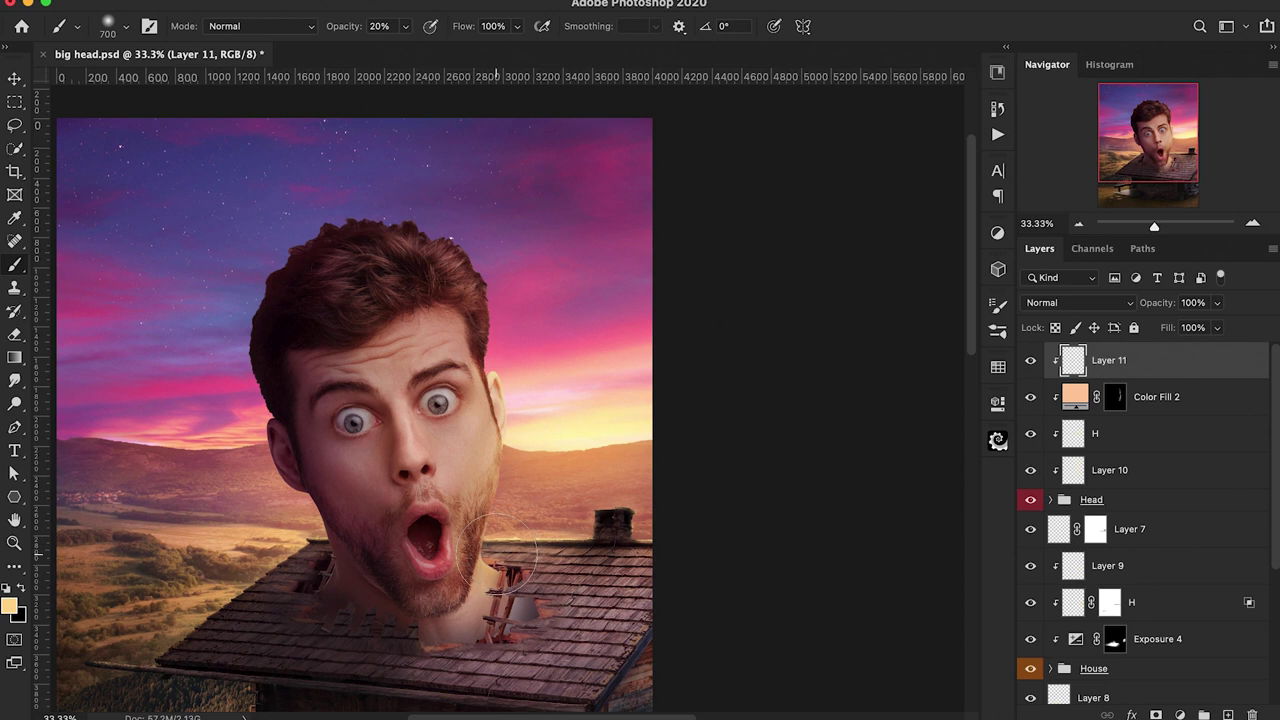
Release Layer 11 from the clipping group, clean up its haze with a 200 px eraser at 100% opacity, and compare it off and on
alt+click(1060, 372)
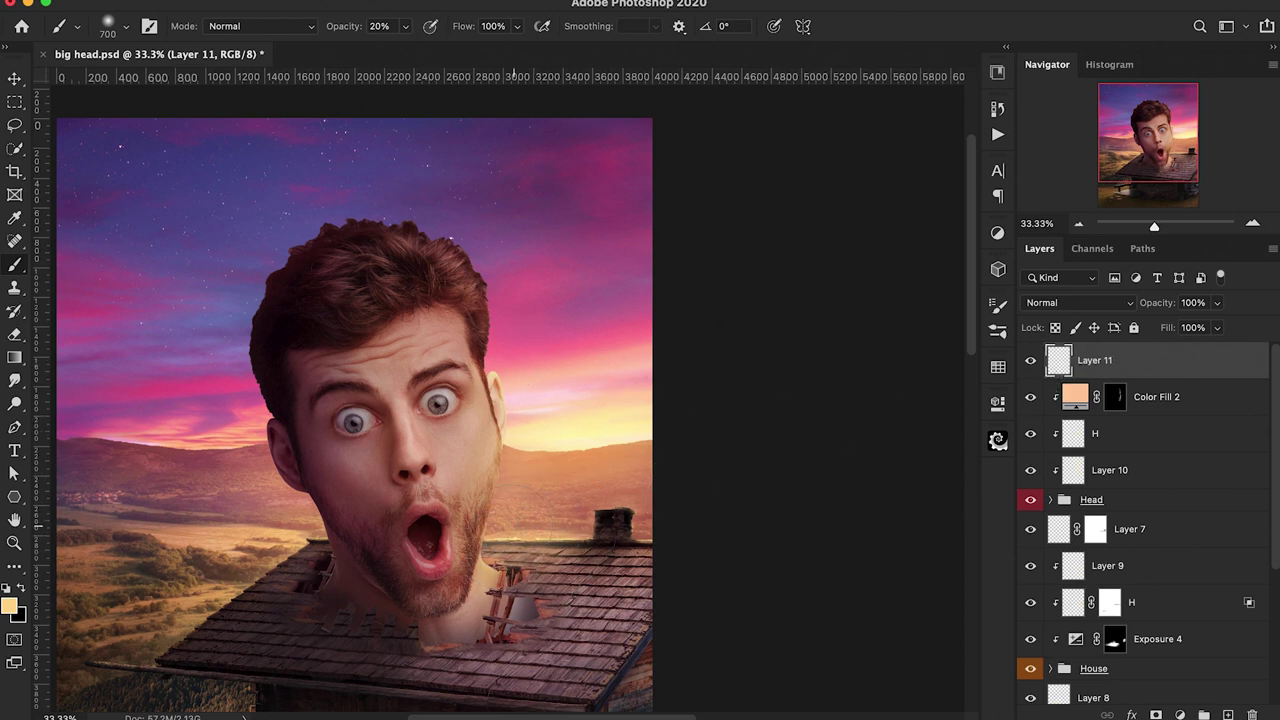
key(x)
key(e)
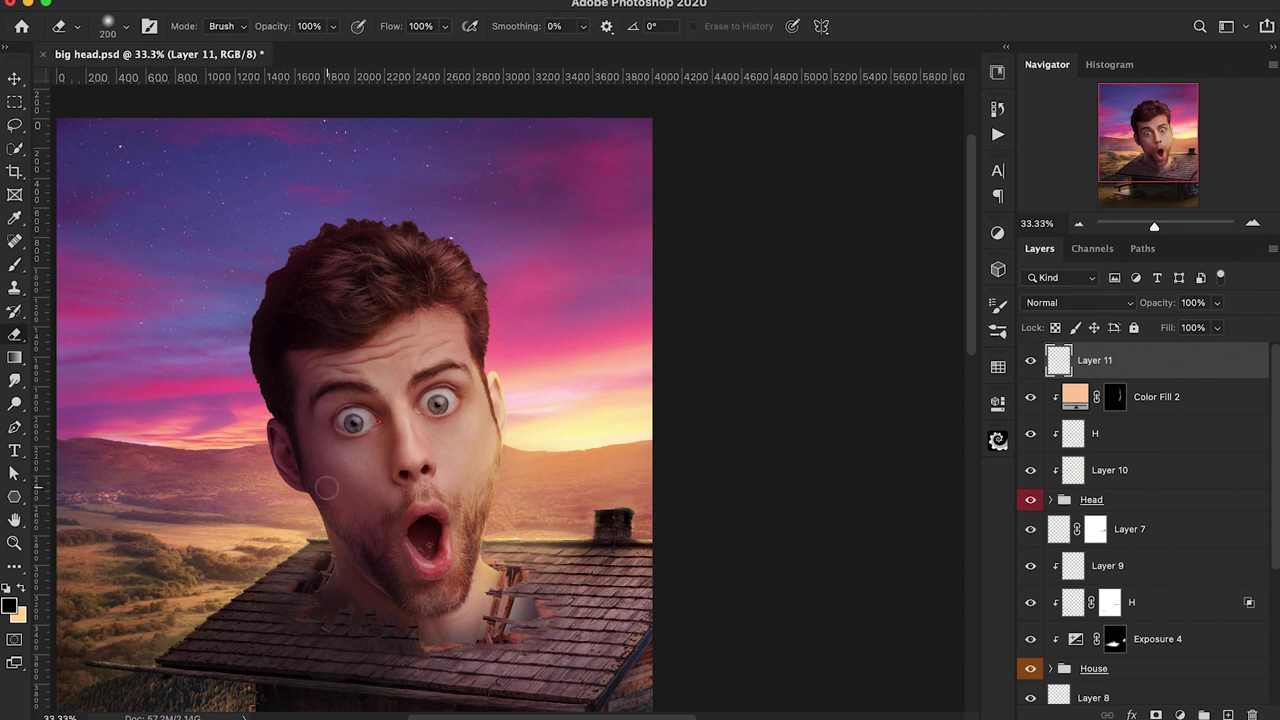
scroll(651, 535, right, 2)
click(1030, 362)
click(1030, 362)
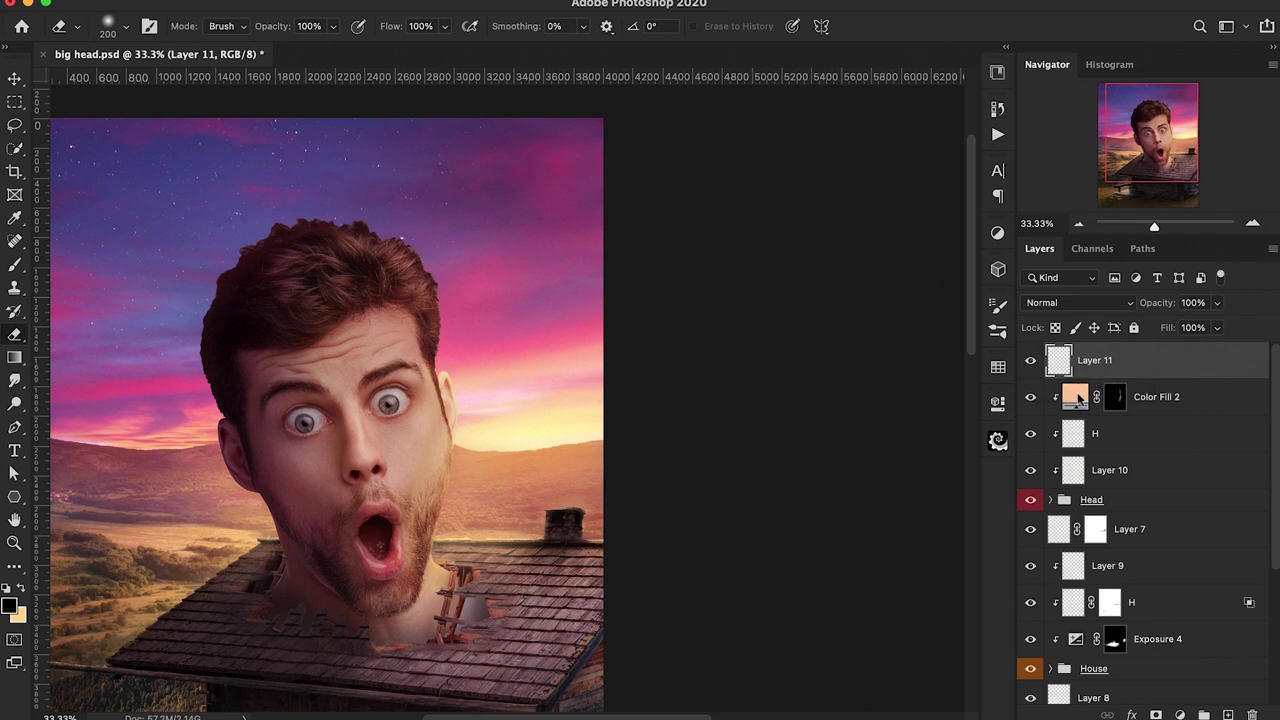
Add a new clipped layer above Color Fill 2 and make the light orange swatch the foreground color
click(1077, 398)
click(1228, 714)
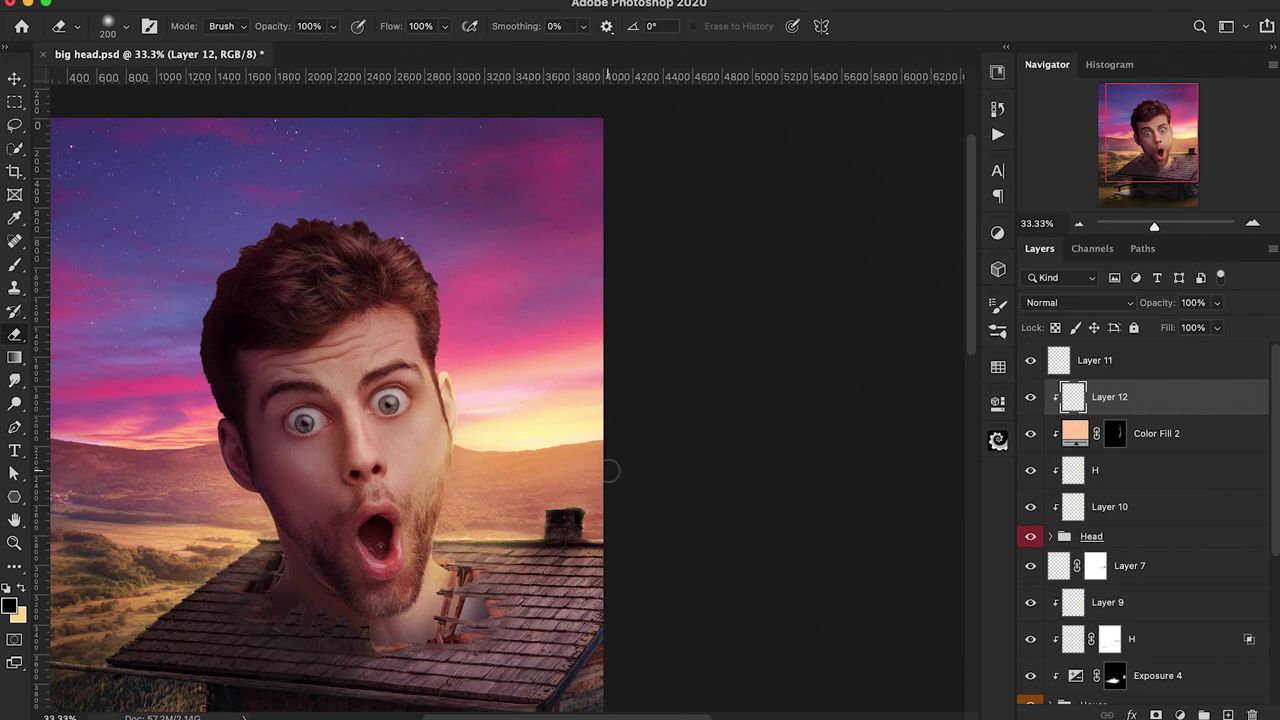
key(x)
key(super+plus)
key(super+plus)
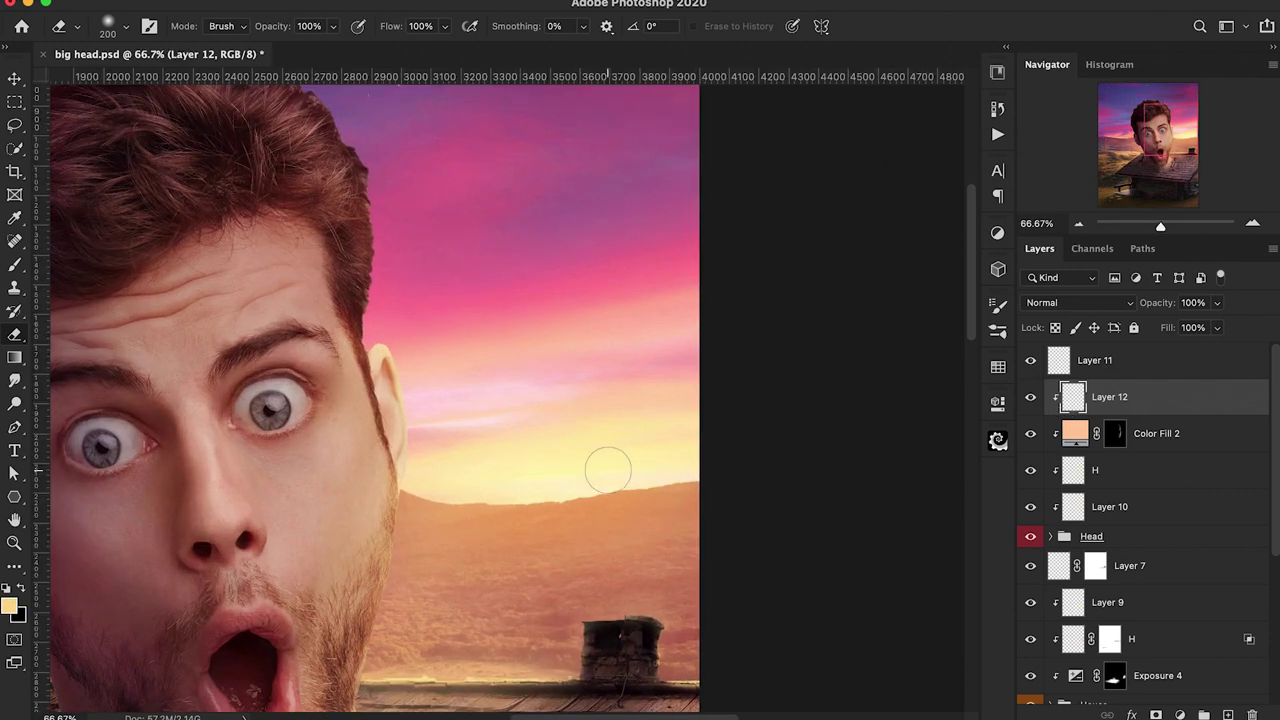
key(bracketleft)
key(bracketleft)
key(bracketleft)
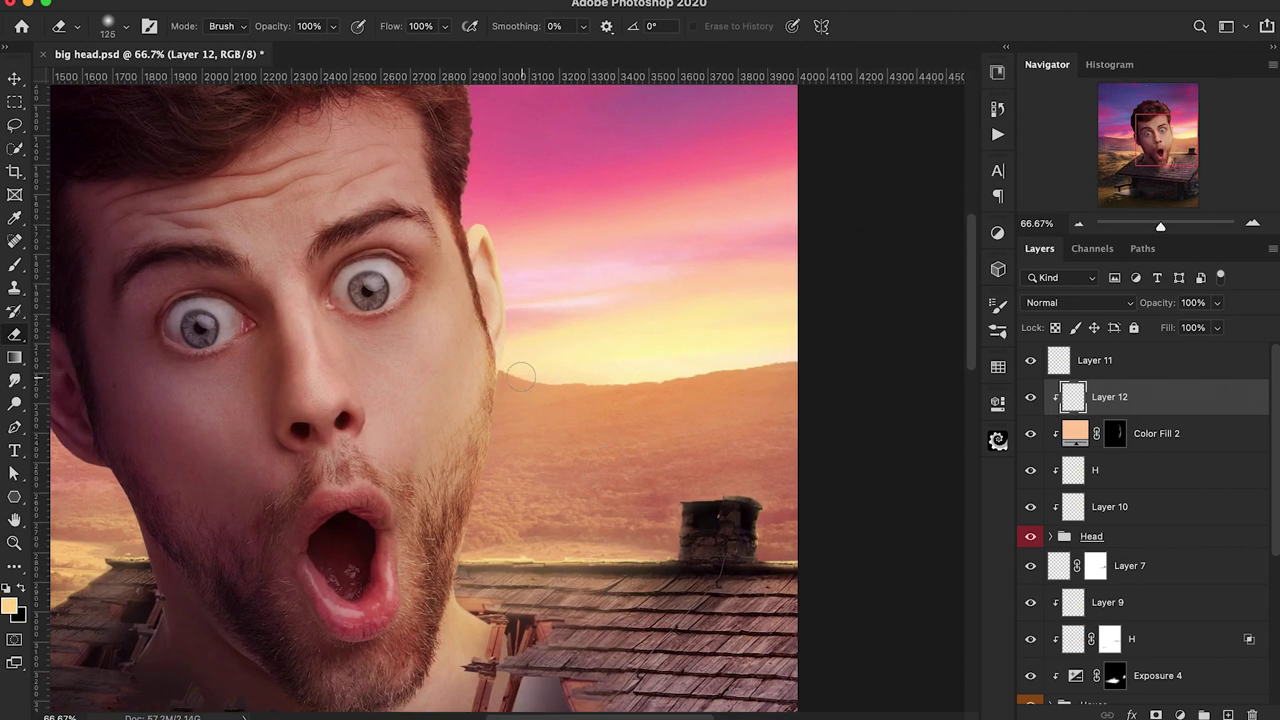
Paint a light orange rim glow down the face's right edge on Layer 12 with a soft brush at 20% opacity
key(b)
key(bracketleft)
key(bracketleft)
key(bracketleft)
key(bracketleft)
key(bracketleft)
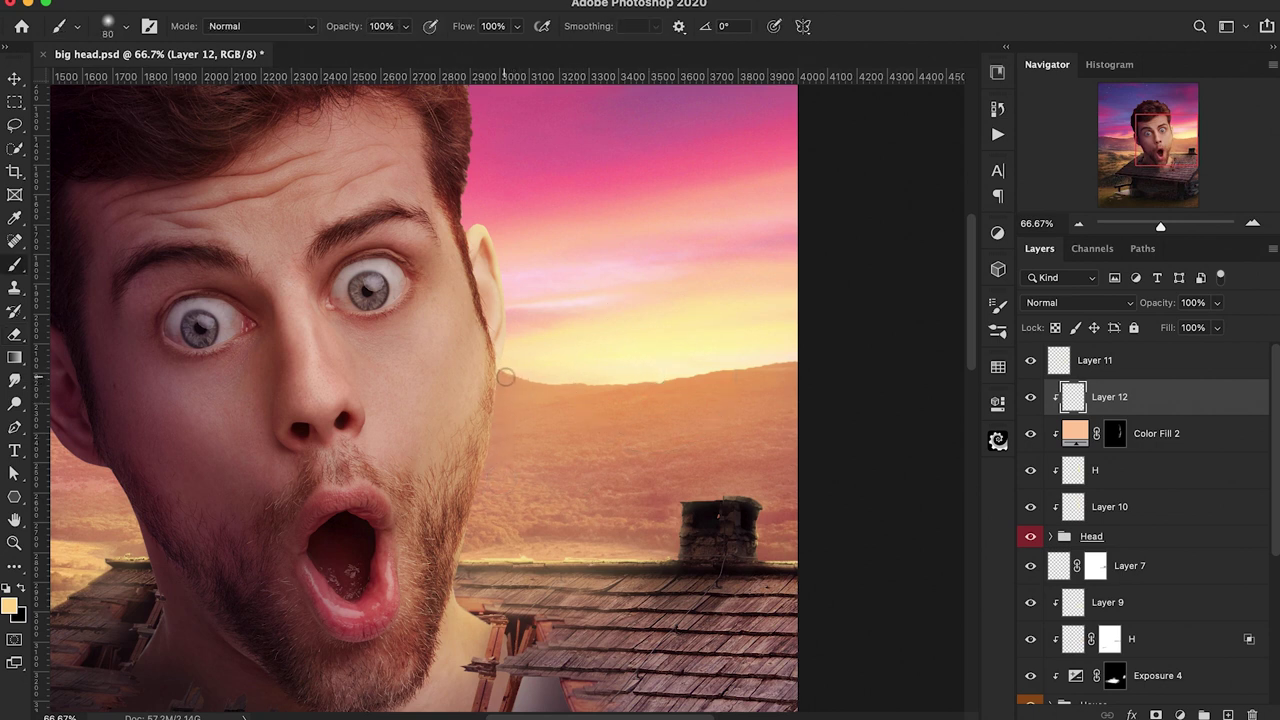
key(bracketright)
key(bracketright)
key(super+equal)
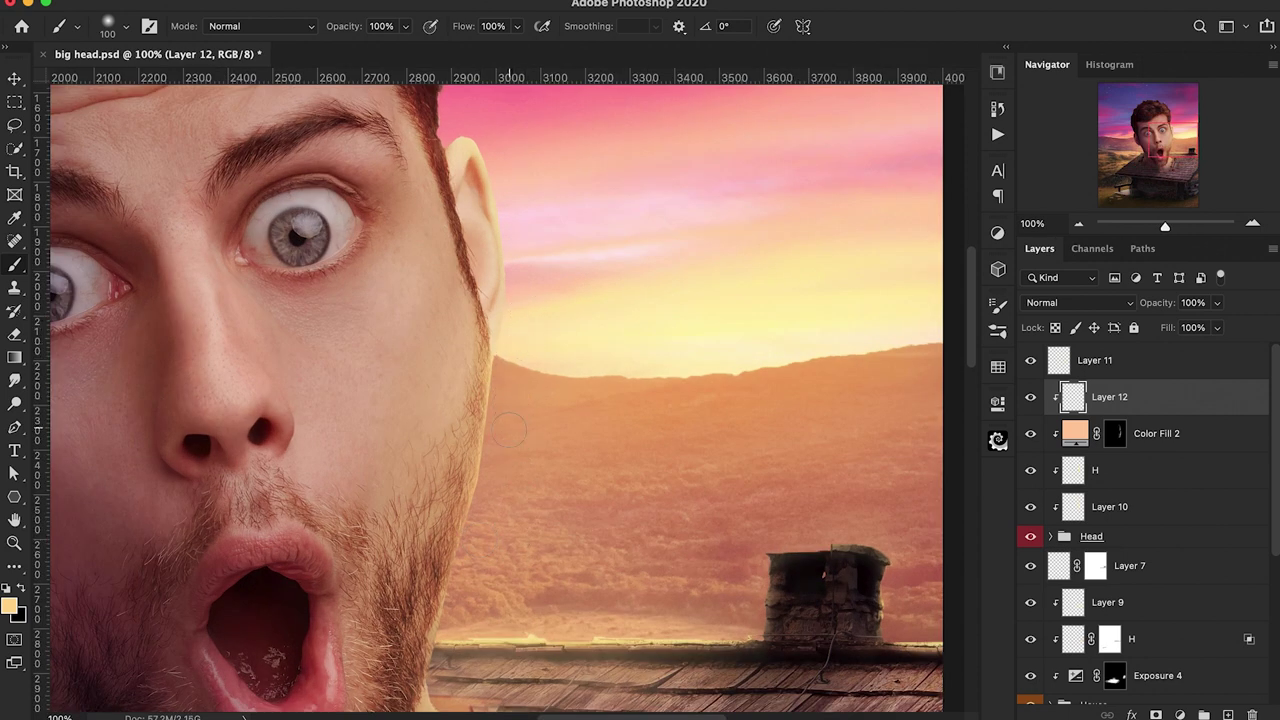
scroll(490, 400, down, 3)
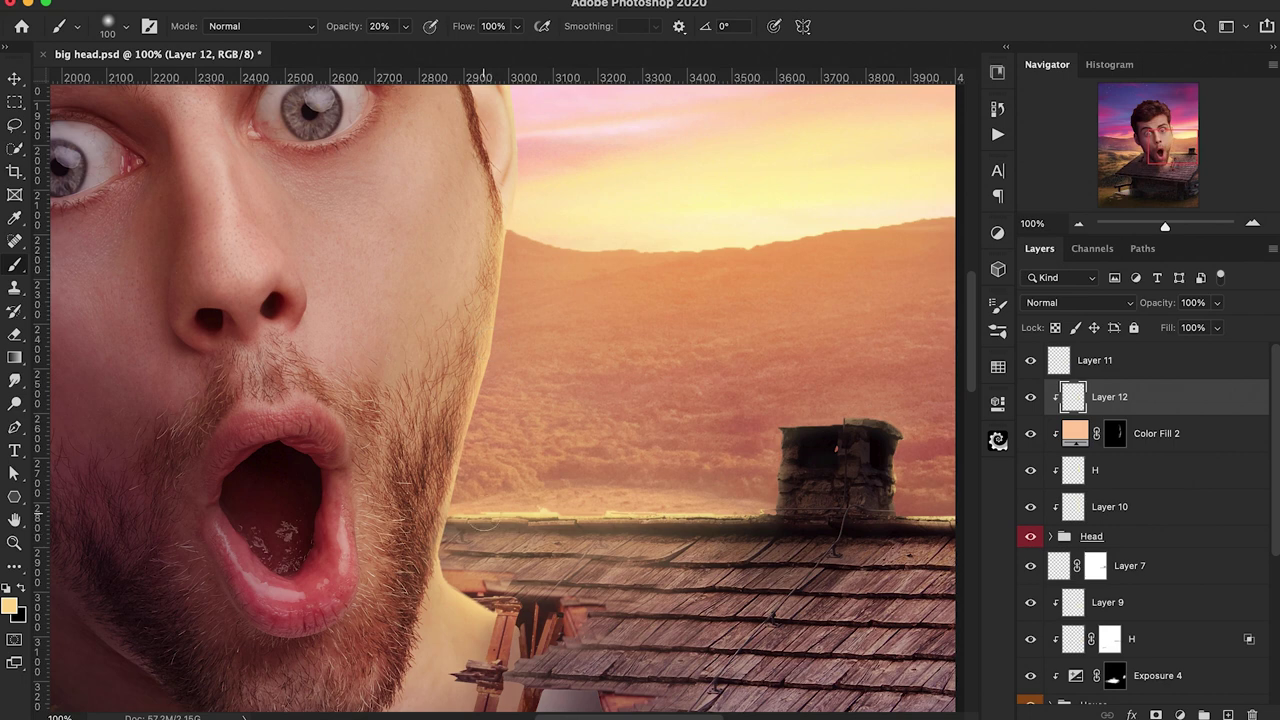
scroll(516, 330, up, 2)
drag(516, 330, 486, 428)
drag(512, 283, 478, 515)
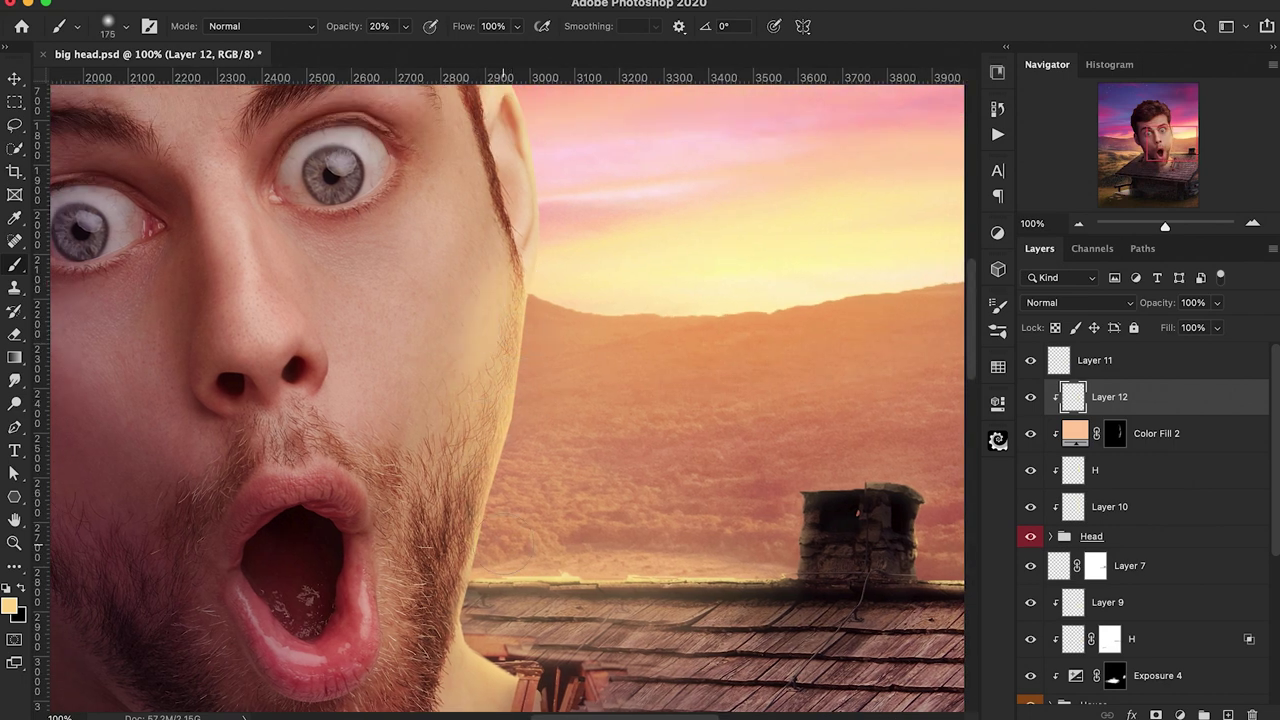
Soften the rim glow on Layer 12 with a 125 px eraser at 30% opacity and check it at different magnifications
key(super+minus)
key(super+minus)
key(super+minus)
key(super+equal)
key(super+equal)
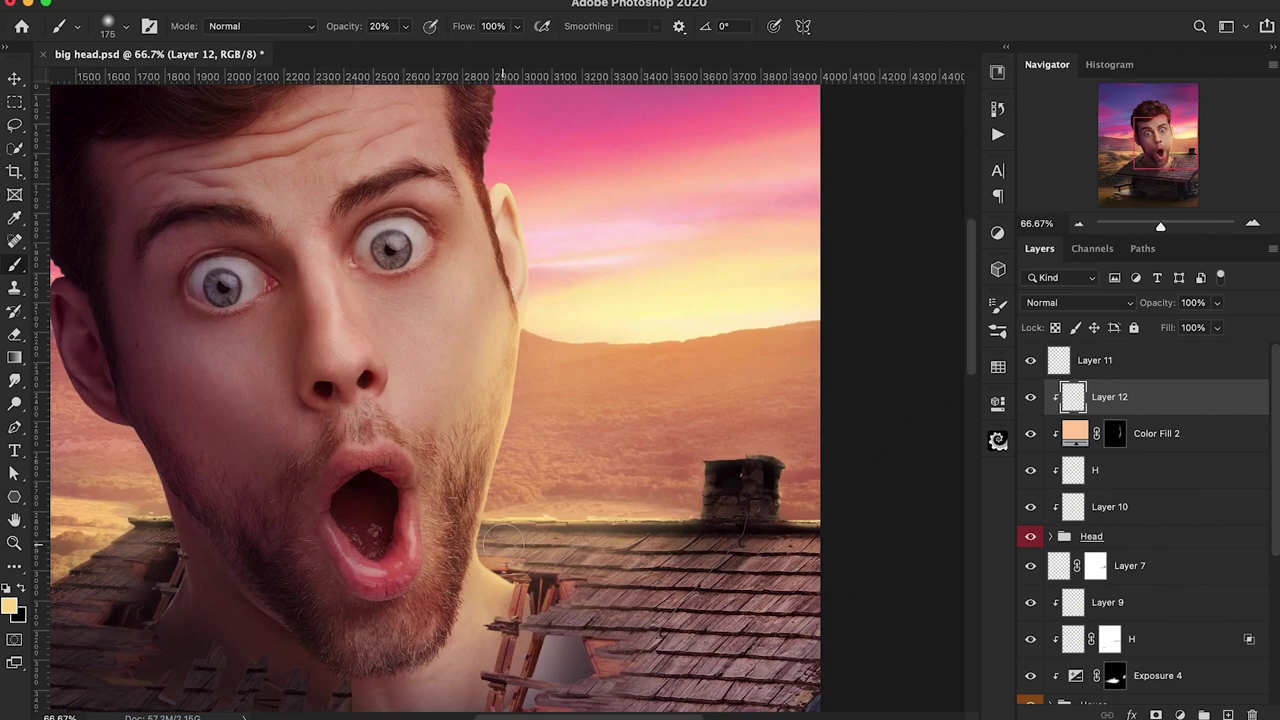
key(e)
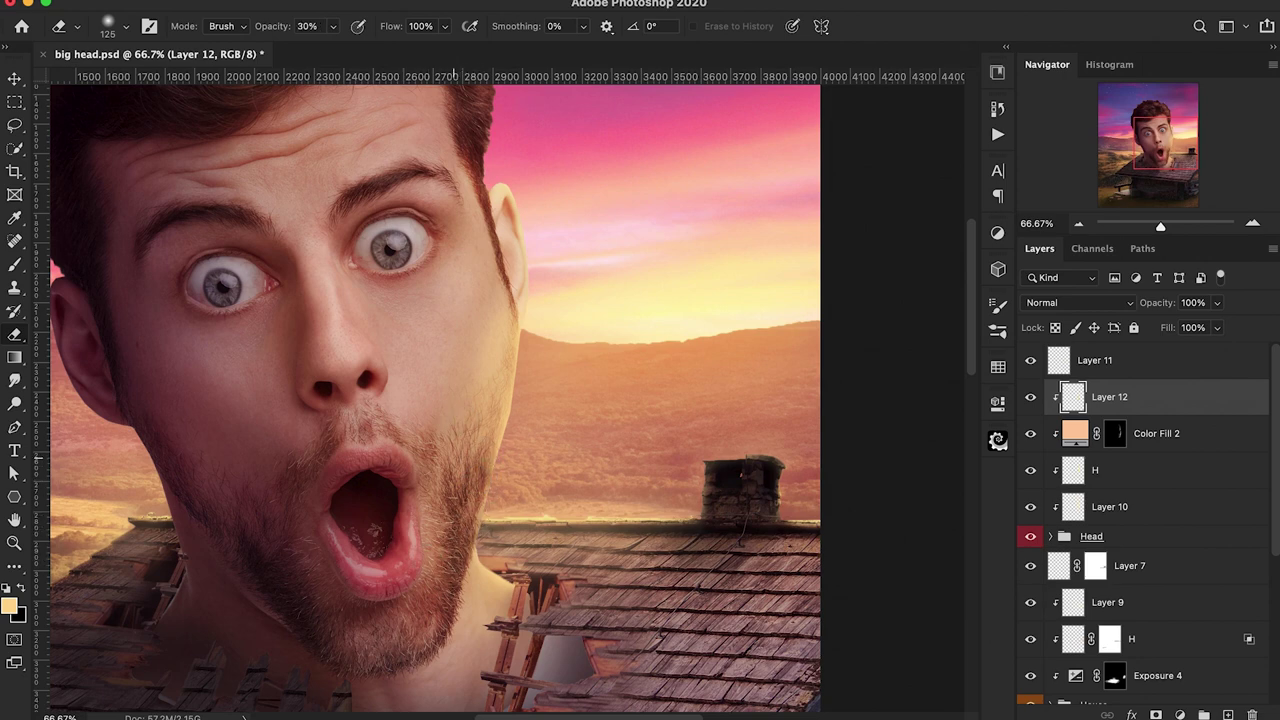
key(super+minus)
key(super+minus)
key(super+minus)
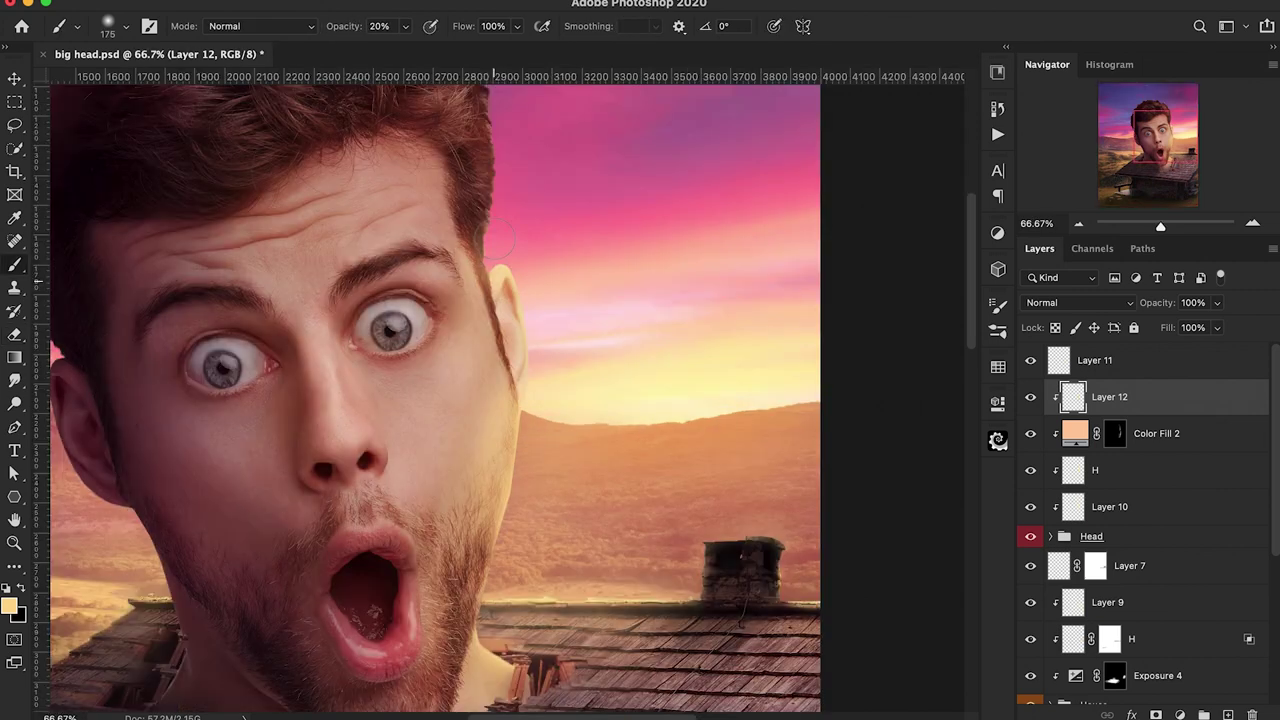
Brush warm light onto the hair's right side and the face with a soft 125 to 250 px brush at 10–20% opacity
scroll(490, 330, up, 3)
key(1)
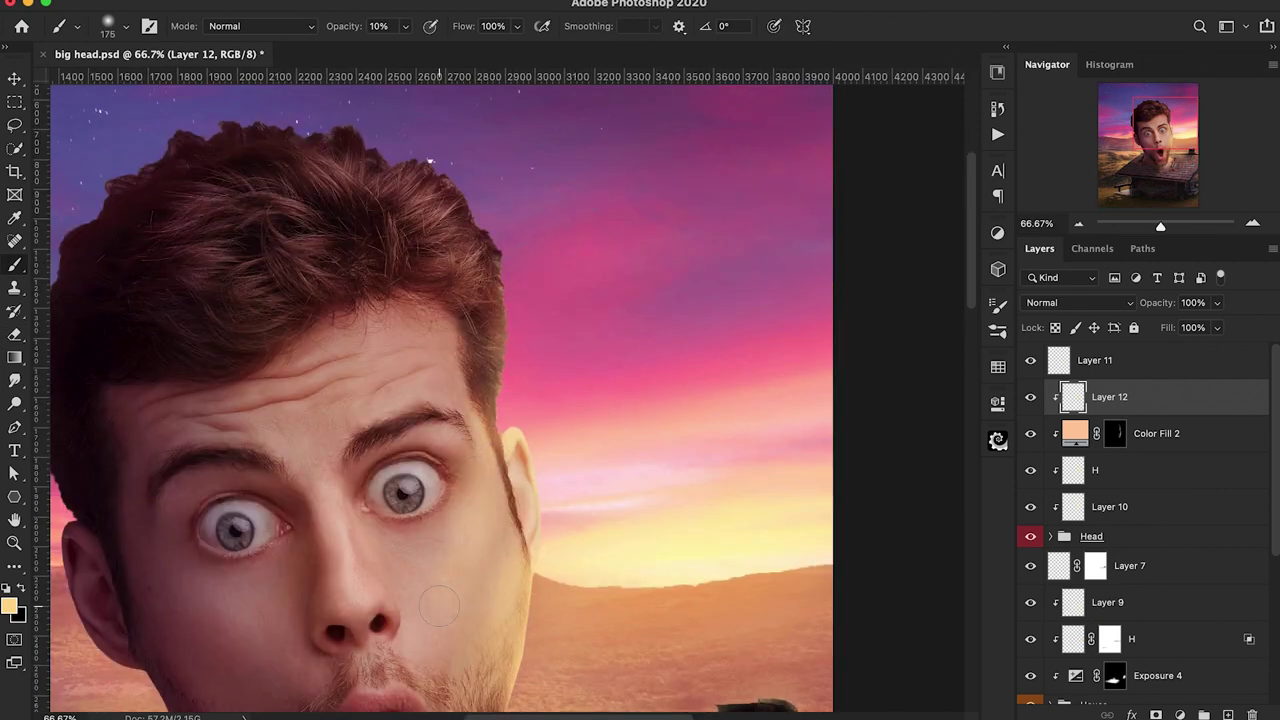
key(super+minus)
key(super+minus)
key(super+plus)
key(2)
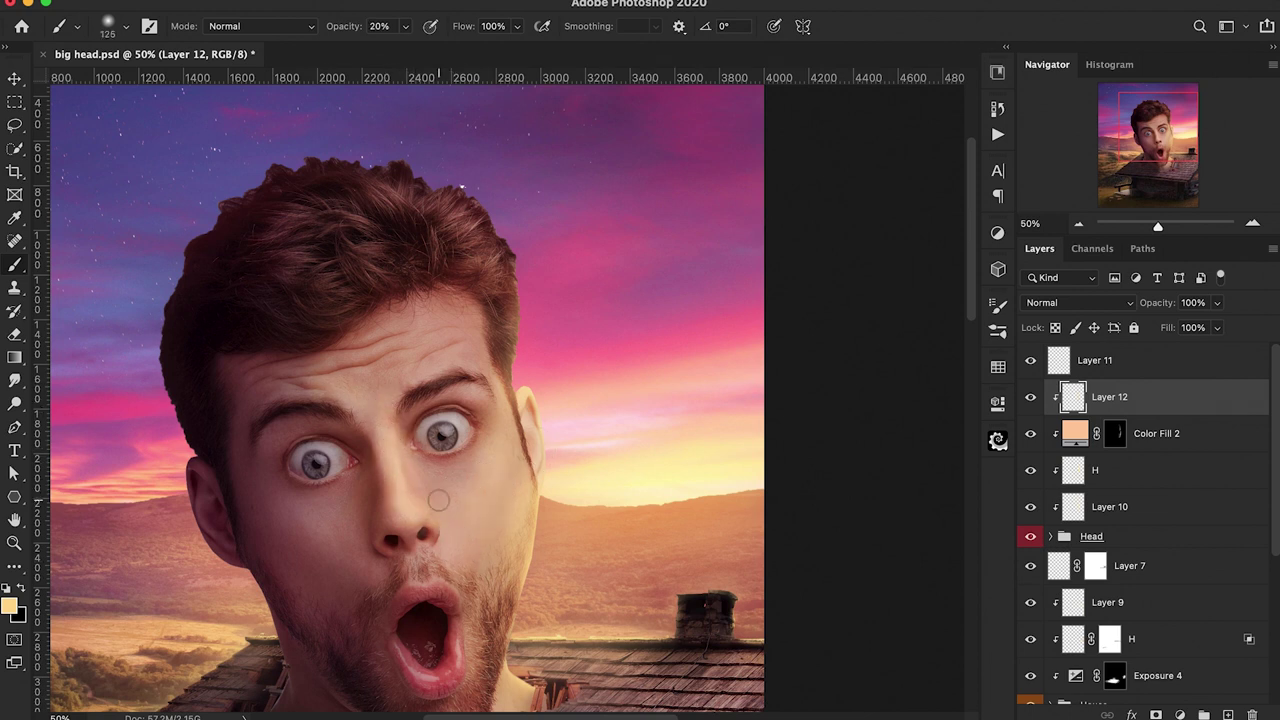
key(bracketright)
key(bracketright)
key(1)
key(bracketright)
key(bracketright)
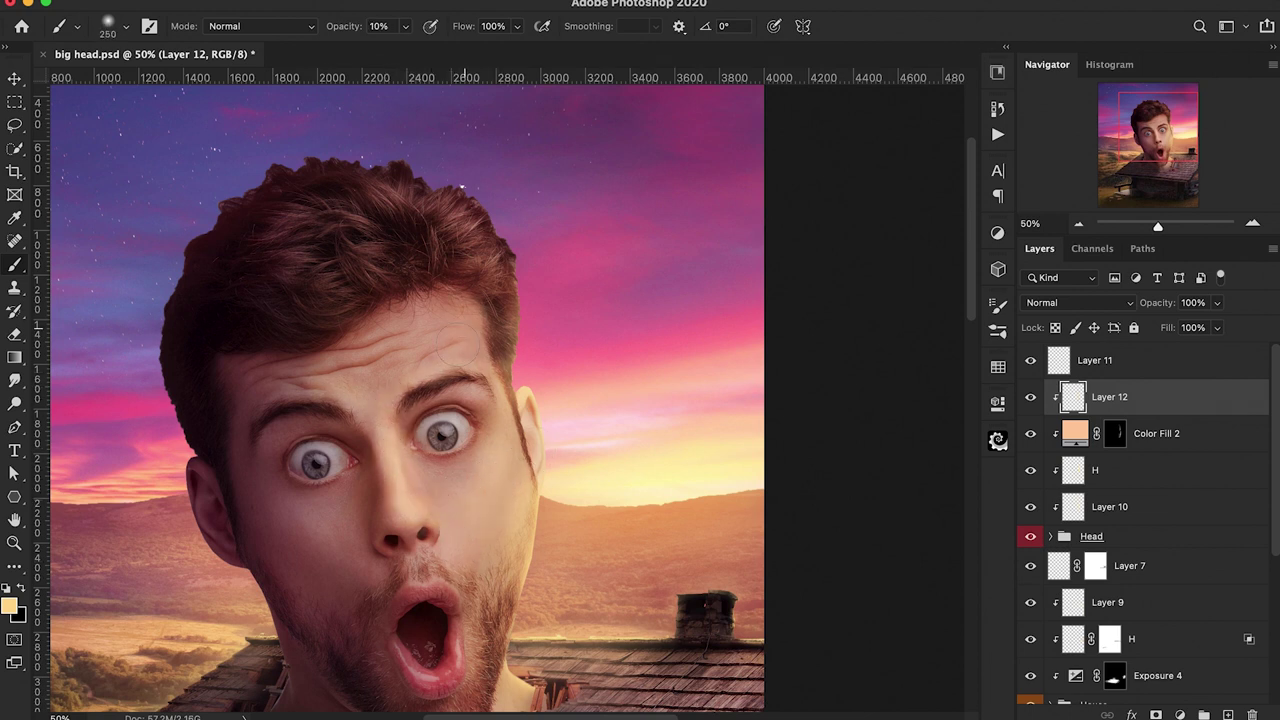
Contour the face with warm light using a smaller brush at 10% opacity, softening it with a 125 px eraser at 30% opacity
scroll(403, 478, down, 3)
key(bracketleft)
key(bracketleft)
key(bracketleft)
key(bracketleft)
key(bracketleft)
key(bracketleft)
key(bracketleft)
key(bracketleft)
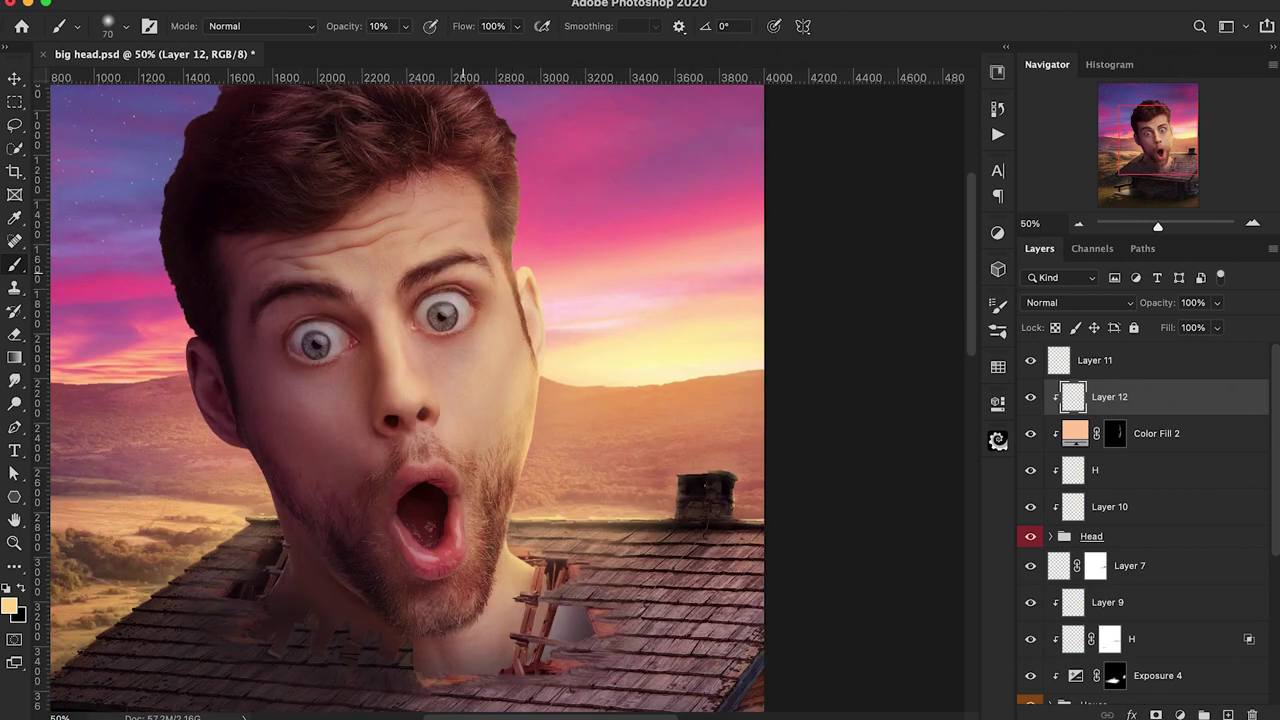
key(bracketright)
key(bracketright)
key(bracketright)
key(bracketright)
key(e)
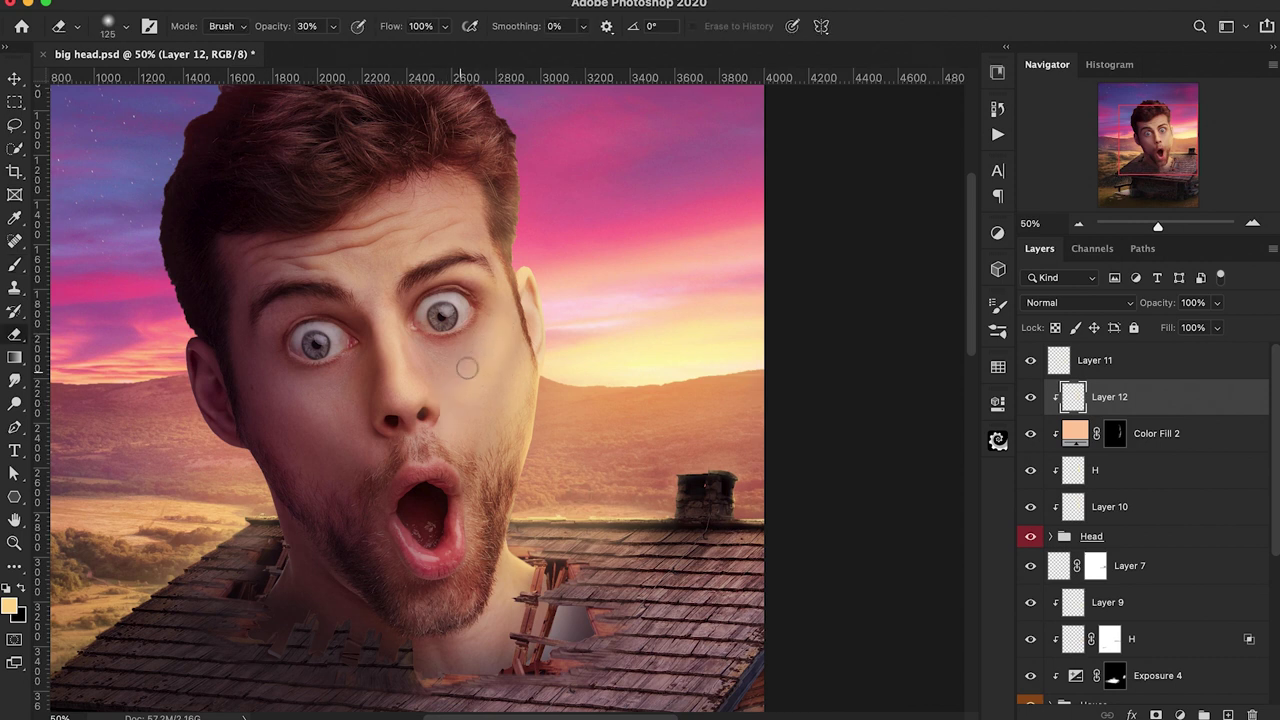
Refine the face's warm contour light with a 175 px brush at 10% opacity and check it against the whole composite
scroll(413, 364, up, 1)
key(b)
key(bracketleft)
key(bracketleft)
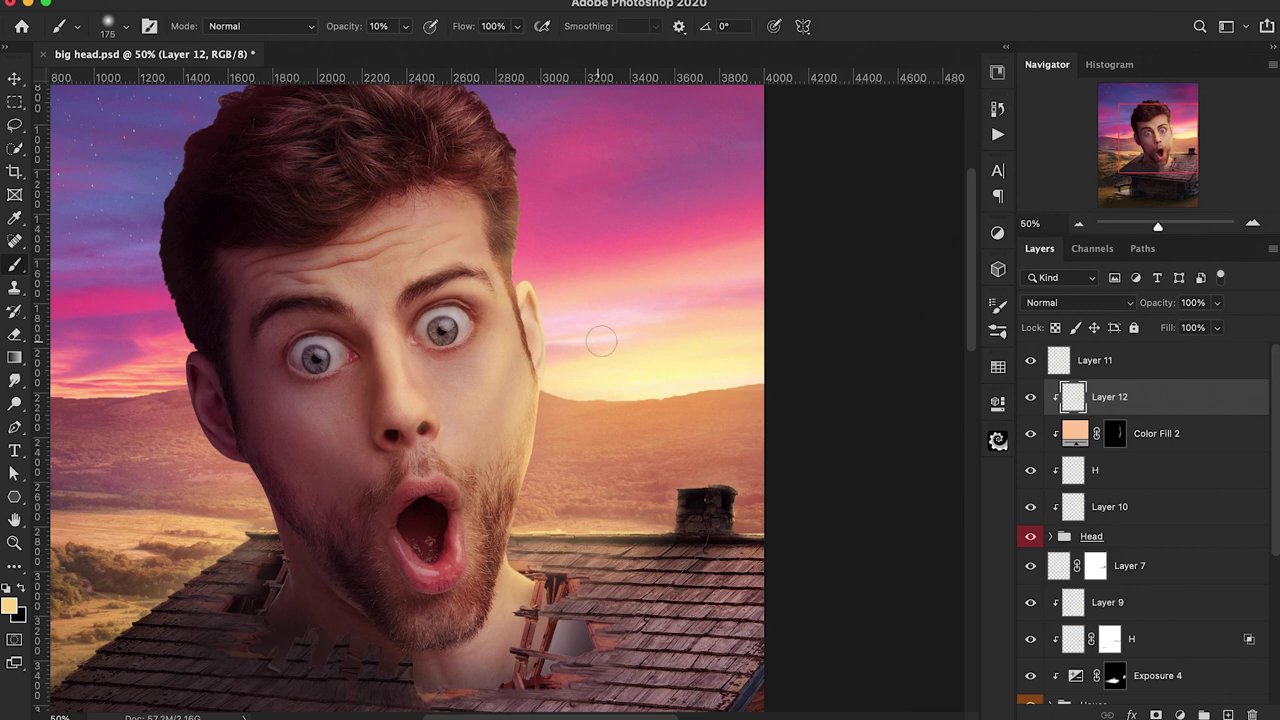
key(super+minus)
key(super+minus)
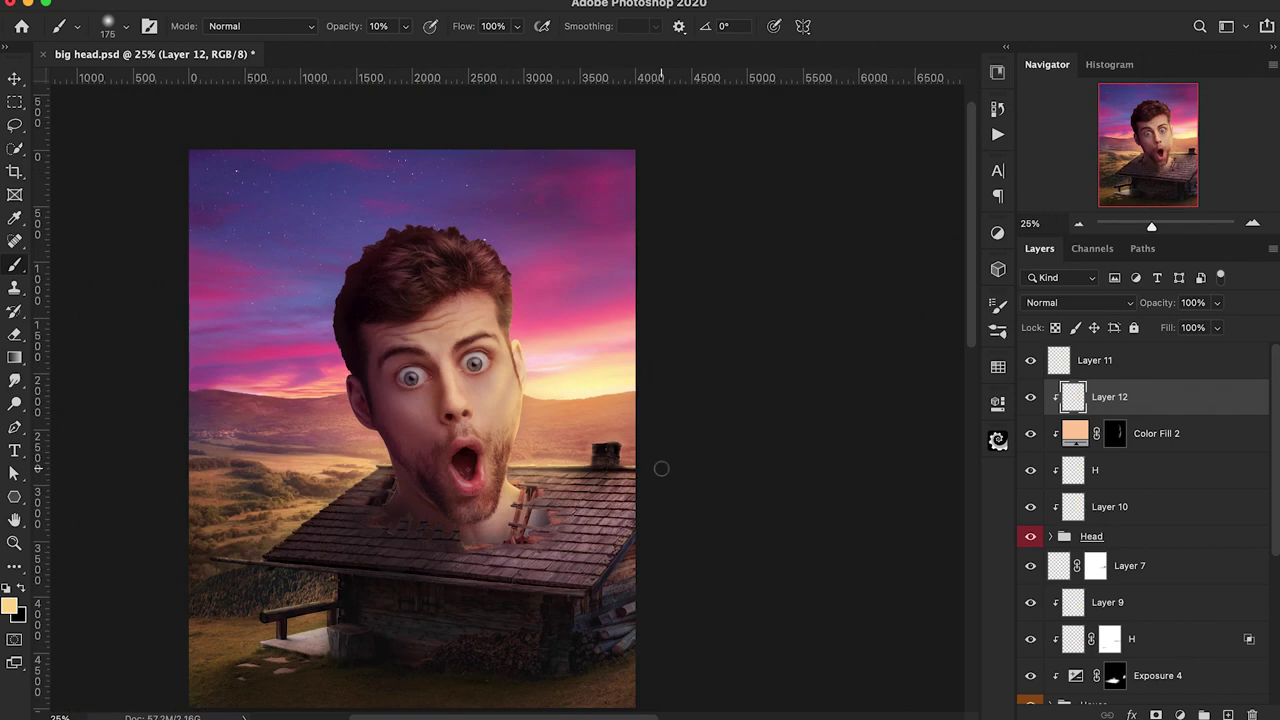
key(super+equal)
key(super+equal)
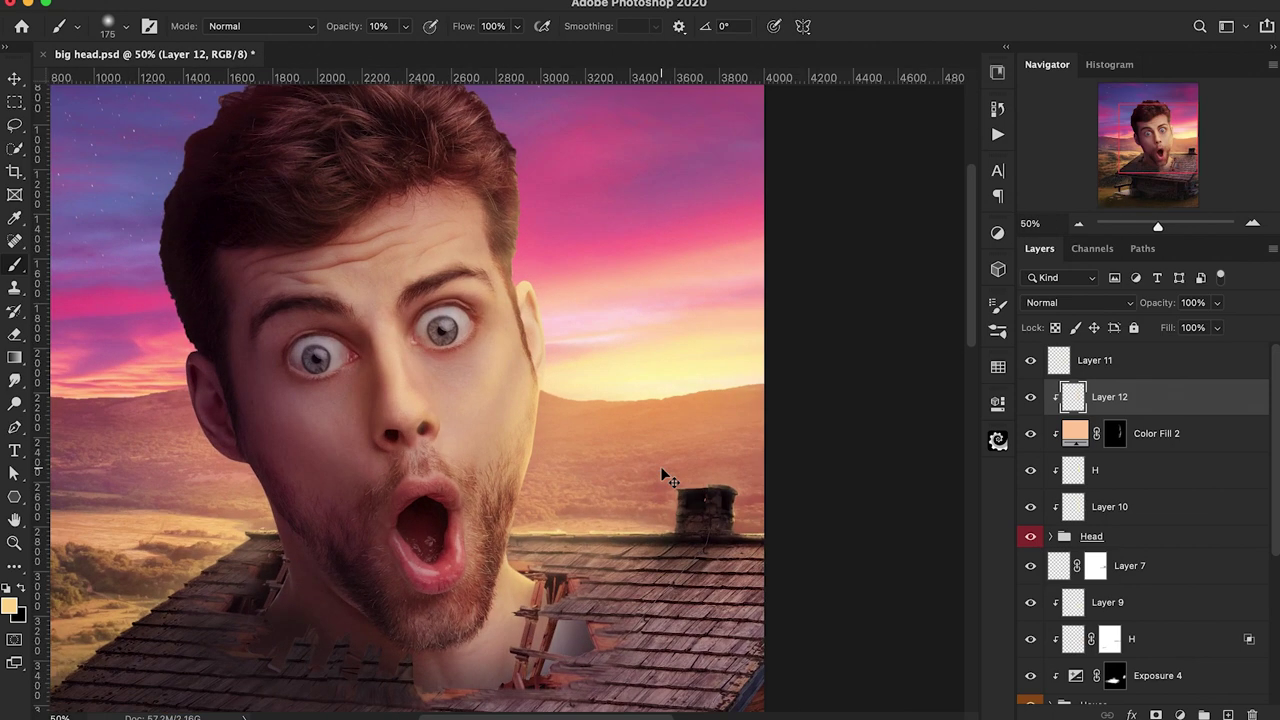
key(super+equal)
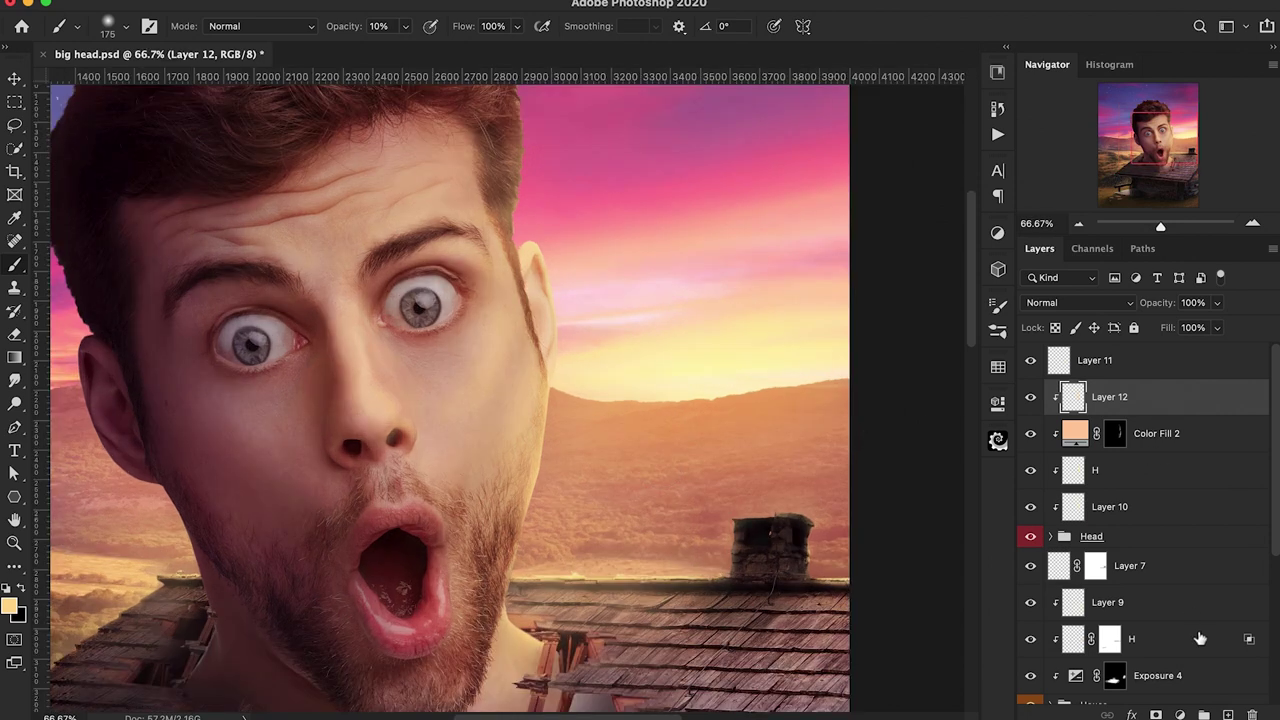
Add a clipped layer above Layer 12, rename Layer 12 as face contour and name the new layer face H
click(1228, 715)
alt+click(1058, 415)
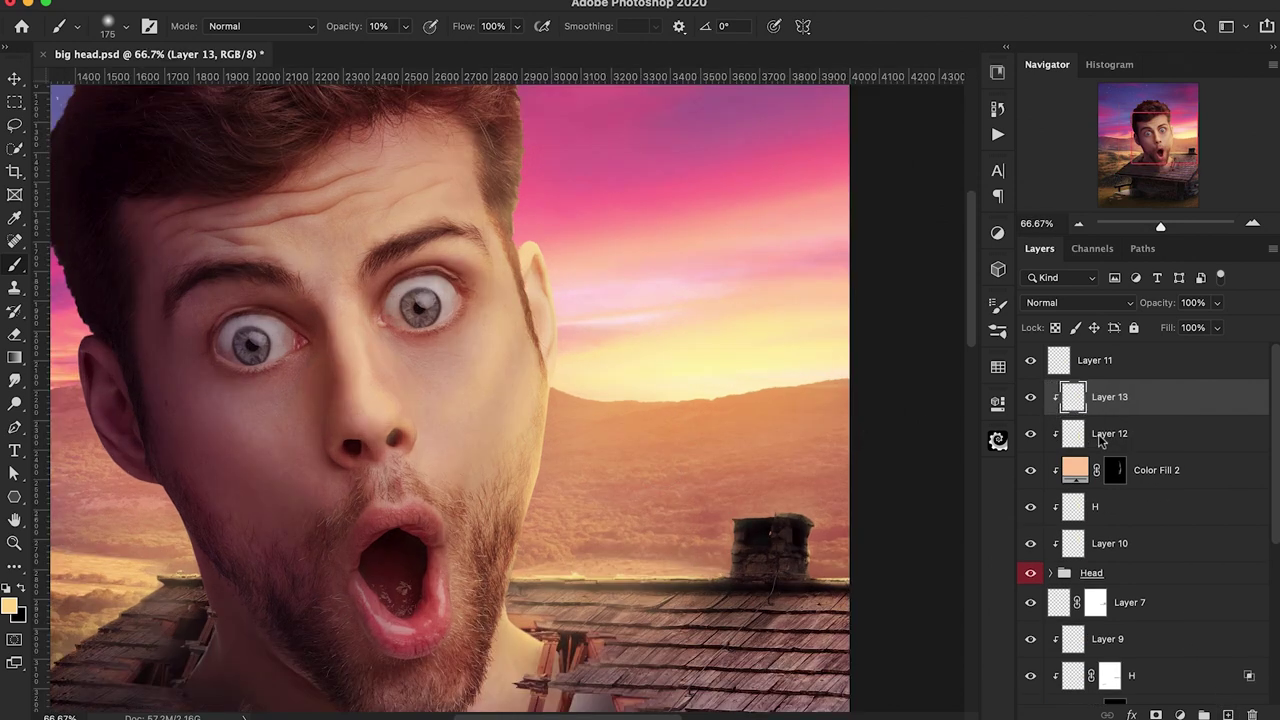
double_click(1100, 433)
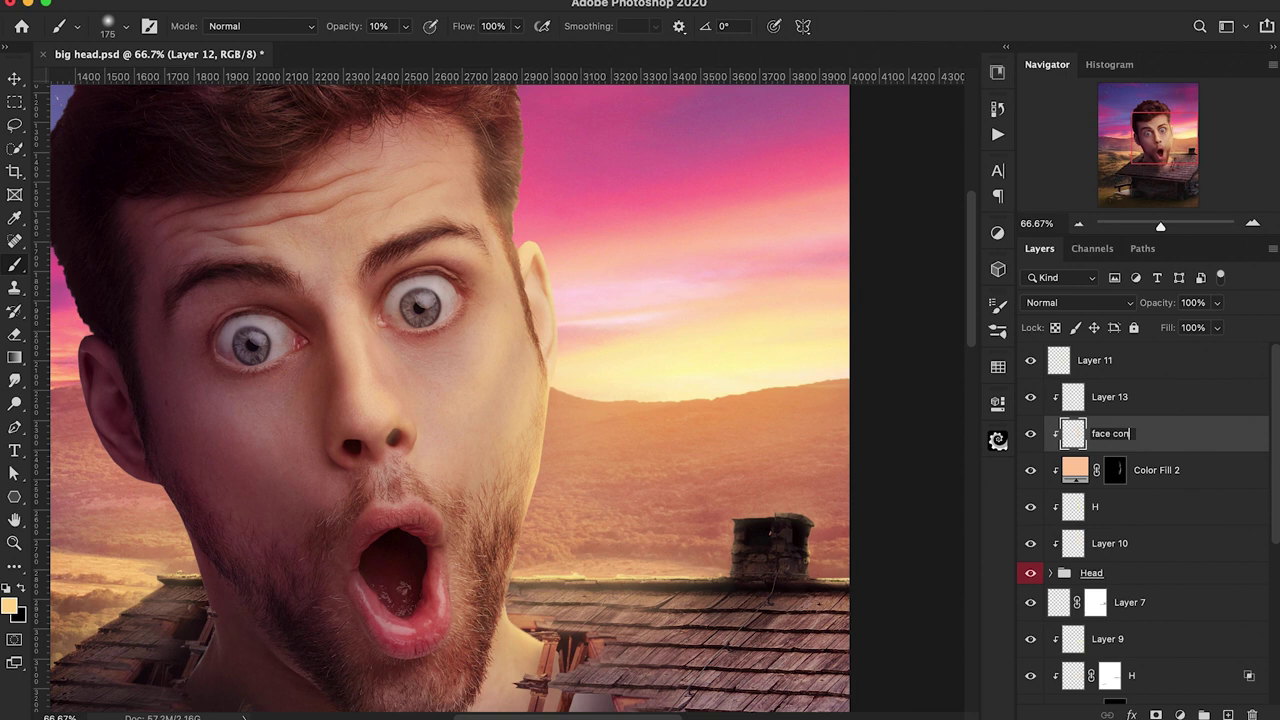
key(Return)
double_click(1105, 398)
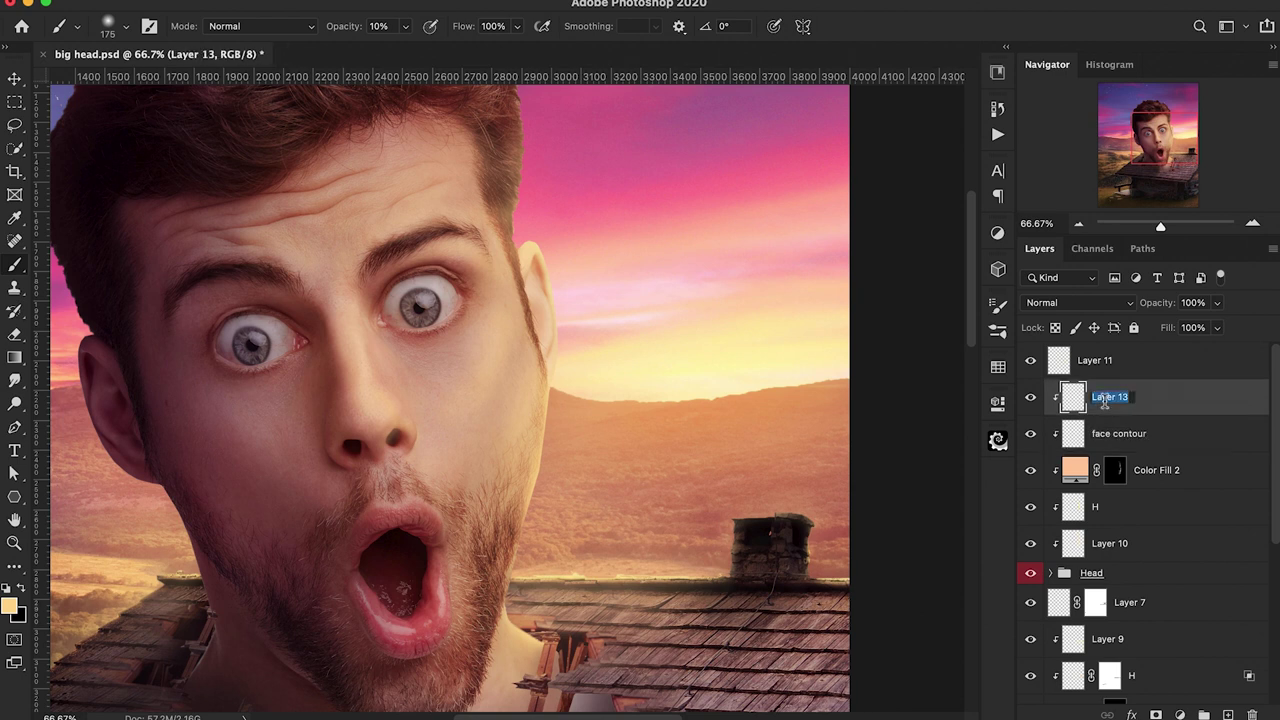
text(face H)
key(Return)
Set the foreground to white and paint fine highlights around the nose on face H with a 10 px brush at 10% opacity
key(x)
click(9, 606)
click(787, 46)
key(Return)
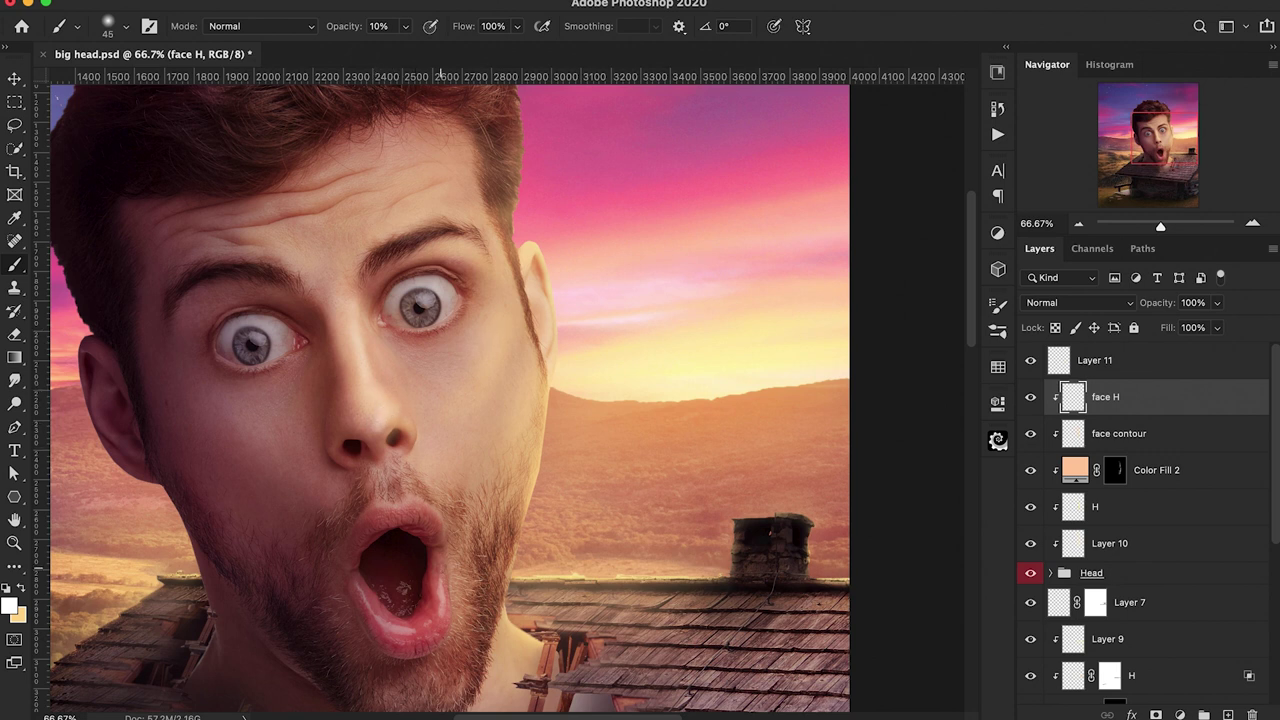
key(3)
key(ctrl+plus)
key(ctrl+plus)
key(1)
key(bracketleft)
key(bracketleft)
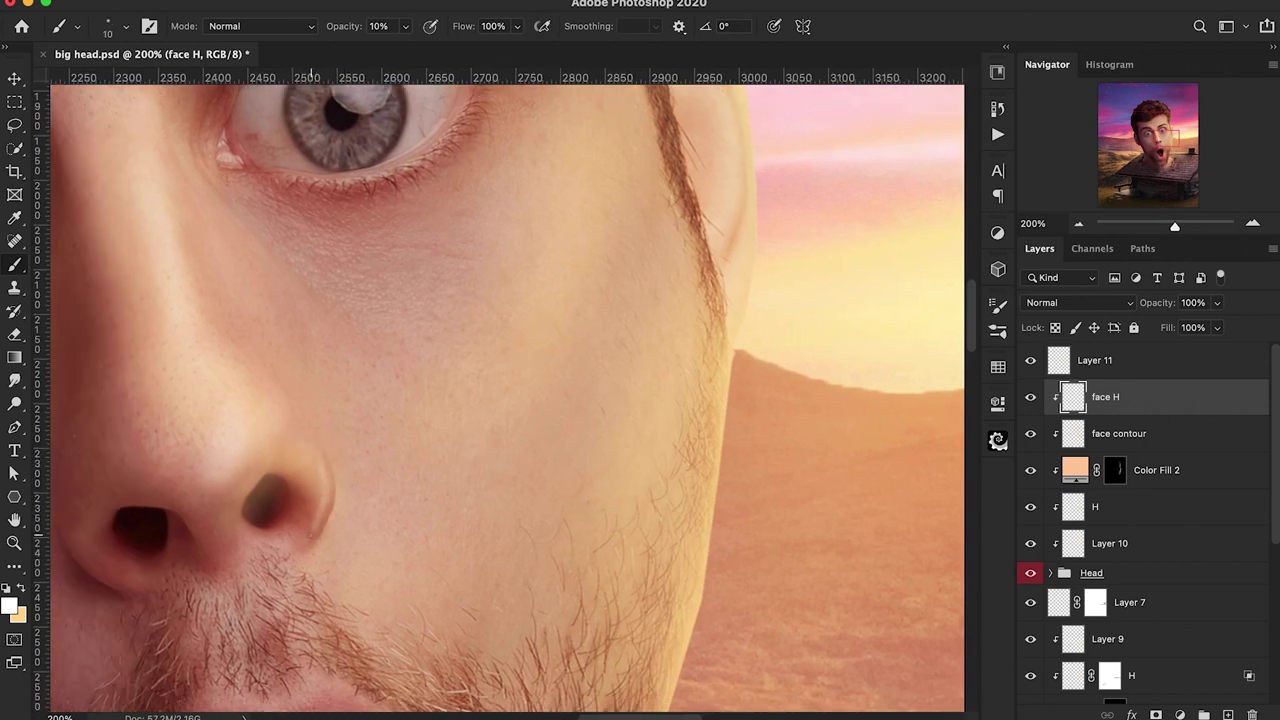
scroll(437, 582, left, 3)
Erase the orange haze from the right nostril on the face contour layer with a 45 px eraser at 100% opacity
key(e)
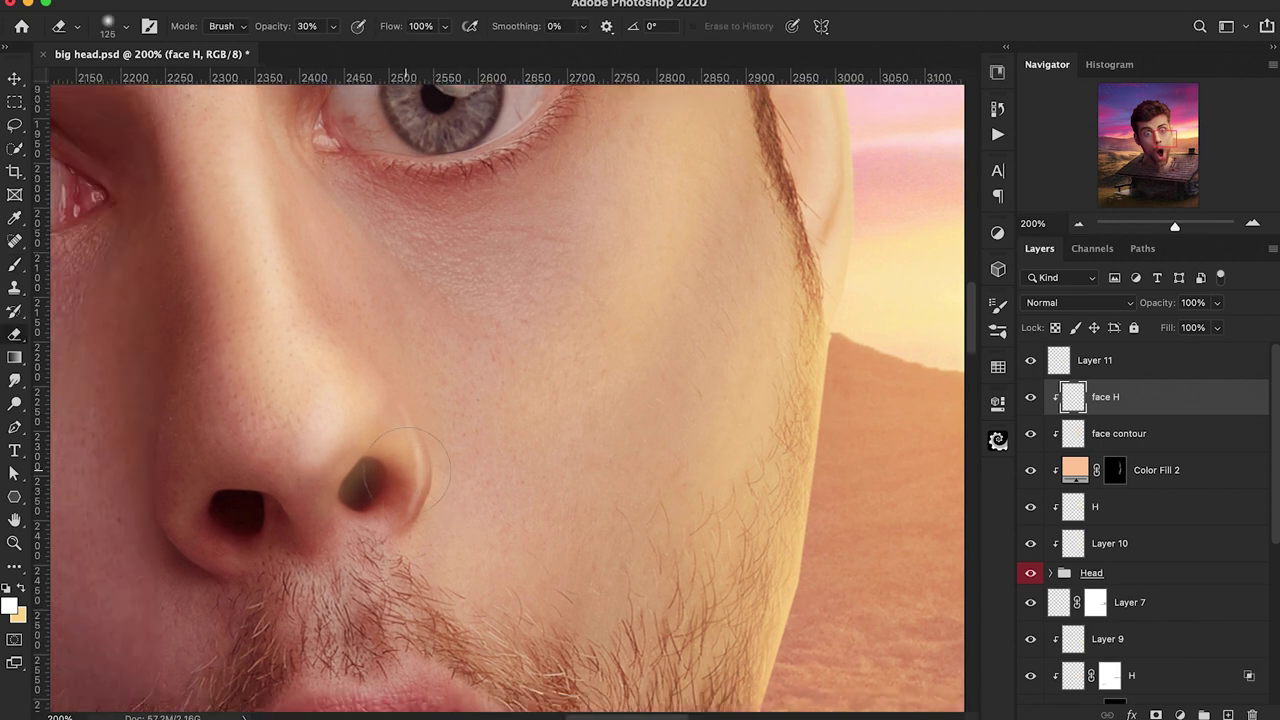
click(1200, 442)
key(bracketleft)
key(bracketleft)
key(bracketleft)
key(bracketleft)
key(bracketleft)
key(bracketleft)
key(bracketleft)
key(0)
drag(362, 484, 365, 493)
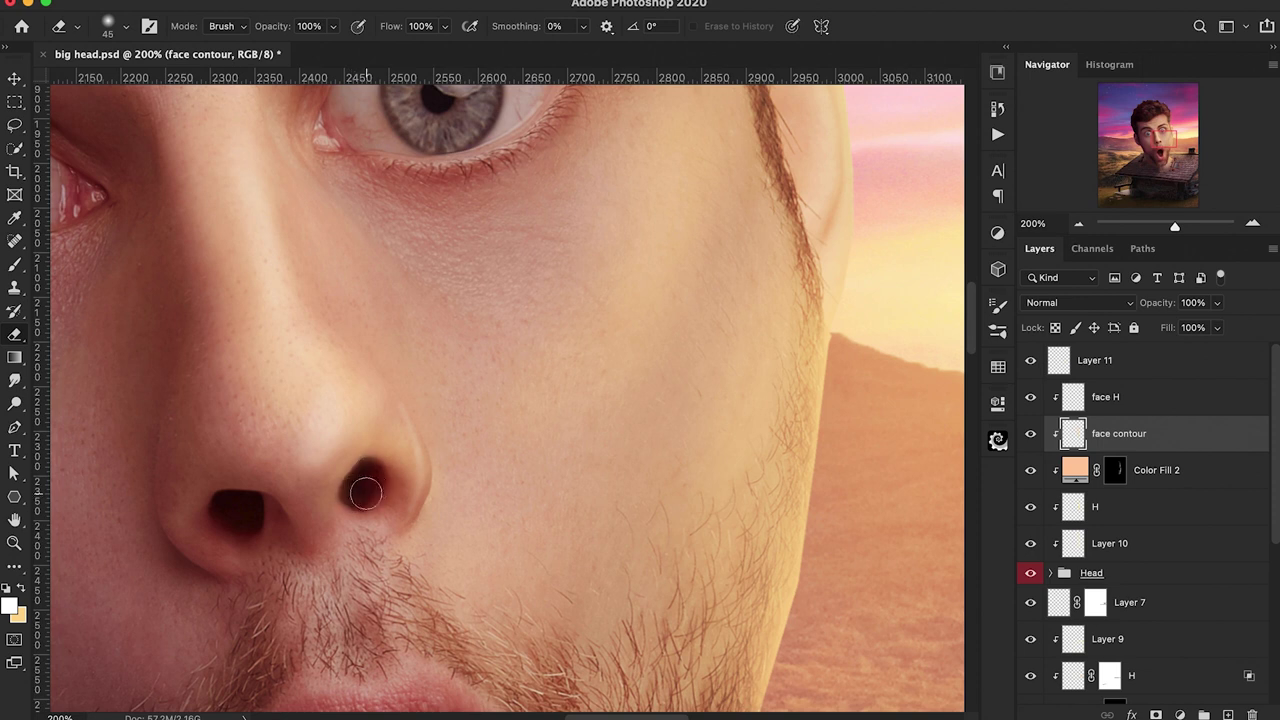
Paint white highlights on the forehead on the face H layer with a 35 px brush at 10% opacity
key(alt+bracketright)
key(super+1)
key(b)
key(bracketleft)
drag(440, 175, 458, 258)
drag(456, 258, 516, 280)
drag(205, 250, 325, 264)
drag(320, 265, 389, 252)
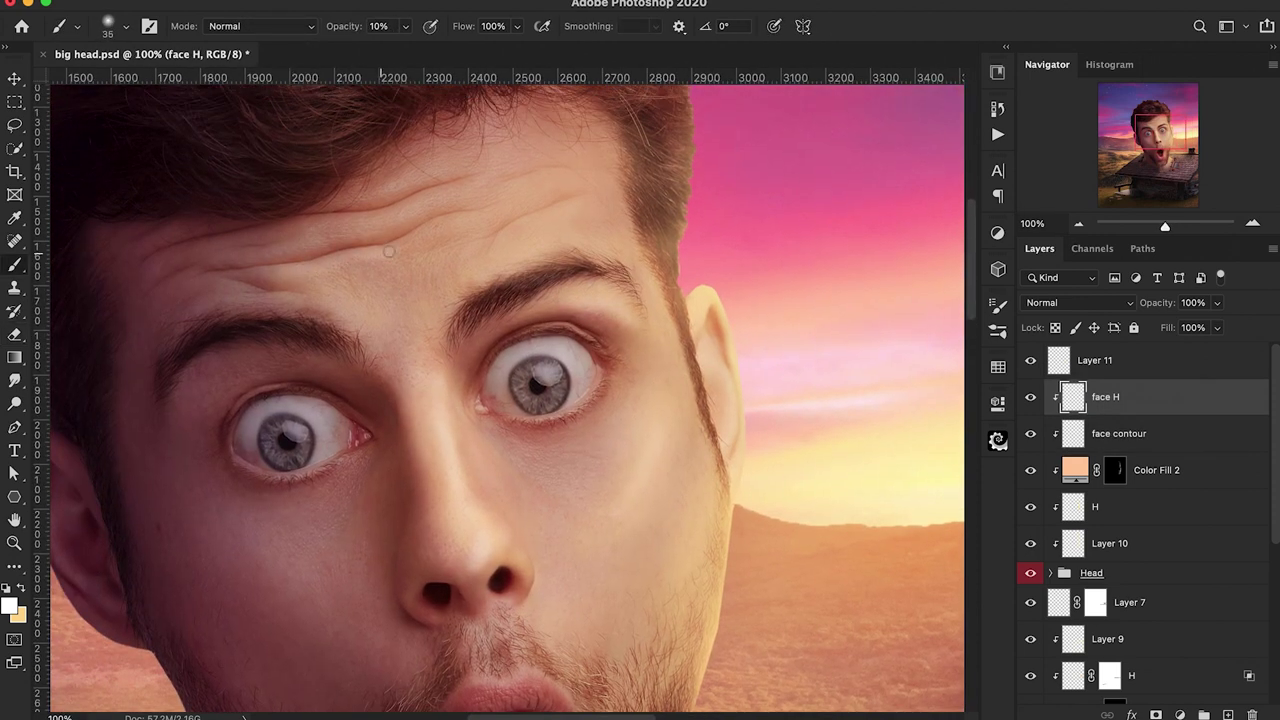
Soften the face H highlights with a 100 px eraser at 40% opacity, and blend them with a 100 px brush at 10% opacity
key(super+minus)
key(e)
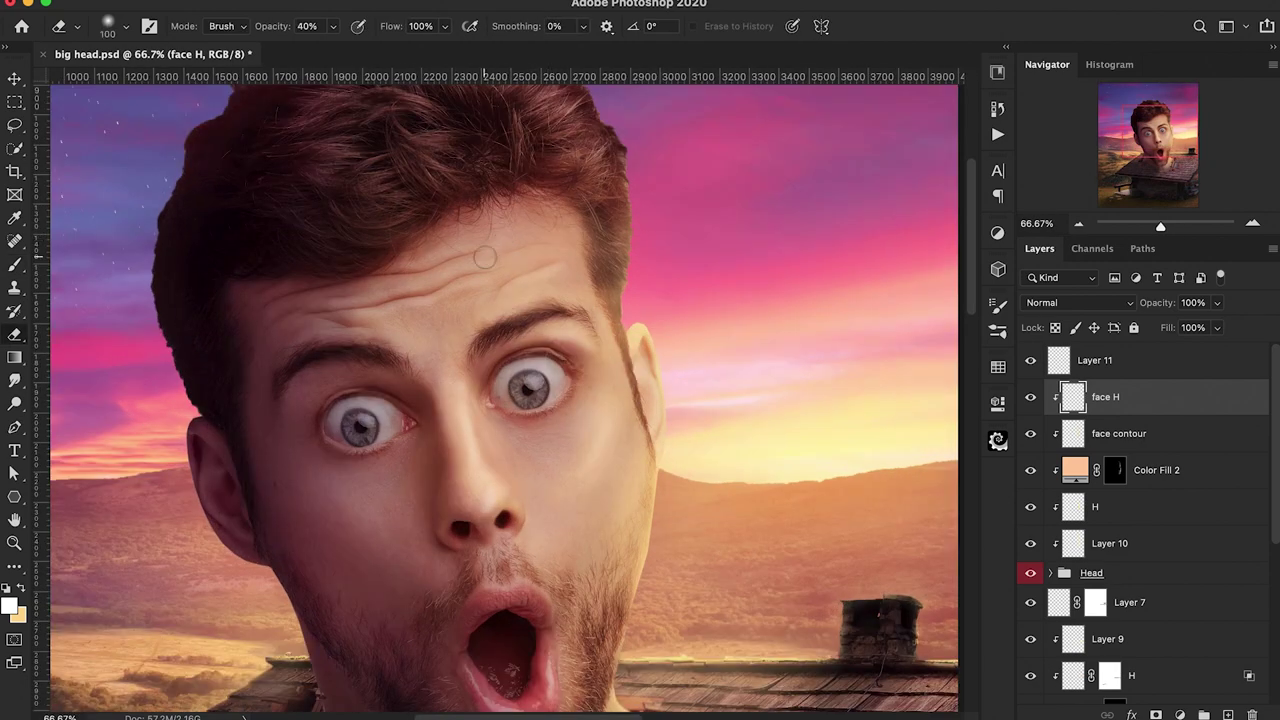
key(b)
key(bracketright)
key(bracketright)
key(bracketright)
key(bracketright)
key(bracketright)
key(bracketright)
key(bracketright)
key(bracketright)
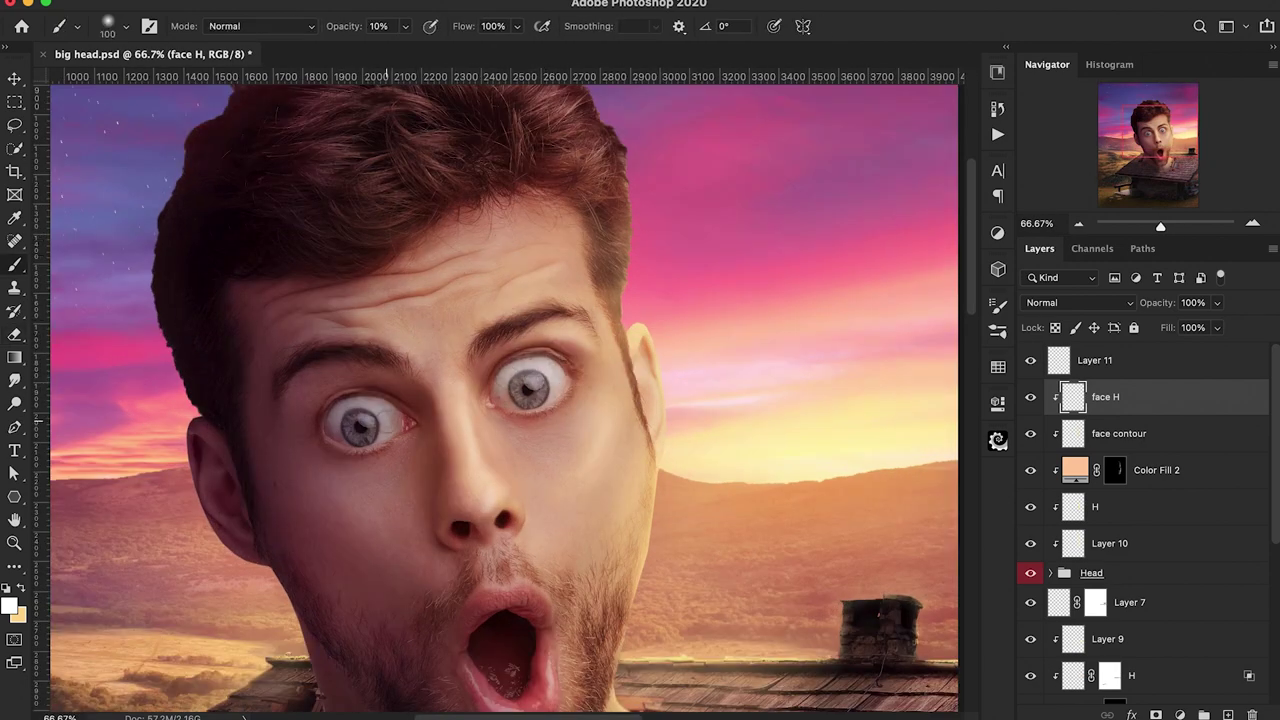
key(super+minus)
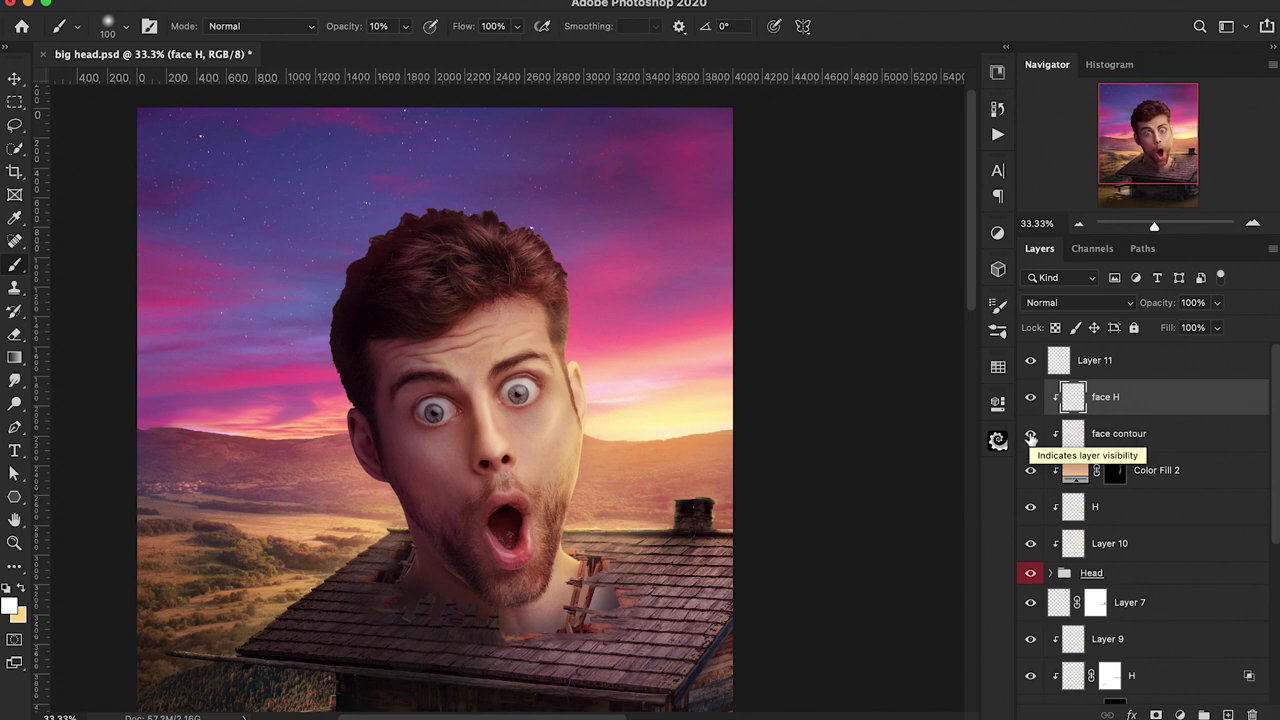
Add a warm orange Solid Color fill clipped above face H and set its blend mode to Overlay
click(1180, 714)
click(1101, 409)
click(1034, 248)
click(932, 46)
click(1190, 37)
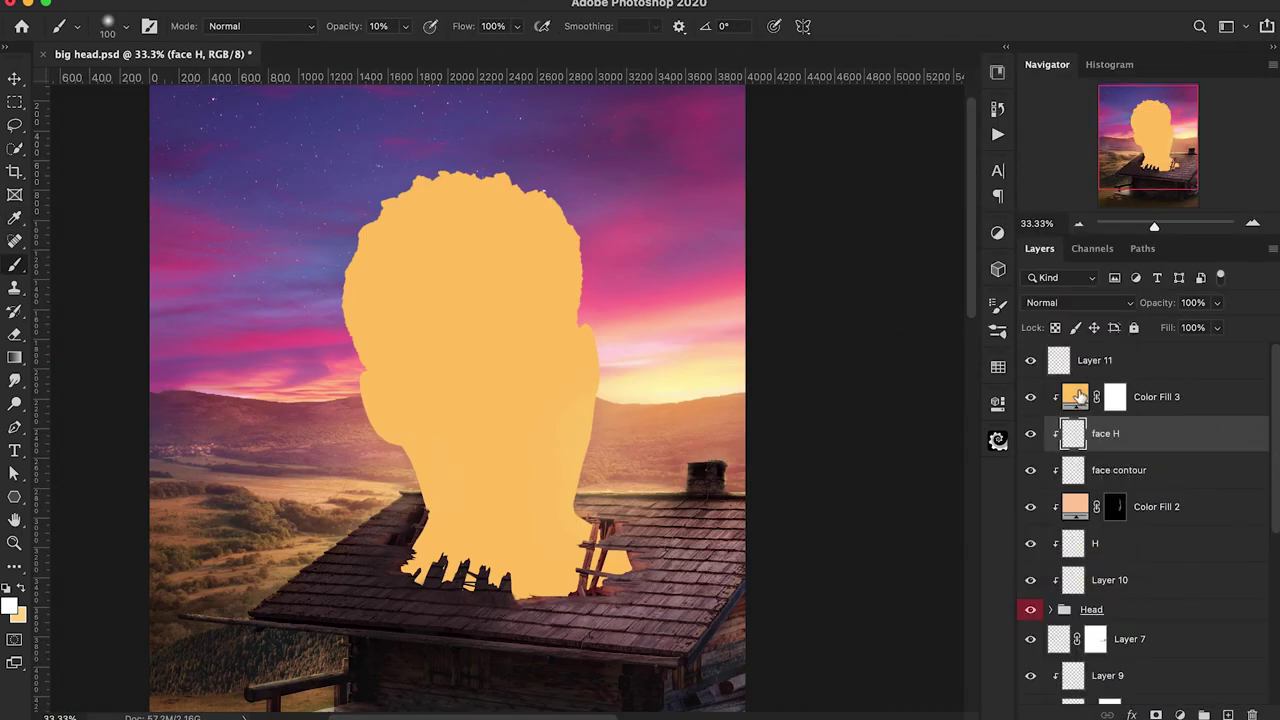
click(1070, 302)
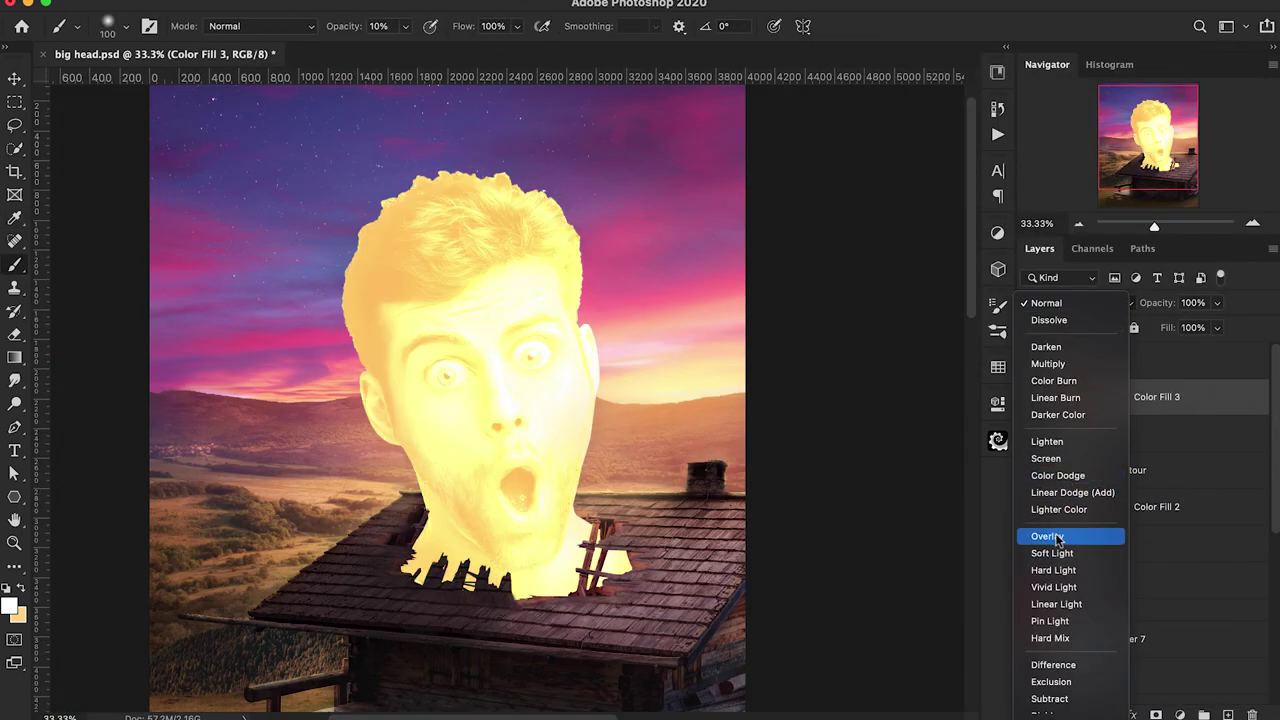
click(1060, 536)
Try pink and red hues for Color Fill 3 and settle on a softer light orange
double_click(1075, 397)
click(1036, 63)
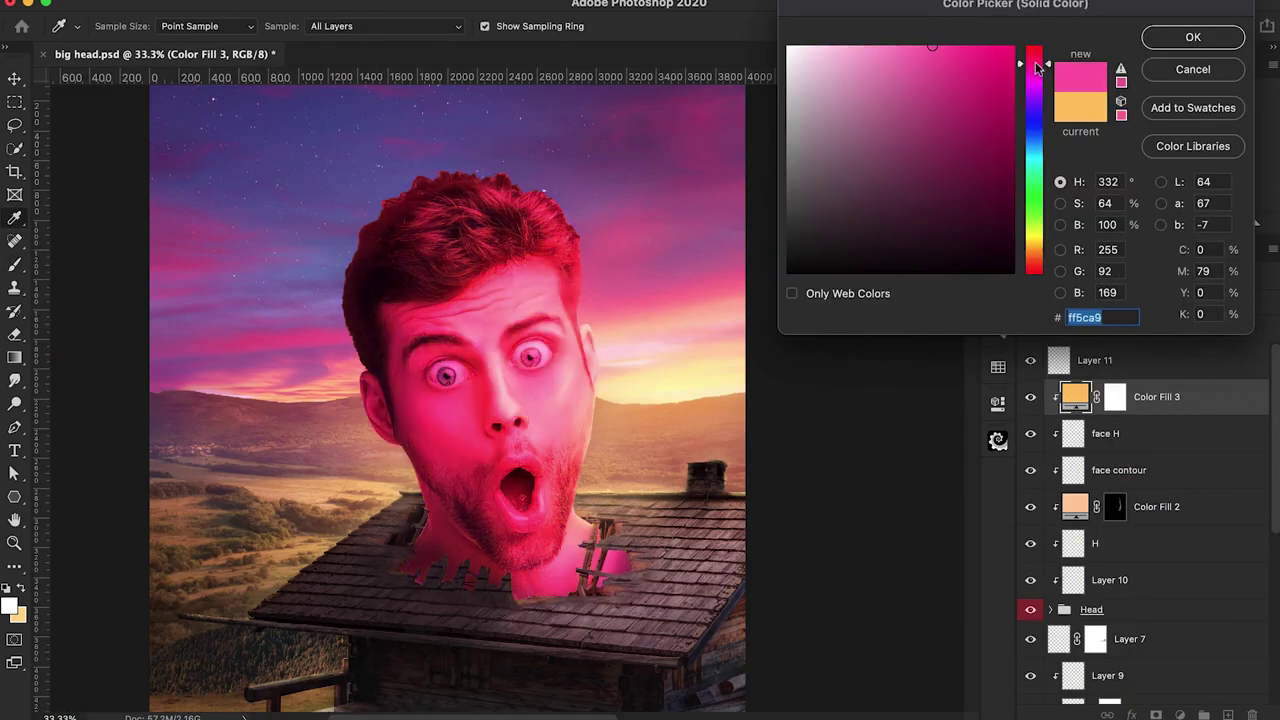
click(1031, 263)
click(882, 96)
click(1034, 46)
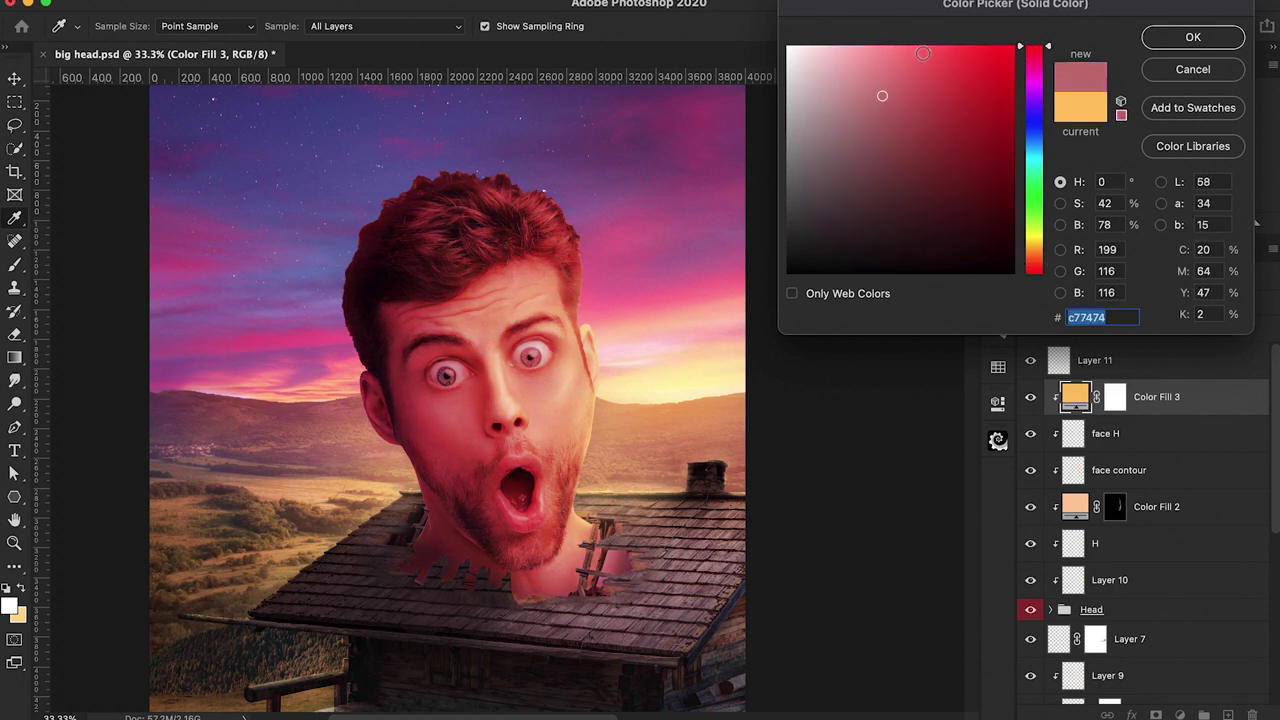
click(883, 60)
click(1034, 250)
click(1193, 37)
Invert the Color Fill 3 mask and paint the warm tint back onto the hair with a 500 px brush at 10% opacity
click(1115, 397)
key(super+i)
key(2)
key(1)
key(bracketright)
key(bracketright)
key(bracketright)
key(bracketright)
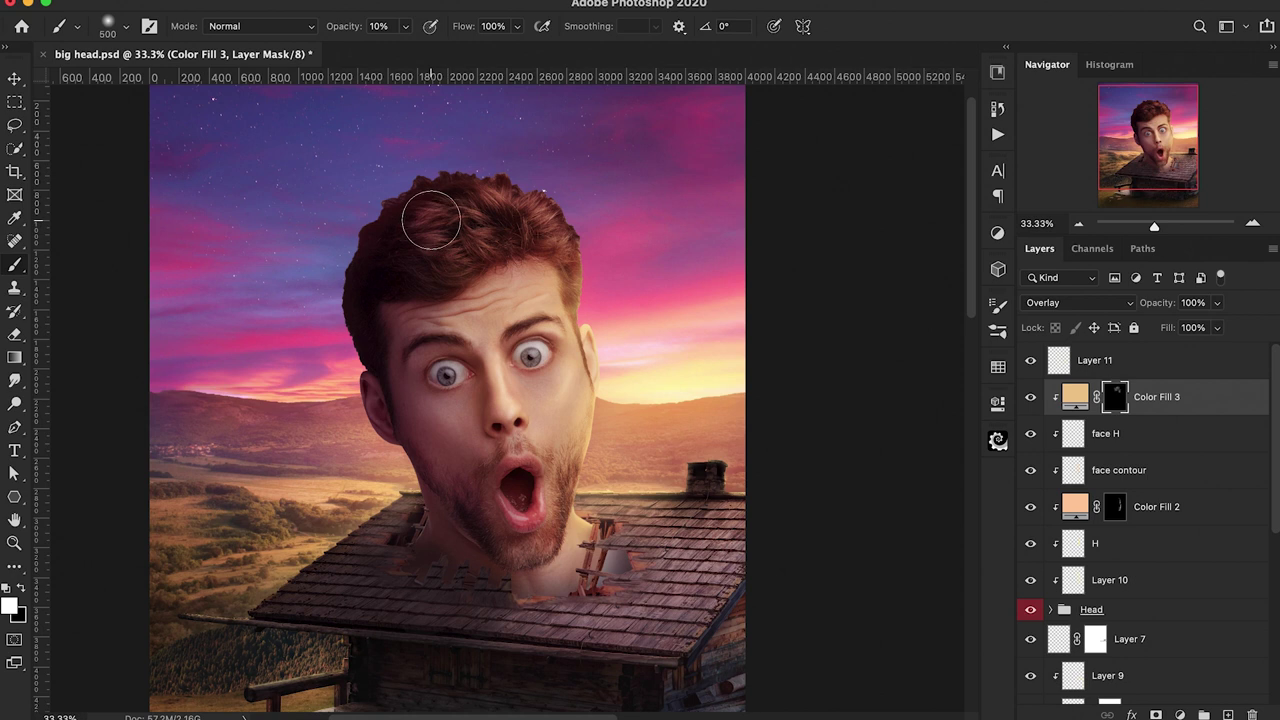
key(x)
key(5)
Add a clipped layer beneath Color Fill 3 and paint the hairline near the temple with a colour sampled at the hair's upper edge
super+click(1228, 714)
alt+click(466, 179)
click(570, 294)
Refine the Color Fill 3 mask over the hair with a 500 px brush, using white at 20% and black at 30% opacity
click(1126, 406)
key(x)
key(2)
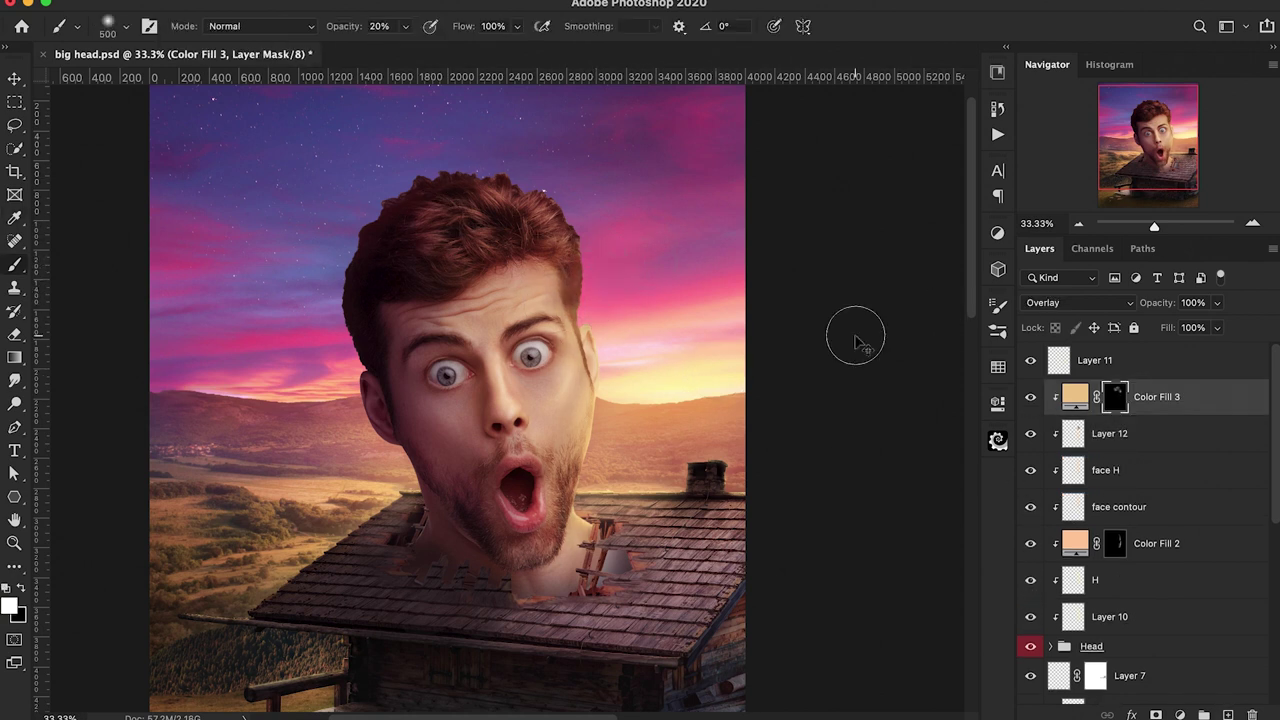
key(ctrl+minus)
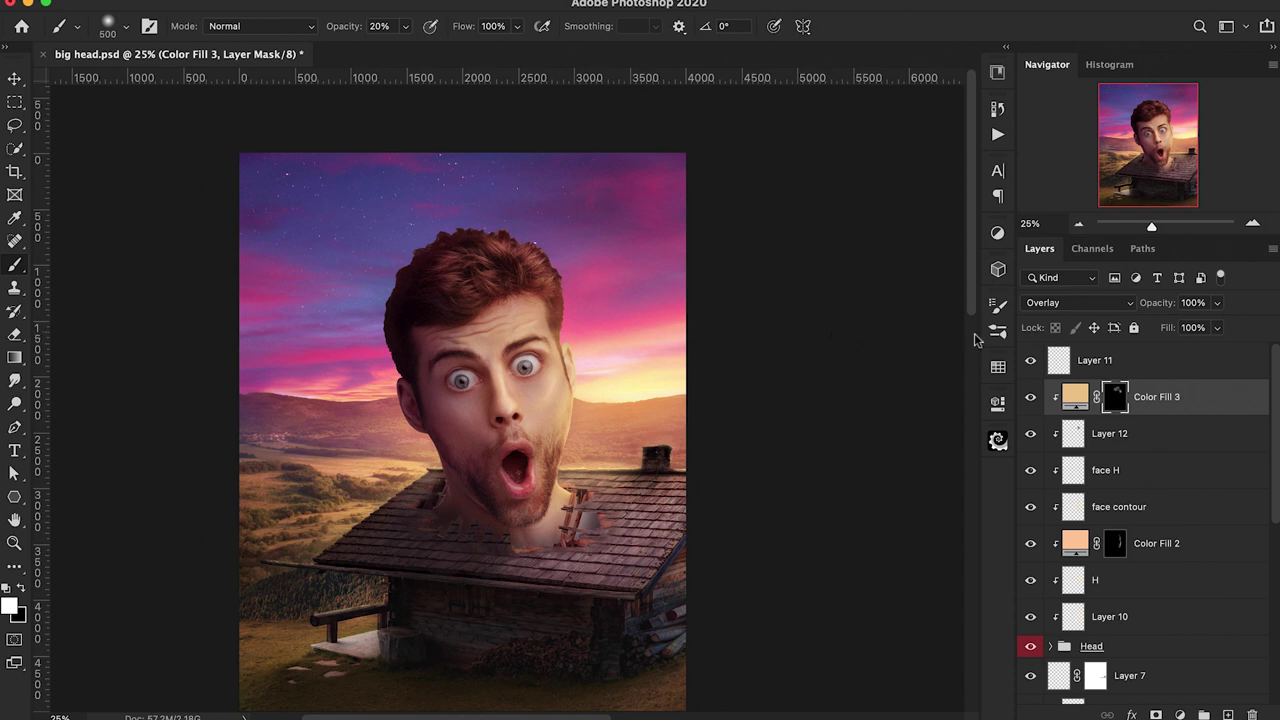
click(1032, 400)
click(1032, 400)
key(x)
key(3)
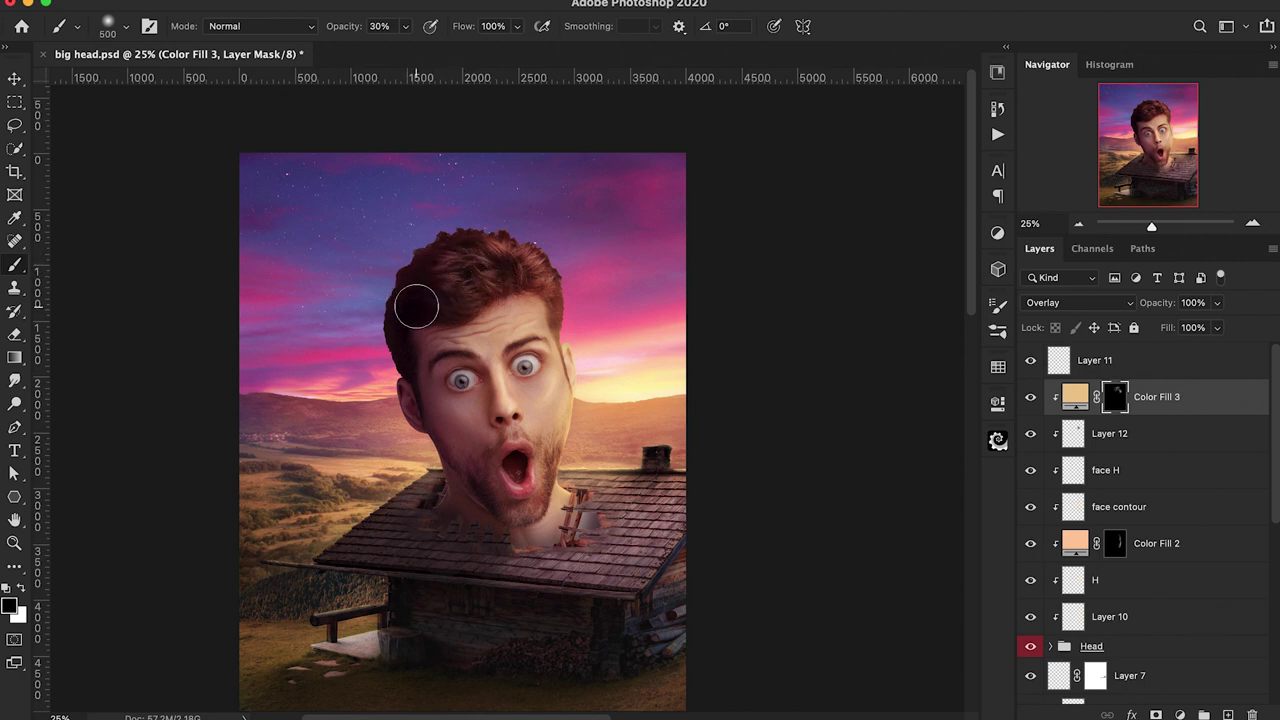
Add a dark purple Solid Color fill (#281d49) clipped above Color Fill 3 and set its blend mode to Soft Light
click(1180, 715)
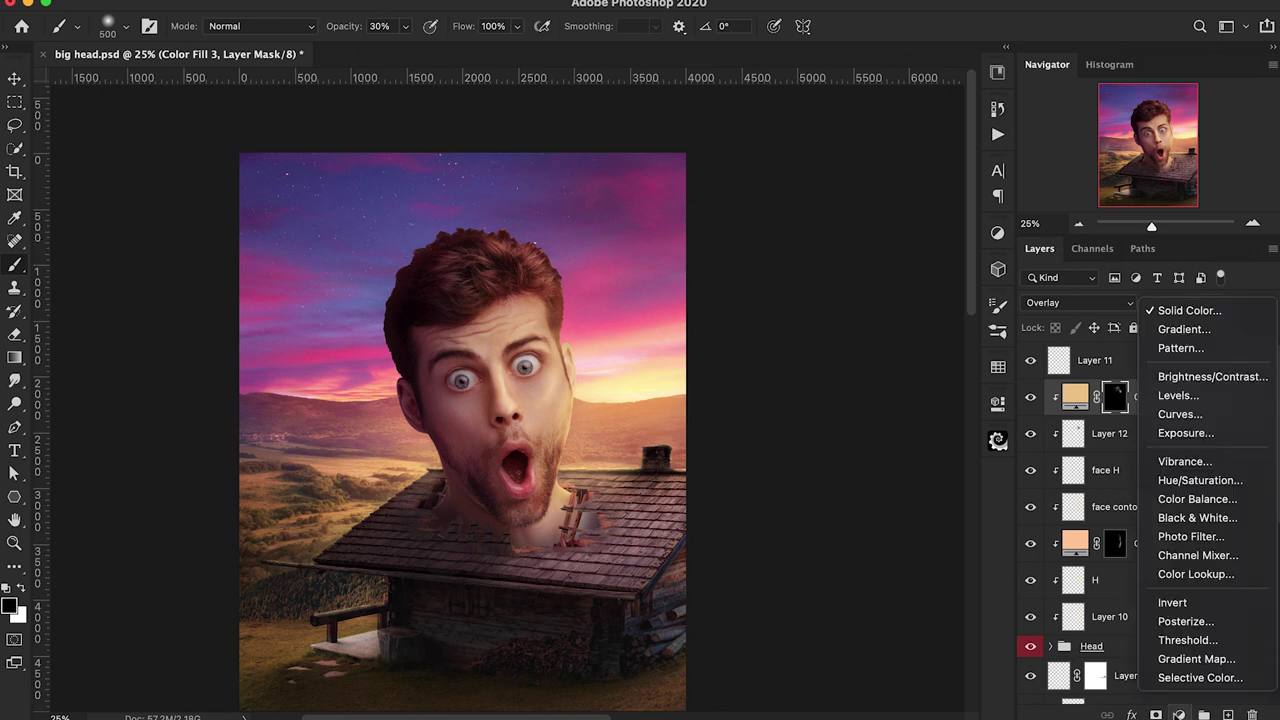
click(1167, 316)
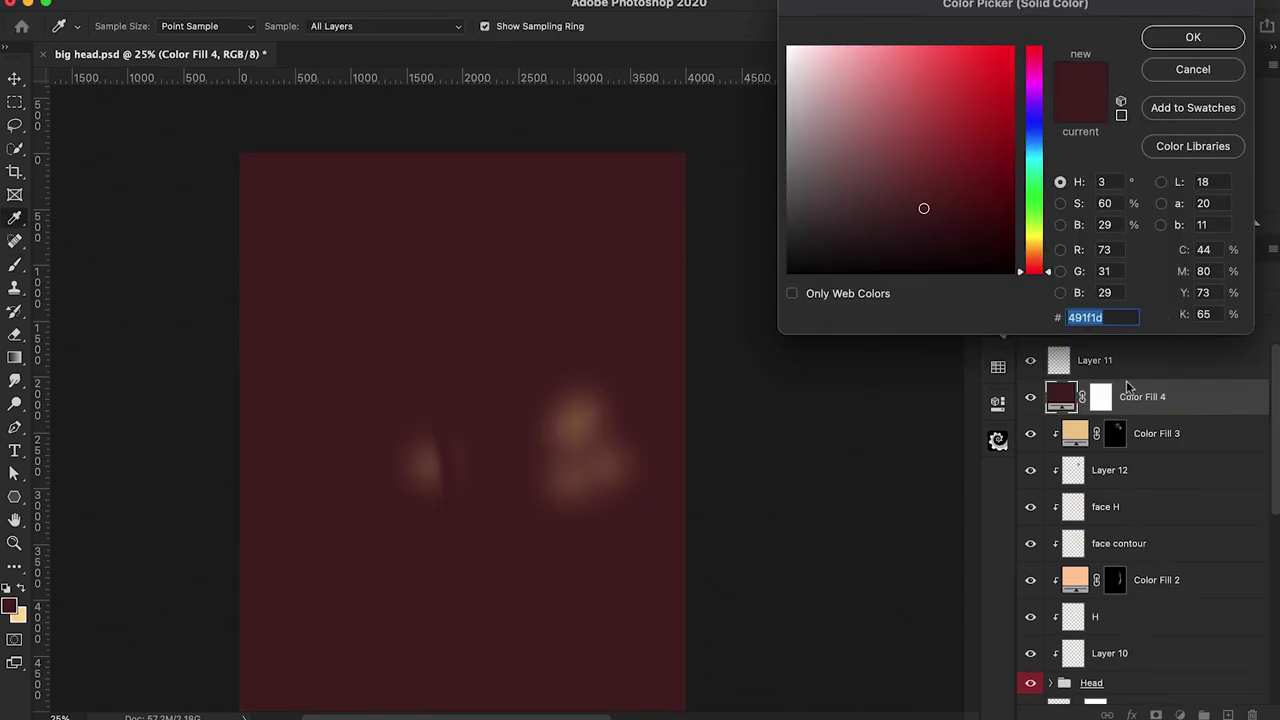
click(1032, 113)
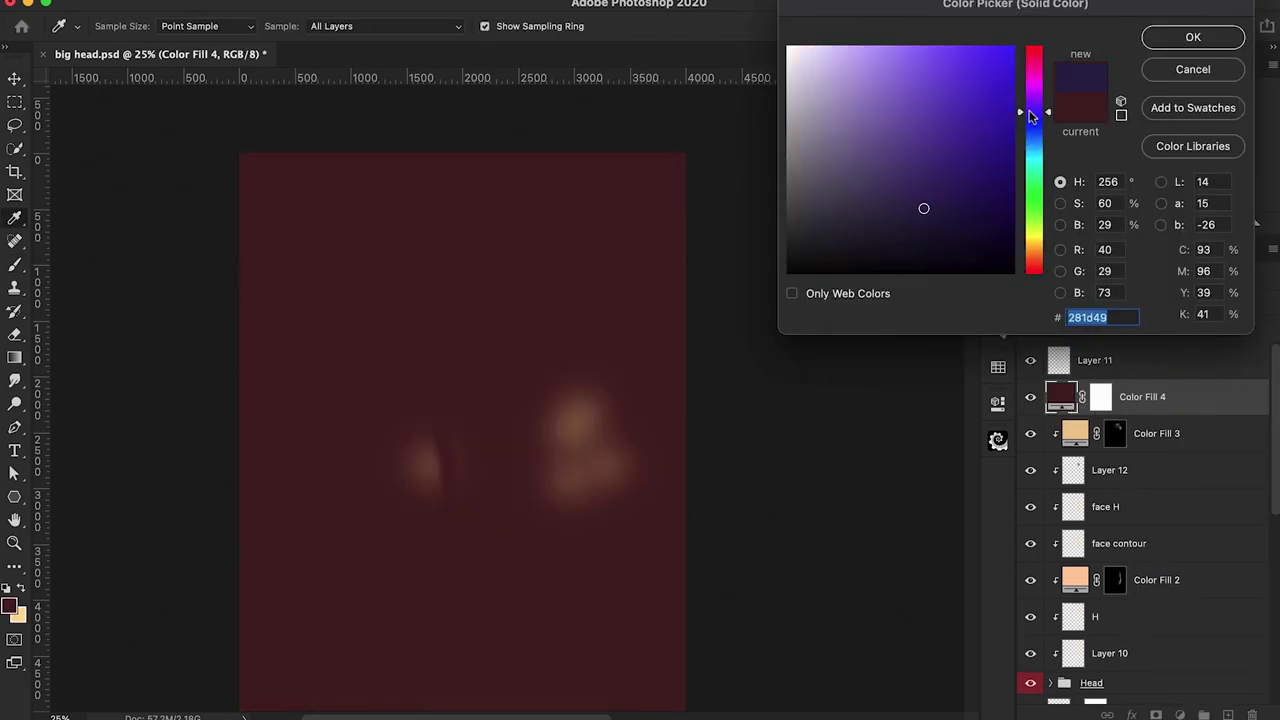
click(1175, 37)
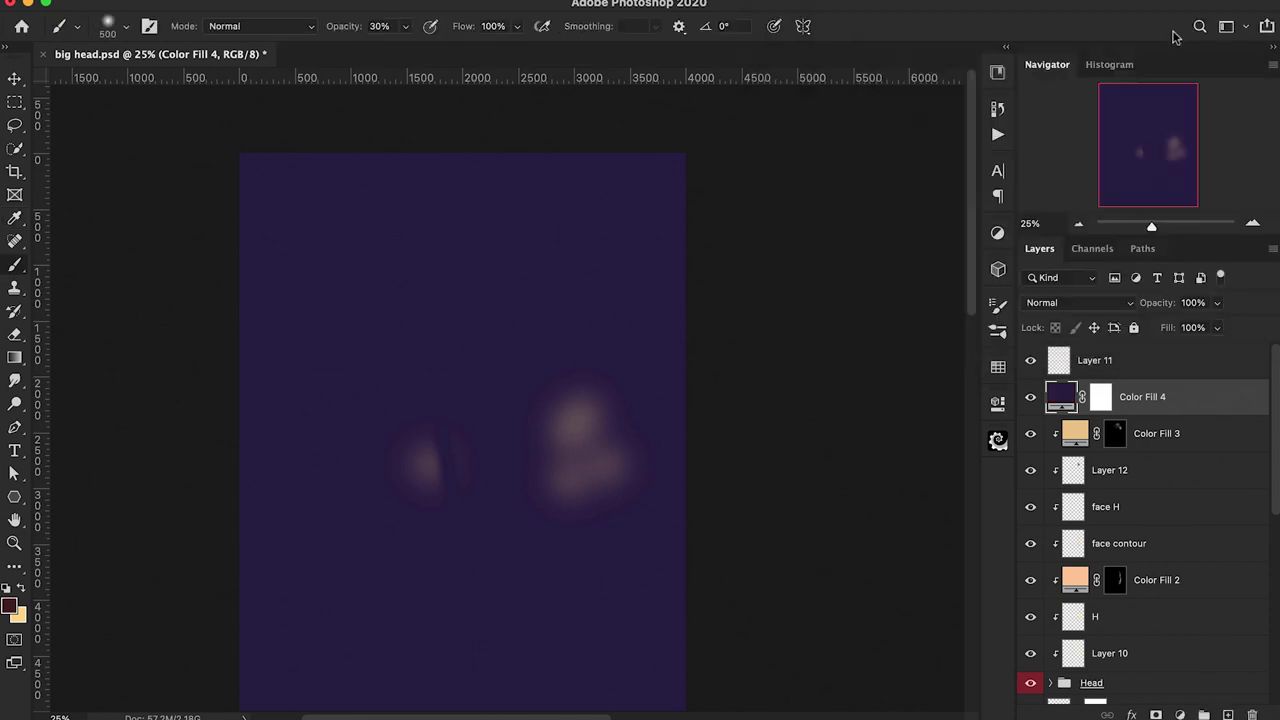
alt+click(1064, 414)
click(1079, 302)
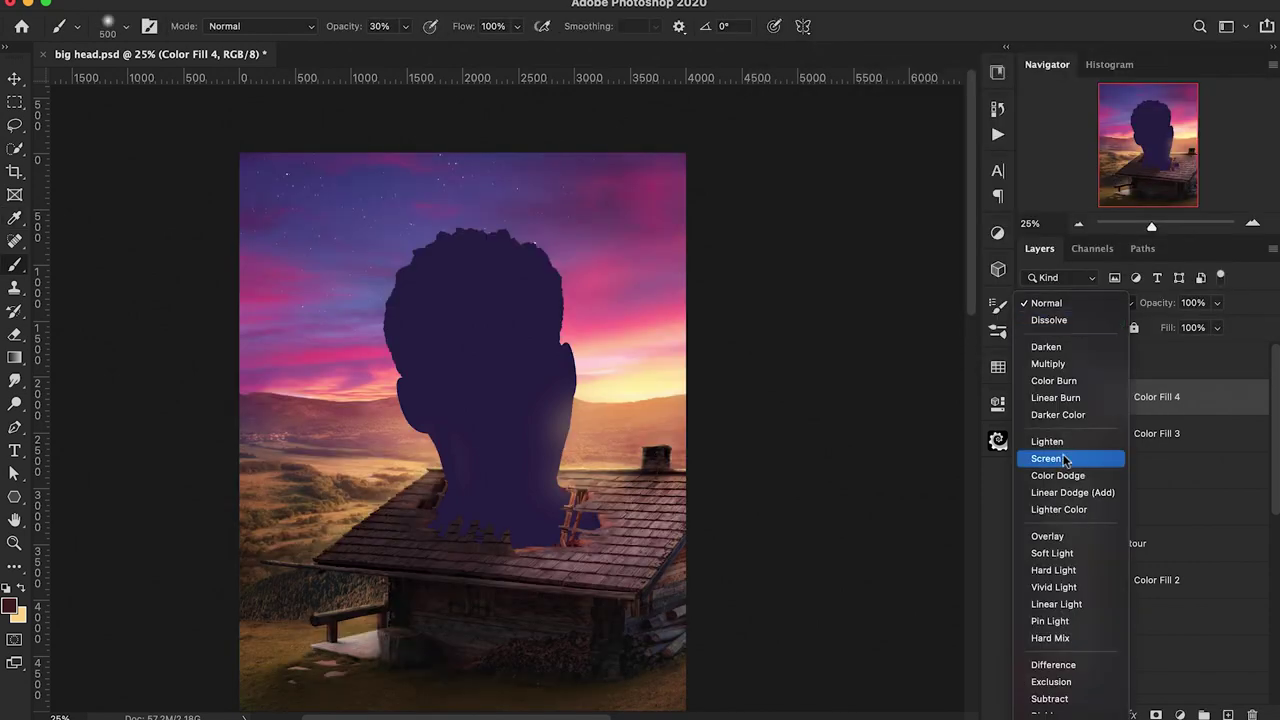
click(1055, 555)
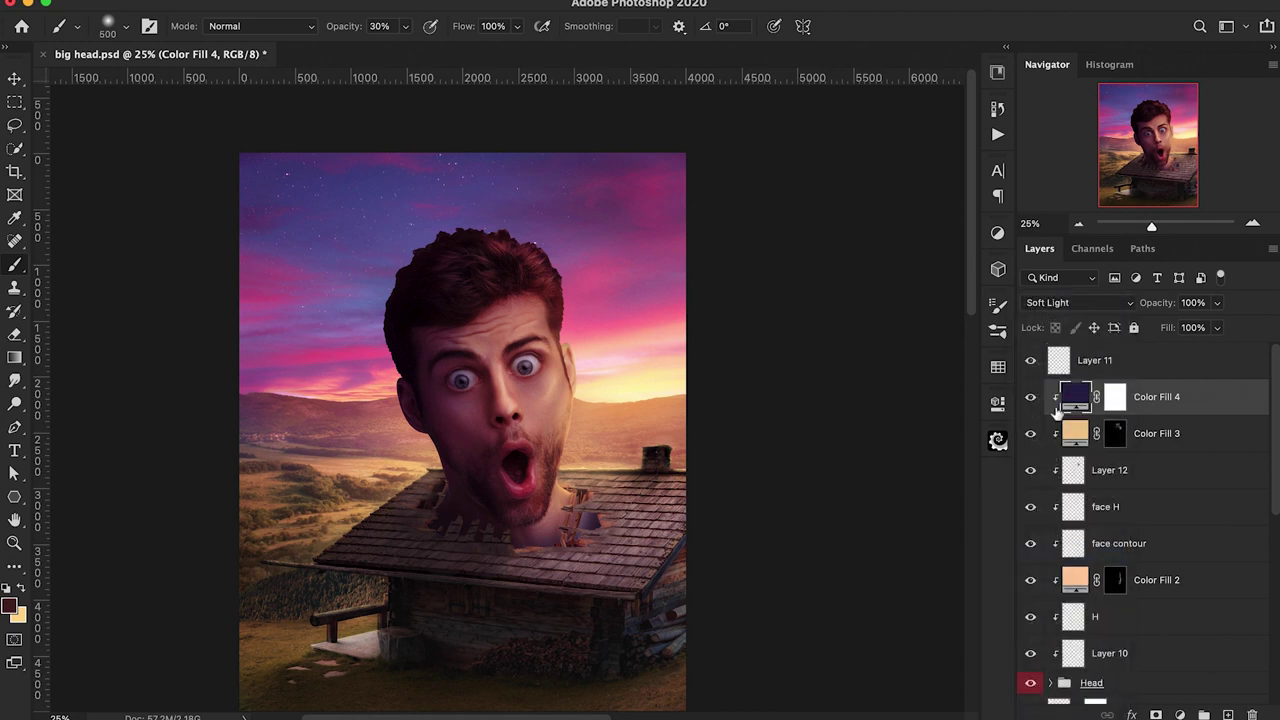
Invert the Color Fill 4 mask and paint the purple shading back onto the shadowed areas of the head
click(1114, 397)
key(ctrl+i)
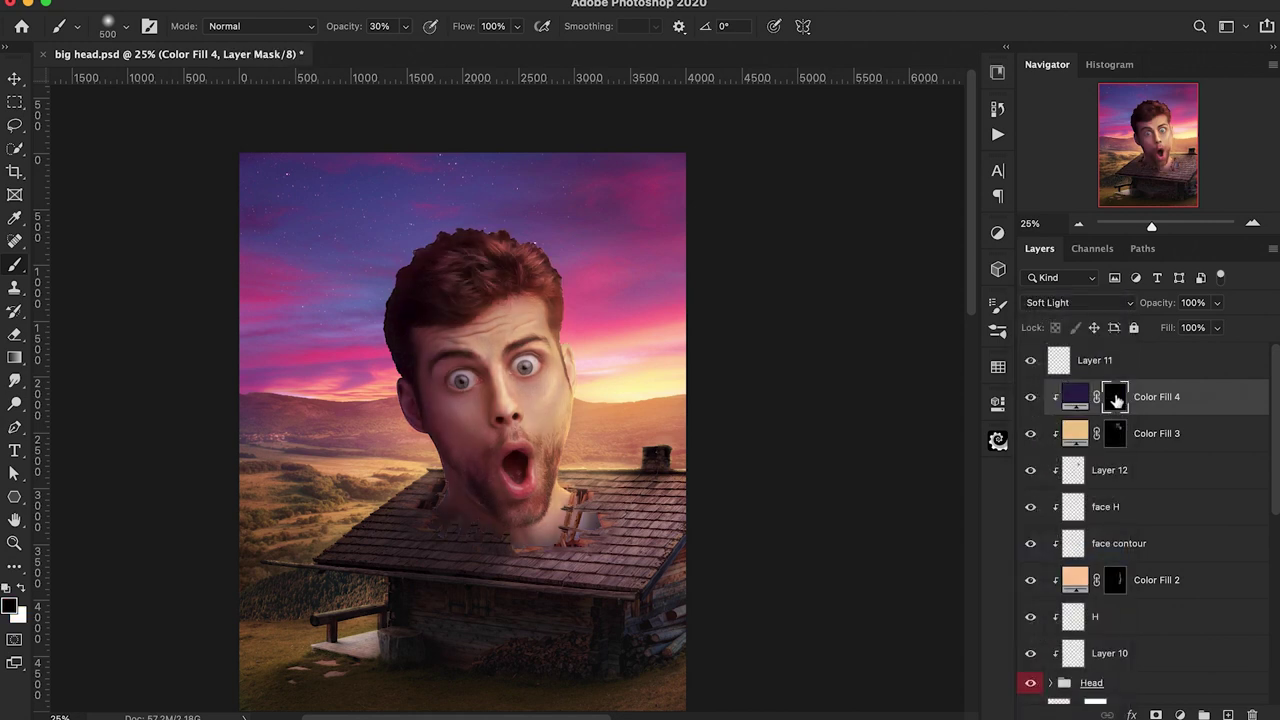
mouse_move(469, 256)
mouse_down()
mouse_move(470, 296)
mouse_move(441, 310)
mouse_move(444, 336)
mouse_move(420, 337)
mouse_move(428, 410)
mouse_move(437, 423)
mouse_move(455, 417)
mouse_move(461, 537)
mouse_move(465, 493)
mouse_move(505, 519)
mouse_move(439, 476)
mouse_move(408, 411)
mouse_move(401, 361)
mouse_move(461, 337)
mouse_move(496, 536)
mouse_move(512, 526)
mouse_move(551, 548)
mouse_move(529, 558)
mouse_move(397, 528)
mouse_move(428, 491)
mouse_move(432, 424)
mouse_move(470, 404)
mouse_move(486, 438)
mouse_move(428, 353)
mouse_move(464, 339)
mouse_move(404, 346)
mouse_move(474, 311)
mouse_move(361, 278)
mouse_move(407, 287)
mouse_move(446, 243)
mouse_move(389, 246)
mouse_up()
key(x)
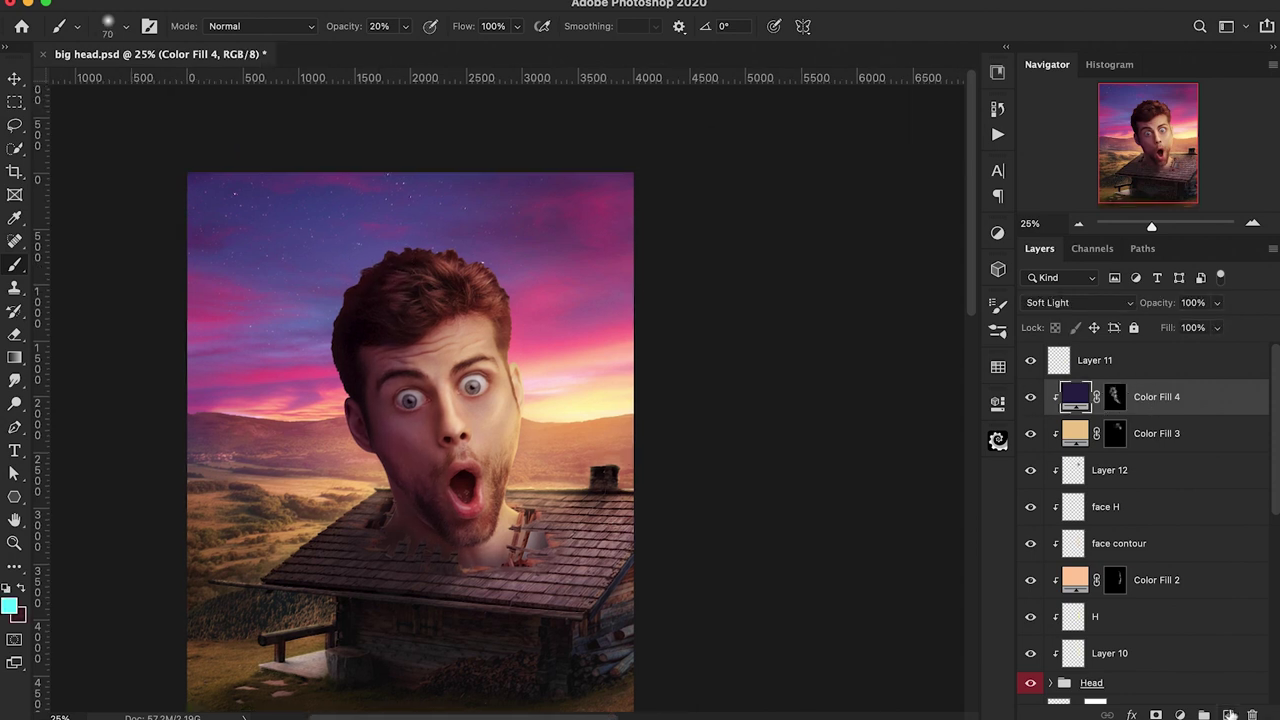
Add a clipped layer above Color Fill 4, set it to Overlay, and paint the irises blue (#52acff) with a 70 px brush at 20% opacity
key(ctrl+shift+alt+n)
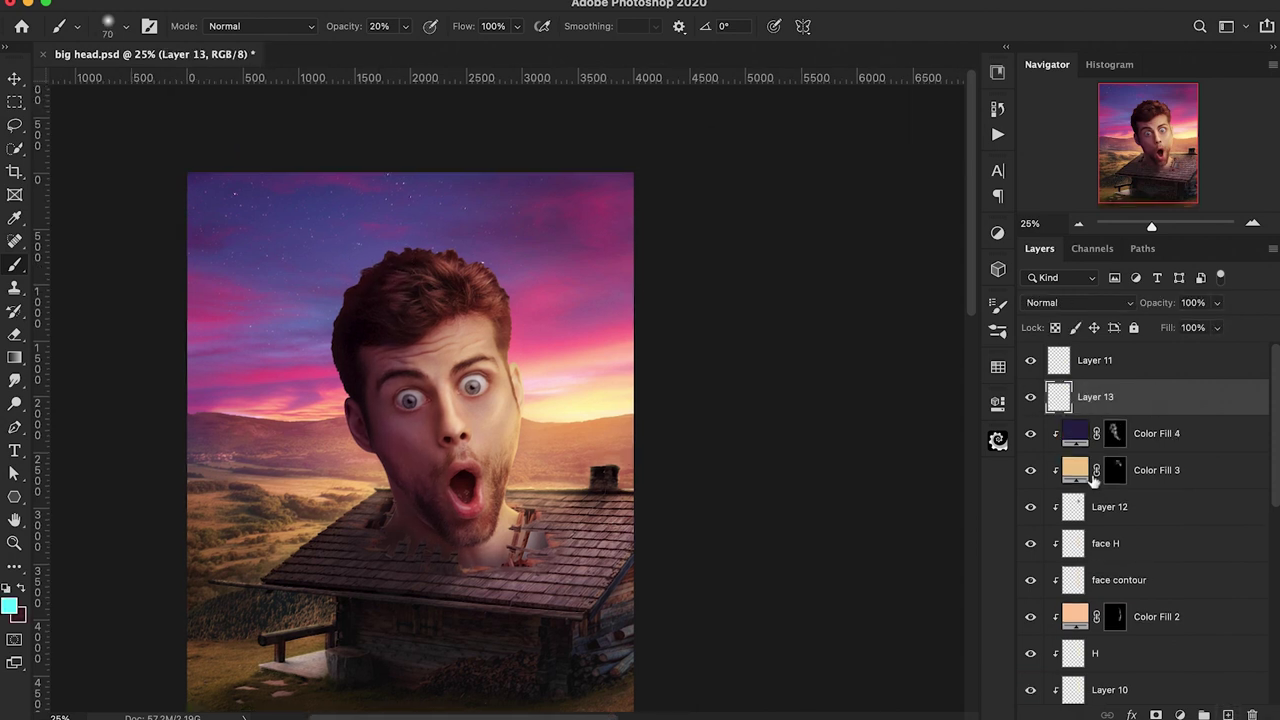
alt+click(1057, 416)
click(10, 606)
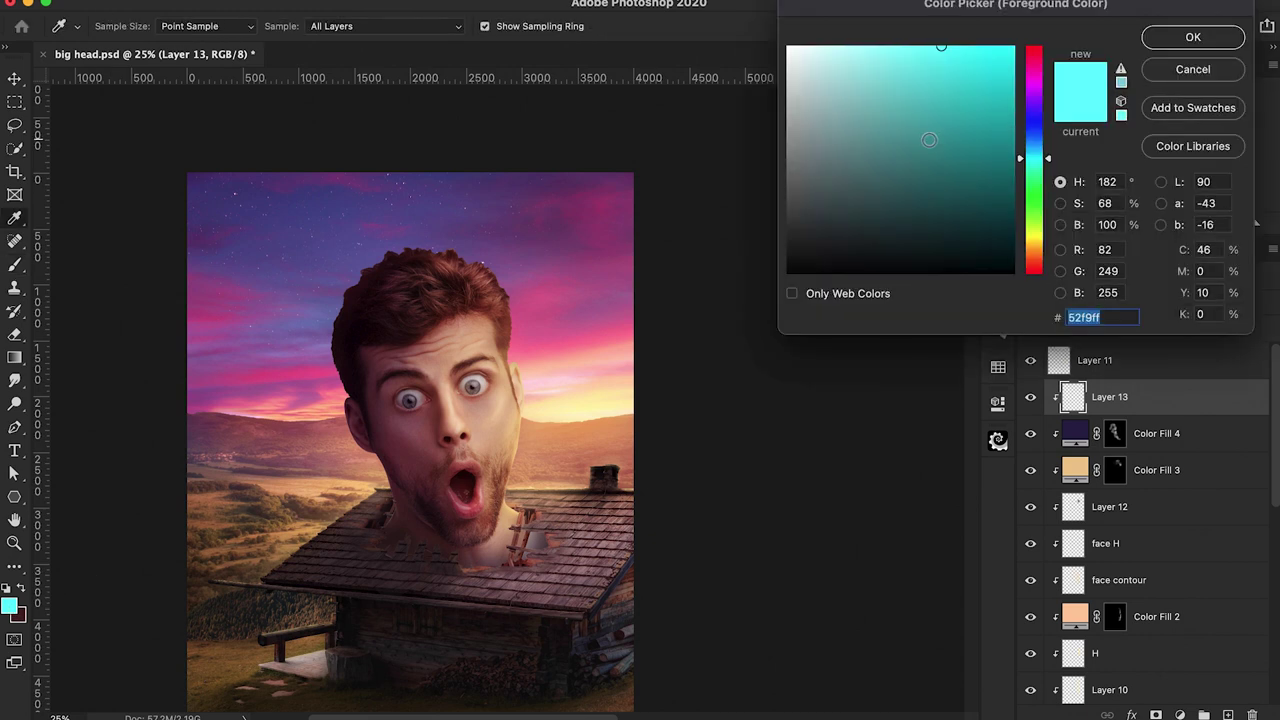
drag(1018, 162, 1020, 143)
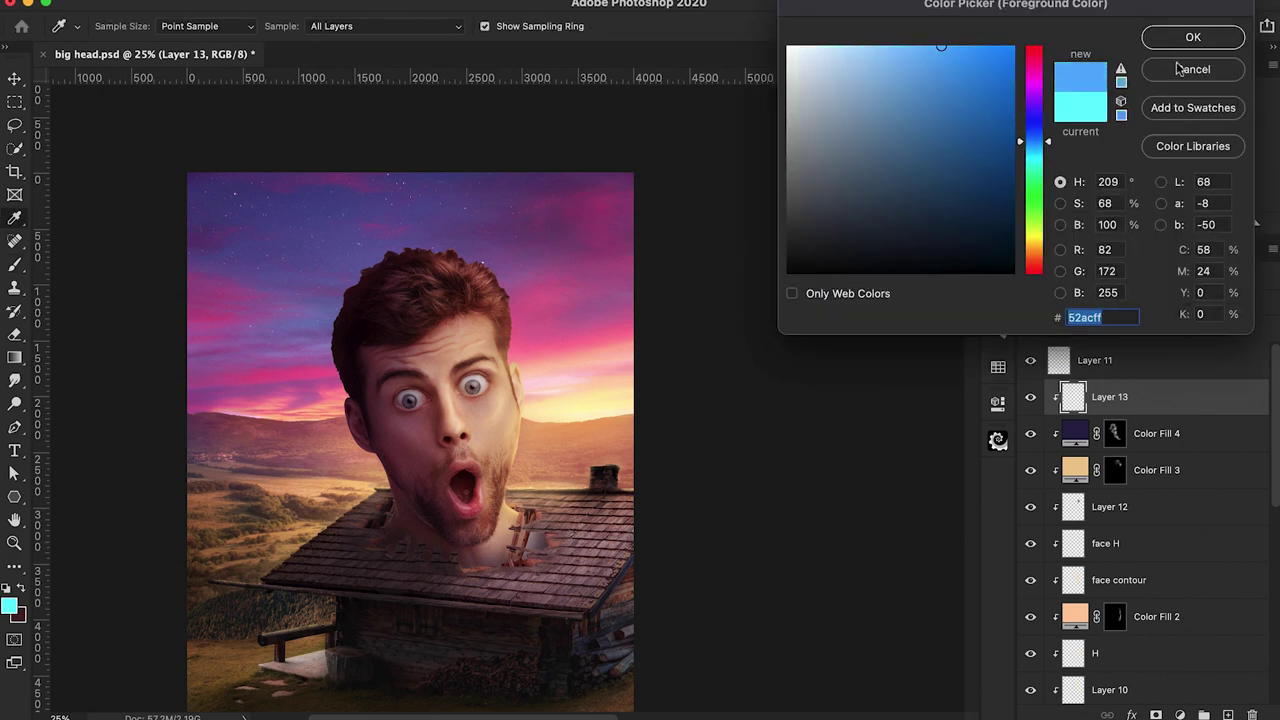
click(1193, 37)
click(1113, 303)
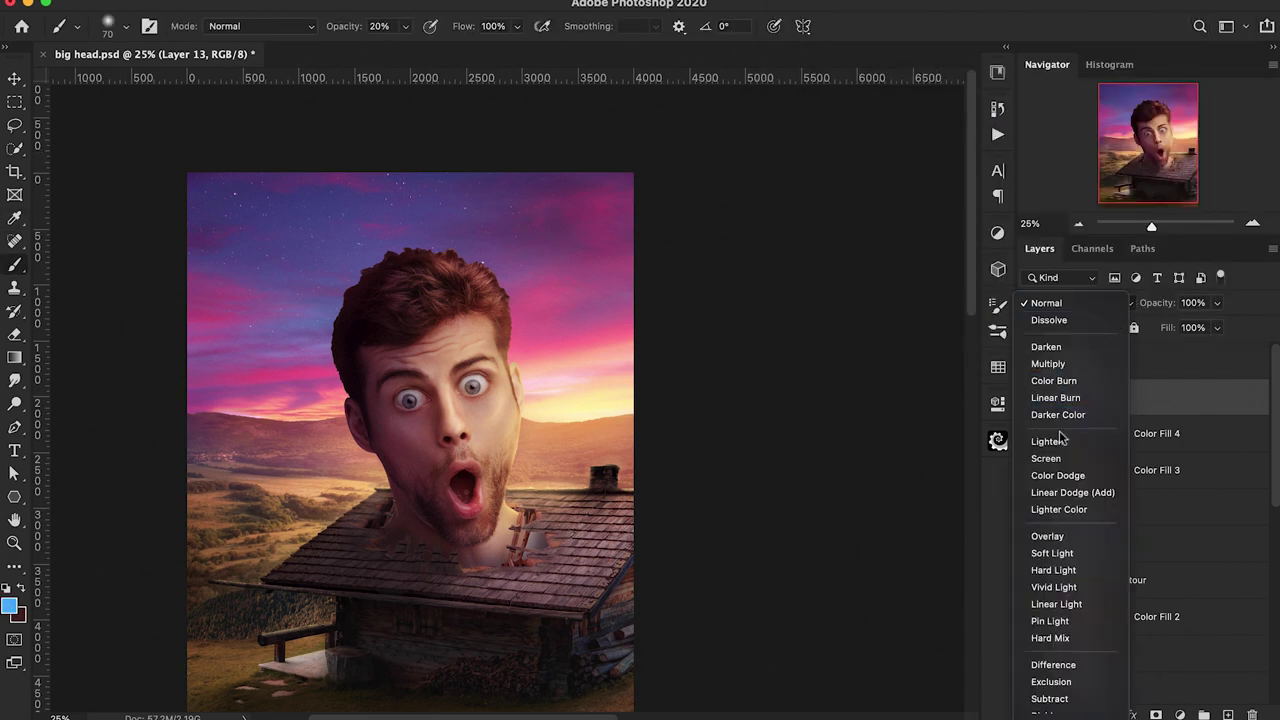
click(1052, 534)
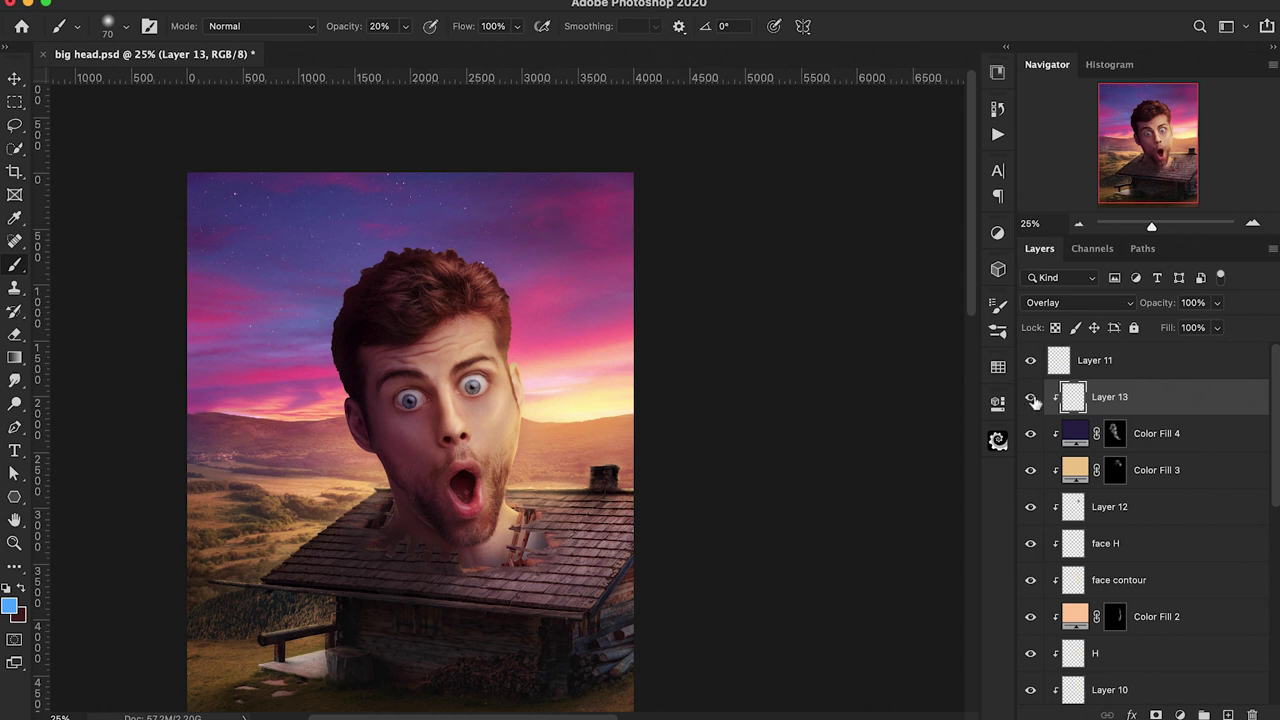
Change the blue eye layer's blend mode to Color Dodge and brighten the irises at 10% brush opacity
key(super+plus)
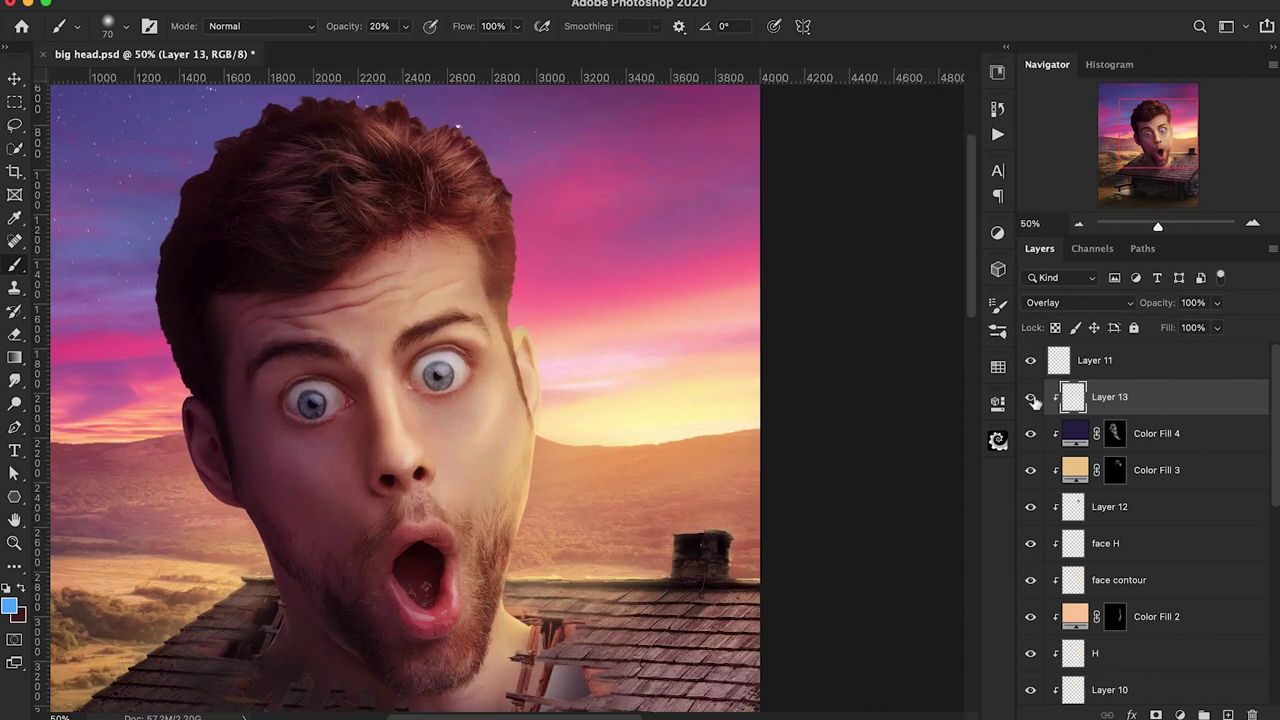
click(1072, 303)
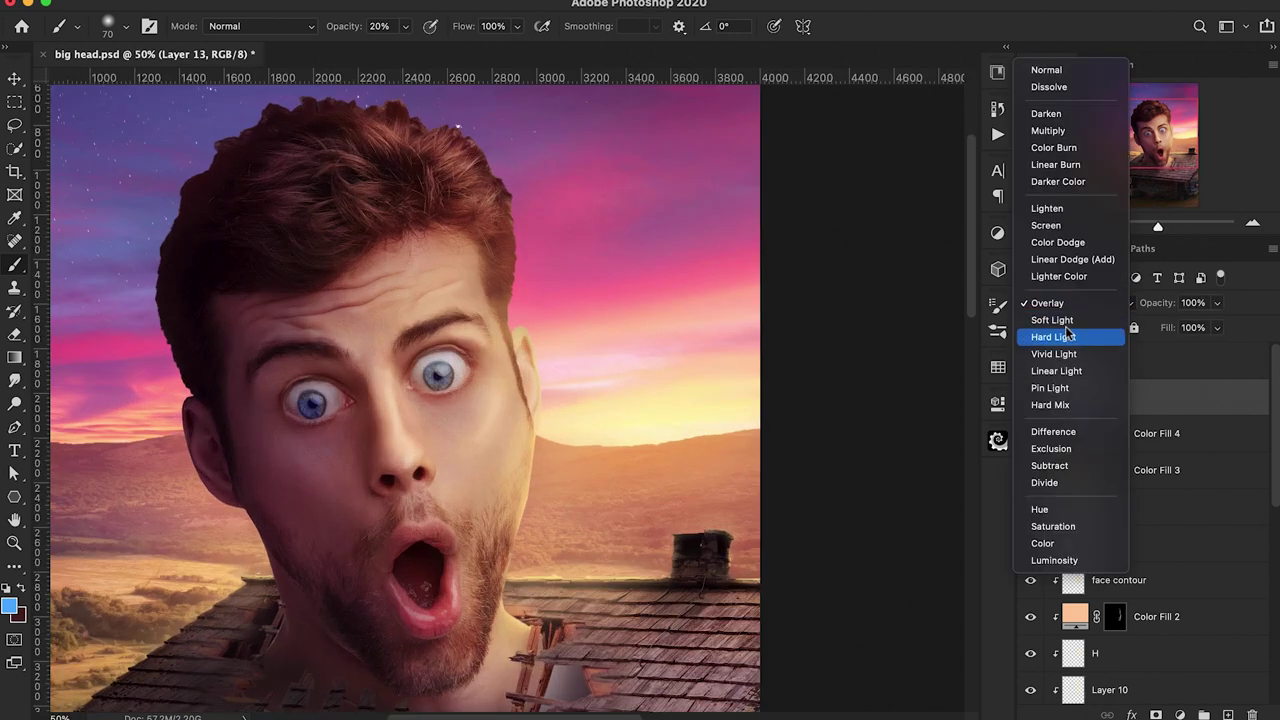
click(1060, 244)
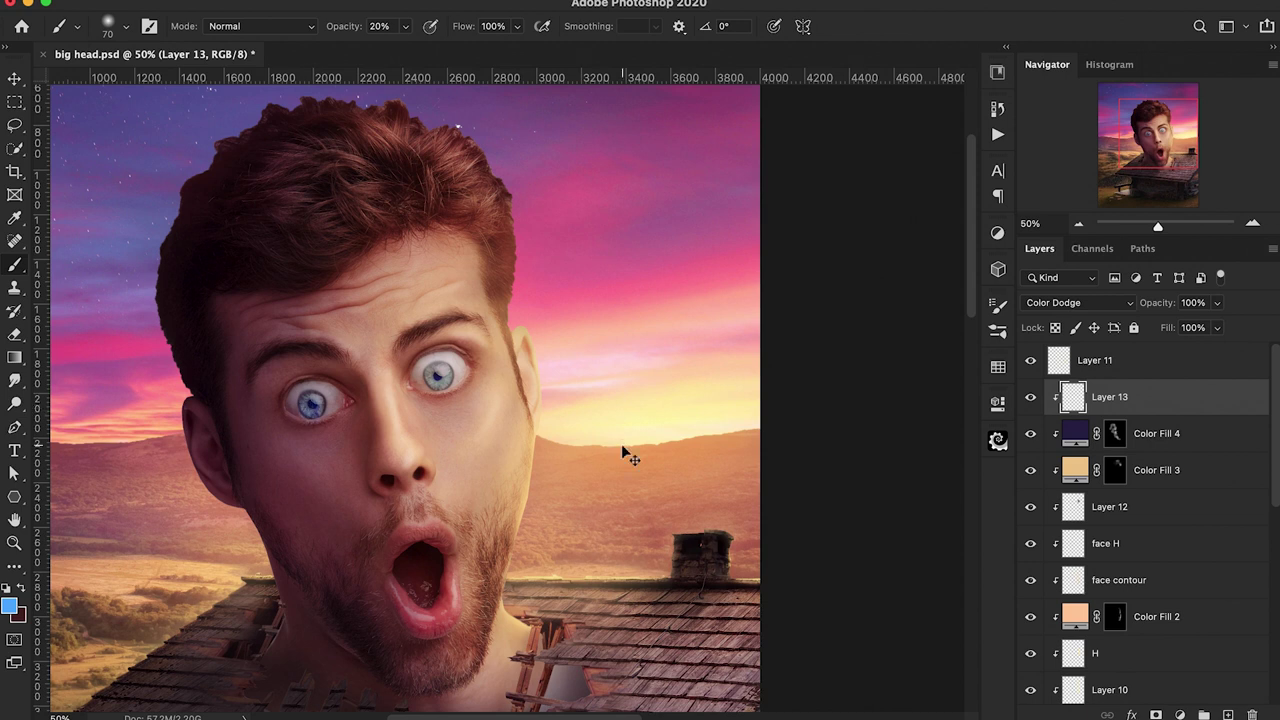
key(1)
key(ctrl+minus)
key(ctrl+minus)
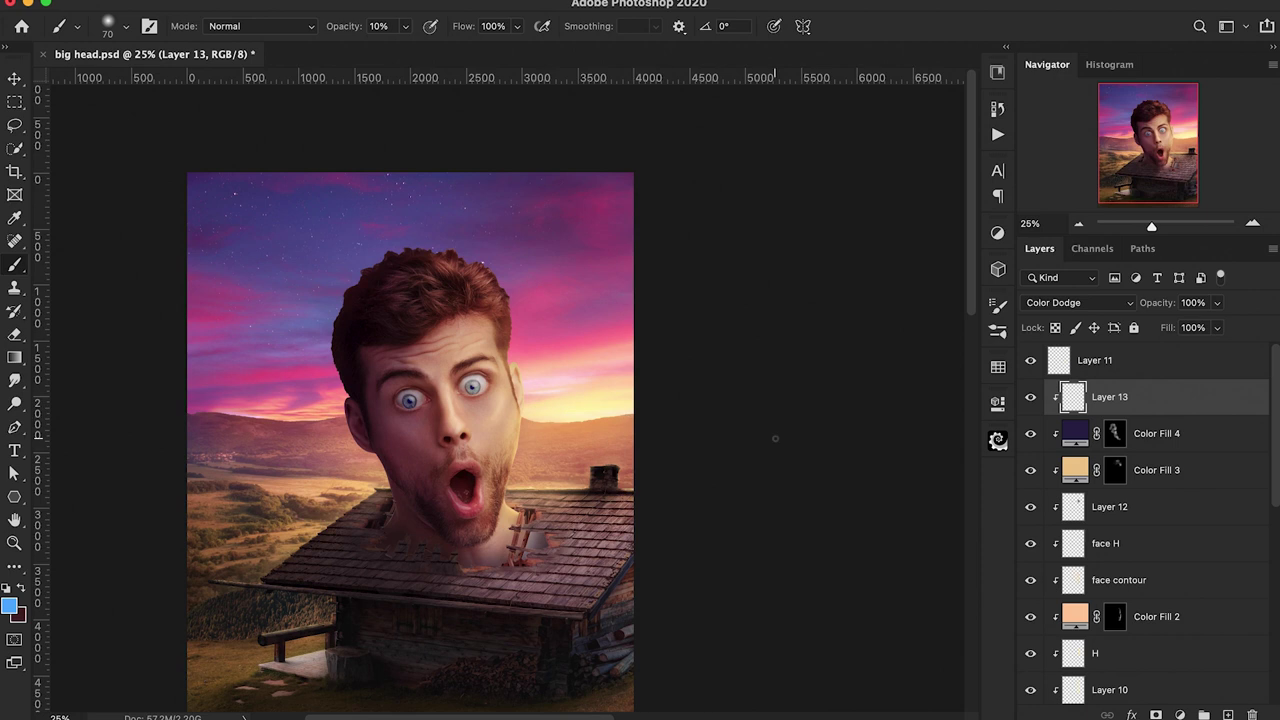
Paint more warm light on the forehead and hairline through the Color Fill 3 mask, enlarging the brush to 175 px at 20% and 10% opacity
click(1114, 470)
key(bracketright)
key(bracketright)
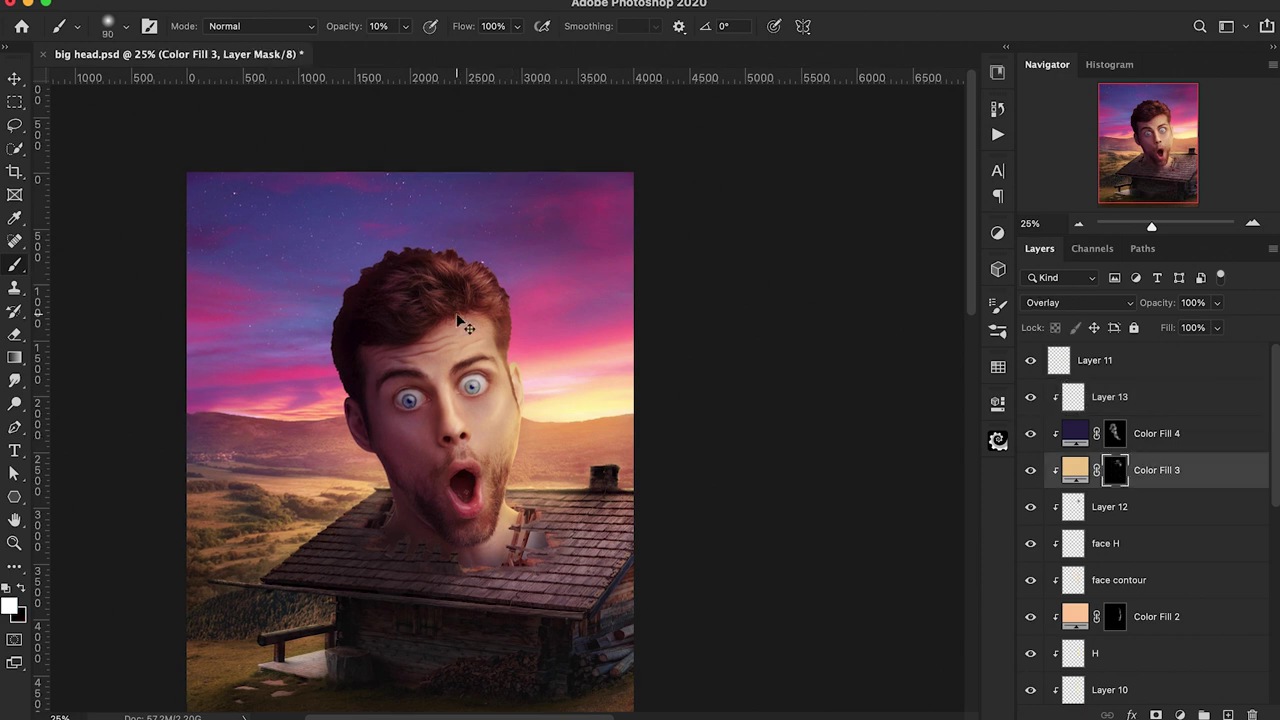
key(ctrl+plus)
key(ctrl+plus)
key(2)
mouse_move(355, 313)
mouse_down()
mouse_move(409, 298)
mouse_move(357, 296)
mouse_move(407, 270)
mouse_move(470, 273)
mouse_up()
key(bracketright)
key(1)
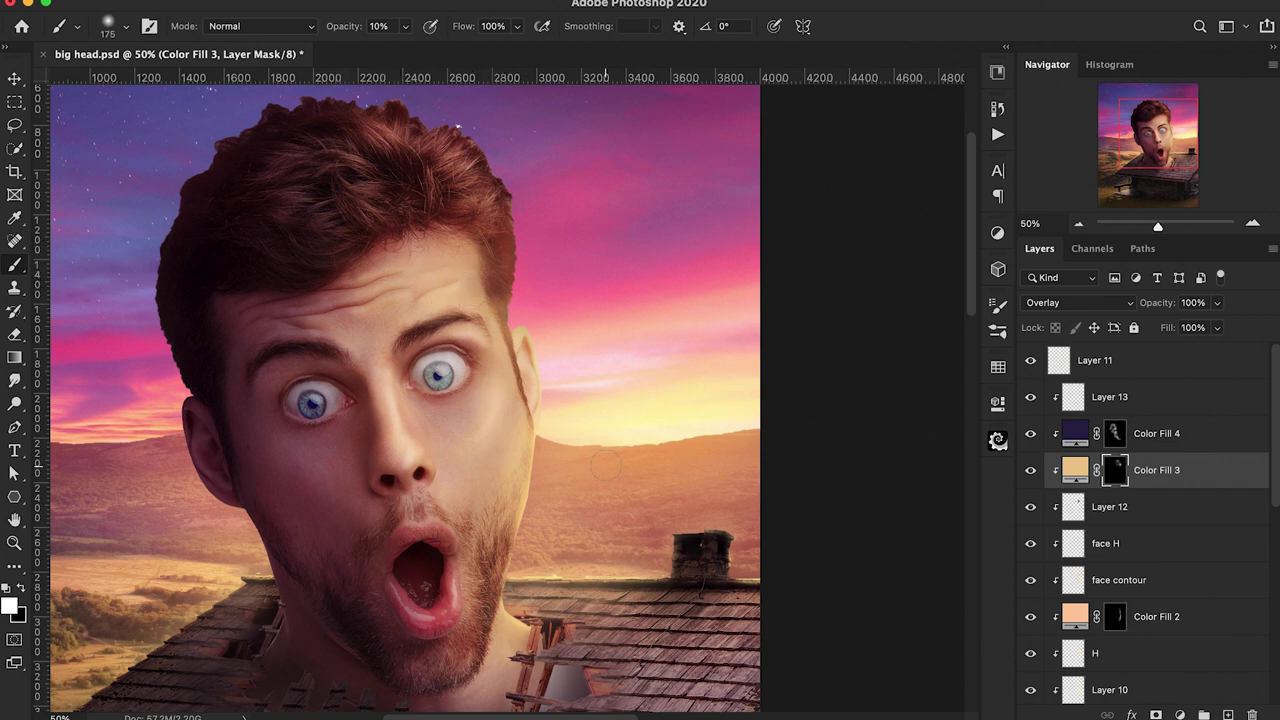
Compare the head with Color Fill 3 hidden and shown
key(ctrl+minus)
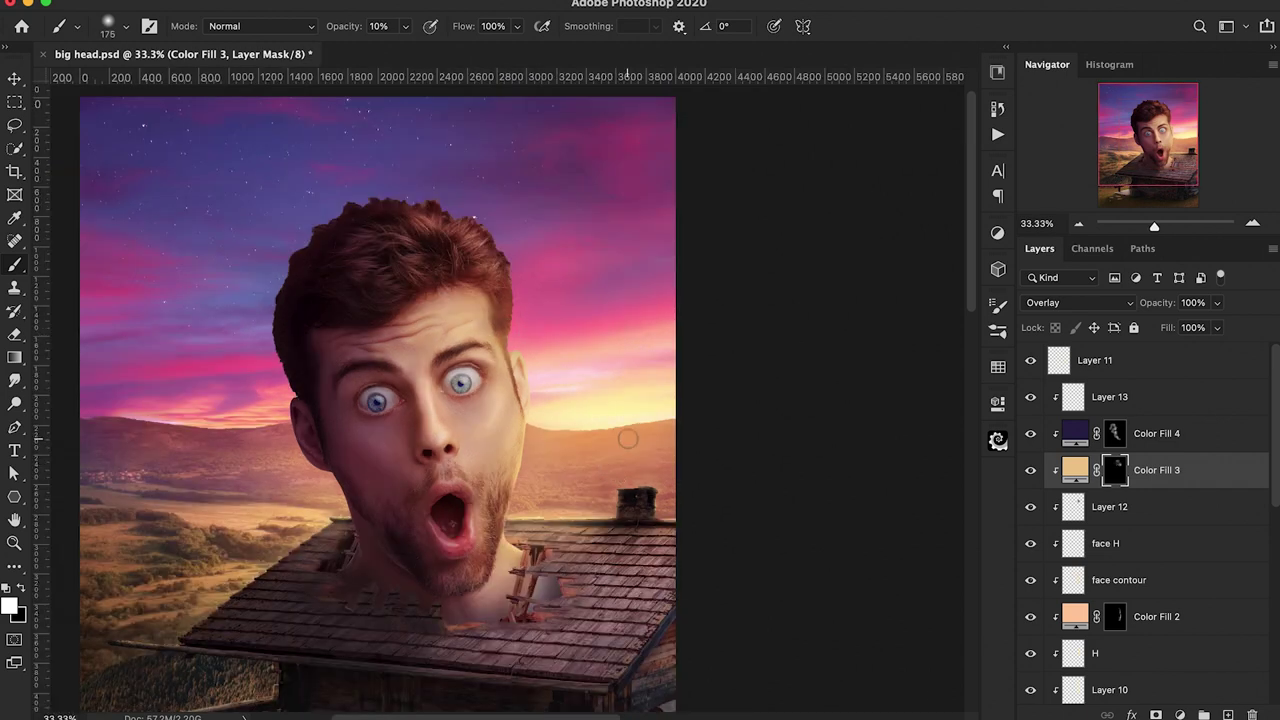
click(1031, 470)
click(1031, 470)
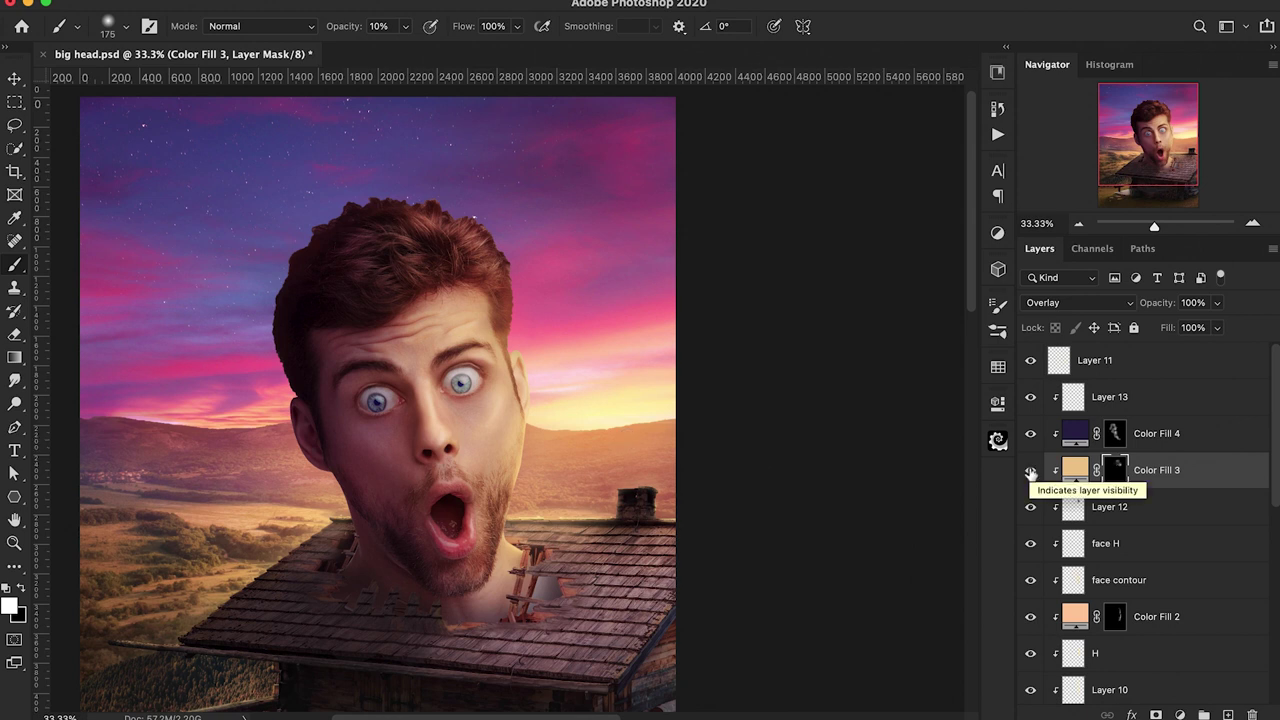
click(1031, 470)
click(1031, 470)
key(ctrl+minus)
key(ctrl+plus)
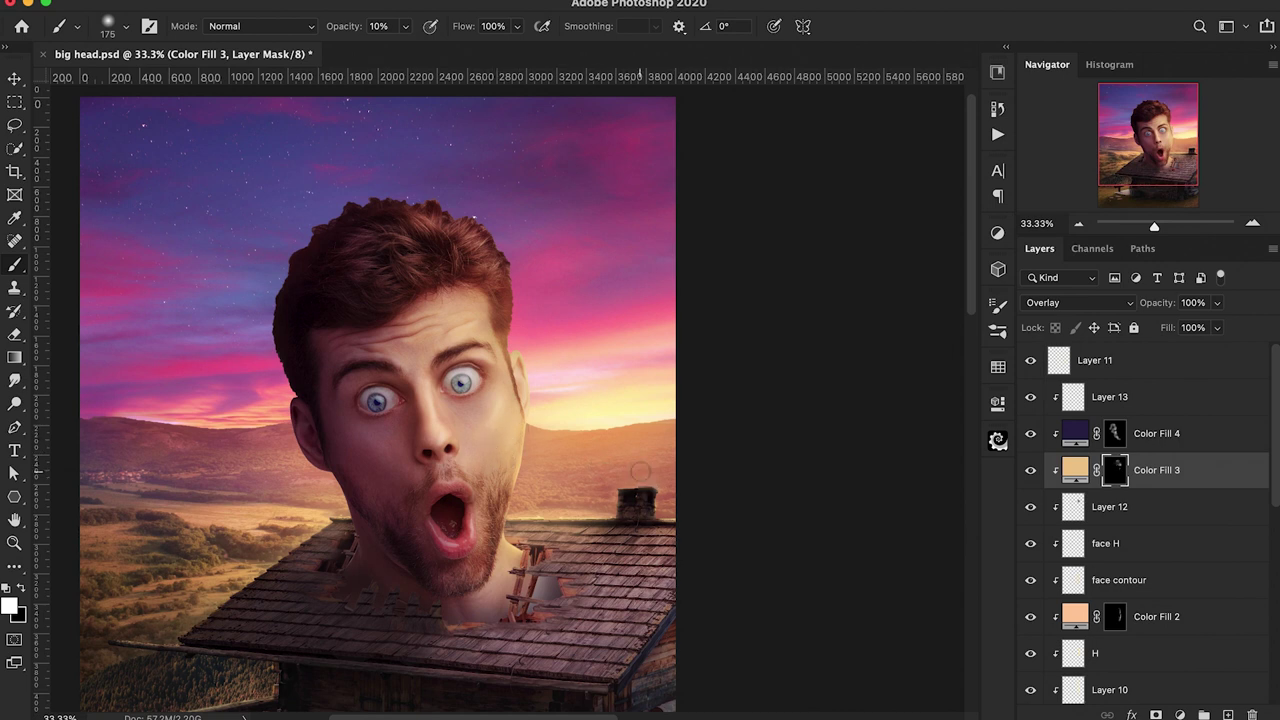
Add a layer above Layer 11 and paint a soft glow with yellow sampled from the sunset, using a 900 px brush at 10% opacity
click(1098, 362)
key(super+shift+alt+n)
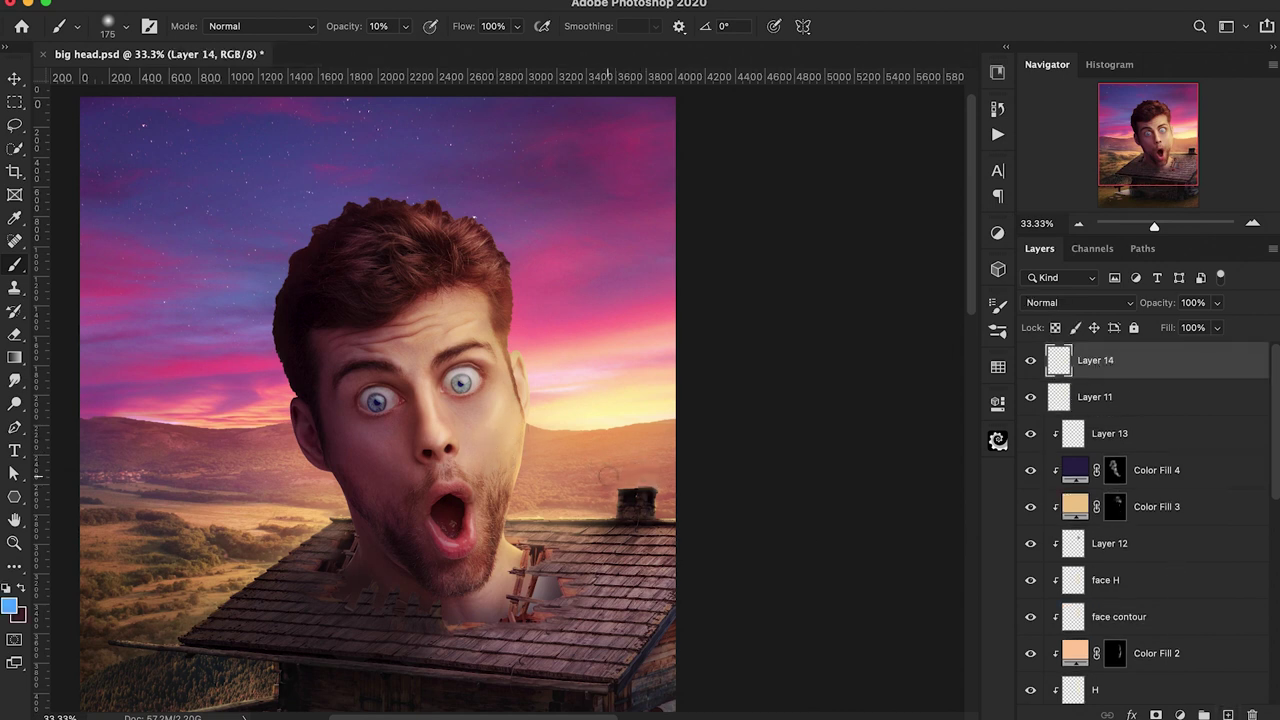
alt+click(636, 411)
key(bracketright)
key(bracketright)
key(bracketright)
key(bracketright)
key(bracketright)
key(bracketright)
key(bracketright)
key(bracketright)
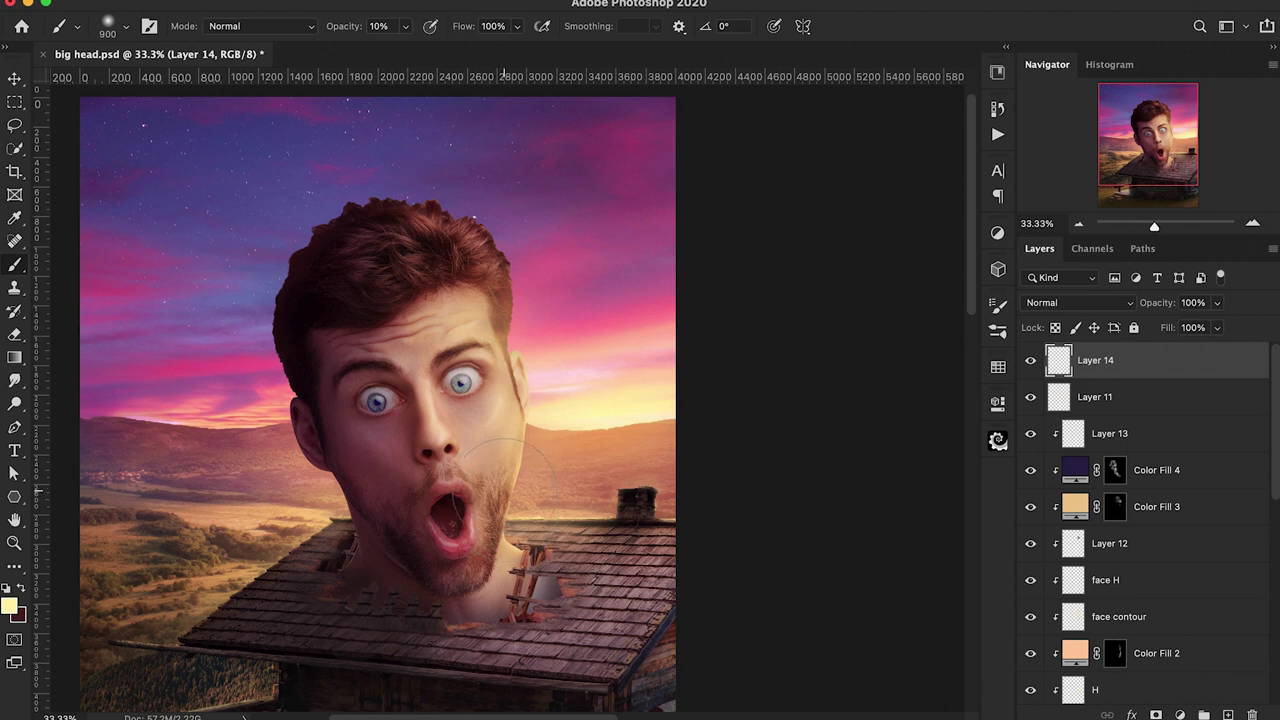
click(1029, 360)
click(1029, 360)
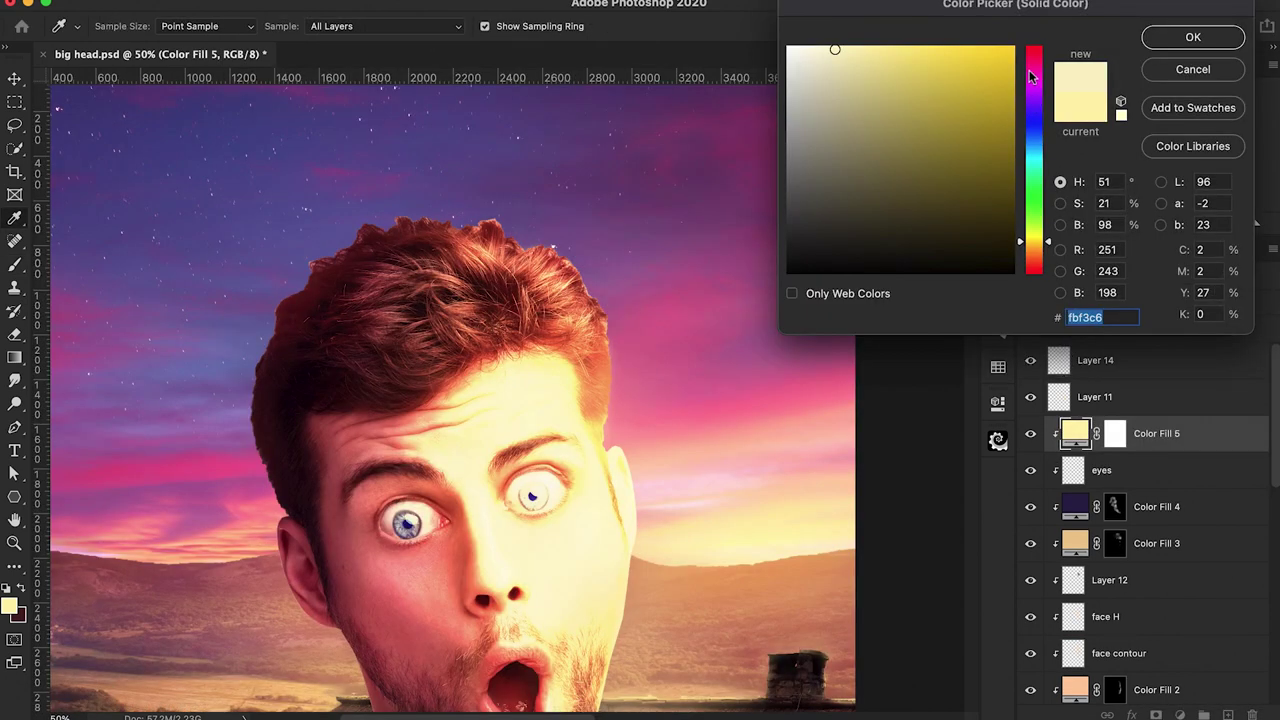
Try magenta and light pink hues for Color Fill 5, apply the light pink, and invert its mask
click(1031, 77)
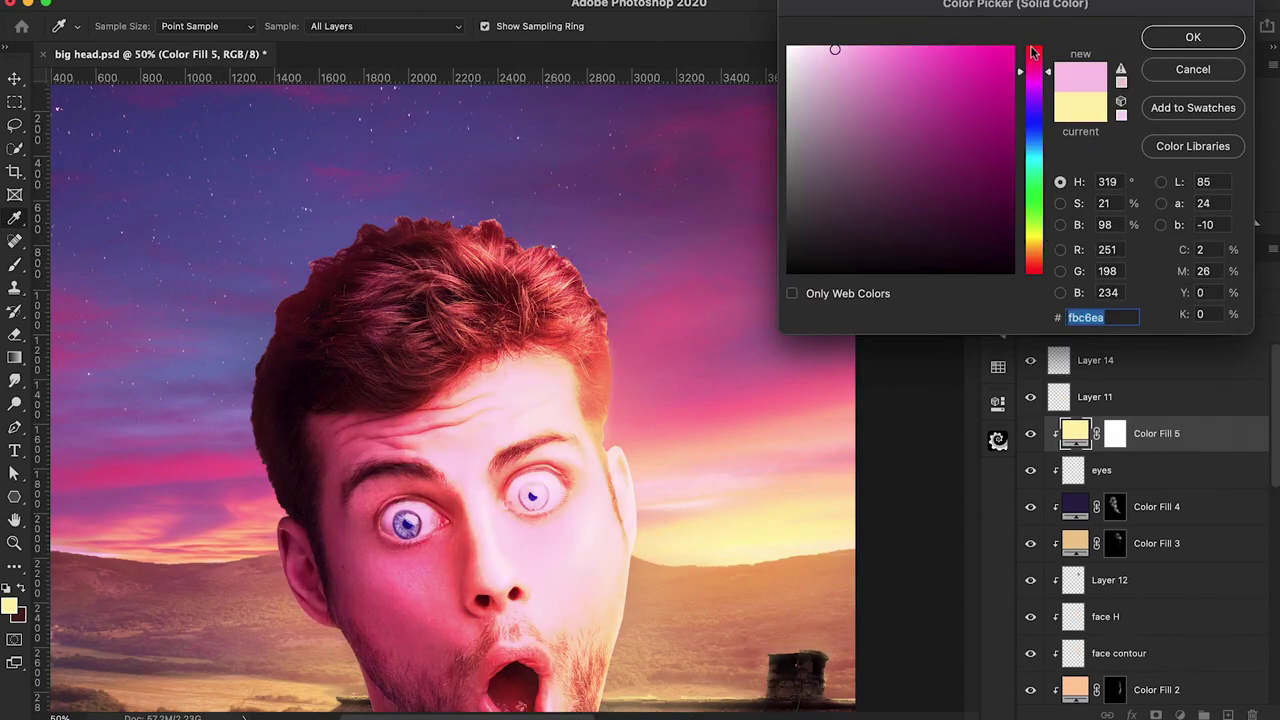
click(1033, 52)
click(1150, 40)
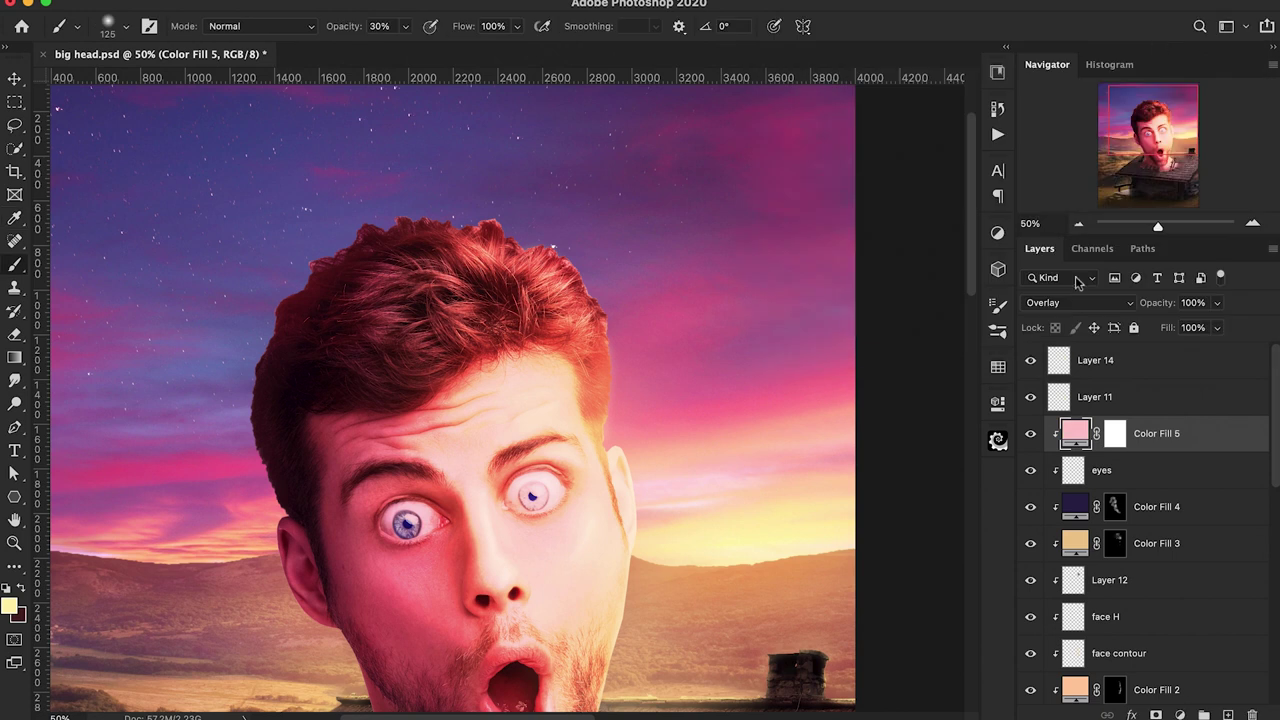
click(1110, 434)
key(ctrl+i)
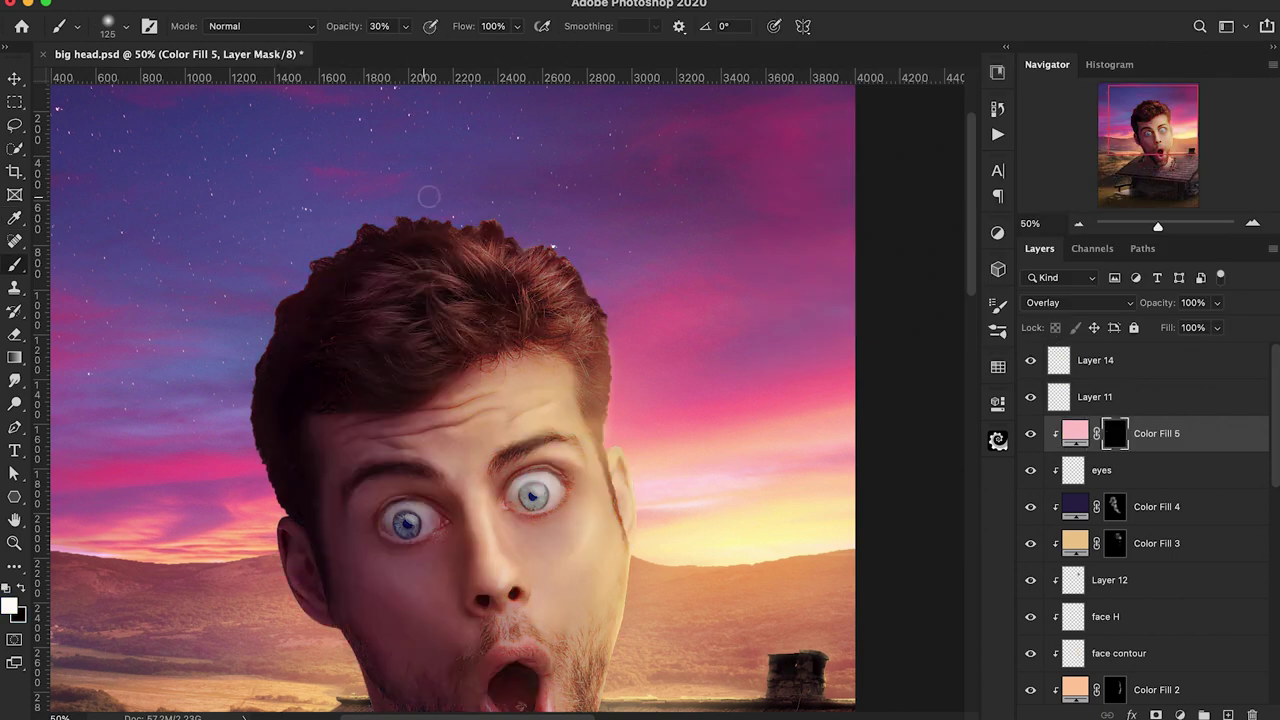
Paint pink highlights onto the hair through the Color Fill 5 mask at 10% to 30% opacity with brushes up to 150 px, and compare the effect
drag(446, 234, 513, 306)
key(1)
key(bracketleft)
key(bracketleft)
key(bracketleft)
key(bracketleft)
key(bracketleft)
key(bracketleft)
key(bracketright)
key(bracketright)
key(bracketright)
key(bracketright)
key(bracketright)
key(bracketright)
key(bracketright)
key(3)
scroll(236, 390, right, 3)
scroll(236, 390, up, 1)
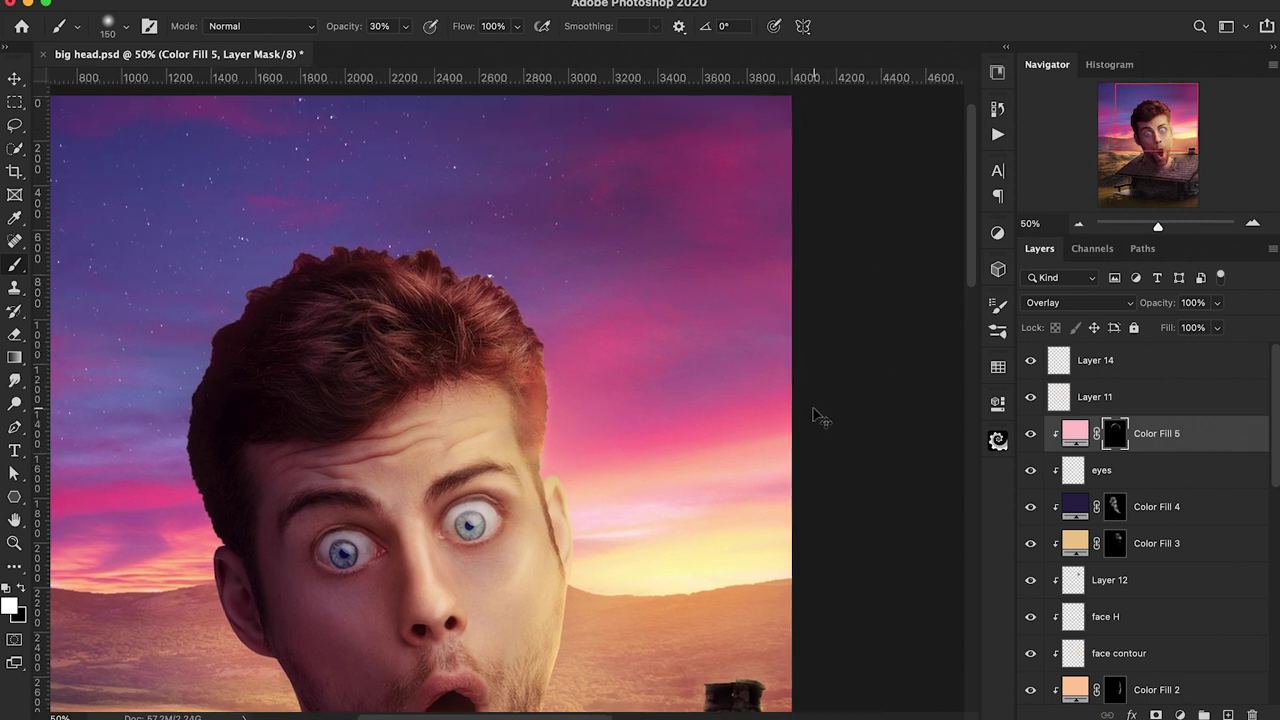
key(super+minus)
click(1031, 435)
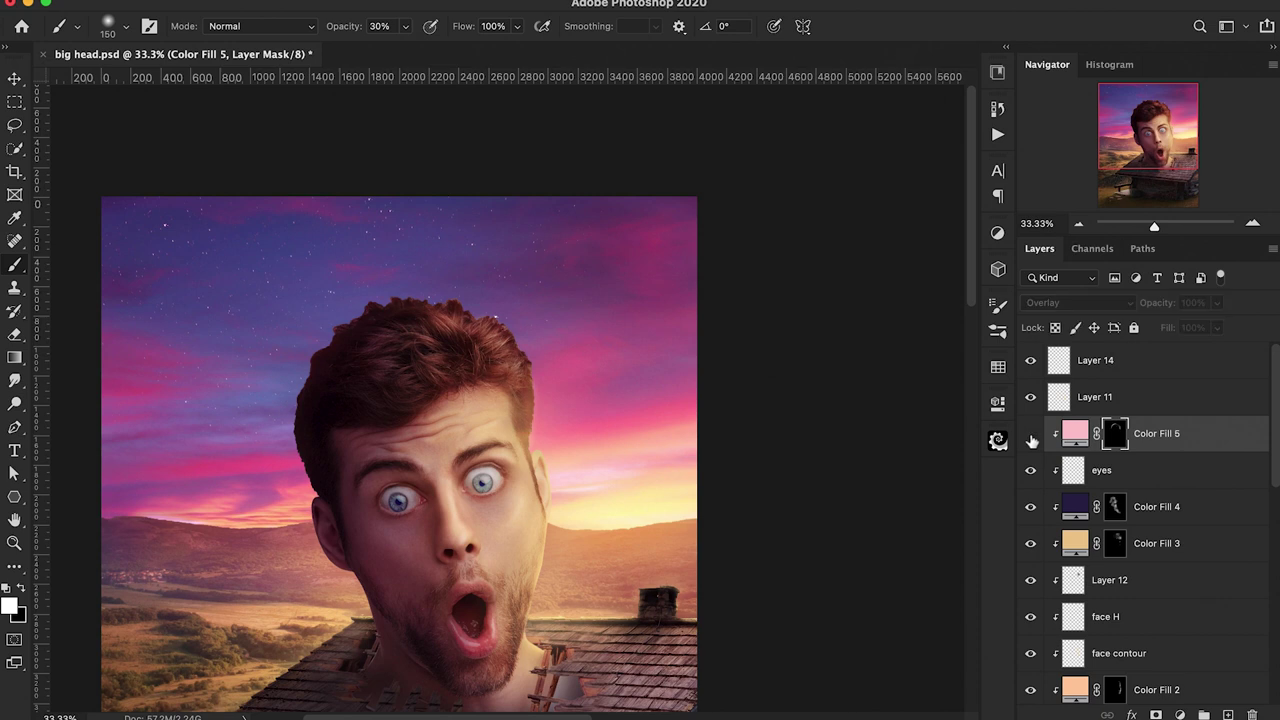
click(1031, 436)
click(1031, 436)
click(1031, 436)
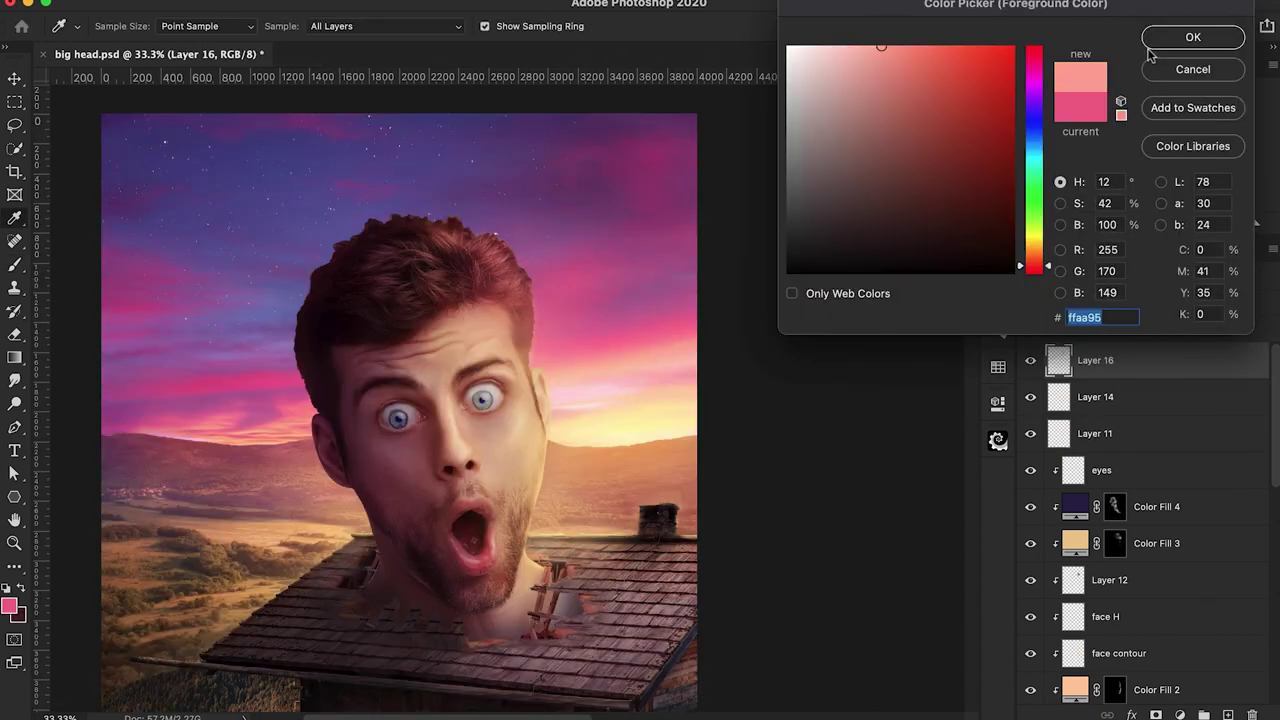
Set the foreground colour to peach ffc295 and paint a soft glow over the valley on Layer 16 with a 1000 px brush at 20% opacity
drag(1018, 265, 1019, 256)
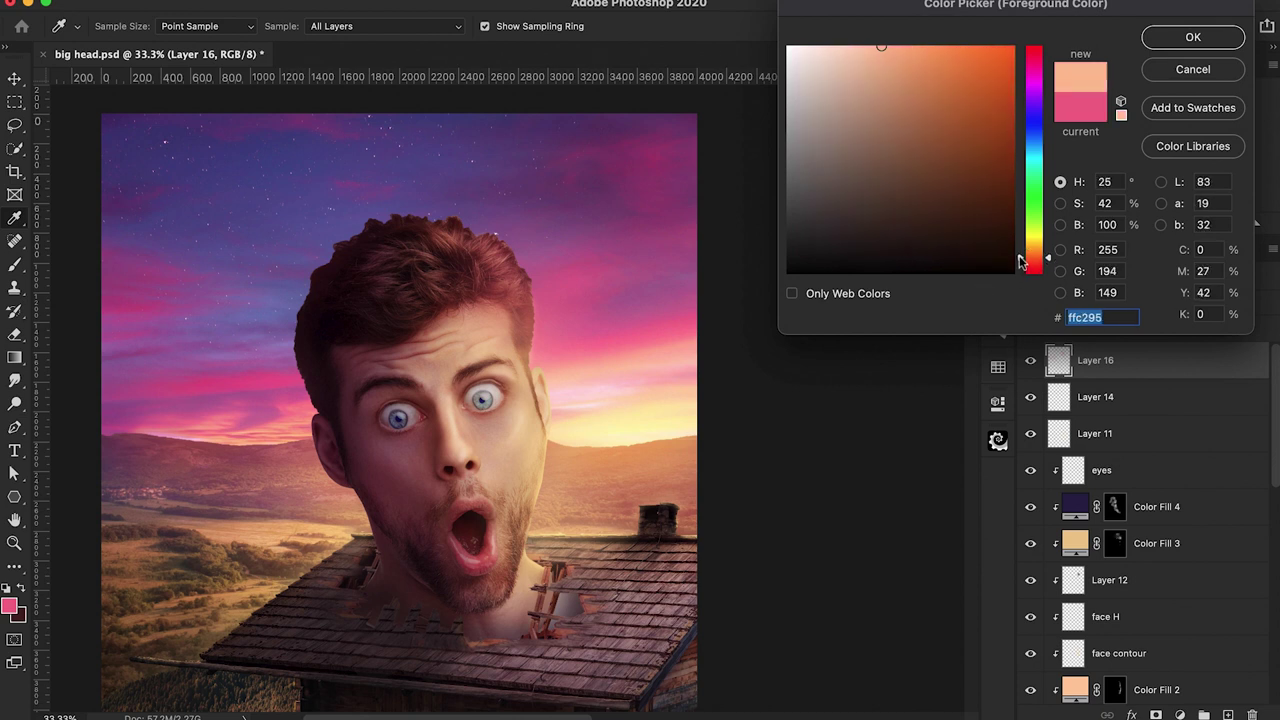
click(1180, 40)
key(b)
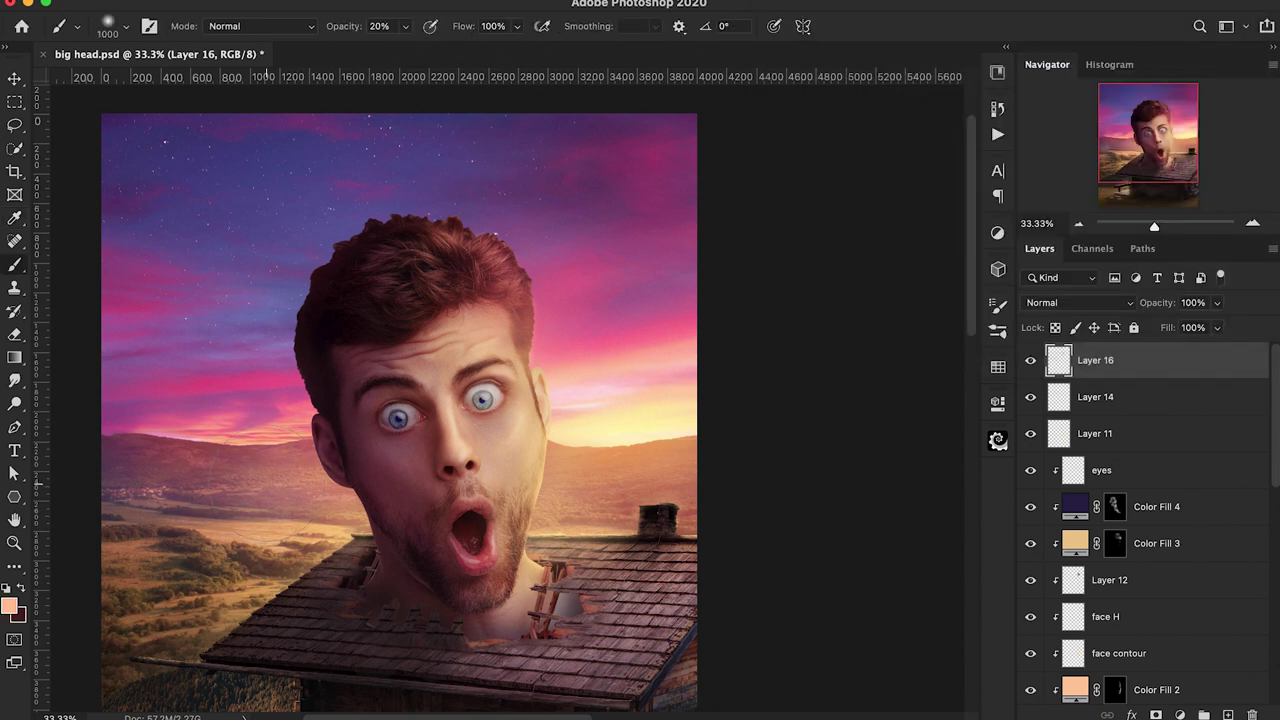
click(186, 513)
click(281, 547)
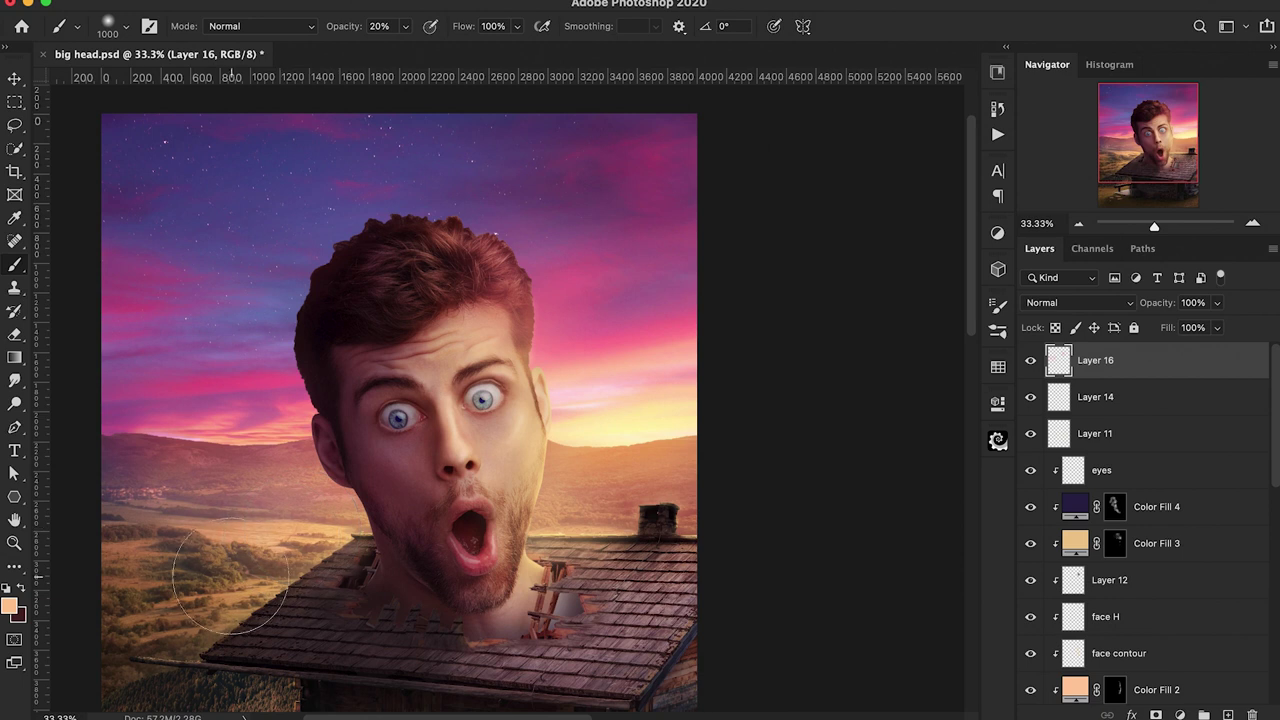
key(super+minus)
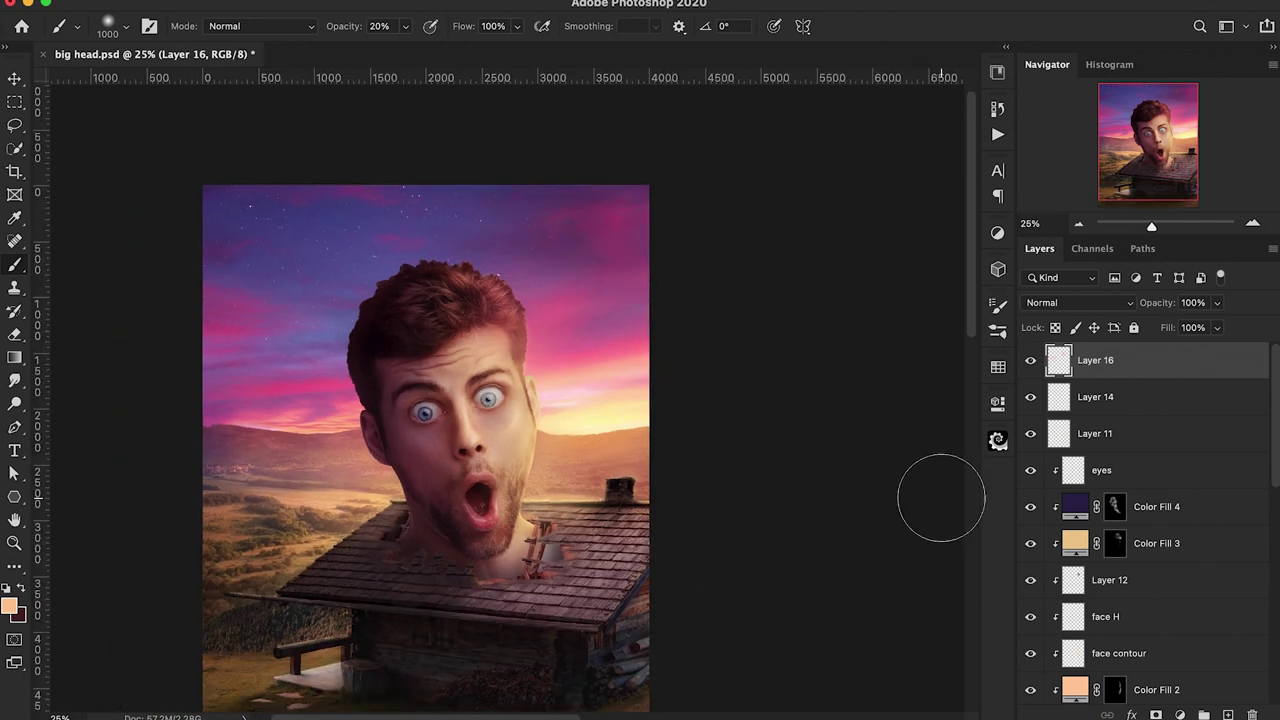
scroll(941, 497, down, 1)
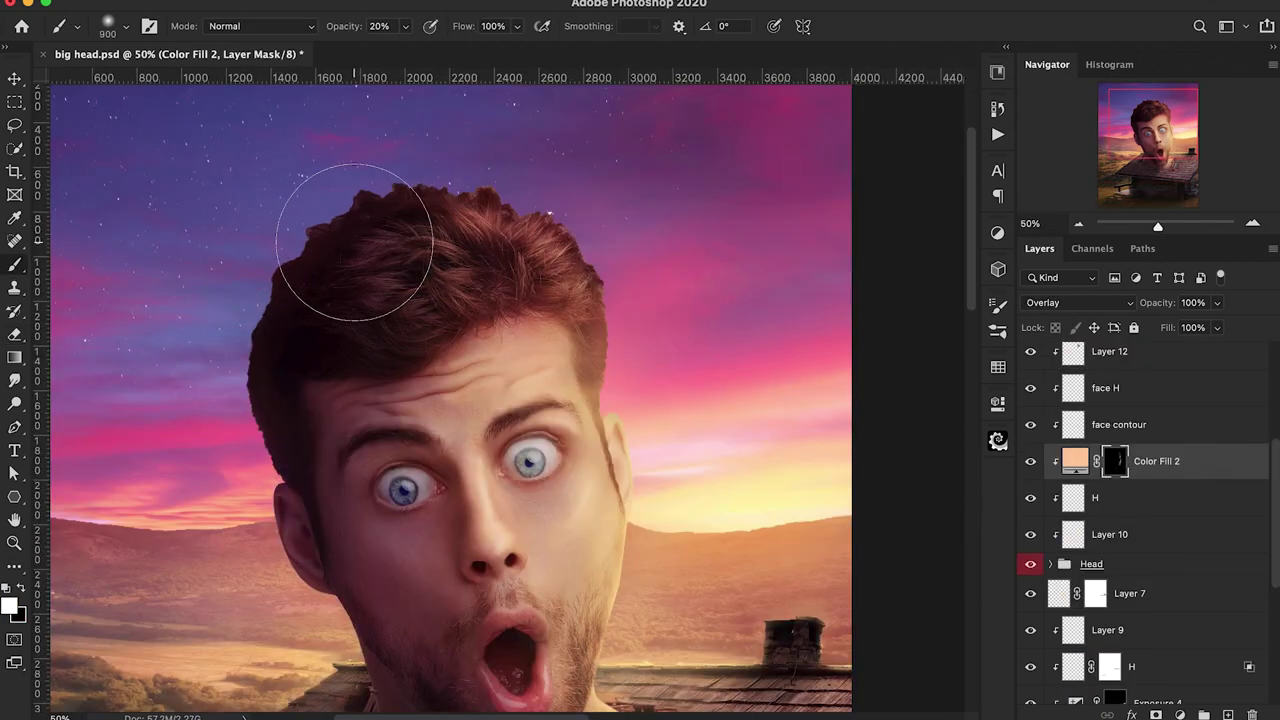
Paint the peach tint onto the hair through the Color Fill 2 mask in white at 20% opacity, using a brush smaller than 900 px
key(bracketleft)
key(bracketleft)
key(bracketleft)
key(bracketleft)
key(bracketleft)
key(bracketleft)
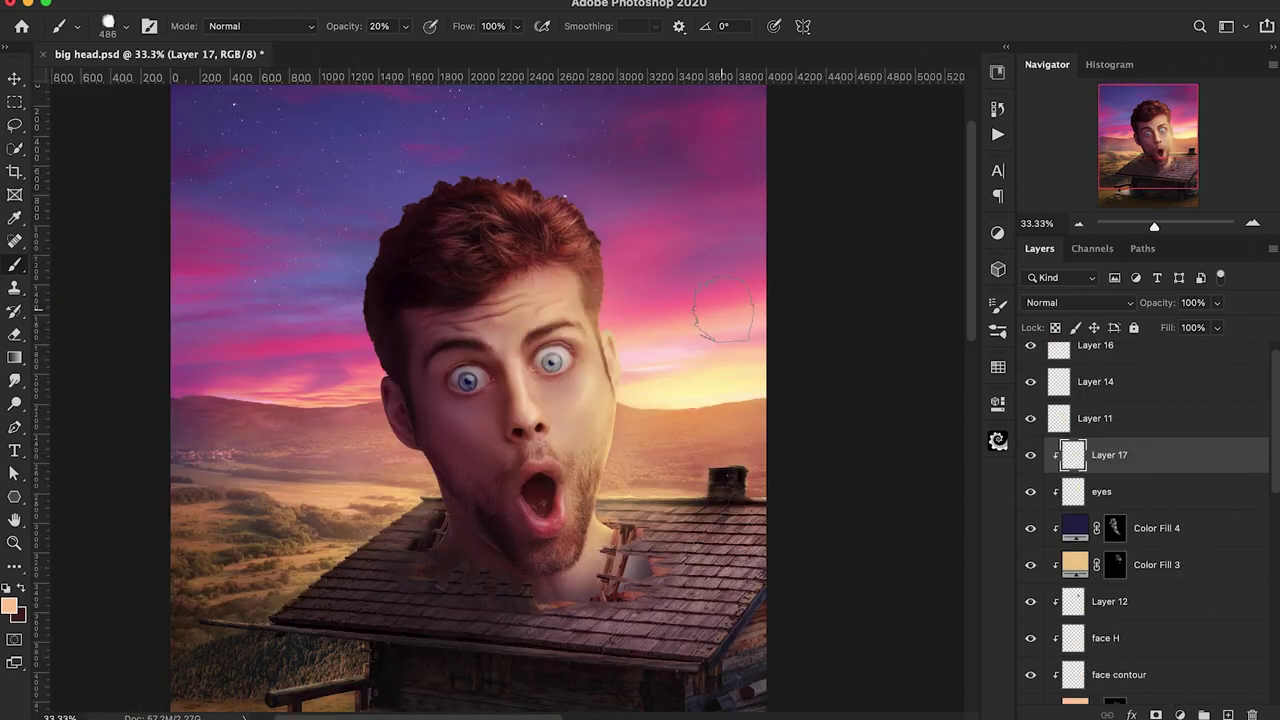
Paint a peach rim light along the sunlit edge of the hair on clipped Layer 17, using a 150 px brush at up to 80% opacity
key(bracketright)
key(bracketright)
key(bracketright)
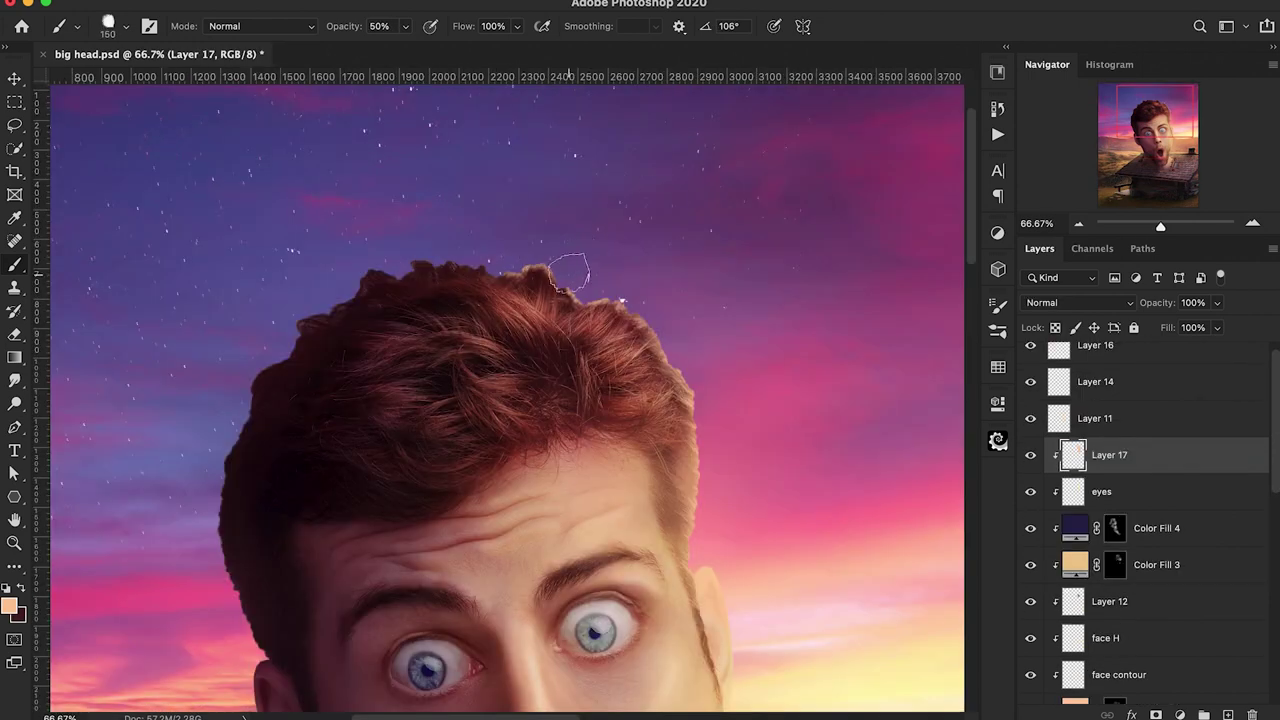
key(2)
key(8)
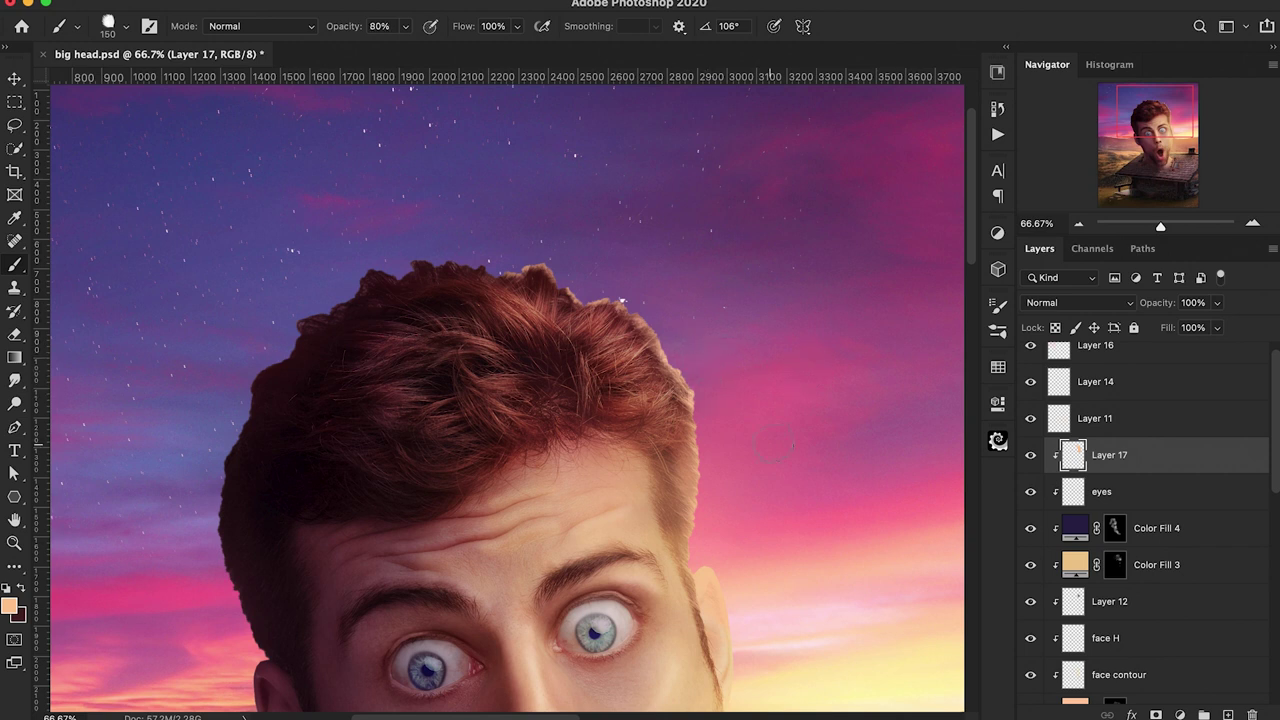
drag(707, 506, 707, 543)
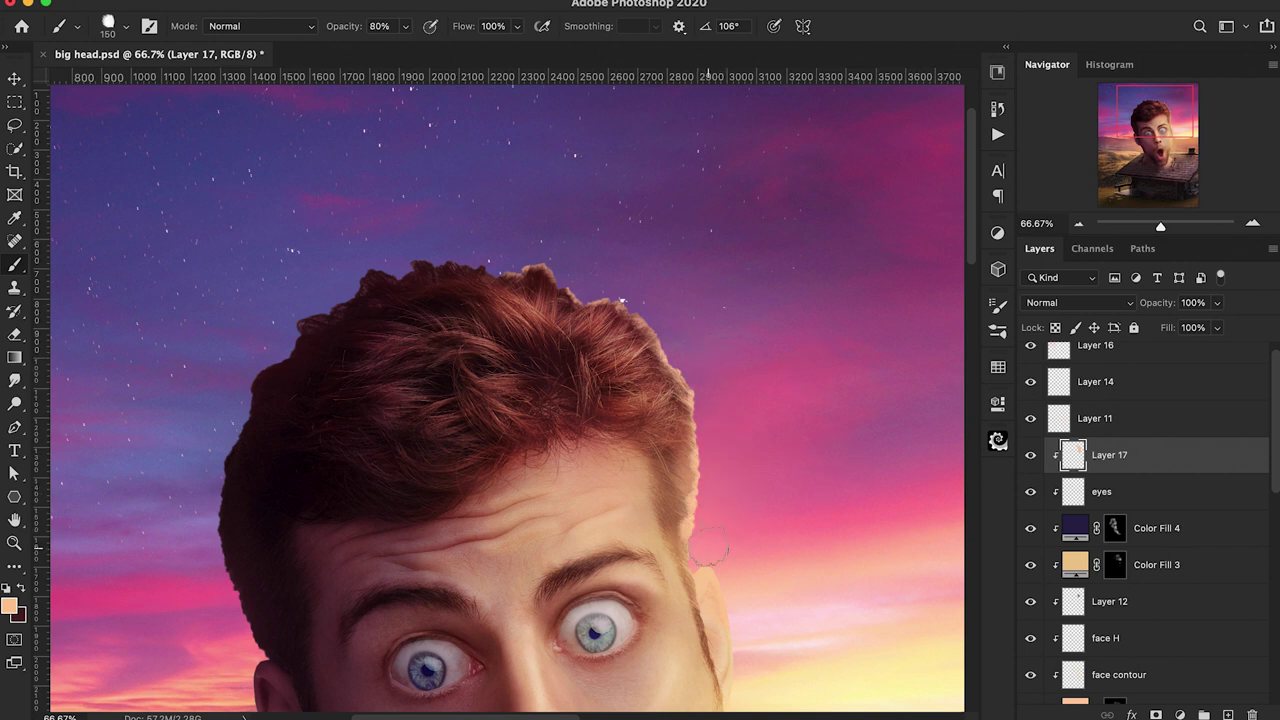
Soften the rim light on Layer 17 with a 300 px eraser at 10% opacity
key(super+minus)
key(e)
key(1)
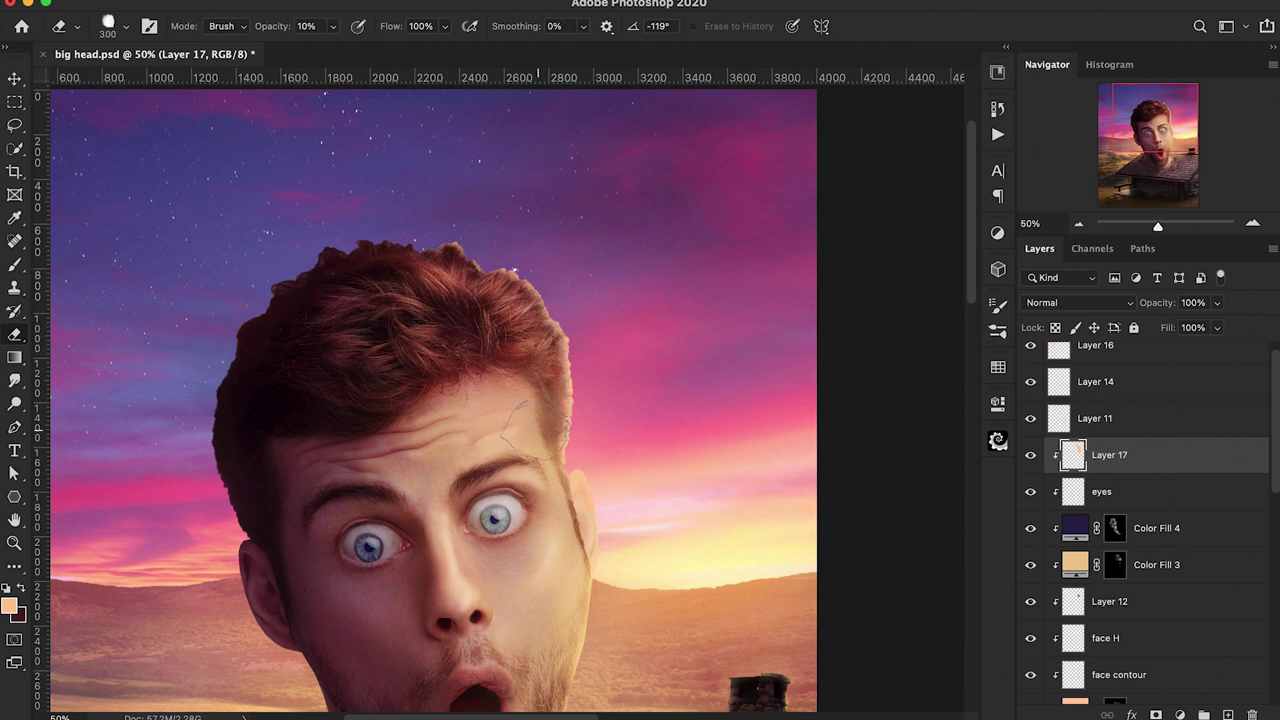
key(super+minus)
key(super+minus)
key(super+plus)
key(super+plus)
key(super+plus)
Add a layer mask to the Head group and trim the hair's edge by painting black at 100% opacity, starting with a 125 px brush
scroll(1093, 530, down, 4)
click(1094, 545)
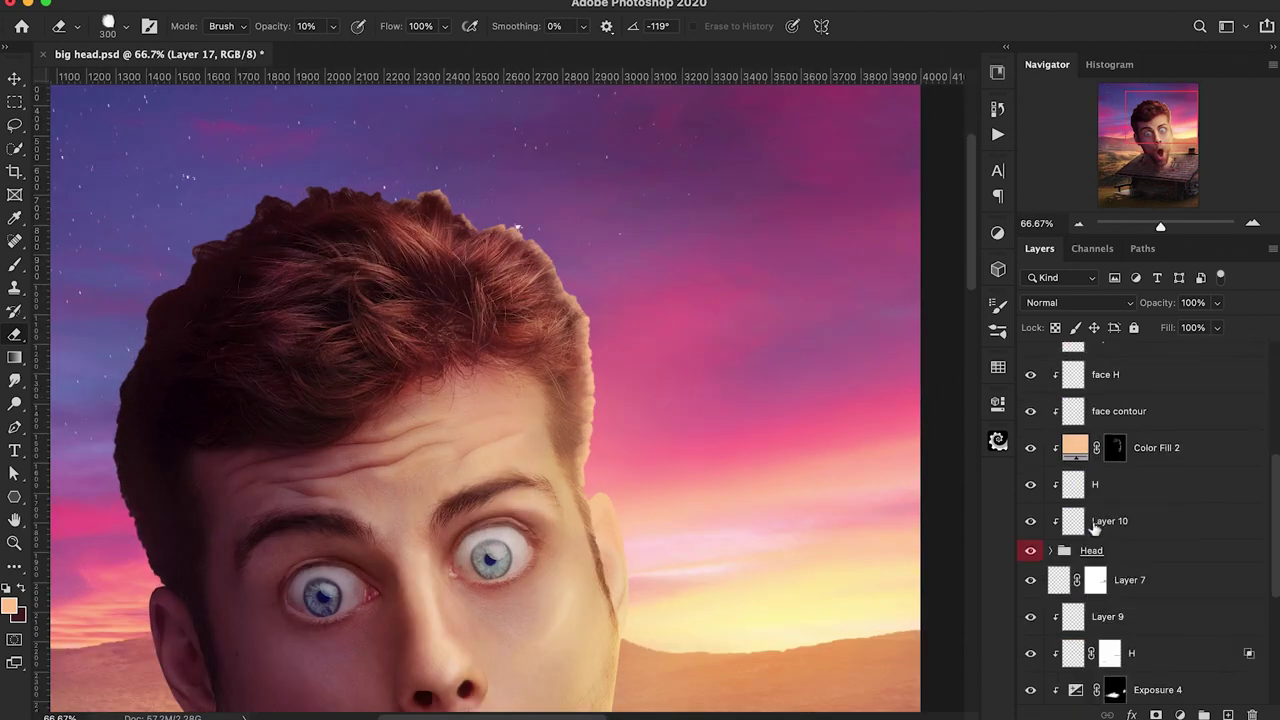
key(b)
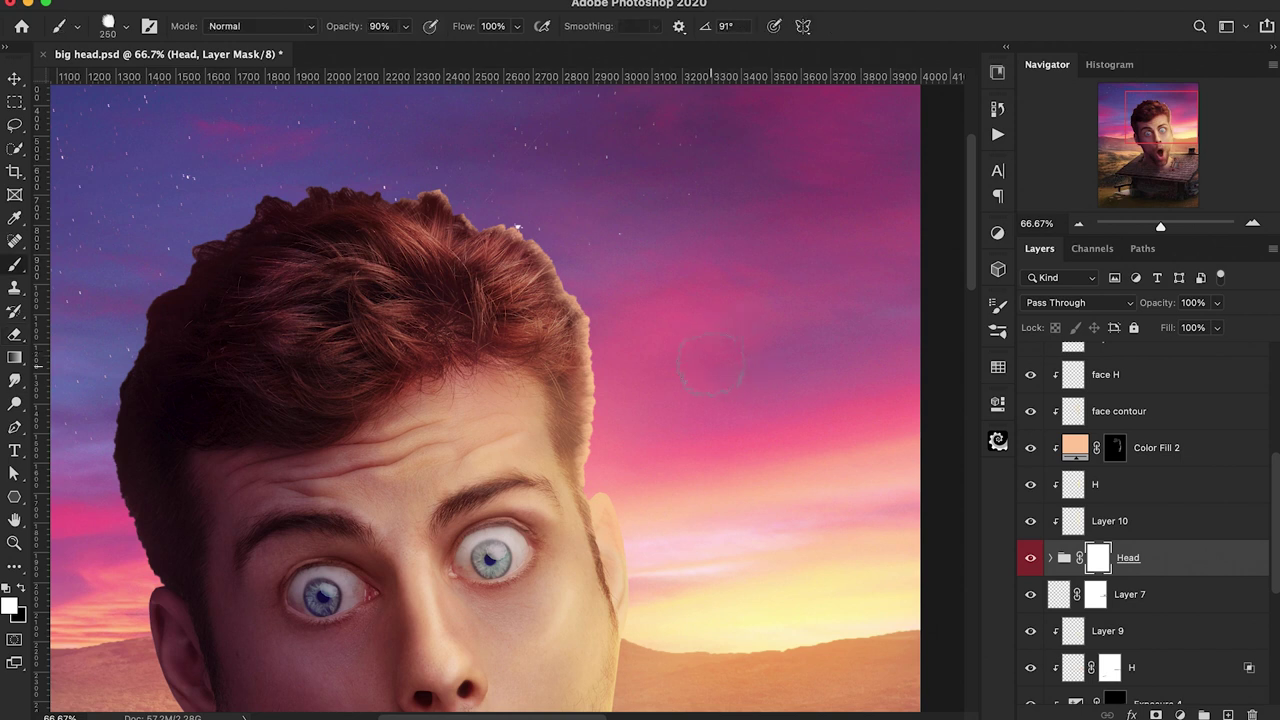
key(x)
key(0)
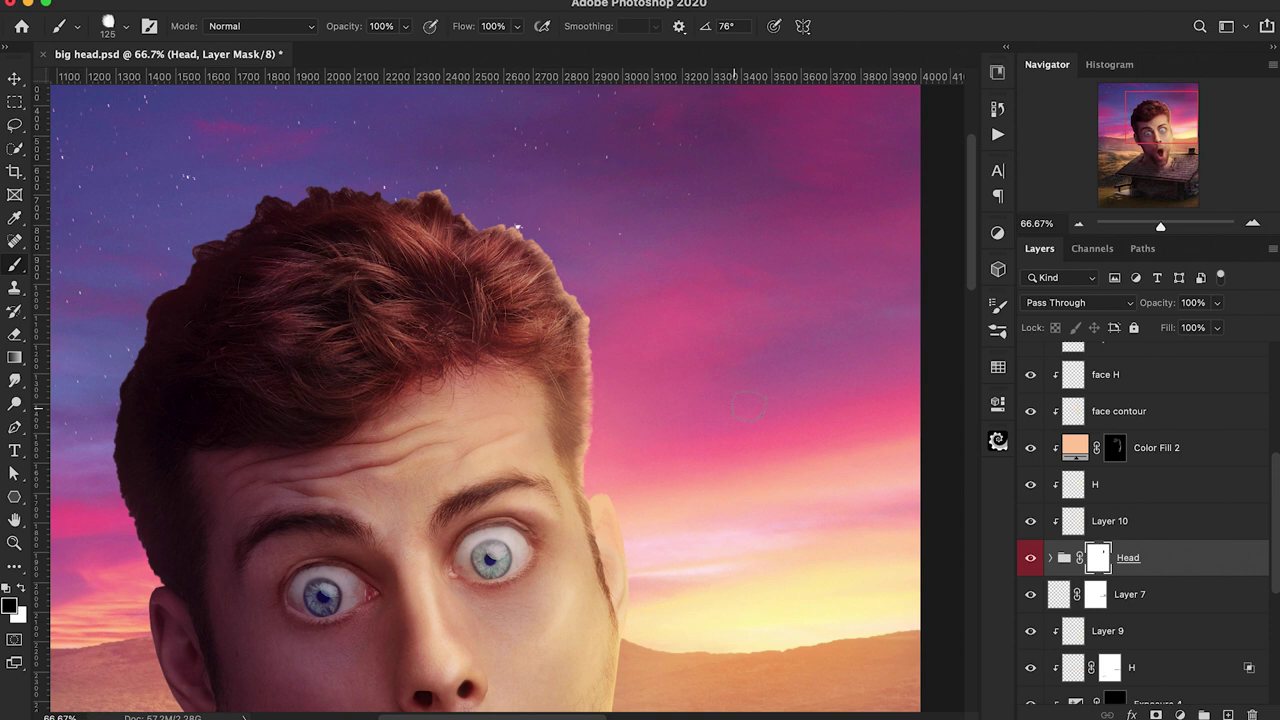
key(bracketright)
key(bracketright)
key(bracketright)
key(bracketright)
key(bracketright)
key(bracketright)
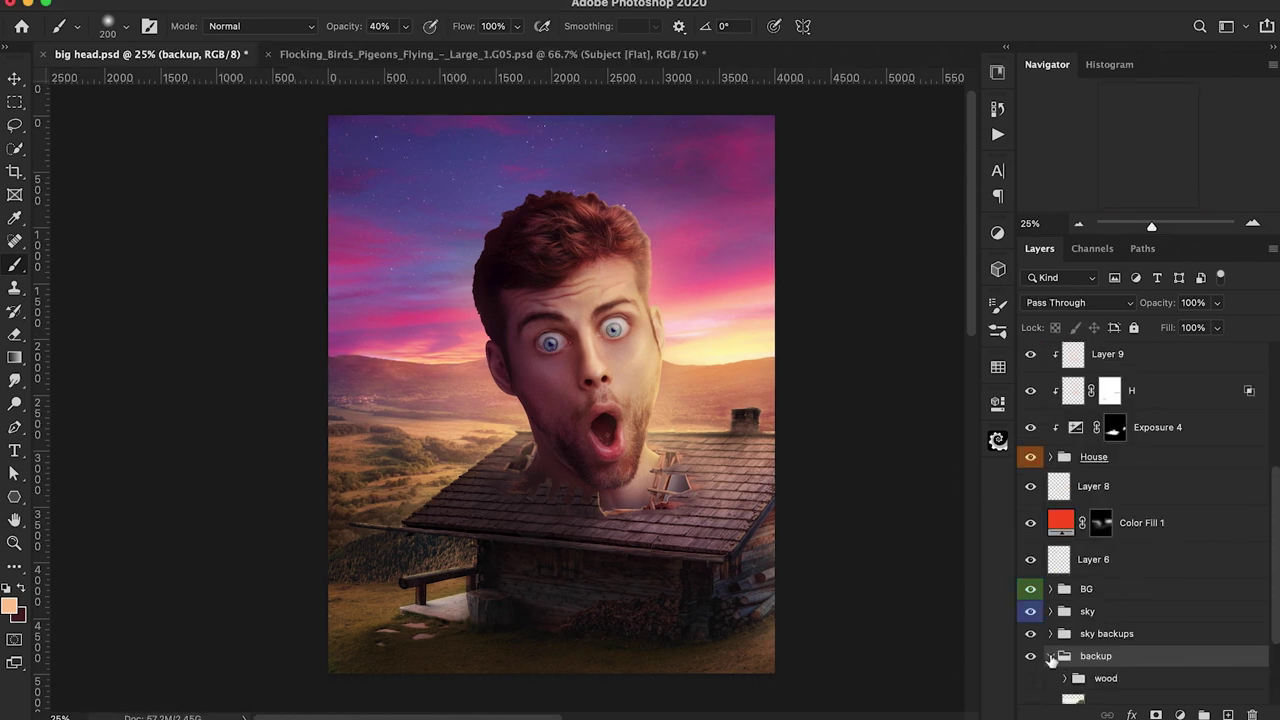
Move the wood group out of backup to just below Layer 11 and rename its Subject [Flat] layer birds
scroll(1140, 500, up, 5)
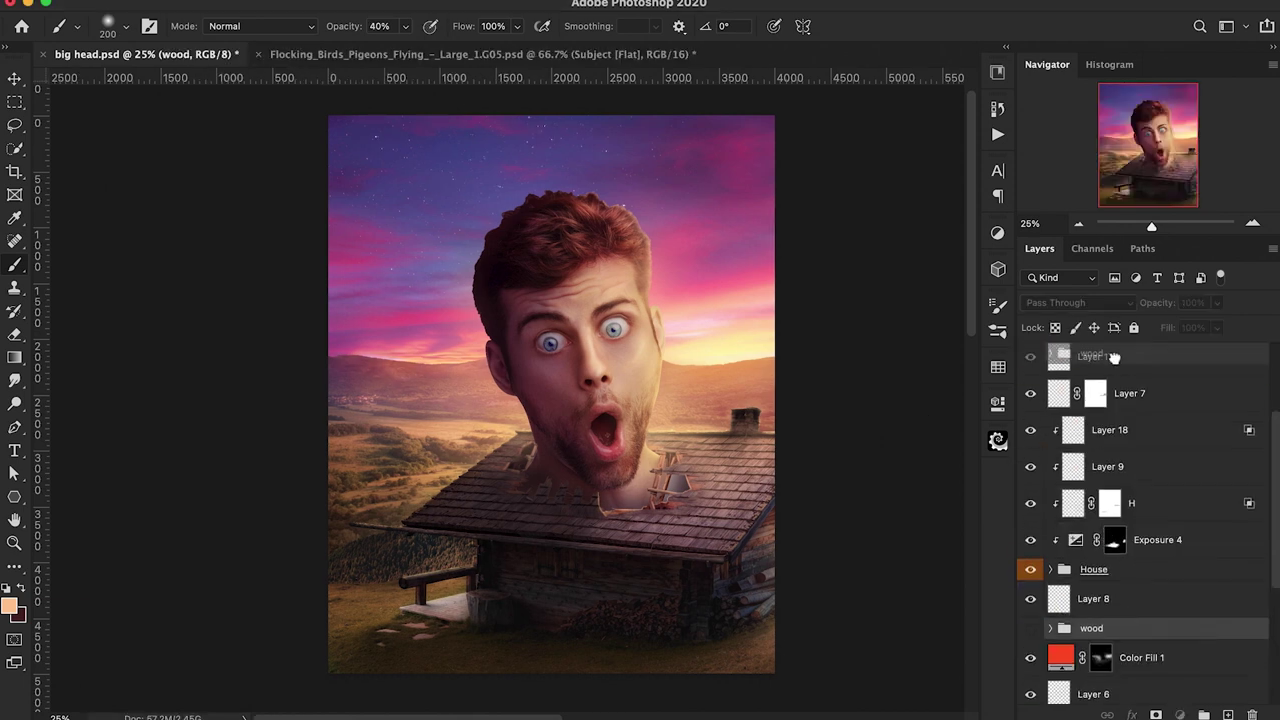
click(1050, 344)
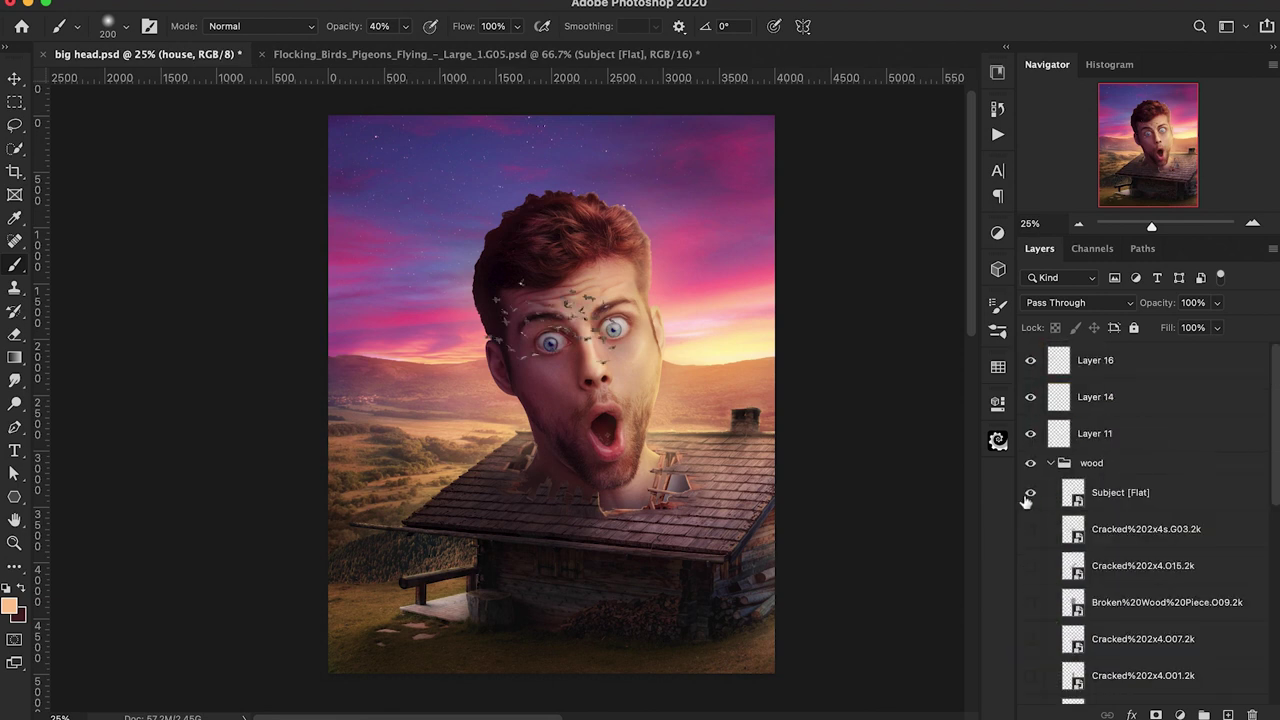
click(1150, 486)
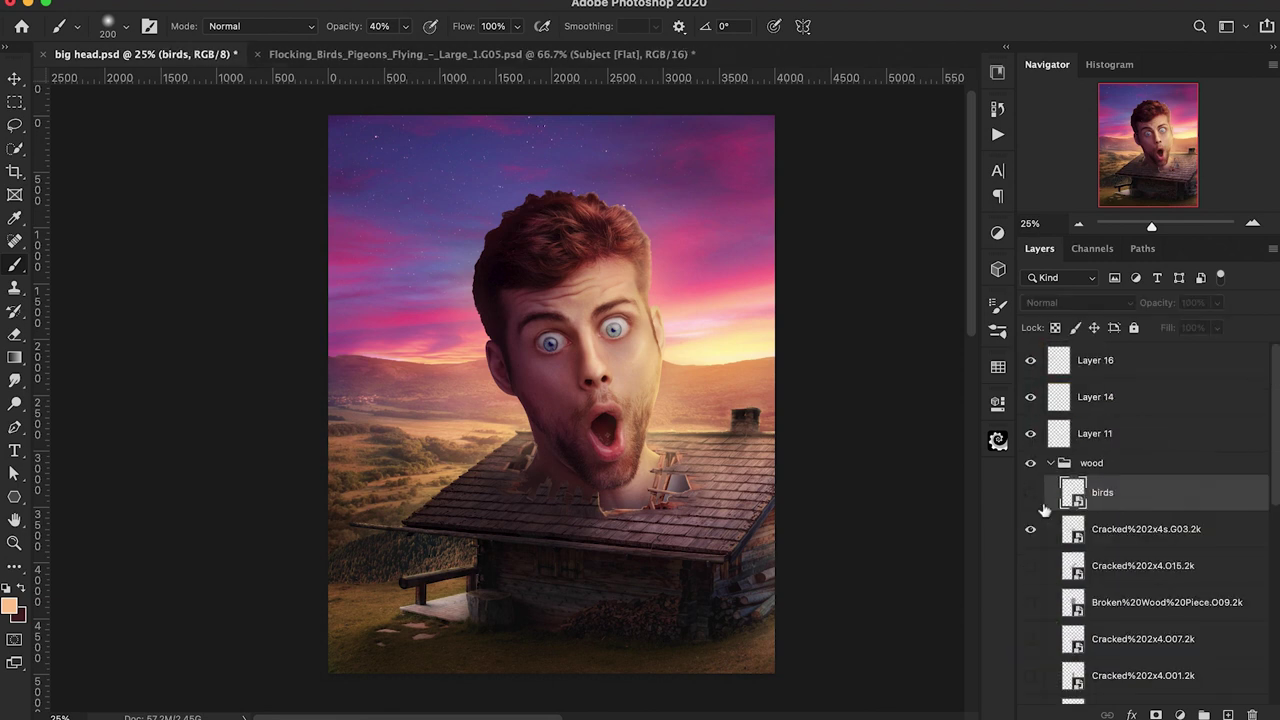
Duplicate the Cracked 2x4.O15 plank and place the scaled copy and the original in the scene beside the head
click(1030, 565)
key(ctrl+j)
key(ctrl+t)
drag(581, 368, 843, 271)
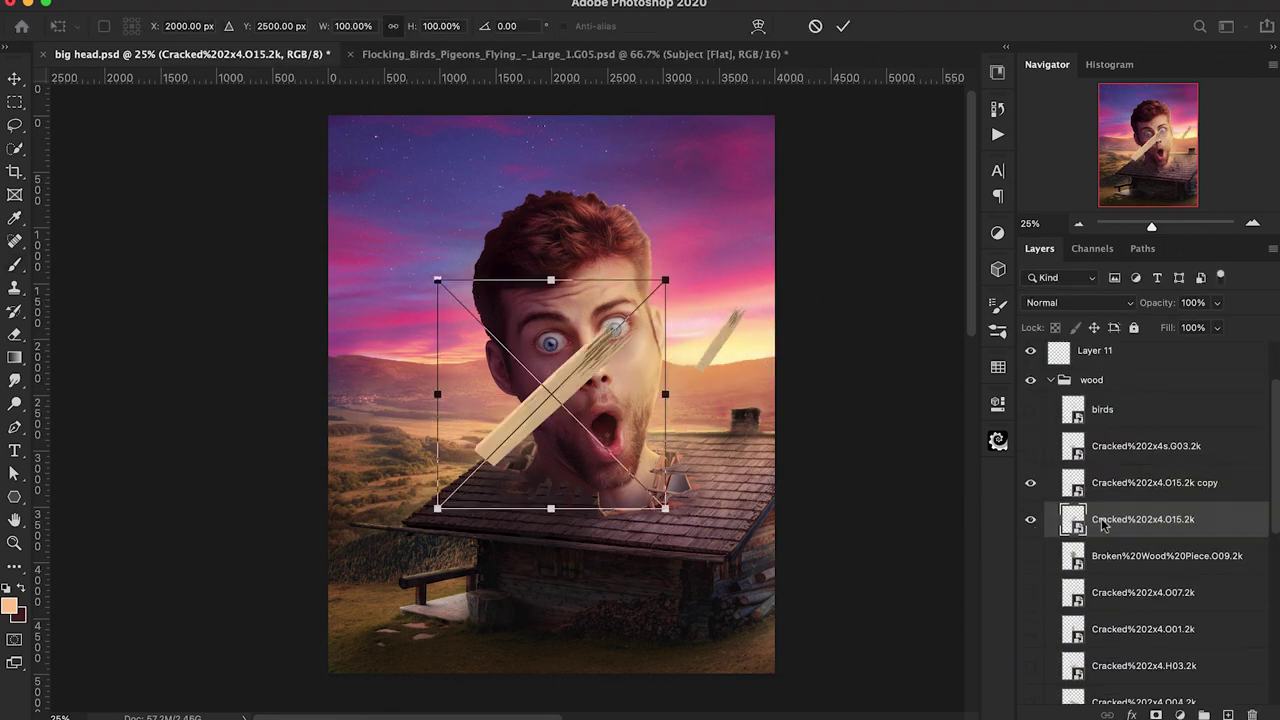
click(1120, 515)
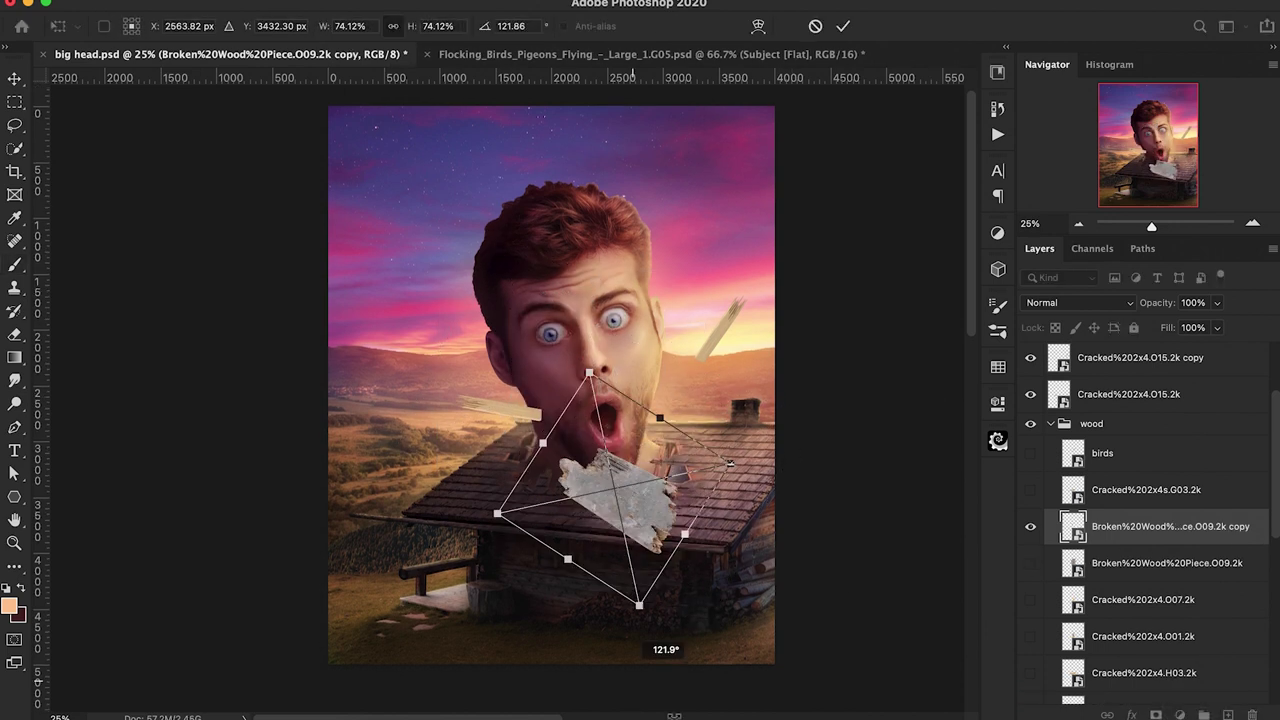
Place the rotated Broken Wood Piece copy in front of the cabin and a scaled-down Cracked 2x4.O07 plank beside the ear
drag(628, 515, 641, 598)
key(Return)
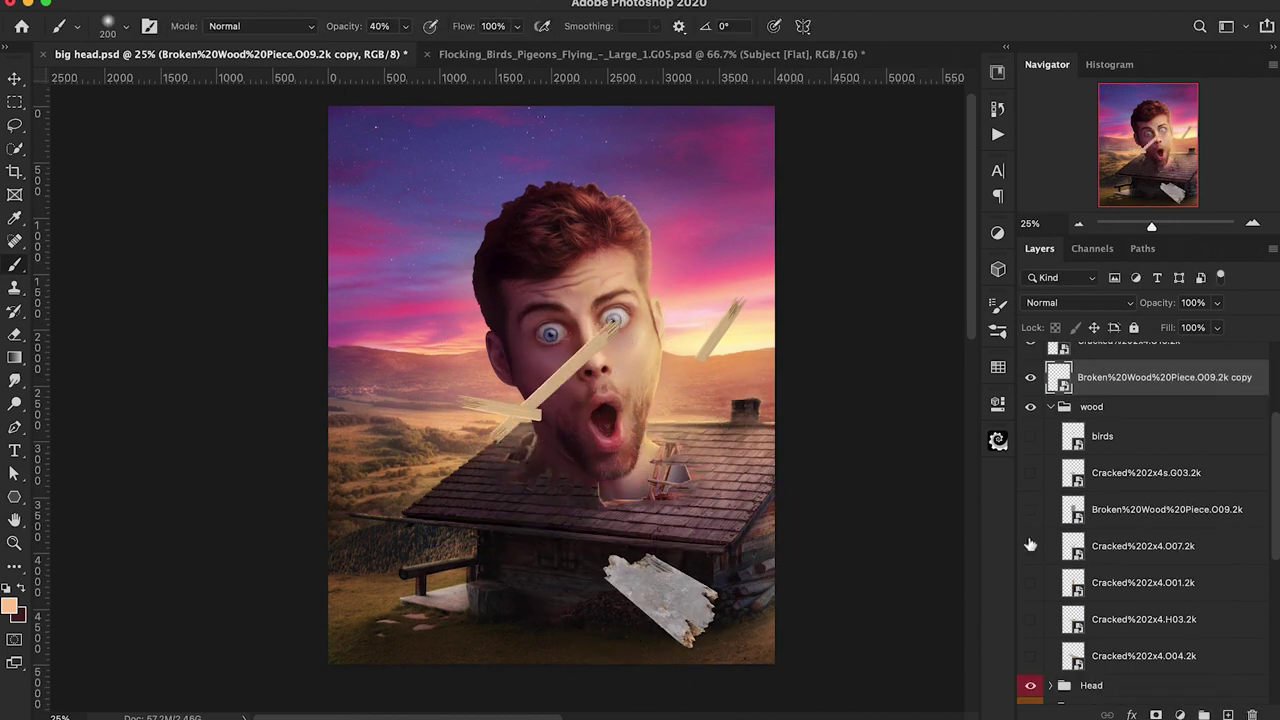
click(1100, 546)
key(ctrl+t)
drag(330, 180, 445, 285)
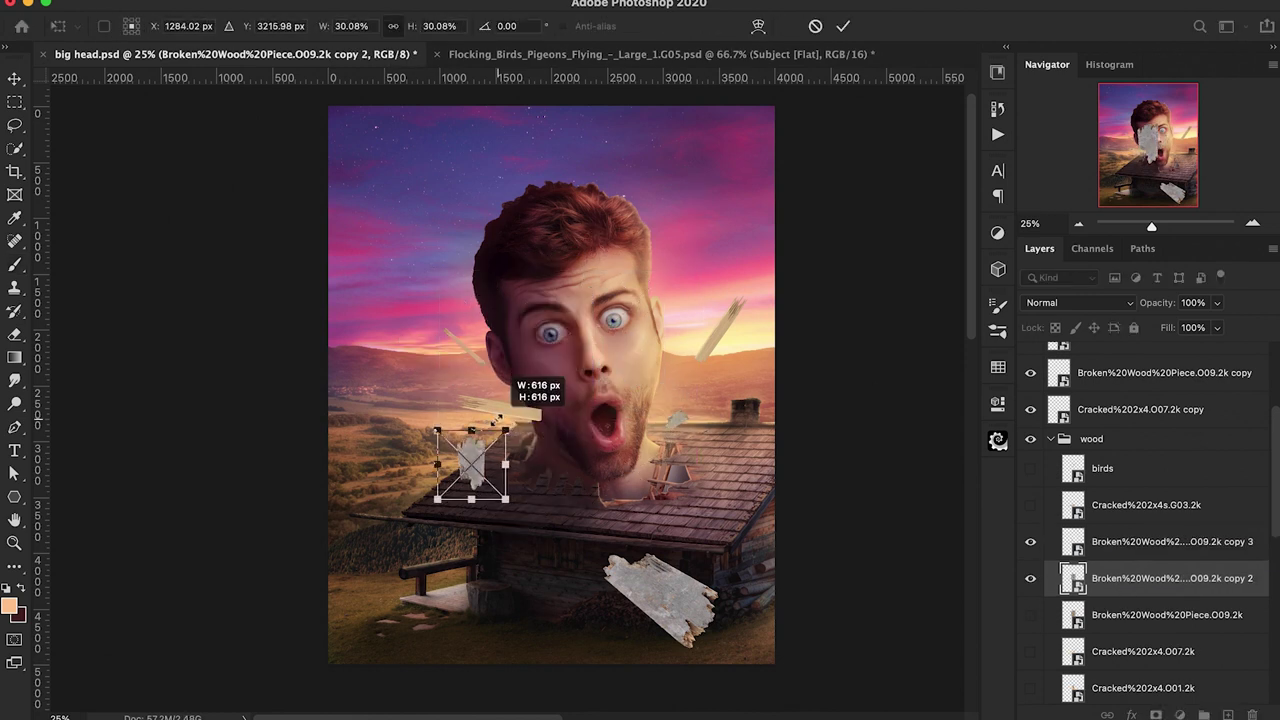
Place the Cracked 2x4.H03 pile on the grass beside the cabin and a tilted, scaled-down Cracked 2x4.O07 plank above the hair
drag(1133, 546, 1133, 455)
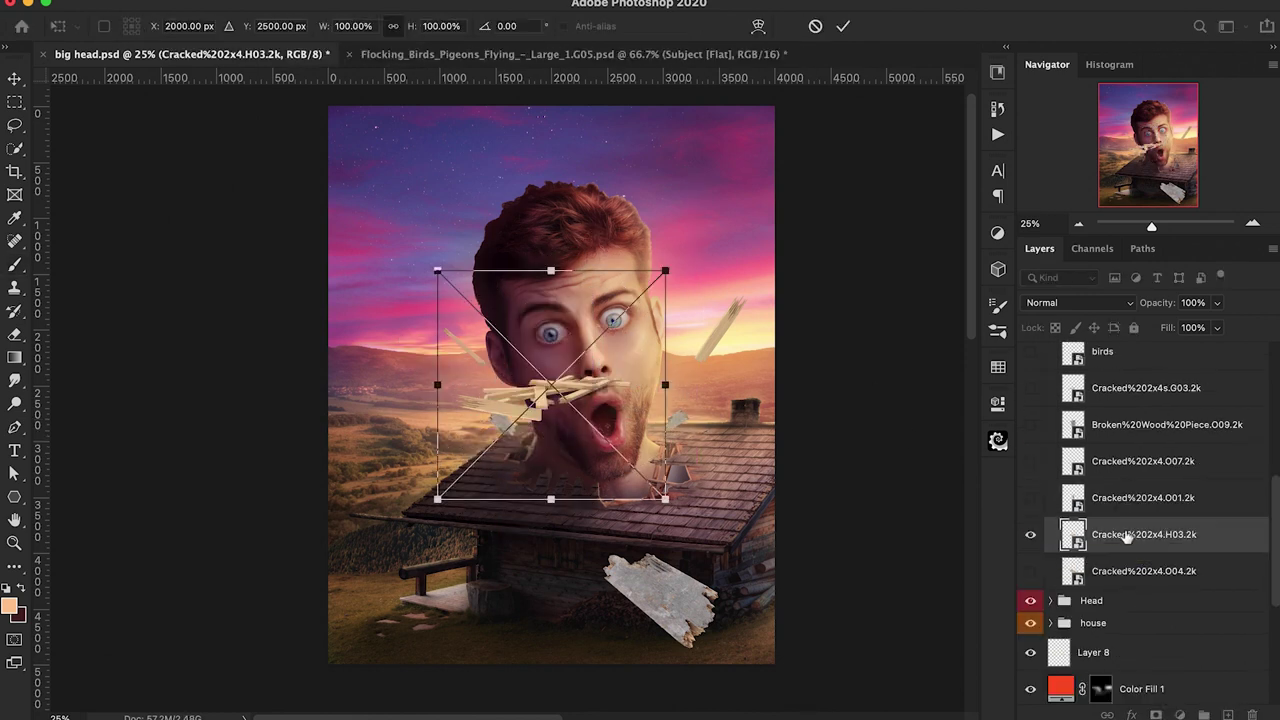
drag(618, 405, 390, 618)
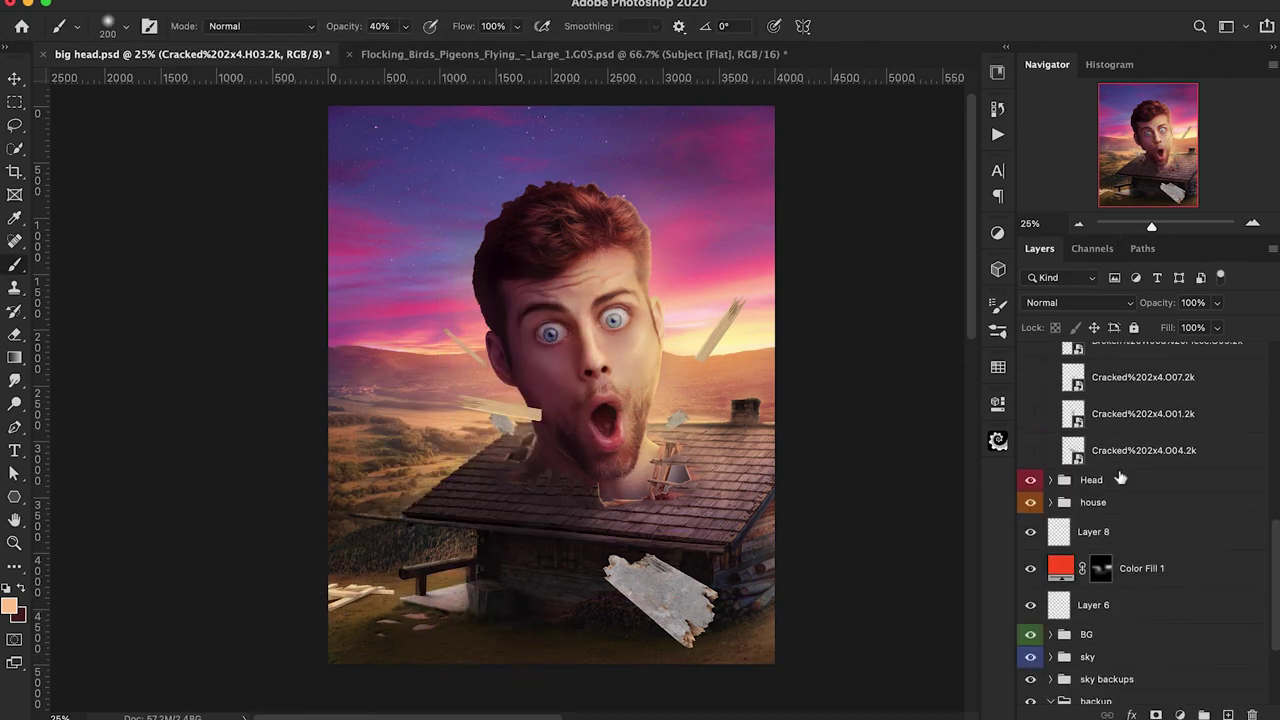
click(1143, 409)
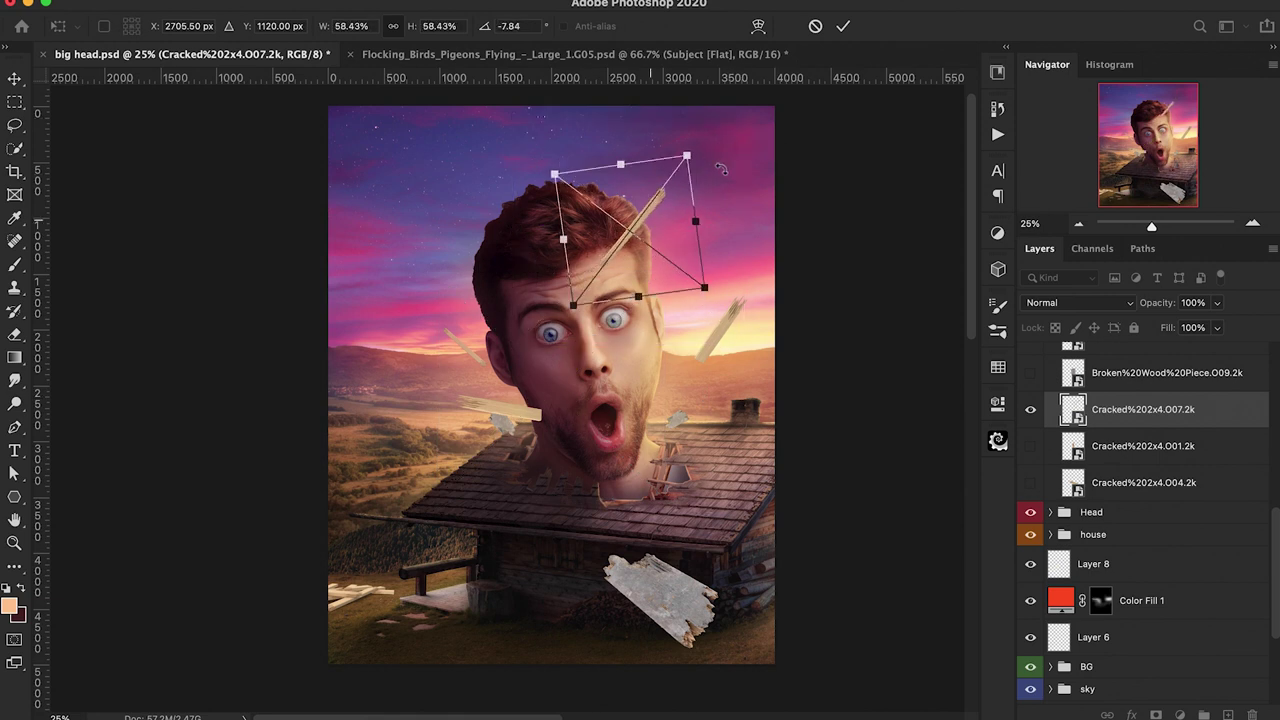
drag(622, 166, 628, 157)
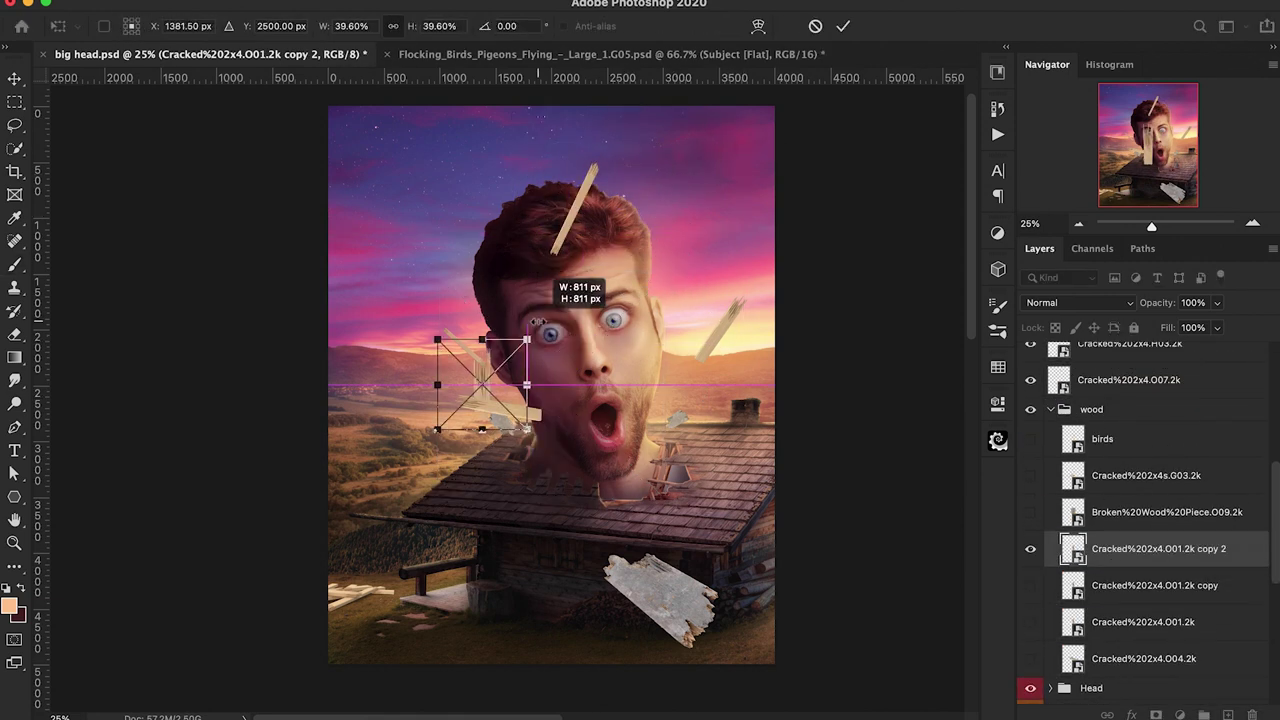
Scale down the second Cracked 2x4.O01 copy, place it below the chimney, and move its layer out of the wood group
drag(542, 372, 737, 458)
key(Return)
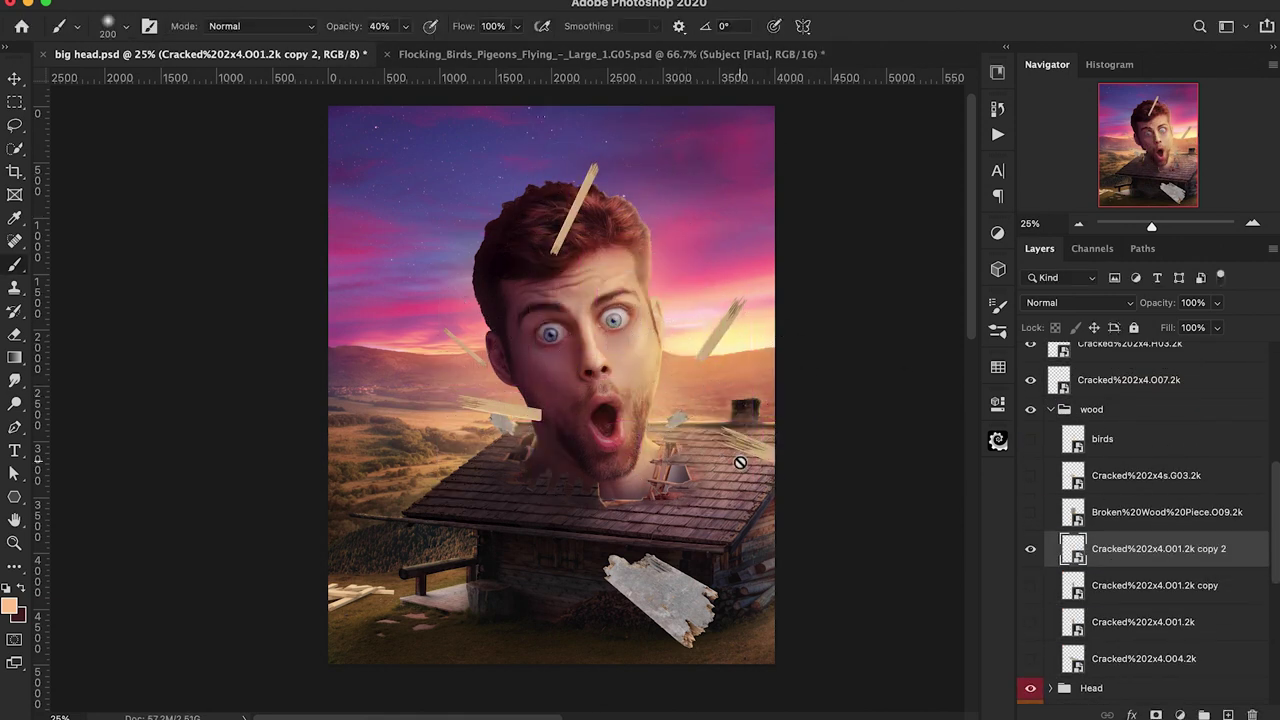
drag(1130, 549, 1100, 396)
Place more cracked and broken wood copies around the scene, rotating the Cracked 2x4.O04 splinters into the upper corner of the sky
click(1030, 585)
click(1154, 585)
key(super+t)
mouse_move(580, 298)
mouse_down()
mouse_move(497, 331)
mouse_move(377, 436)
mouse_up()
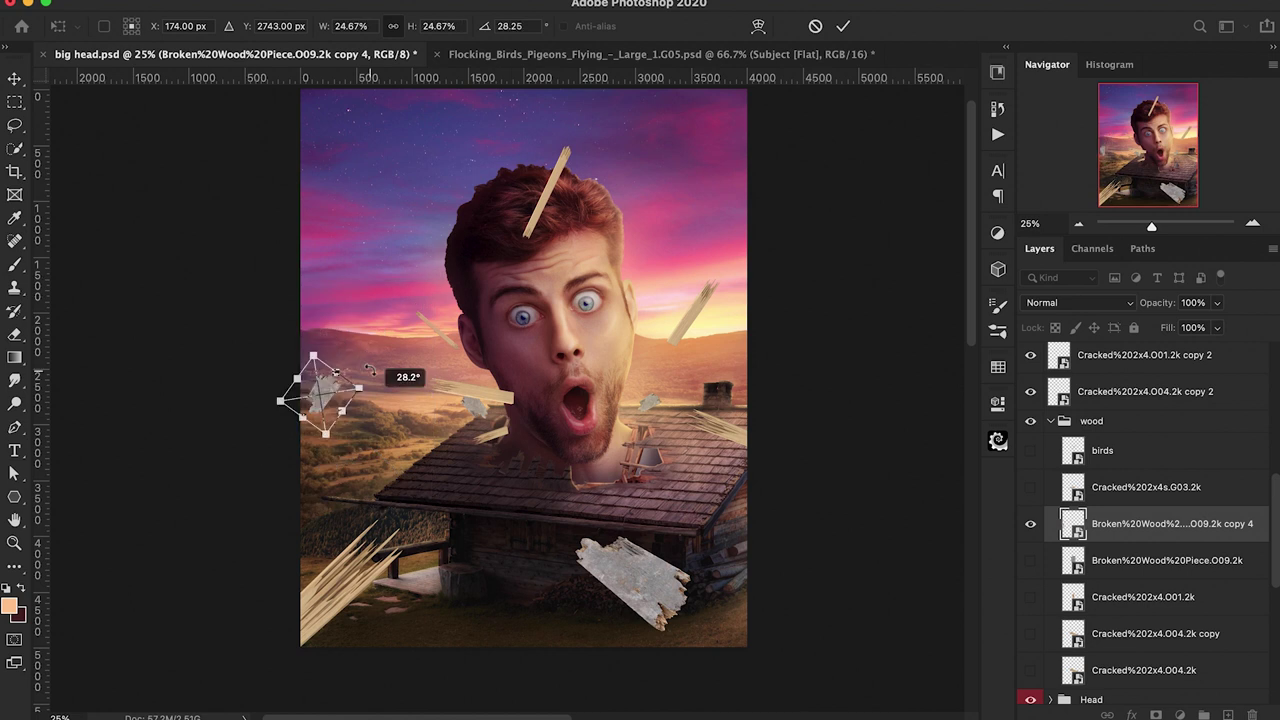
drag(320, 396, 443, 643)
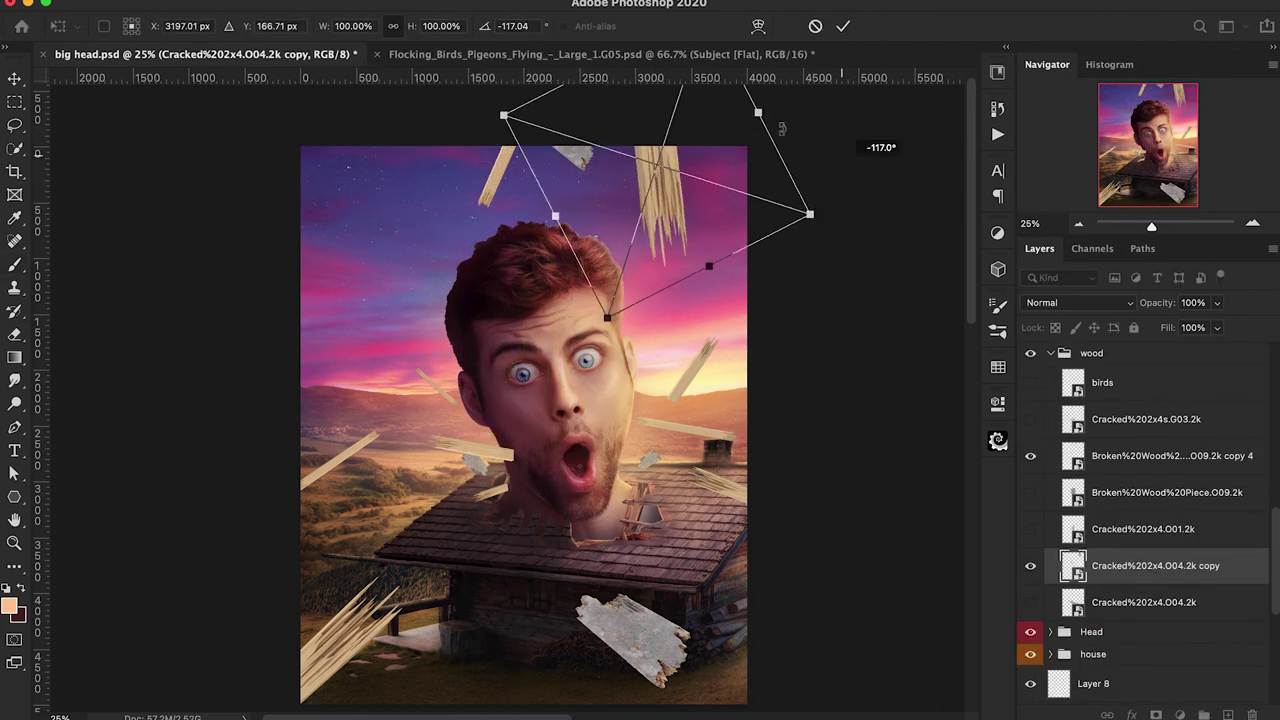
drag(810, 214, 660, 204)
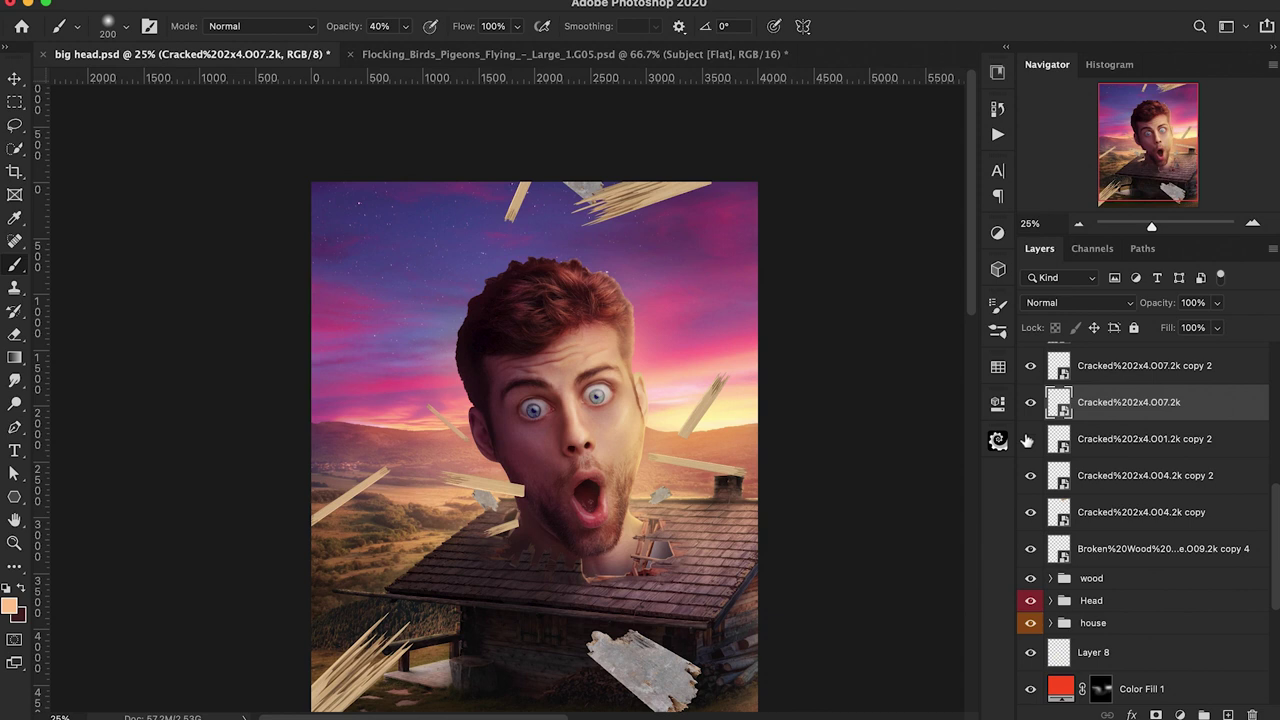
Darken the debris 1 group by lowering the exposure in its clipped Exposure 7 adjustment
drag(821, 500, 815, 502)
scroll(851, 349, up, 2)
click(947, 398)
Add an Exposure adjustment clipped to the debris gray group and set its exposure to -2.30
click(1126, 521)
click(1180, 716)
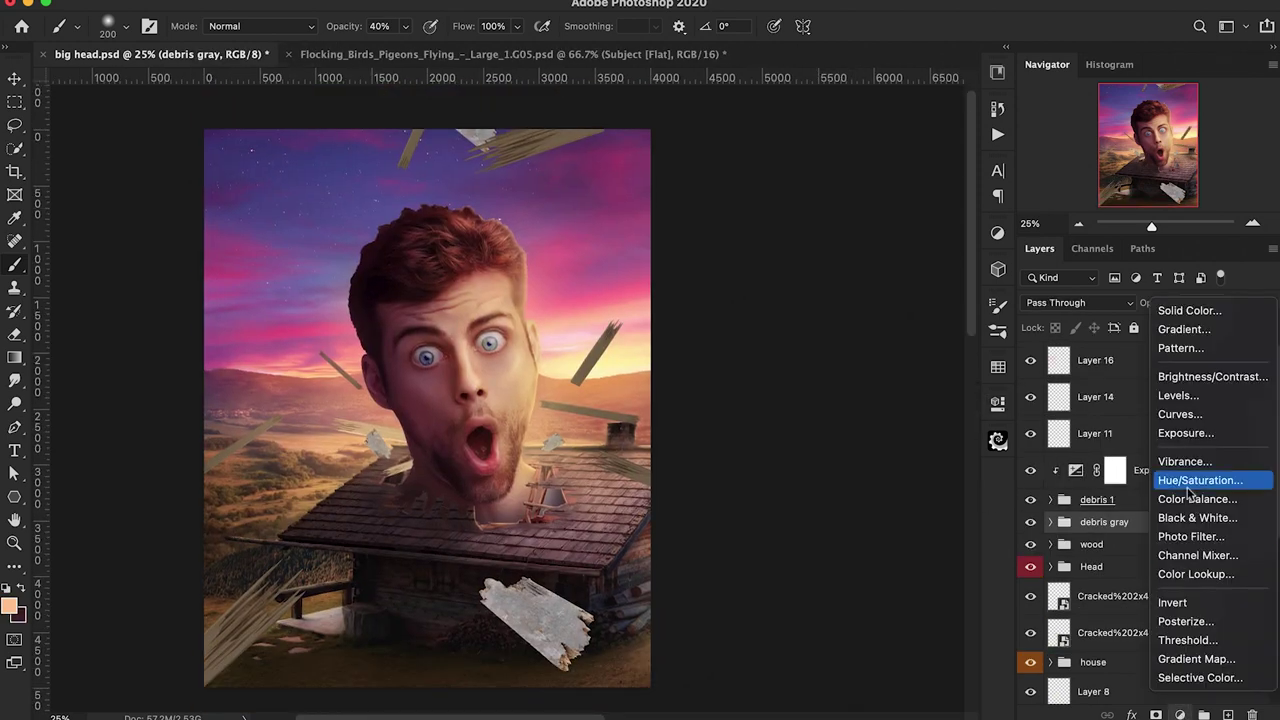
click(1180, 428)
click(844, 699)
drag(845, 500, 817, 500)
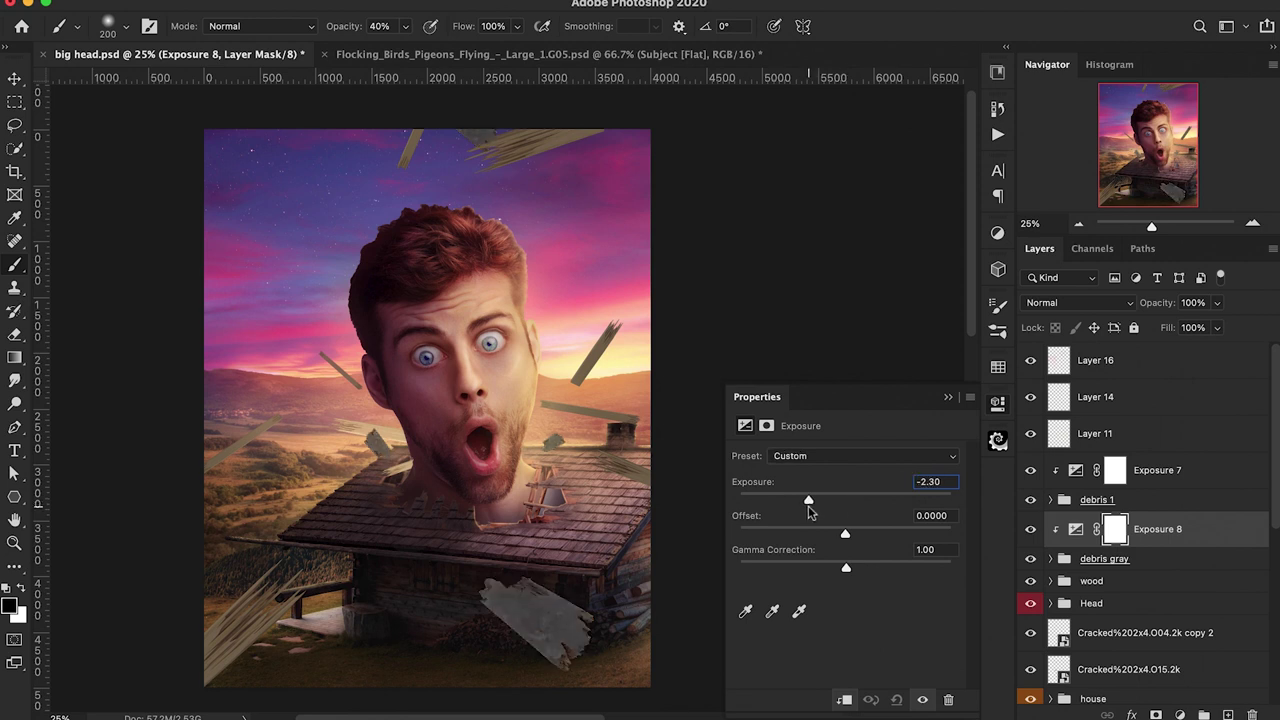
click(825, 432)
Add a clipped Color Balance adjustment above Exposure 7 and shift the debris midtones toward red and yellow
click(1157, 470)
click(1180, 715)
click(1180, 500)
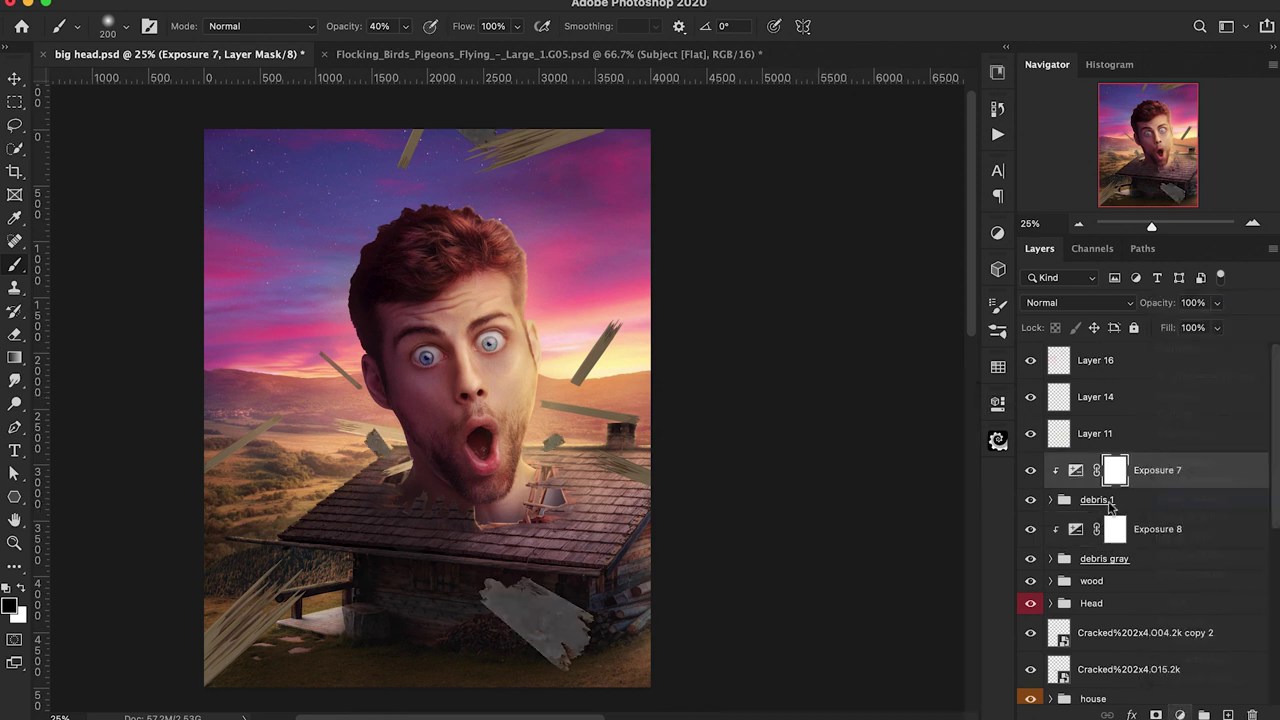
click(844, 699)
drag(880, 494, 842, 500)
mouse_move(822, 556)
mouse_down()
mouse_move(802, 562)
mouse_move(828, 565)
mouse_move(807, 528)
mouse_move(813, 561)
mouse_up()
Set the Color Balance 8 shadows to -2 cyan-red, -13 magenta-green and -12 yellow-blue
click(860, 456)
click(800, 434)
drag(829, 499, 820, 500)
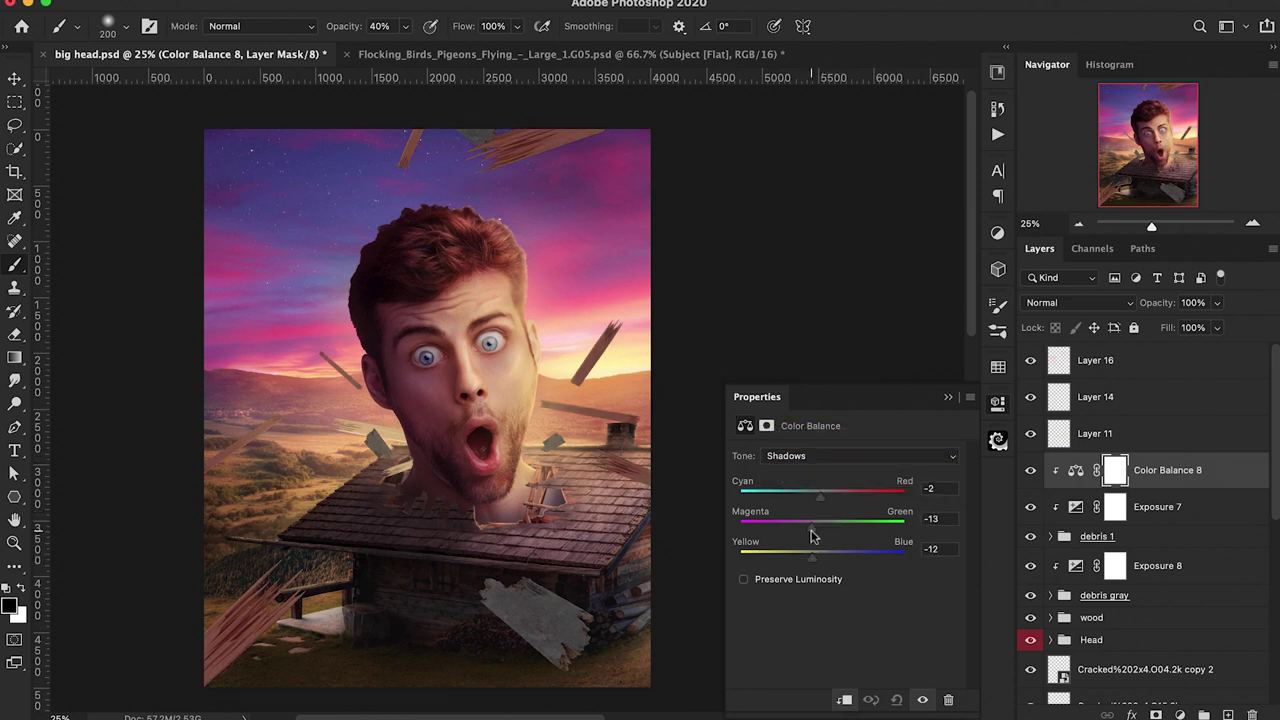
Set the Color Balance 8 highlights to -6 cyan-red and +6 yellow-blue, and compare the debris with the adjustment hidden
click(820, 458)
click(820, 497)
mouse_move(821, 556)
mouse_down()
mouse_move(837, 557)
mouse_move(827, 560)
mouse_up()
mouse_move(822, 498)
mouse_down()
mouse_move(837, 500)
mouse_move(817, 505)
mouse_up()
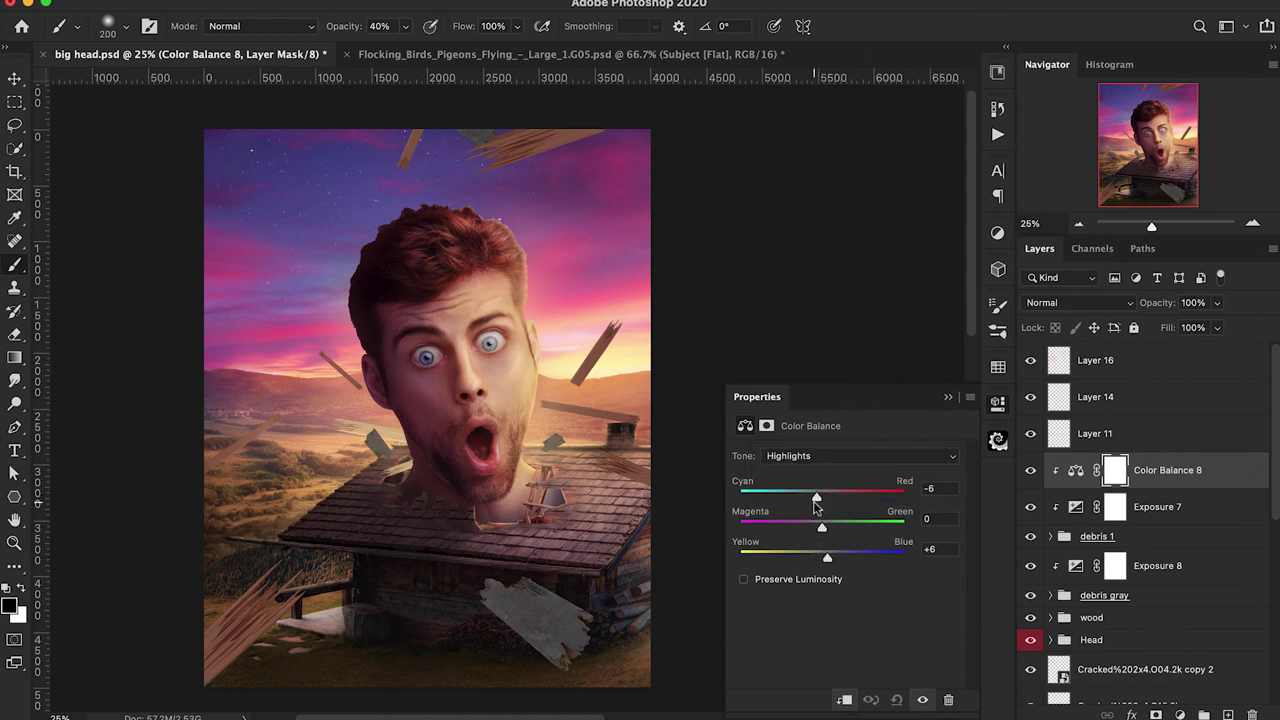
click(945, 399)
click(1031, 470)
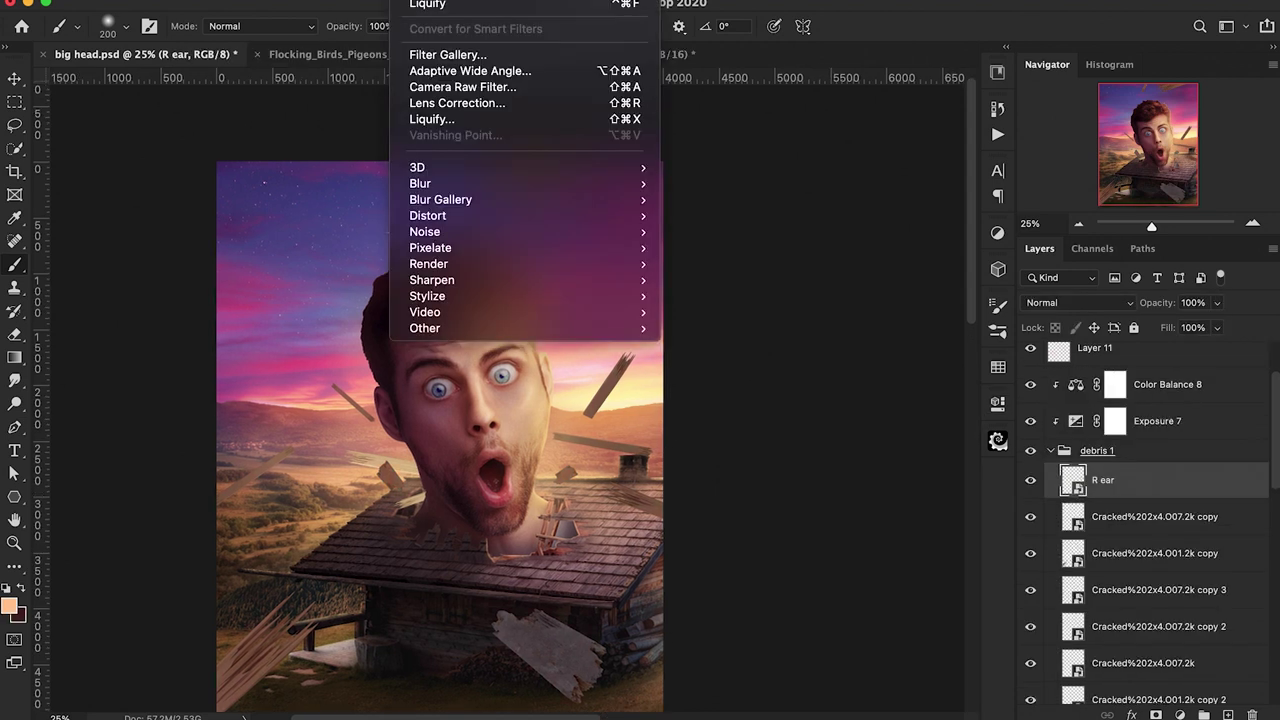
Apply a Path Blur along the length of the R ear plank with 29% speed and 25.99% grain
mouse_move(443, 183)
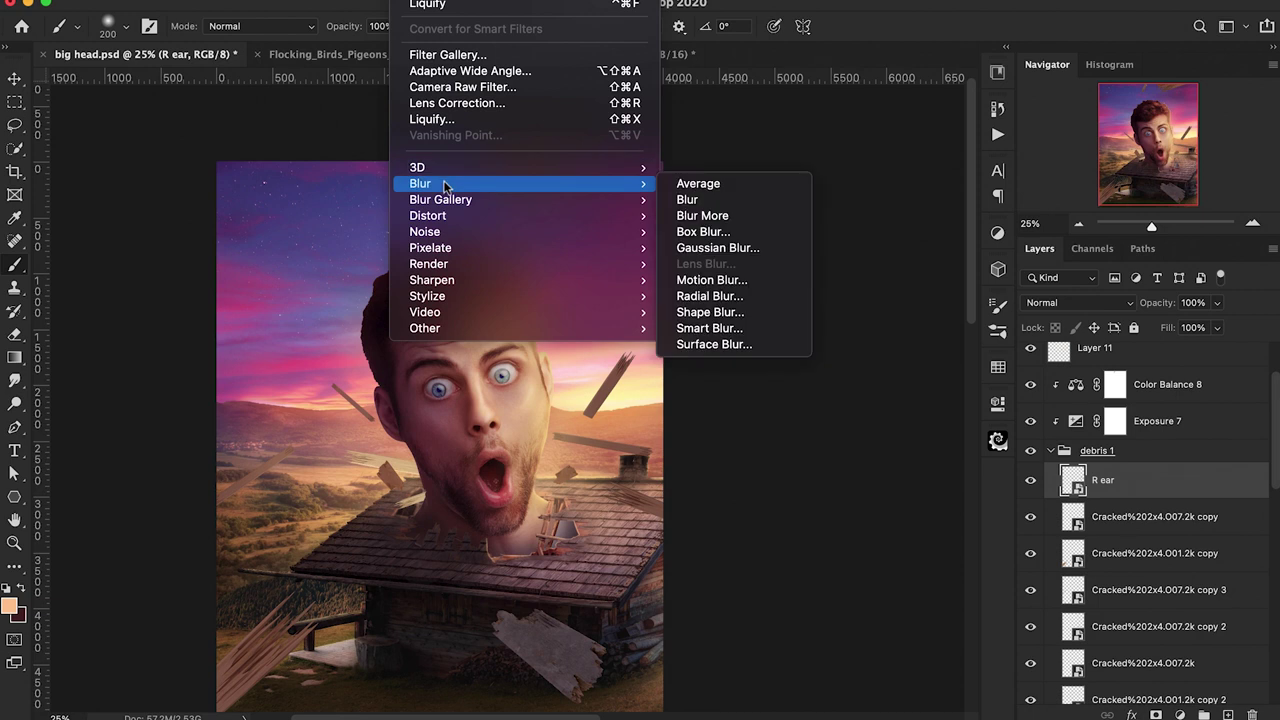
click(684, 250)
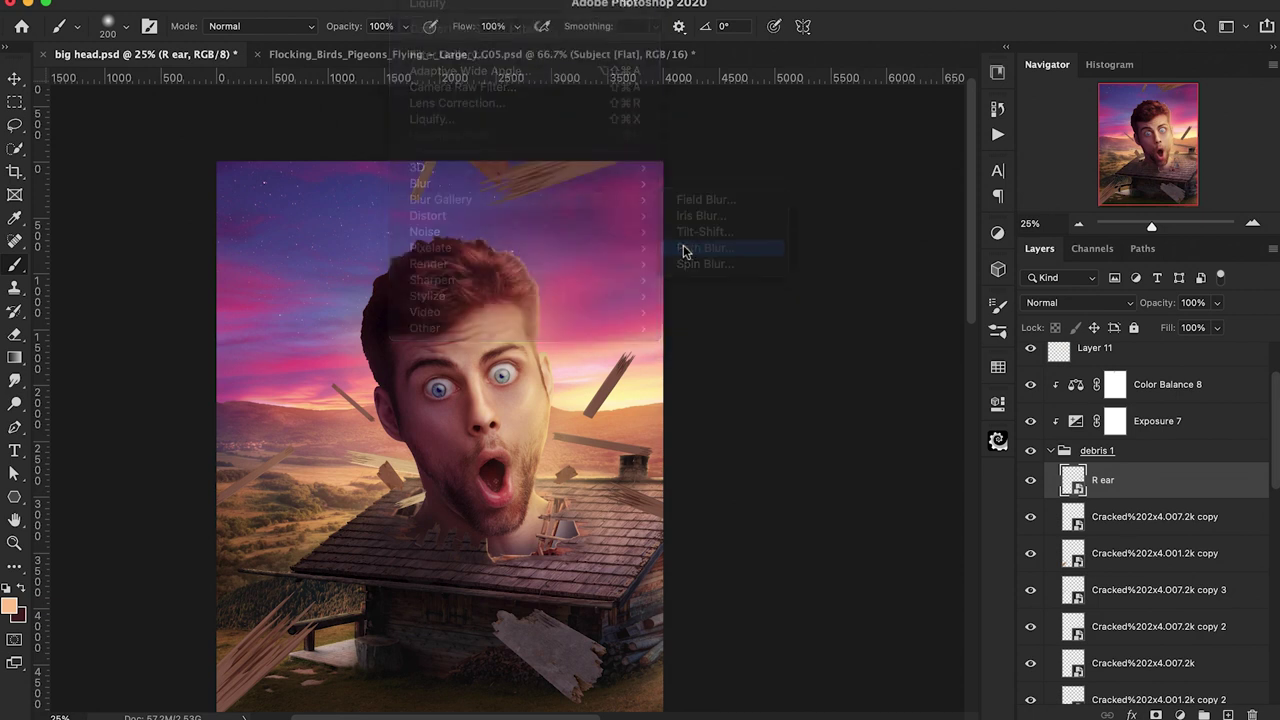
drag(700, 365, 771, 296)
drag(1106, 467, 1148, 471)
click(1128, 233)
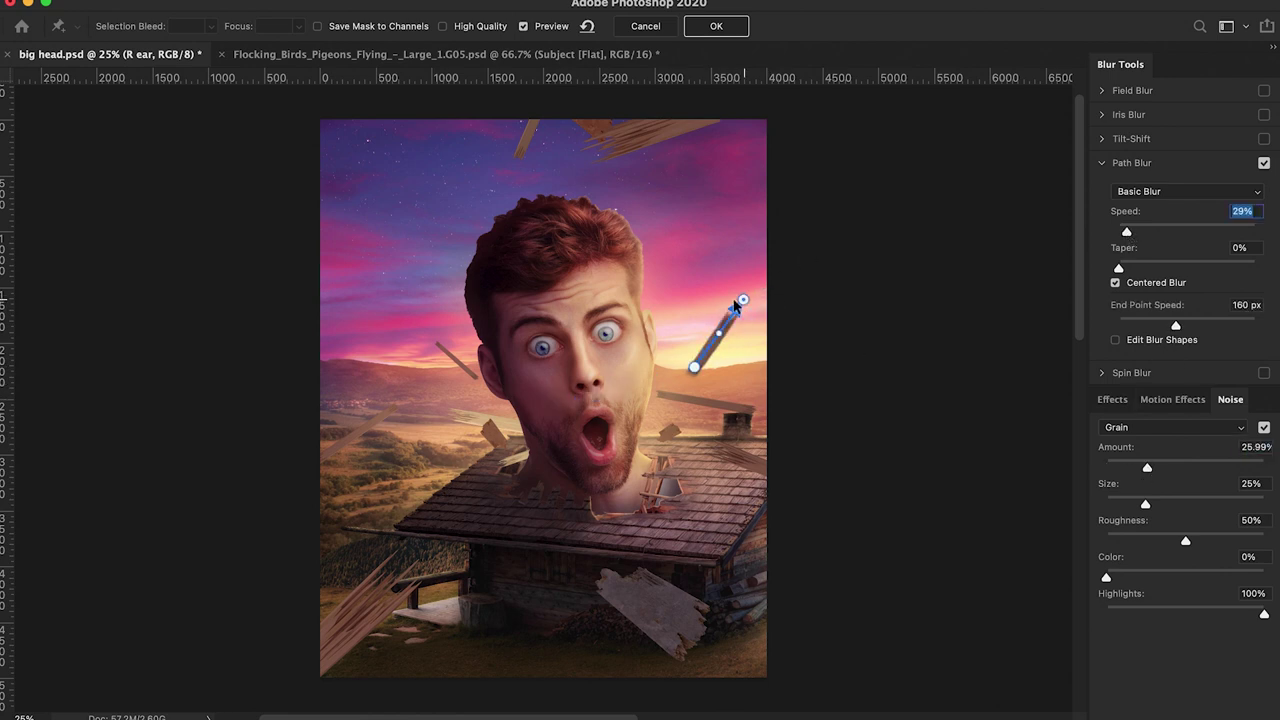
click(720, 27)
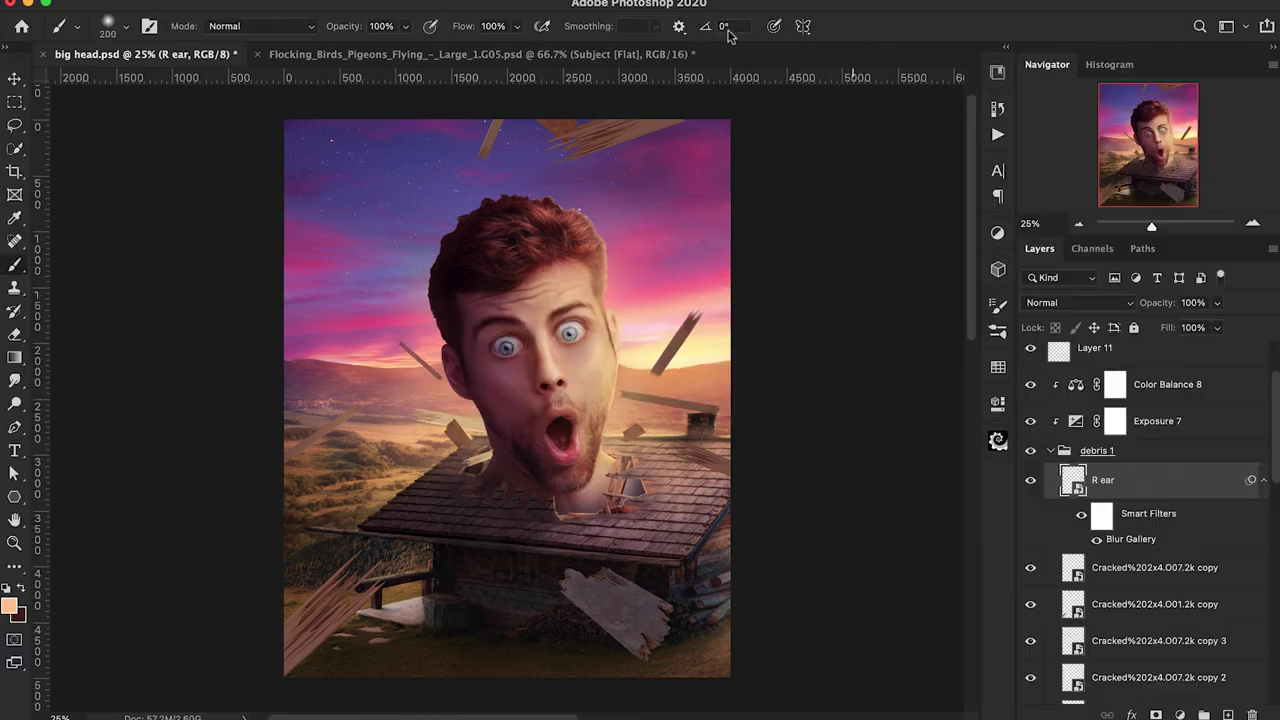
Rename the layer of the small plank beside the other ear L ear
scroll(1150, 500, down, 2)
double_click(1120, 449)
text(L ear)
key(Return)
Apply a Path Blur along the length of the L ear plank with reduced speed and end point speed, some taper and 19.77% grain
click(425, 1)
mouse_move(453, 186)
mouse_move(489, 203)
click(705, 248)
drag(582, 398, 420, 343)
drag(543, 399, 471, 379)
drag(1131, 232, 1121, 236)
drag(1176, 326, 1152, 329)
click(1144, 268)
scroll(1122, 480, down, 1)
click(716, 26)
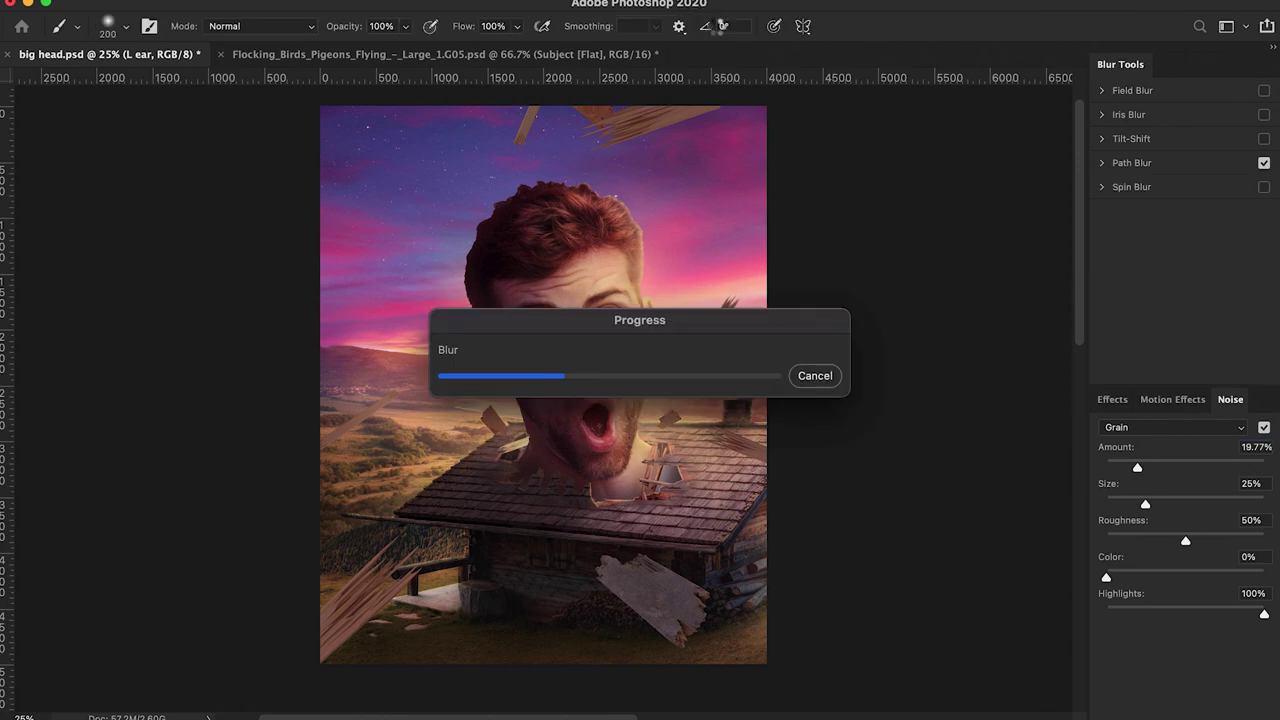